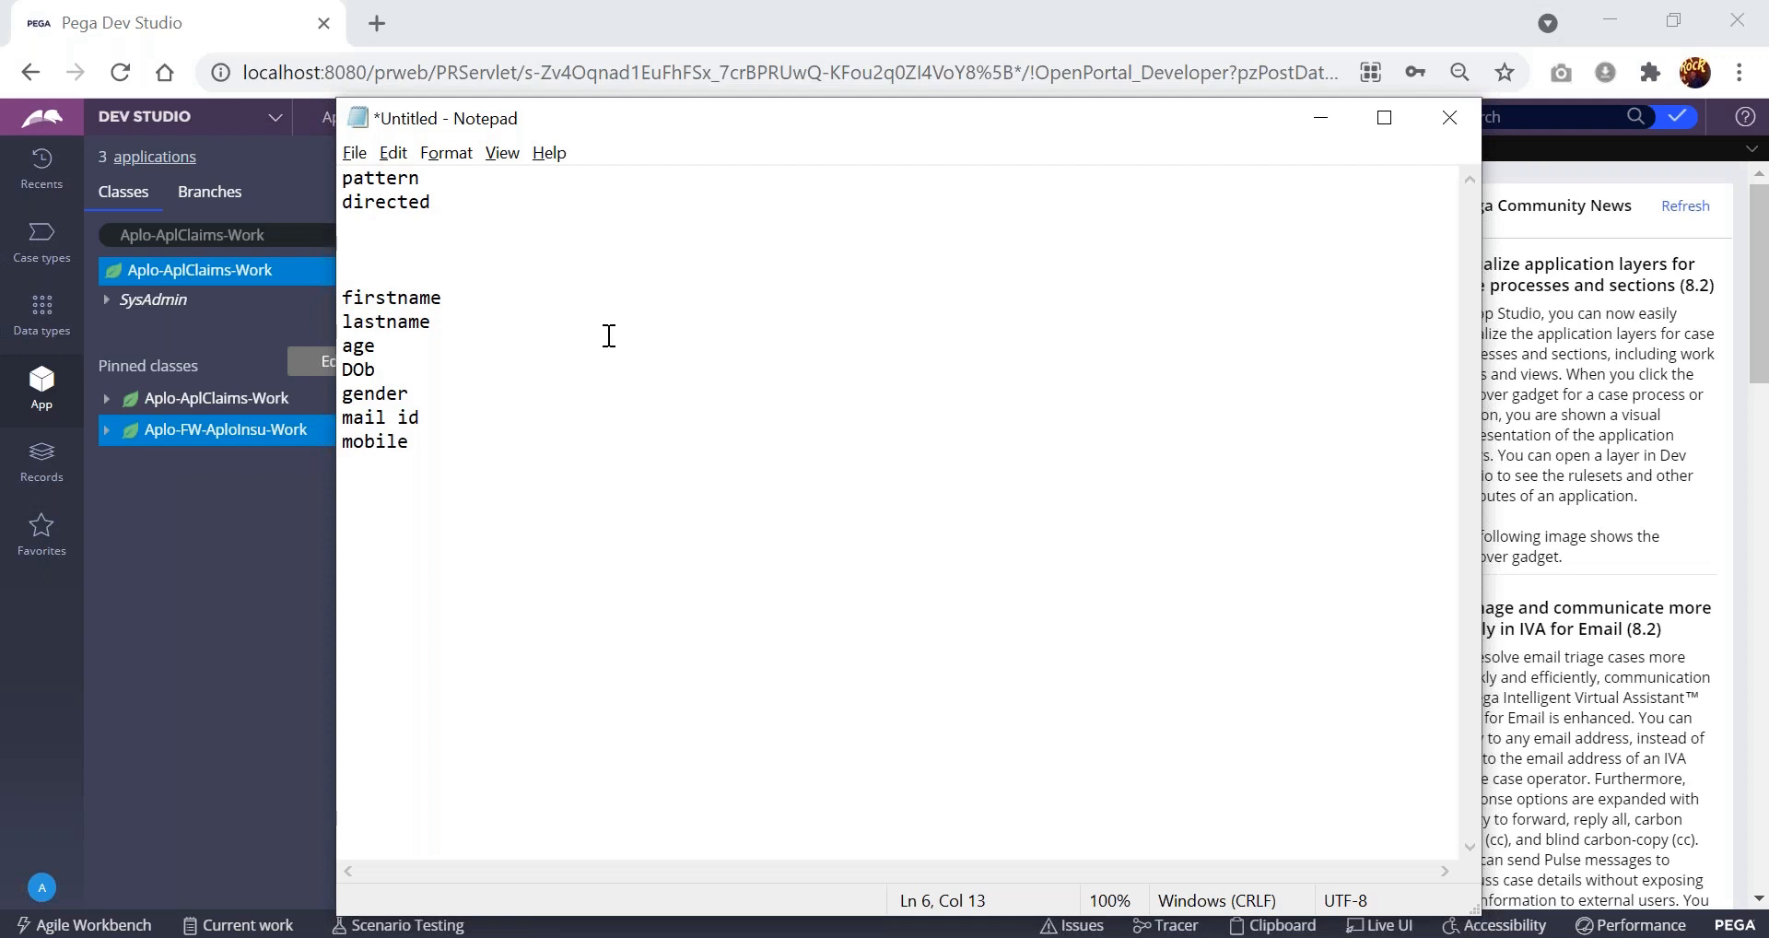
- Enter "TB" as the control type beside firstname, lastname and age in the field list
{"action": "type", "text": "TB"}
{"action": "left_click", "coordinate": [469, 320]}
{"action": "type", "text": "TB"}
{"action": "left_click", "coordinate": [461, 346]}
{"action": "key", "text": "Tab"}
{"action": "key", "text": "Tab"}
{"action": "key", "text": "Tab"}
{"action": "type", "text": "TB"}
{"action": "key", "text": "Return"}
{"action": "key", "text": "BackSpace"}
- Enter "calander" beside DOb and "radio Male/ Female" beside gender
{"action": "left_click", "coordinate": [475, 368]}
{"action": "key", "text": "Tab"}
{"action": "type", "text": "calander"}
{"action": "left_click", "coordinate": [473, 389]}
{"action": "key", "text": "Tab"}
{"action": "key", "text": "Tab"}
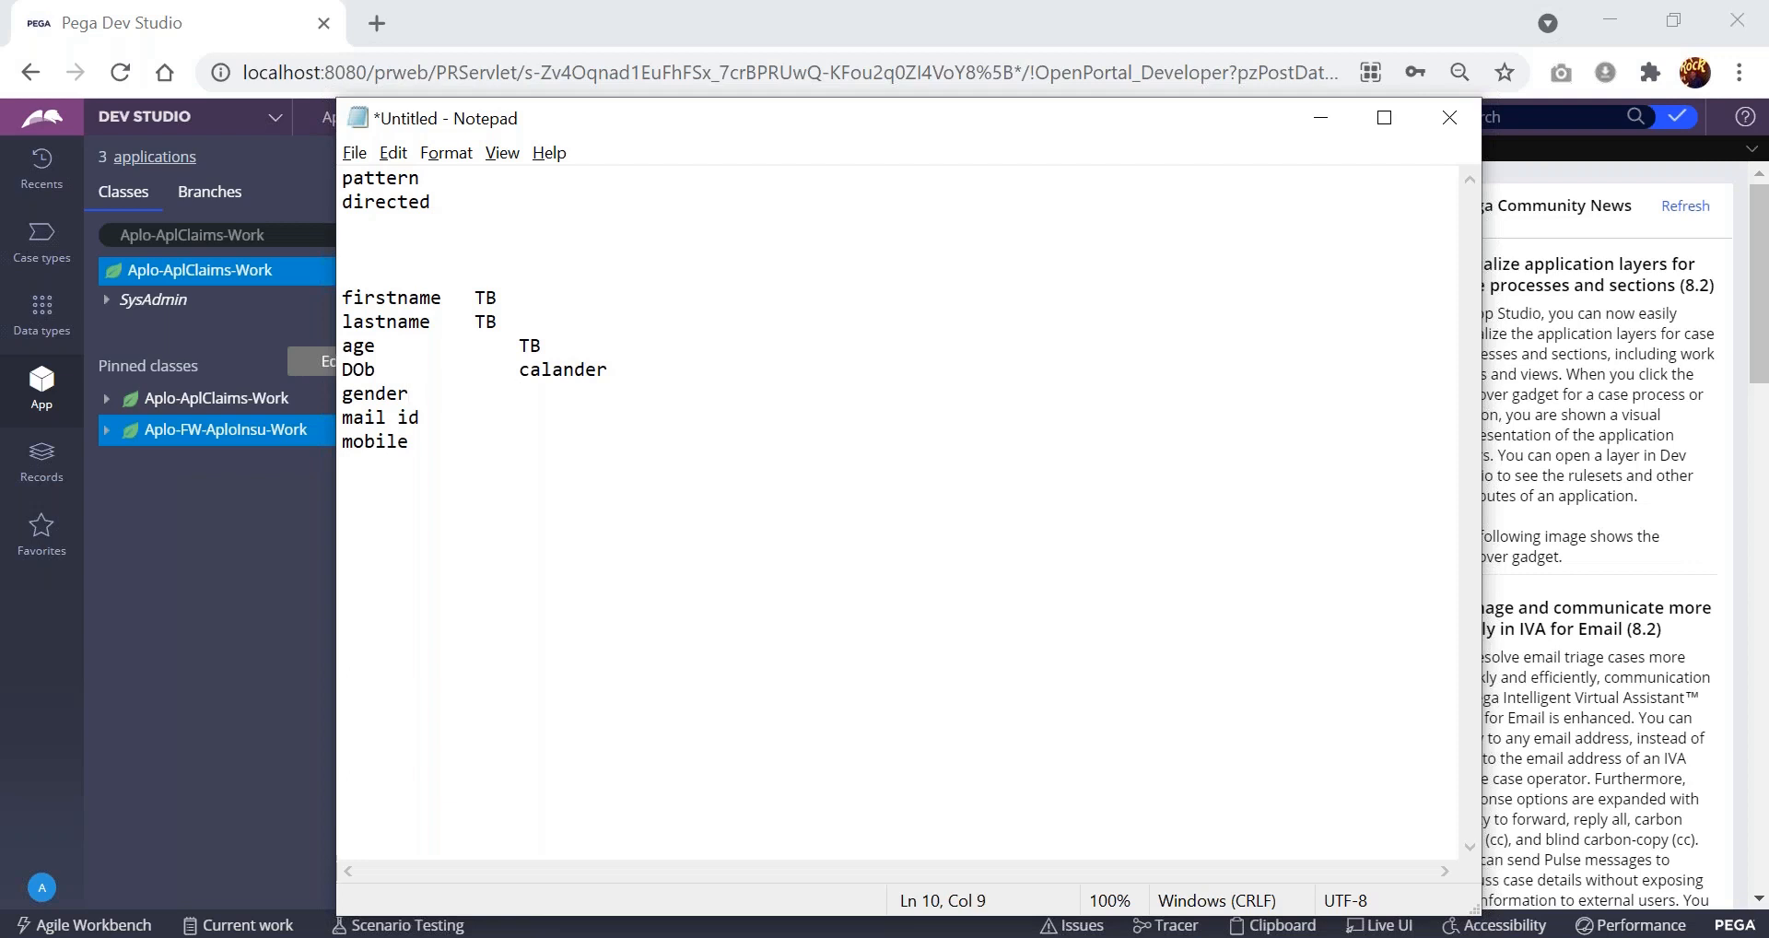
{"action": "type", "text": "radio Male/ Female"}
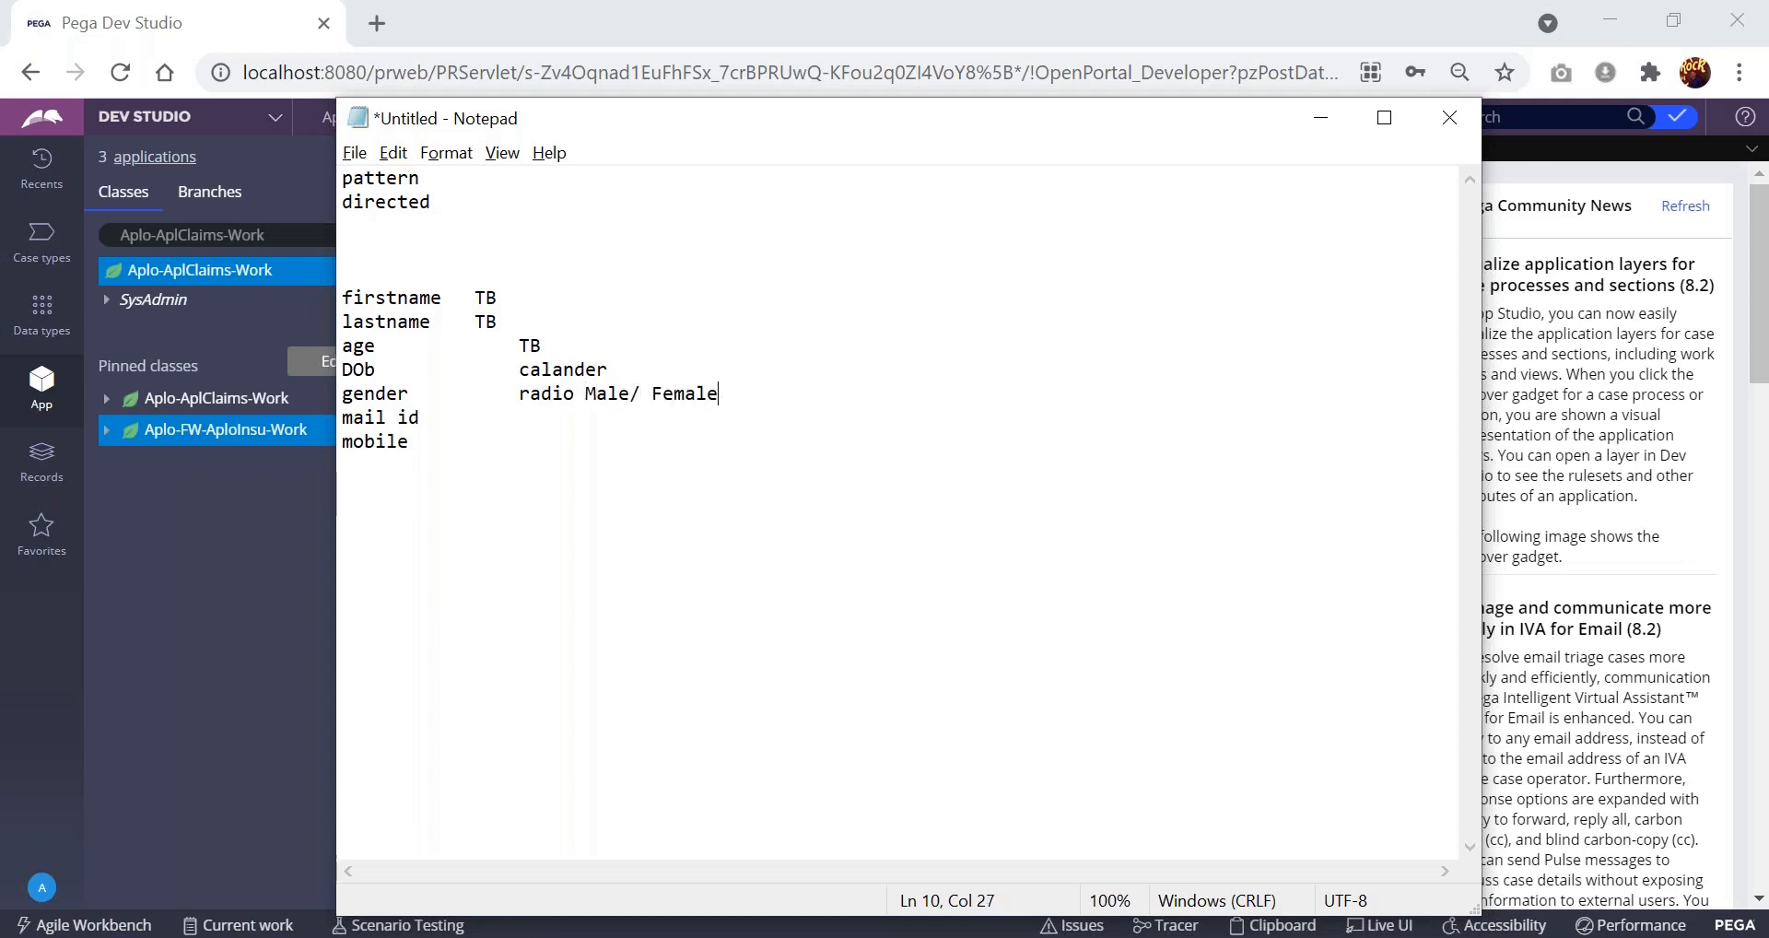
- Enter "TB" beside mail id and mobile in the field list
{"action": "left_click", "coordinate": [689, 416]}
{"action": "type", "text": "TB"}
{"action": "left_click", "coordinate": [468, 443]}
{"action": "key", "text": "Tab"}
{"action": "key", "text": "Tab"}
{"action": "key", "text": "BackSpace"}
{"action": "type", "text": "TB"}
- Add an "Address" line with the control type "TA" below mobile
{"action": "key", "text": "Return"}
{"action": "type", "text": "Address"}
{"action": "key", "text": "Tab"}
{"action": "key", "text": "Tab"}
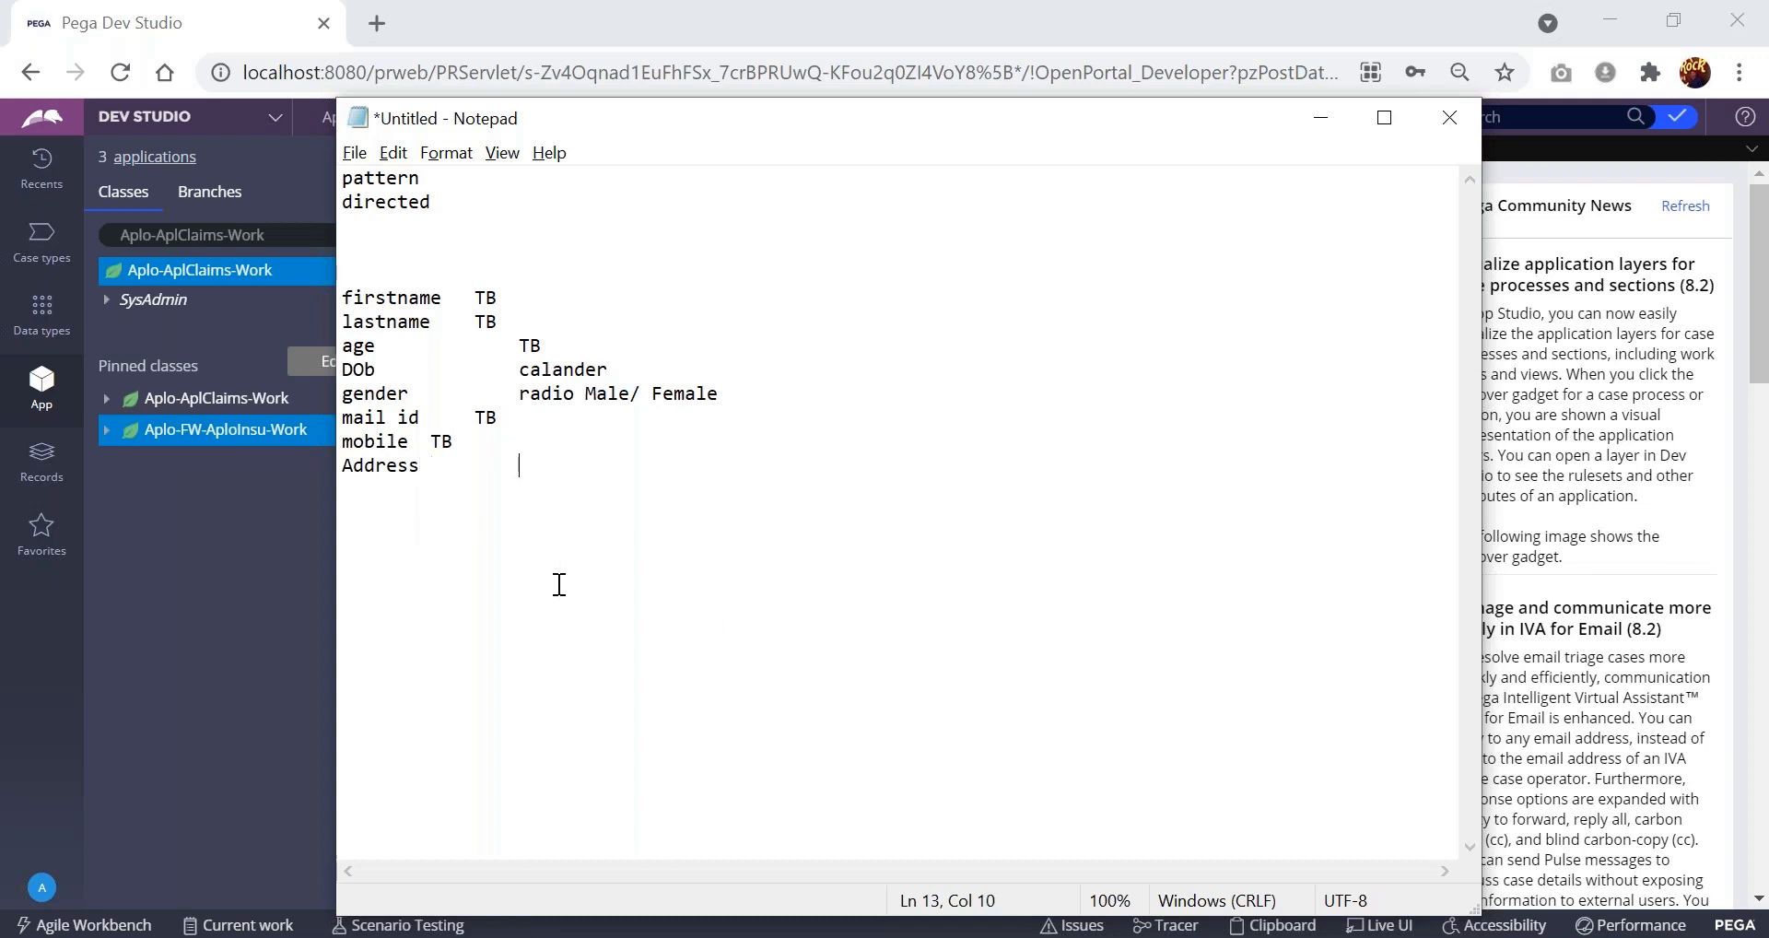
{"action": "type", "text": "TA"}
- Align the control types of mobile, mail id, firstname and lastname with the rest of the second column
{"action": "left_click", "coordinate": [427, 442]}
{"action": "key", "text": "Tab"}
{"action": "left_click", "coordinate": [475, 419]}
{"action": "key", "text": "Tab"}
{"action": "left_click", "coordinate": [475, 297]}
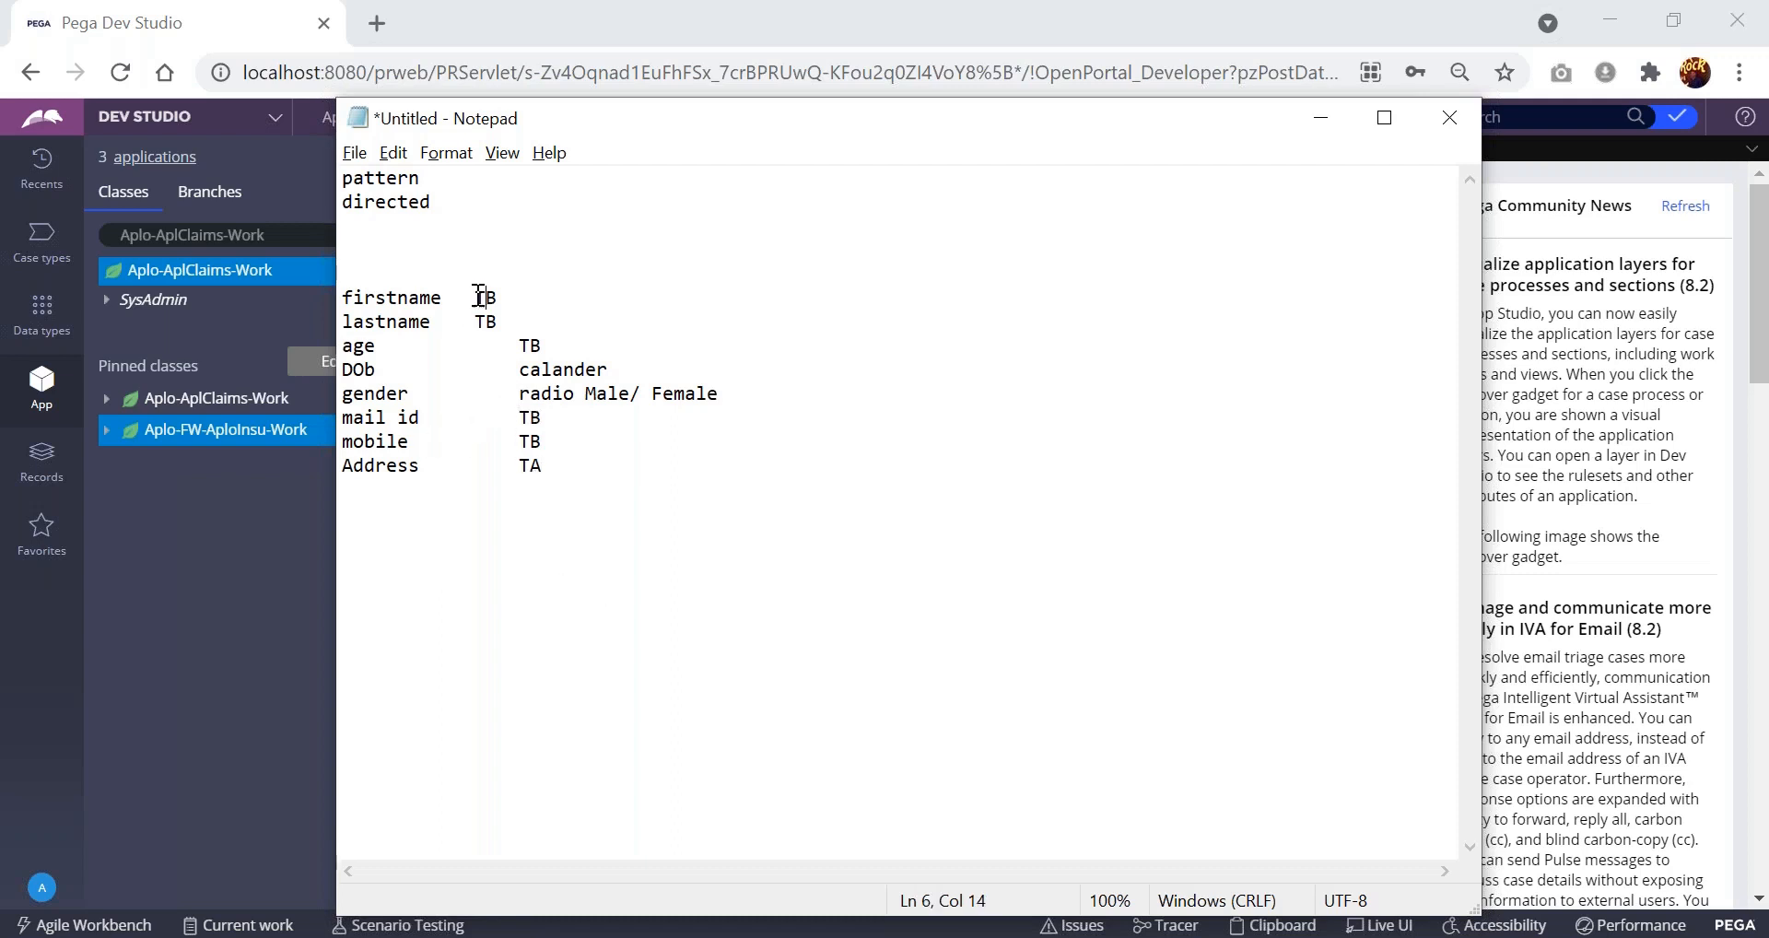
{"action": "key", "text": "Tab"}
{"action": "left_click", "coordinate": [475, 322]}
{"action": "key", "text": "Tab"}
{"action": "left_click_drag", "start_coordinate": [346, 299], "coordinate": [443, 472]}
{"action": "left_click", "coordinate": [443, 472]}
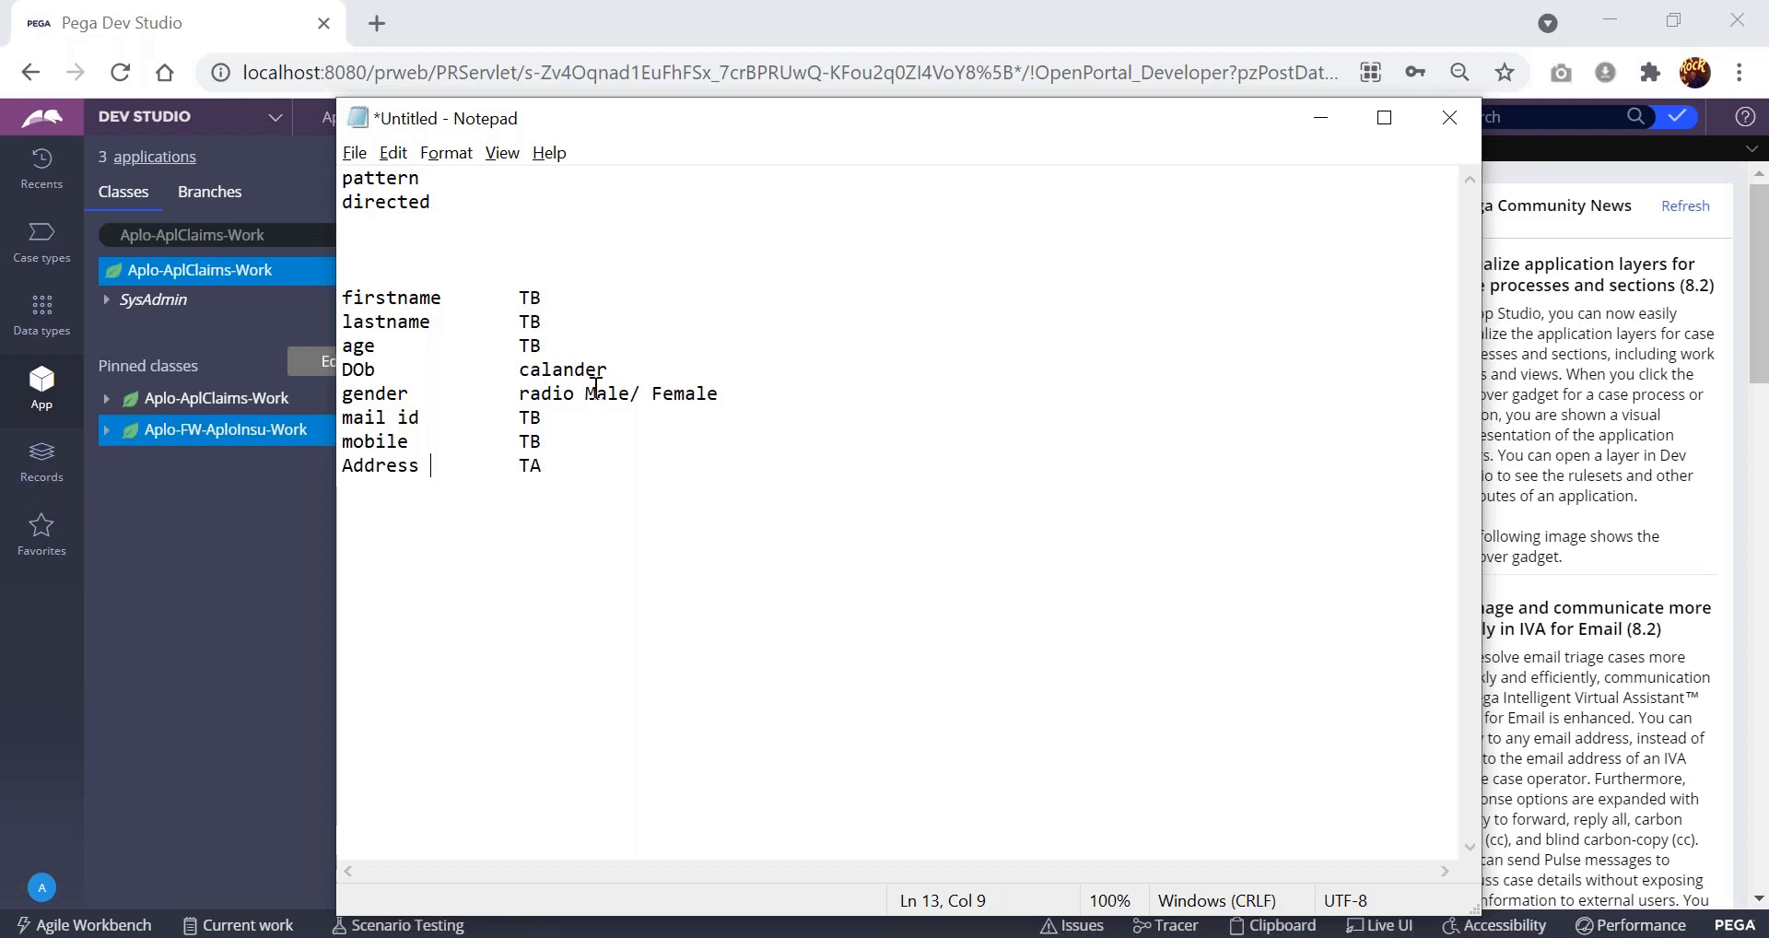
{"action": "left_click", "coordinate": [537, 465]}
{"action": "double_click", "coordinate": [408, 296]}
{"action": "left_click", "coordinate": [446, 297]}
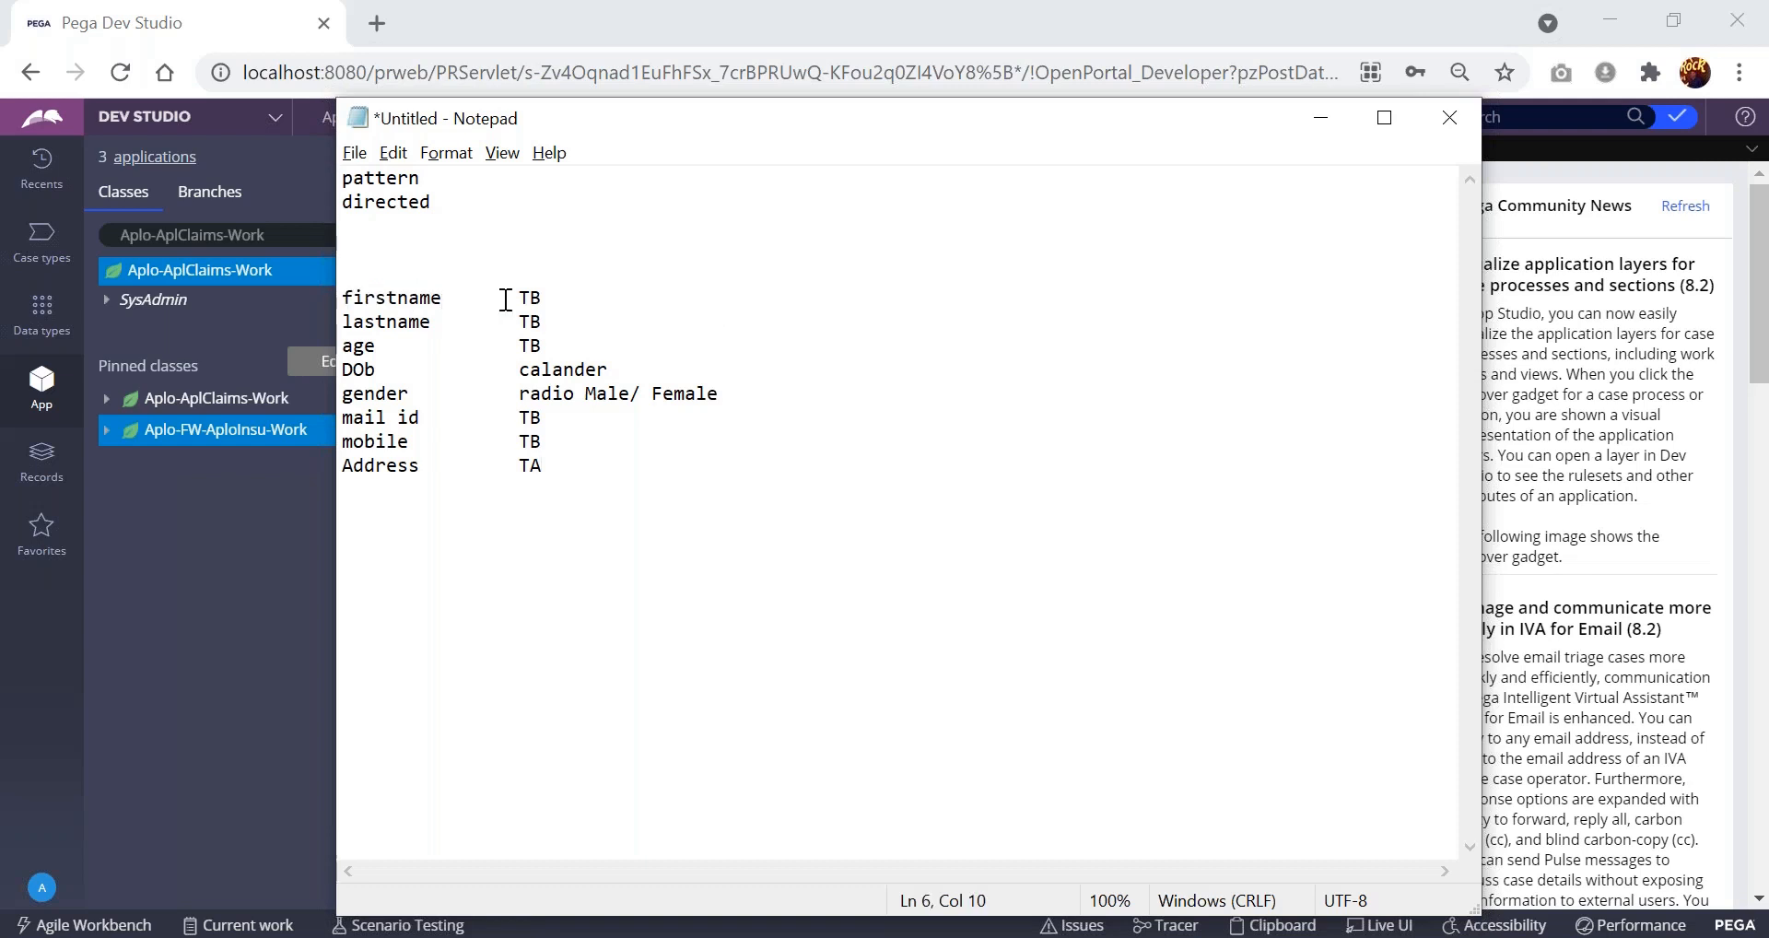
{"action": "double_click", "coordinate": [368, 297]}
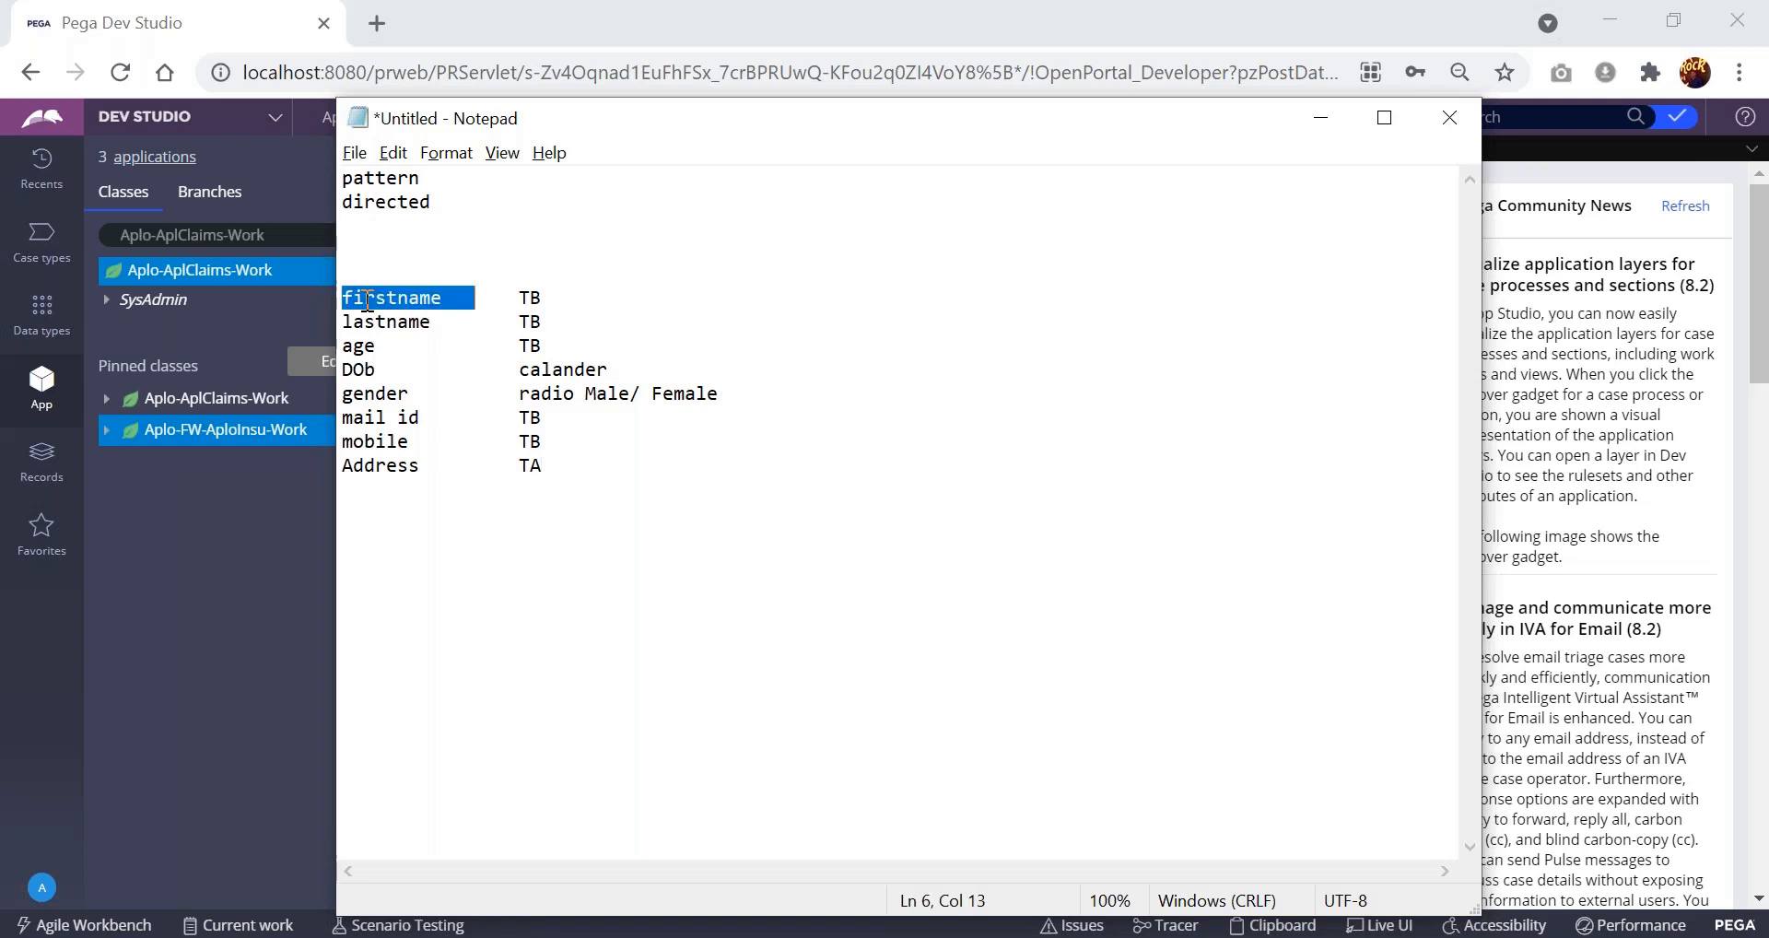
{"action": "left_click", "coordinate": [641, 281]}
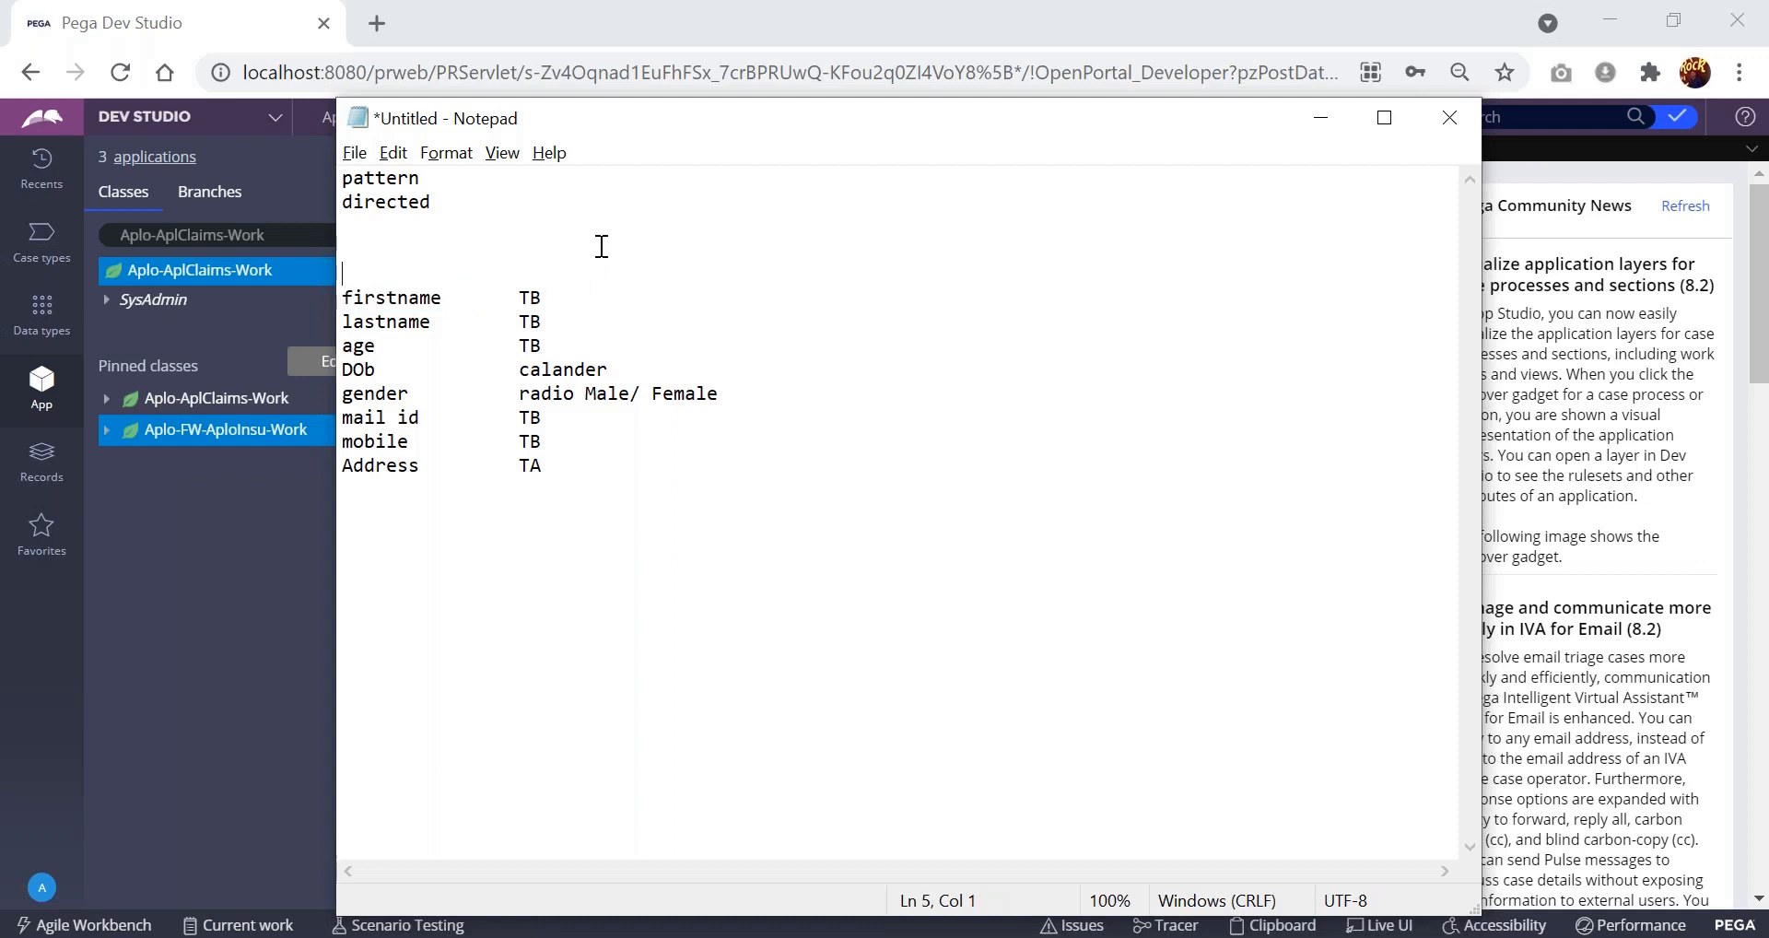
- Insert an extra blank line above firstname and add the heading "Propties" above the field list
{"action": "key", "text": "Return"}
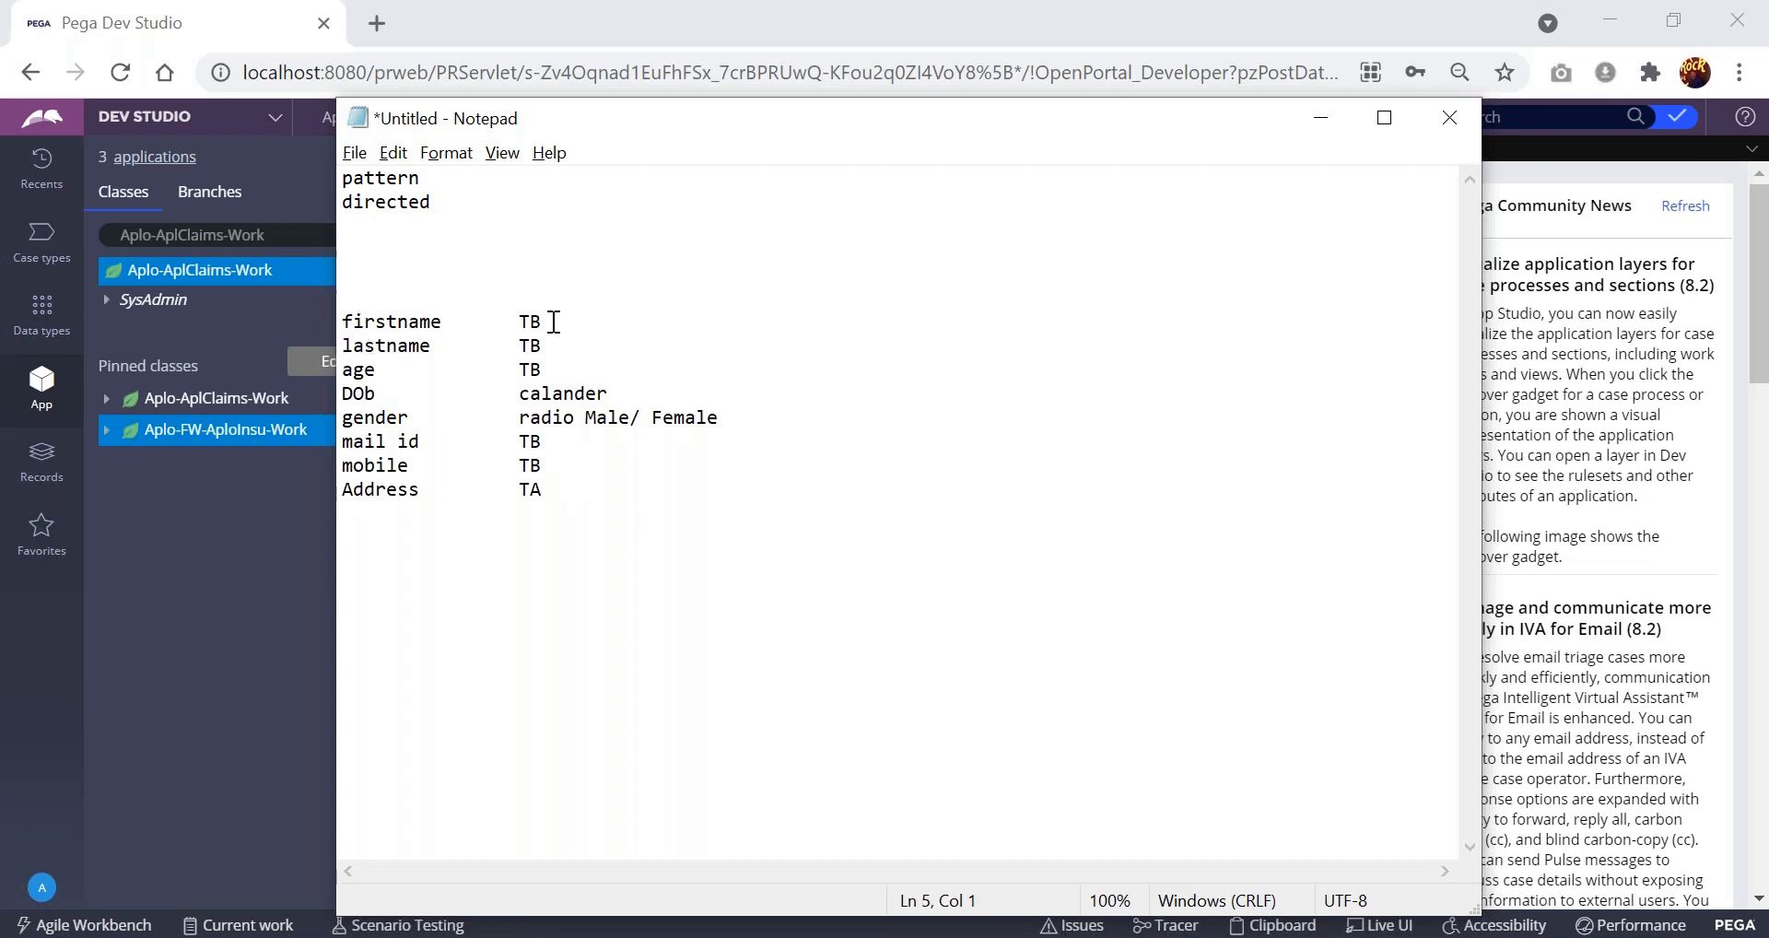
{"action": "left_click", "coordinate": [526, 321]}
{"action": "left_click", "coordinate": [527, 347]}
{"action": "left_click", "coordinate": [526, 368]}
{"action": "left_click", "coordinate": [541, 394]}
{"action": "left_click", "coordinate": [553, 416]}
{"action": "left_click", "coordinate": [385, 324]}
{"action": "left_click", "coordinate": [354, 394]}
{"action": "left_click", "coordinate": [363, 272]}
{"action": "type", "text": "Propties"}
{"action": "left_click", "coordinate": [437, 306]}
- Add the heading "Section" below the Address line, replacing the draft text "Div"
{"action": "left_click", "coordinate": [593, 488]}
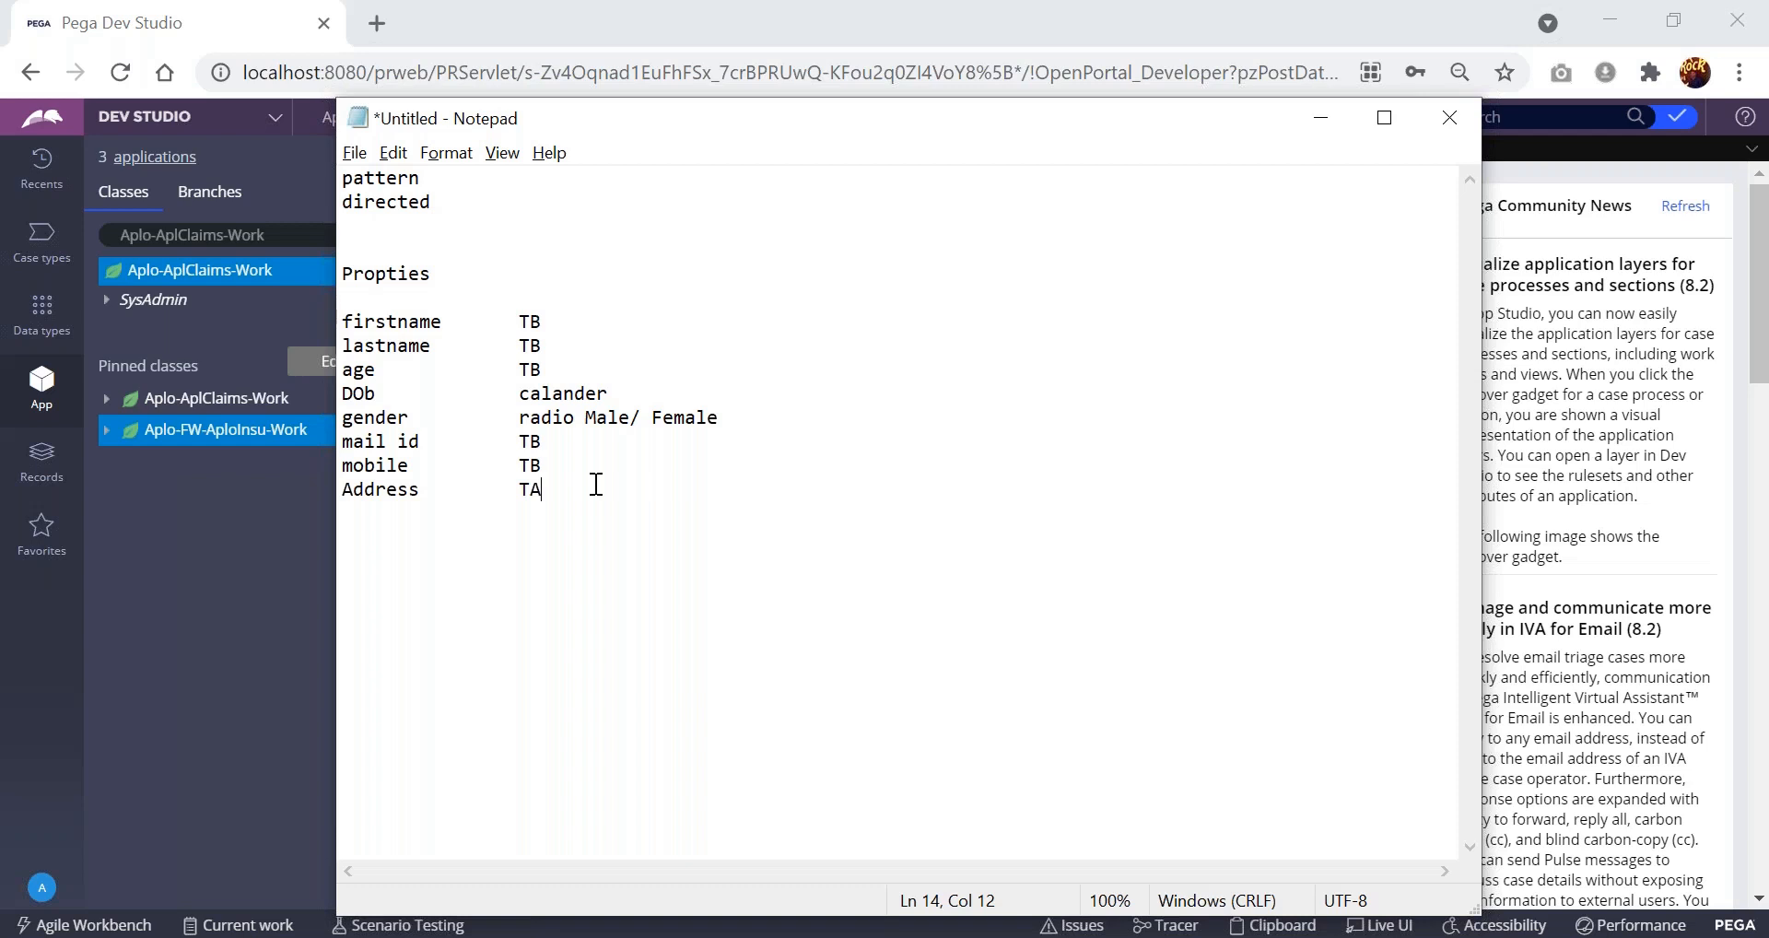
{"action": "key", "text": "Return"}
{"action": "key", "text": "Return"}
{"action": "key", "text": "Return"}
{"action": "type", "text": "Div"}
{"action": "key", "text": "Return"}
{"action": "left_click_drag", "start_coordinate": [569, 490], "coordinate": [340, 318]}
{"action": "left_click", "coordinate": [600, 465]}
{"action": "key", "text": "BackSpace"}
{"action": "key", "text": "BackSpace"}
{"action": "key", "text": "BackSpace"}
{"action": "key", "text": "BackSpace"}
{"action": "key", "text": "BackSpace"}
{"action": "type", "text": "Section"}
{"action": "left_click", "coordinate": [375, 558]}
{"action": "double_click", "coordinate": [375, 558]}
{"action": "left_click", "coordinate": [454, 561]}
{"action": "double_click", "coordinate": [389, 274]}
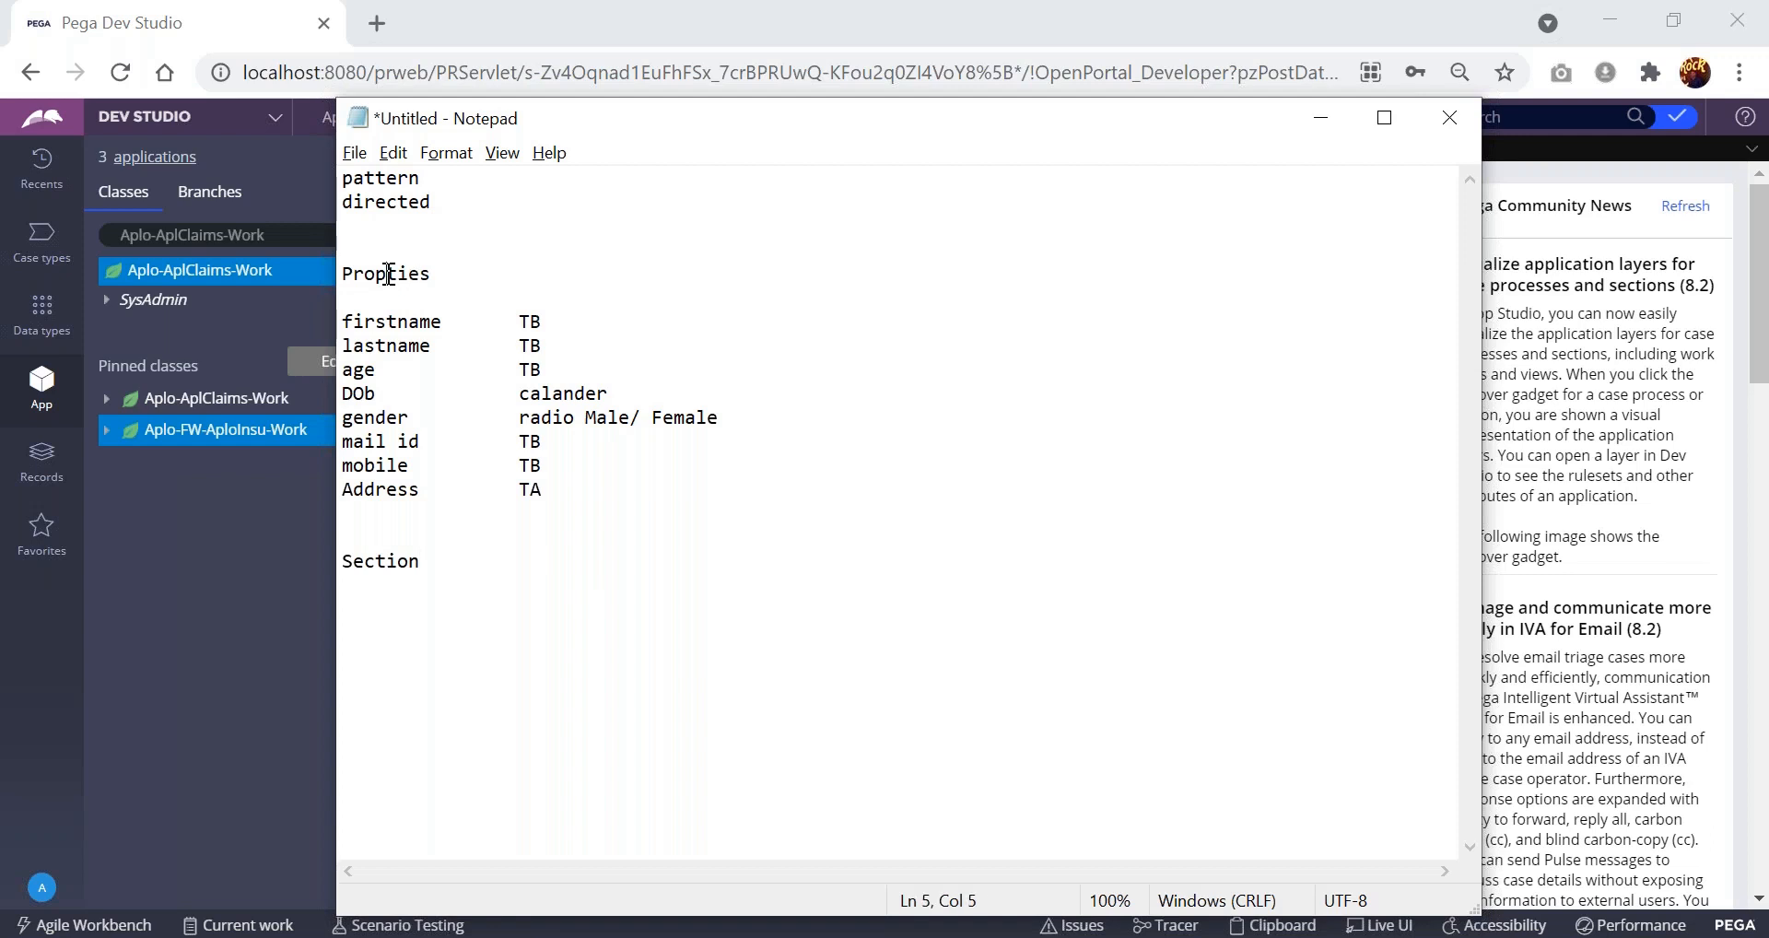
{"action": "left_click", "coordinate": [467, 270]}
{"action": "left_click_drag", "start_coordinate": [348, 315], "coordinate": [423, 509]}
{"action": "left_click", "coordinate": [436, 487]}
{"action": "double_click", "coordinate": [392, 559]}
{"action": "left_click", "coordinate": [454, 559]}
{"action": "left_click", "coordinate": [460, 272]}
{"action": "left_click", "coordinate": [410, 562]}
{"action": "double_click", "coordinate": [466, 563]}
- Add the headings "Flow action" and "Flow" below Section, each separated by a blank line
{"action": "left_click", "coordinate": [469, 563]}
{"action": "key", "text": "Return"}
{"action": "key", "text": "Return"}
{"action": "type", "text": "Flow action"}
{"action": "key", "text": "Return"}
{"action": "key", "text": "Return"}
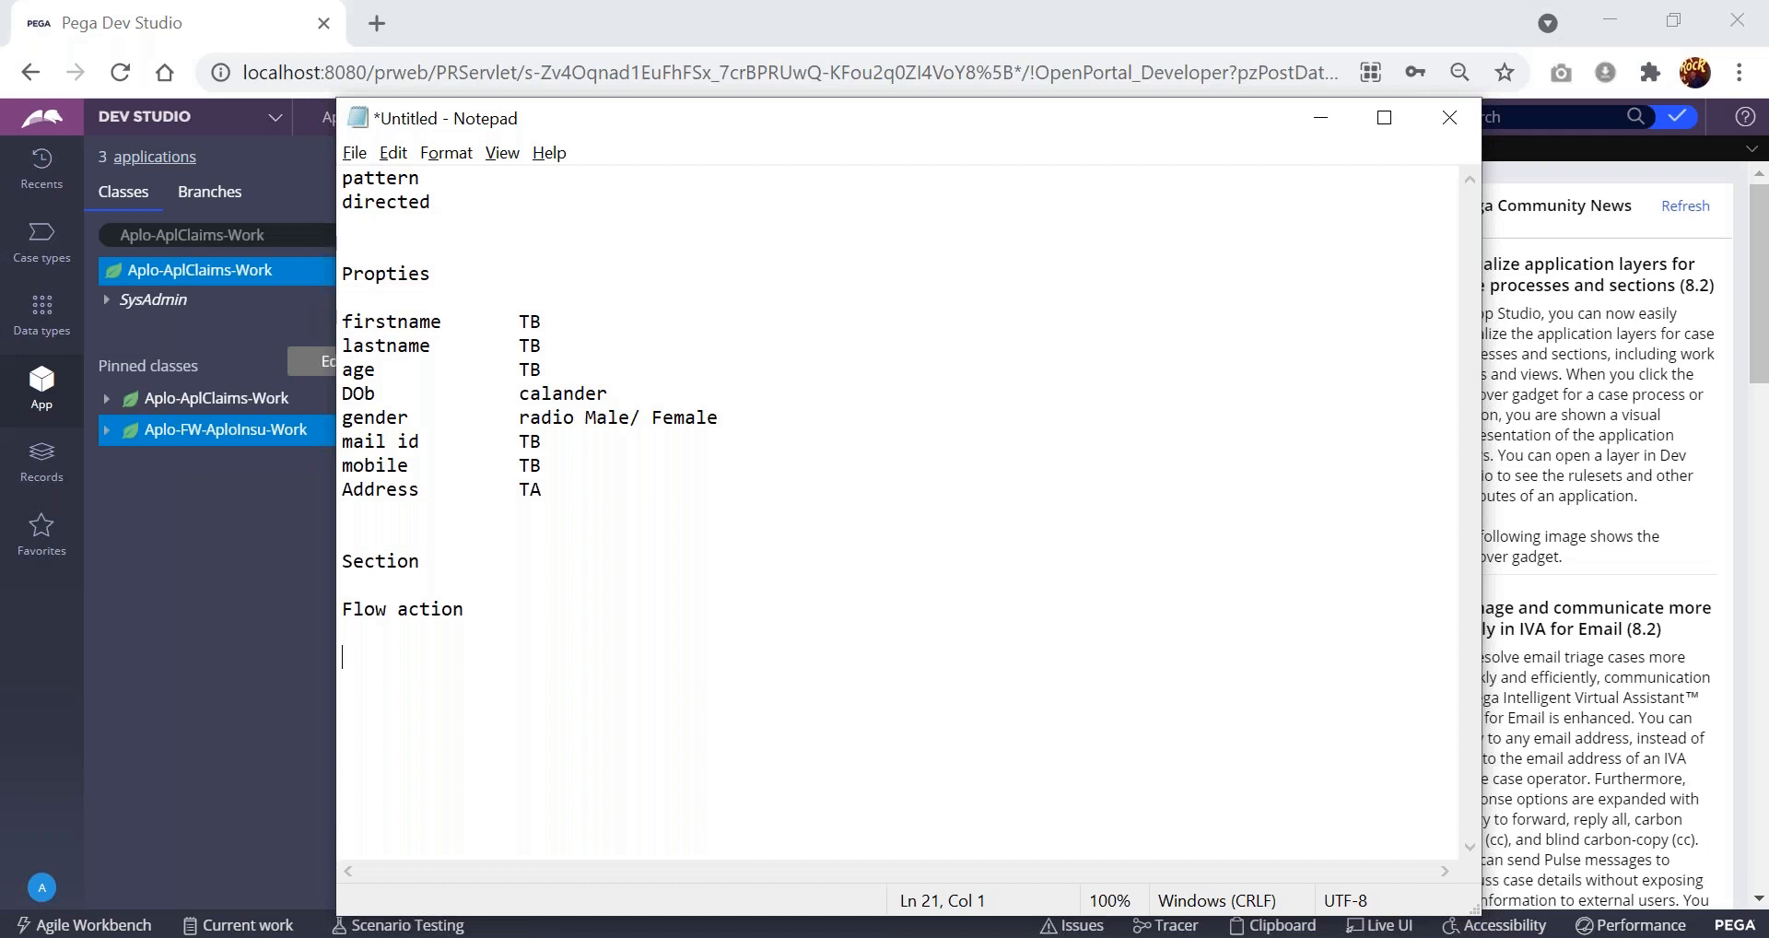
{"action": "type", "text": "Flow"}
{"action": "key", "text": "Return"}
{"action": "left_click", "coordinate": [373, 665]}
{"action": "double_click", "coordinate": [369, 660]}
{"action": "left_click", "coordinate": [468, 607]}
{"action": "key", "text": "shift+Home"}
{"action": "left_click", "coordinate": [405, 647]}
{"action": "double_click", "coordinate": [373, 656]}
{"action": "left_click_drag", "start_coordinate": [470, 610], "coordinate": [337, 609]}
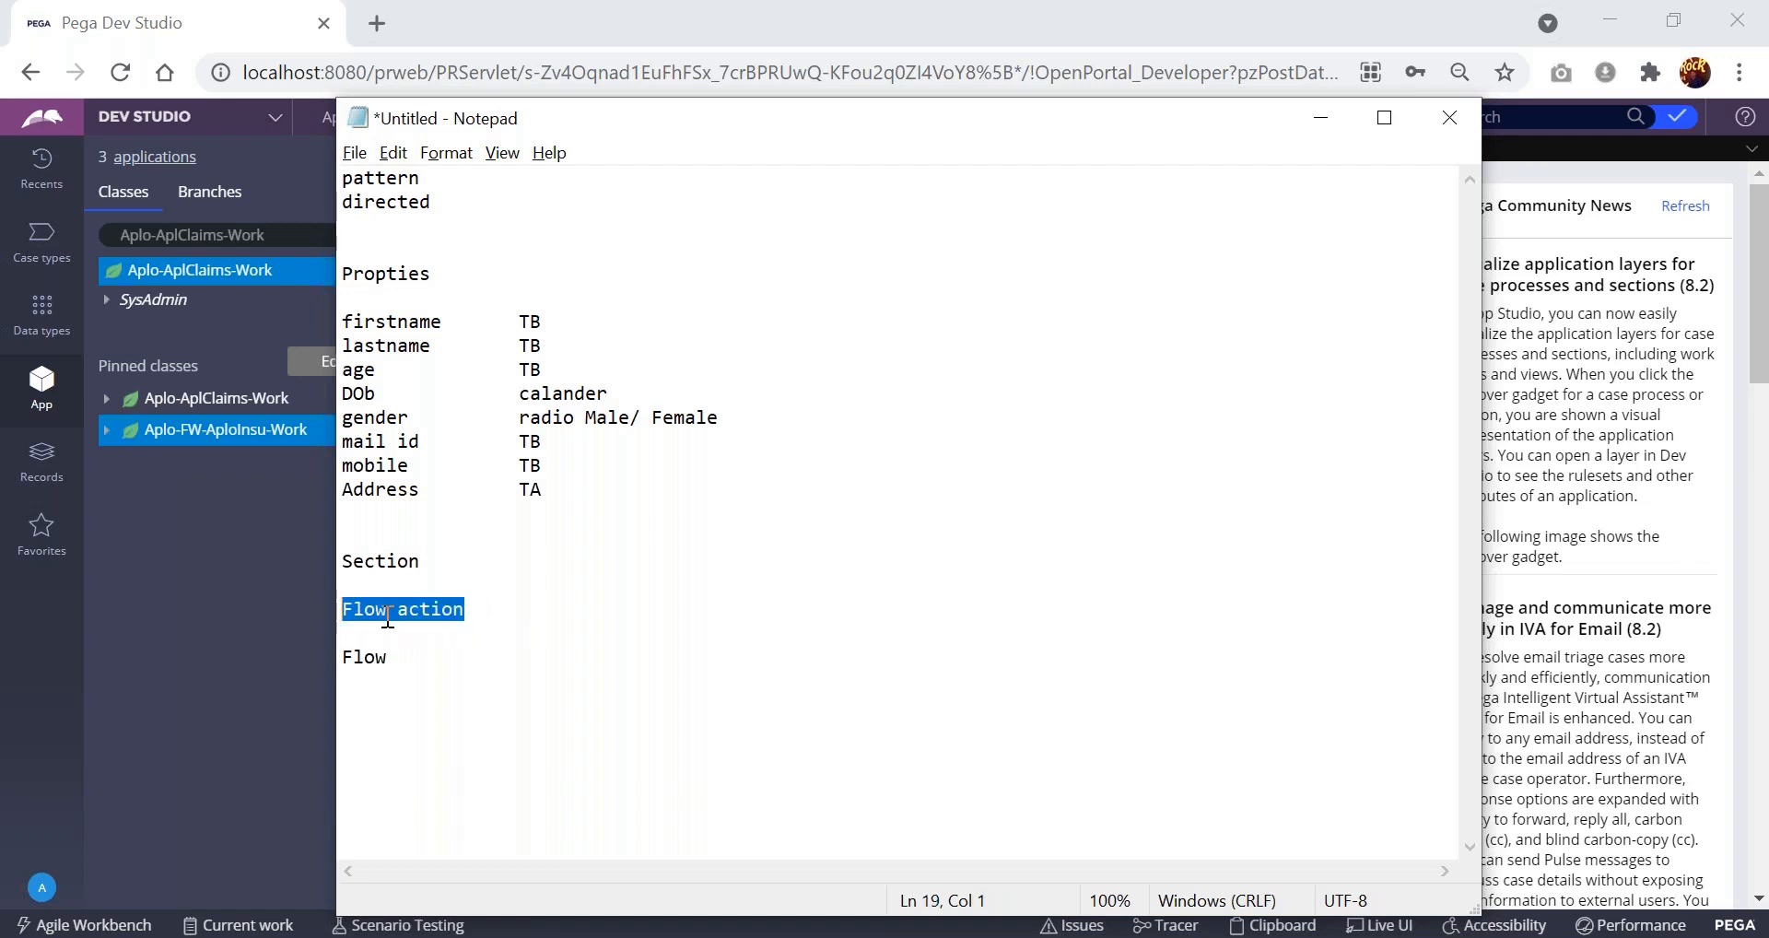
{"action": "left_click", "coordinate": [422, 671]}
{"action": "left_click_drag", "start_coordinate": [436, 560], "coordinate": [343, 562]}
{"action": "left_click", "coordinate": [420, 577]}
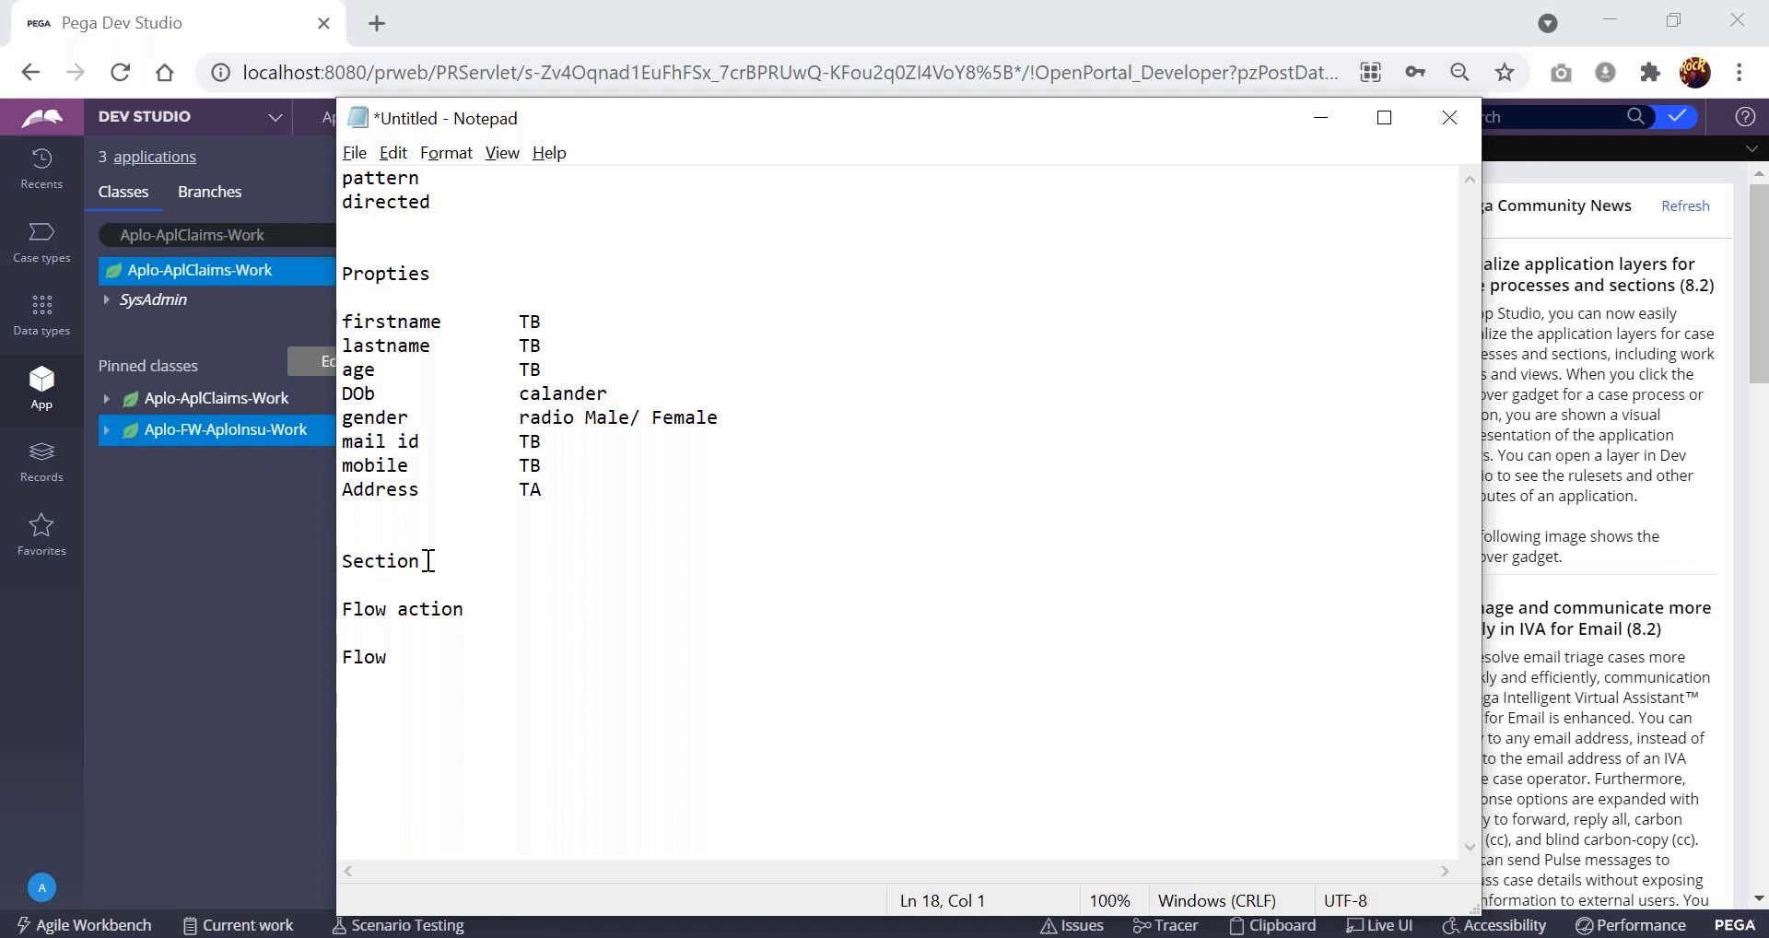
{"action": "left_click_drag", "start_coordinate": [467, 609], "coordinate": [337, 610]}
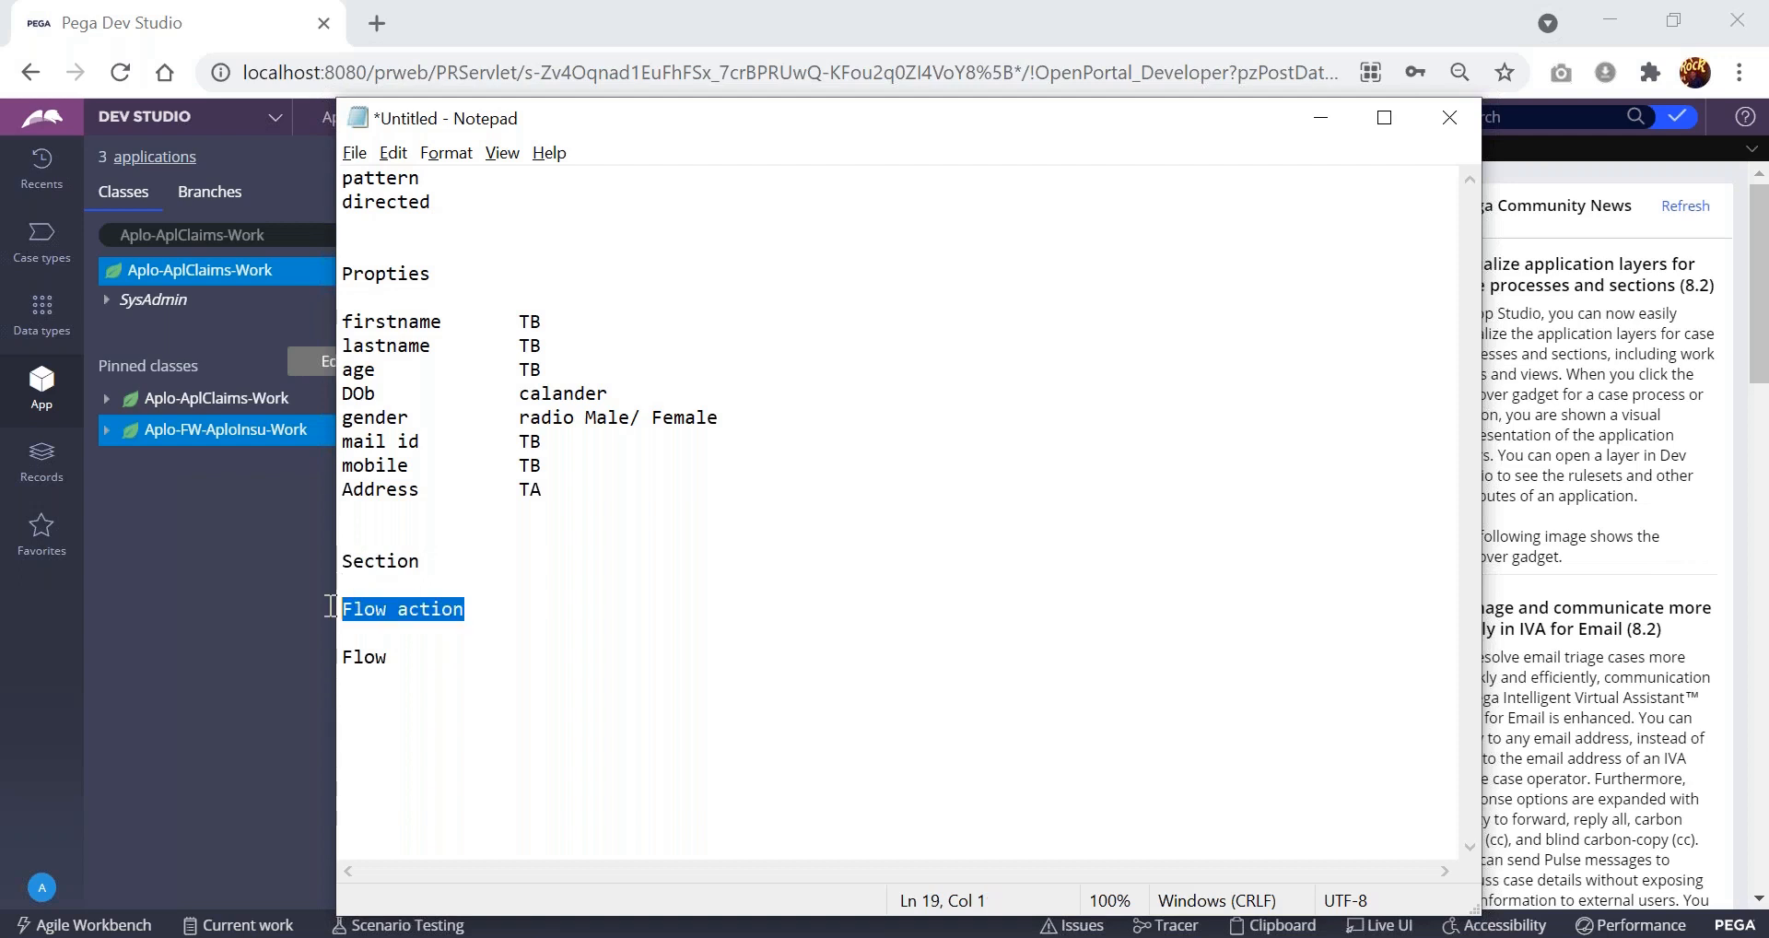
{"action": "left_click_drag", "start_coordinate": [443, 560], "coordinate": [337, 561]}
{"action": "left_click", "coordinate": [422, 560]}
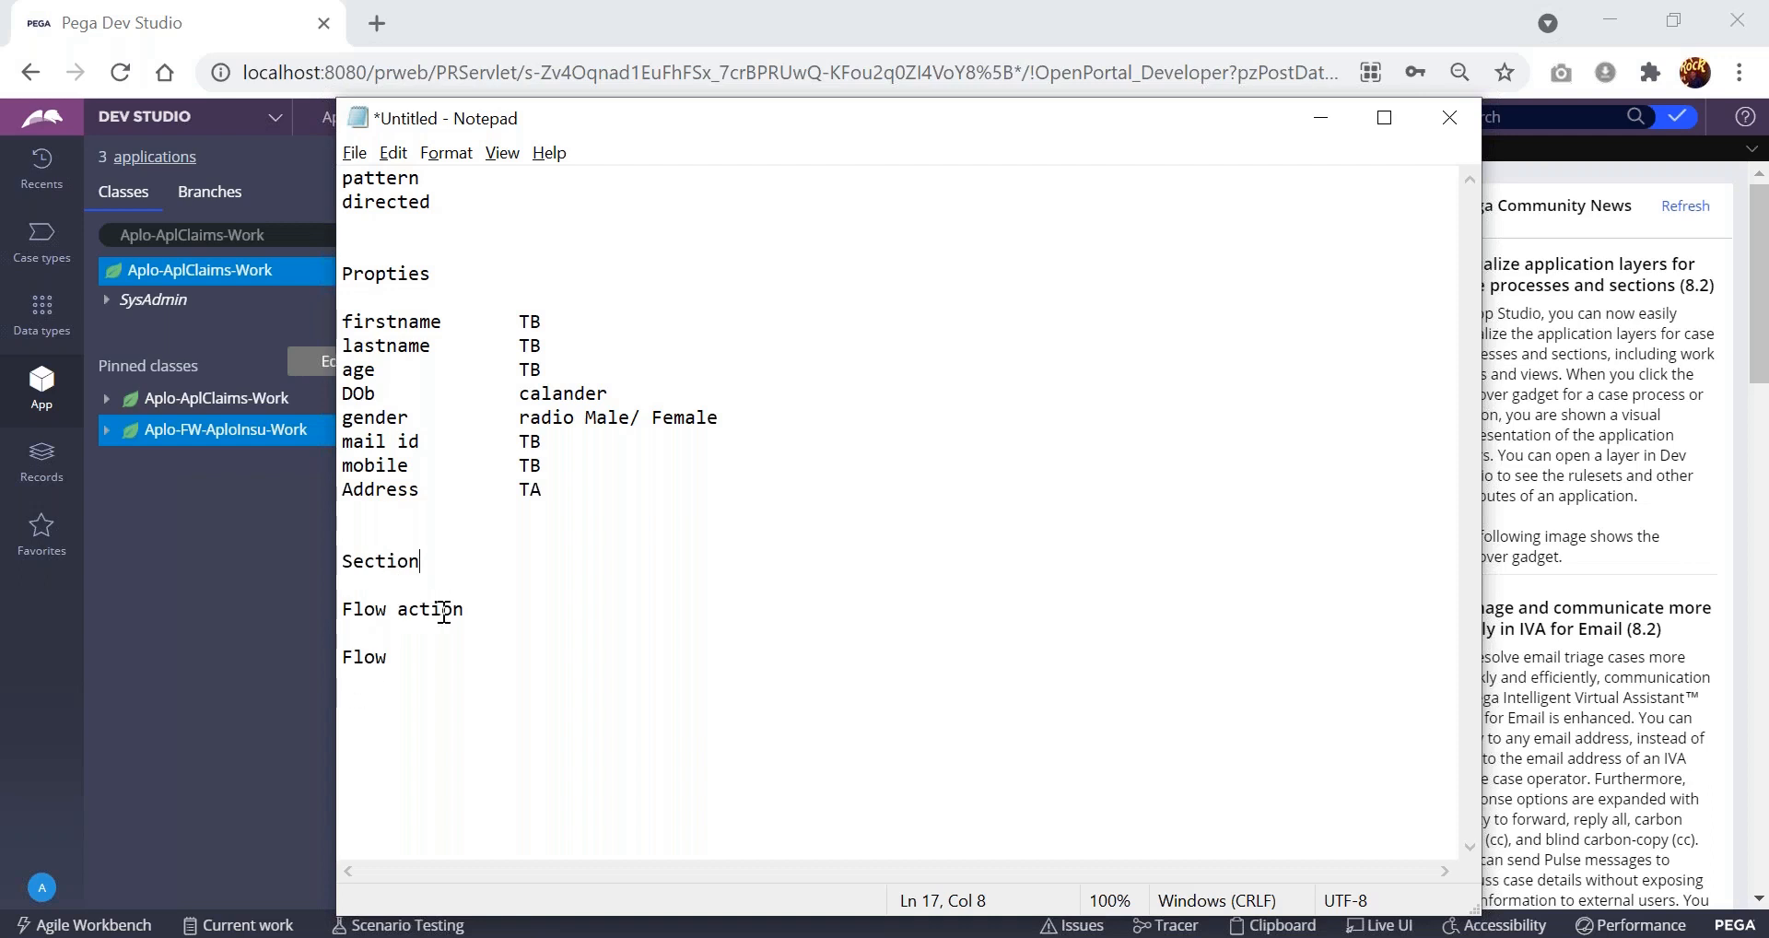
- Add an "Image" line directly above firstname, under the Propties heading
{"action": "left_click", "coordinate": [466, 278]}
{"action": "key", "text": "Return"}
{"action": "key", "text": "Return"}
{"action": "type", "text": "Imge"}
{"action": "key", "text": "BackSpace"}
{"action": "key", "text": "BackSpace"}
{"action": "key", "text": "BackSpace"}
{"action": "type", "text": "ag"}
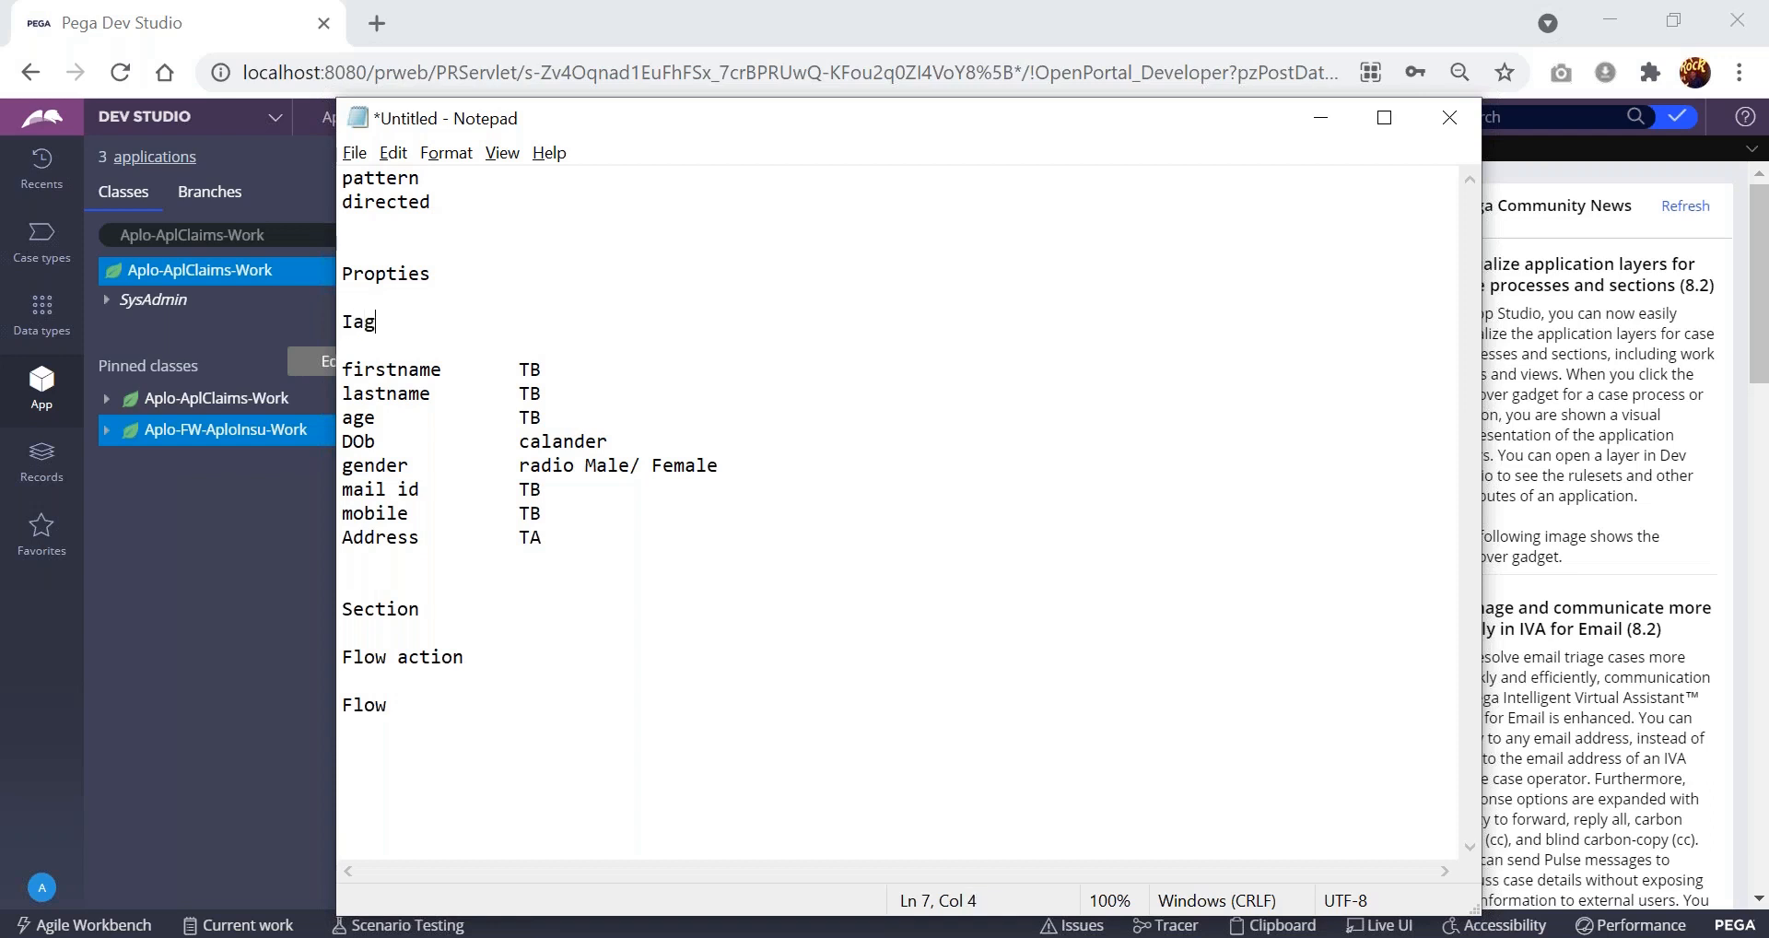
{"action": "key", "text": "BackSpace"}
{"action": "key", "text": "BackSpace"}
{"action": "type", "text": "mage"}
{"action": "key", "text": "Delete"}
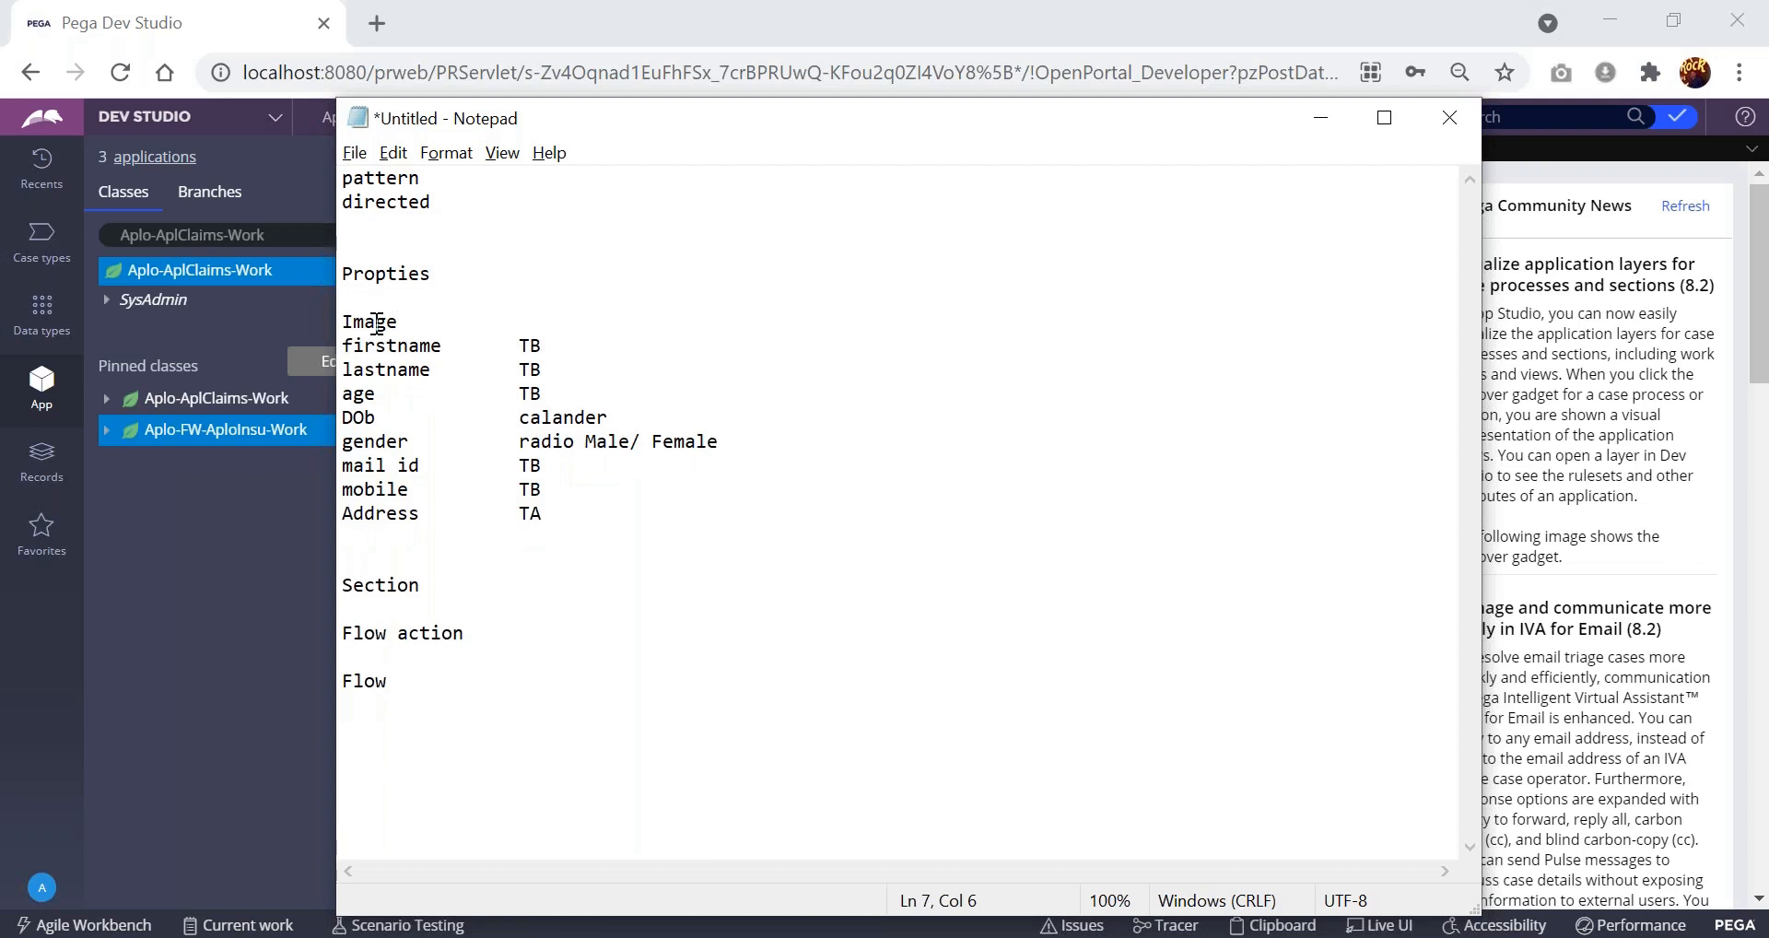
{"action": "left_click", "coordinate": [452, 581]}
{"action": "left_click", "coordinate": [513, 702]}
{"action": "double_click", "coordinate": [396, 273]}
{"action": "left_click", "coordinate": [374, 575]}
{"action": "double_click", "coordinate": [374, 584]}
{"action": "double_click", "coordinate": [428, 632]}
{"action": "double_click", "coordinate": [375, 680]}
{"action": "left_click", "coordinate": [457, 677]}
{"action": "left_click_drag", "start_coordinate": [350, 339], "coordinate": [611, 509]}
{"action": "left_click", "coordinate": [730, 521]}
{"action": "left_click_drag", "start_coordinate": [343, 346], "coordinate": [573, 504]}
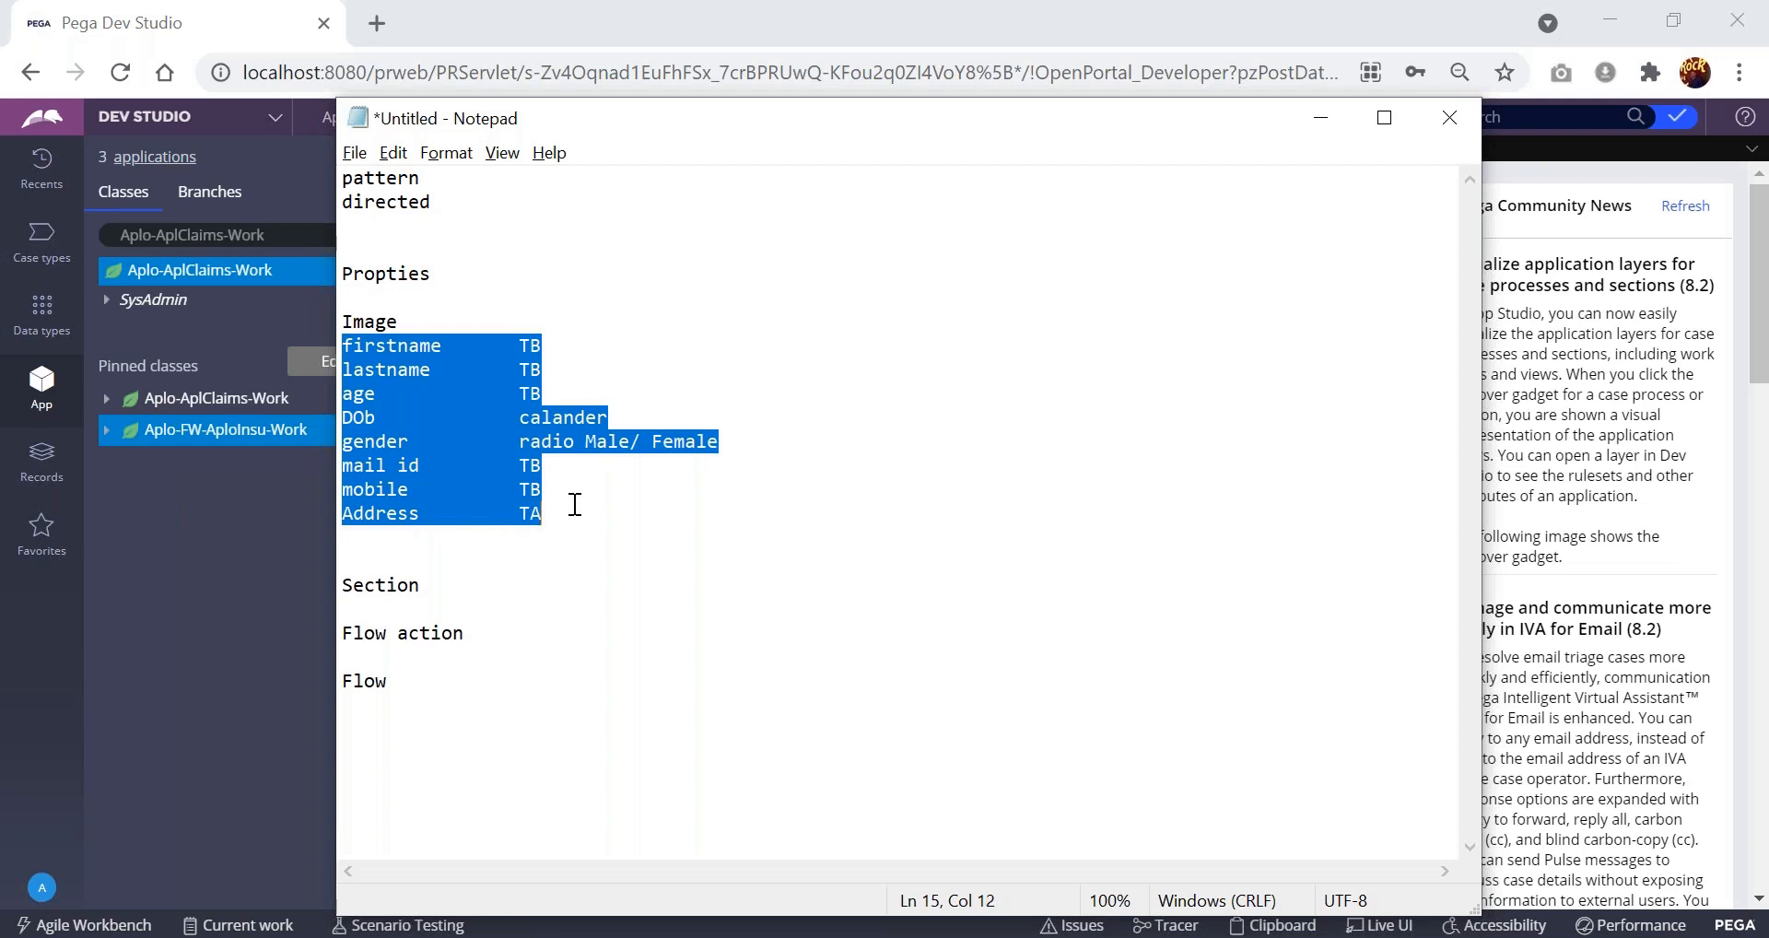
{"action": "left_click", "coordinate": [623, 518]}
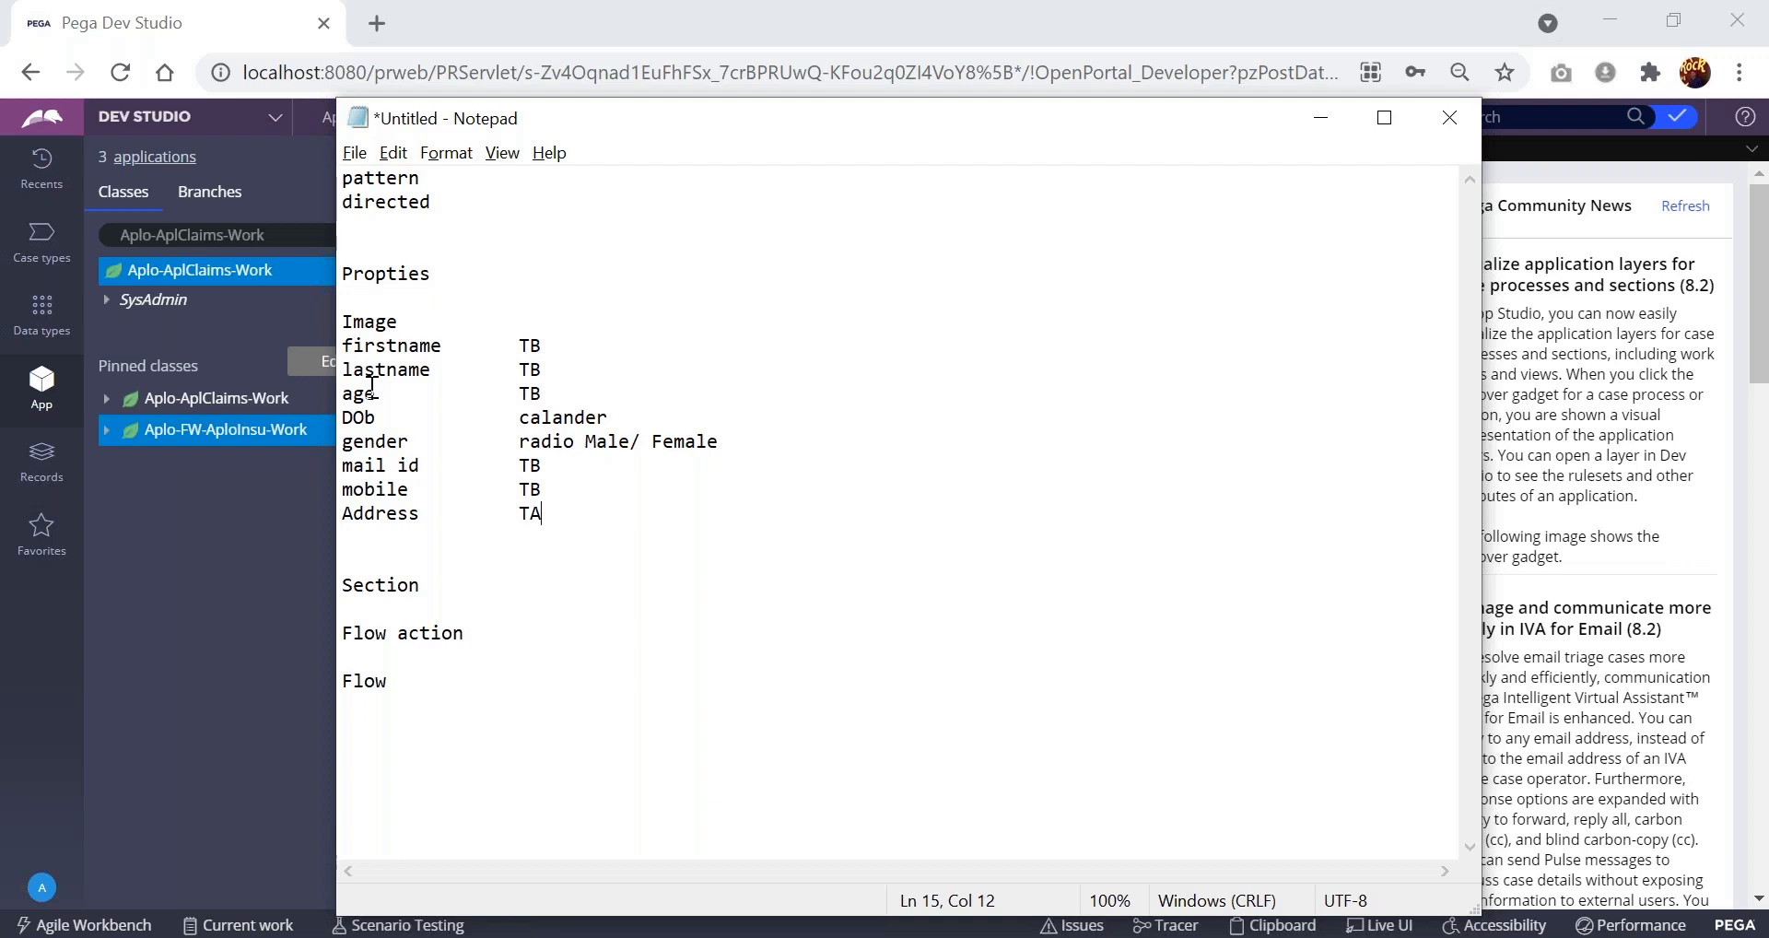
- Switch to Pega Dev Studio and start a new Data Model property record for the pinned class Aplo-FW-AploInsu-Work
{"action": "left_click", "coordinate": [234, 566]}
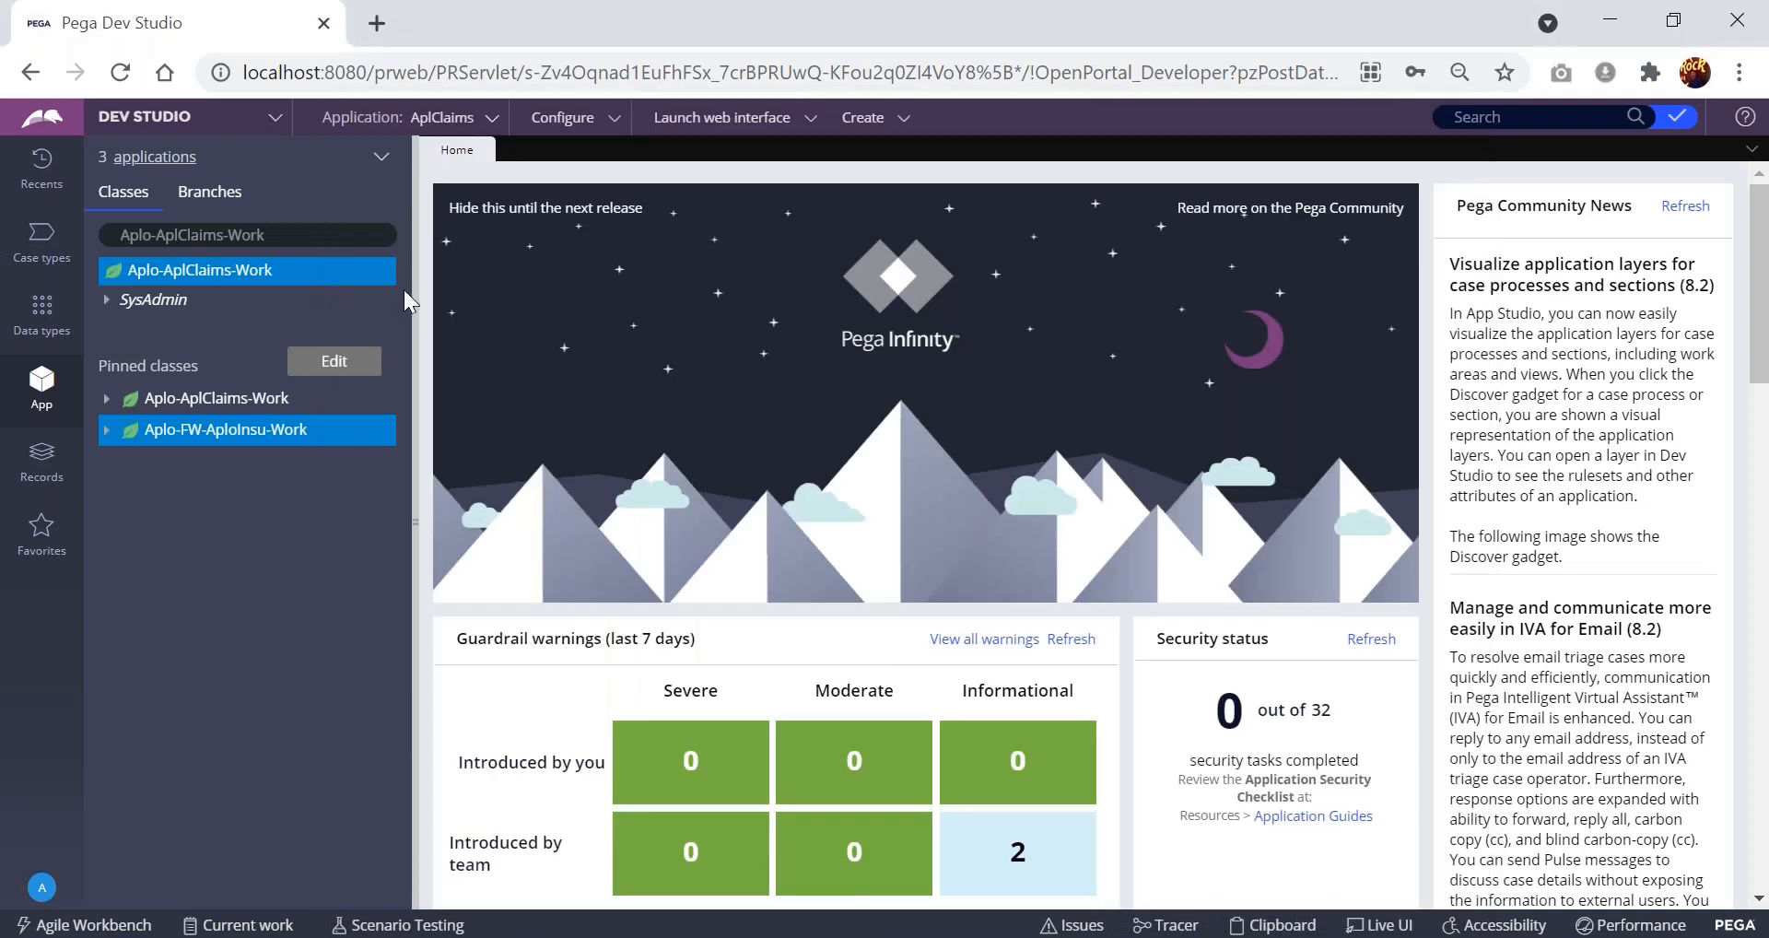
{"action": "right_click", "coordinate": [253, 444]}
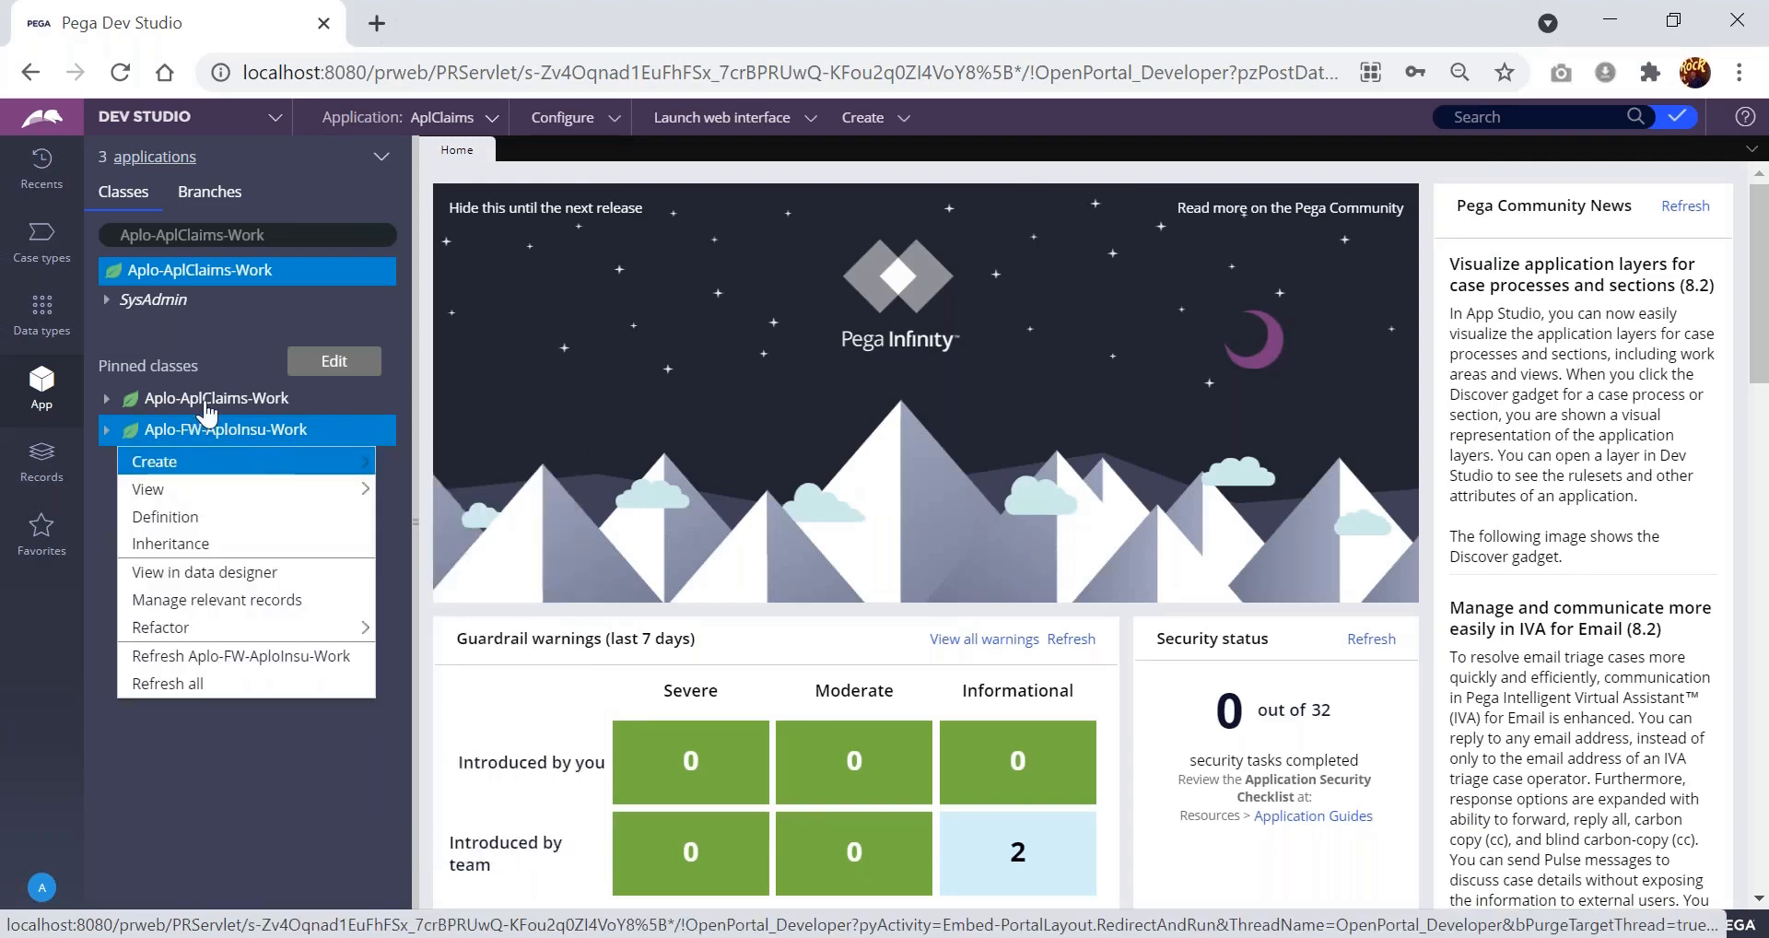
{"action": "mouse_move", "coordinate": [189, 469]}
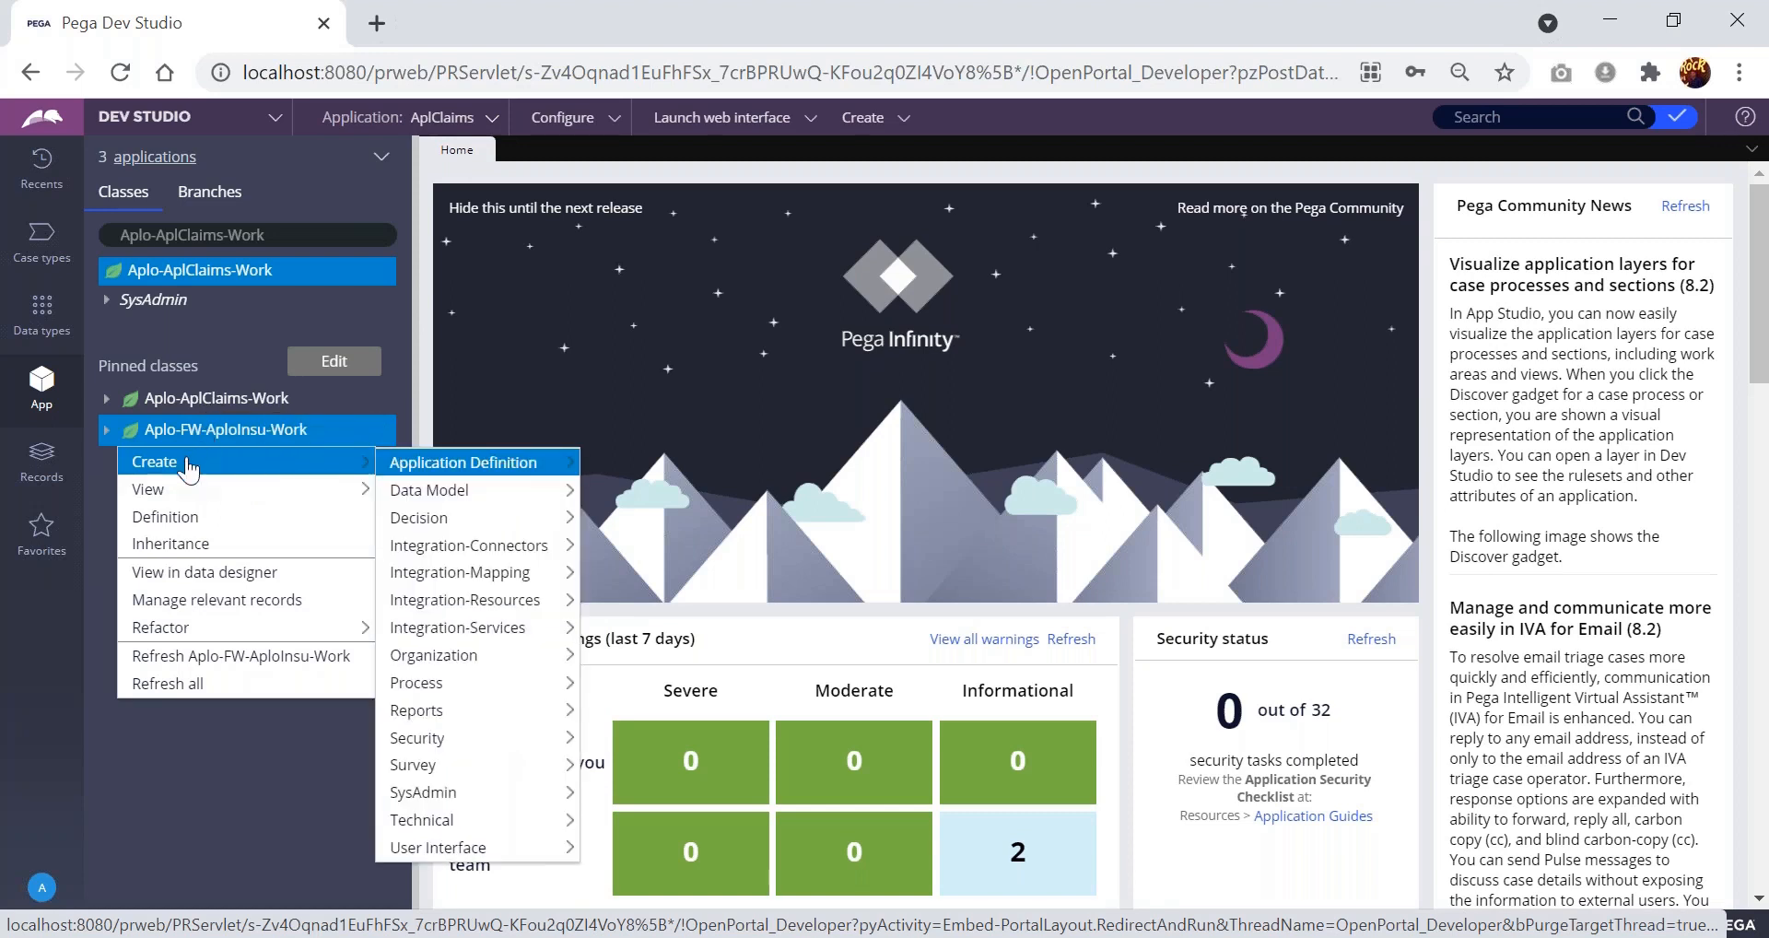
{"action": "left_click", "coordinate": [97, 487]}
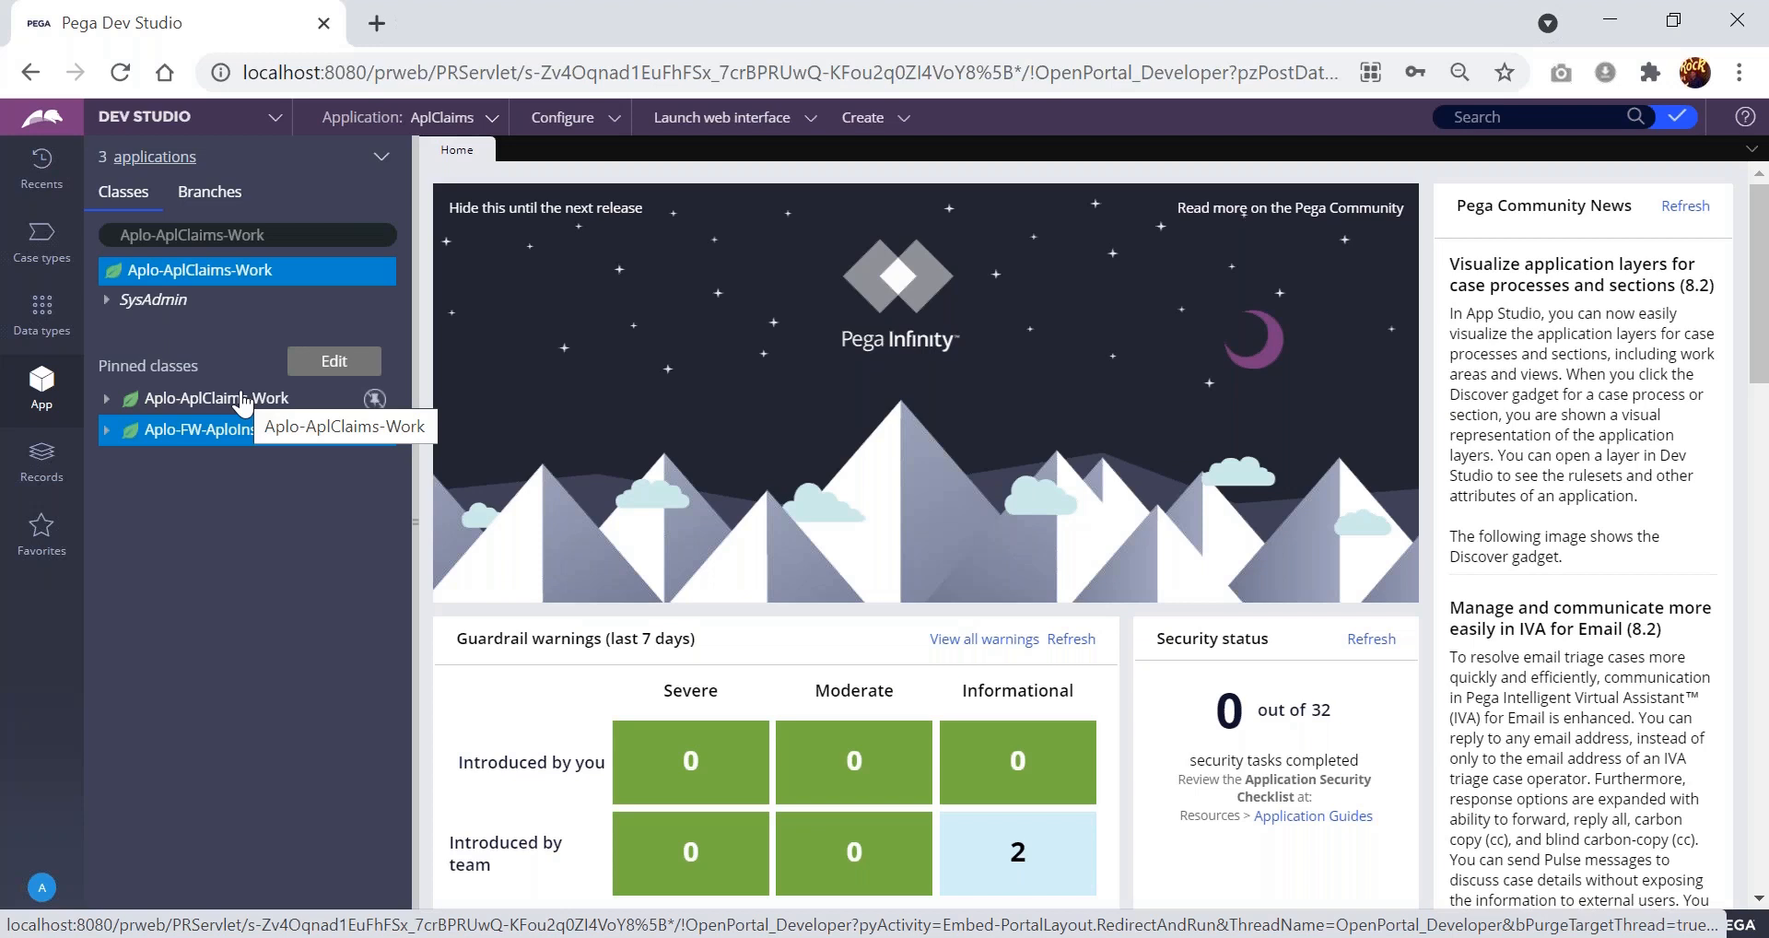
{"action": "right_click", "coordinate": [210, 440]}
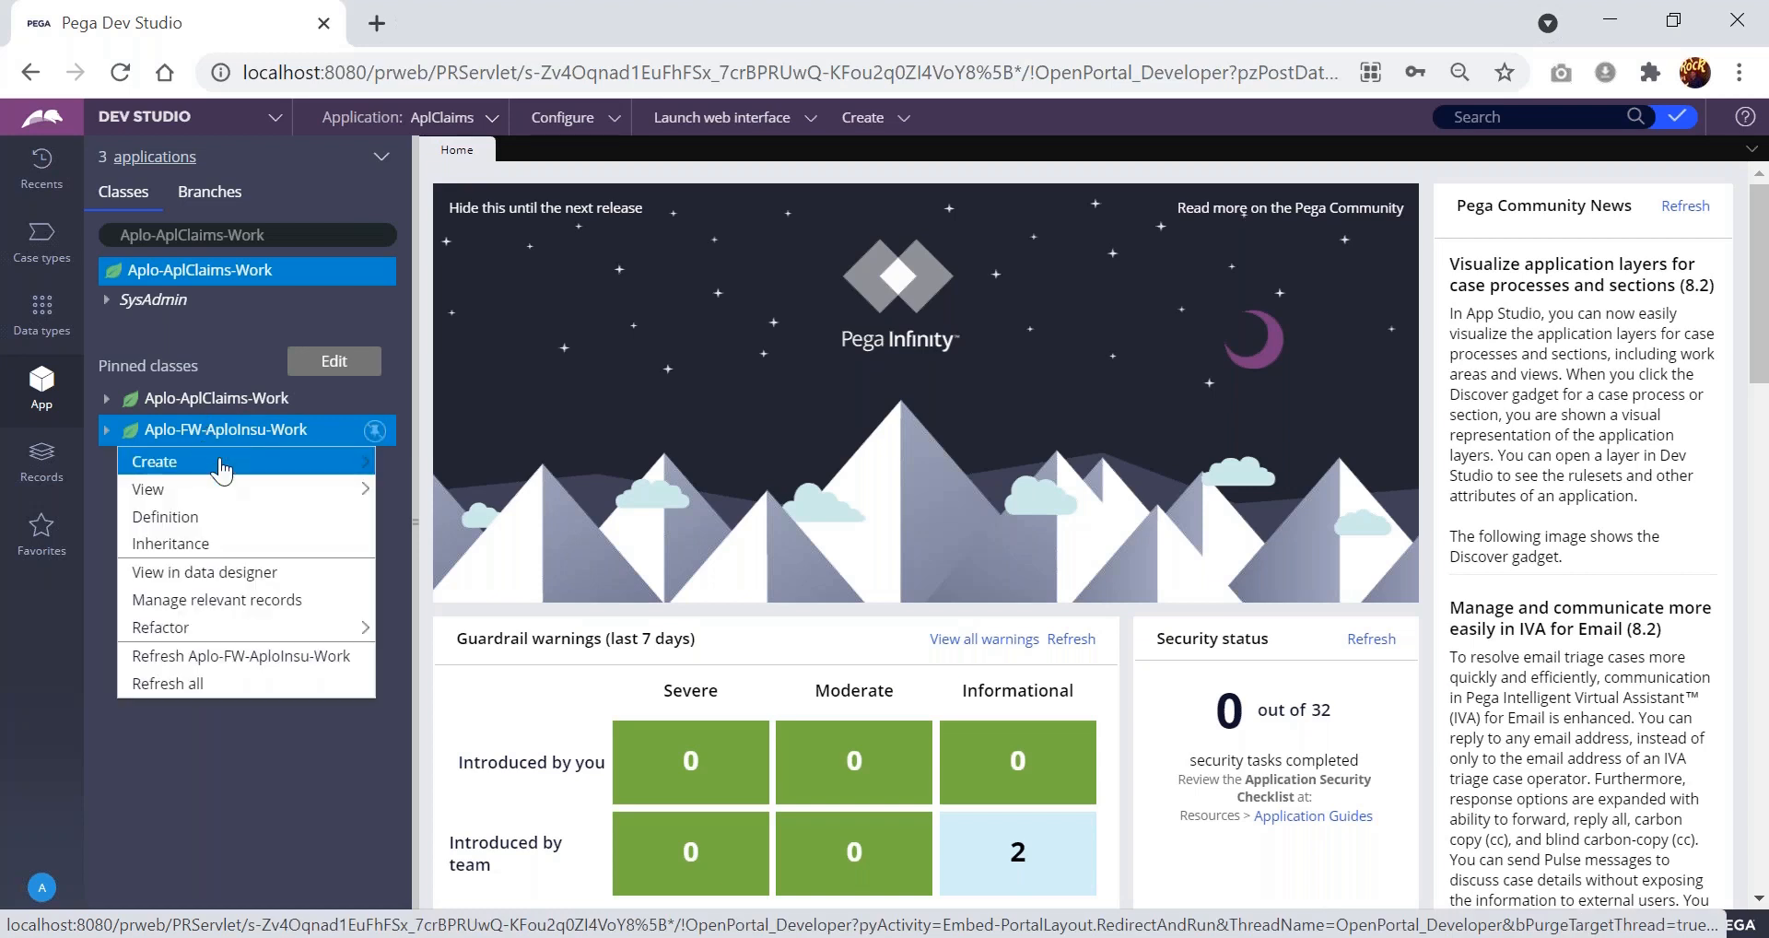
{"action": "mouse_move", "coordinate": [221, 469]}
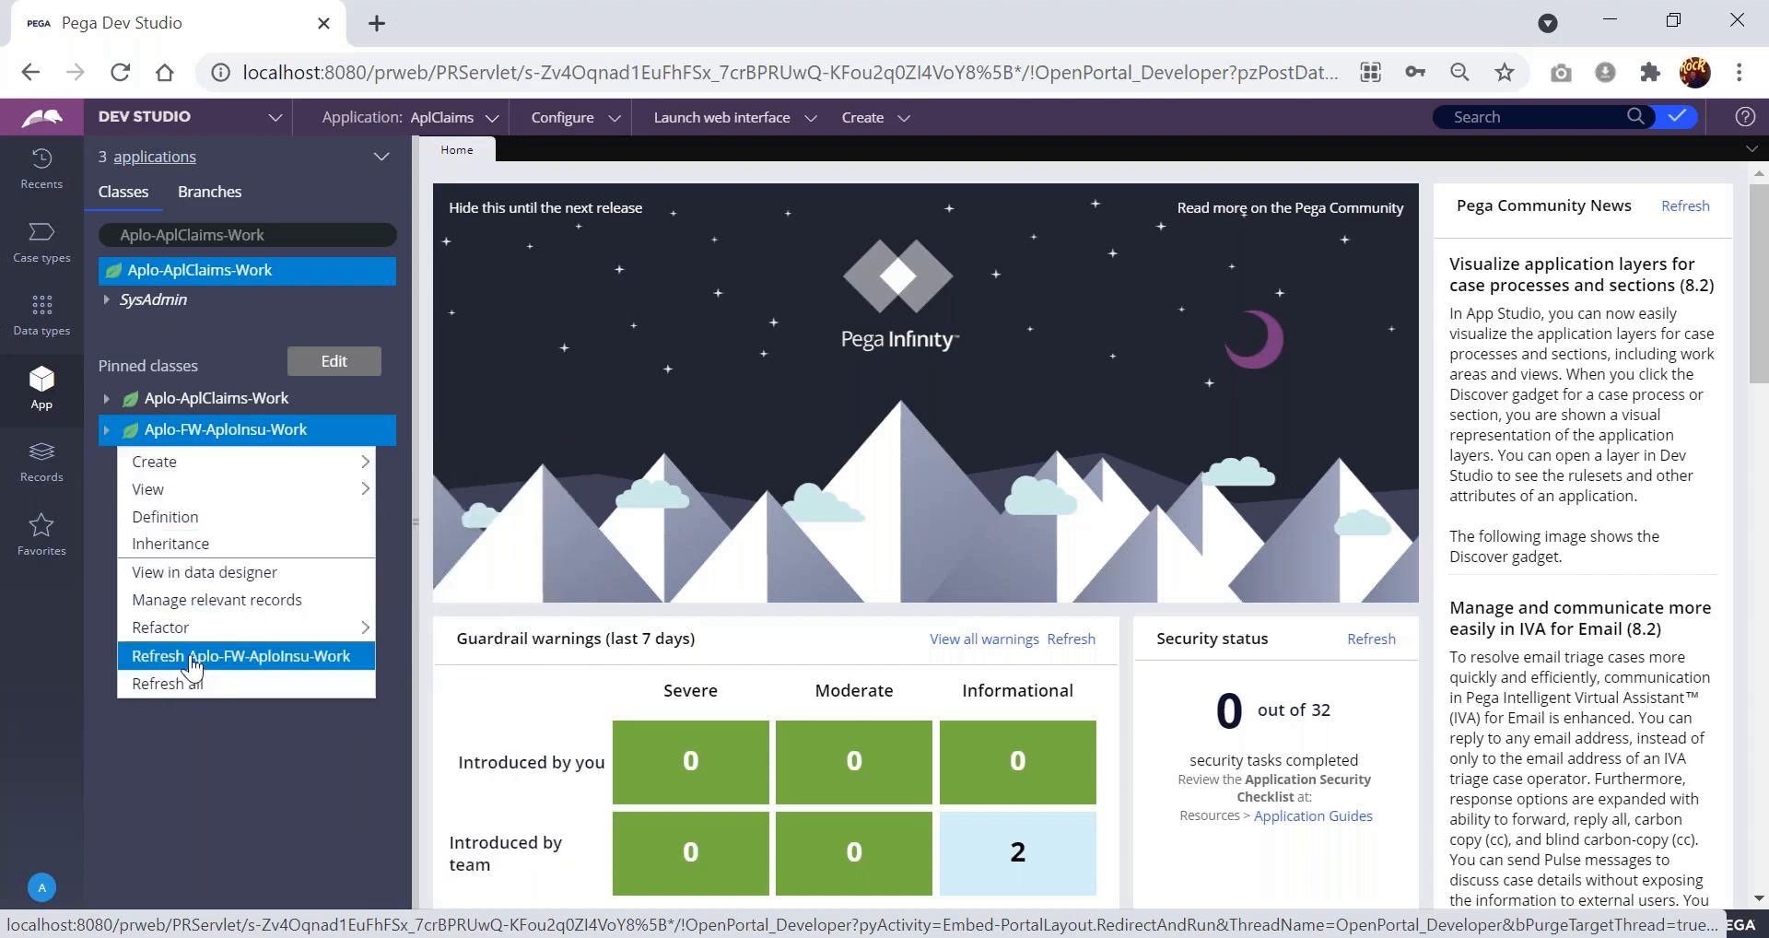
{"action": "left_click", "coordinate": [167, 493]}
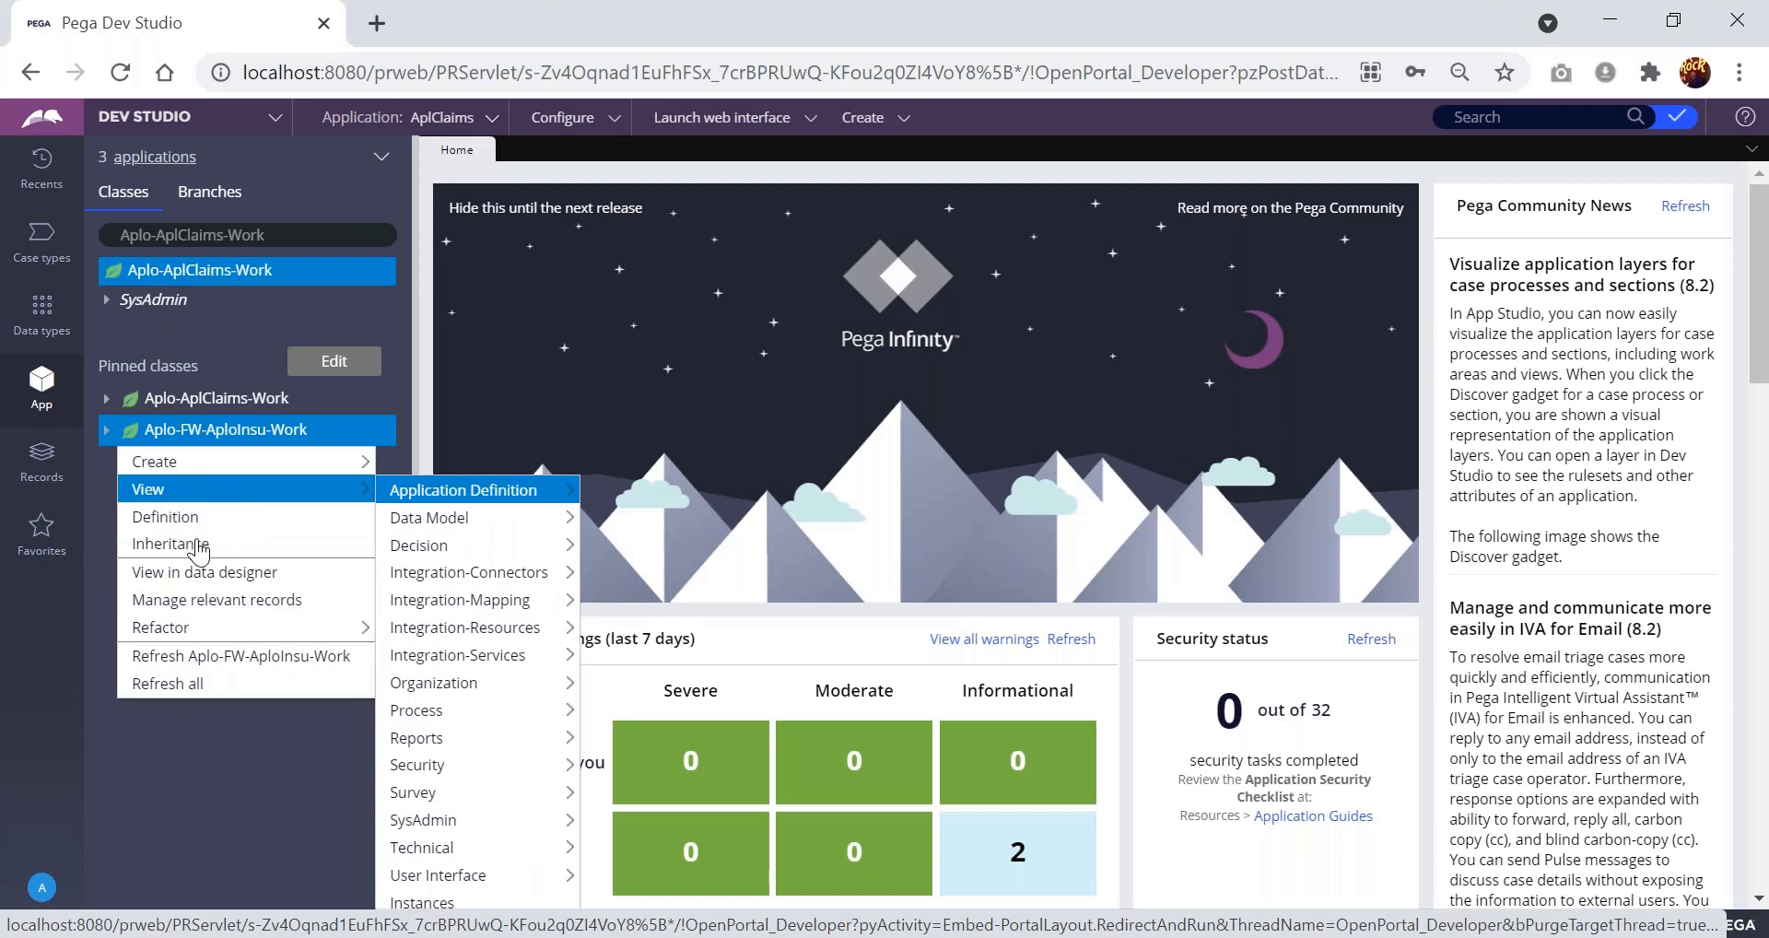
{"action": "left_click", "coordinate": [190, 468]}
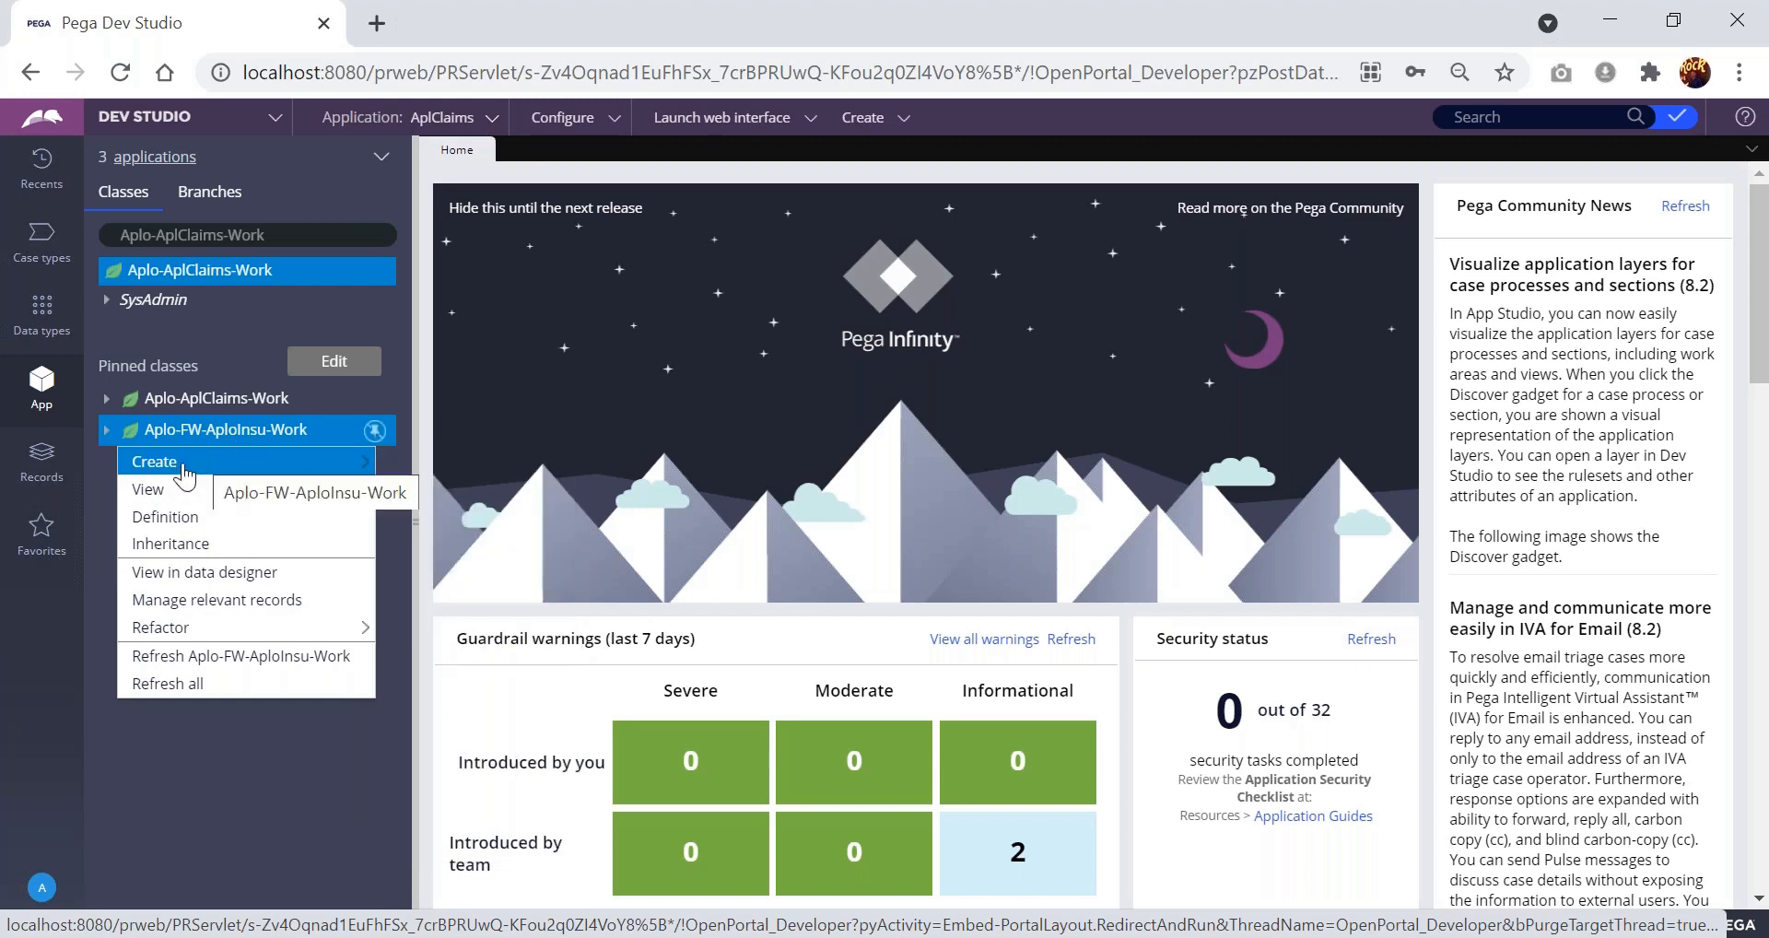
{"action": "mouse_move", "coordinate": [261, 463]}
{"action": "mouse_move", "coordinate": [469, 466]}
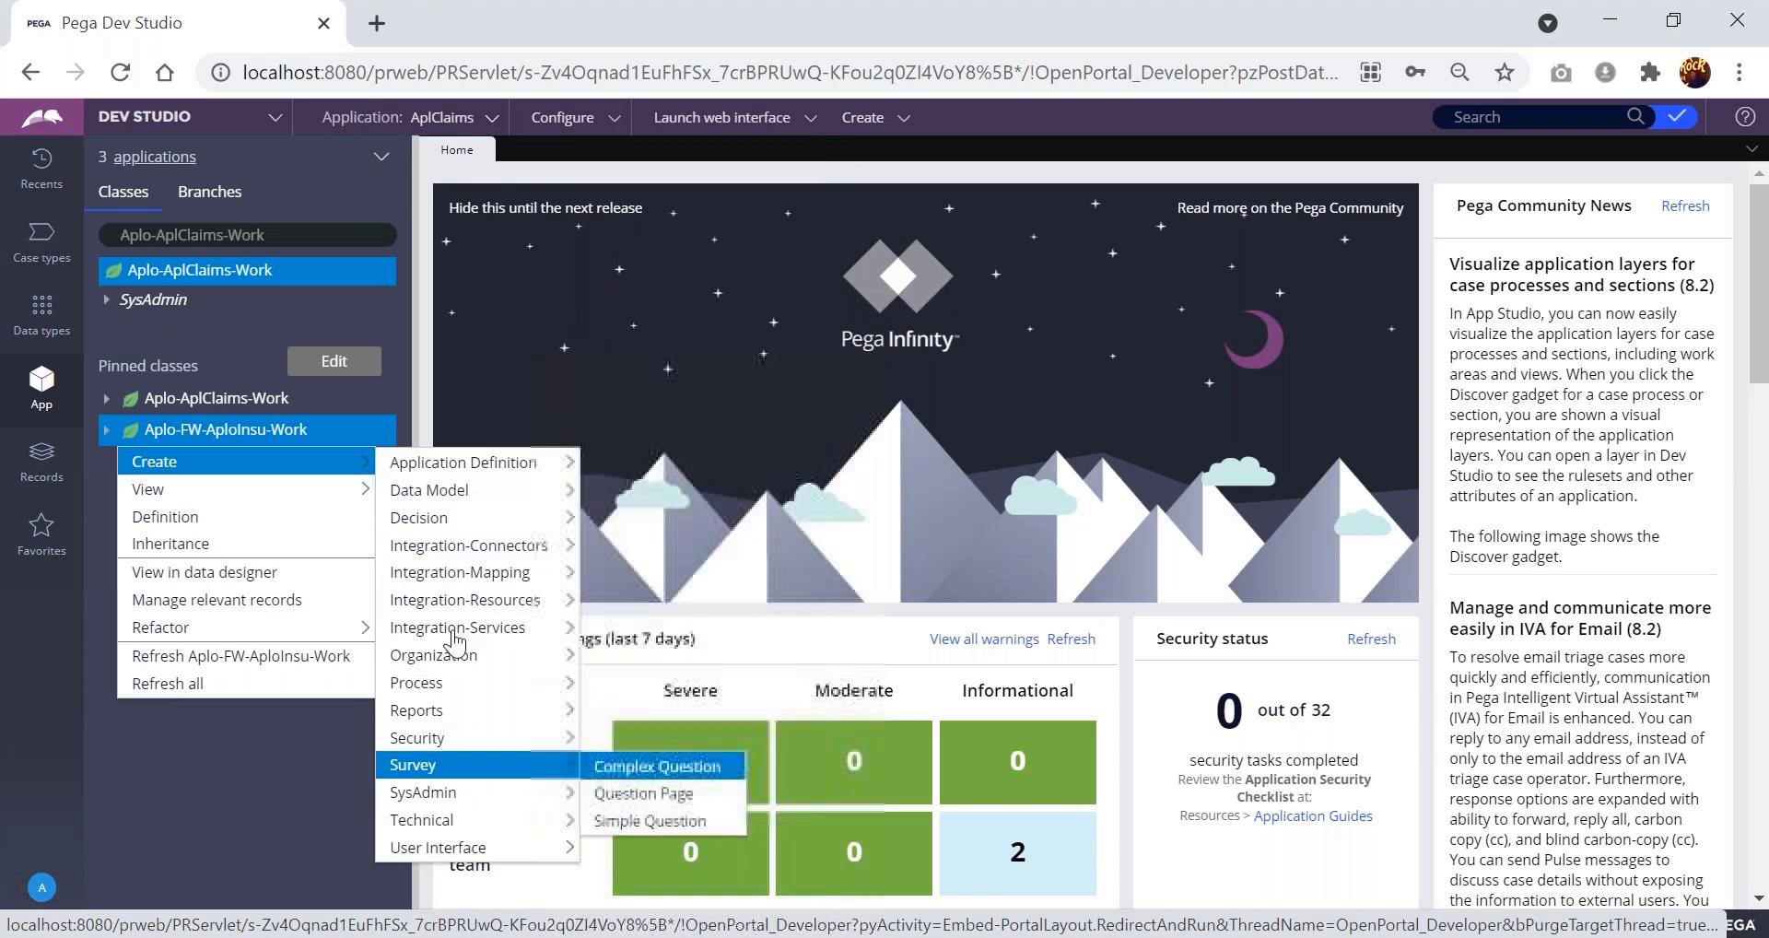
{"action": "mouse_move", "coordinate": [455, 505]}
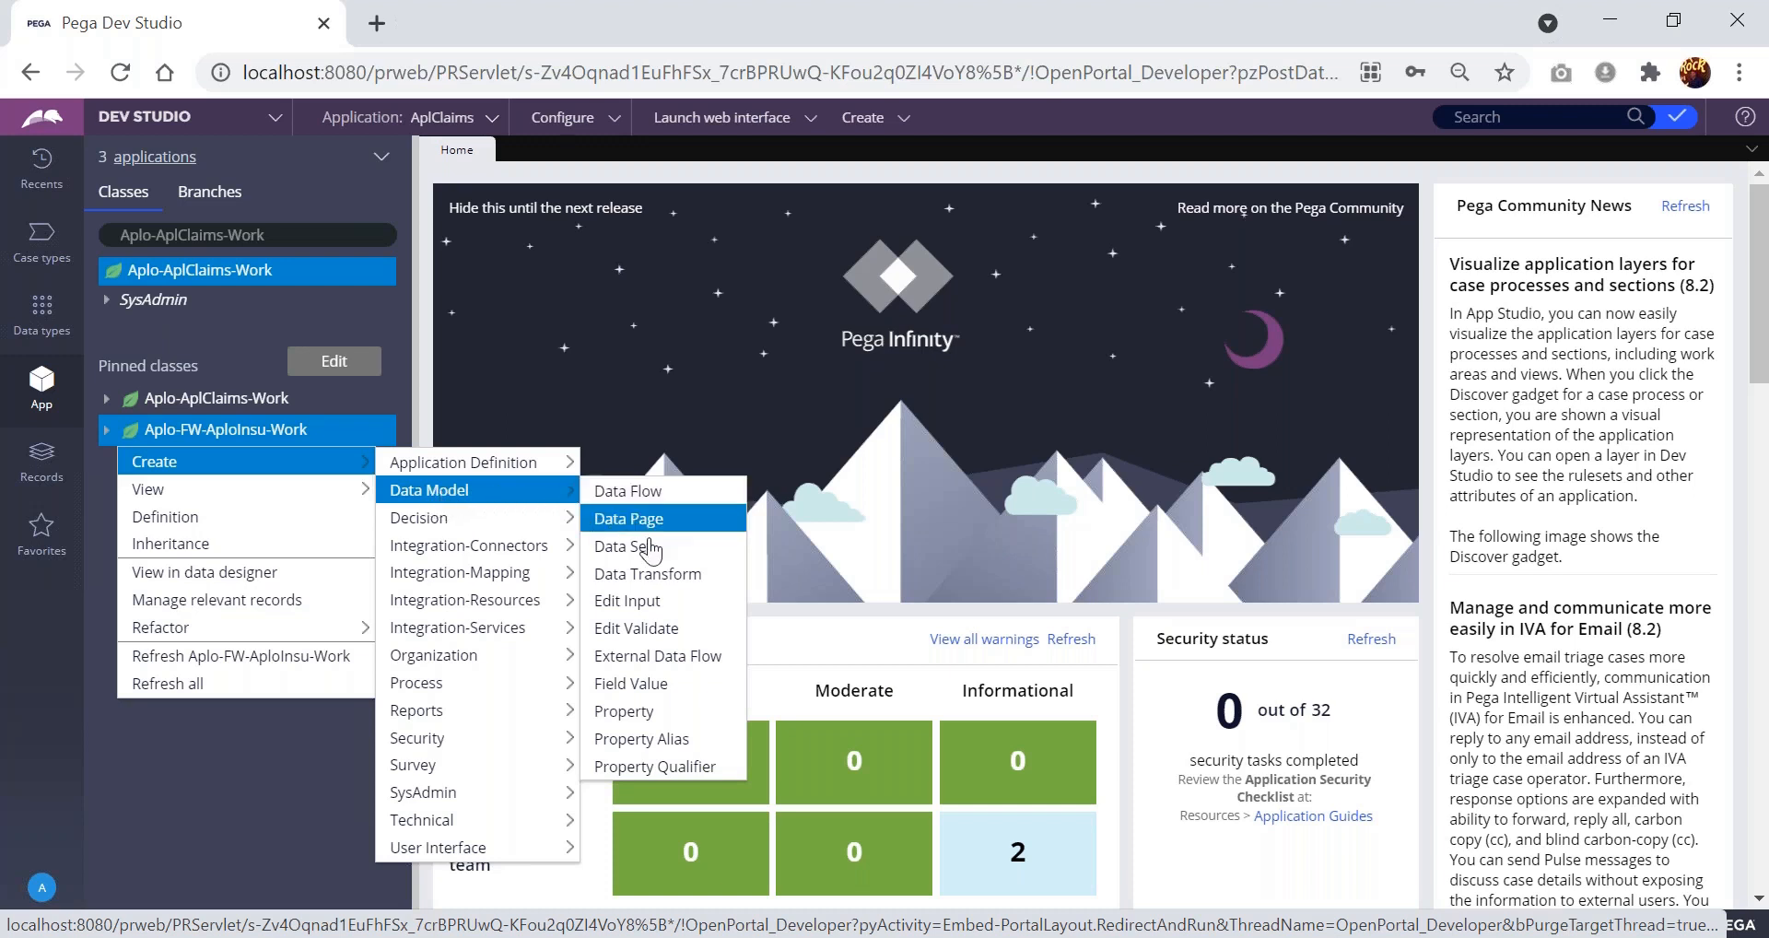
{"action": "left_click", "coordinate": [623, 712]}
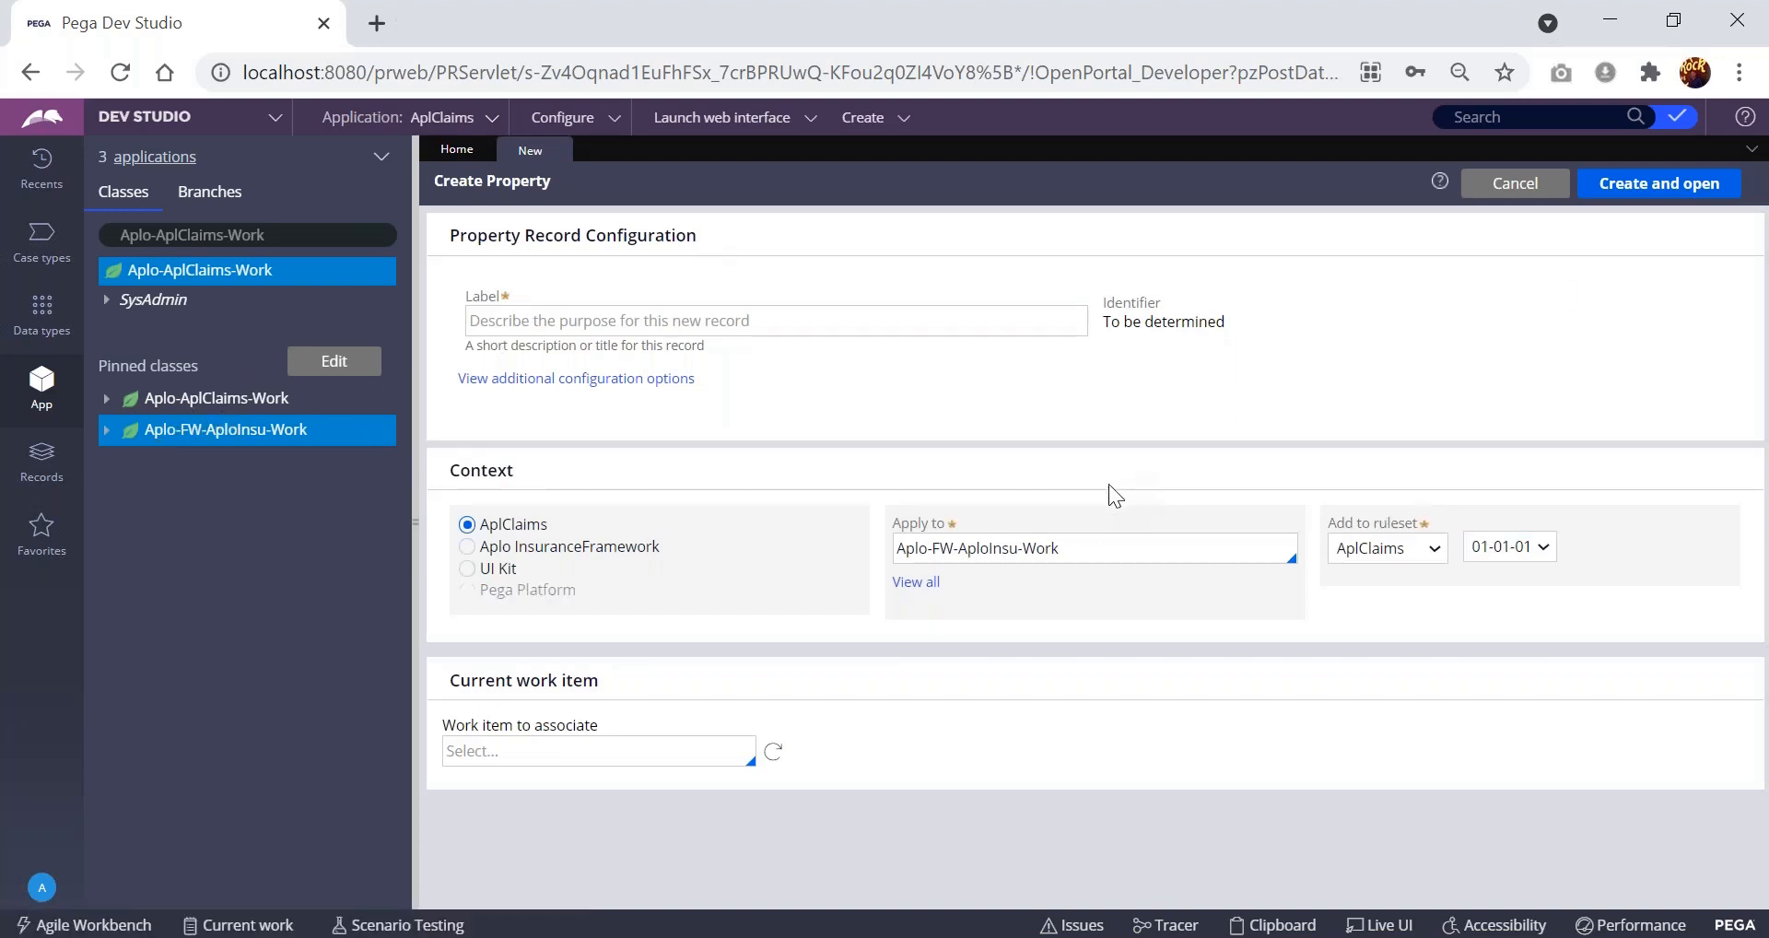
- Collapse the explorer pane and set the new property's label to firstname
{"action": "left_click", "coordinate": [480, 318]}
{"action": "left_click_drag", "start_coordinate": [415, 191], "coordinate": [22, 186]}
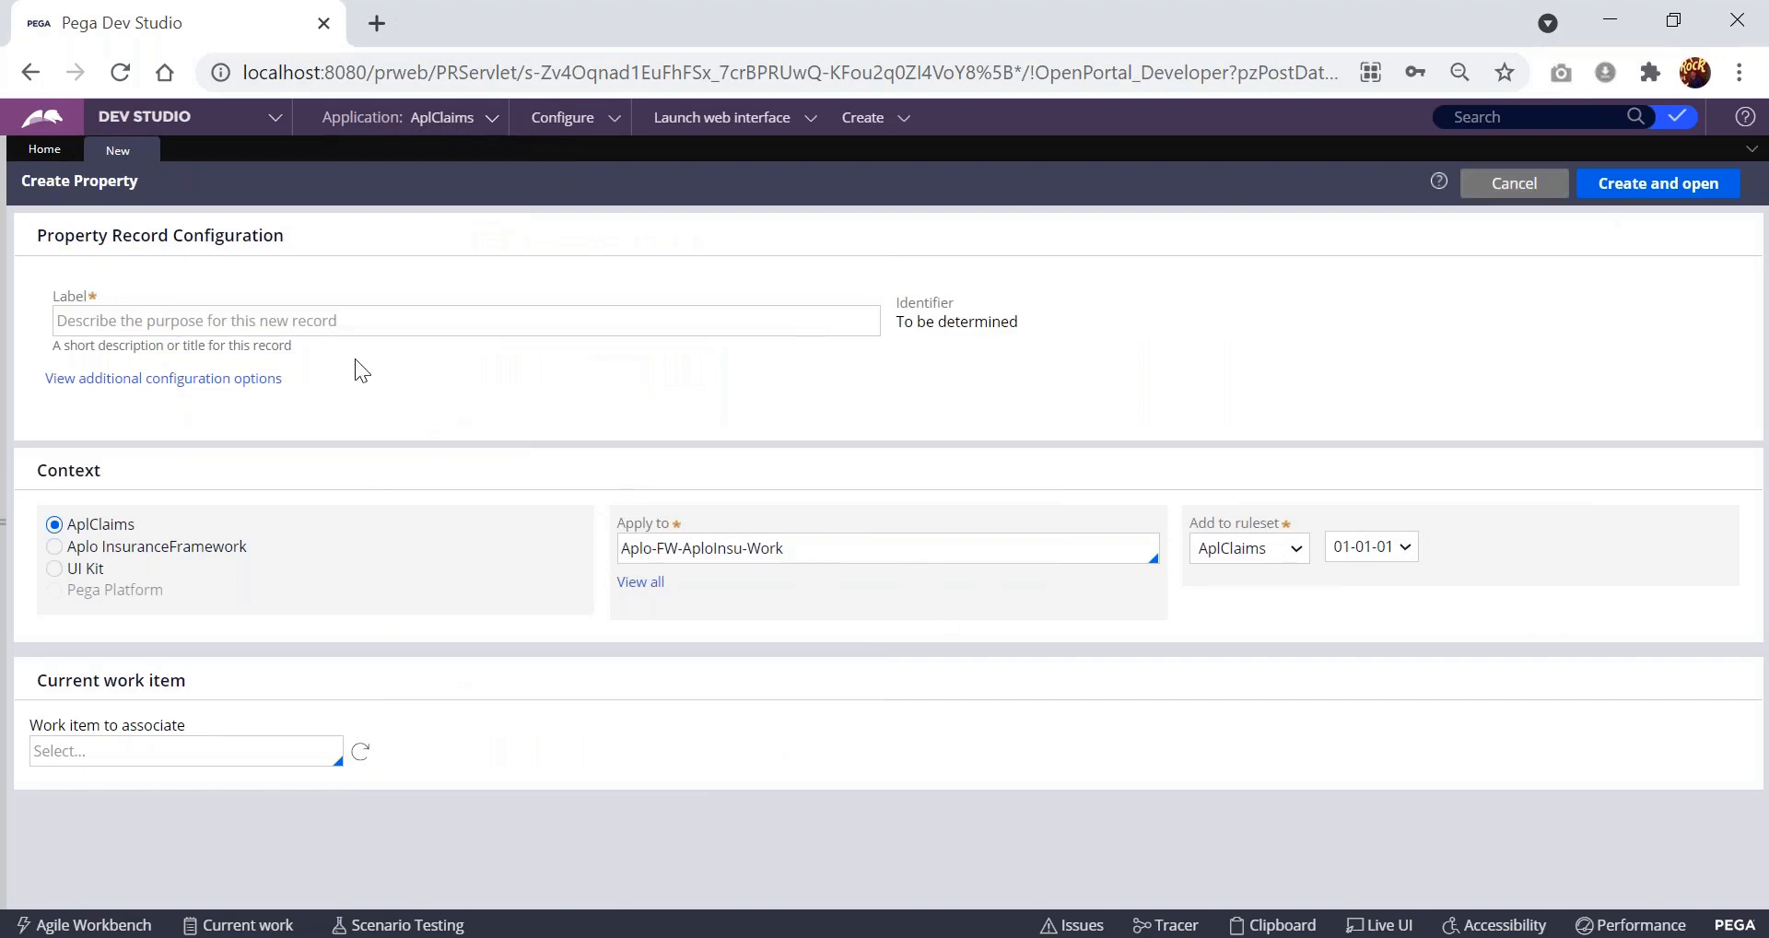
{"action": "left_click", "coordinate": [300, 327]}
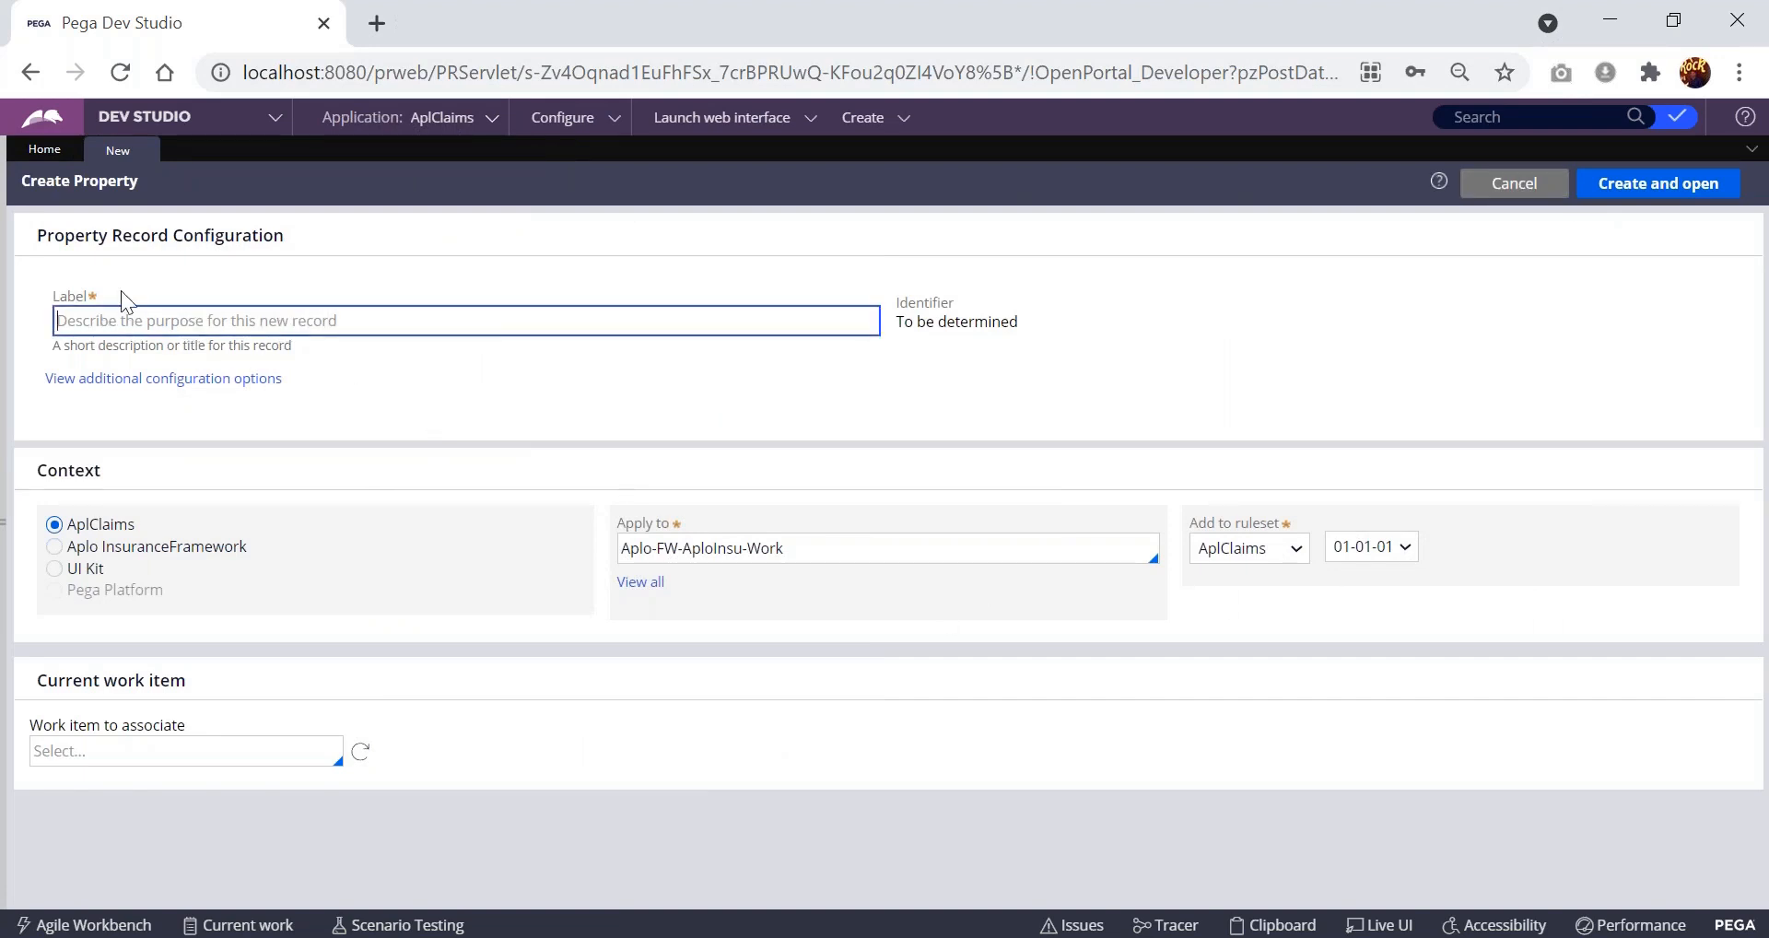
{"action": "left_click", "coordinate": [34, 181]}
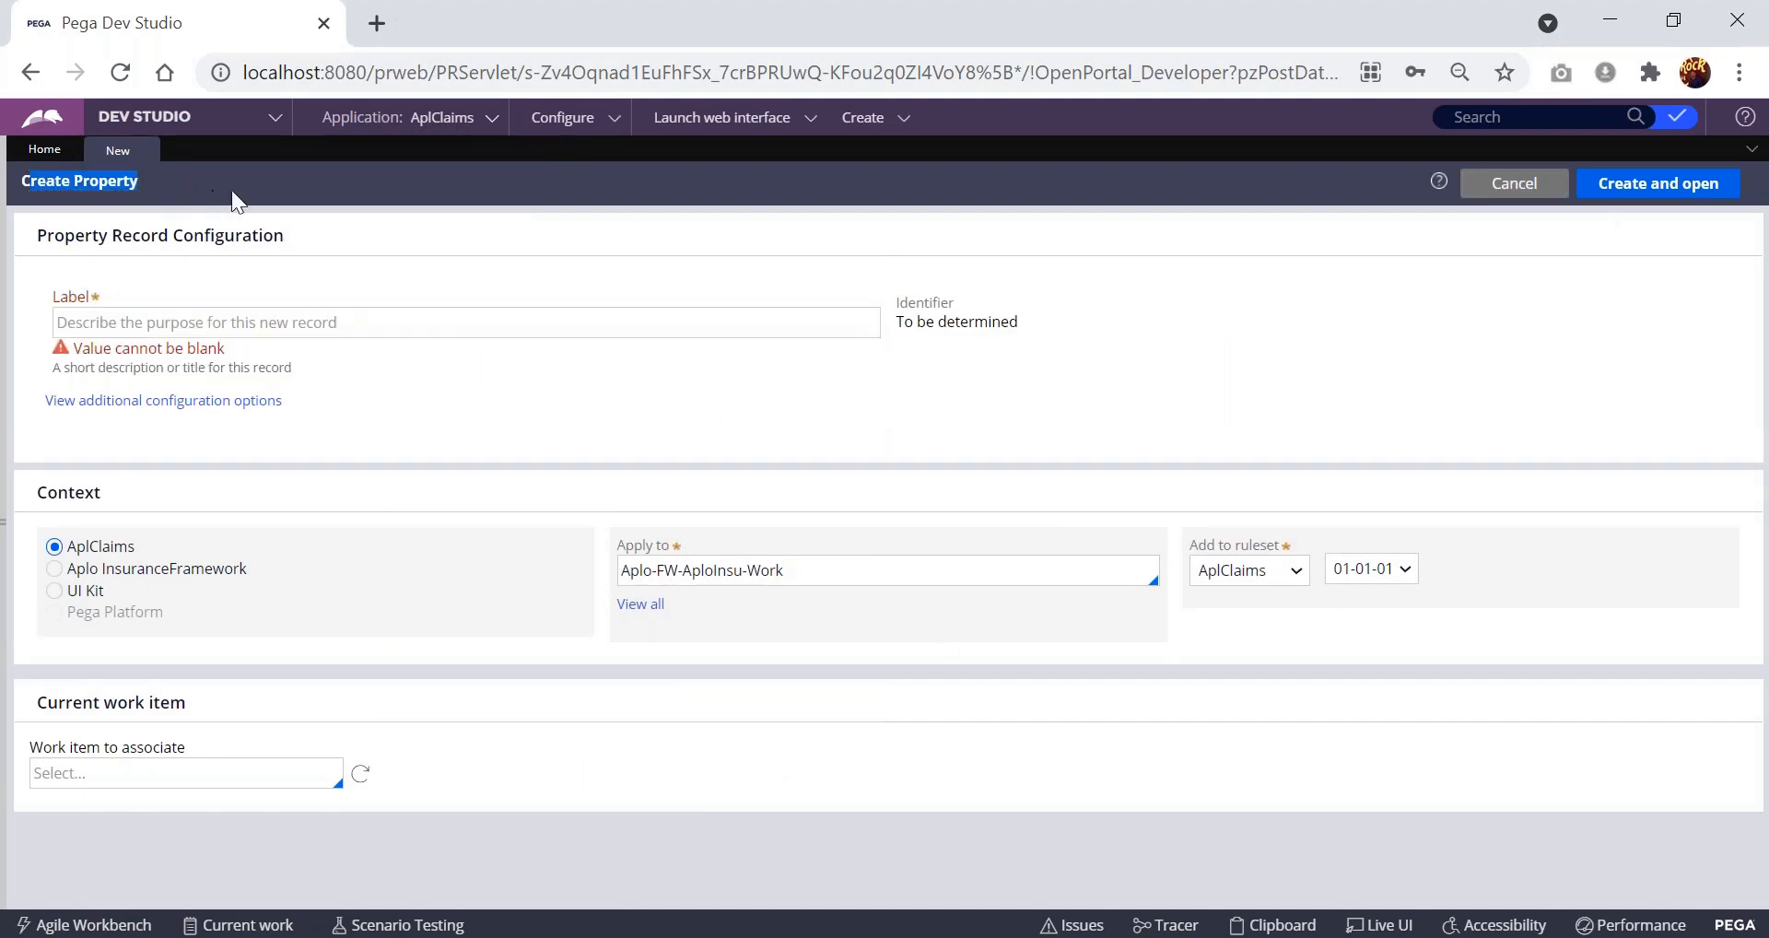
{"action": "left_click", "coordinate": [292, 324]}
{"action": "type", "text": "f"}
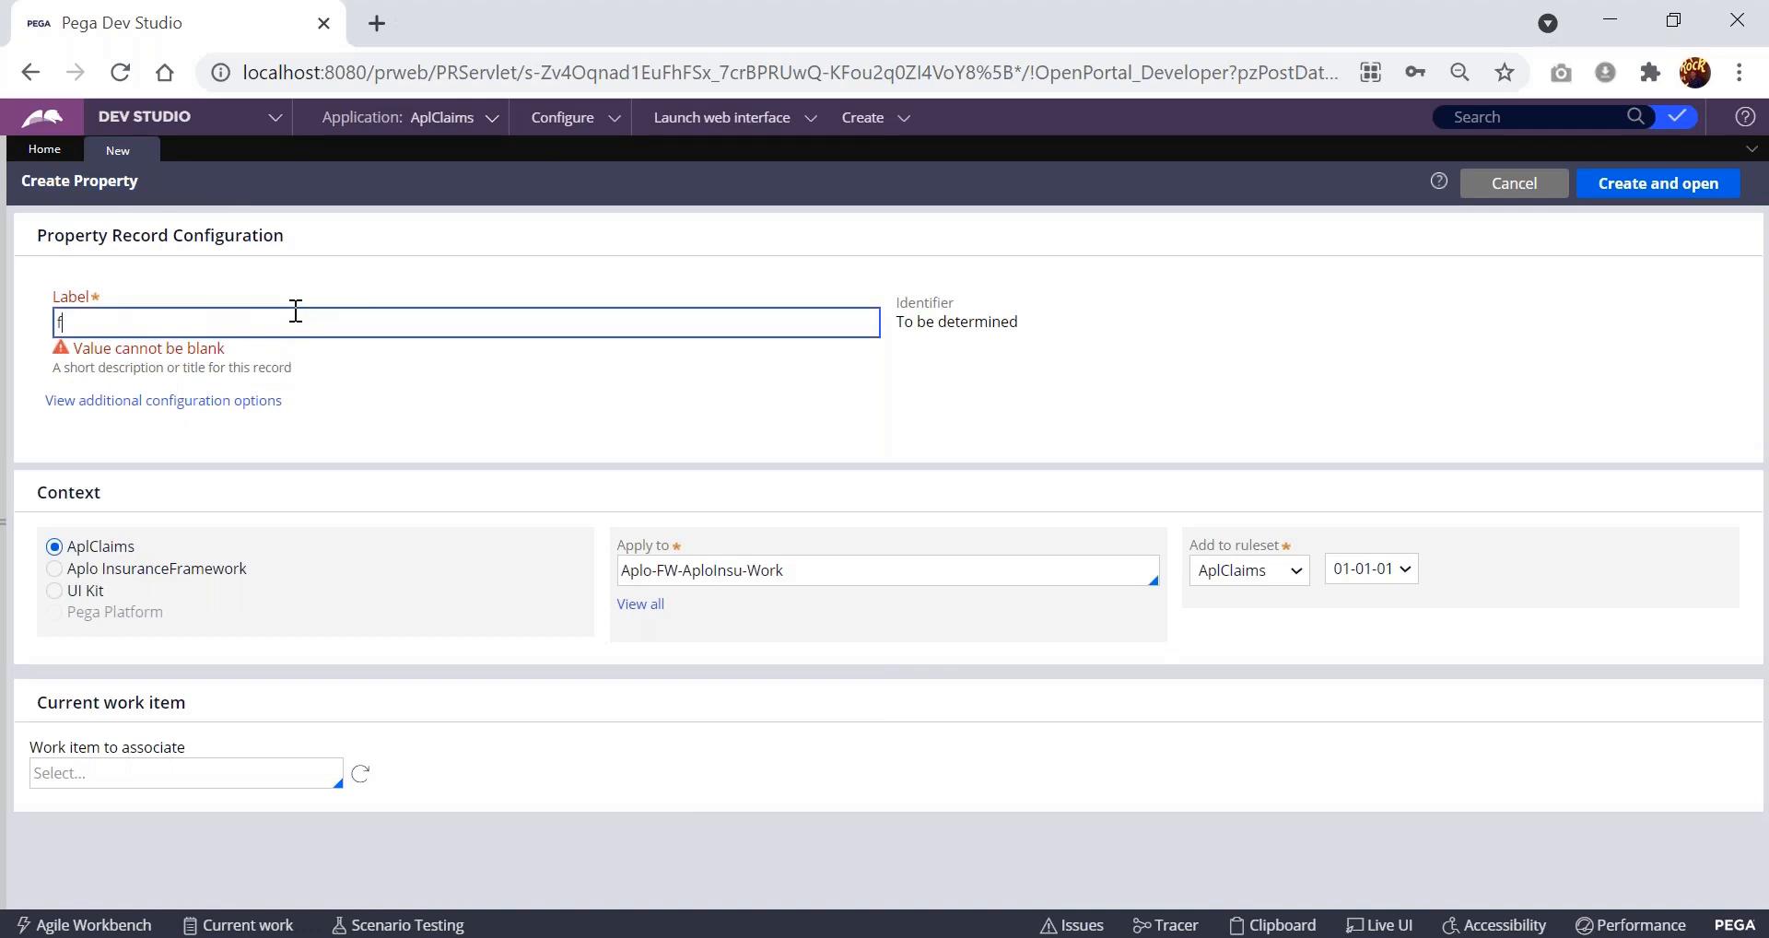
{"action": "key", "text": "BackSpace"}
{"action": "type", "text": "flrstname"}
{"action": "left_click", "coordinate": [1174, 296]}
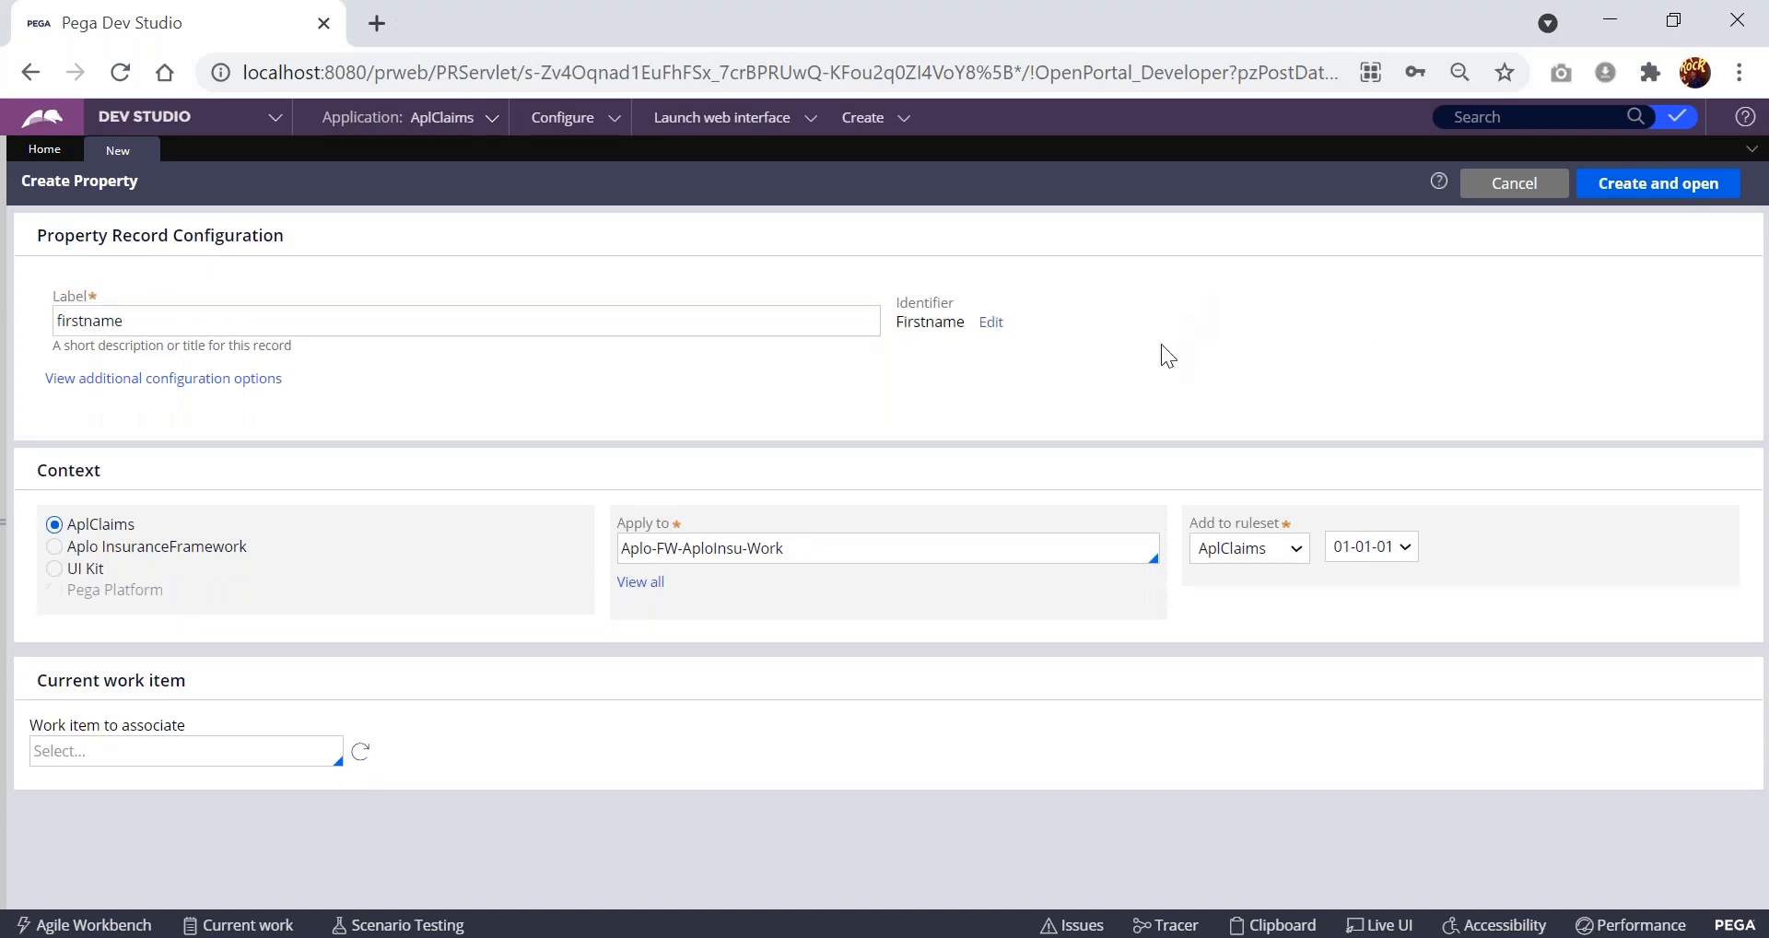
- Compare the property's label with the identifier generated from it
{"action": "double_click", "coordinate": [912, 318]}
{"action": "left_click", "coordinate": [917, 361]}
{"action": "left_click", "coordinate": [323, 318]}
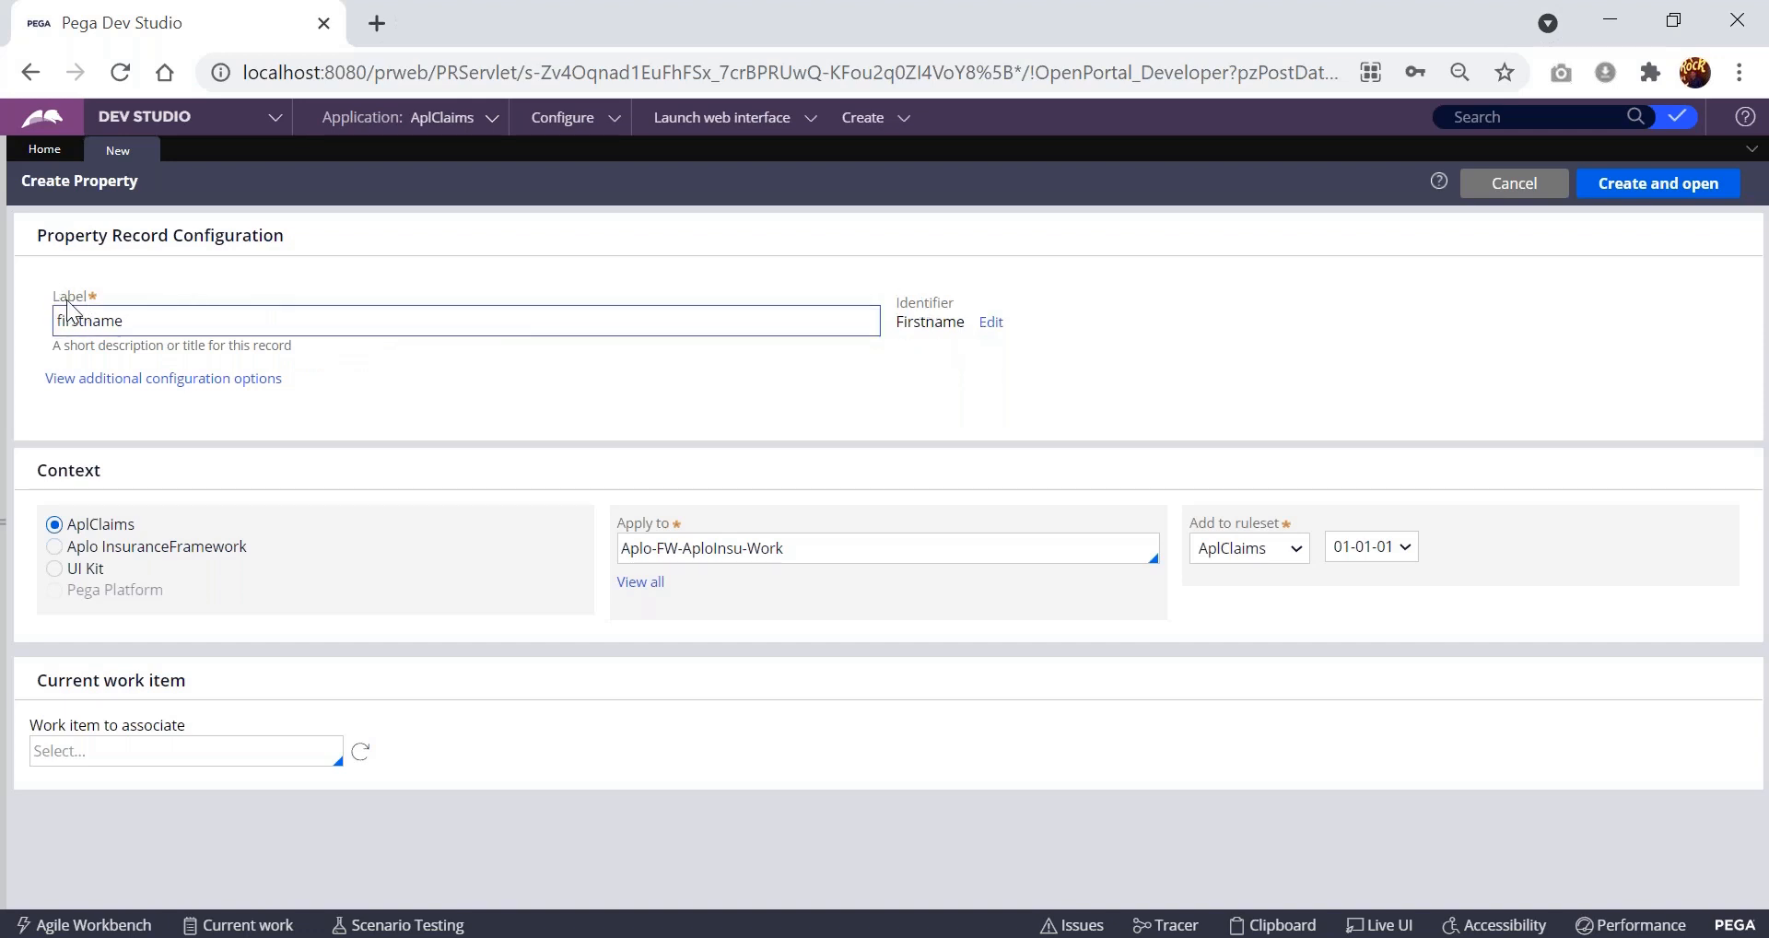
{"action": "left_click", "coordinate": [113, 319]}
{"action": "double_click", "coordinate": [113, 319]}
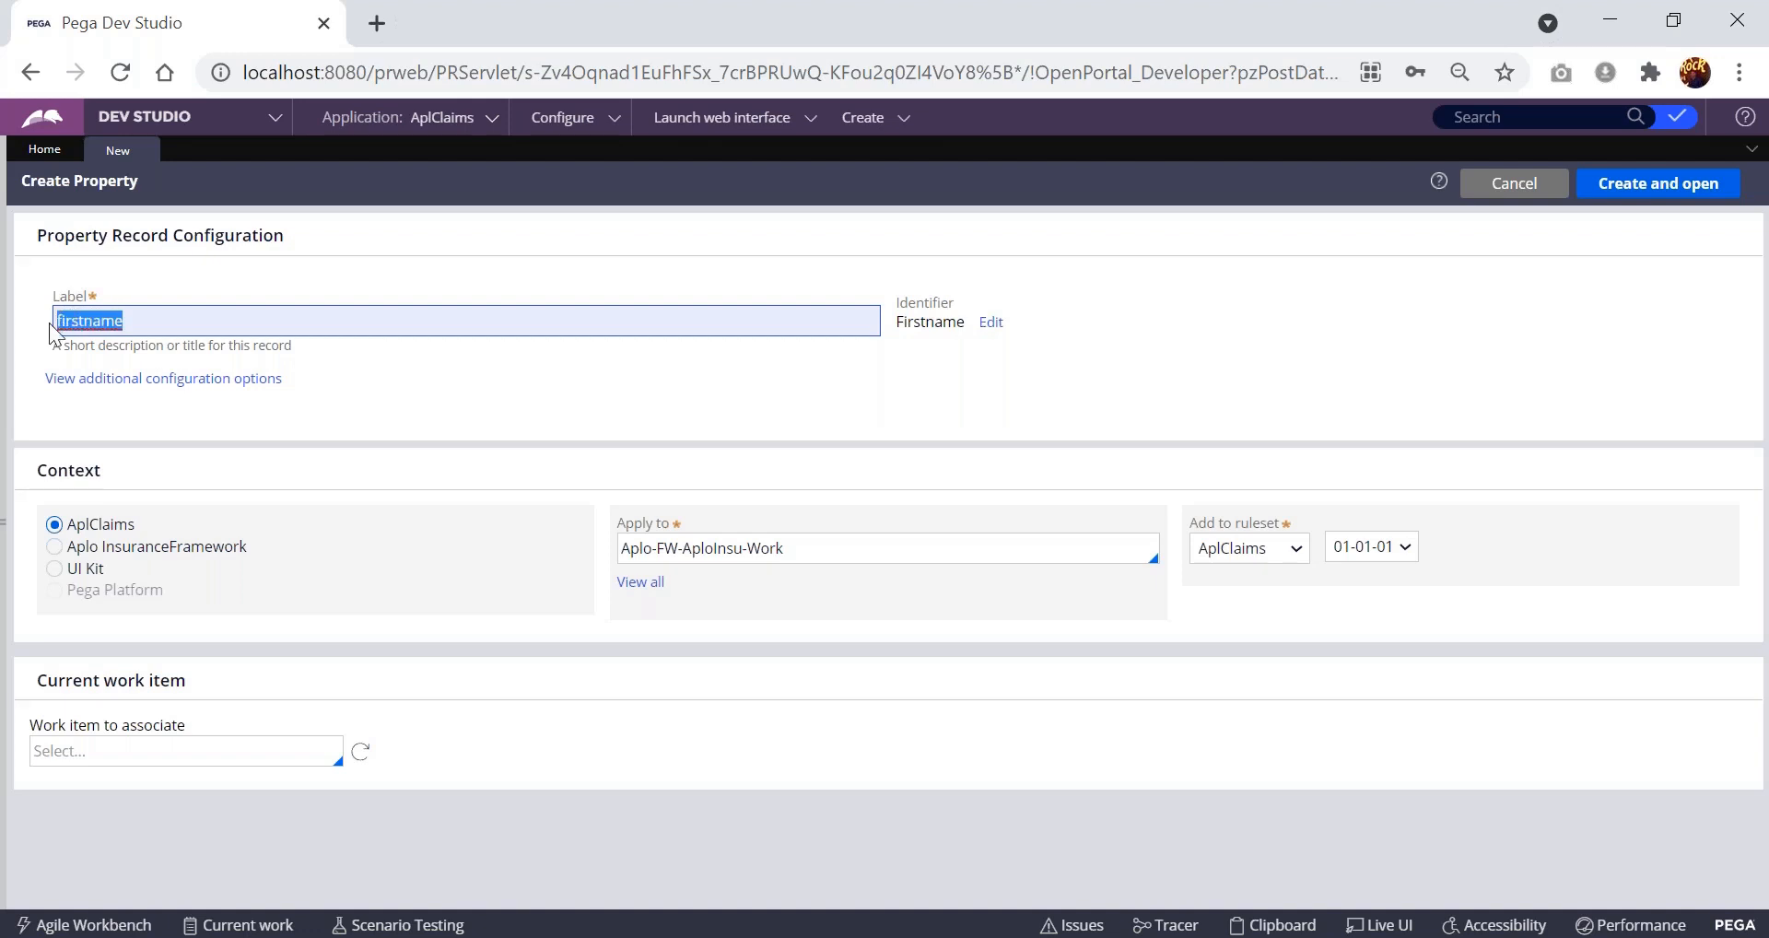
{"action": "left_click", "coordinate": [135, 321]}
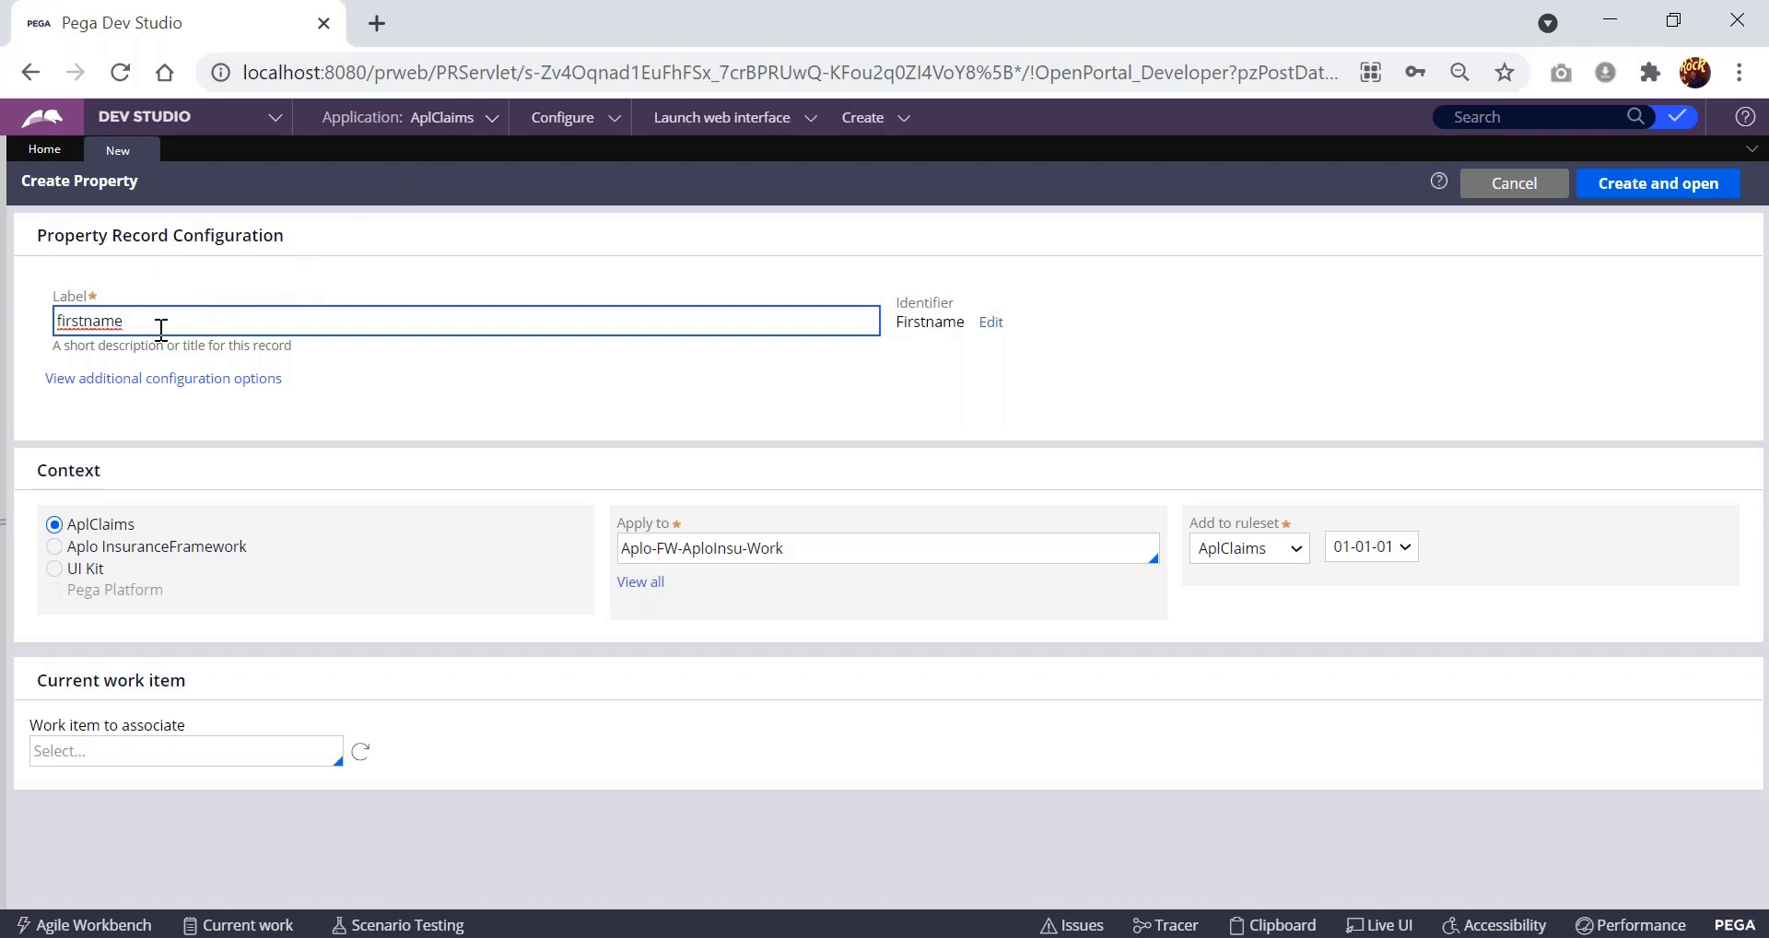
{"action": "left_click_drag", "start_coordinate": [136, 323], "coordinate": [53, 321]}
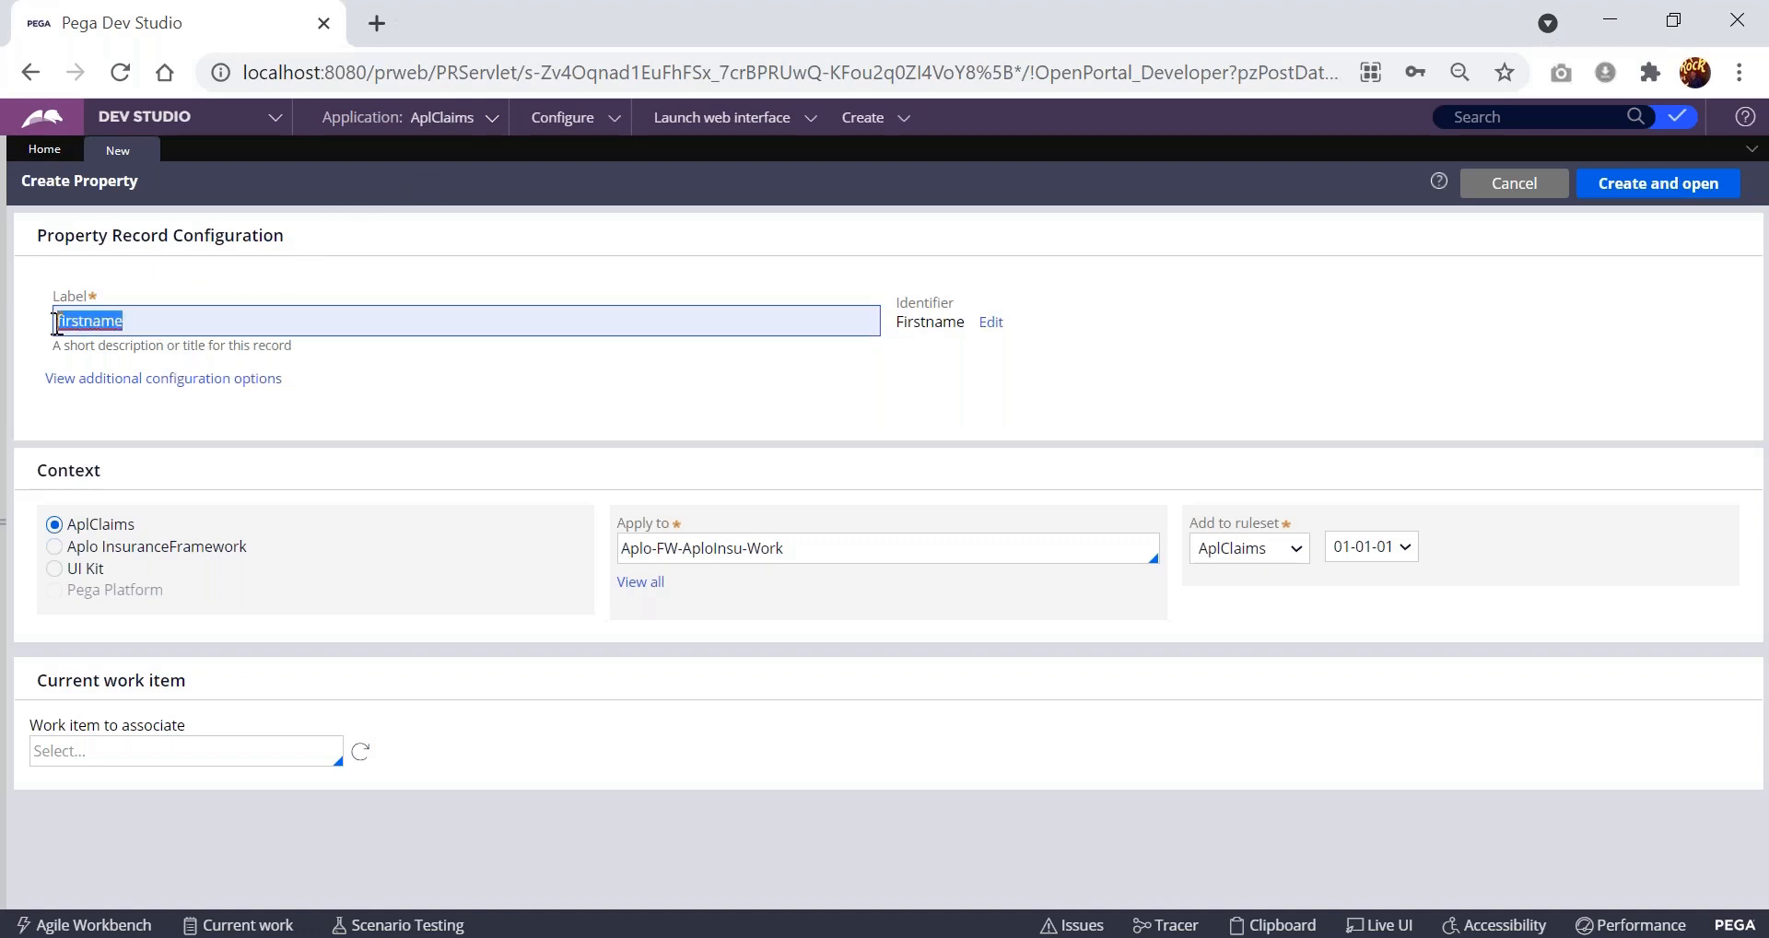
{"action": "double_click", "coordinate": [932, 322]}
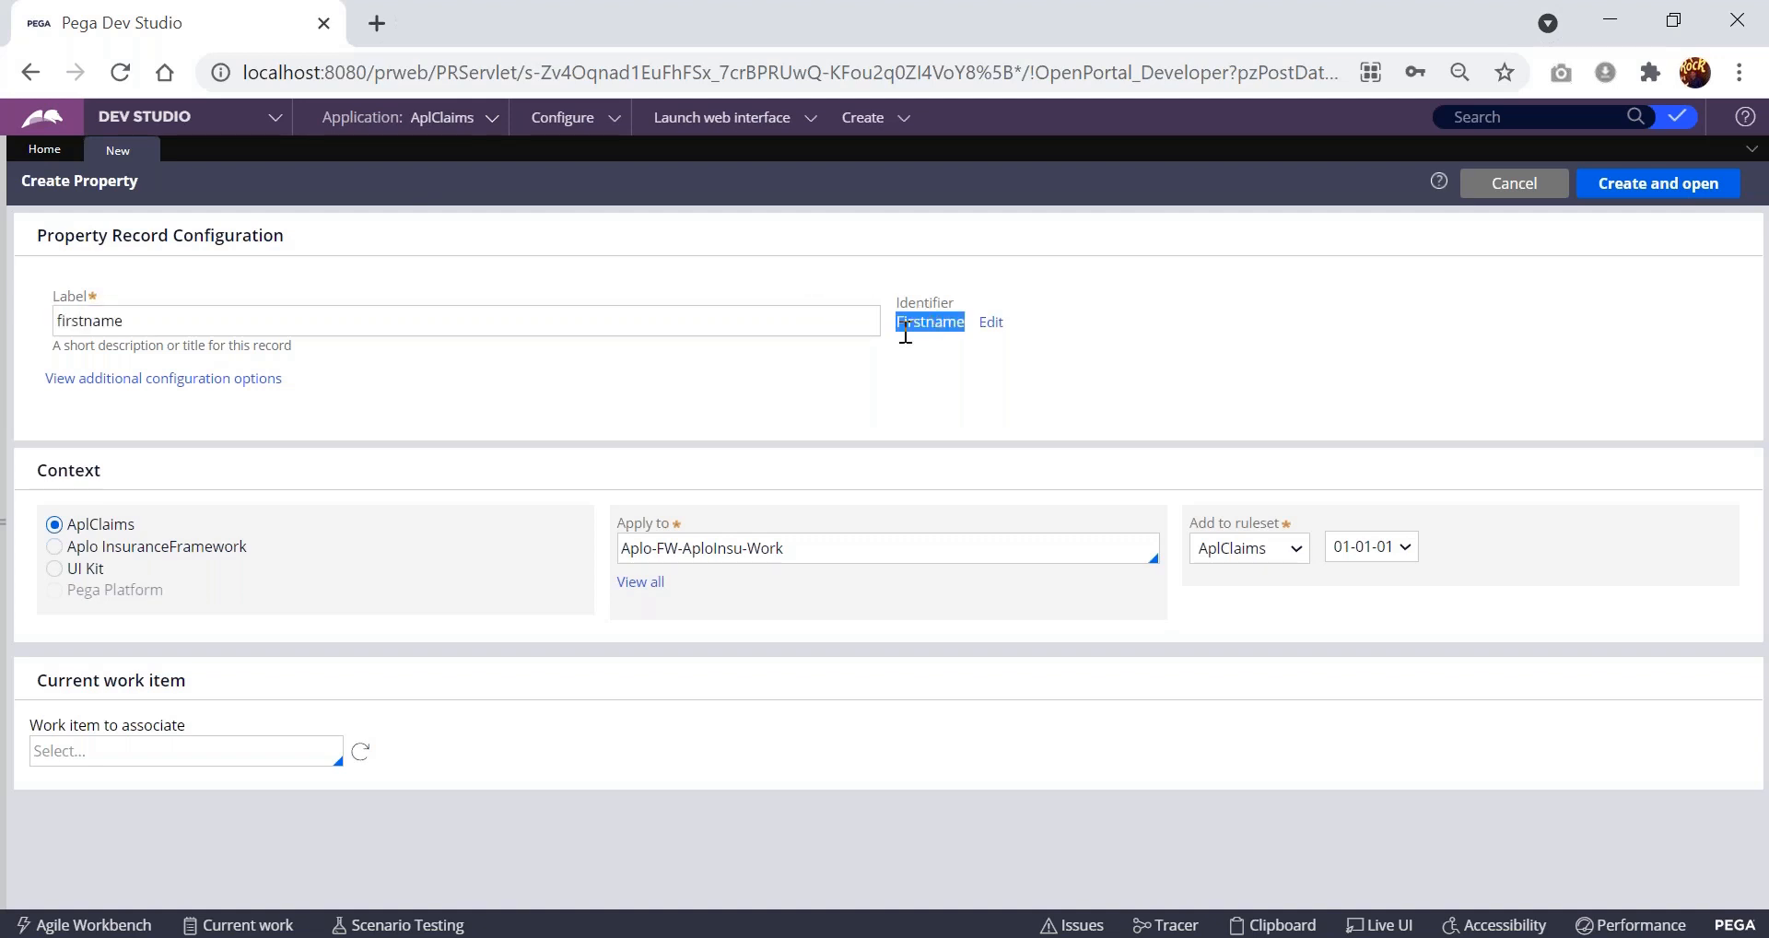
- Try splitting the label into "first name" to check its effect on the identifier, and rejoin it as firstname
{"action": "left_click", "coordinate": [85, 320]}
{"action": "key", "text": "Tab"}
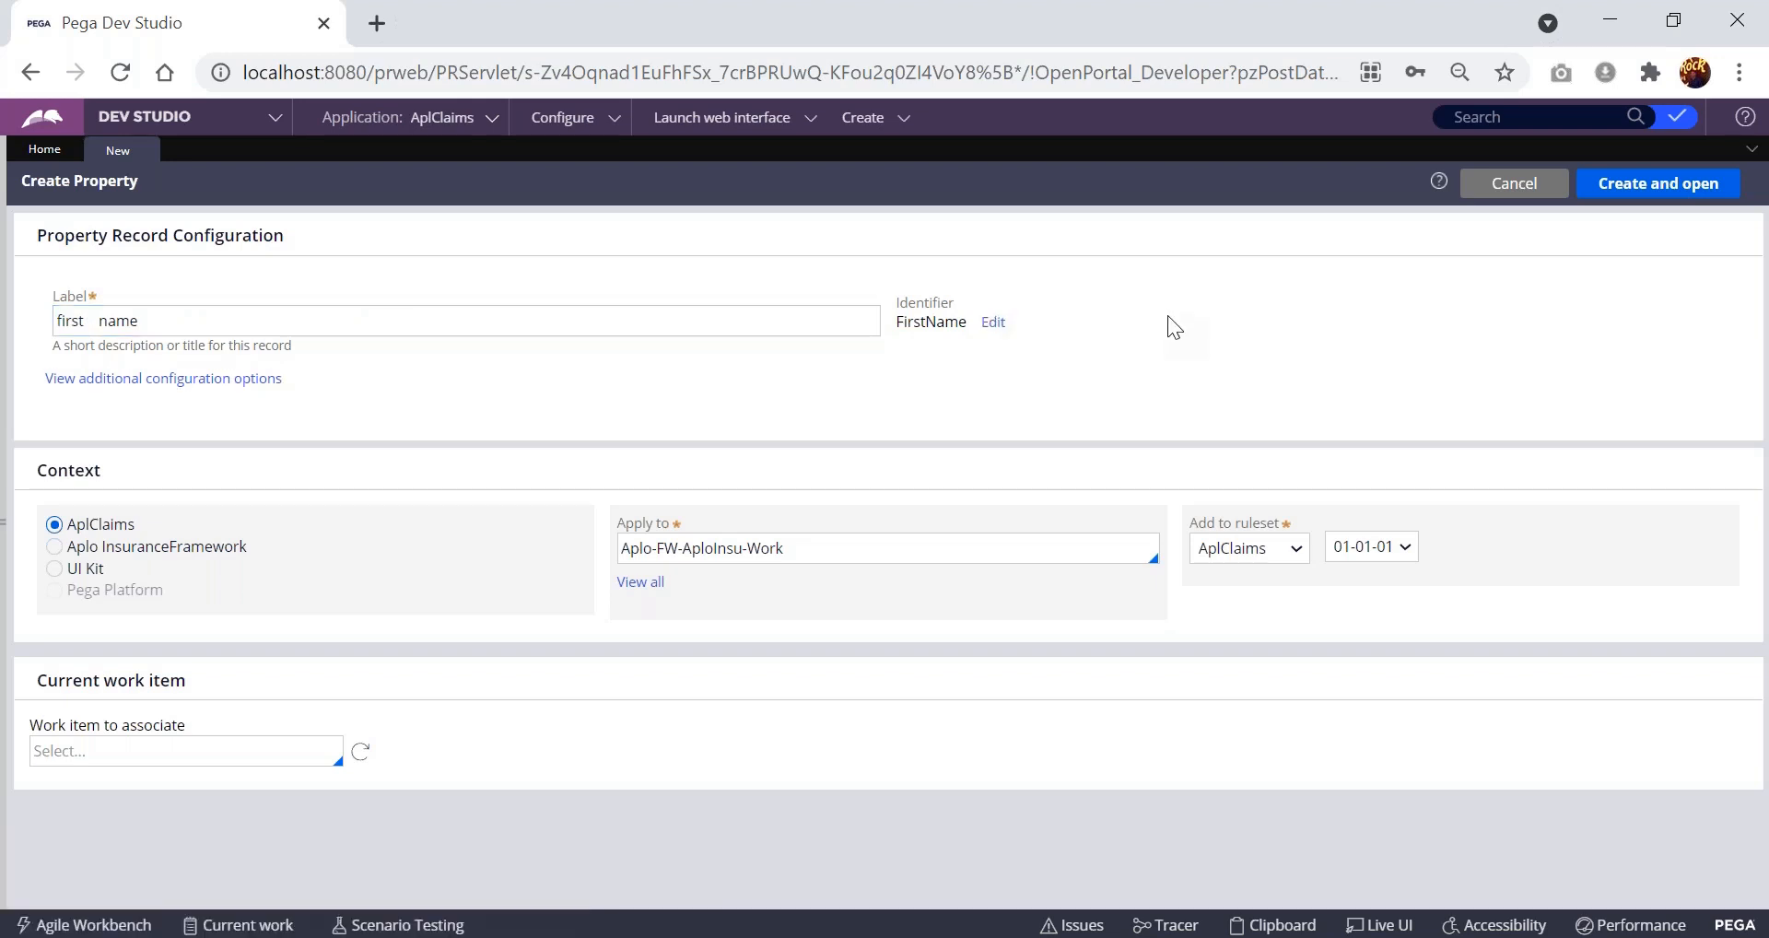
{"action": "left_click_drag", "start_coordinate": [170, 319], "coordinate": [42, 319]}
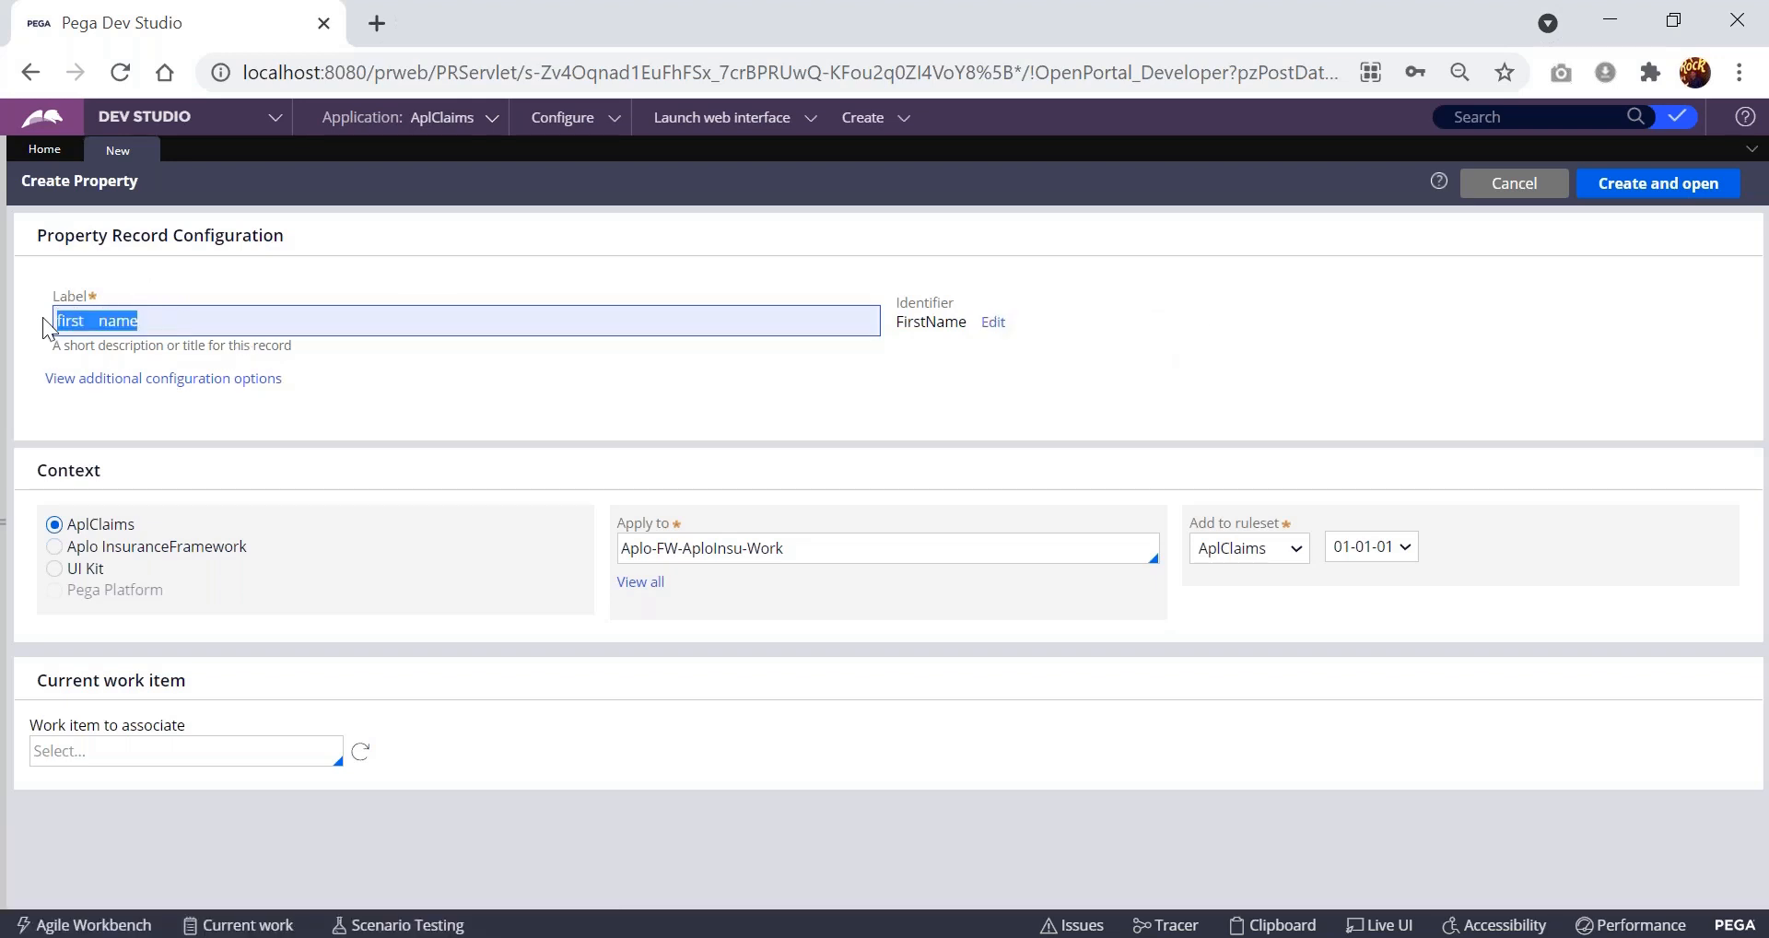
{"action": "left_click", "coordinate": [516, 387]}
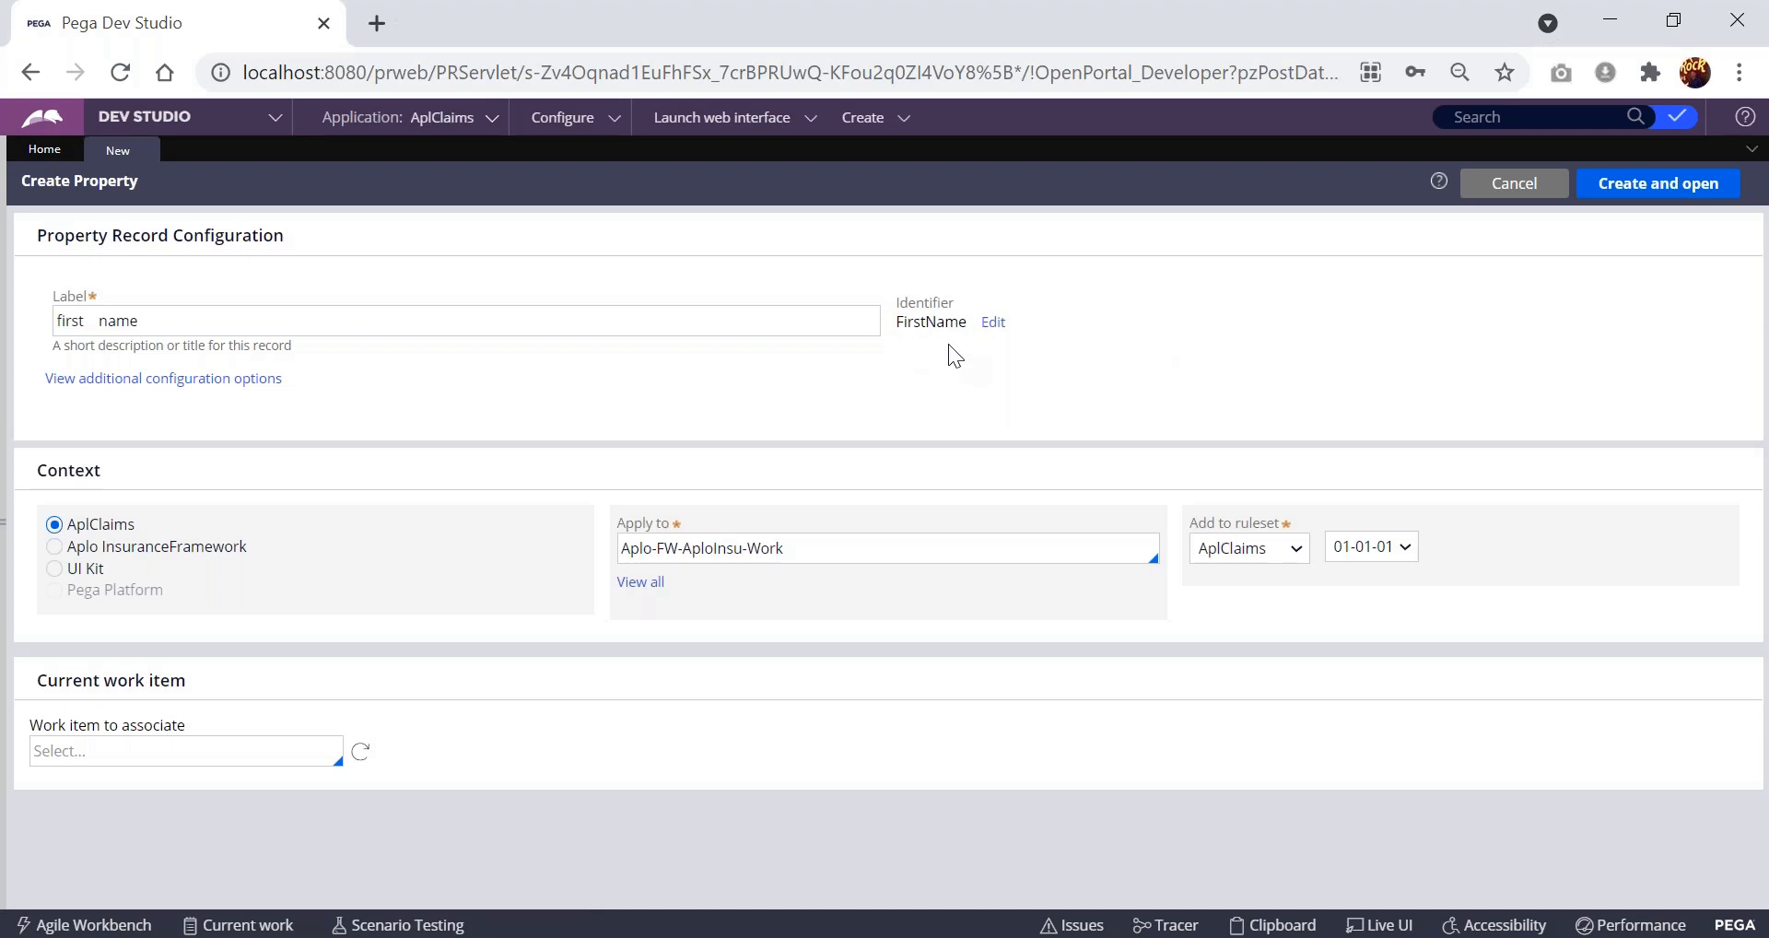
{"action": "left_click", "coordinate": [91, 323]}
{"action": "left_click", "coordinate": [1121, 330]}
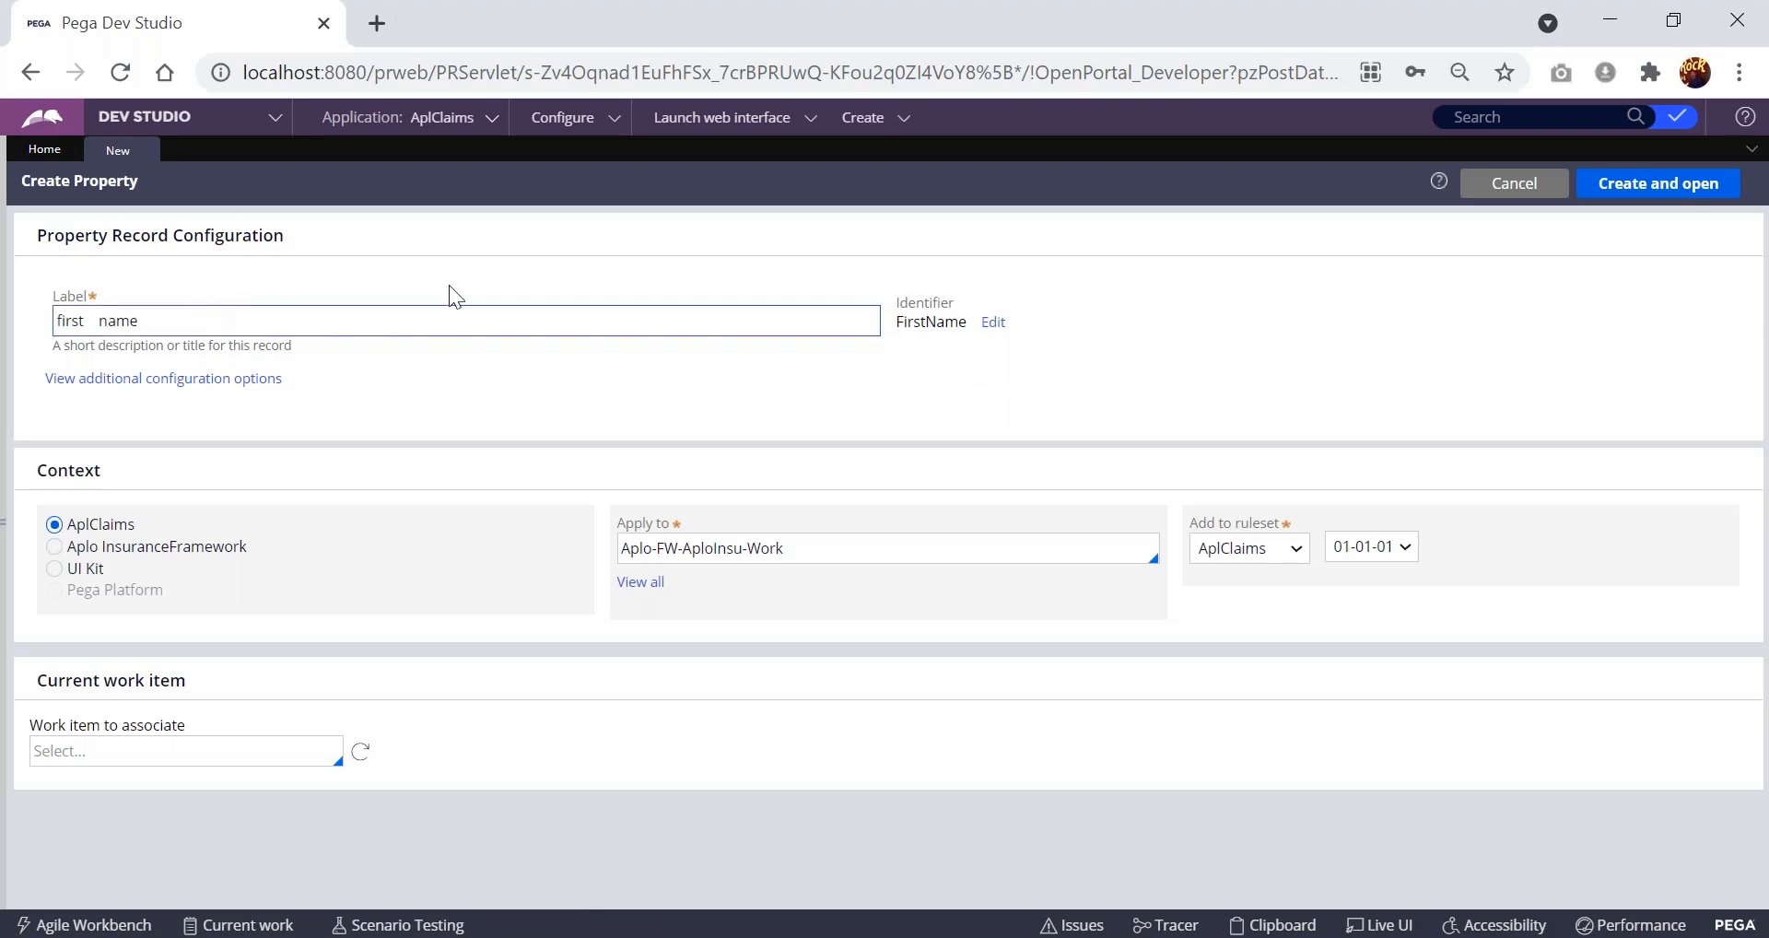
{"action": "left_click", "coordinate": [93, 322]}
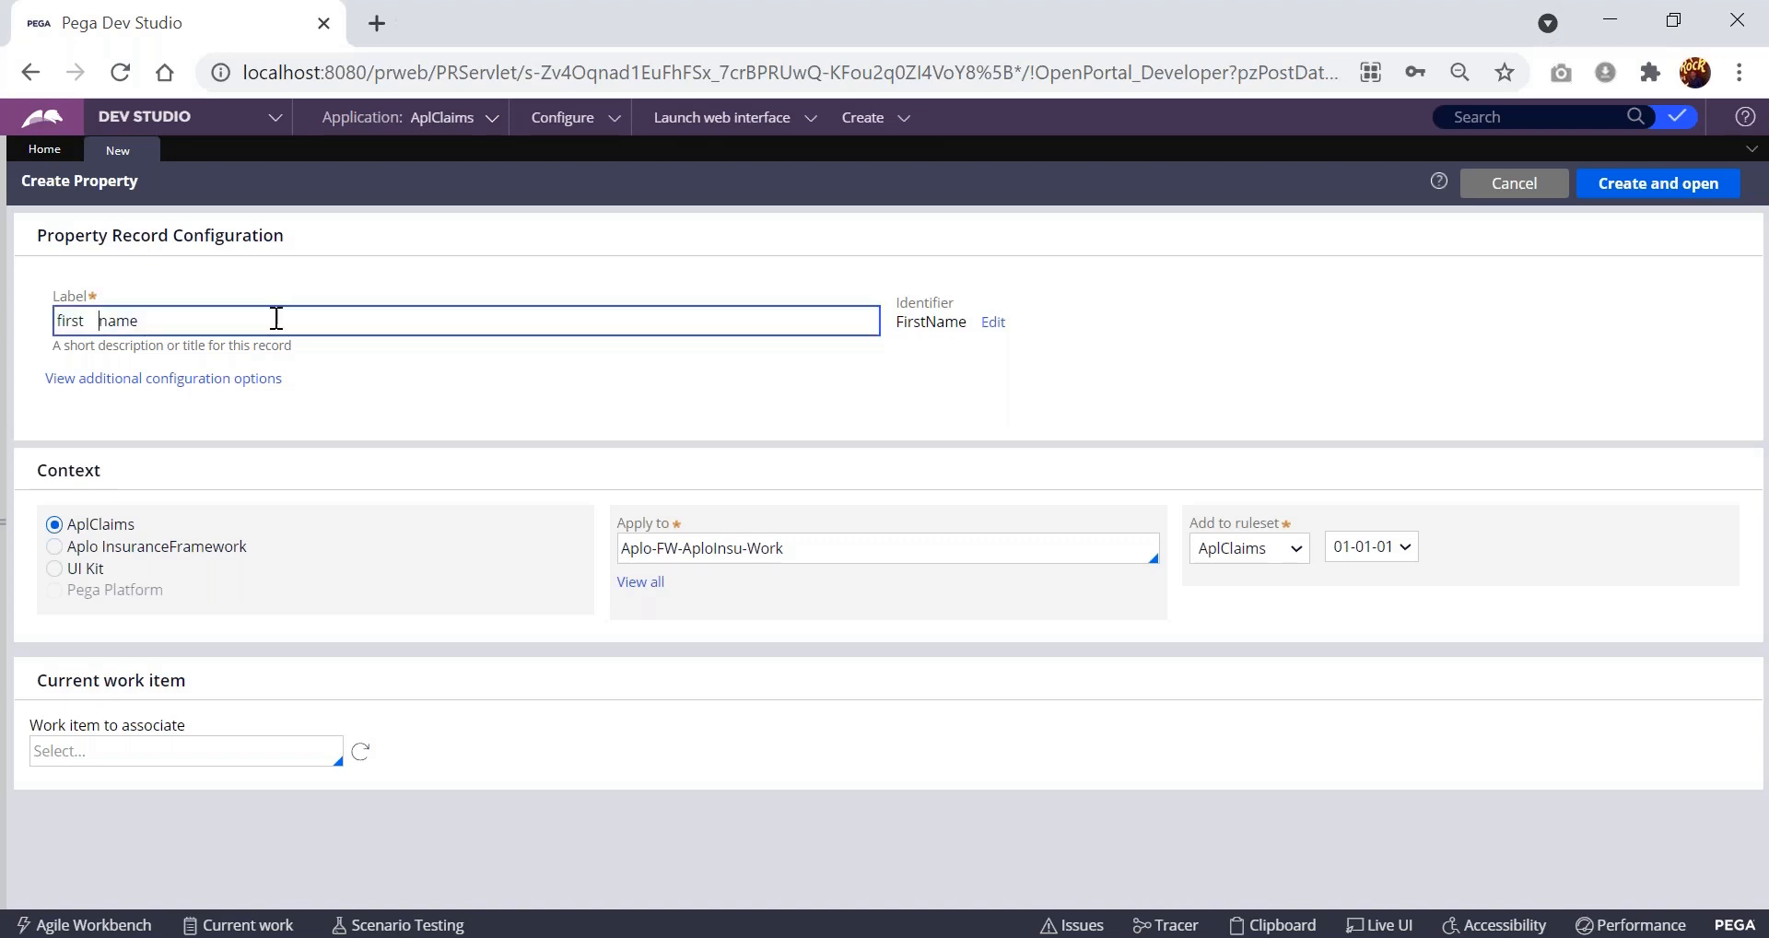
{"action": "key", "text": "BackSpace"}
{"action": "key", "text": "Tab"}
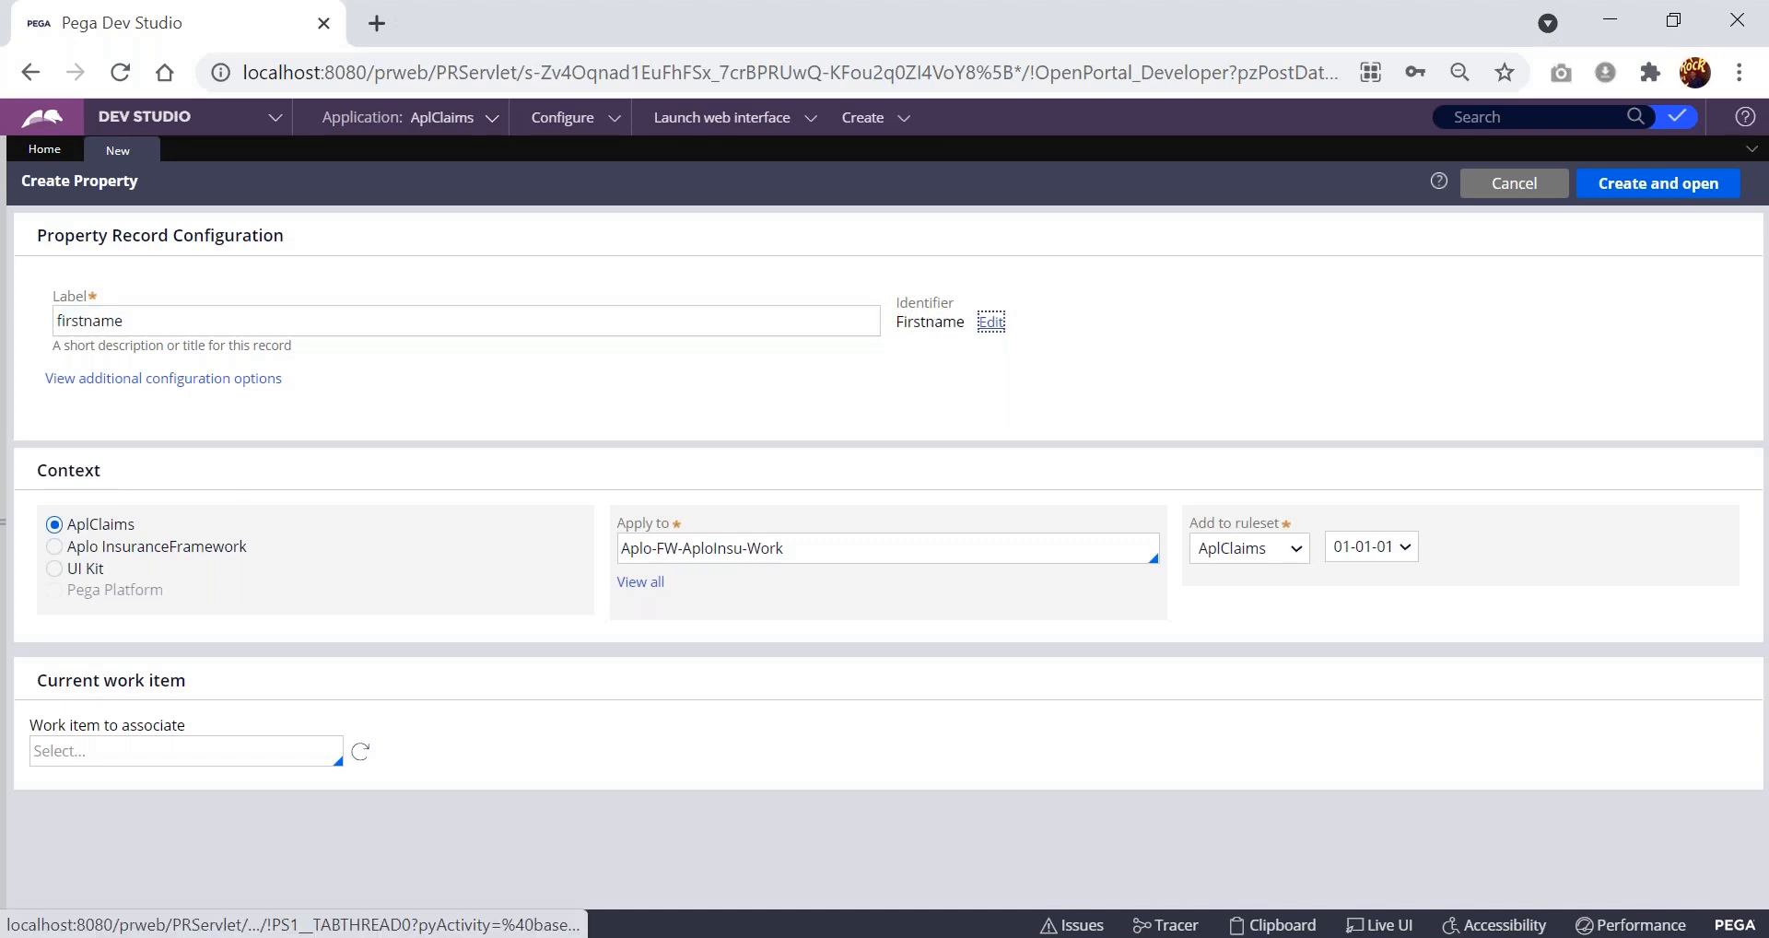
{"action": "left_click", "coordinate": [991, 325]}
{"action": "left_click", "coordinate": [1102, 296]}
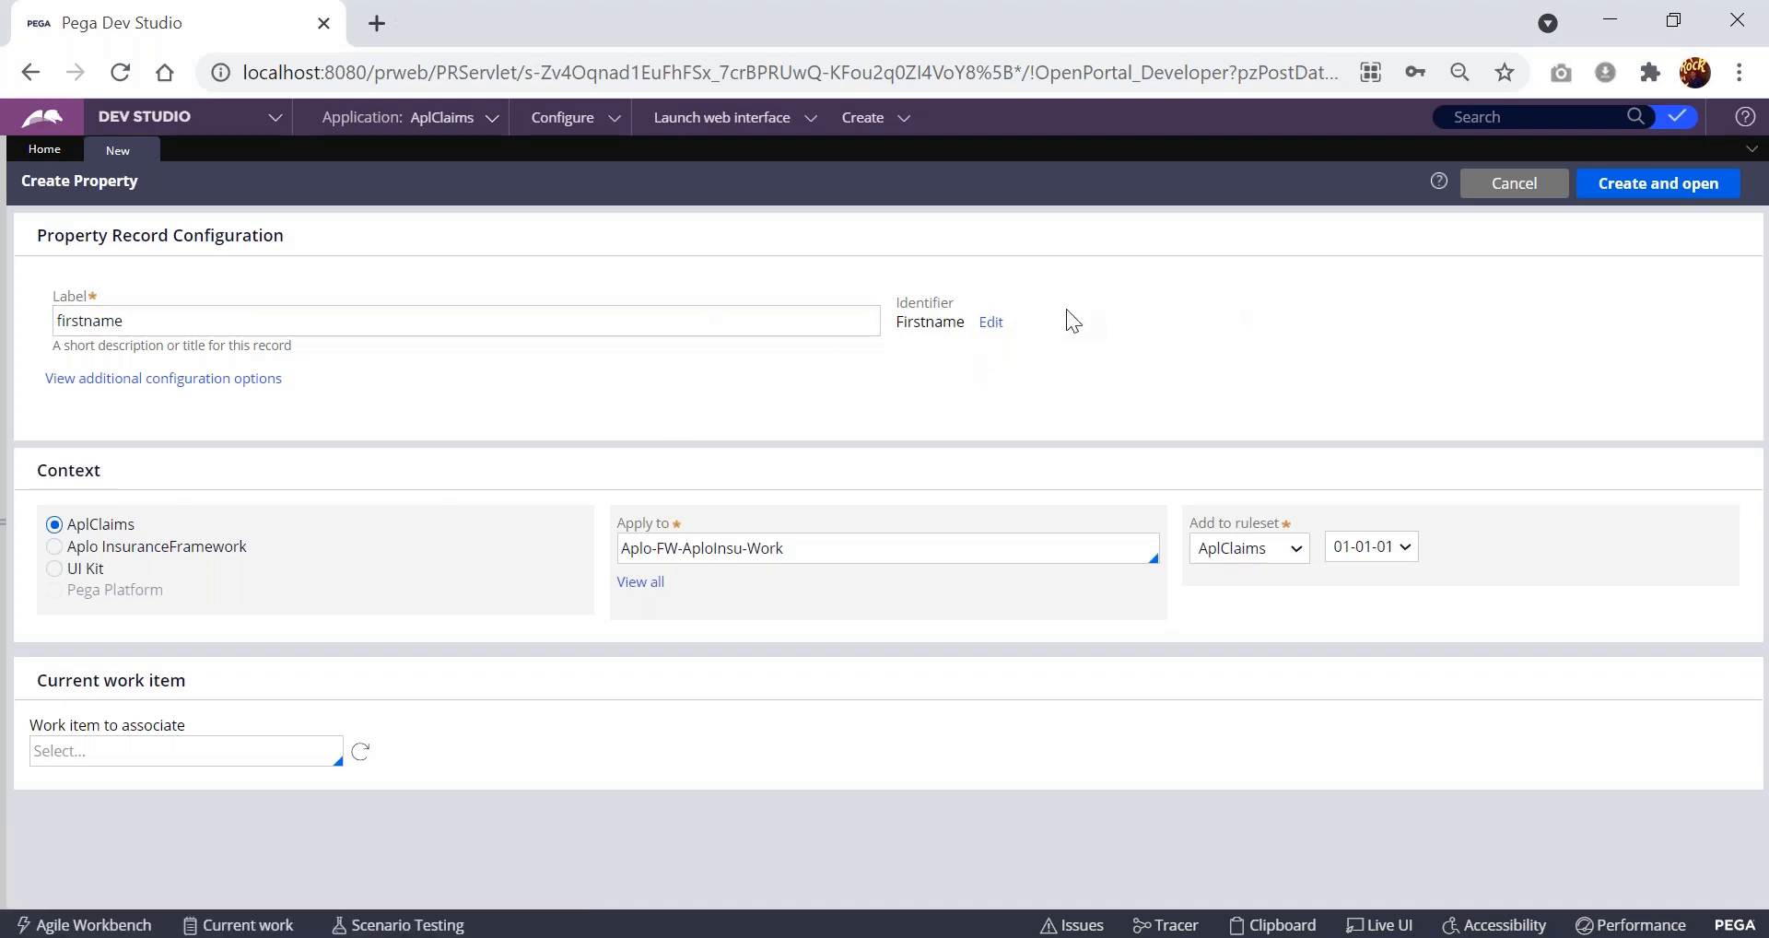
- Expand the explorer pane again and try the UI Kit context before going back to AplClaims
{"action": "left_click", "coordinate": [7, 216]}
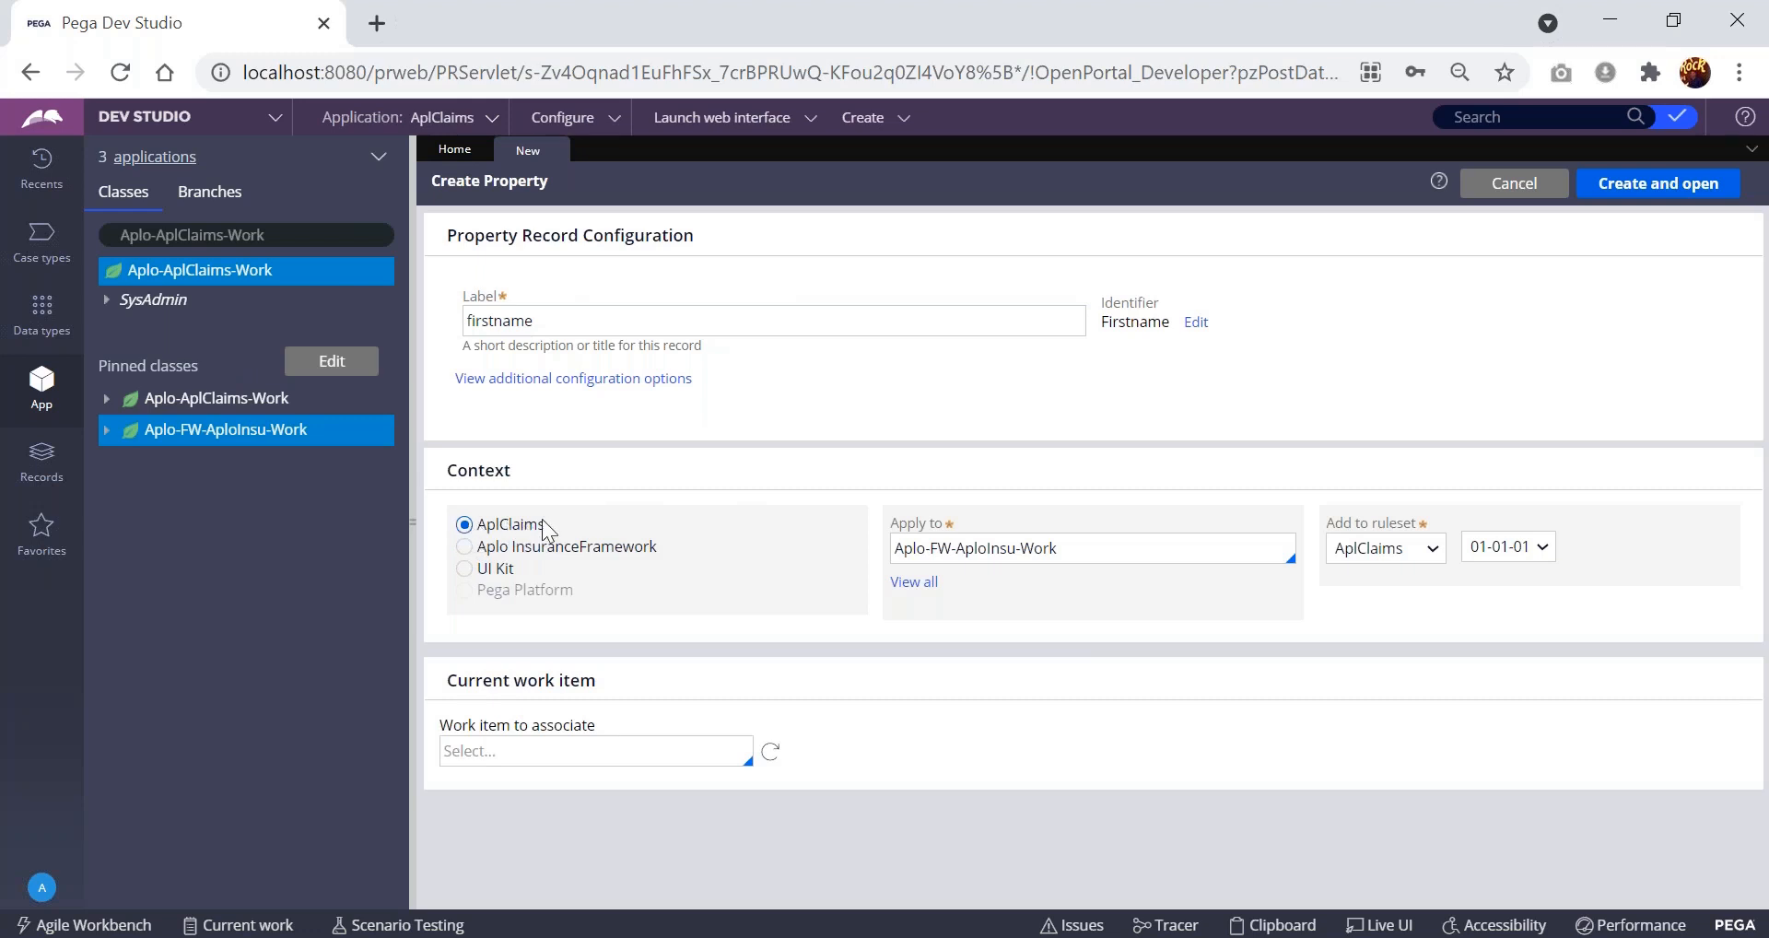
{"action": "left_click_drag", "start_coordinate": [555, 525], "coordinate": [487, 524]}
{"action": "left_click_drag", "start_coordinate": [661, 549], "coordinate": [522, 553]}
{"action": "left_click_drag", "start_coordinate": [489, 564], "coordinate": [479, 562]}
{"action": "left_click", "coordinate": [509, 571]}
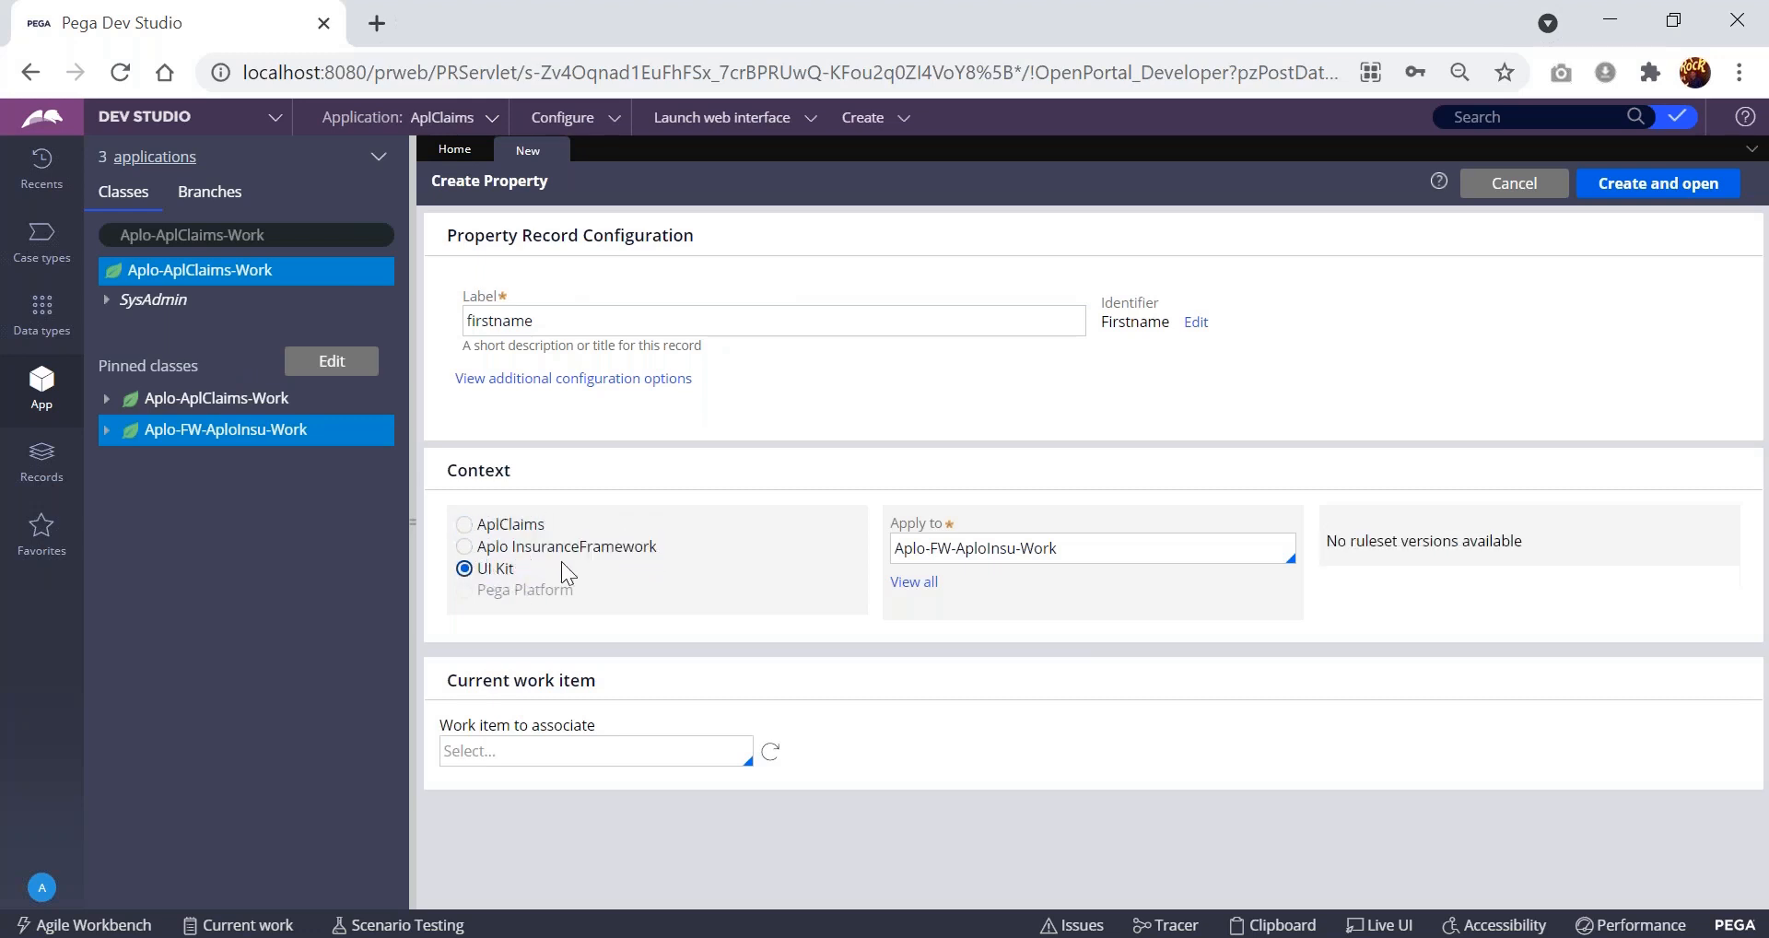
{"action": "left_click", "coordinate": [466, 525]}
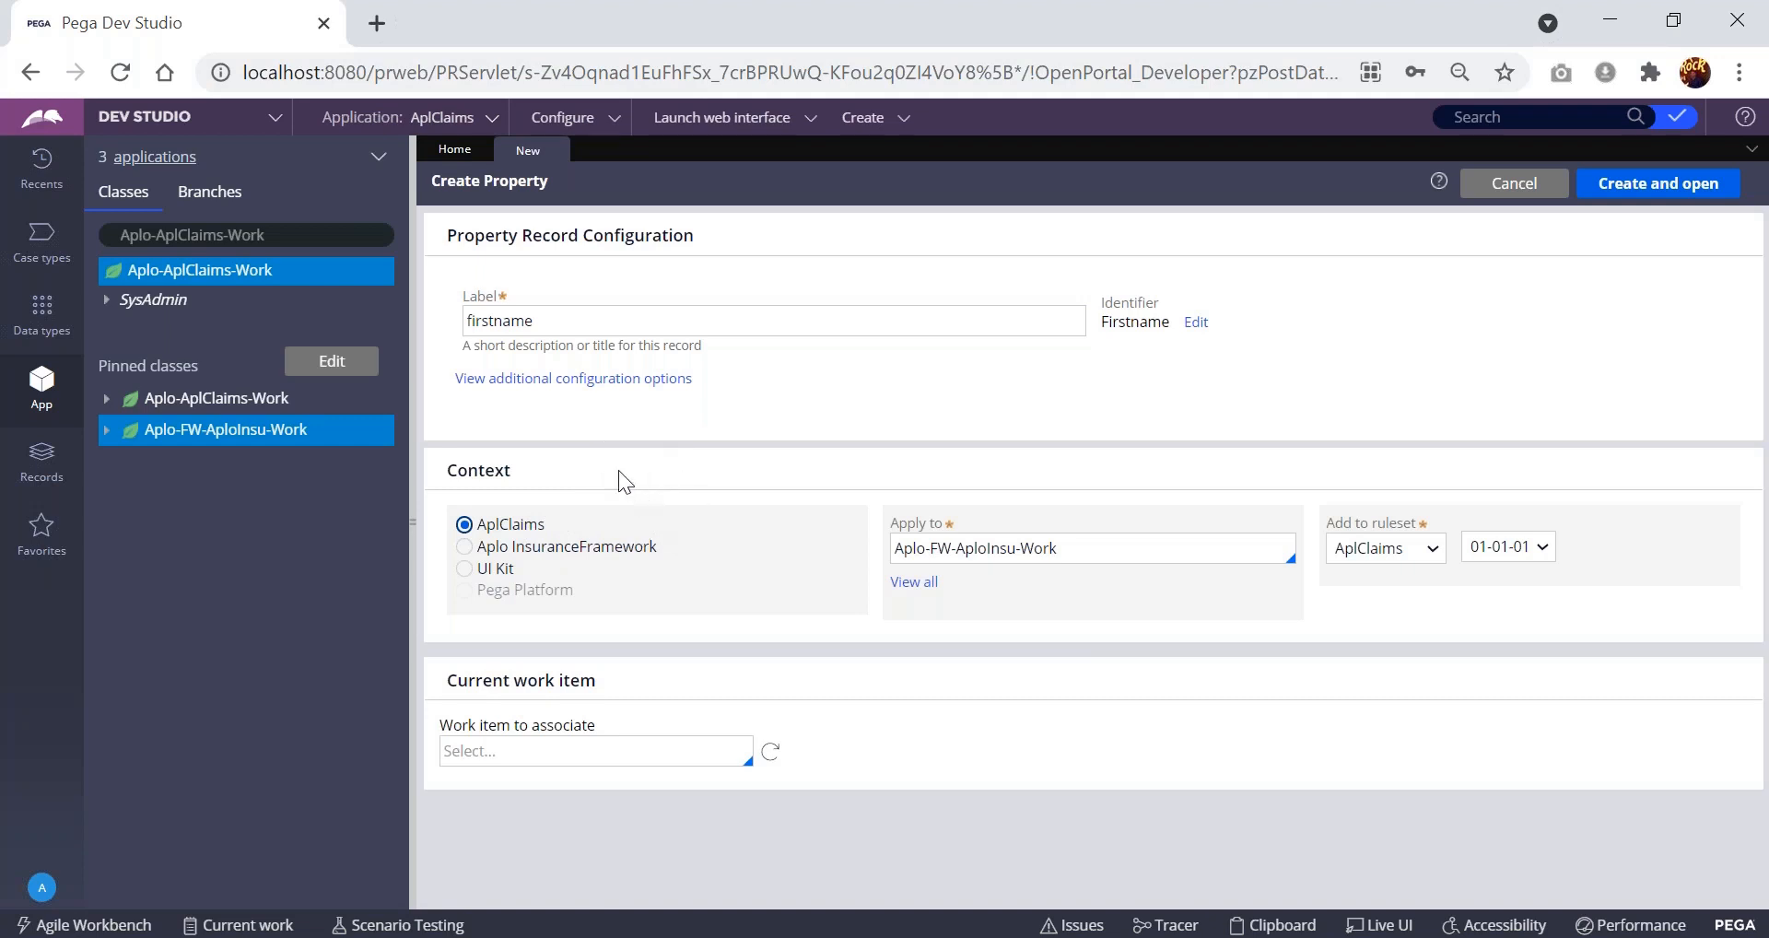
- Check the property's label and the class it applies to against the available contexts
{"action": "double_click", "coordinate": [523, 322]}
{"action": "left_click", "coordinate": [553, 319]}
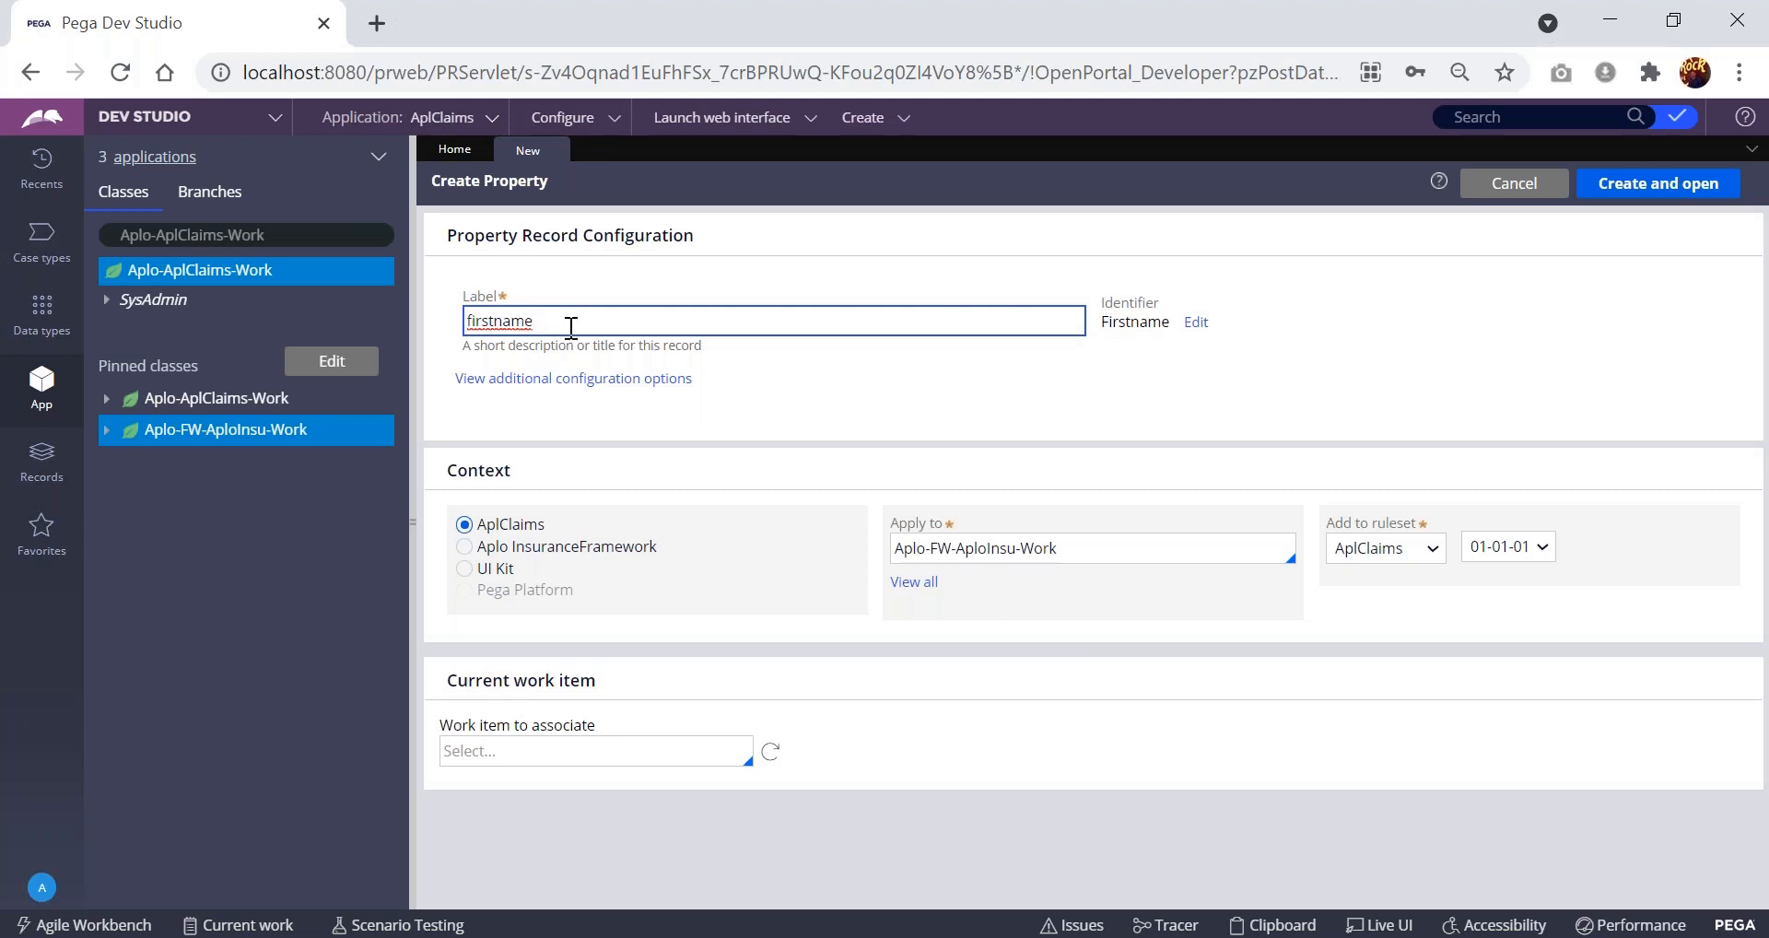
{"action": "left_click", "coordinate": [465, 547]}
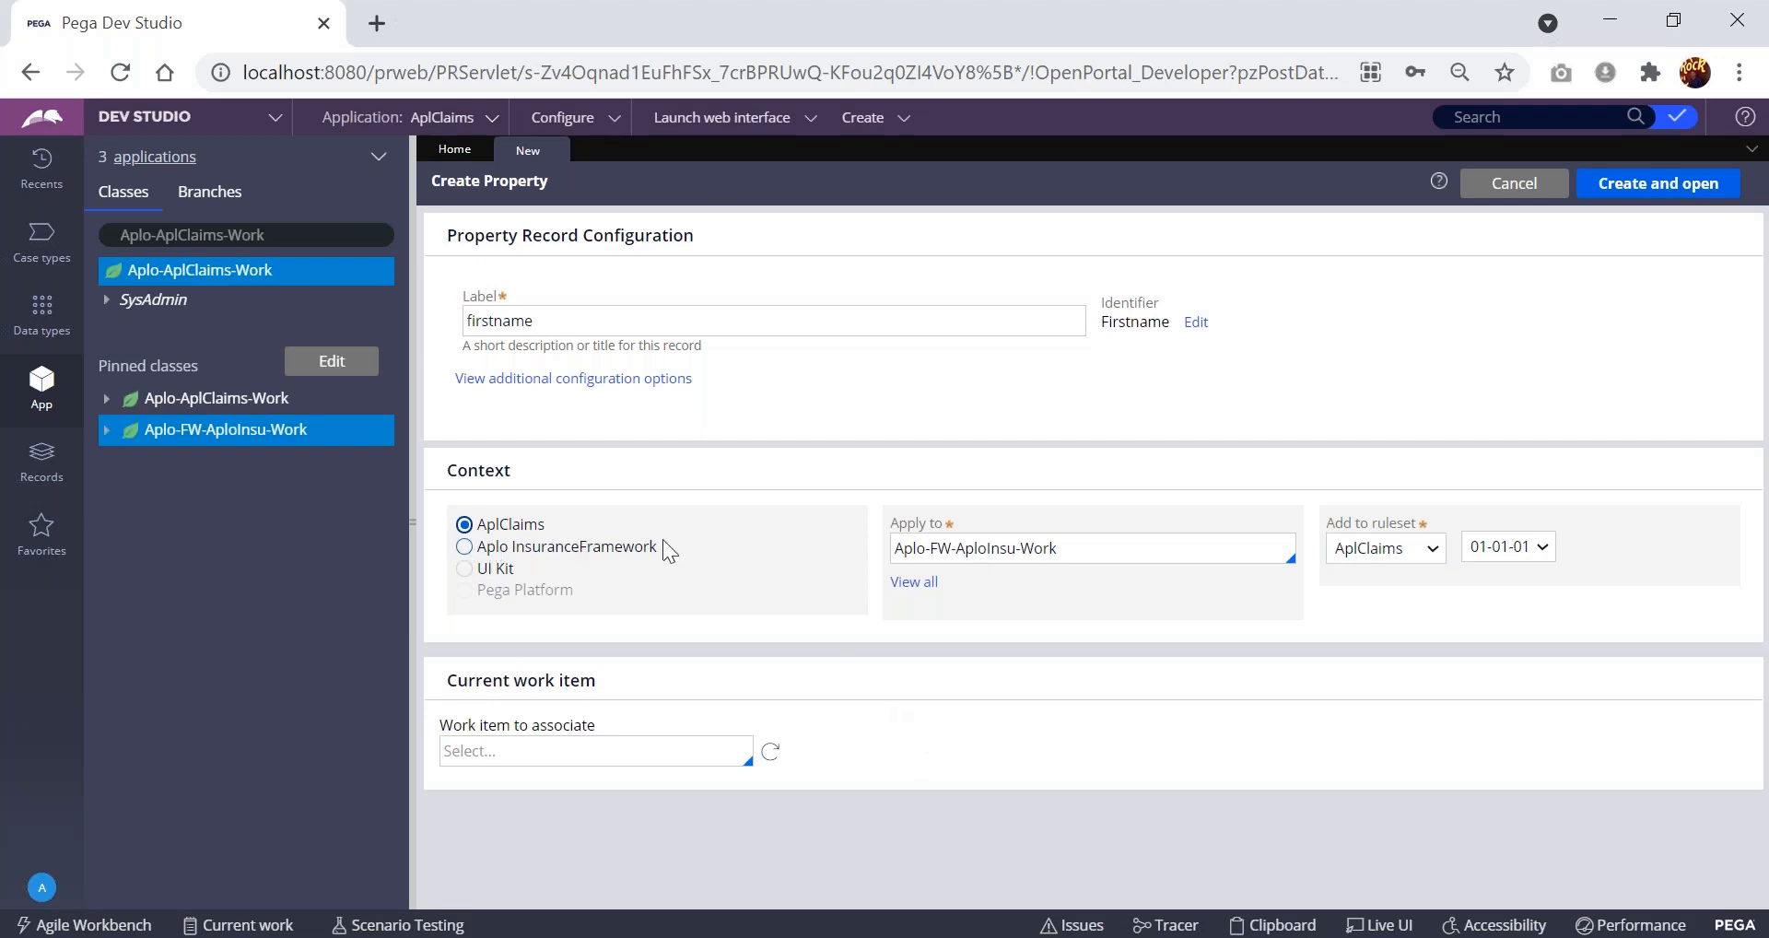
{"action": "left_click_drag", "start_coordinate": [1071, 548], "coordinate": [891, 549]}
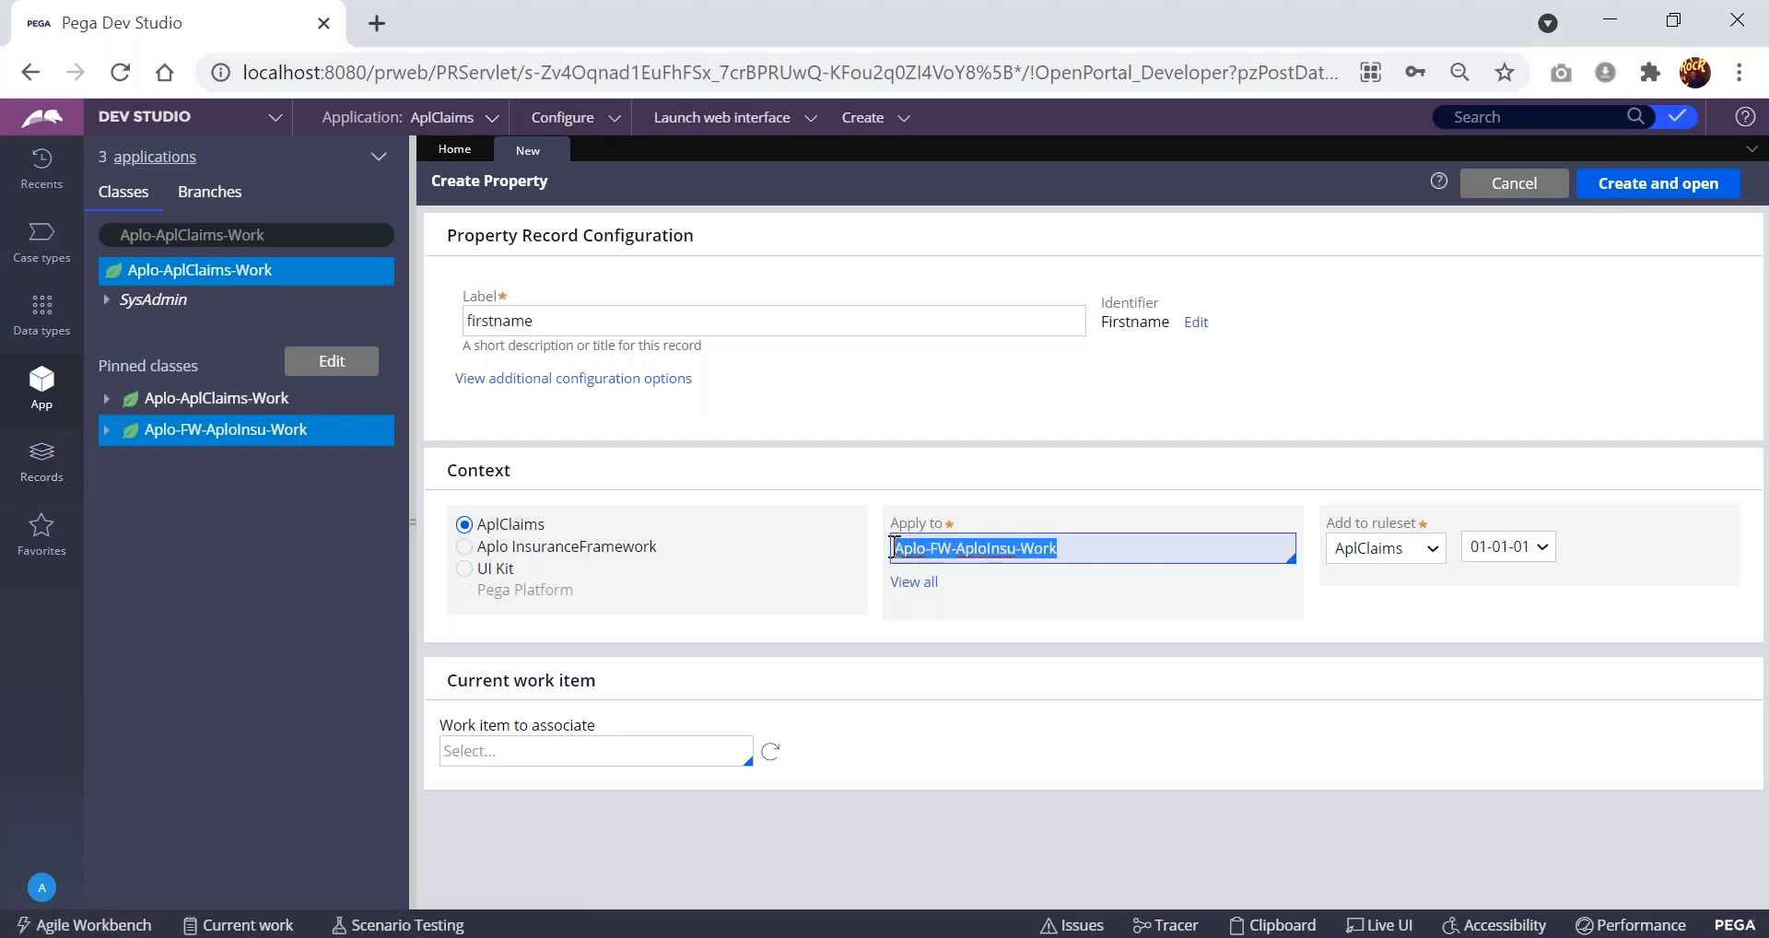
{"action": "left_click", "coordinate": [1105, 547]}
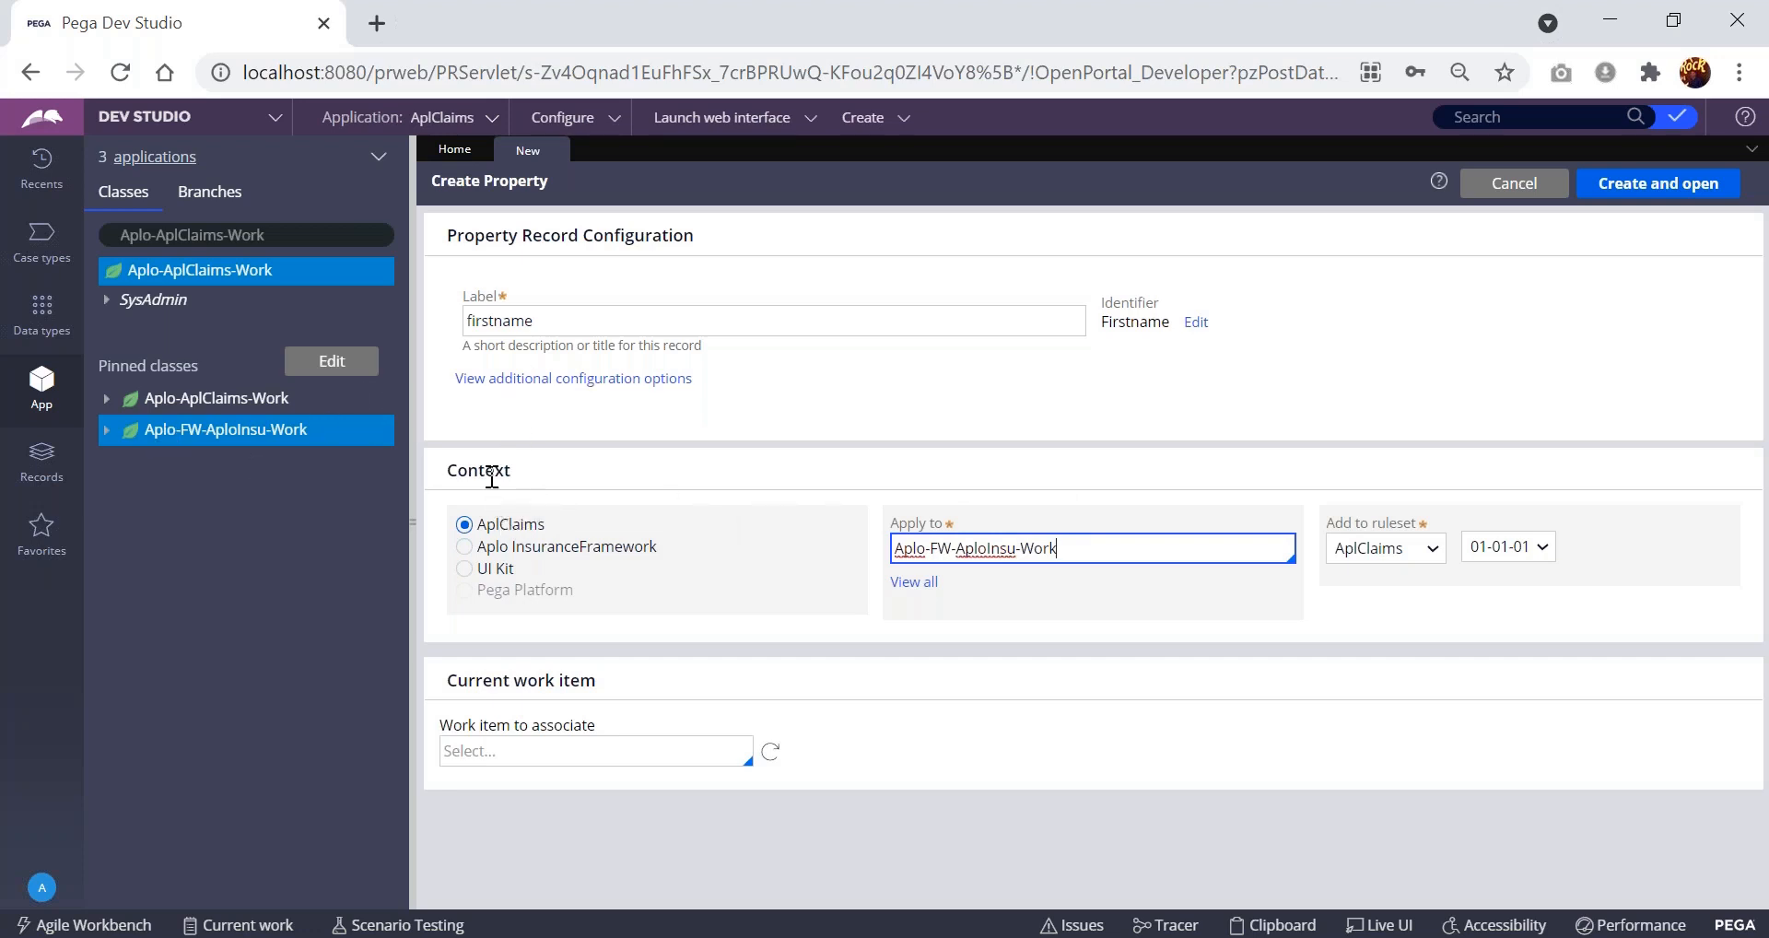
- Set the context to Aplo InsuranceFramework, and create and open the firstname property
{"action": "left_click", "coordinate": [465, 547]}
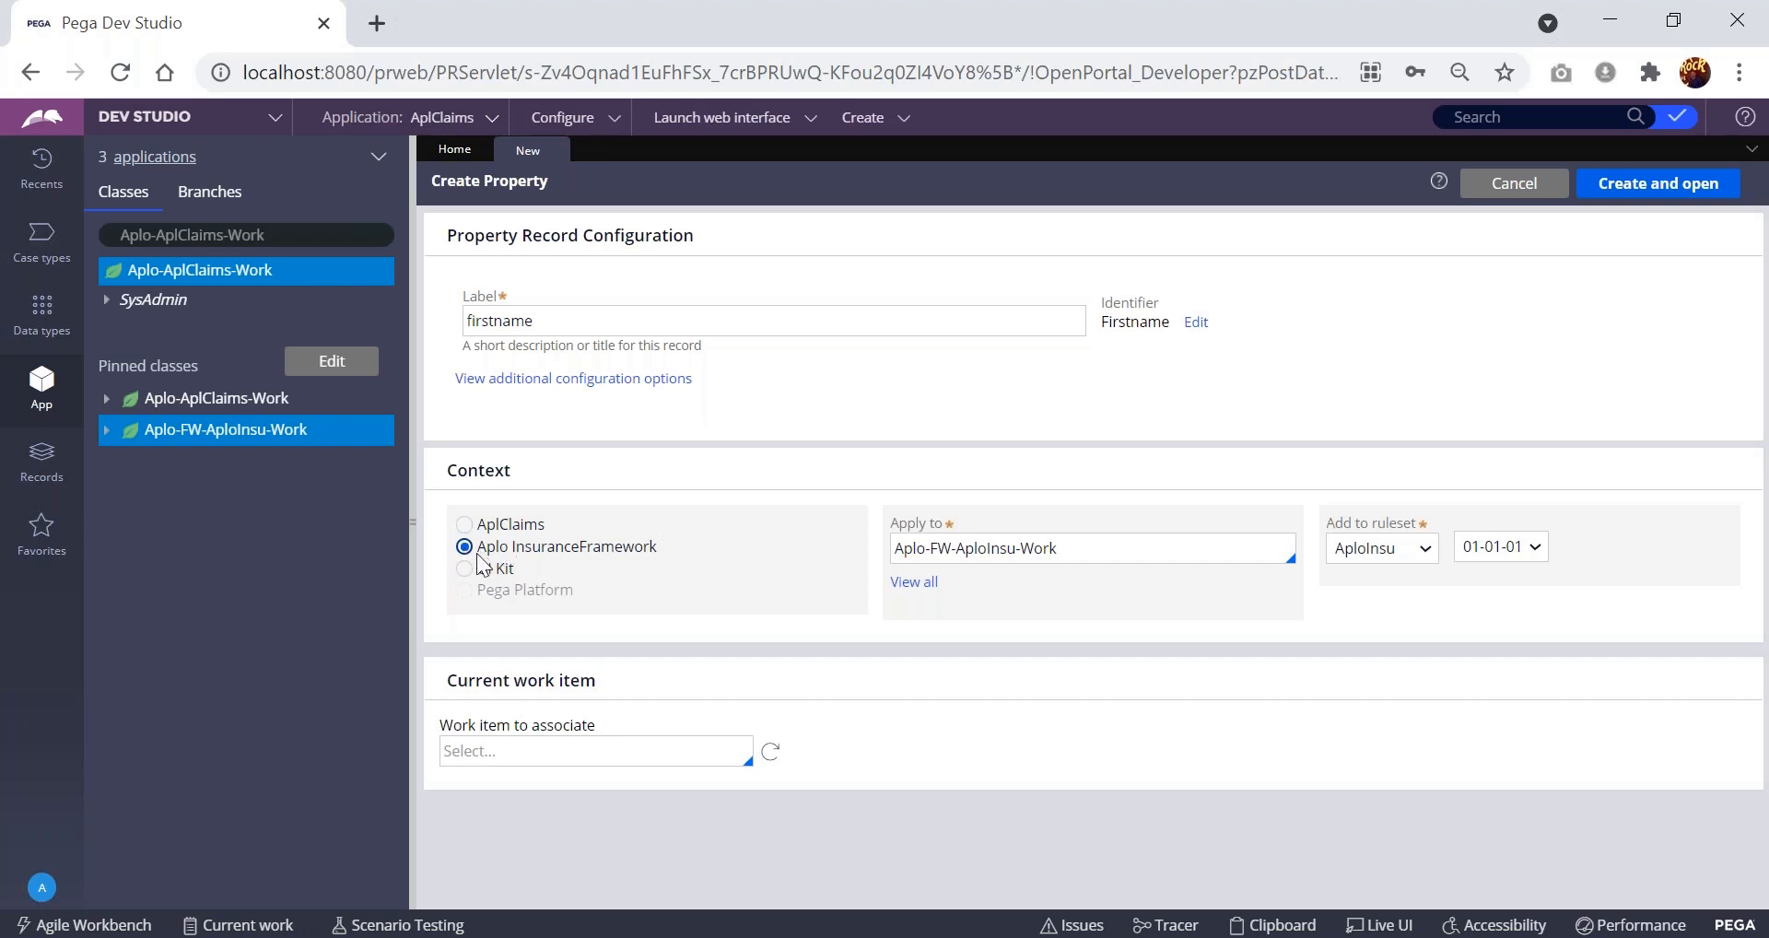
{"action": "left_click", "coordinate": [1078, 544]}
{"action": "left_click_drag", "start_coordinate": [1080, 549], "coordinate": [888, 547]}
{"action": "left_click", "coordinate": [1068, 543]}
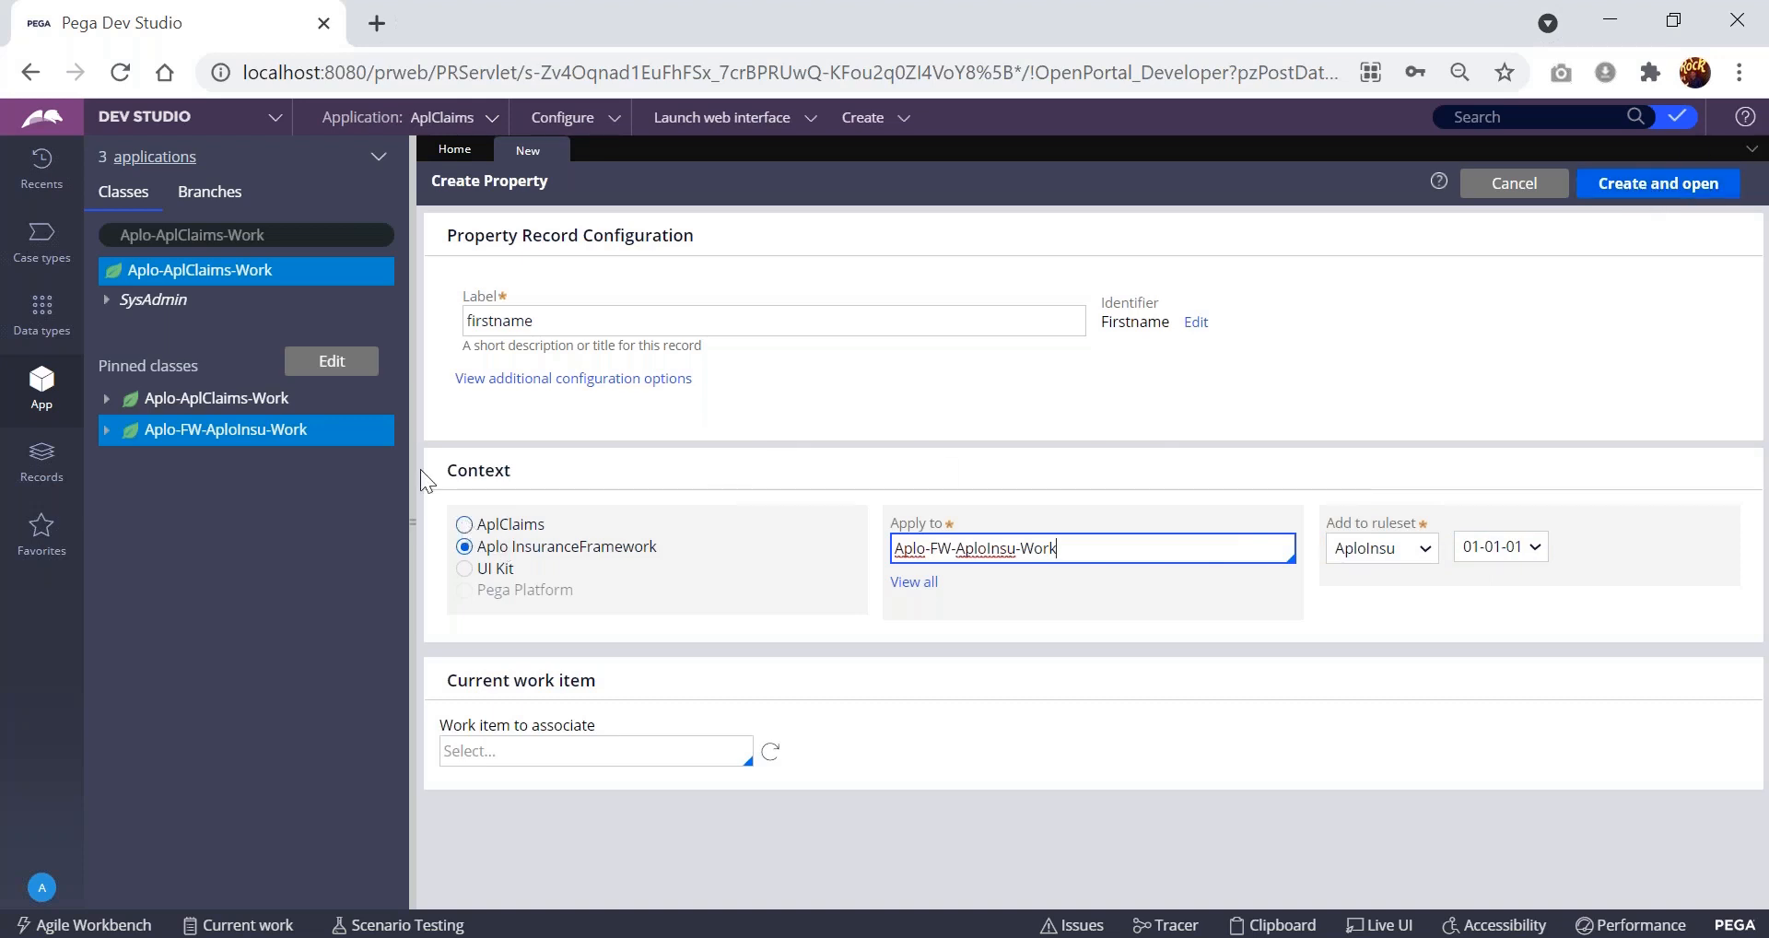
{"action": "left_click", "coordinate": [1660, 191]}
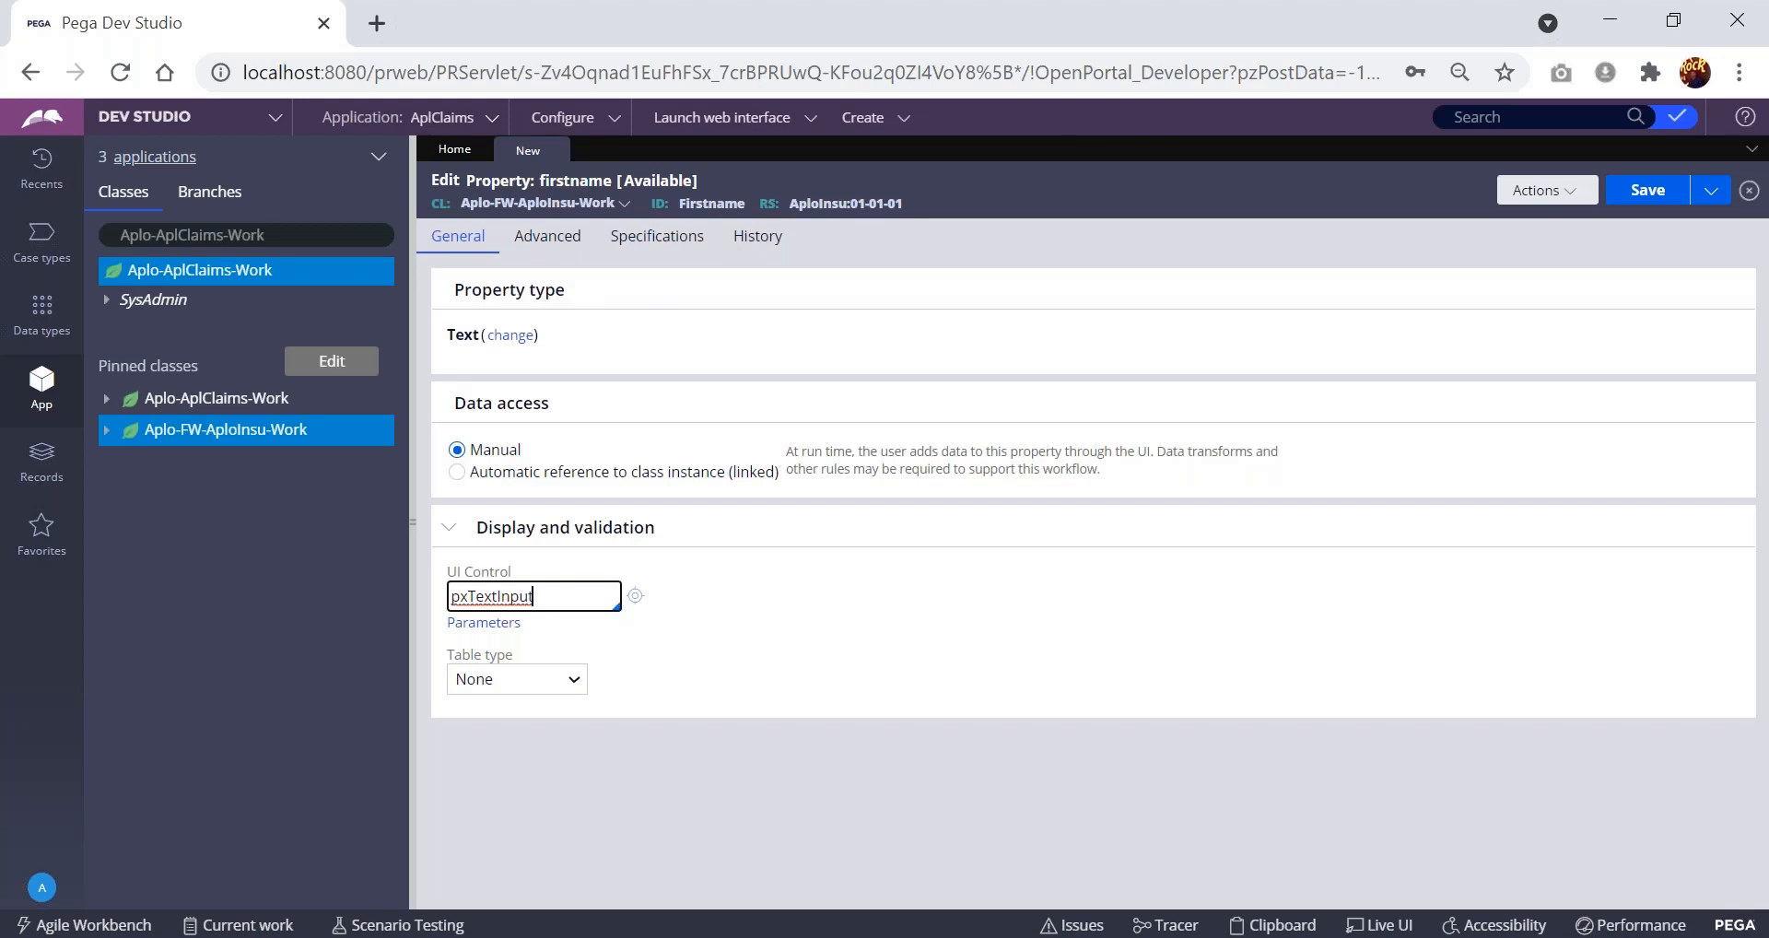
- Review the firstname property's advanced and general settings and its identifier
{"action": "left_click", "coordinate": [558, 239]}
{"action": "left_click", "coordinate": [465, 241]}
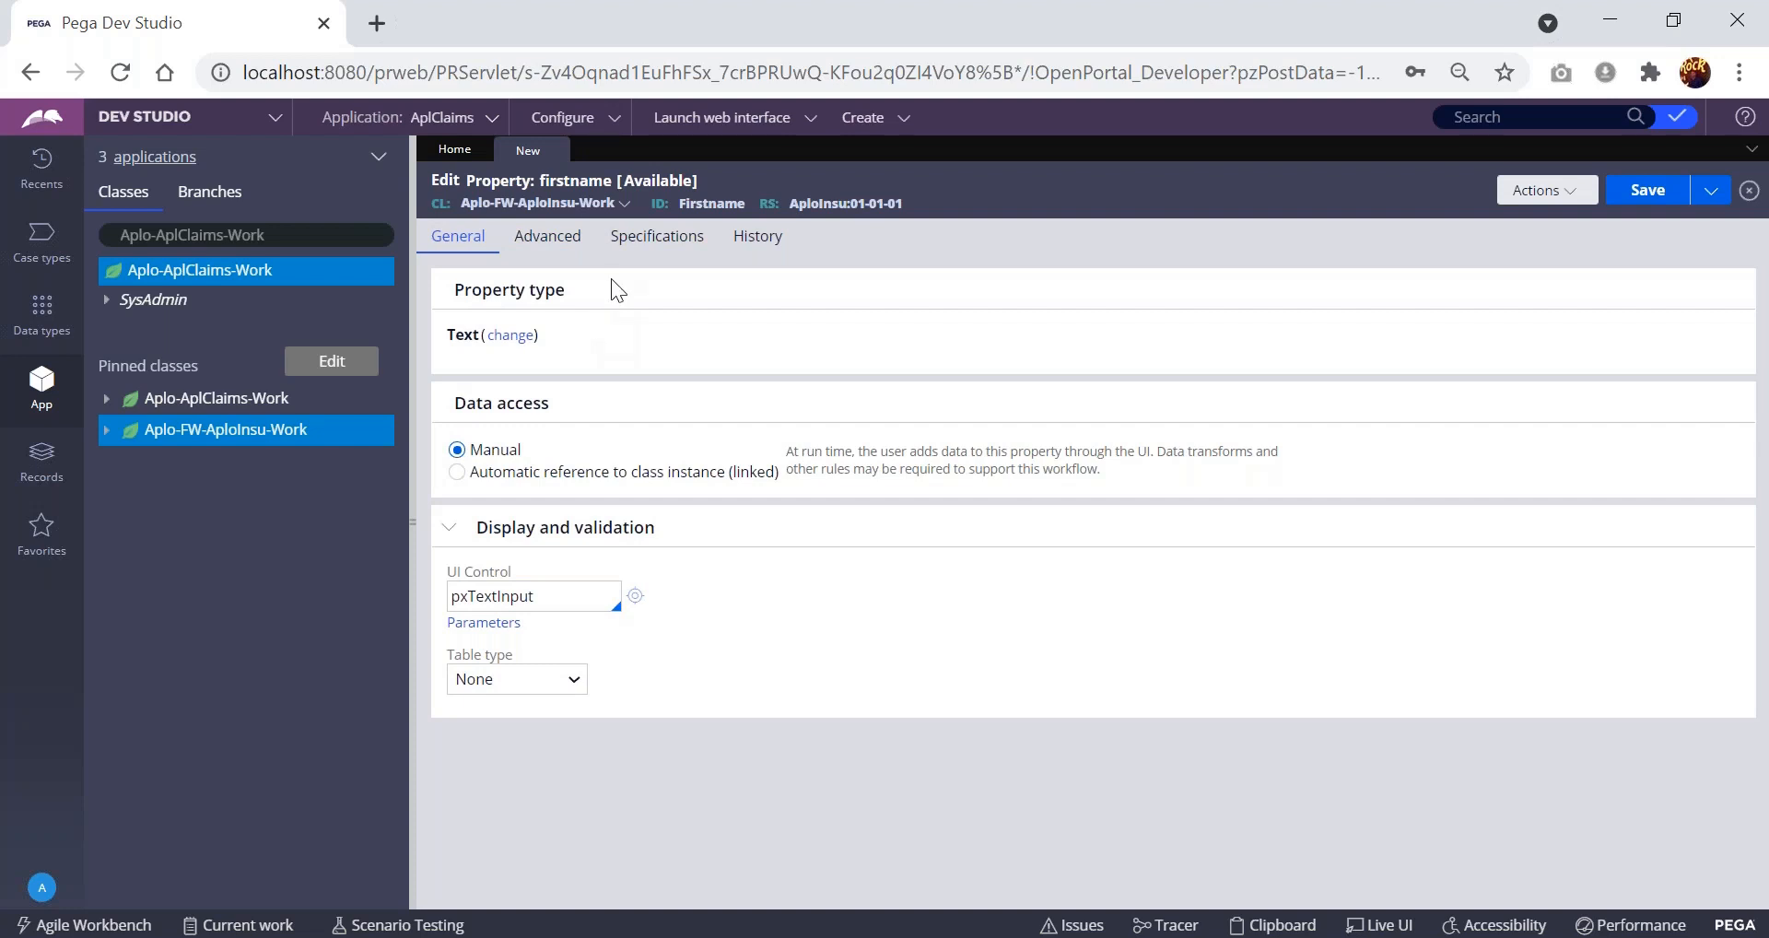
{"action": "double_click", "coordinate": [711, 203]}
- Switch to the Notepad notes and add a sample first name after TB on the firstname line
{"action": "key", "text": "alt+Tab"}
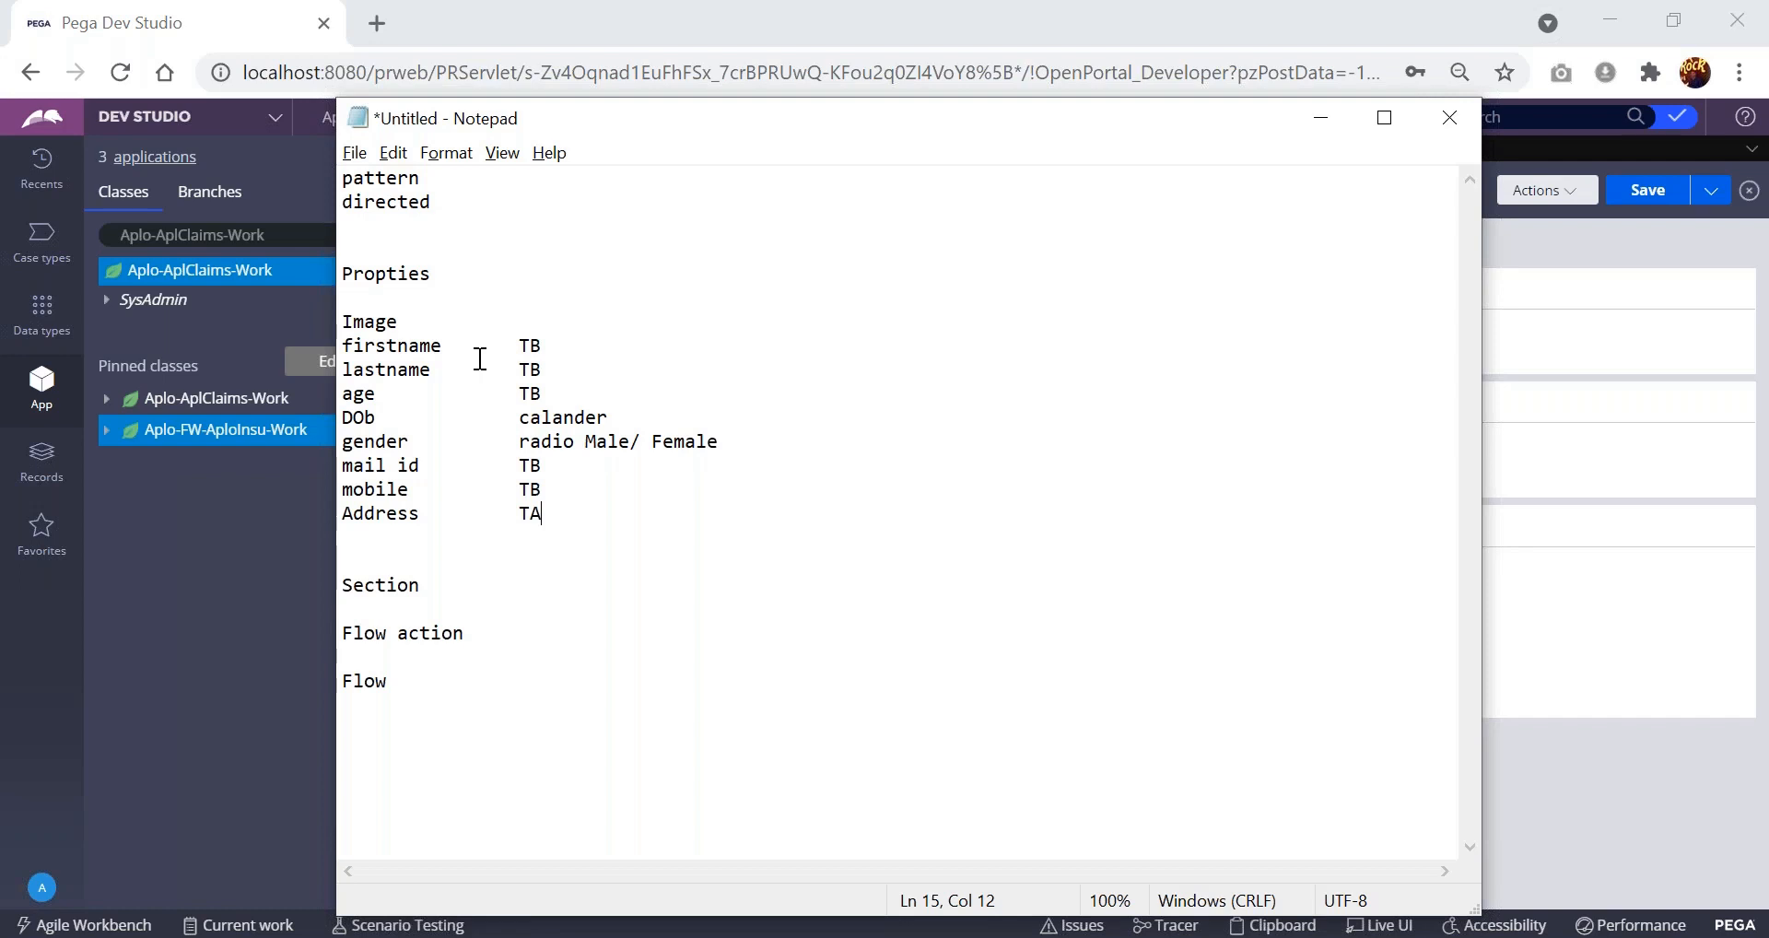
{"action": "key", "text": "alt+Tab"}
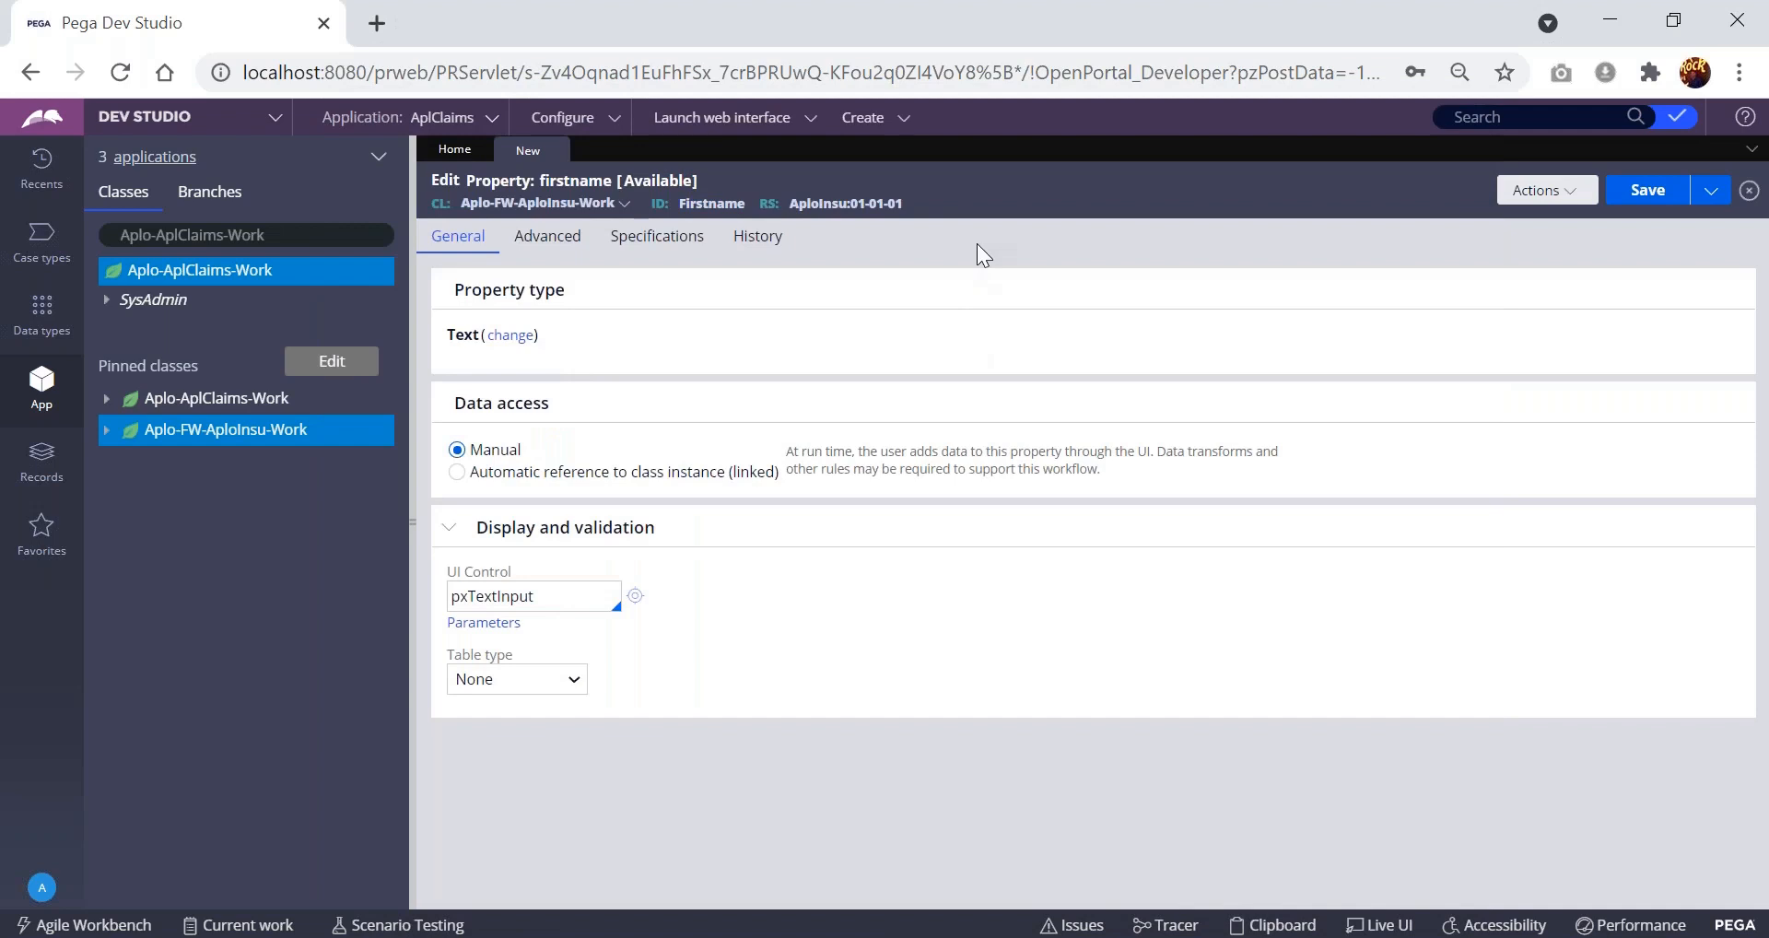
{"action": "key", "text": "alt+Tab"}
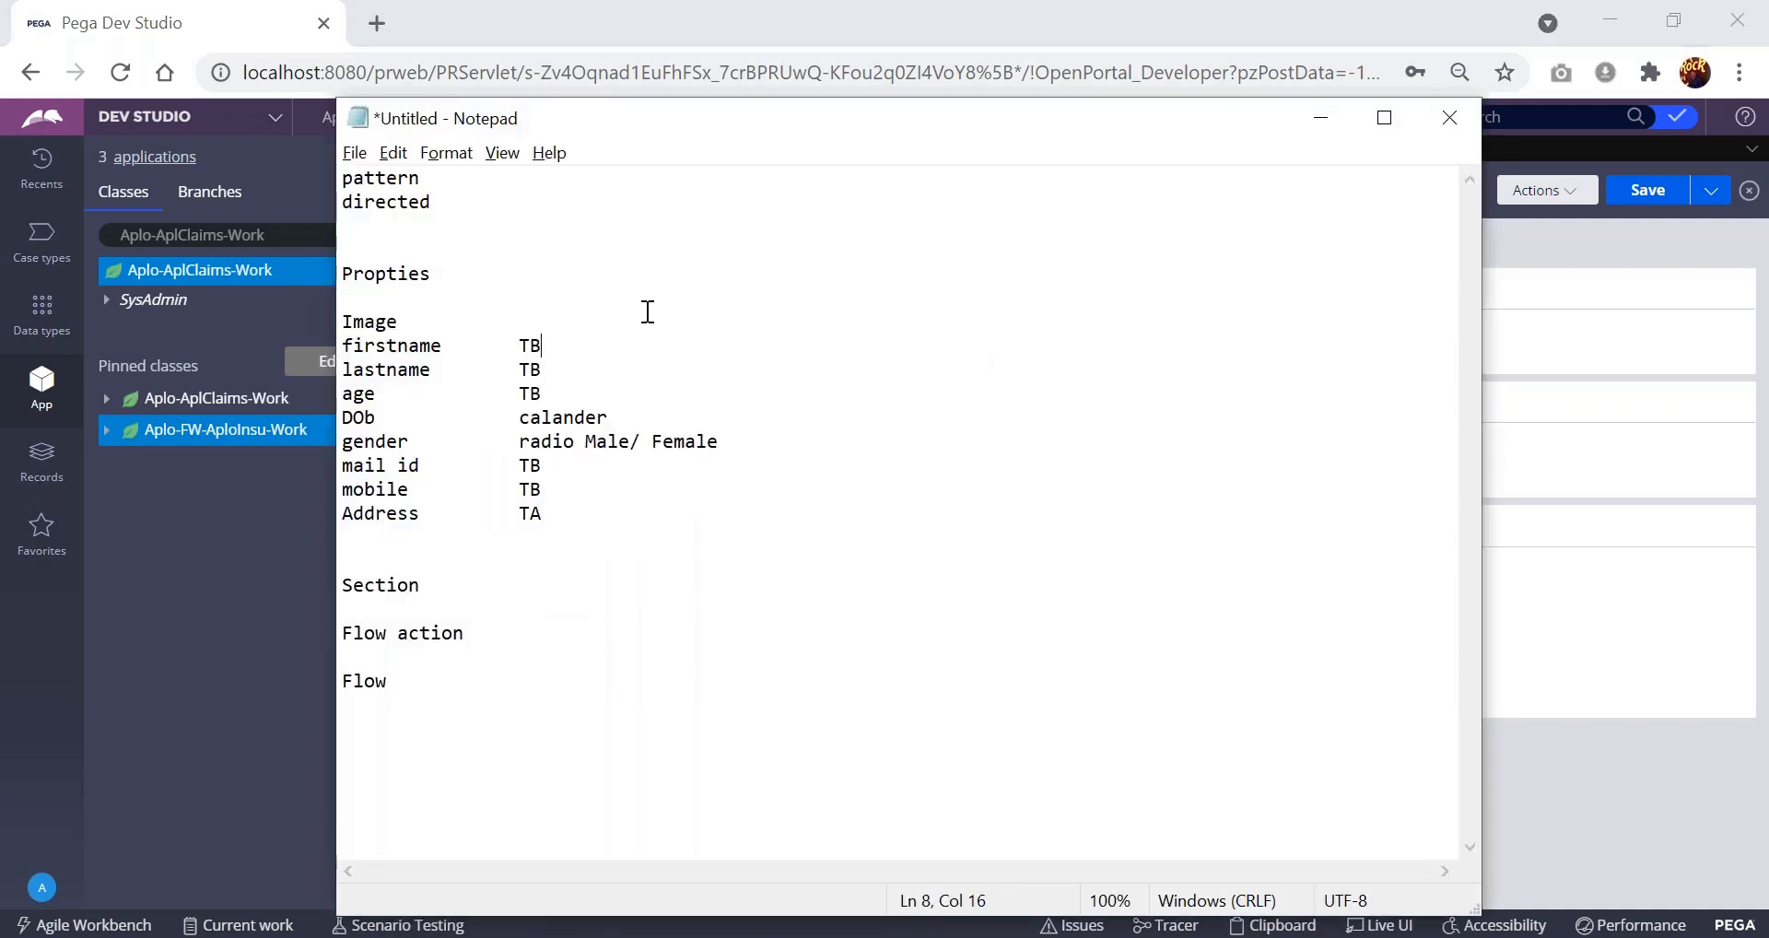
{"action": "key", "text": "Tab"}
{"action": "key", "text": "Tab"}
{"action": "type", "text": "Chandra"}
{"action": "key", "text": "alt+Tab"}
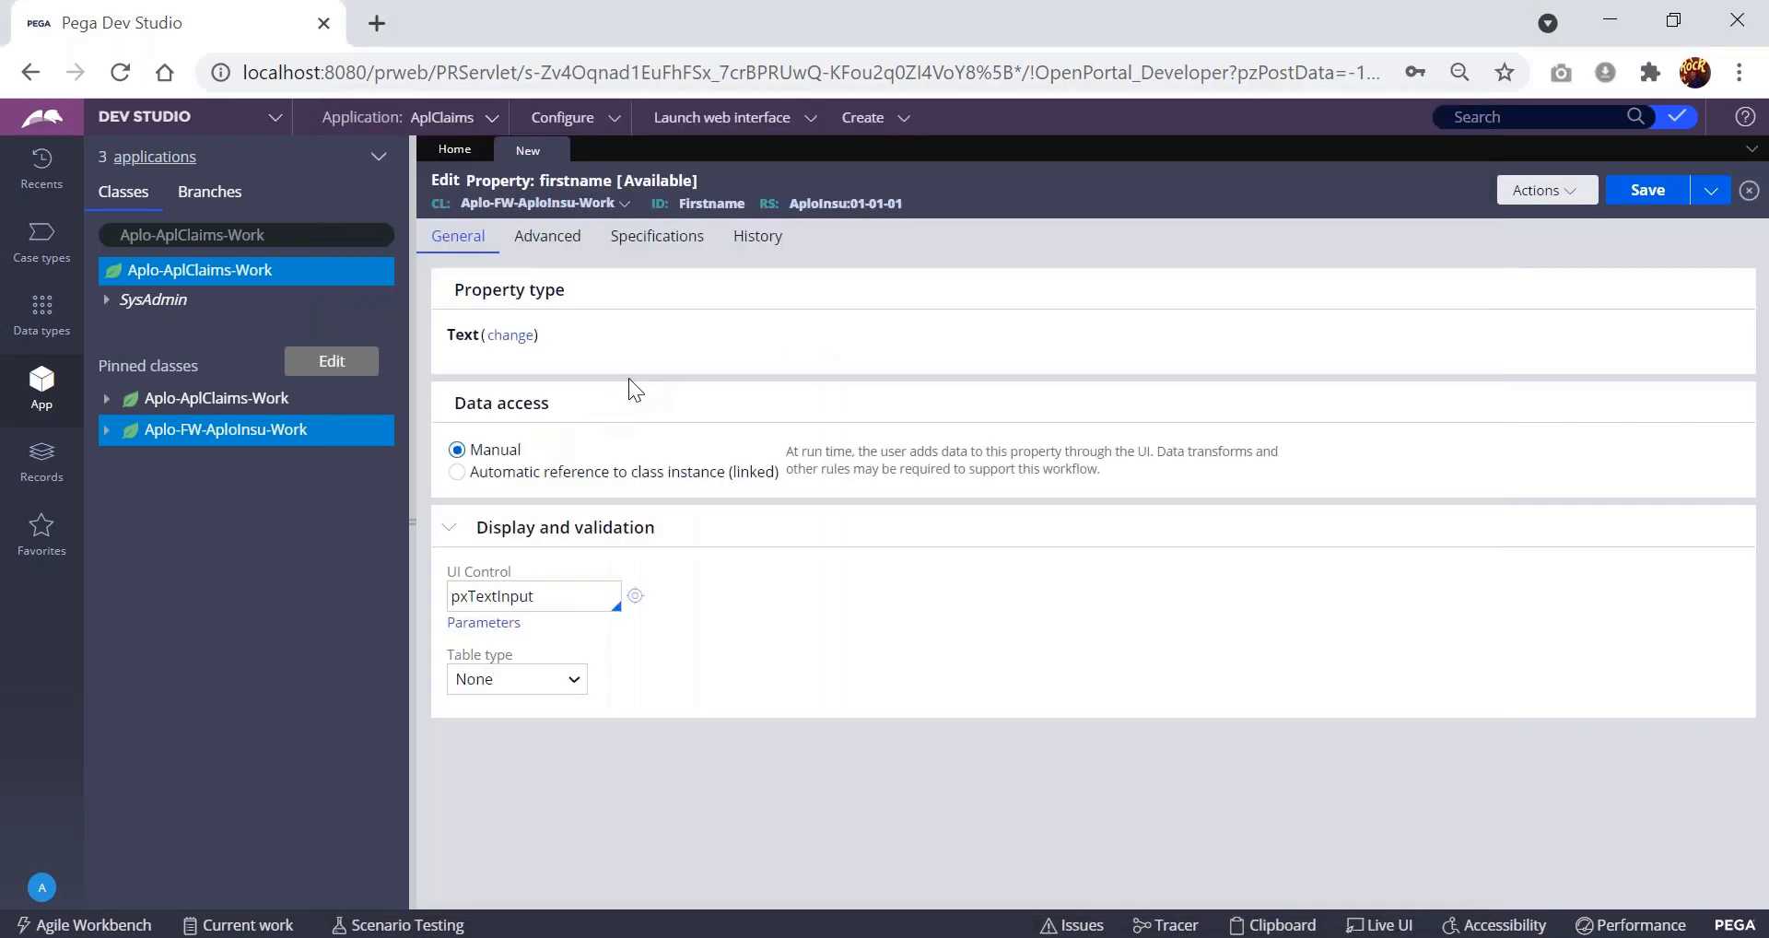
{"action": "key", "text": "alt+Tab"}
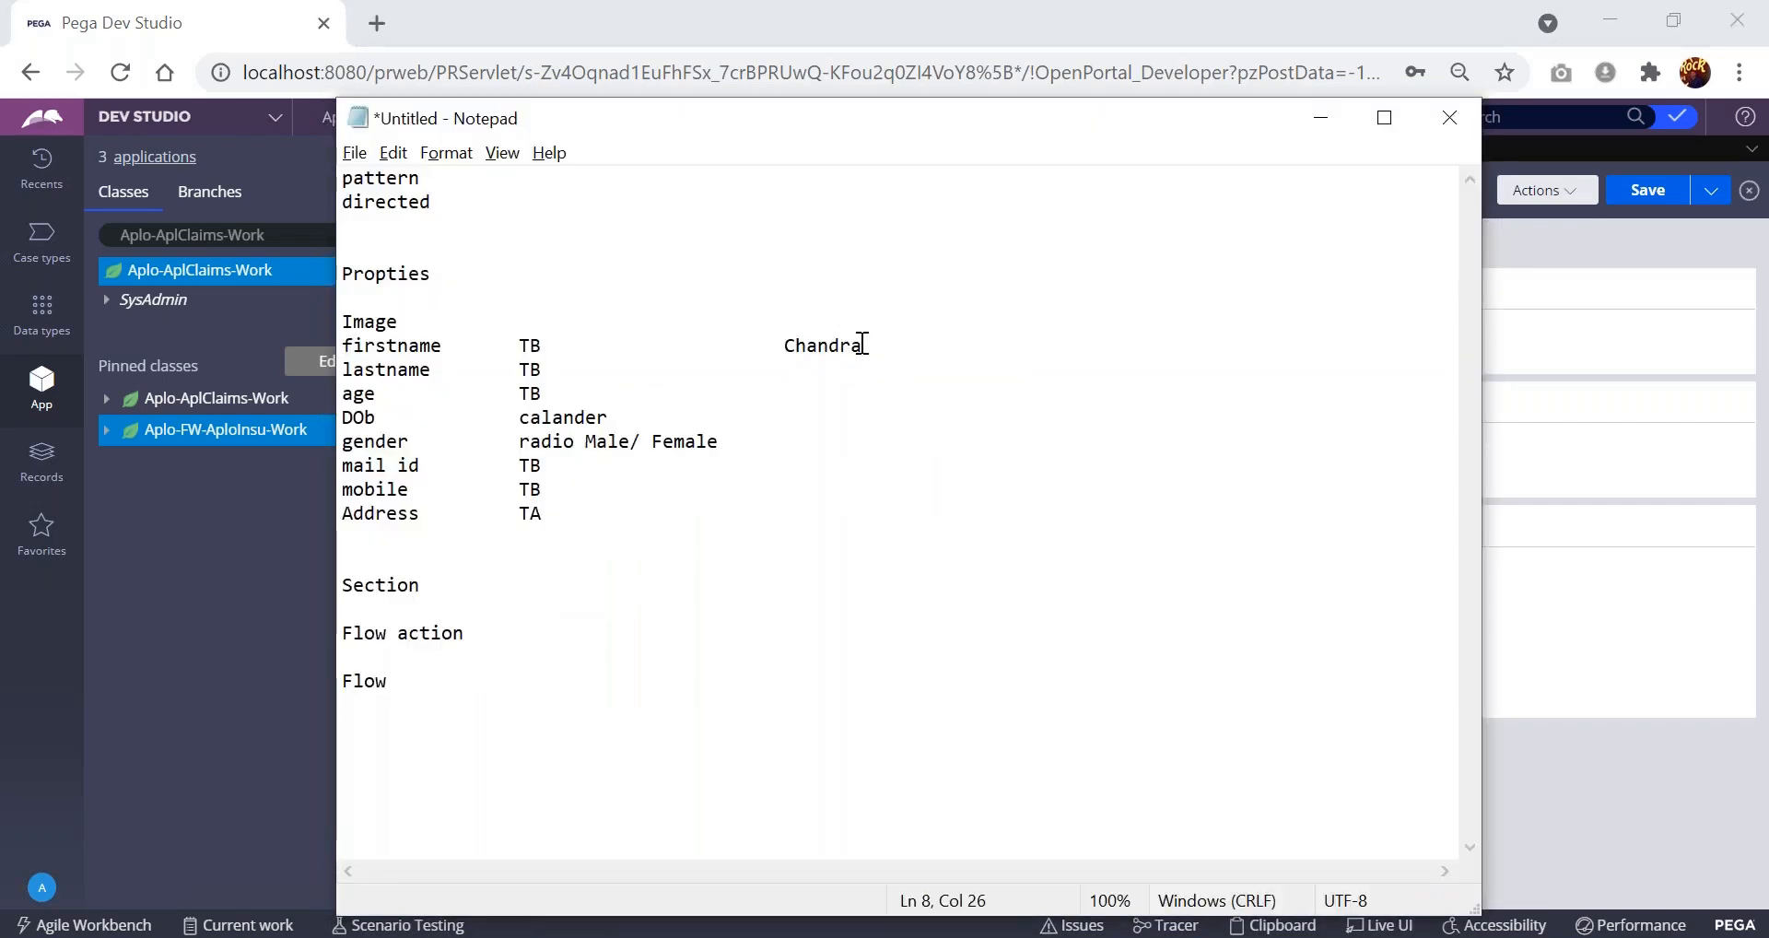
{"action": "key", "text": "alt+Tab"}
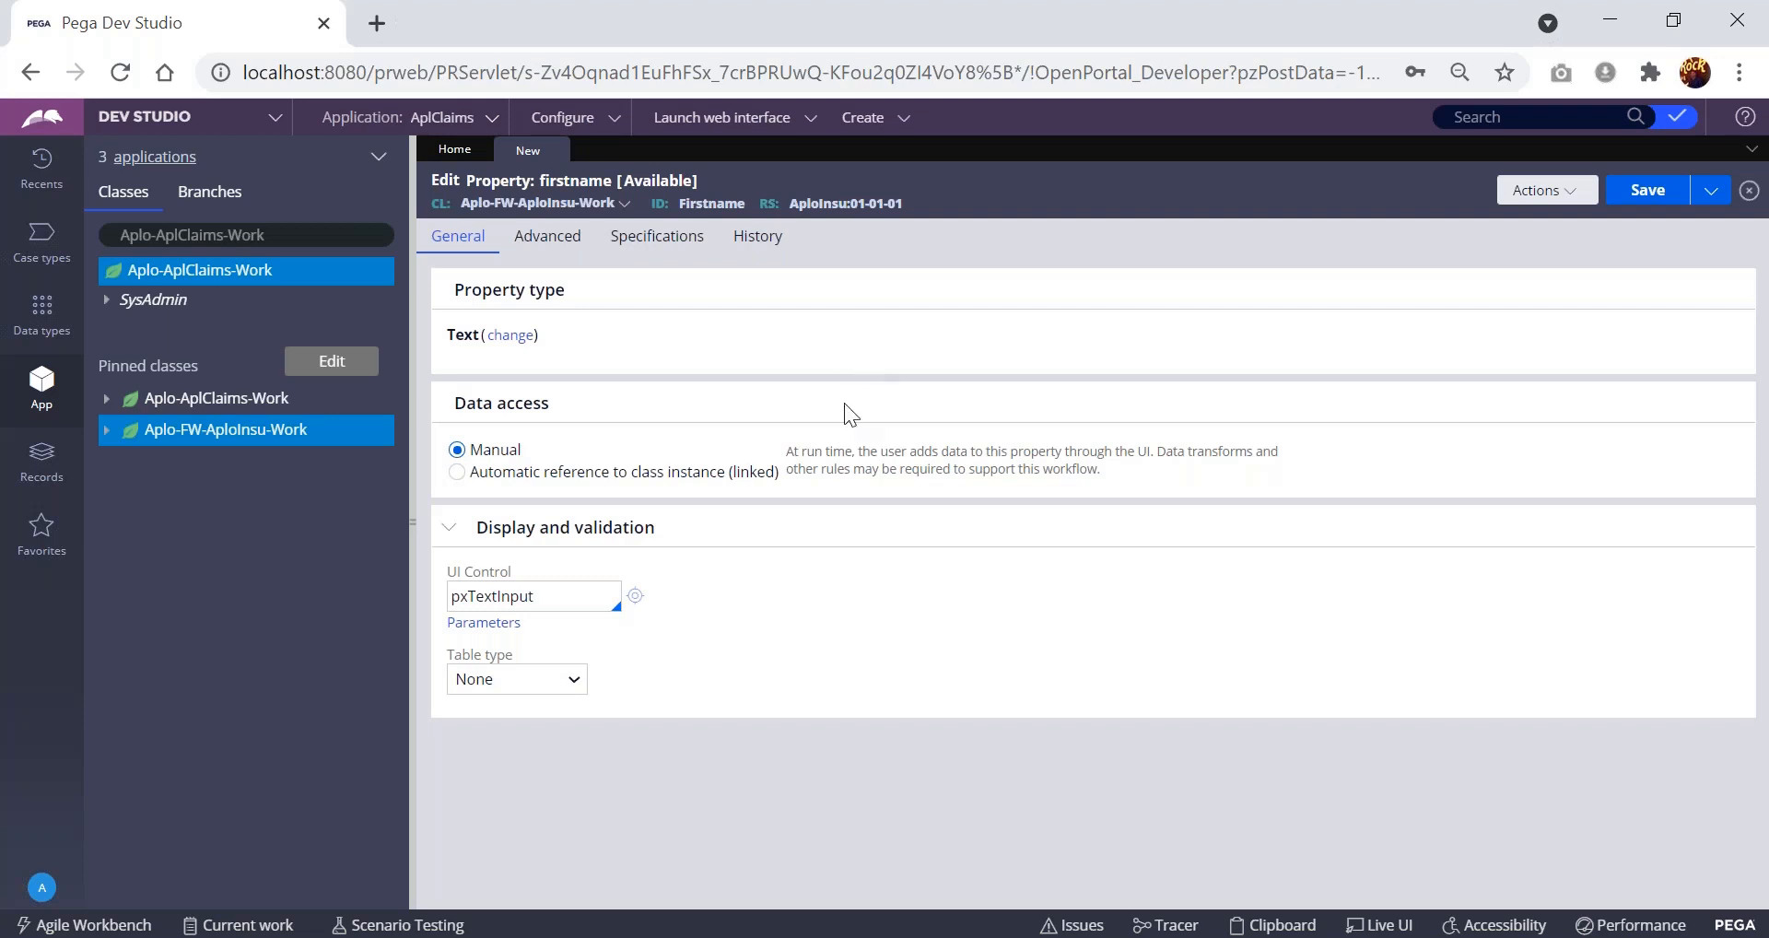
{"action": "key", "text": "alt+Tab"}
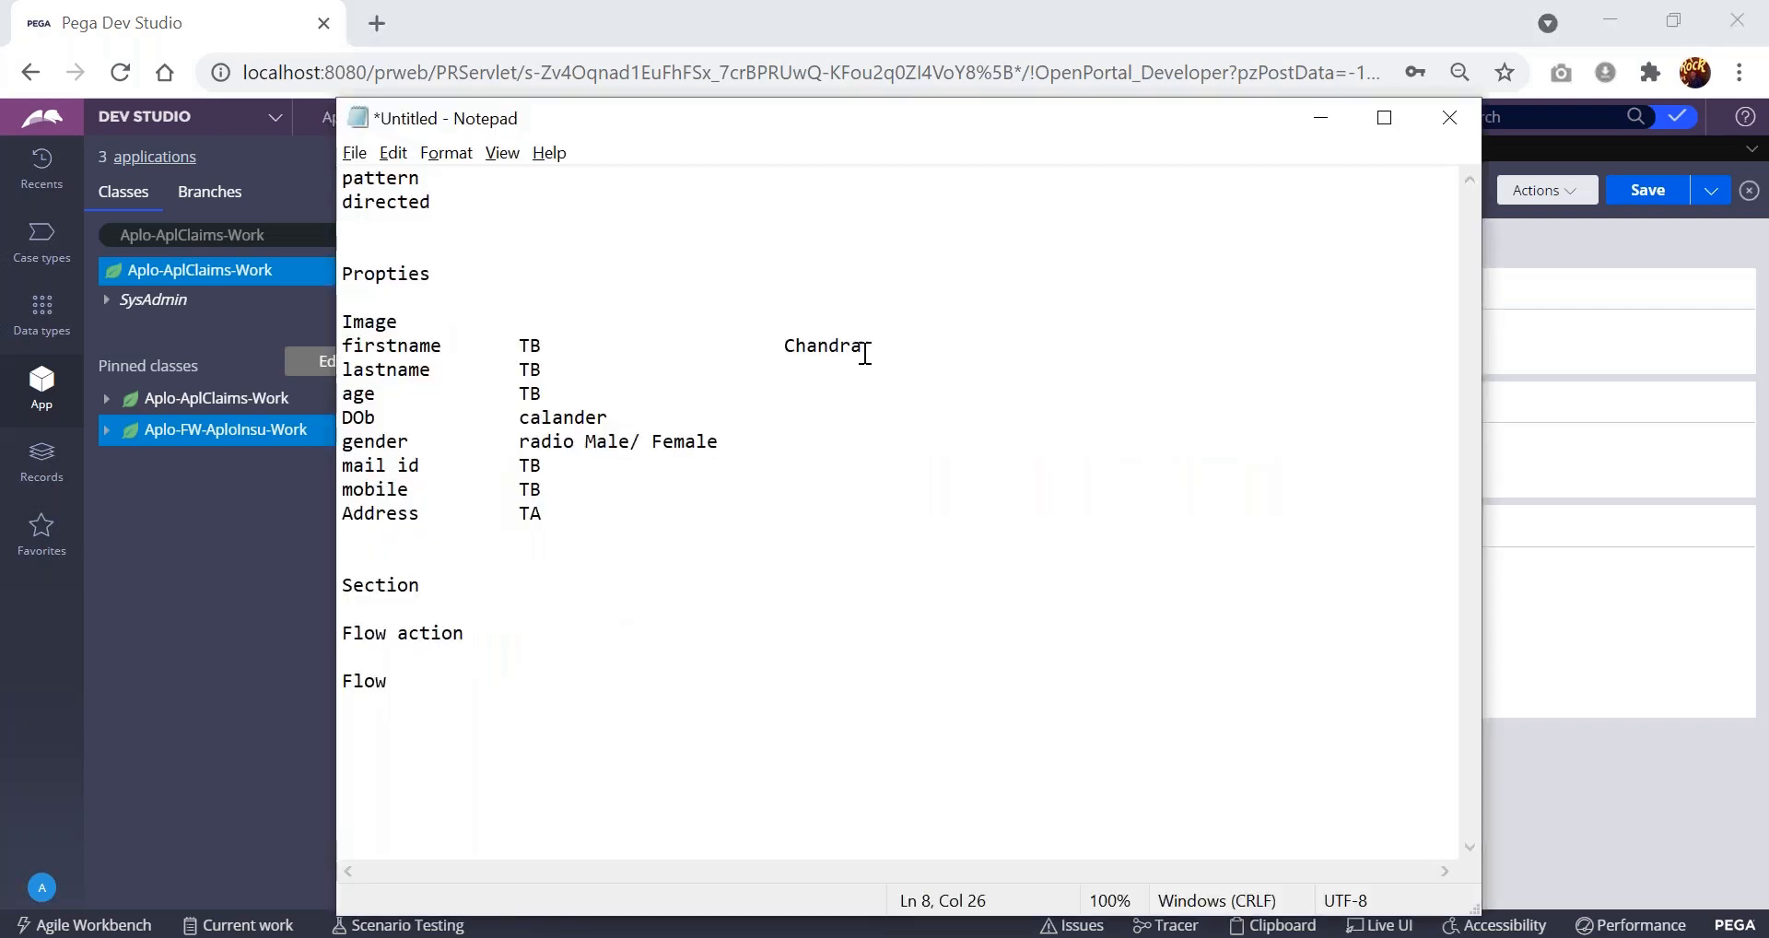
- Compare the control types noted for firstname and DOb in Notepad with the firstname property's settings in Pega
{"action": "double_click", "coordinate": [545, 342]}
{"action": "left_click", "coordinate": [561, 339]}
{"action": "key", "text": "alt+Tab"}
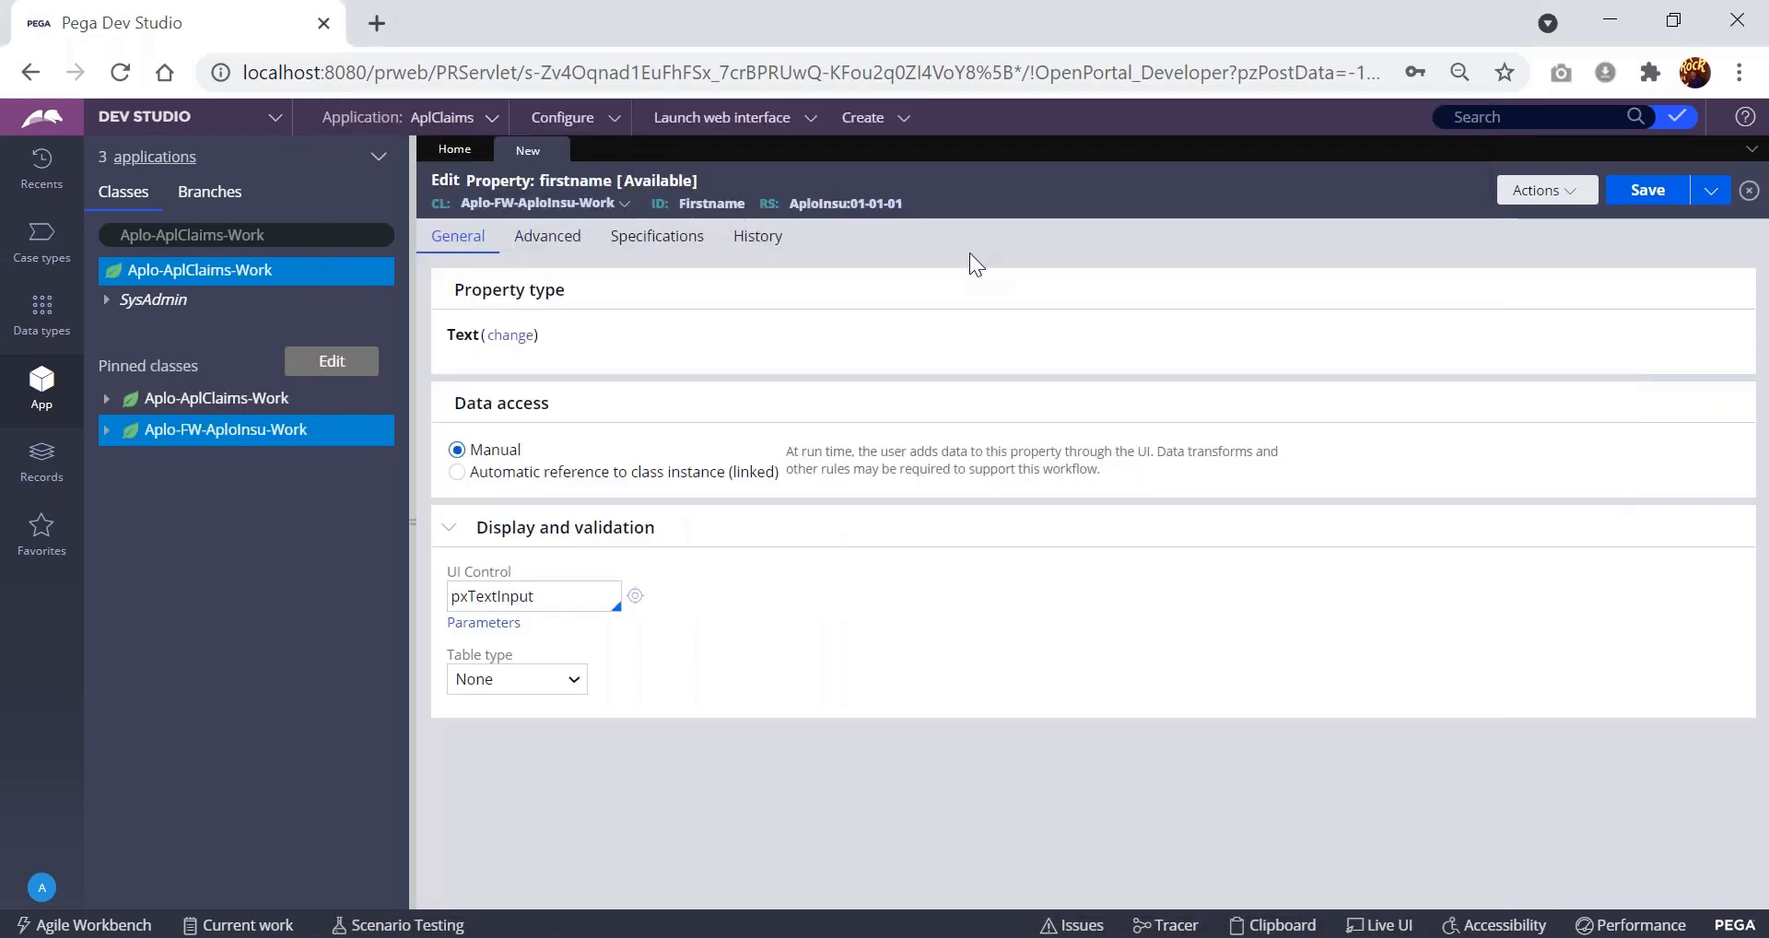
{"action": "key", "text": "alt+Tab"}
{"action": "double_click", "coordinate": [527, 348]}
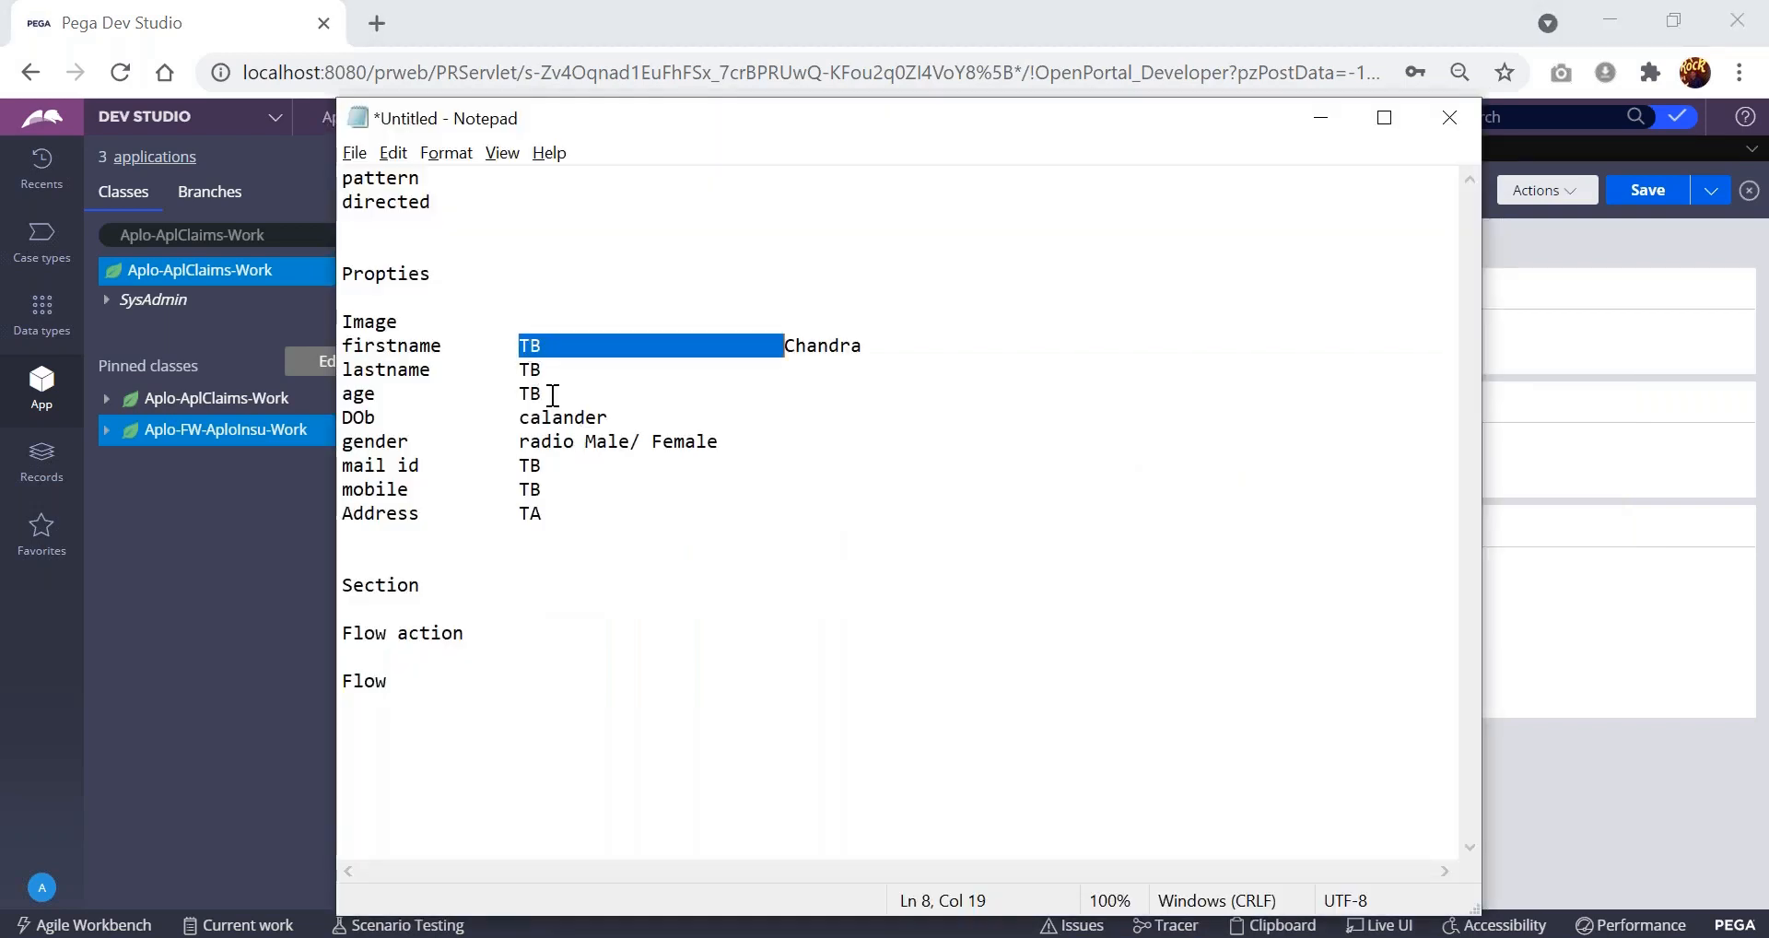
{"action": "double_click", "coordinate": [553, 418]}
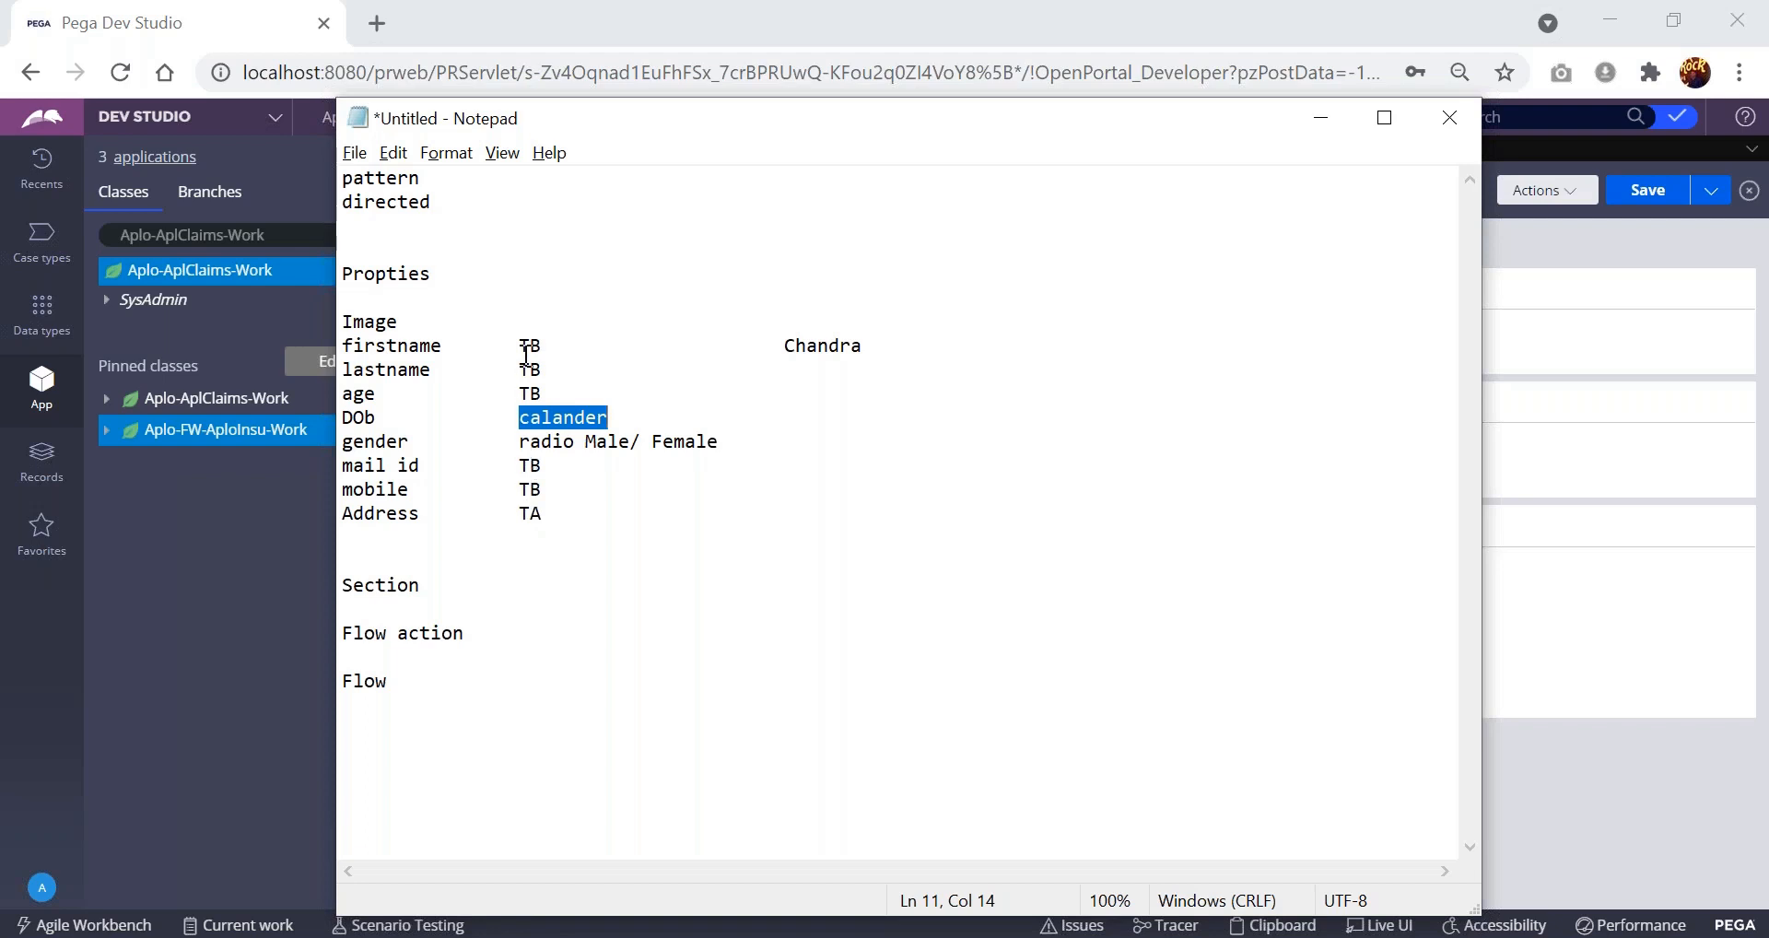
- Switch back to Pega Dev Studio and examine the UI control assigned to the firstname property
{"action": "key", "text": "alt+Tab"}
{"action": "left_click_drag", "start_coordinate": [558, 595], "coordinate": [448, 596]}
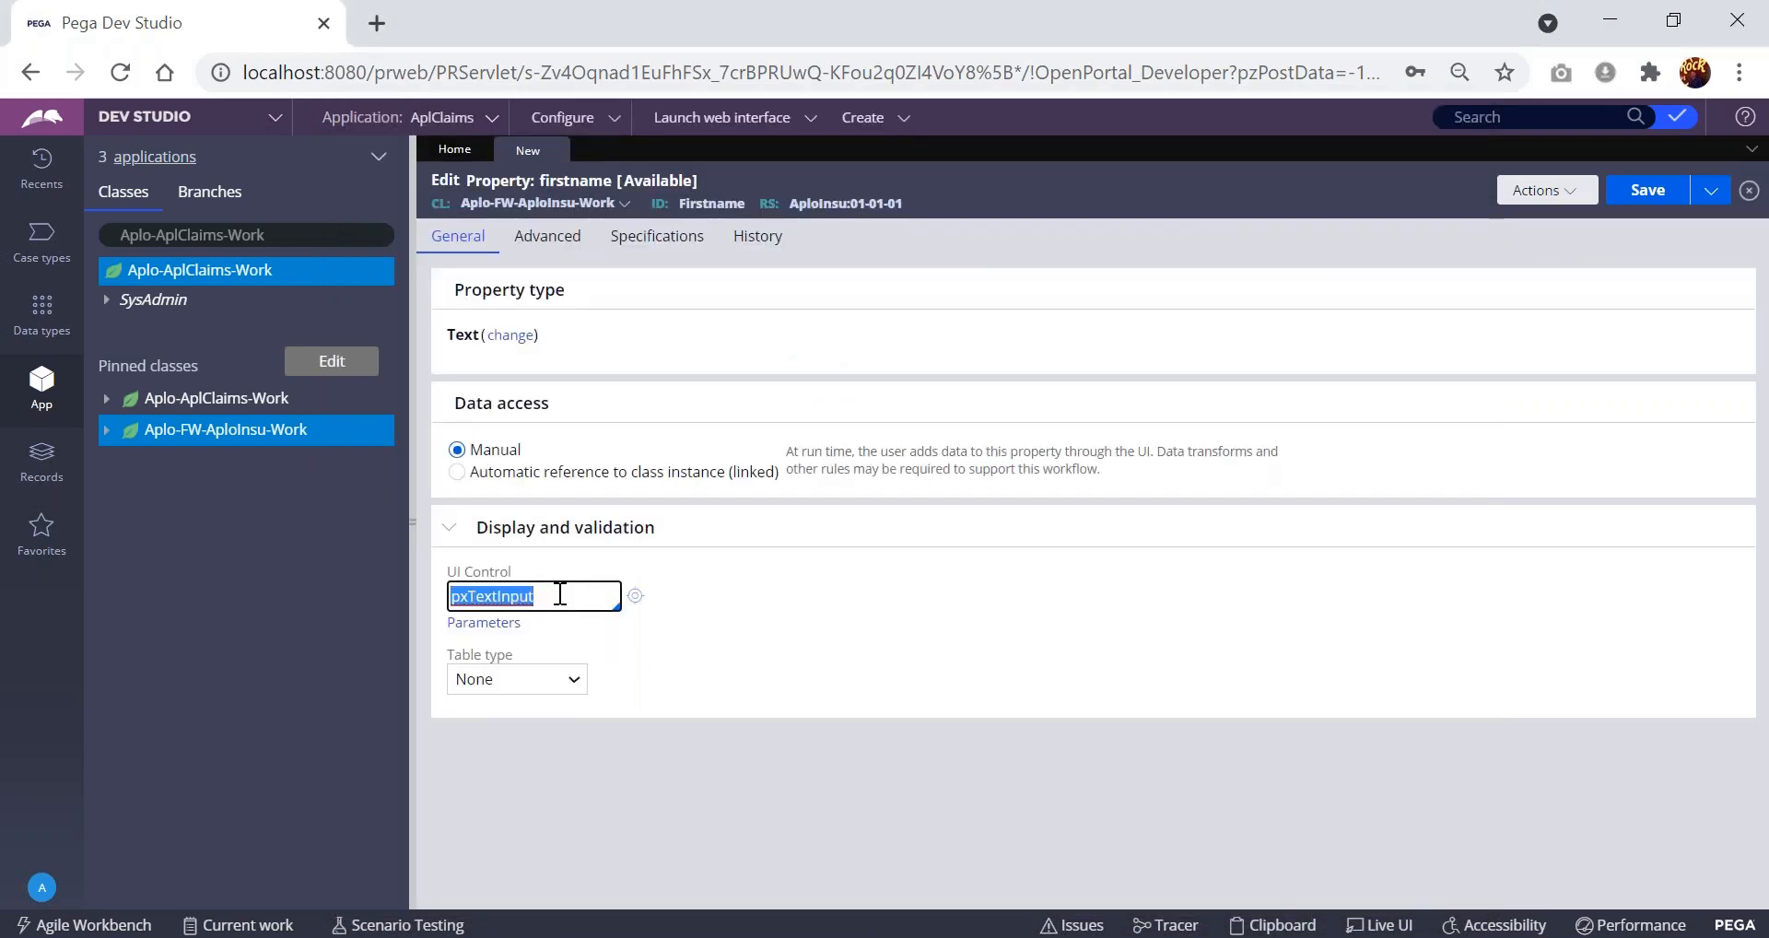
{"action": "left_click", "coordinate": [558, 596]}
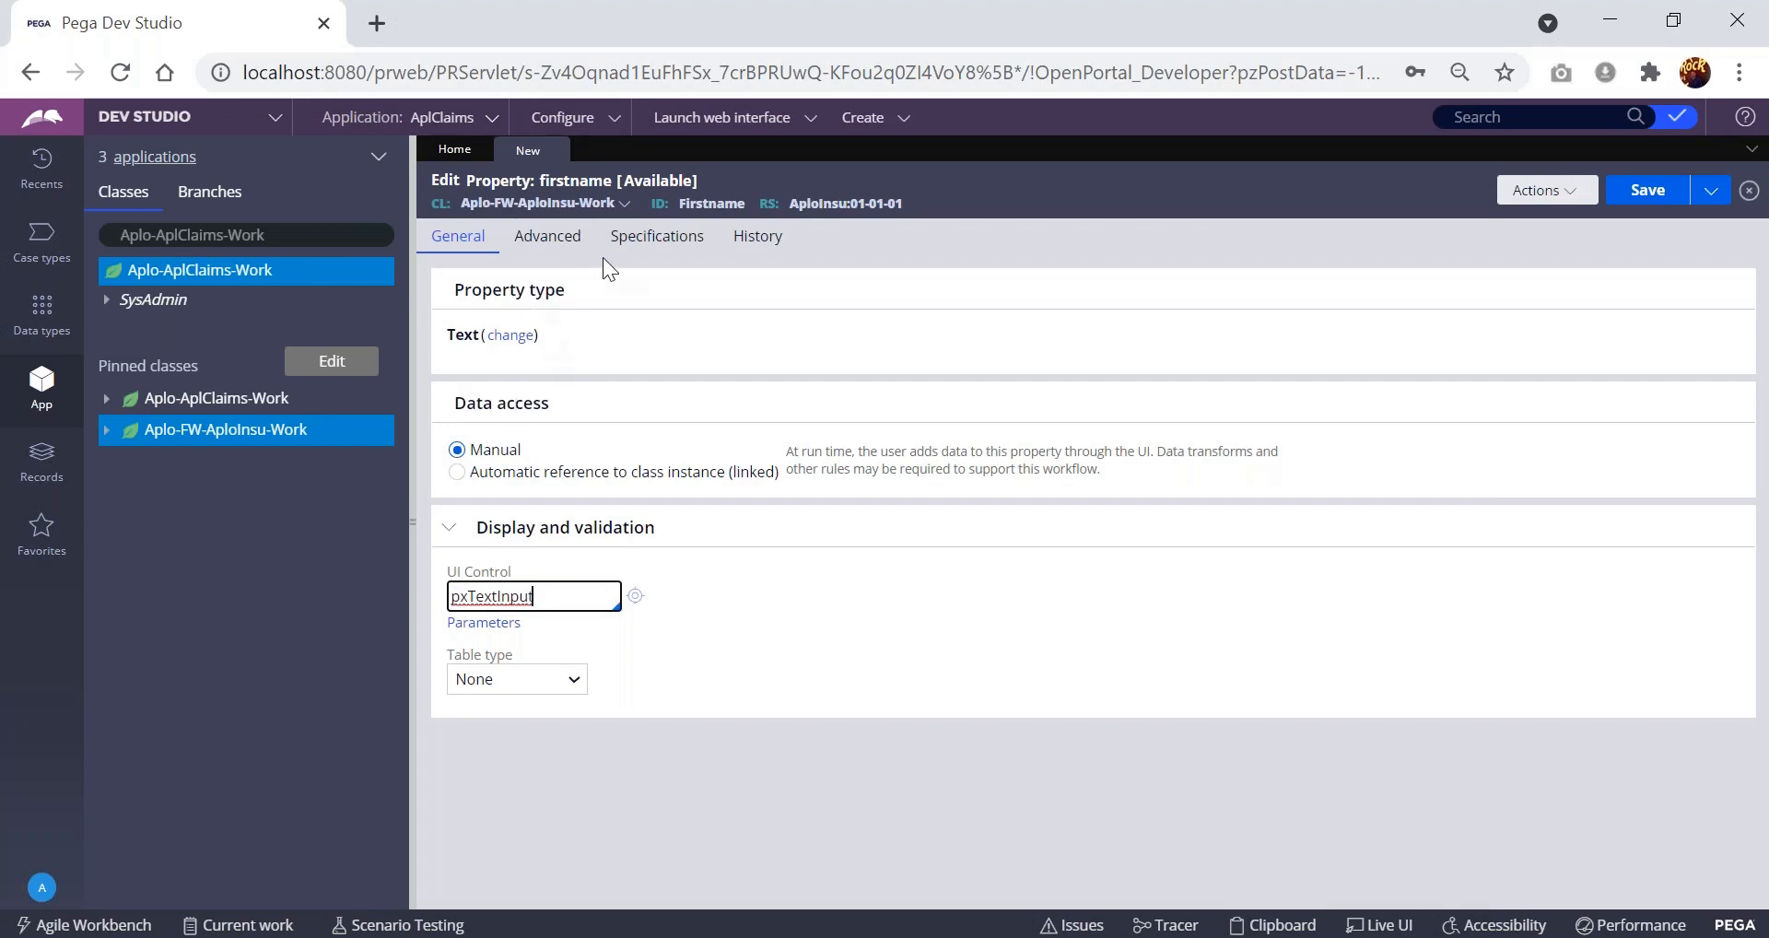
{"action": "double_click", "coordinate": [496, 596]}
{"action": "left_click", "coordinate": [572, 596]}
{"action": "left_click_drag", "start_coordinate": [469, 596], "coordinate": [452, 599]}
{"action": "left_click", "coordinate": [468, 596]}
{"action": "left_click", "coordinate": [543, 598]}
- Review the available property types without changing the Text type, and save the firstname property
{"action": "left_click_drag", "start_coordinate": [458, 292], "coordinate": [577, 291]}
{"action": "left_click", "coordinate": [590, 292]}
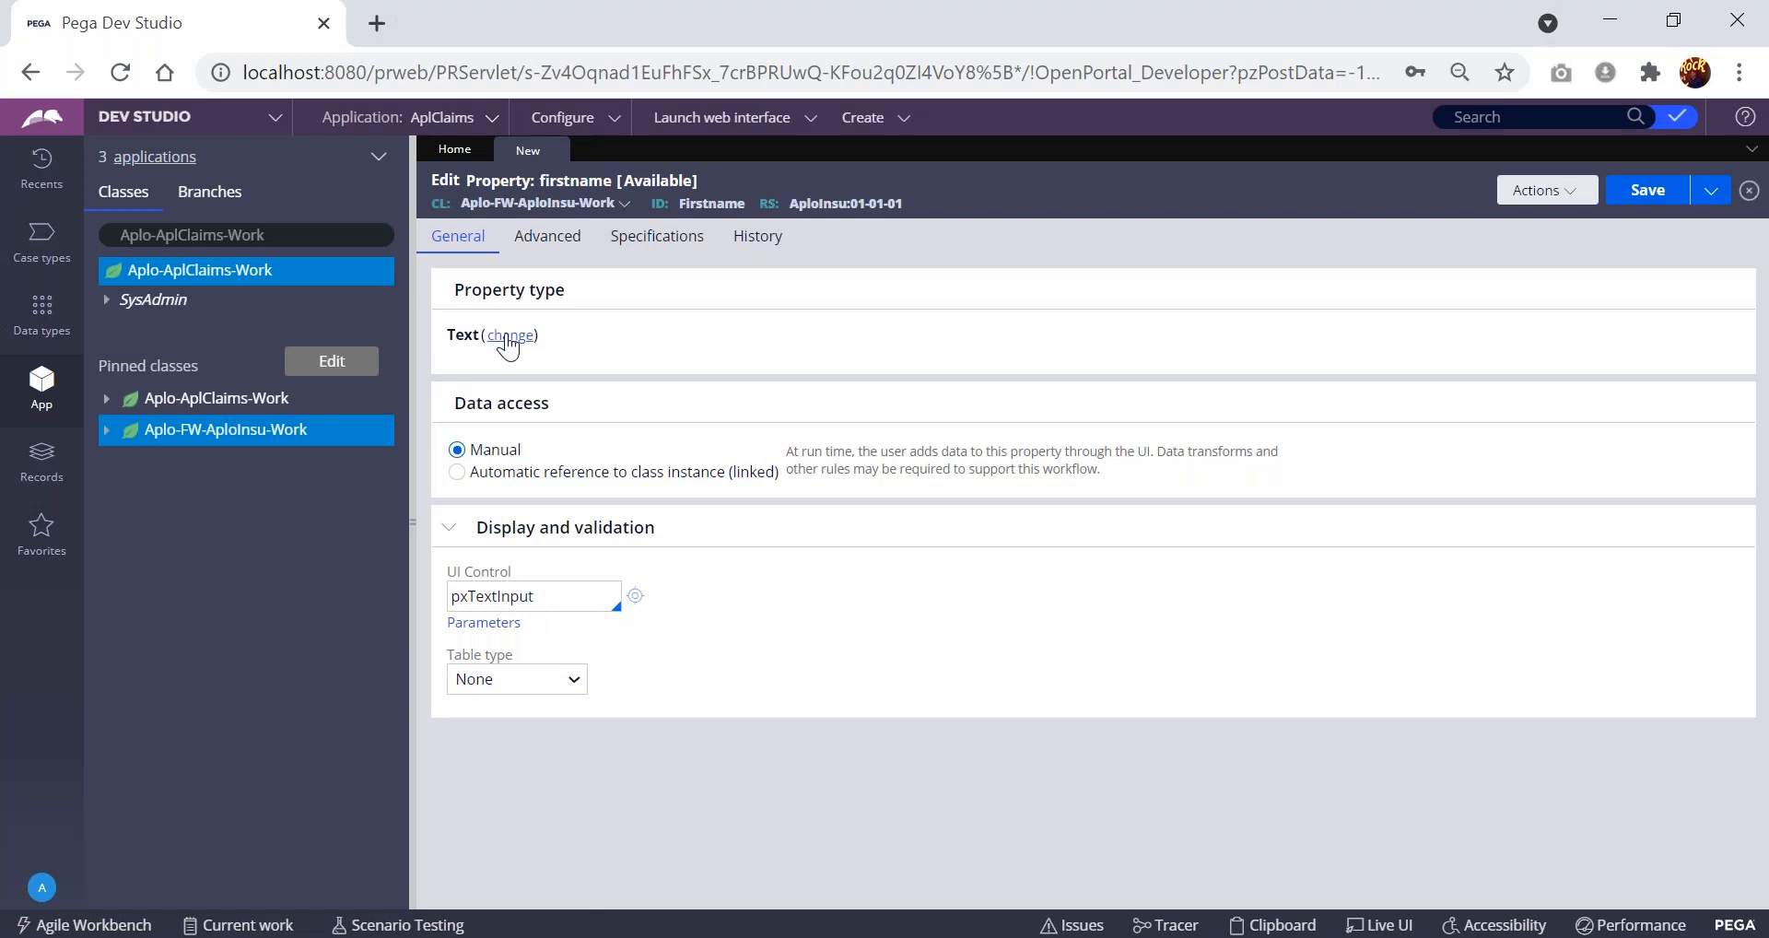
{"action": "double_click", "coordinate": [462, 336]}
{"action": "left_click", "coordinate": [718, 322]}
{"action": "left_click", "coordinate": [510, 336]}
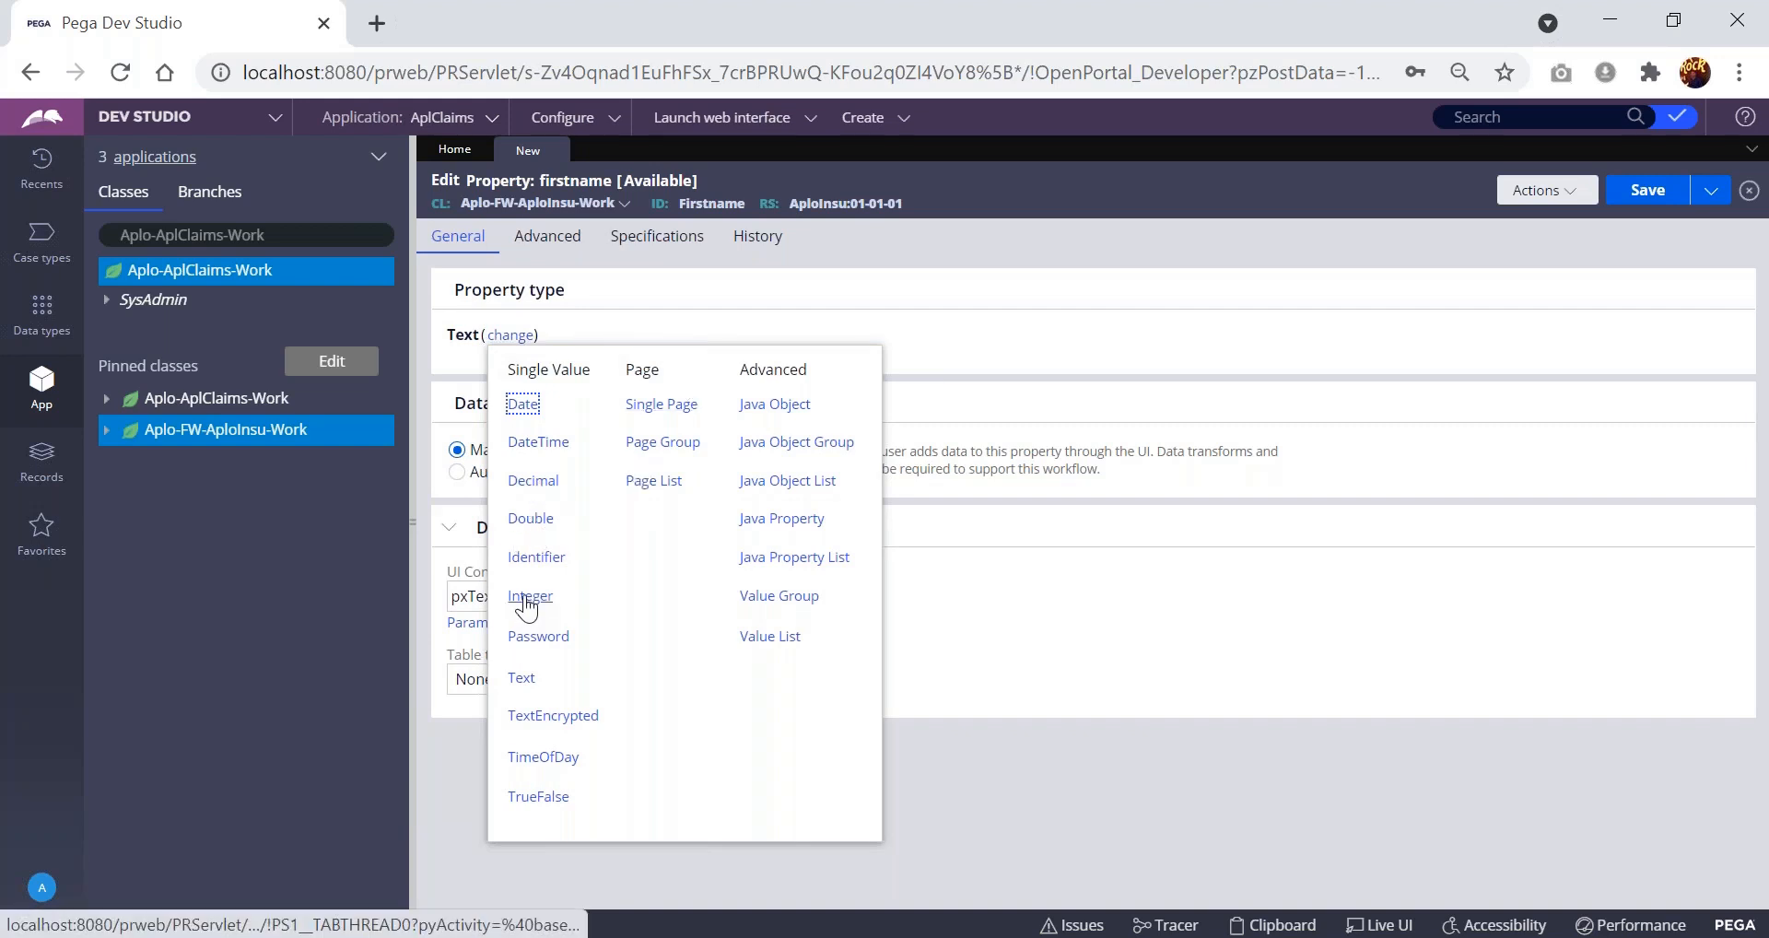
{"action": "left_click", "coordinate": [936, 317]}
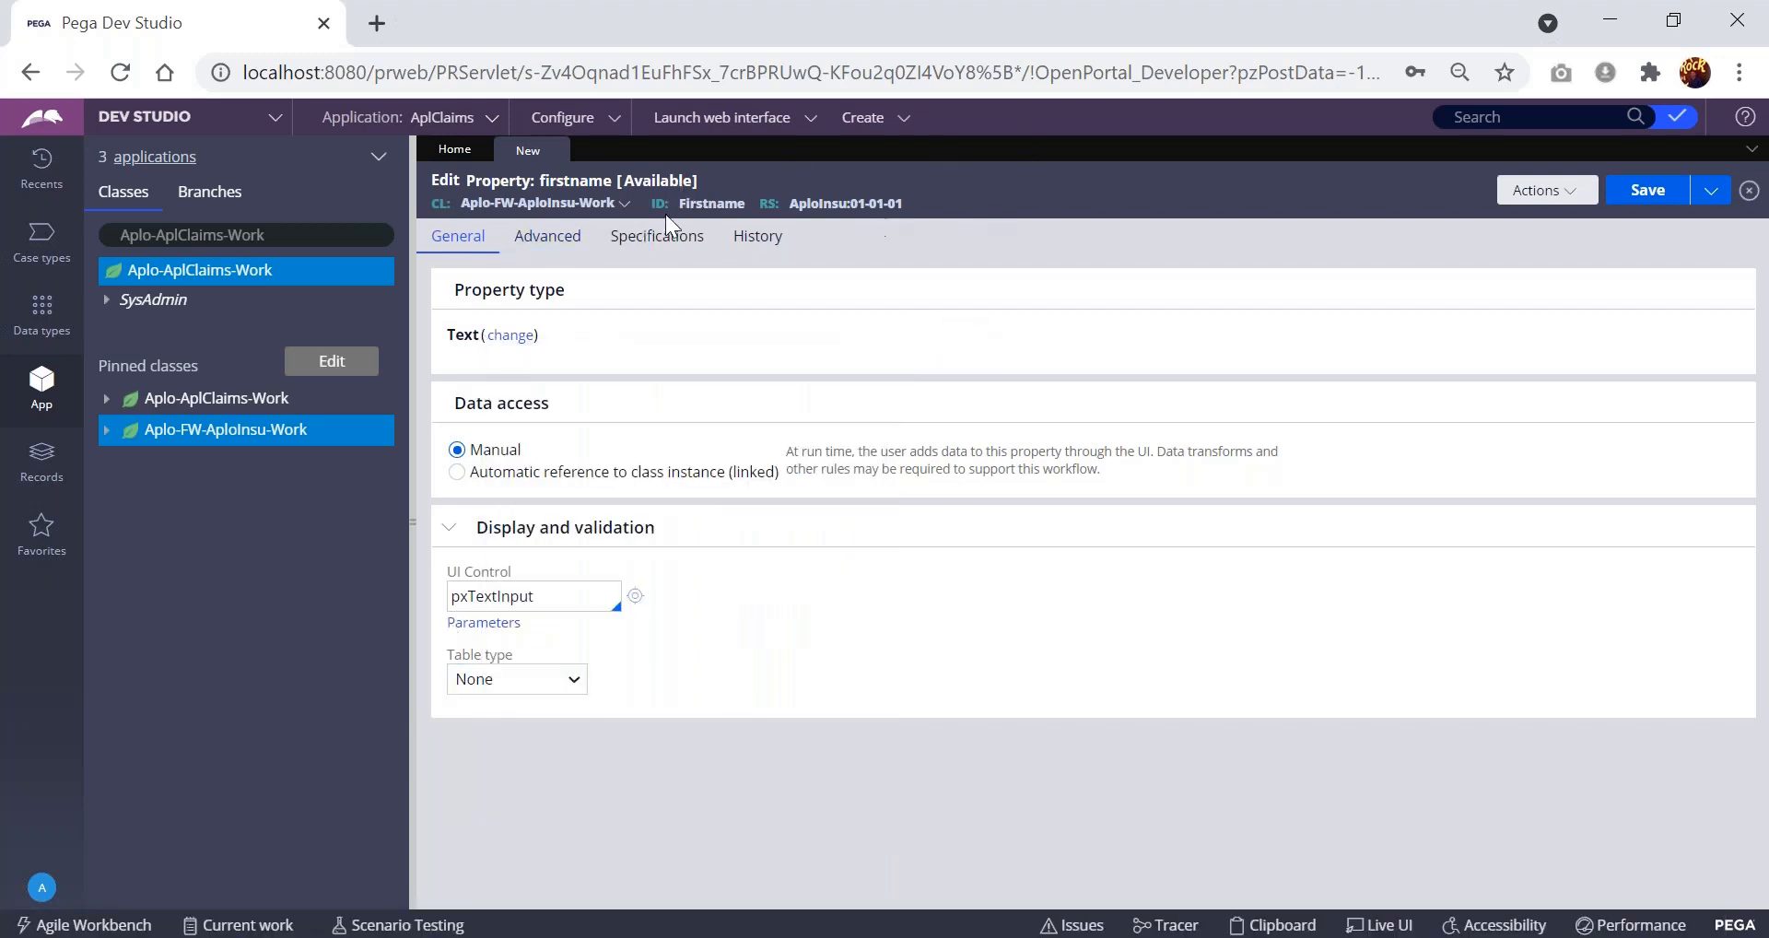
{"action": "left_click", "coordinate": [1656, 198]}
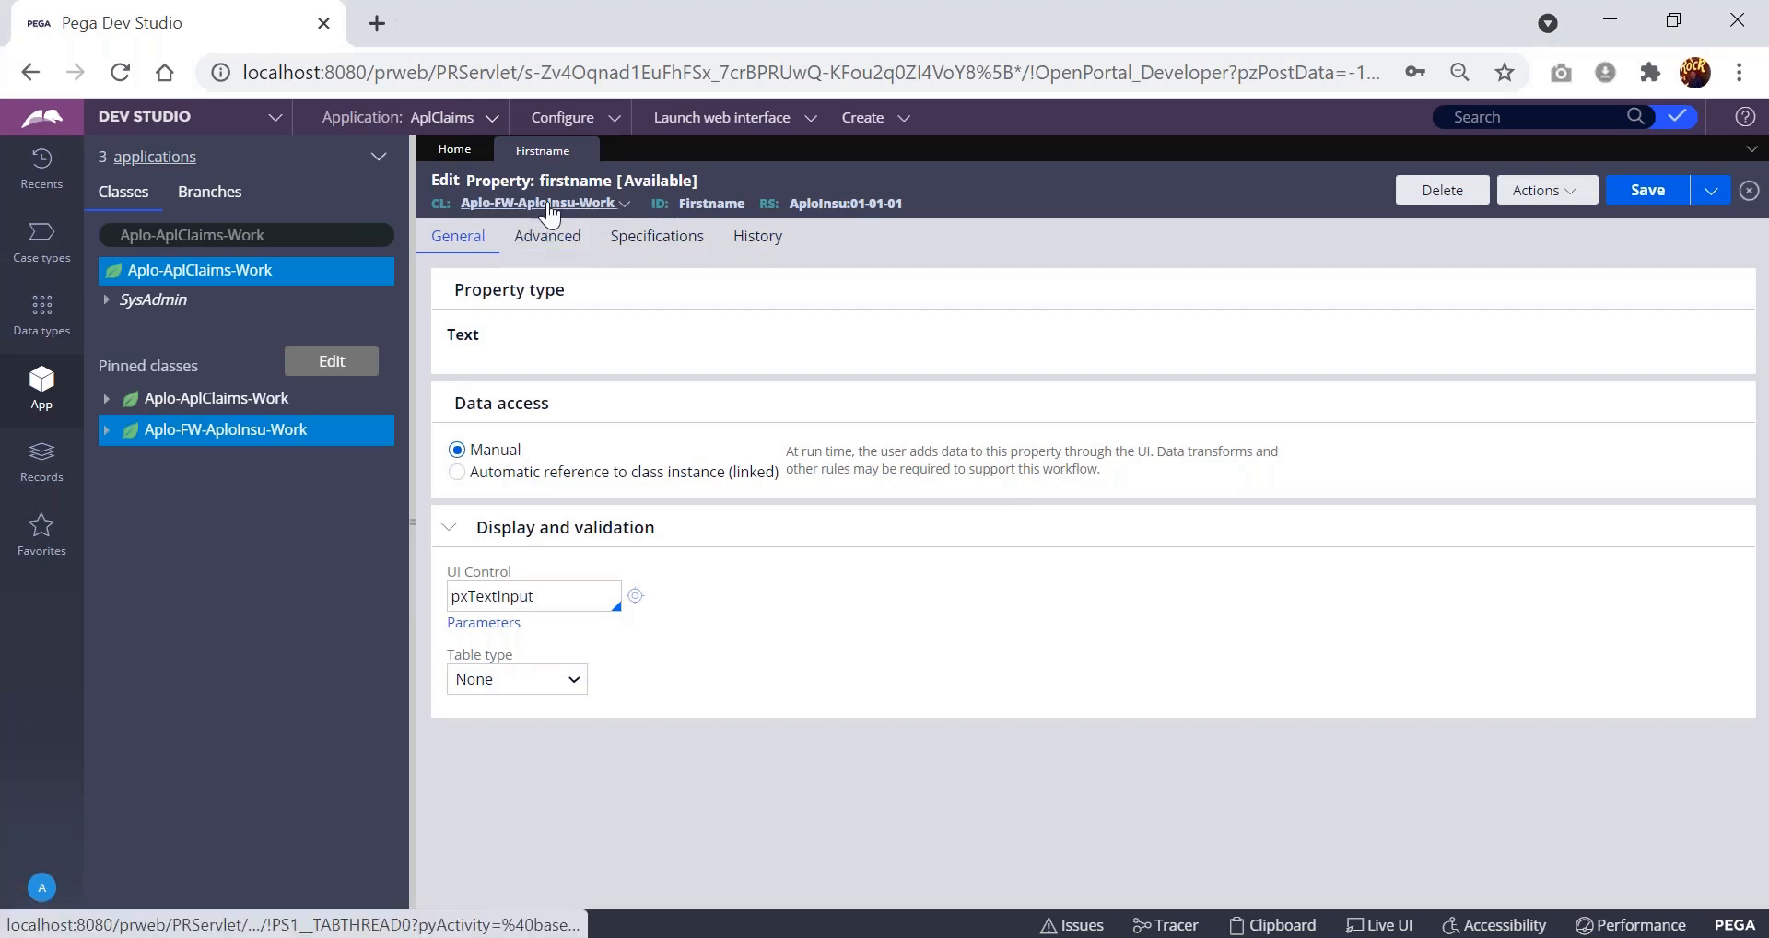
- Check the rule categories under the pinned classes Aplo-FW-AploInsu-Work and Aplo-AplClaims-Work, including the framework class's Data Model
{"action": "left_click", "coordinate": [107, 431]}
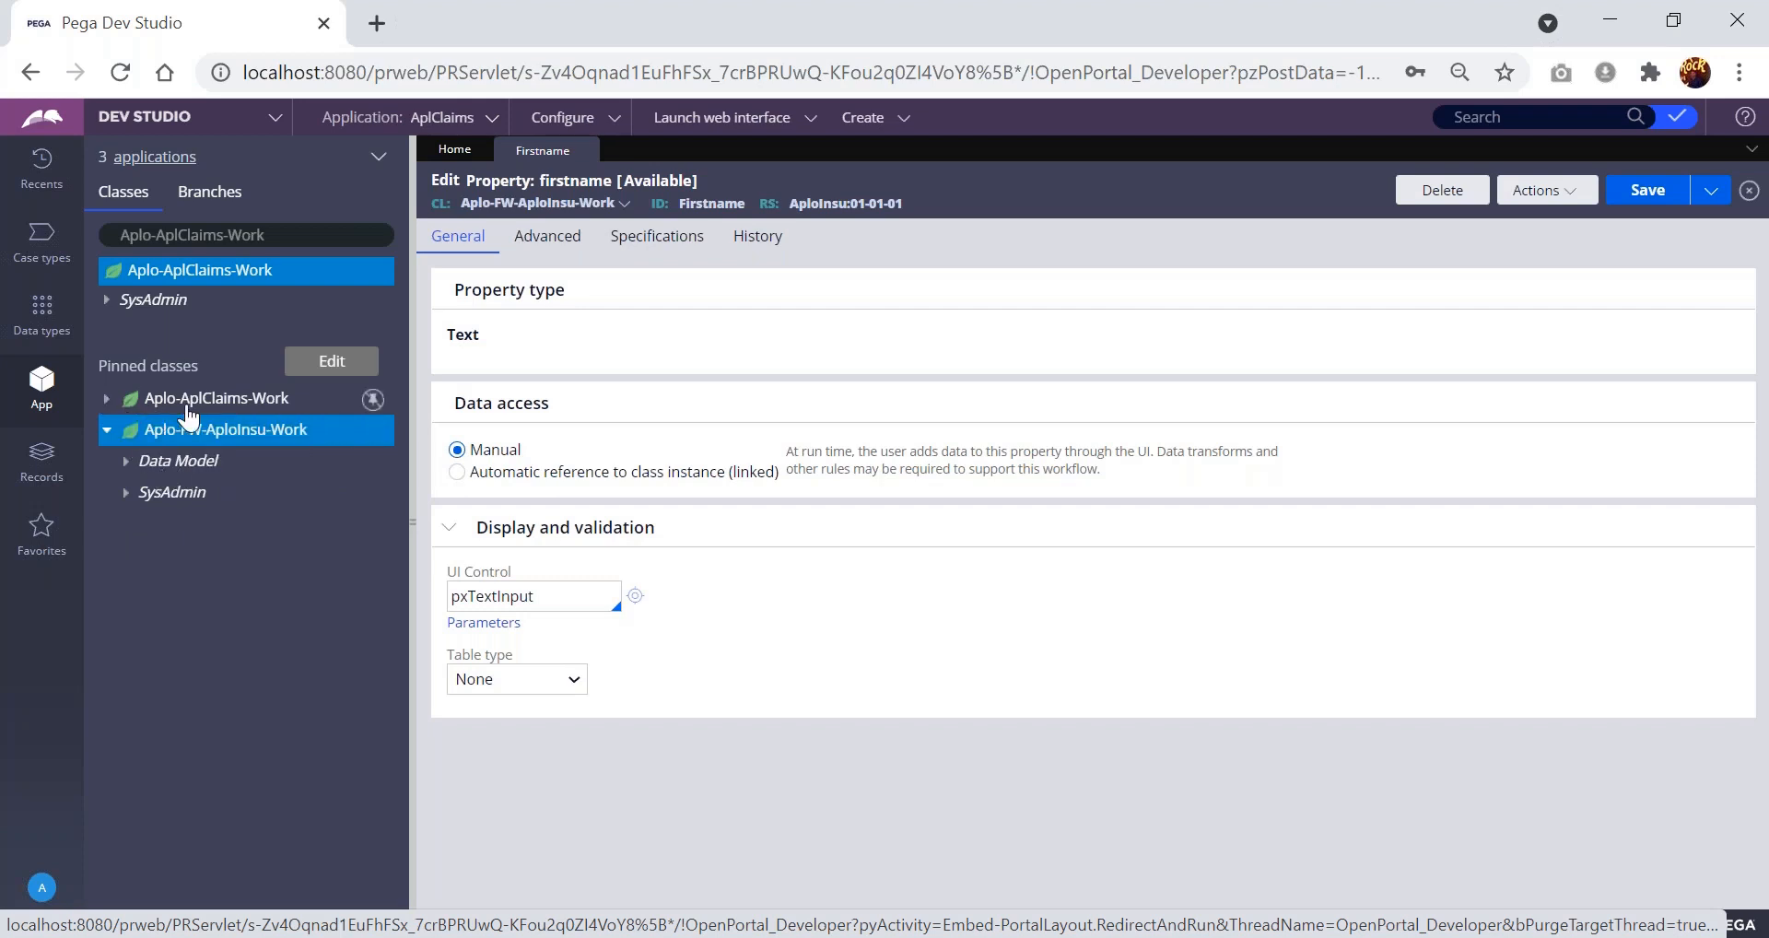
{"action": "left_click", "coordinate": [108, 400]}
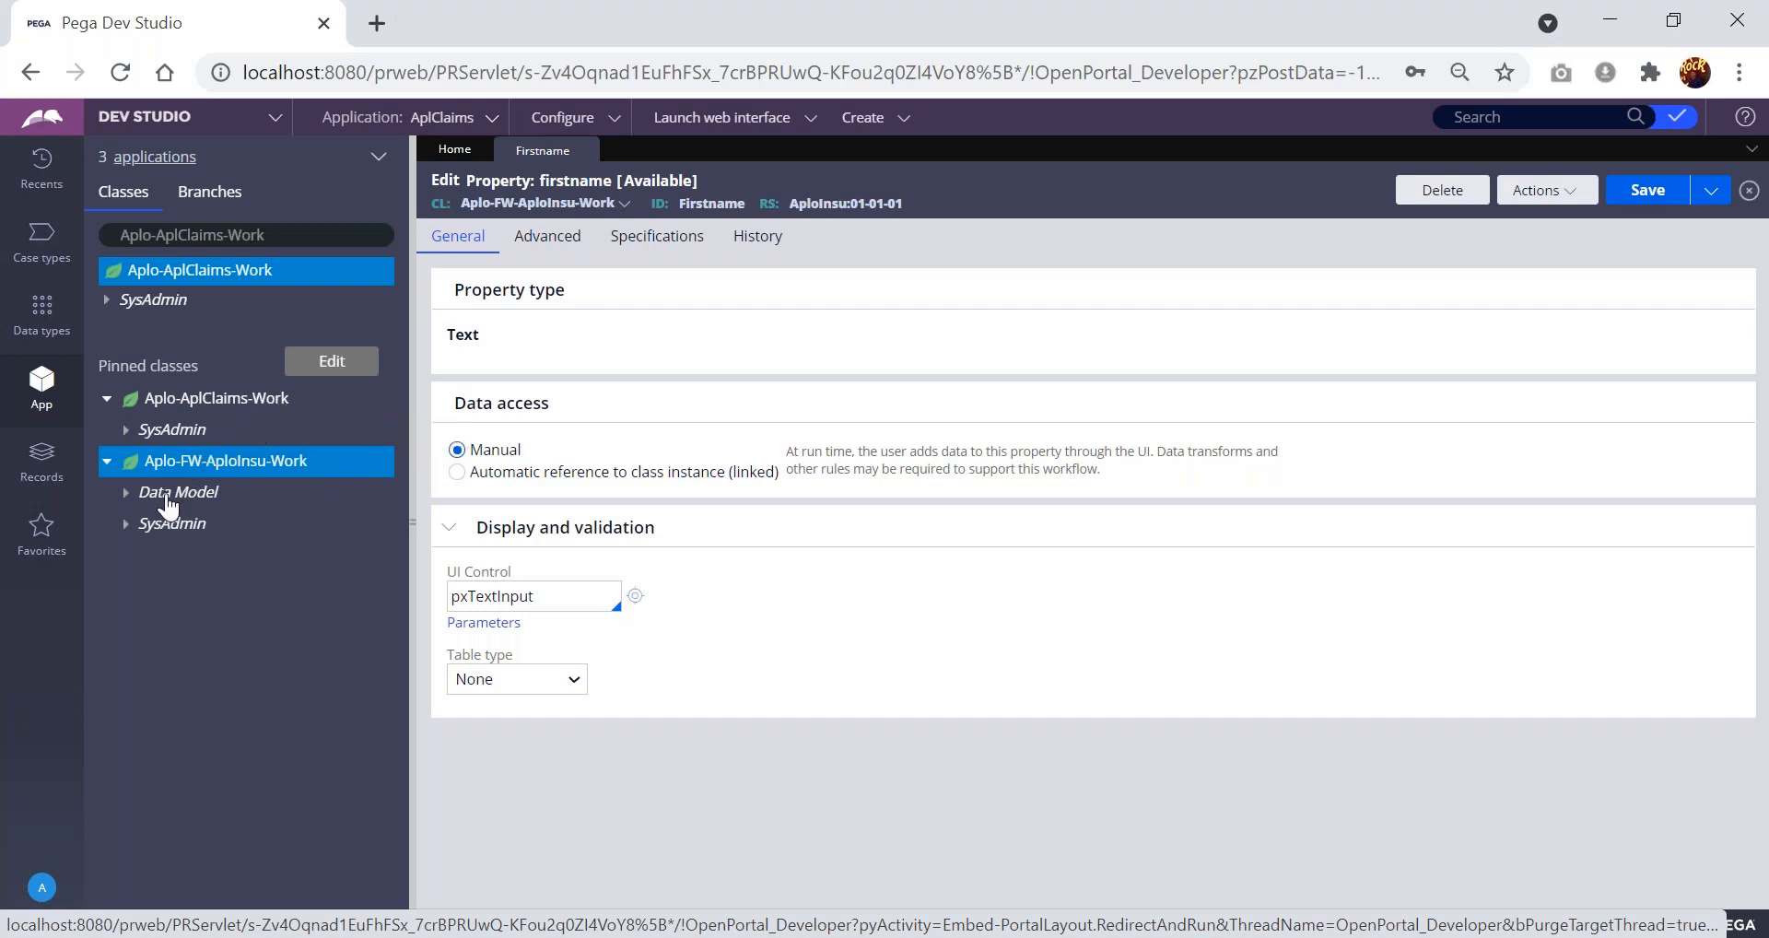
{"action": "left_click", "coordinate": [127, 494]}
- Refresh the App Explorer and expand Aplo-FW-AploInsu-Work down to its Firstname property, with Aplo-AplClaims-Work expanded for comparison
{"action": "left_click", "coordinate": [379, 159]}
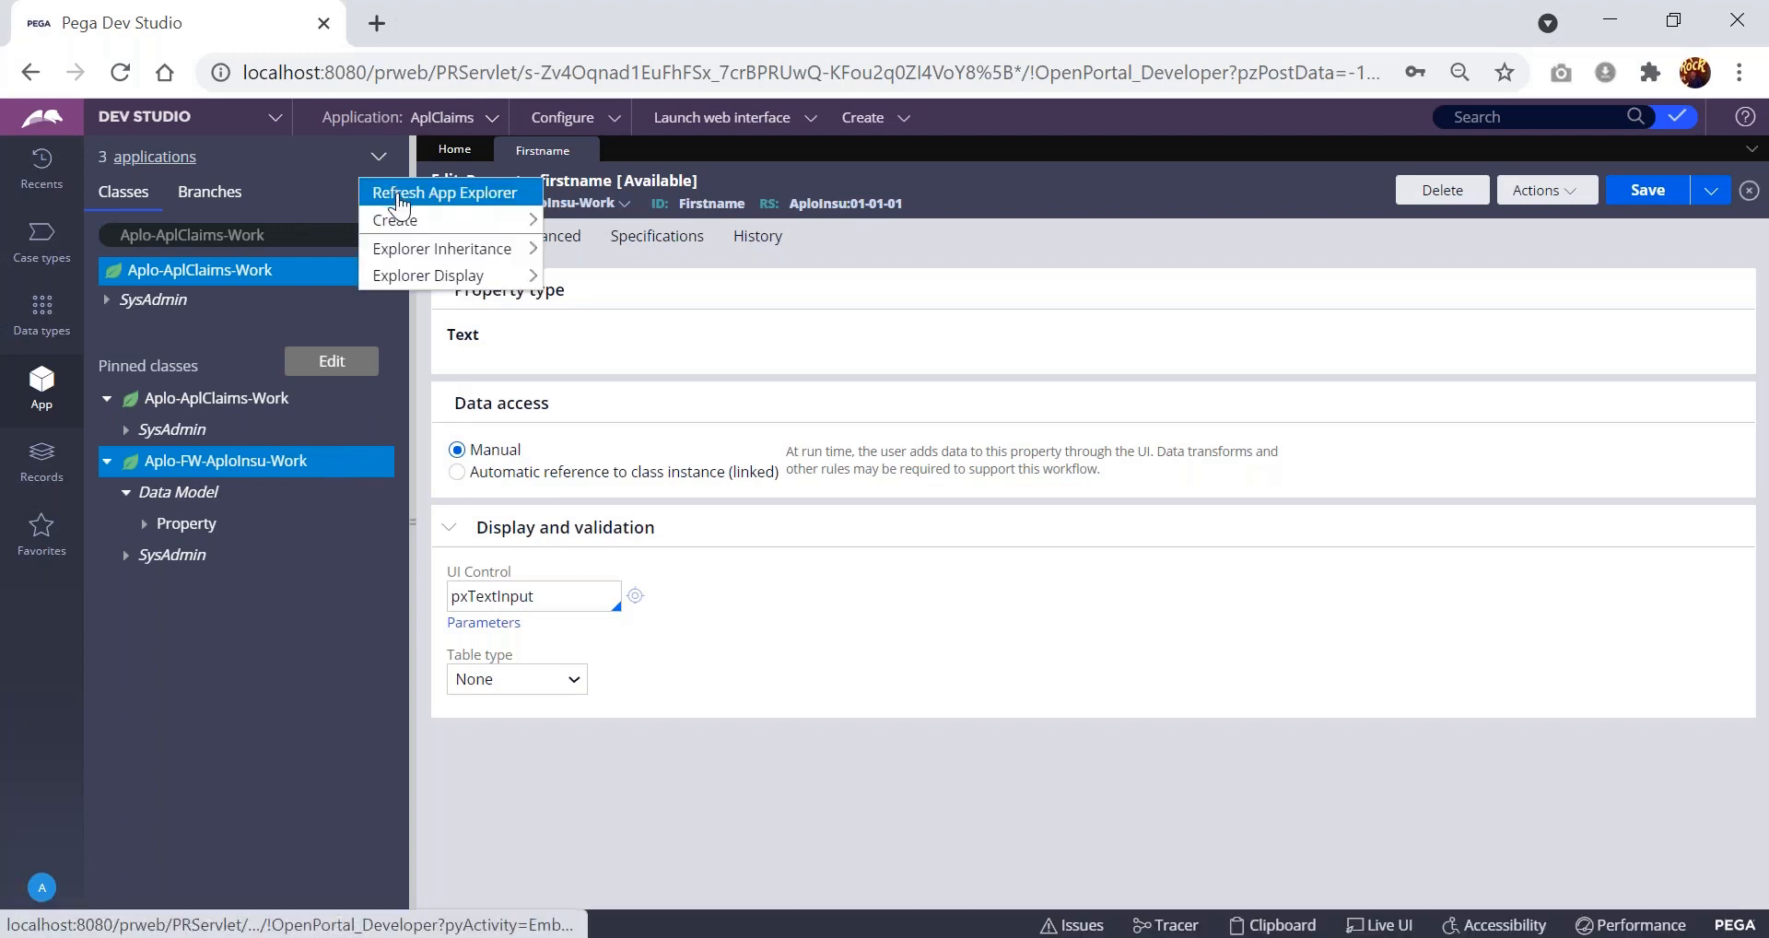
{"action": "left_click", "coordinate": [398, 187]}
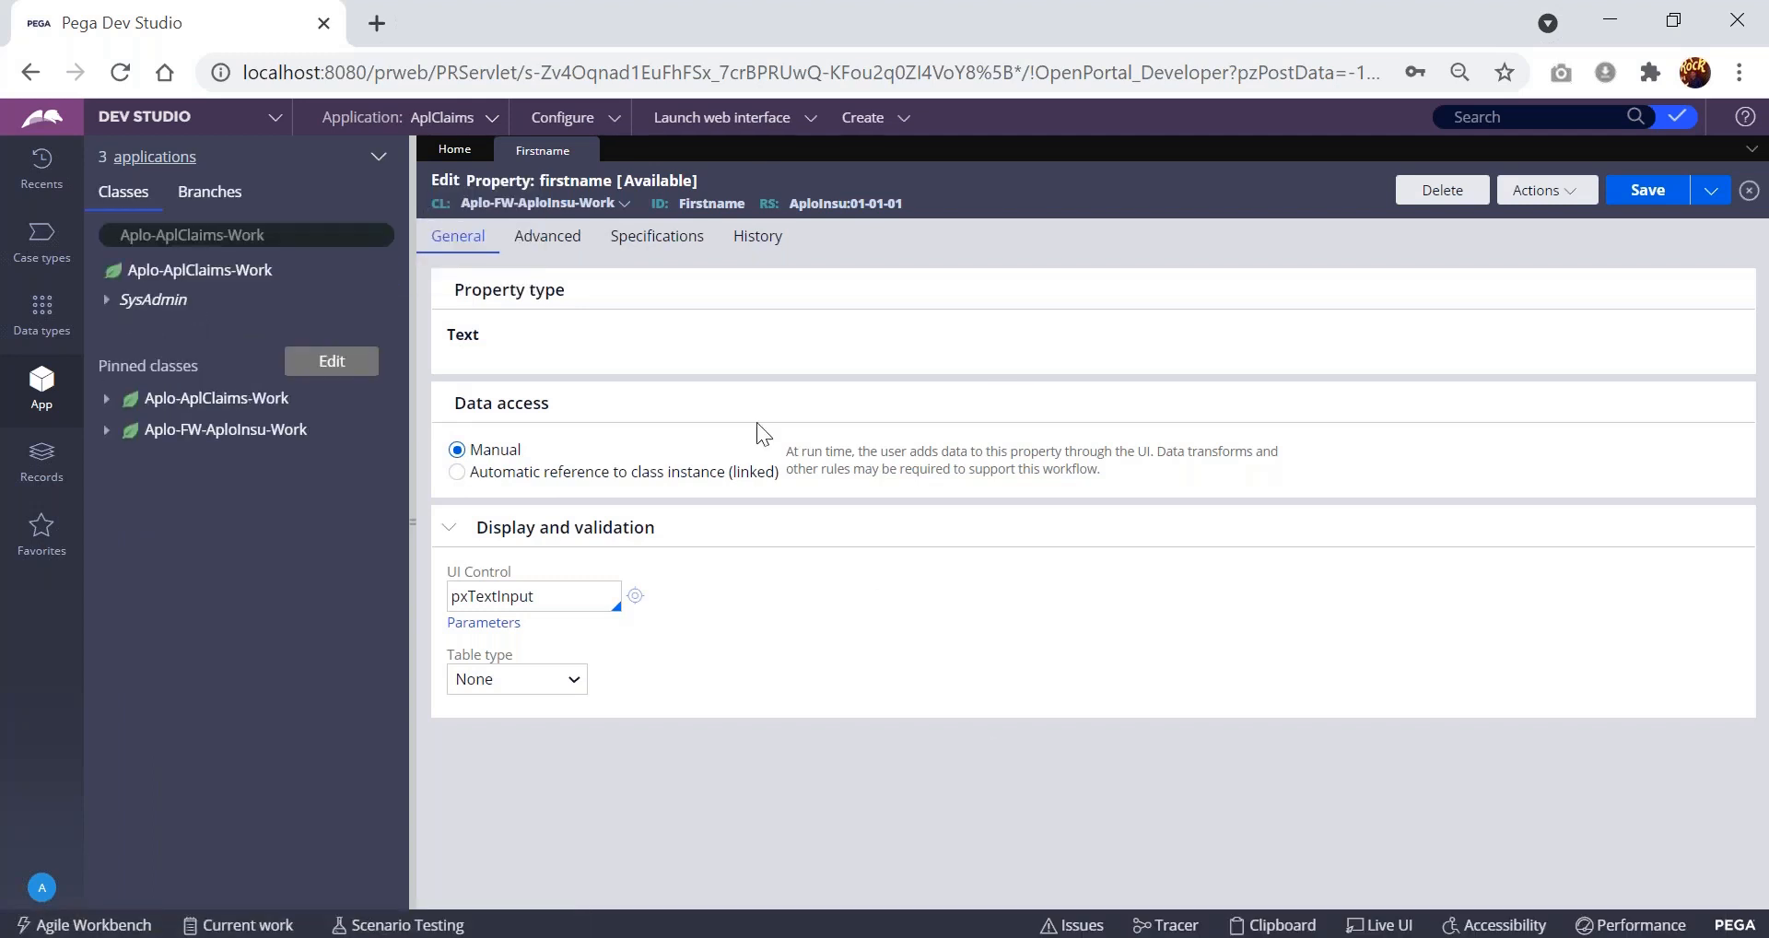
{"action": "left_click", "coordinate": [107, 430]}
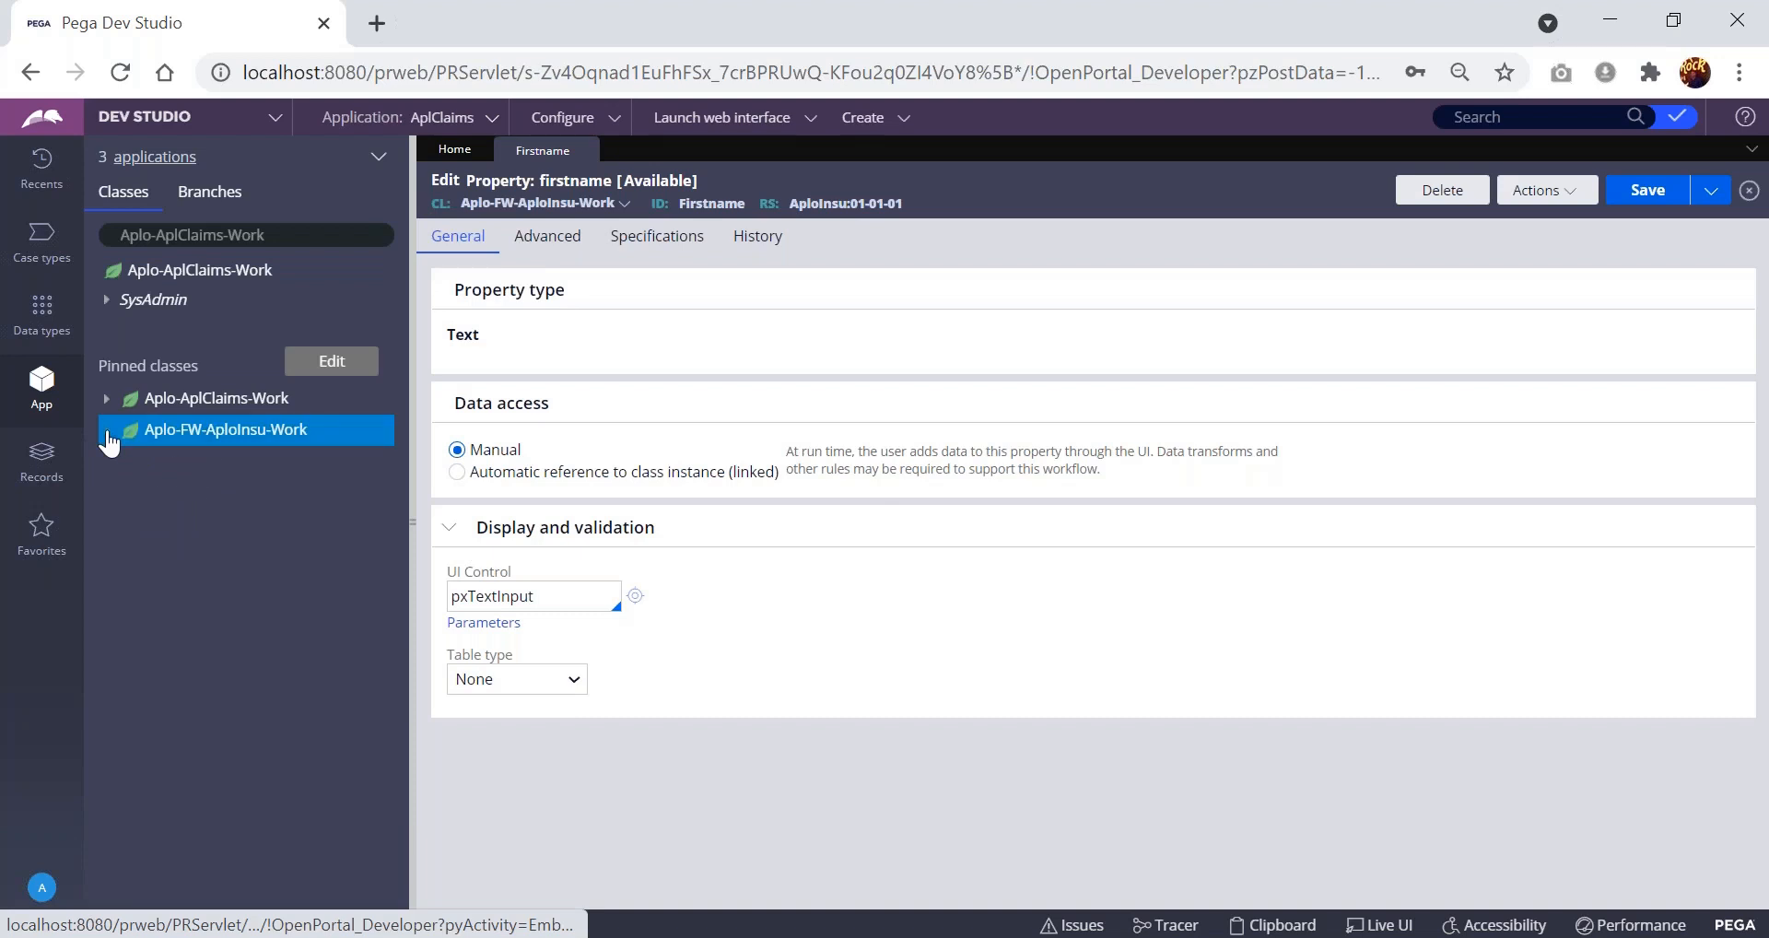
{"action": "left_click", "coordinate": [126, 462]}
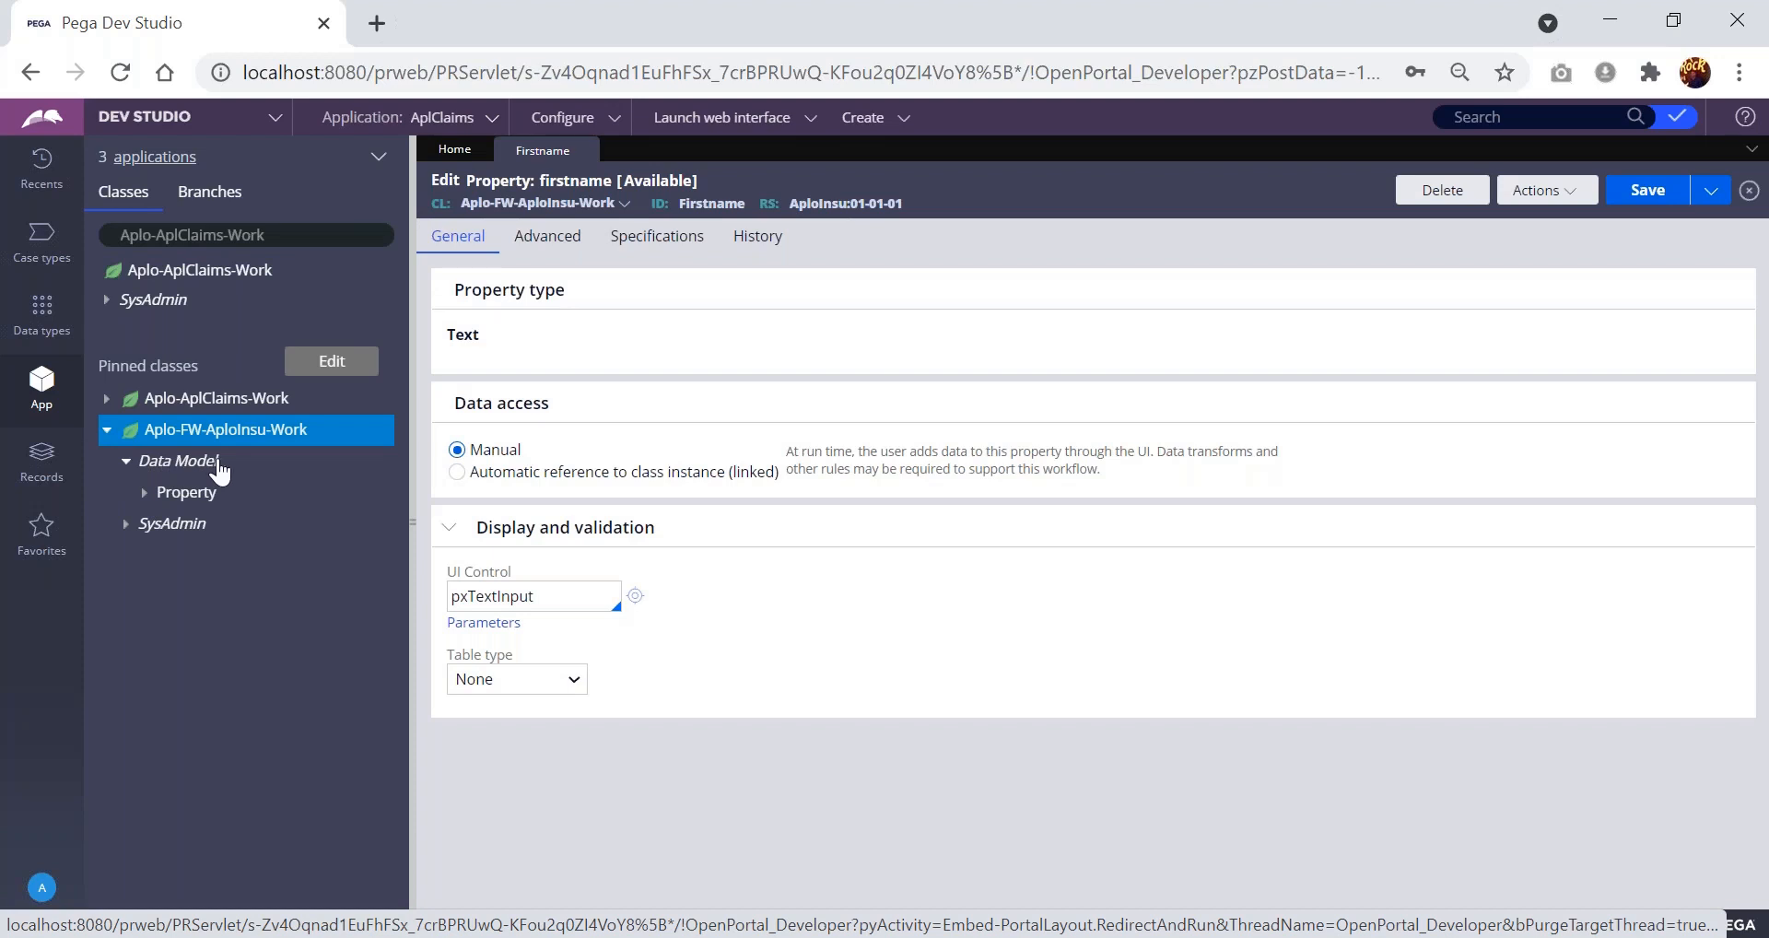
{"action": "left_click", "coordinate": [107, 398]}
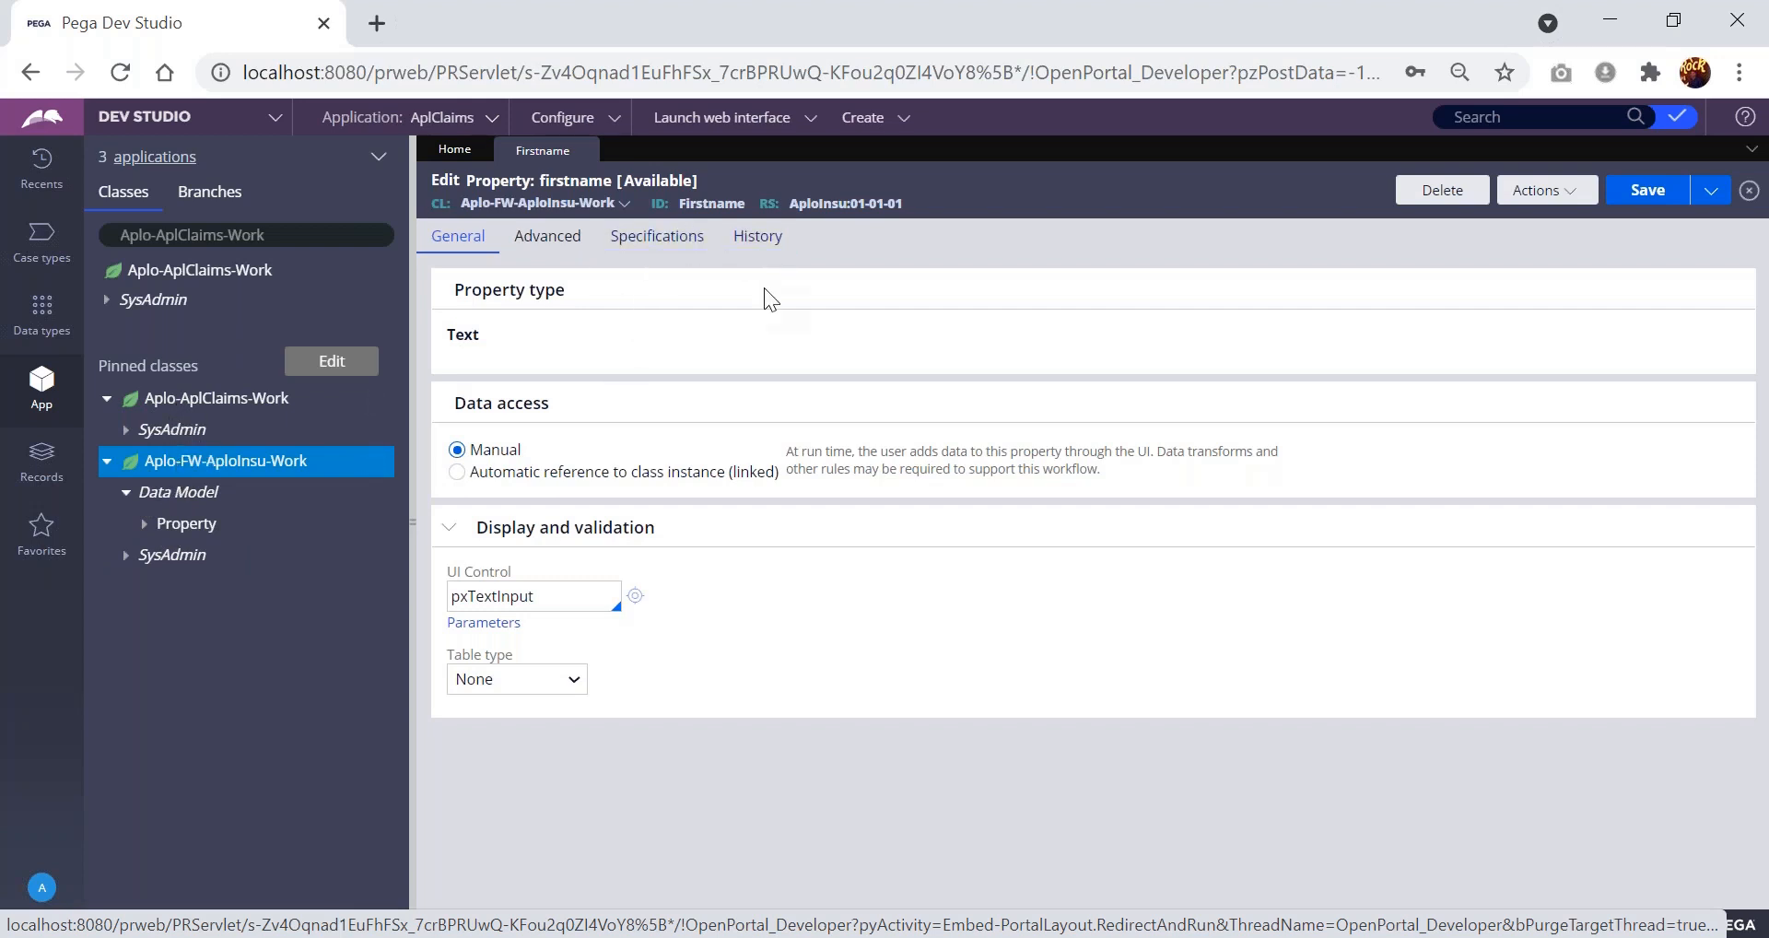
{"action": "left_click", "coordinate": [145, 532]}
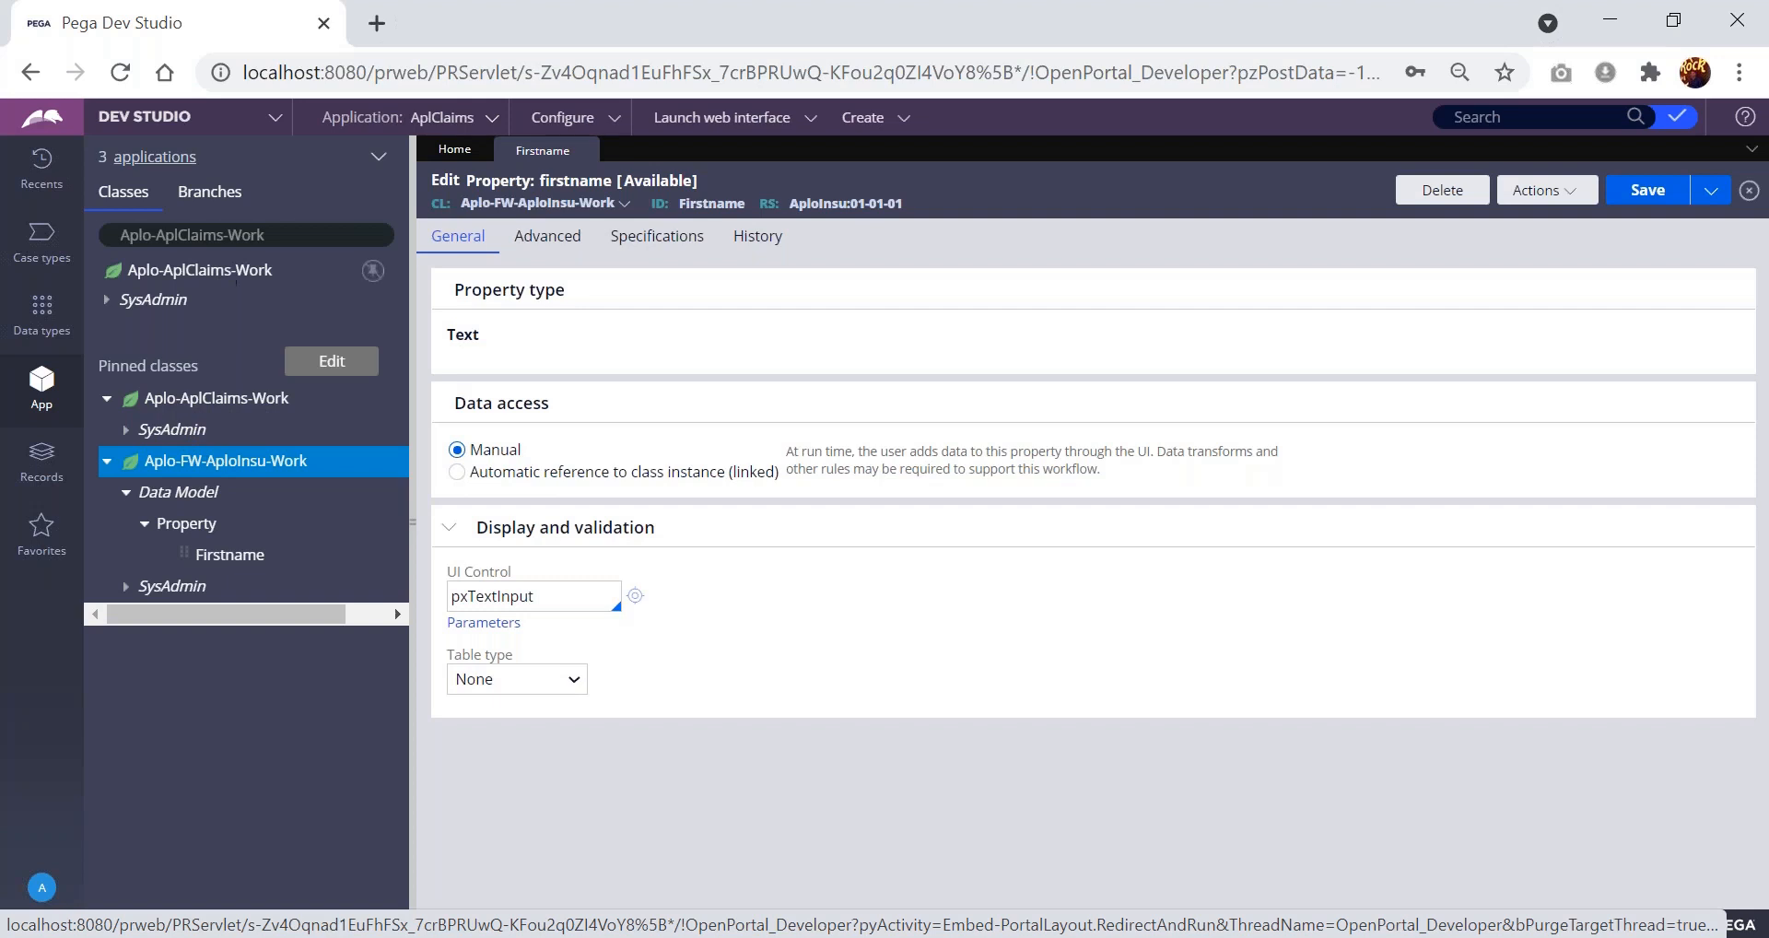
- Collapse both pinned classes and view the definition of Aplo-AplClaims-Work, closing it again
{"action": "left_click_drag", "start_coordinate": [282, 235], "coordinate": [166, 238]}
{"action": "left_click", "coordinate": [285, 235]}
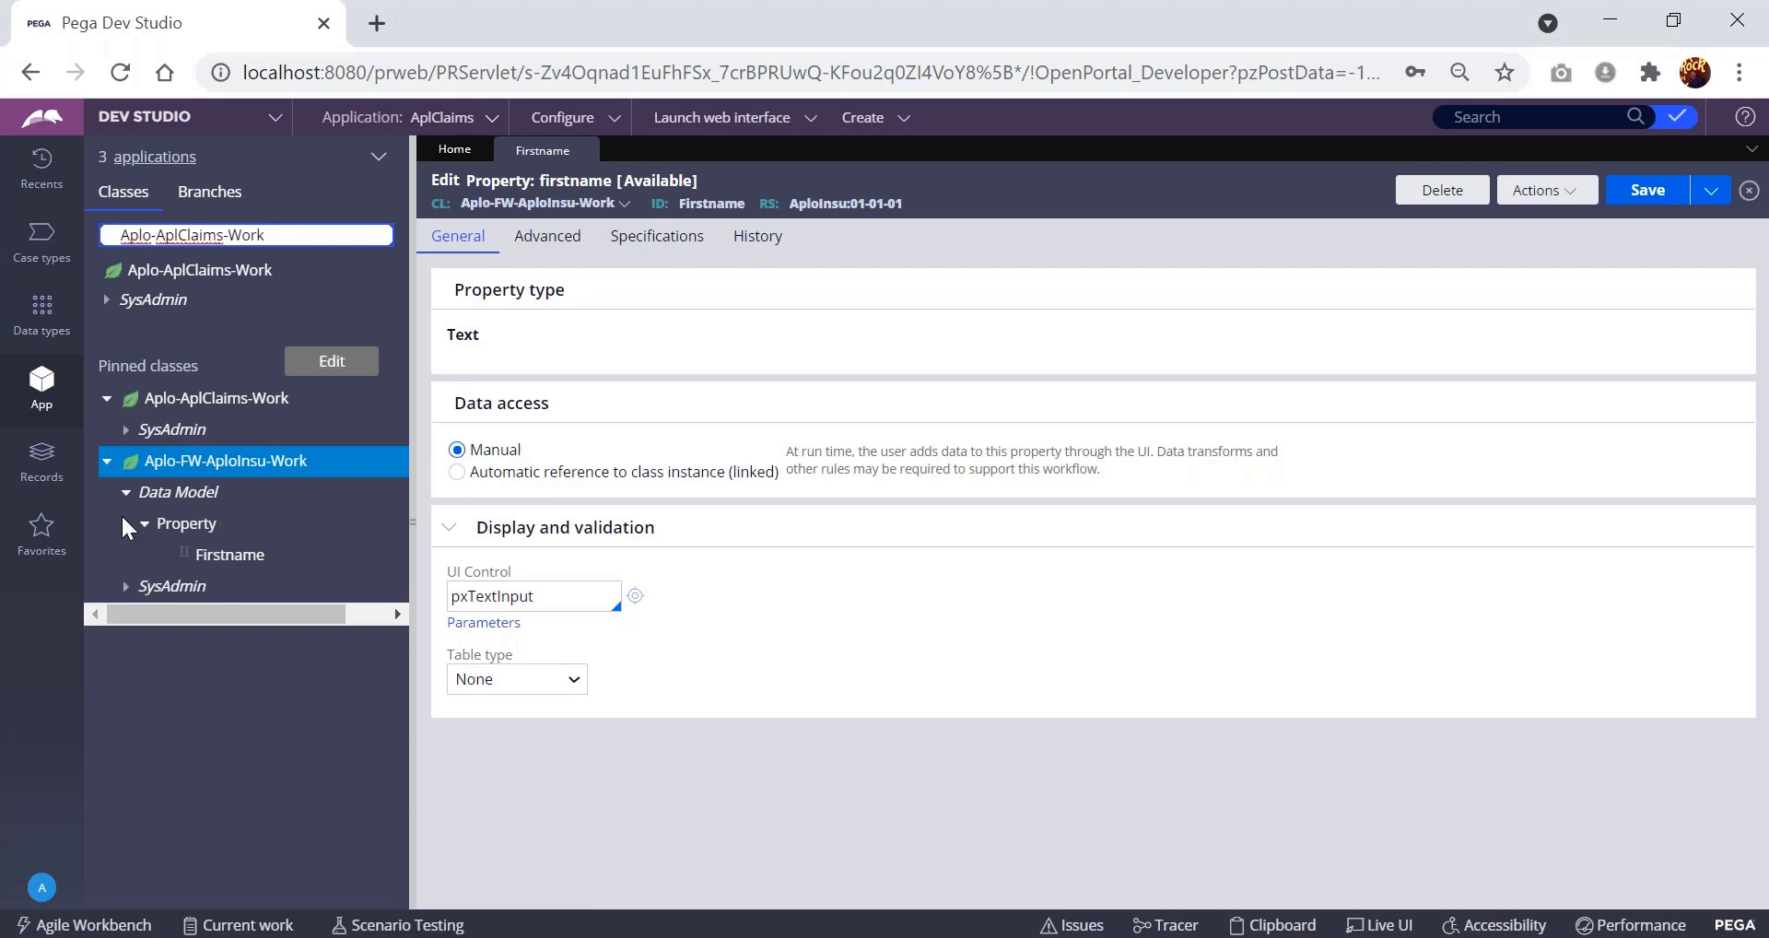
{"action": "left_click", "coordinate": [106, 460]}
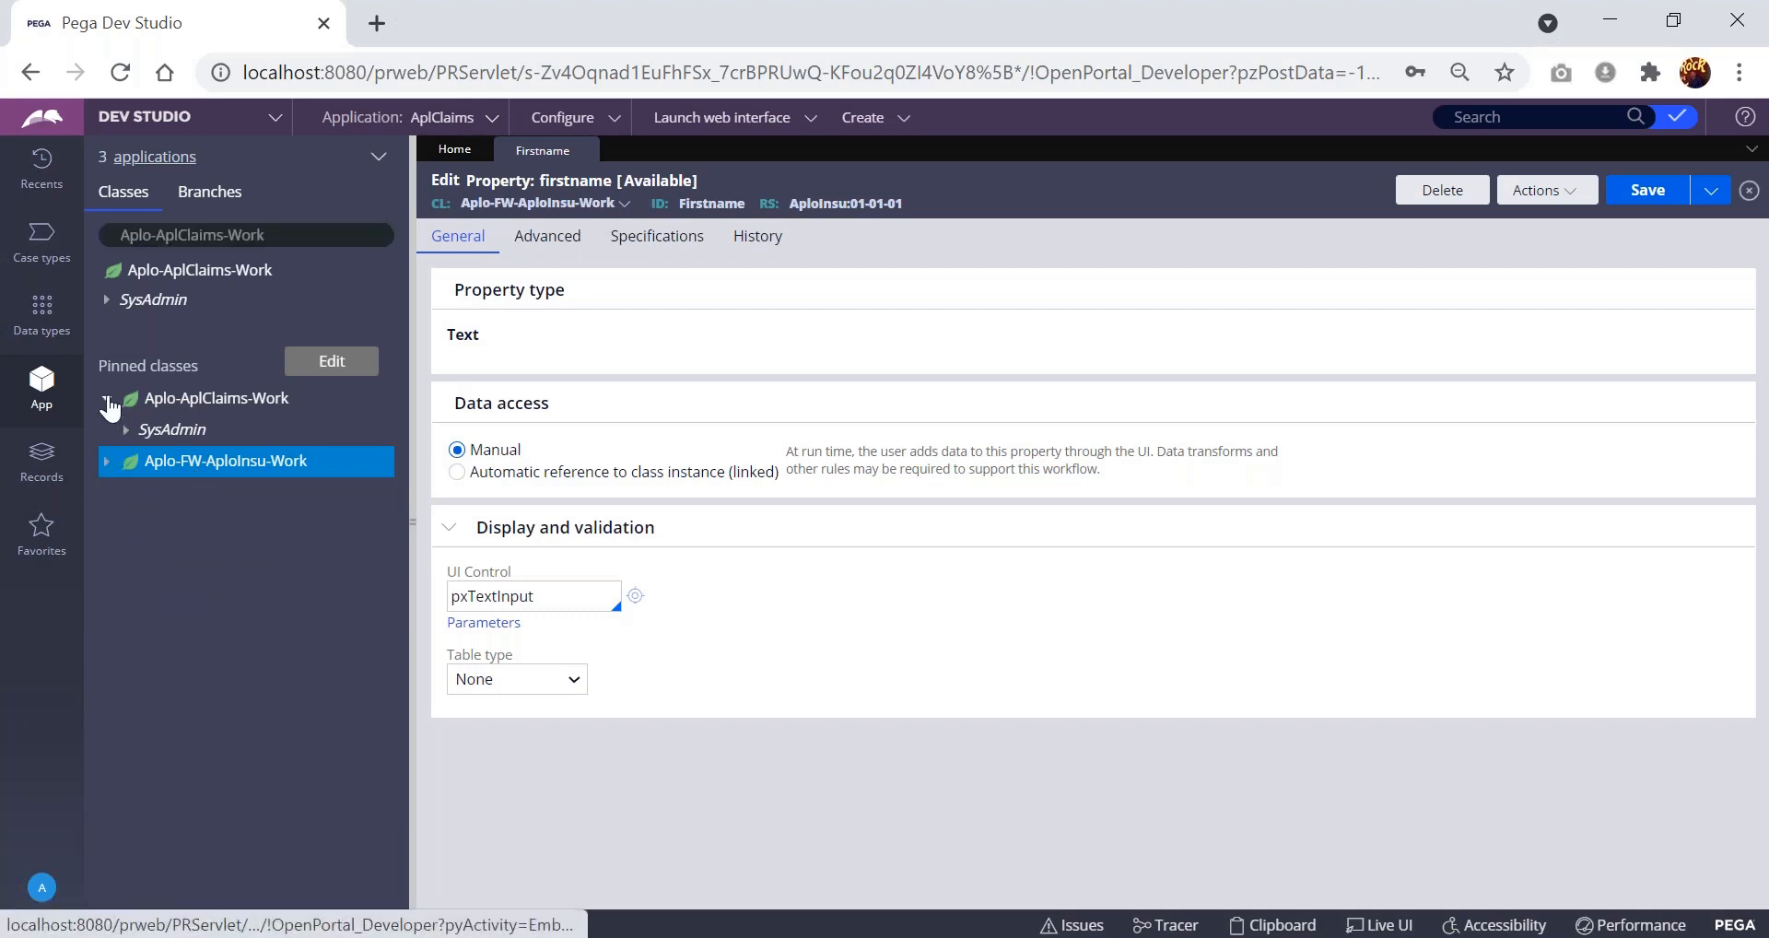
{"action": "left_click", "coordinate": [107, 402]}
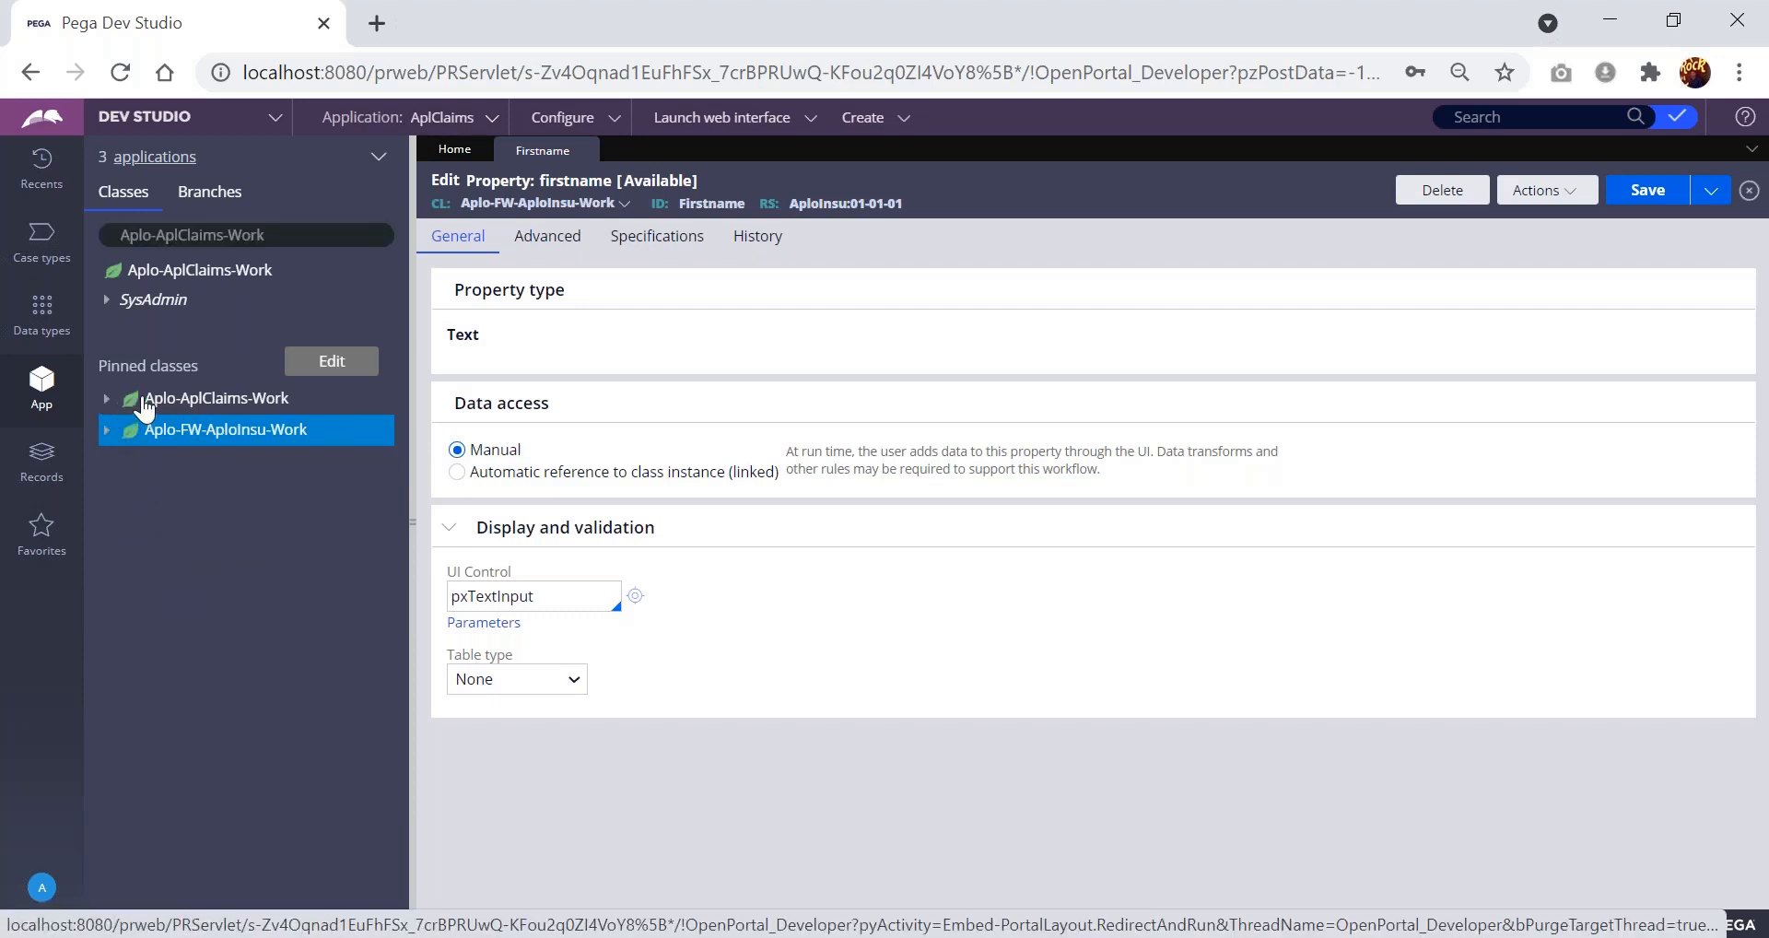
{"action": "left_click", "coordinate": [196, 401]}
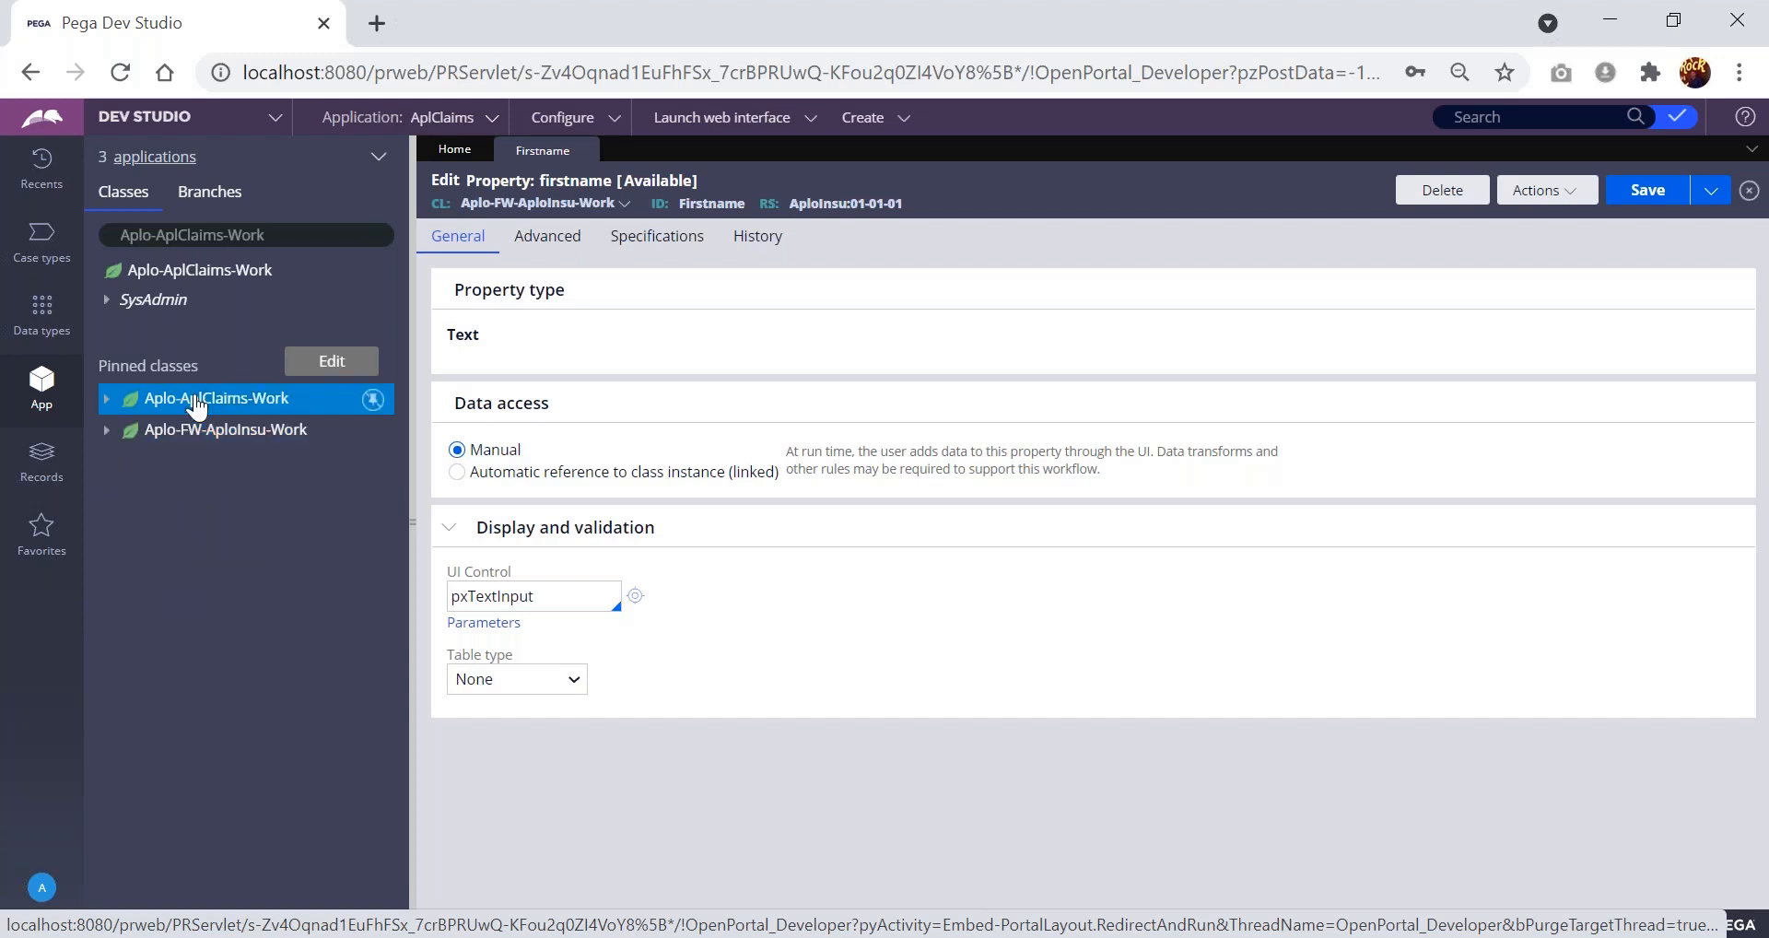
{"action": "right_click", "coordinate": [195, 405]}
{"action": "left_click", "coordinate": [147, 483]}
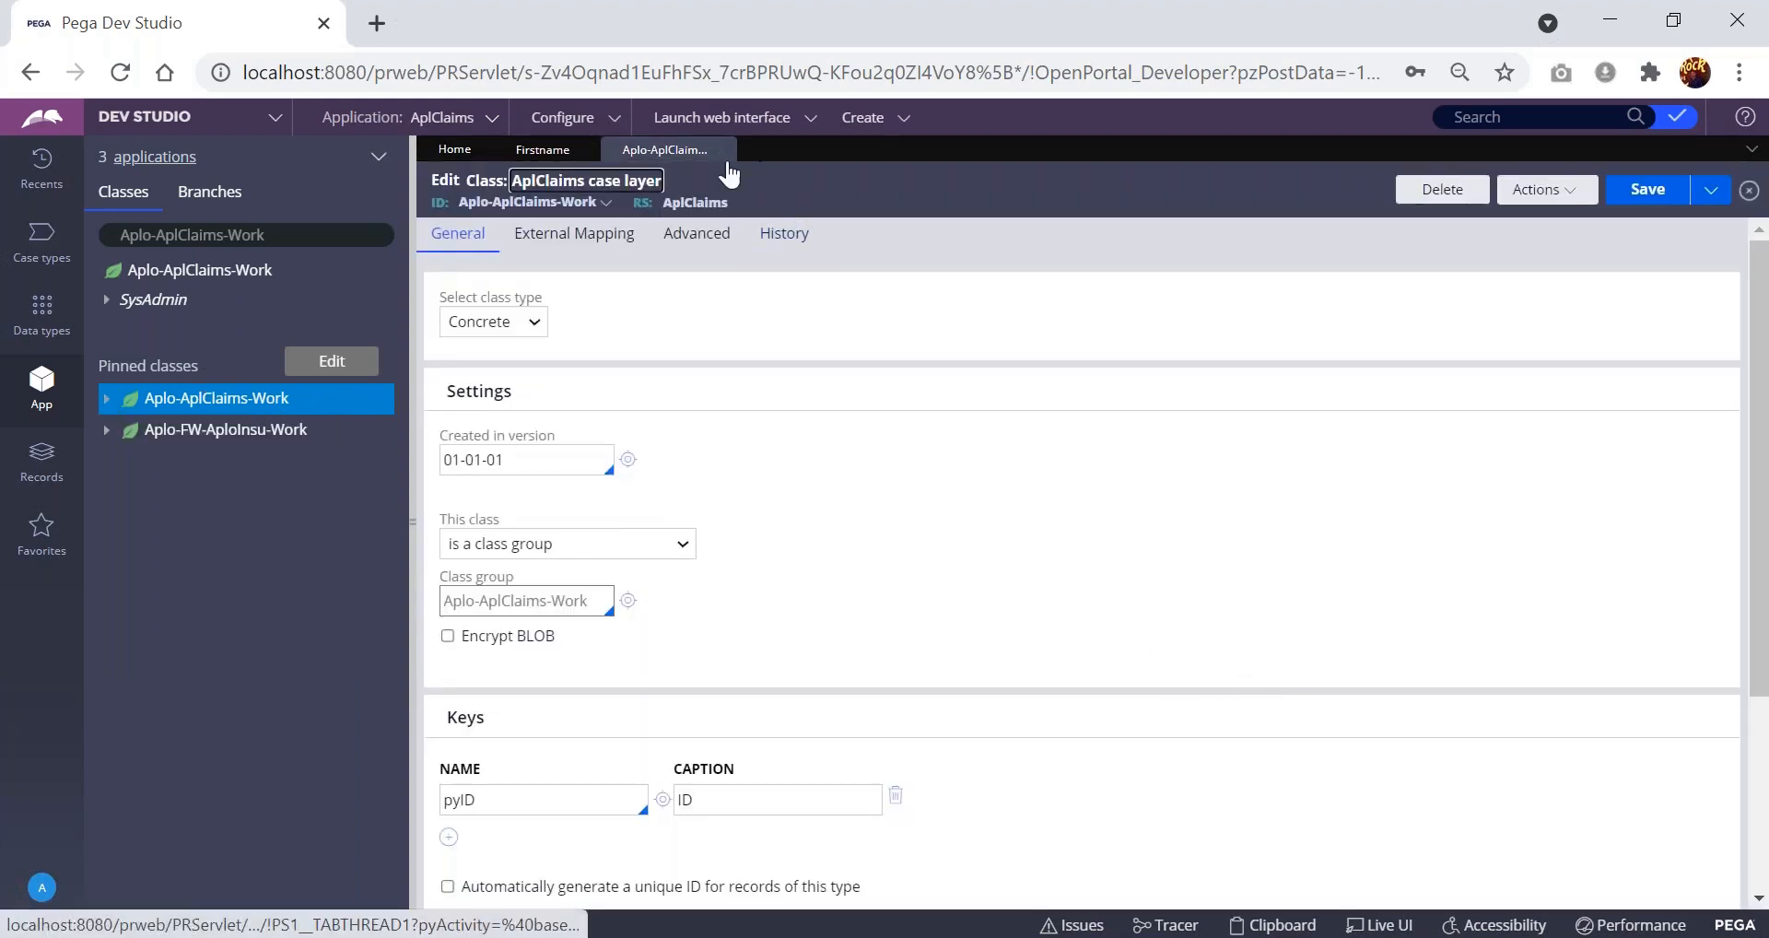
{"action": "left_click", "coordinate": [724, 150]}
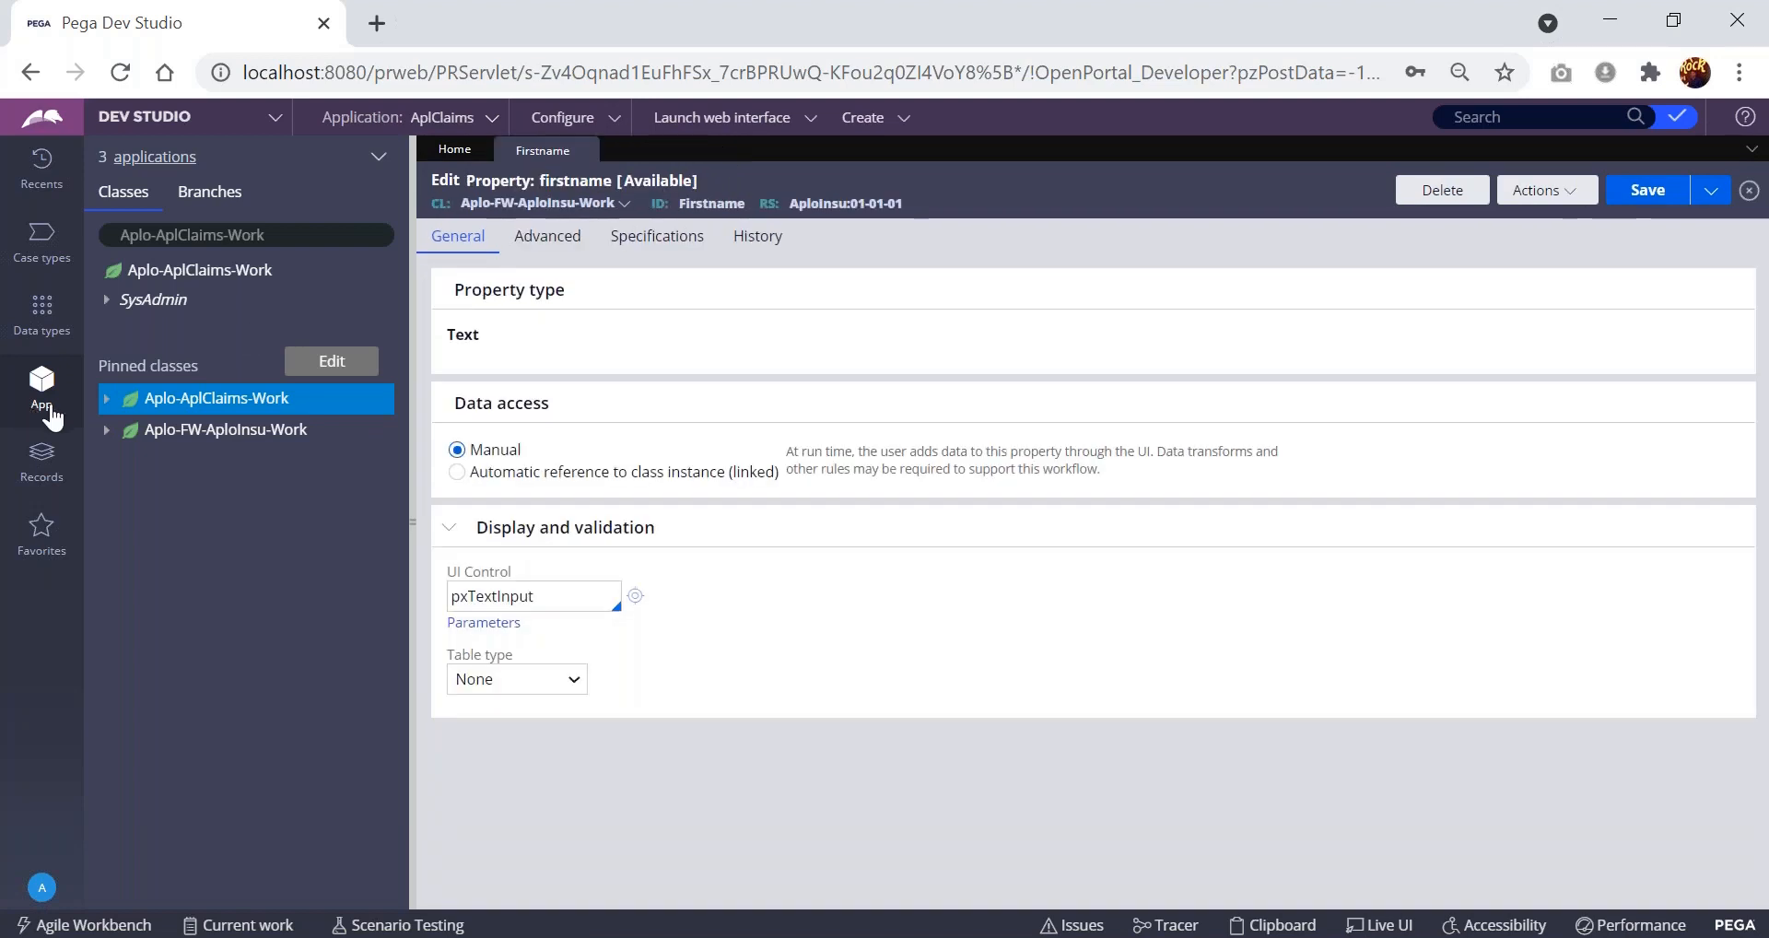
- Open the Aplo-AplClaims-Work class rule from its SysAdmin category and review its general settings
{"action": "left_click", "coordinate": [107, 400]}
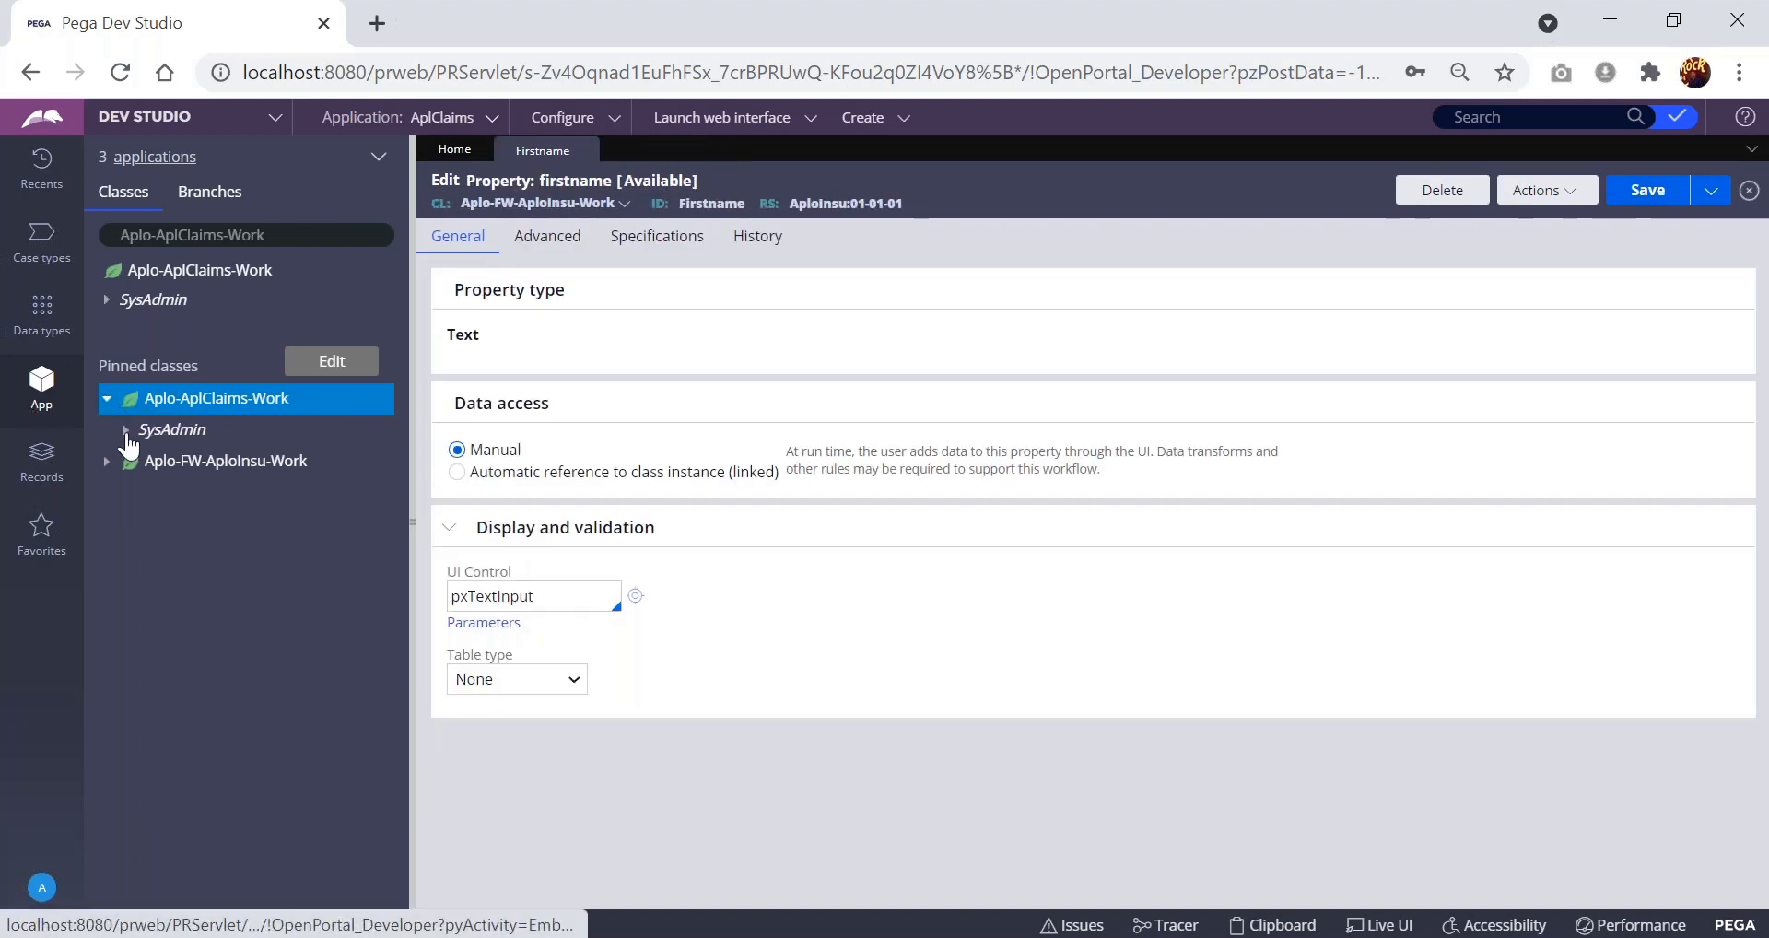
{"action": "left_click", "coordinate": [125, 430]}
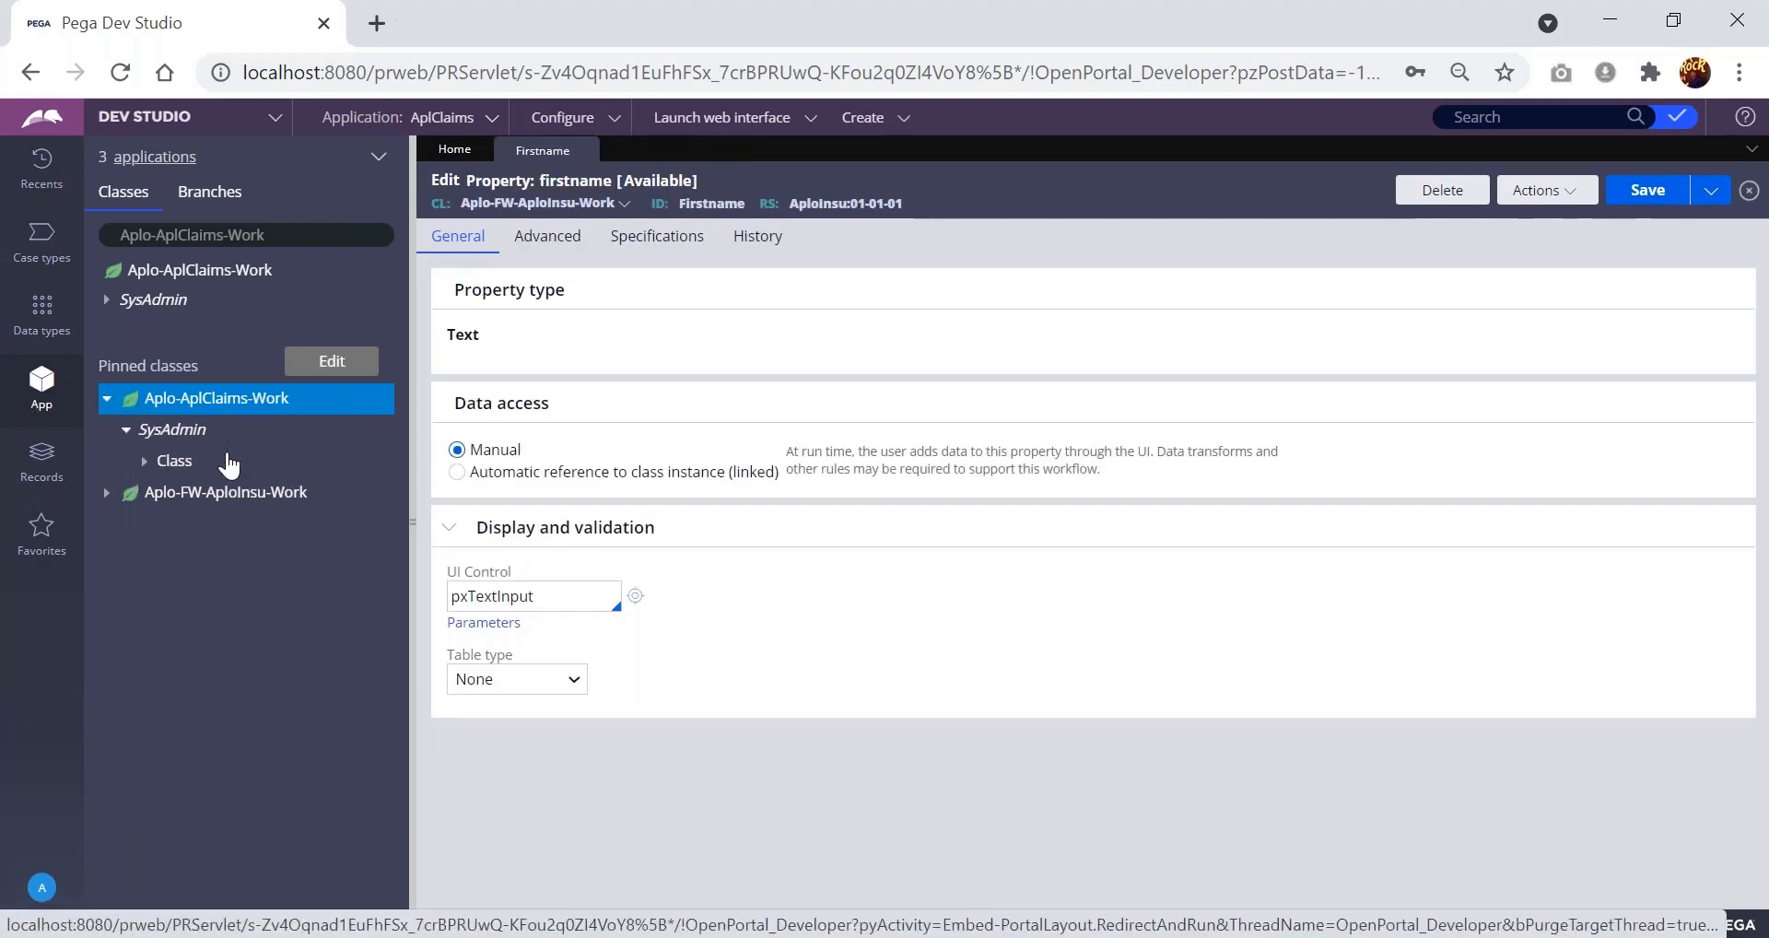
{"action": "left_click", "coordinate": [145, 460]}
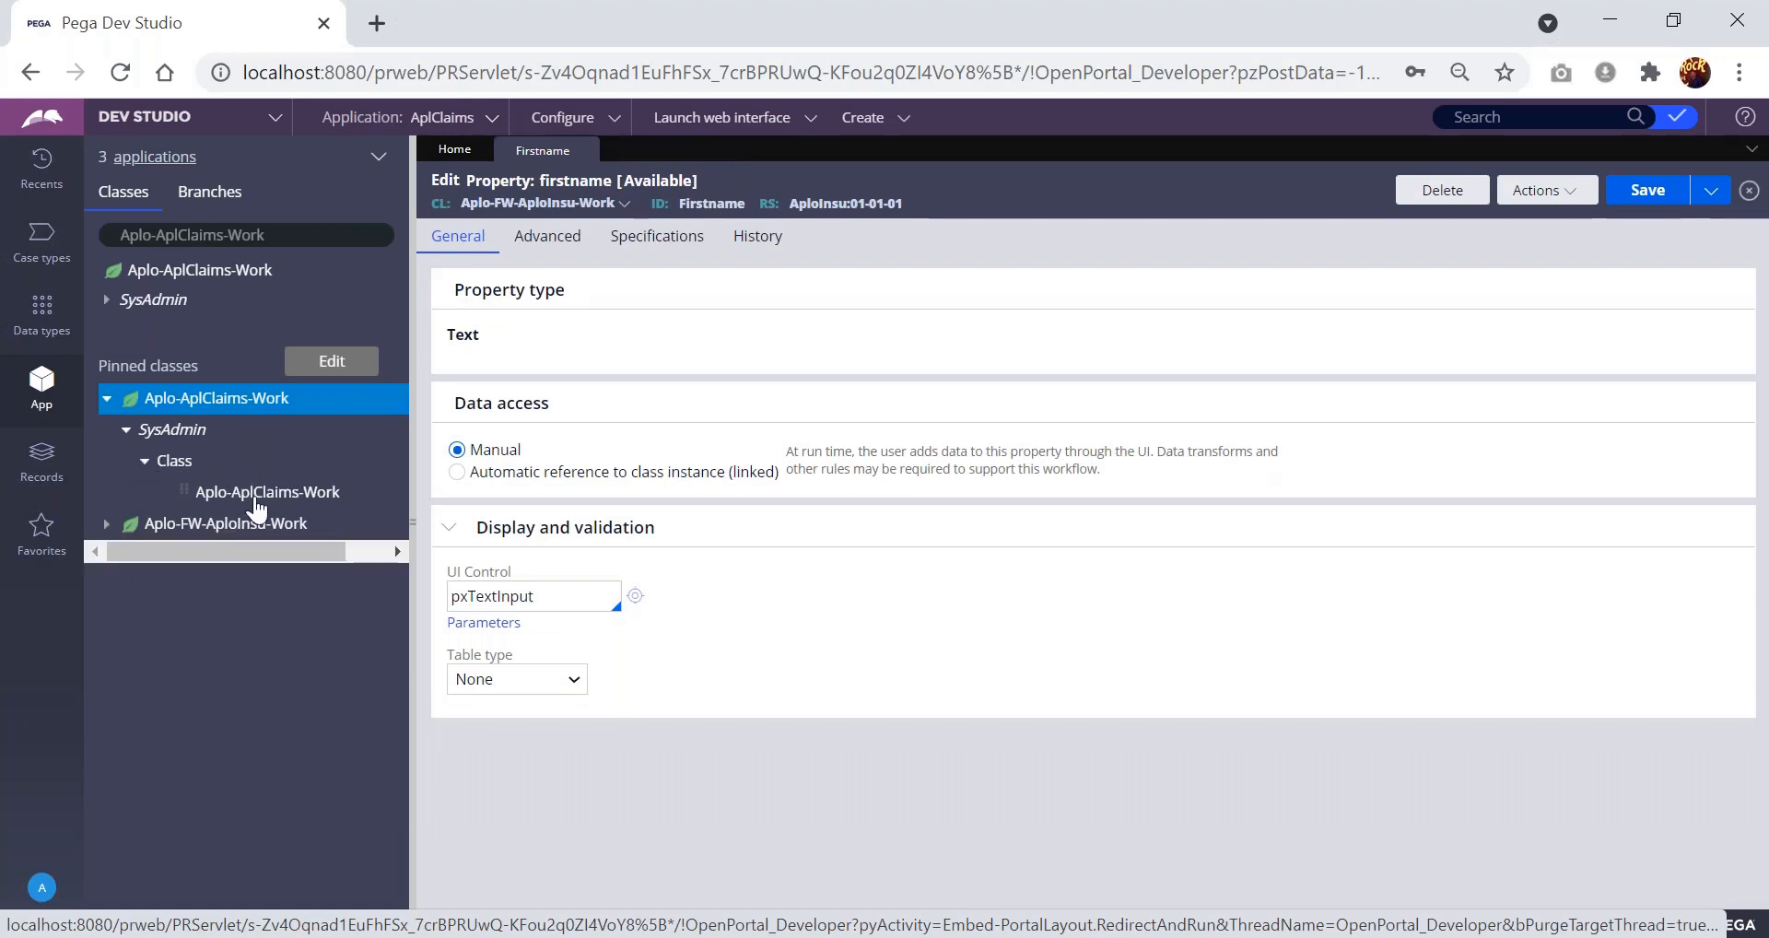
{"action": "left_click", "coordinate": [250, 494]}
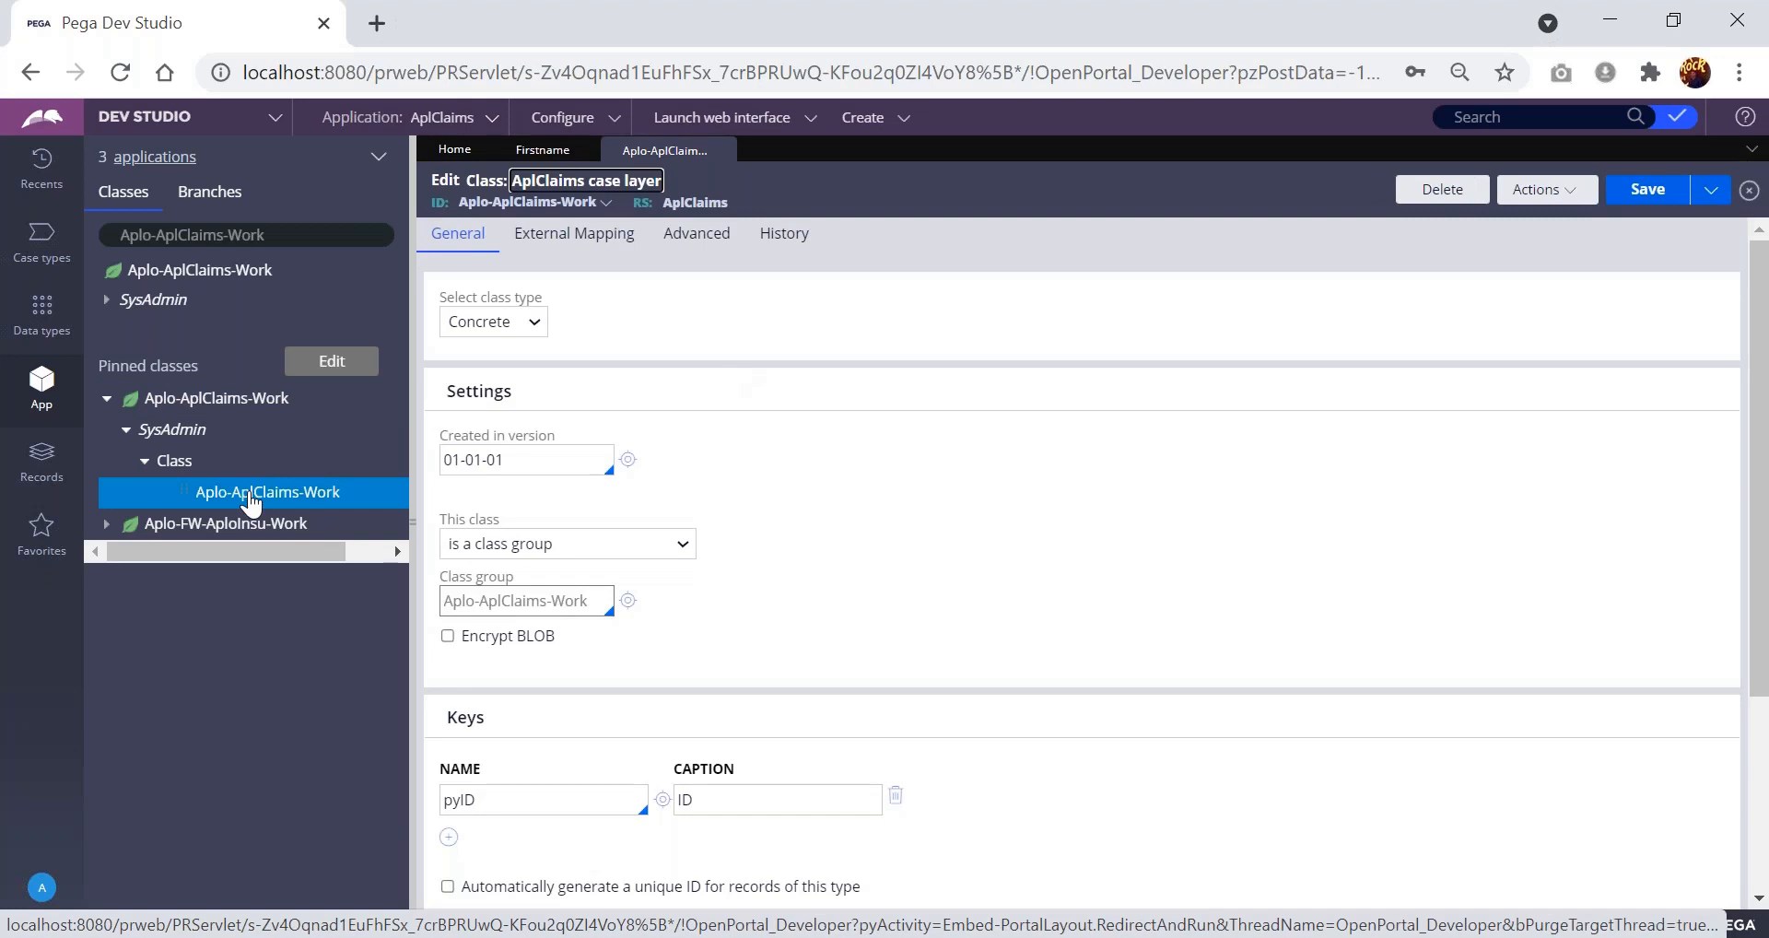
{"action": "right_click", "coordinate": [177, 403]}
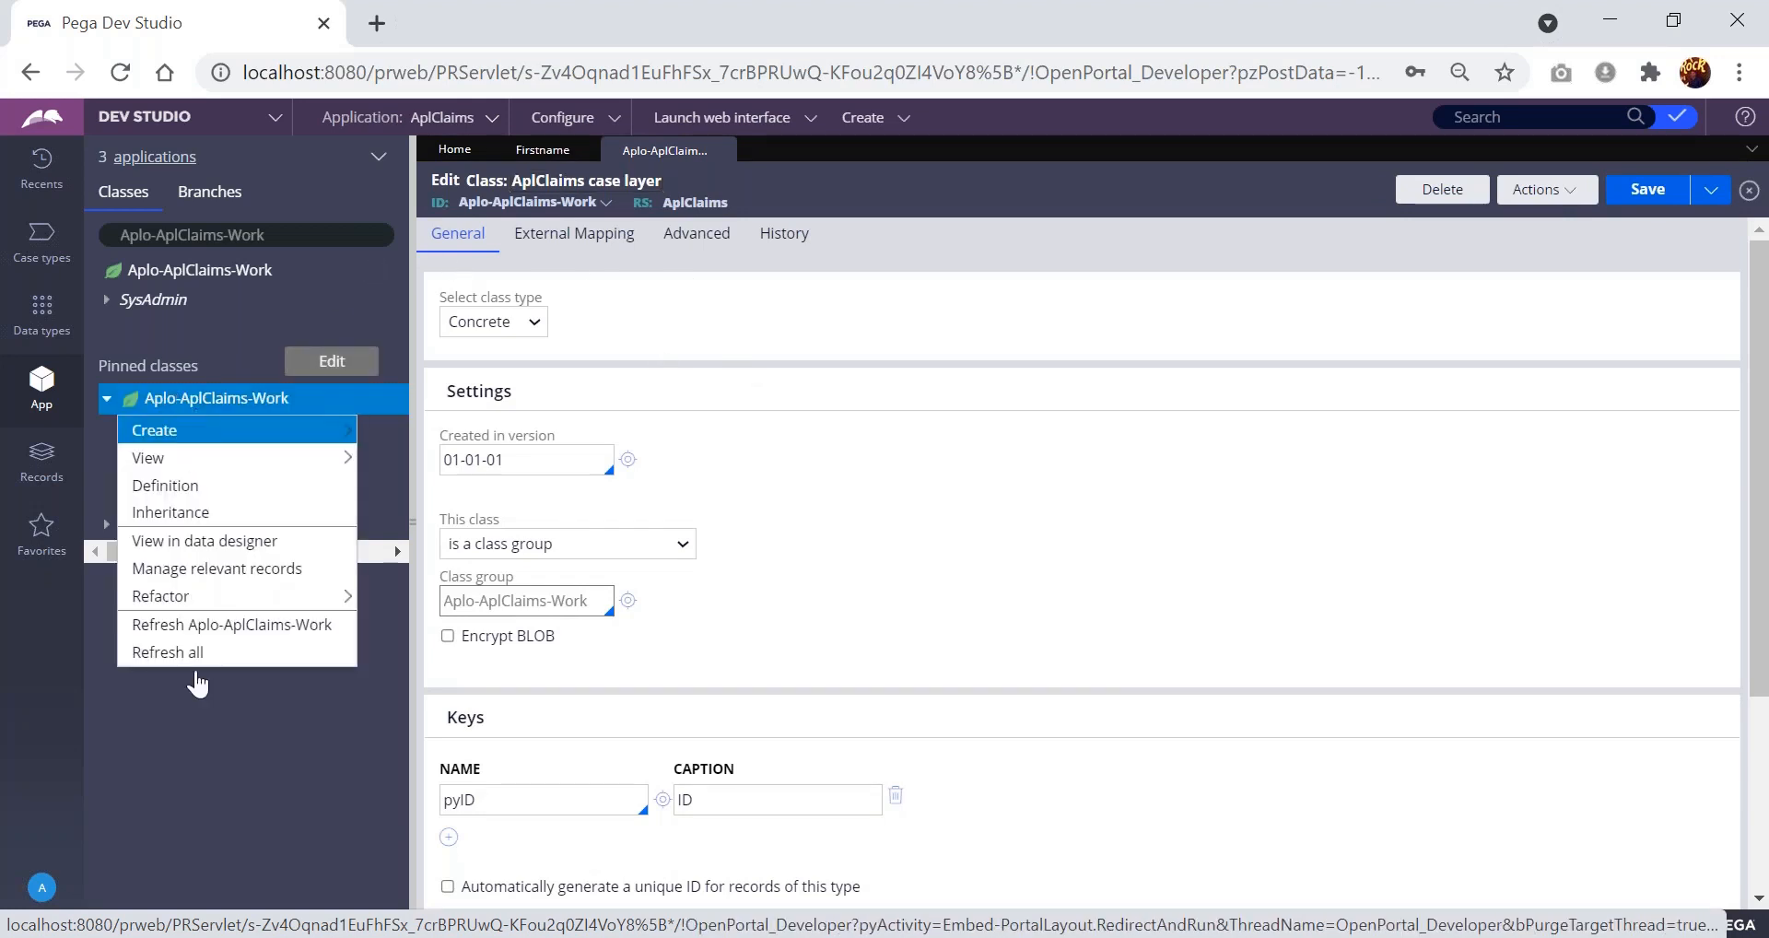
{"action": "left_click", "coordinate": [190, 779]}
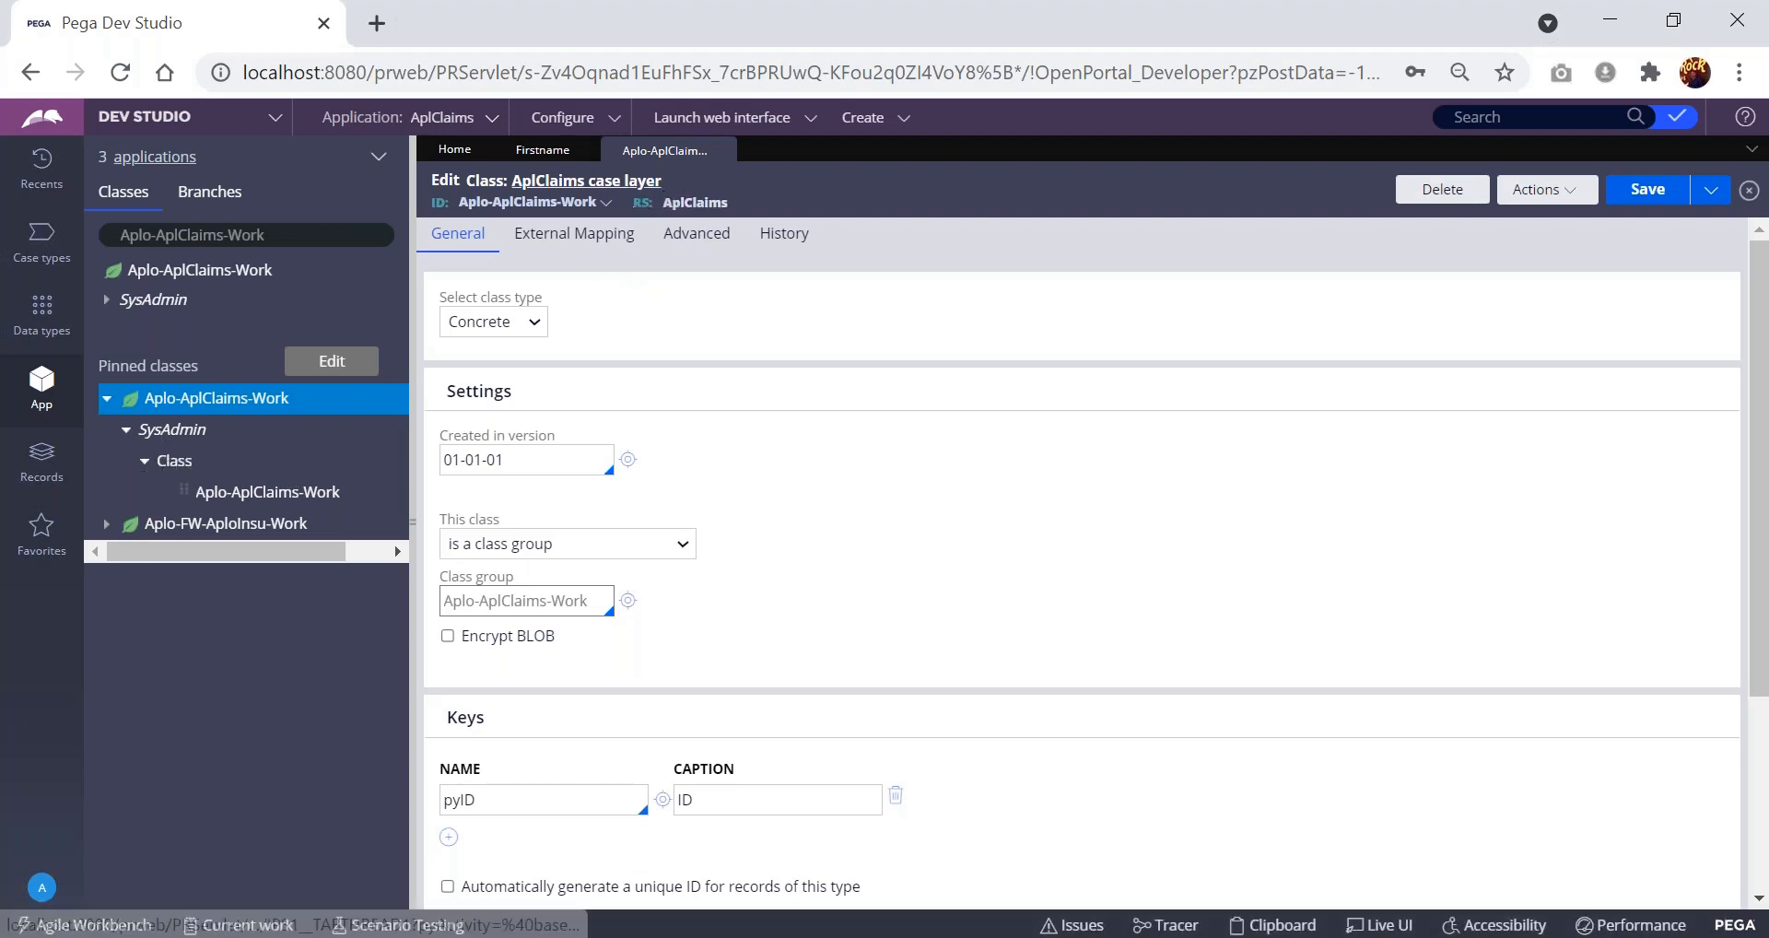
{"action": "scroll", "coordinate": [1004, 825], "scroll_direction": "down", "scroll_amount": 3}
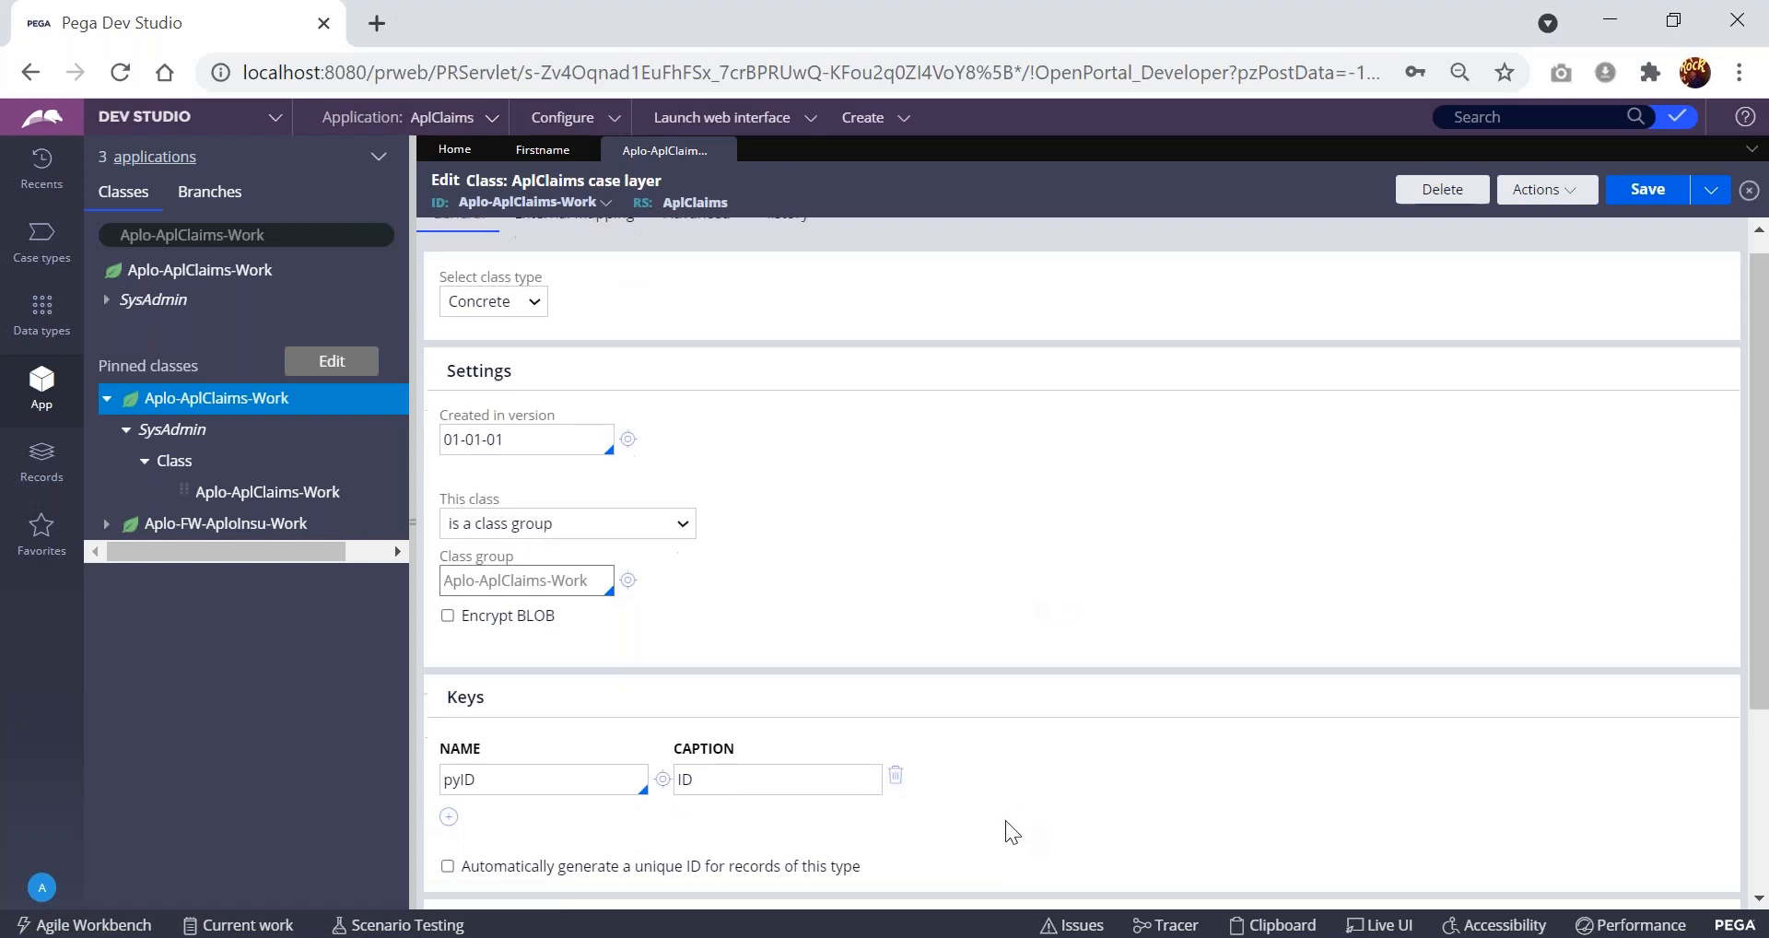
{"action": "scroll", "coordinate": [1004, 825], "scroll_direction": "up", "scroll_amount": 3}
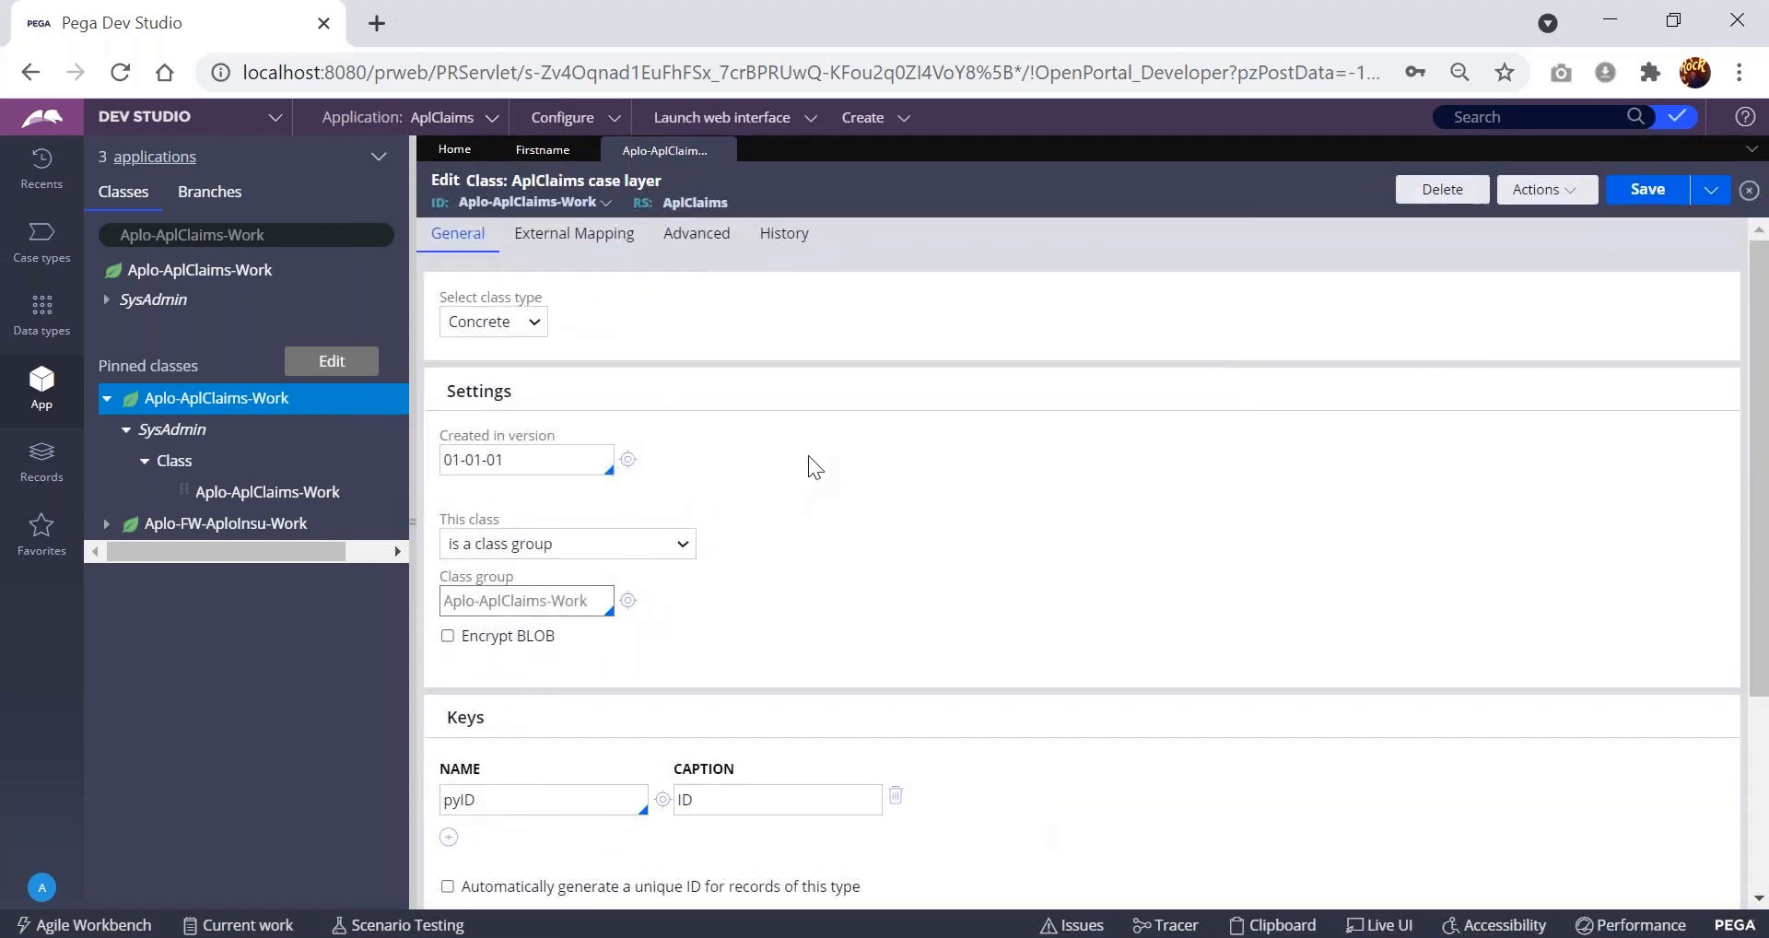
- Expand Aplo-FW-AploInsu-Work instead of Aplo-AplClaims-Work in the pinned classes, and close the class rule to return to firstname
{"action": "left_click", "coordinate": [107, 402]}
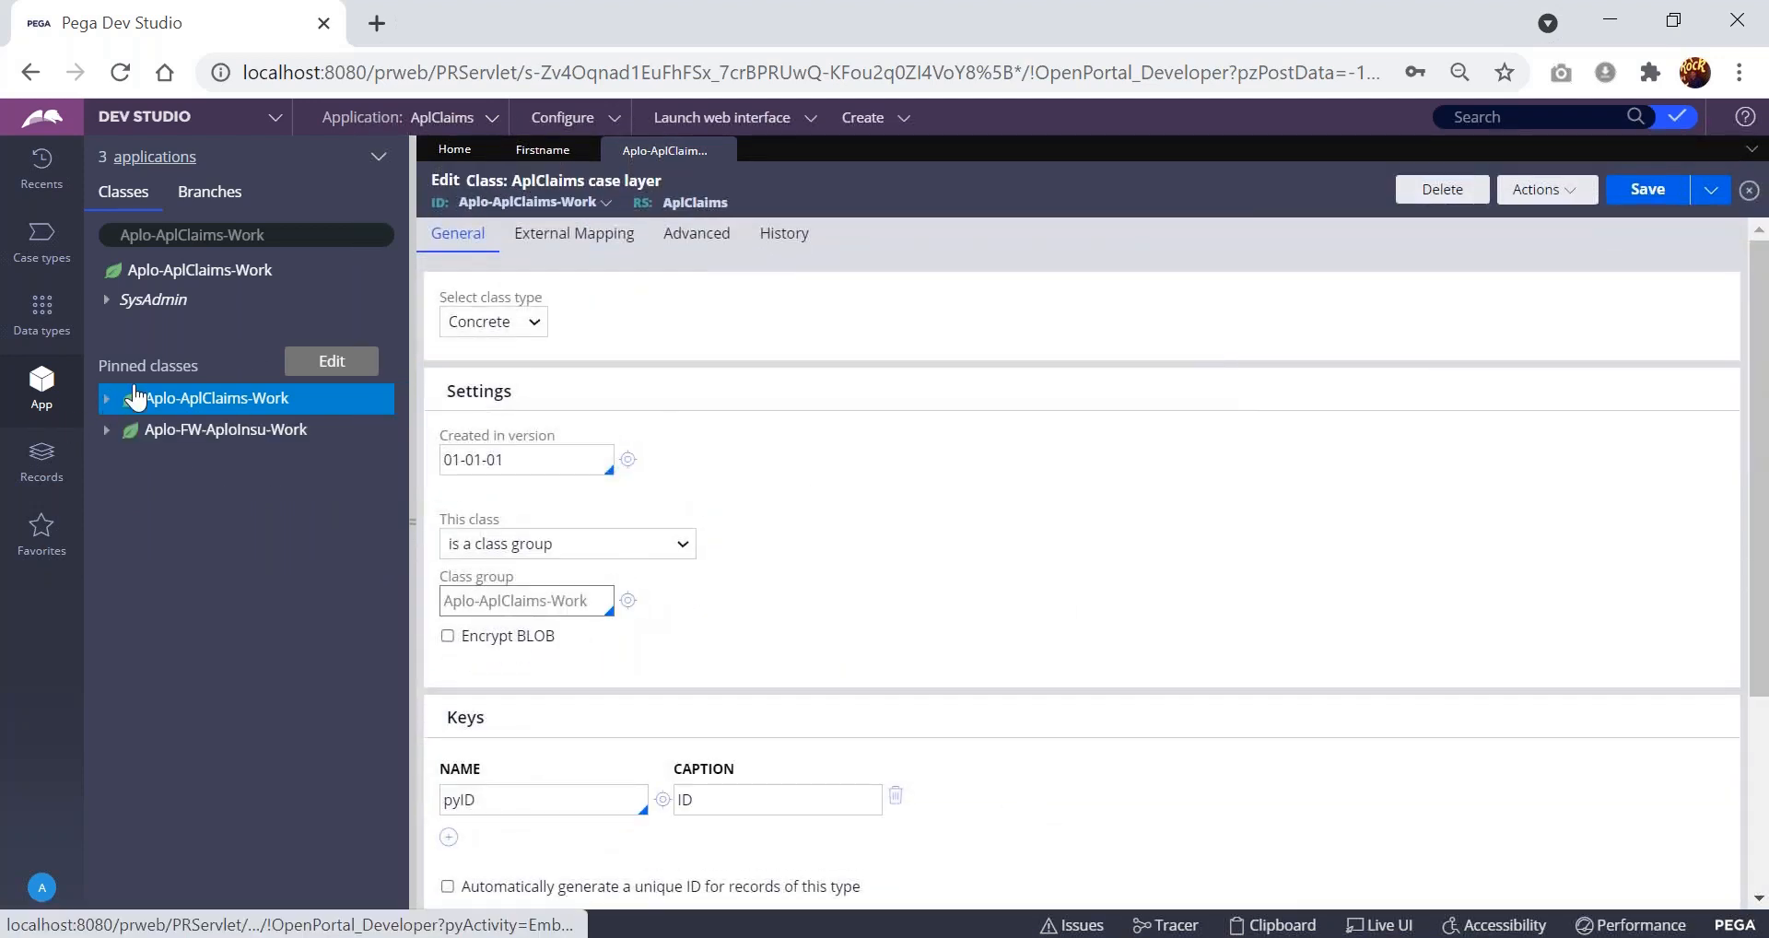
{"action": "left_click", "coordinate": [108, 431]}
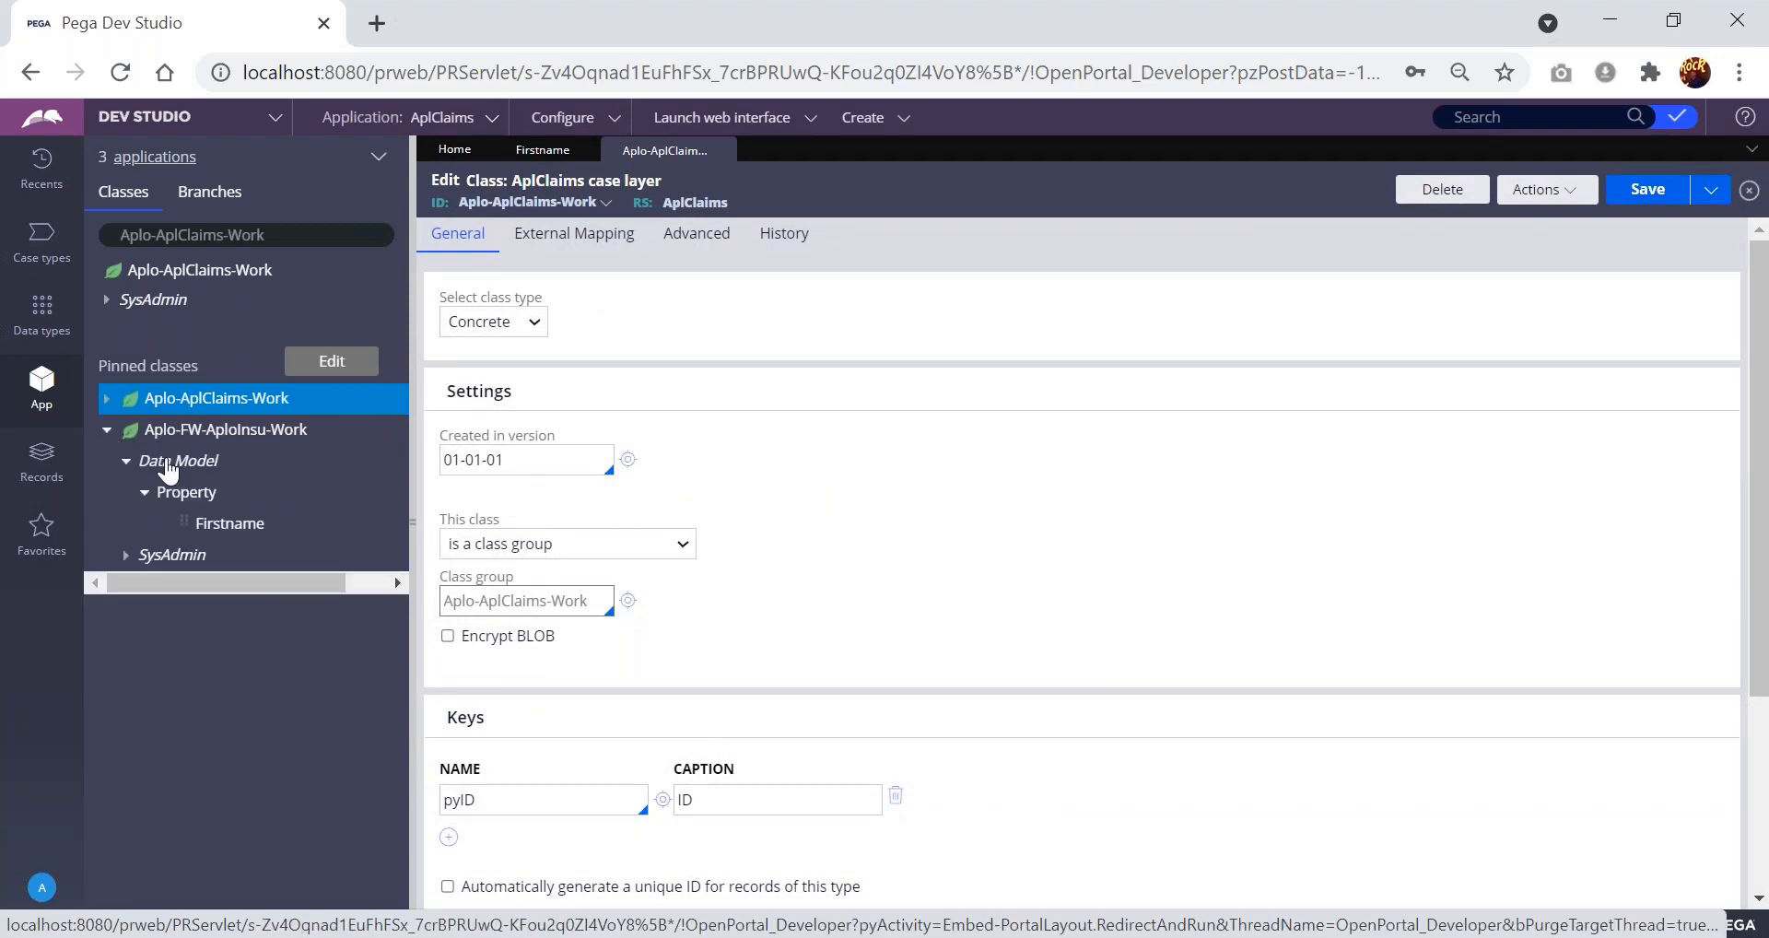
{"action": "left_click", "coordinate": [146, 493]}
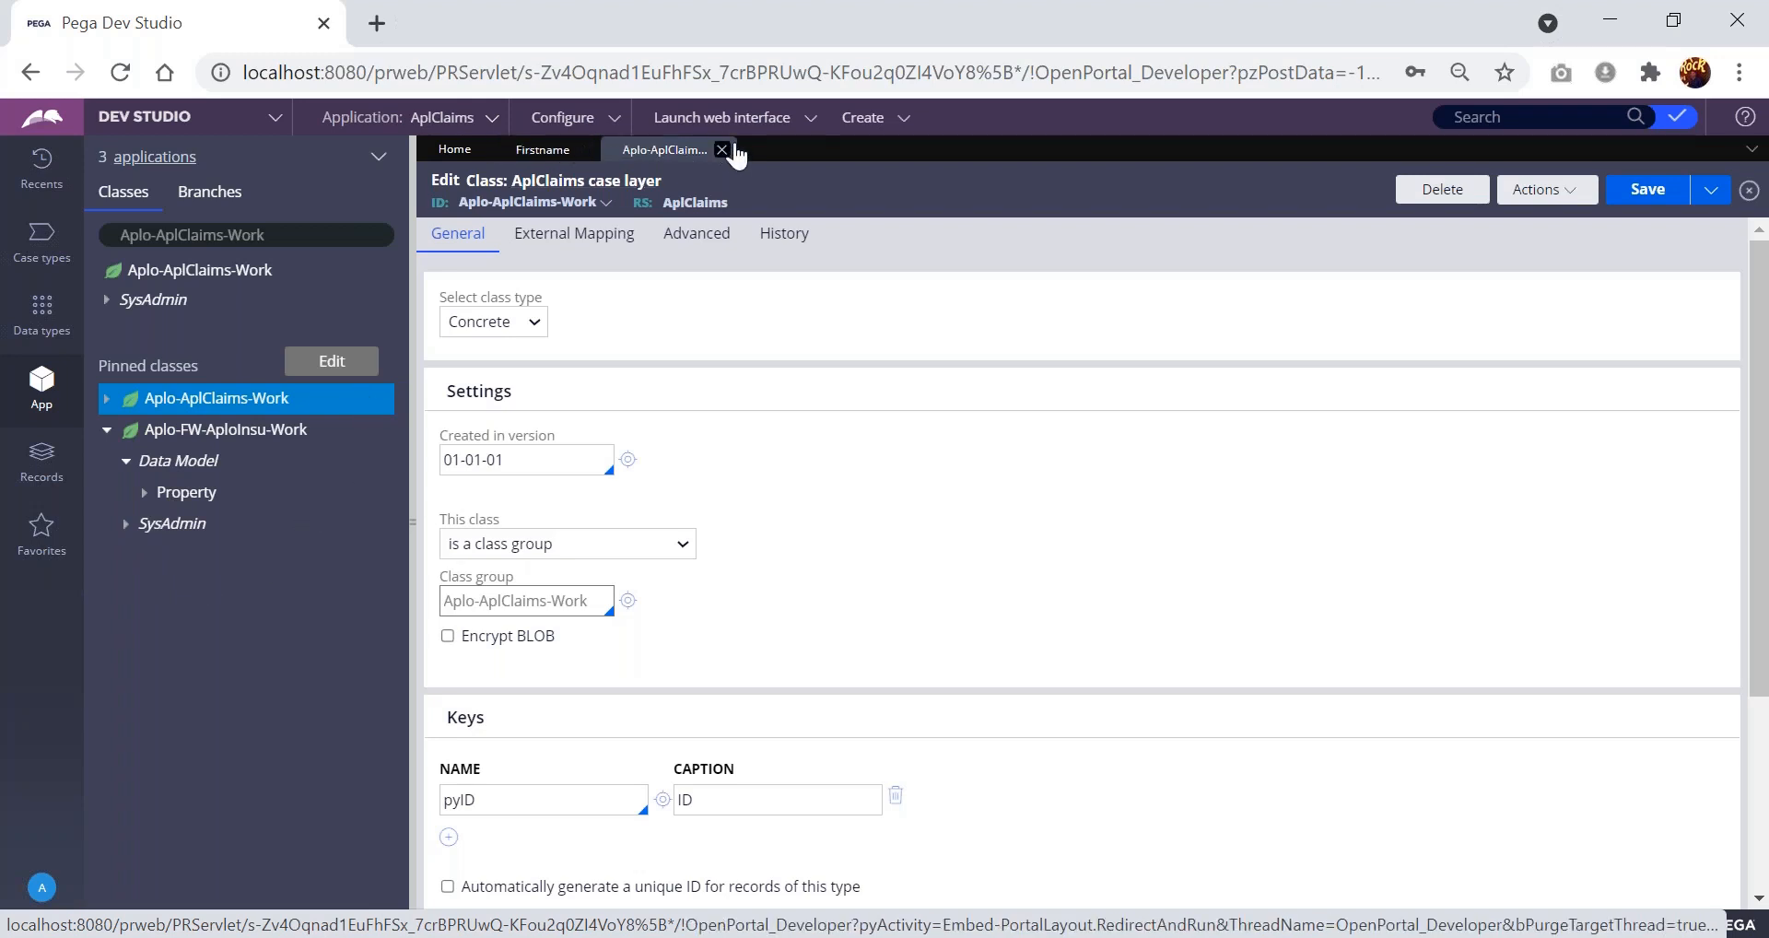
{"action": "left_click", "coordinate": [722, 150]}
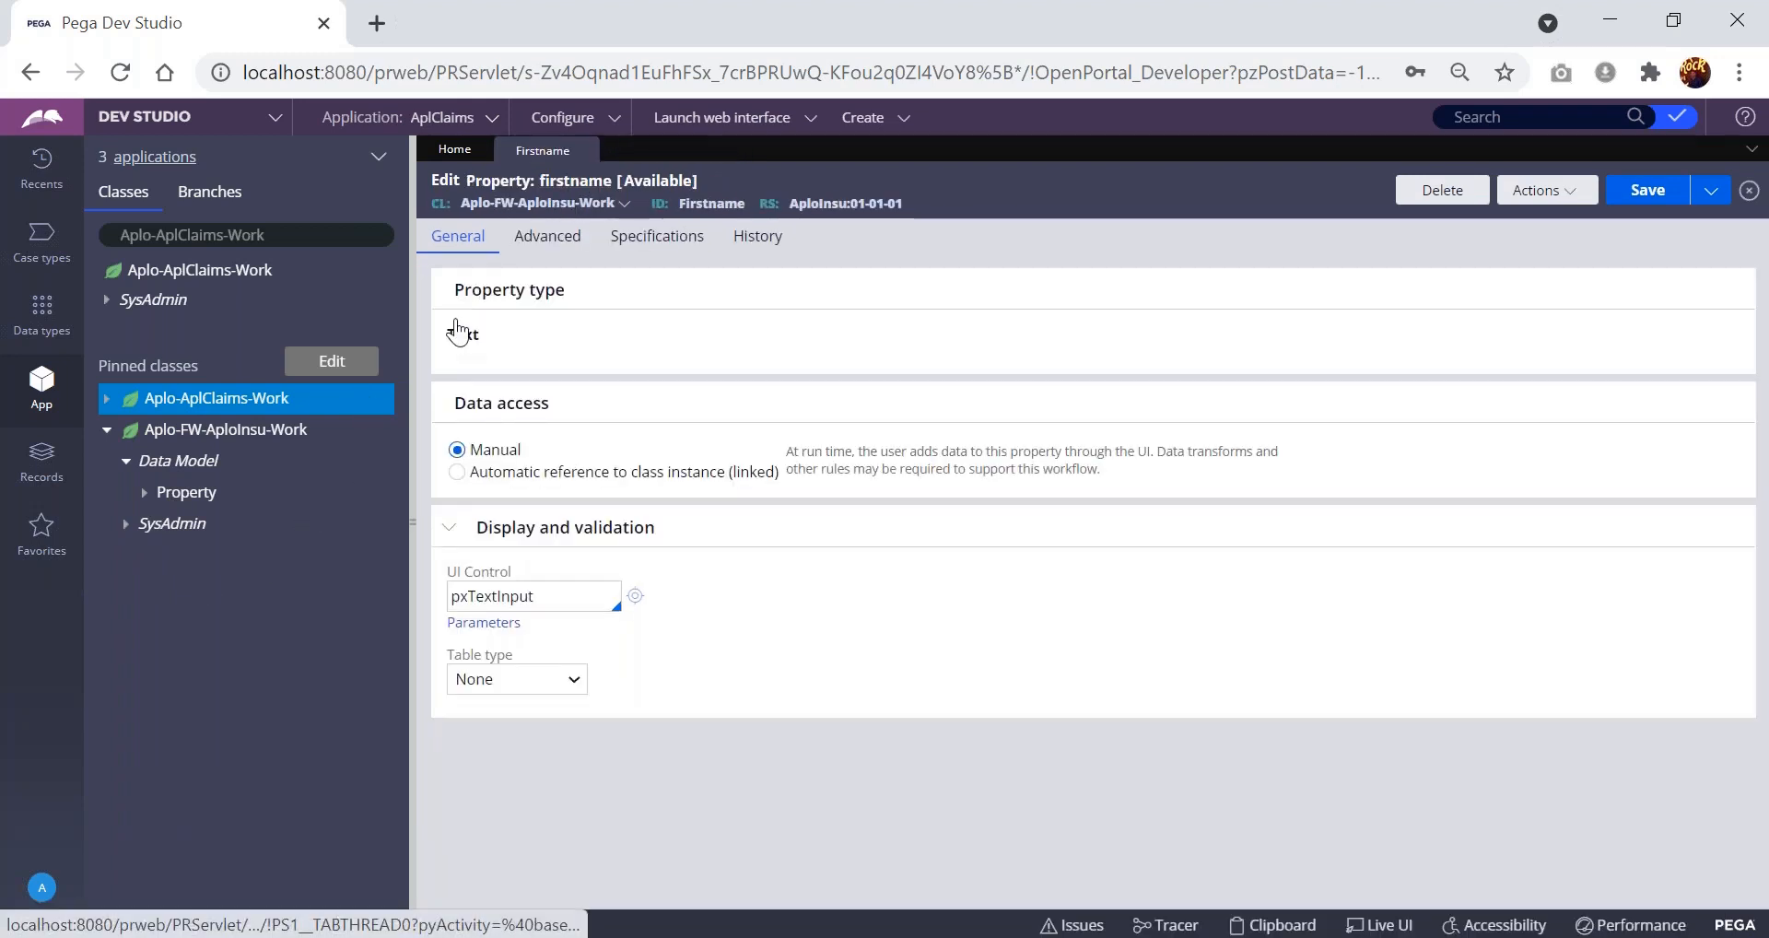
- Expand the properties of Aplo-FW-AploInsu-Work and start a new property record from the pinned Aplo-AplClaims-Work class
{"action": "left_click", "coordinate": [143, 492]}
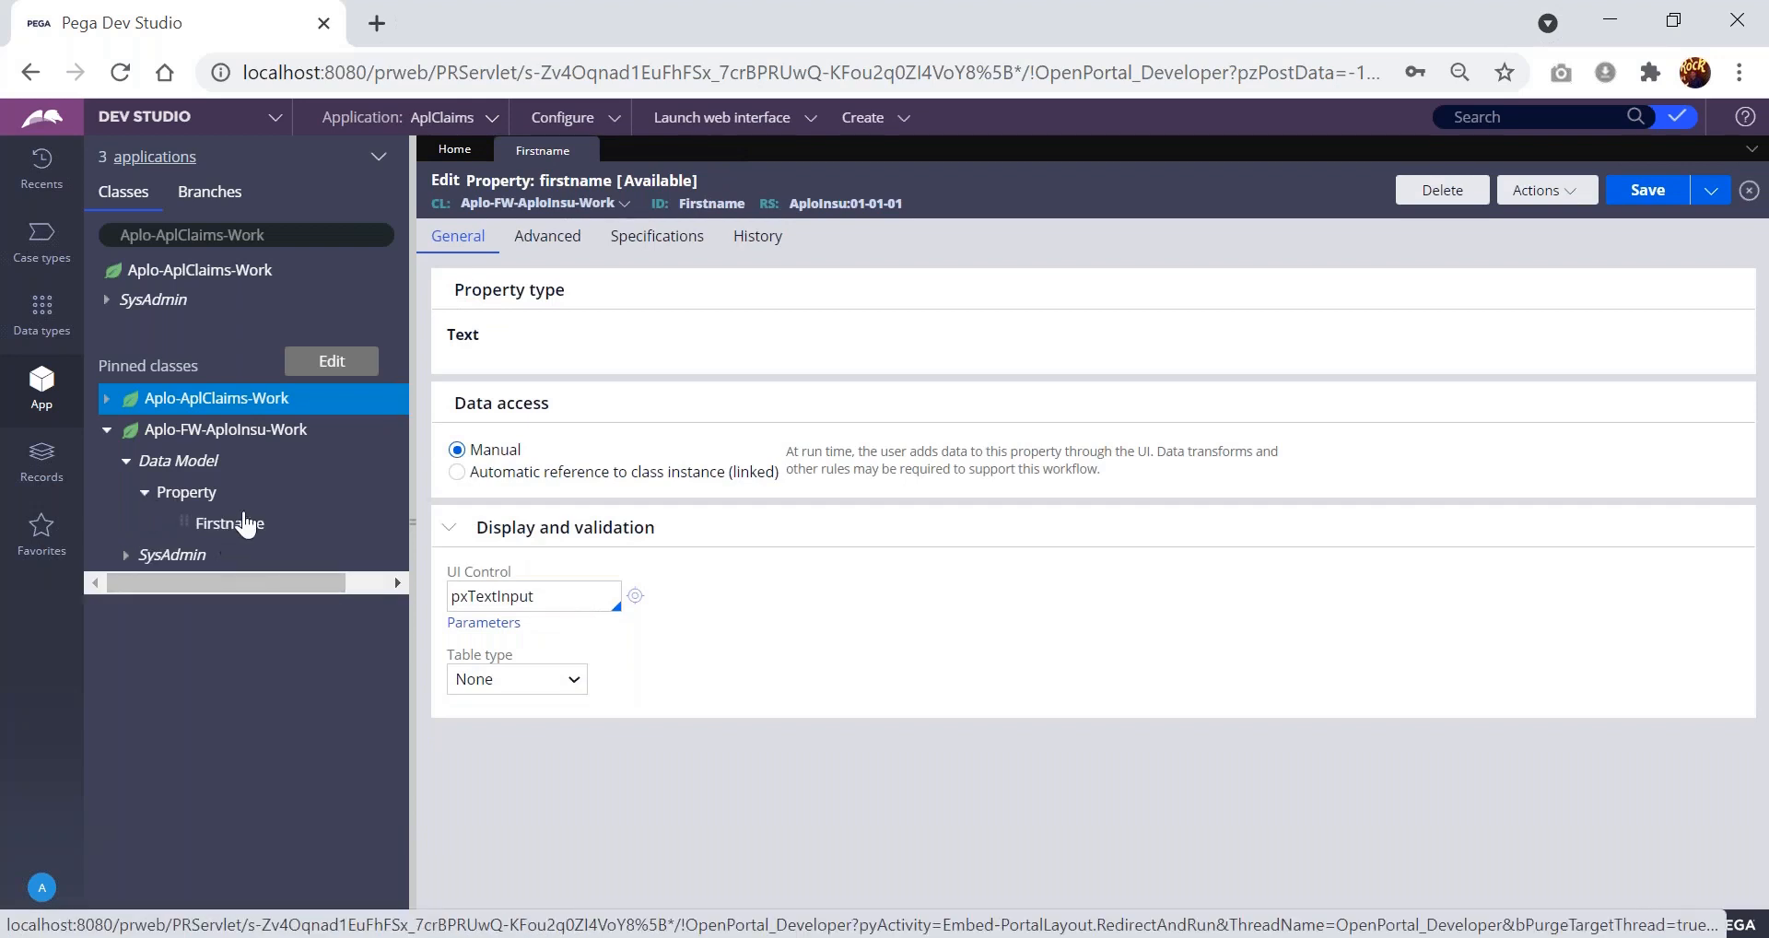
{"action": "right_click", "coordinate": [206, 408]}
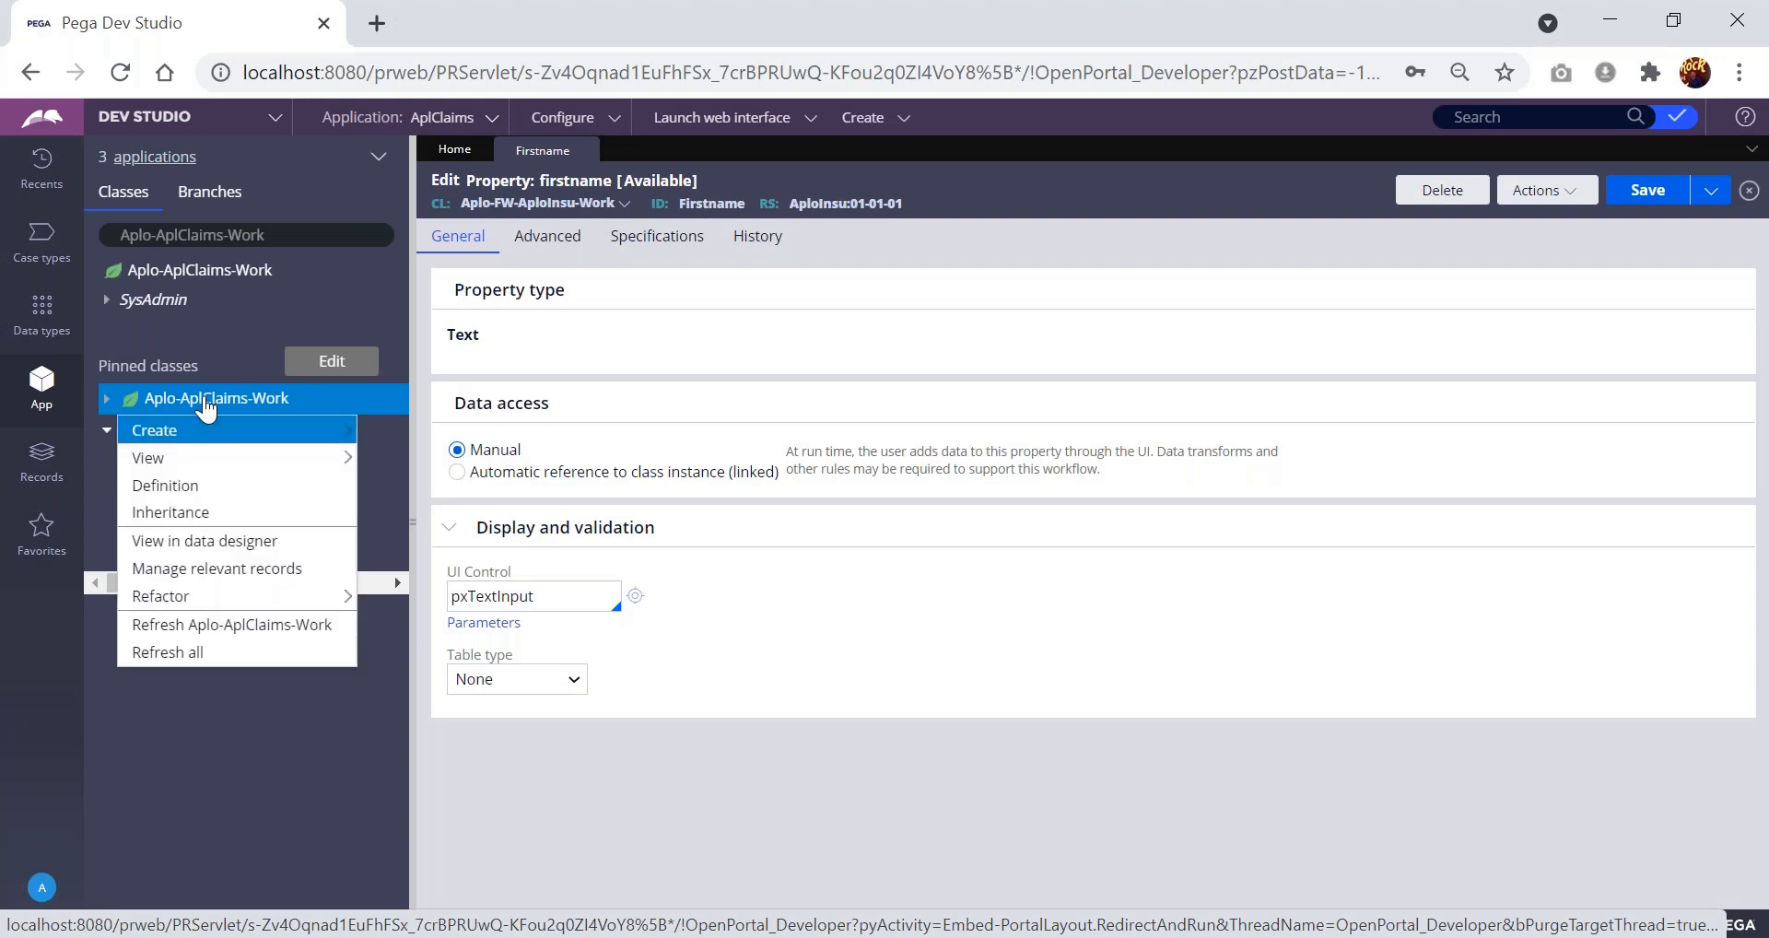
{"action": "mouse_move", "coordinate": [327, 439]}
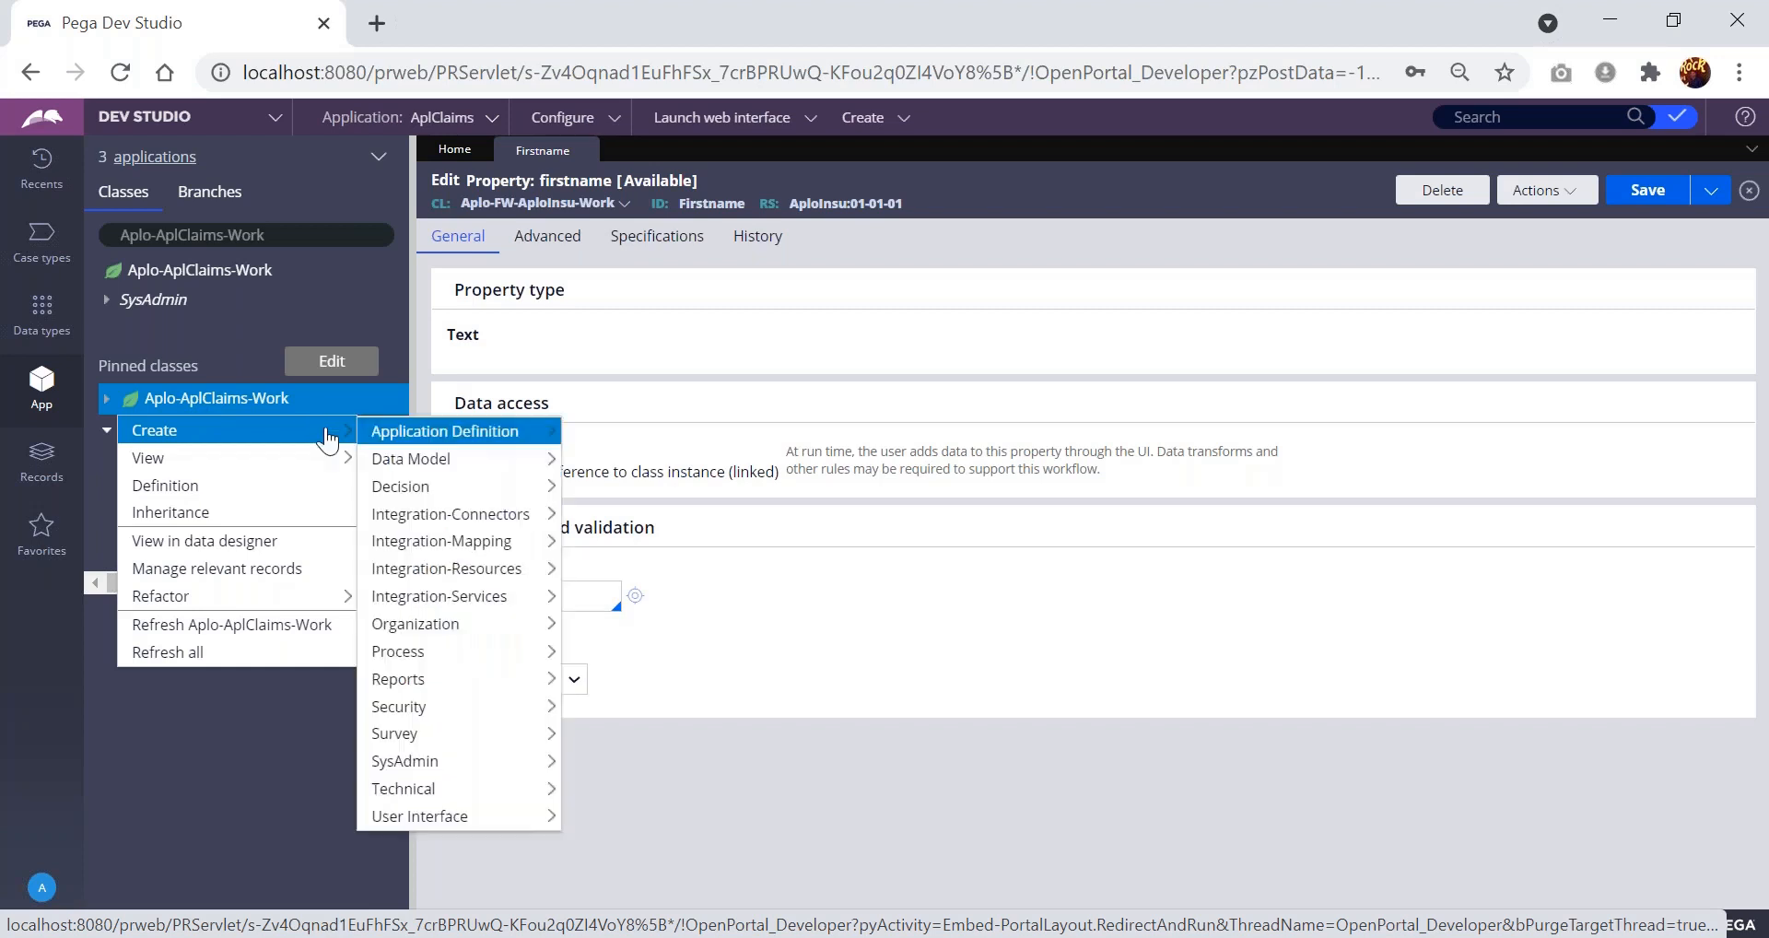
{"action": "mouse_move", "coordinate": [442, 439]}
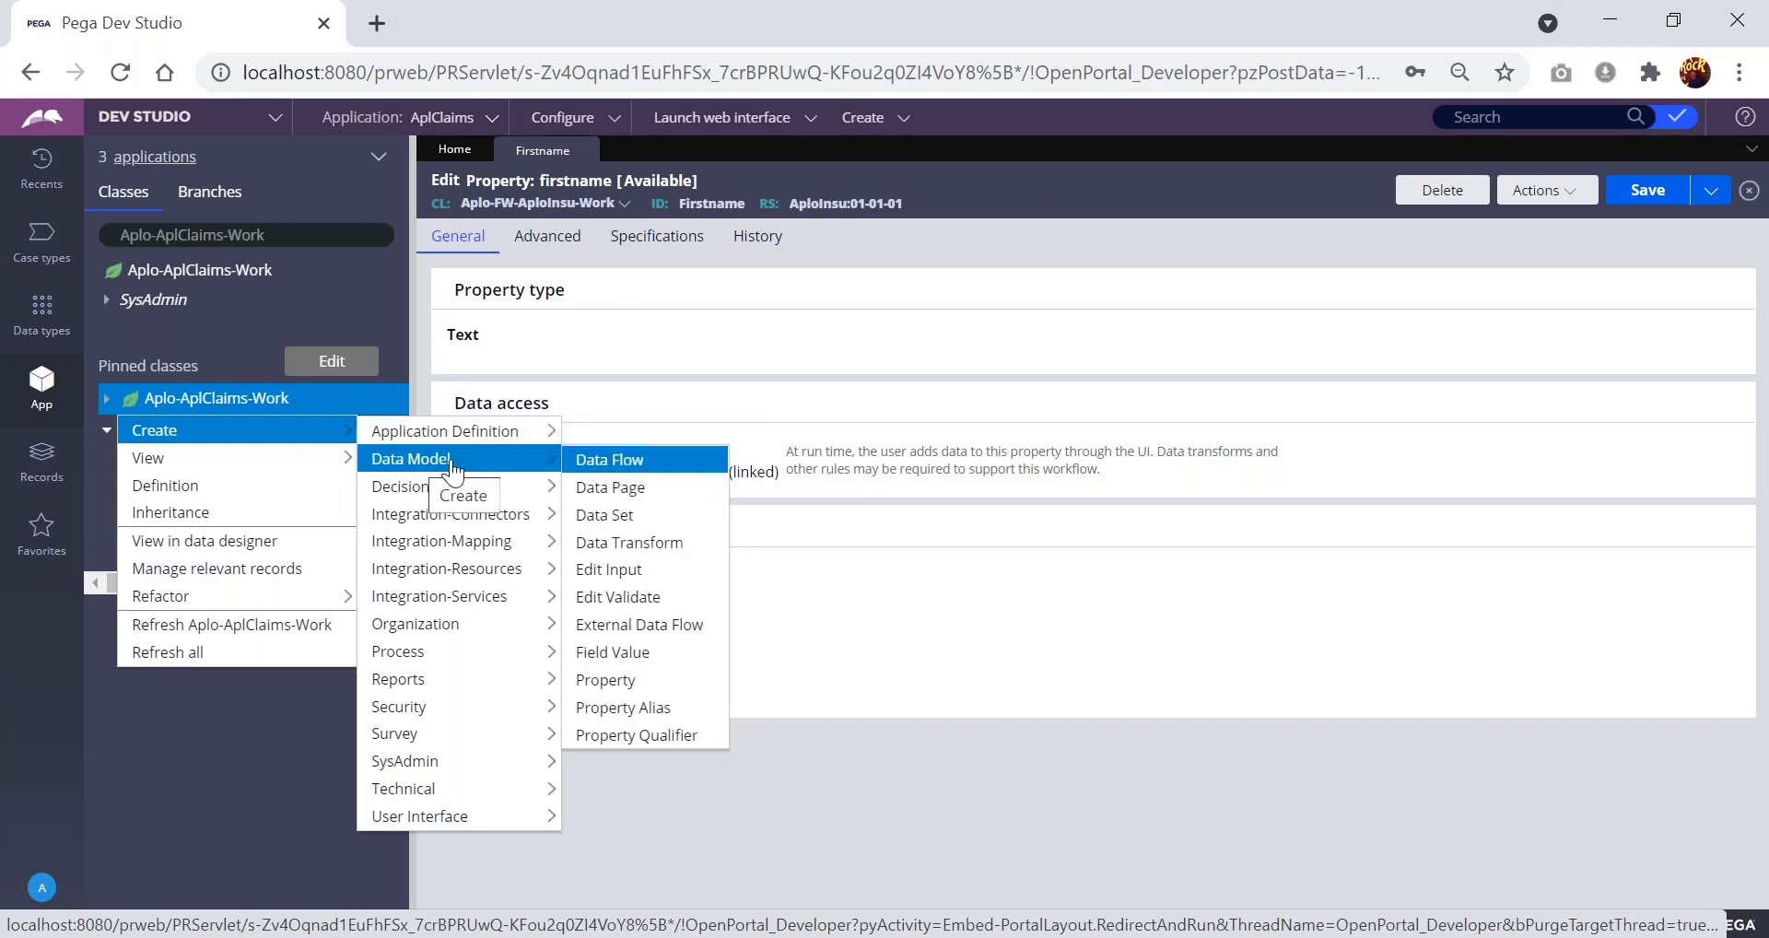
{"action": "left_click", "coordinate": [635, 680]}
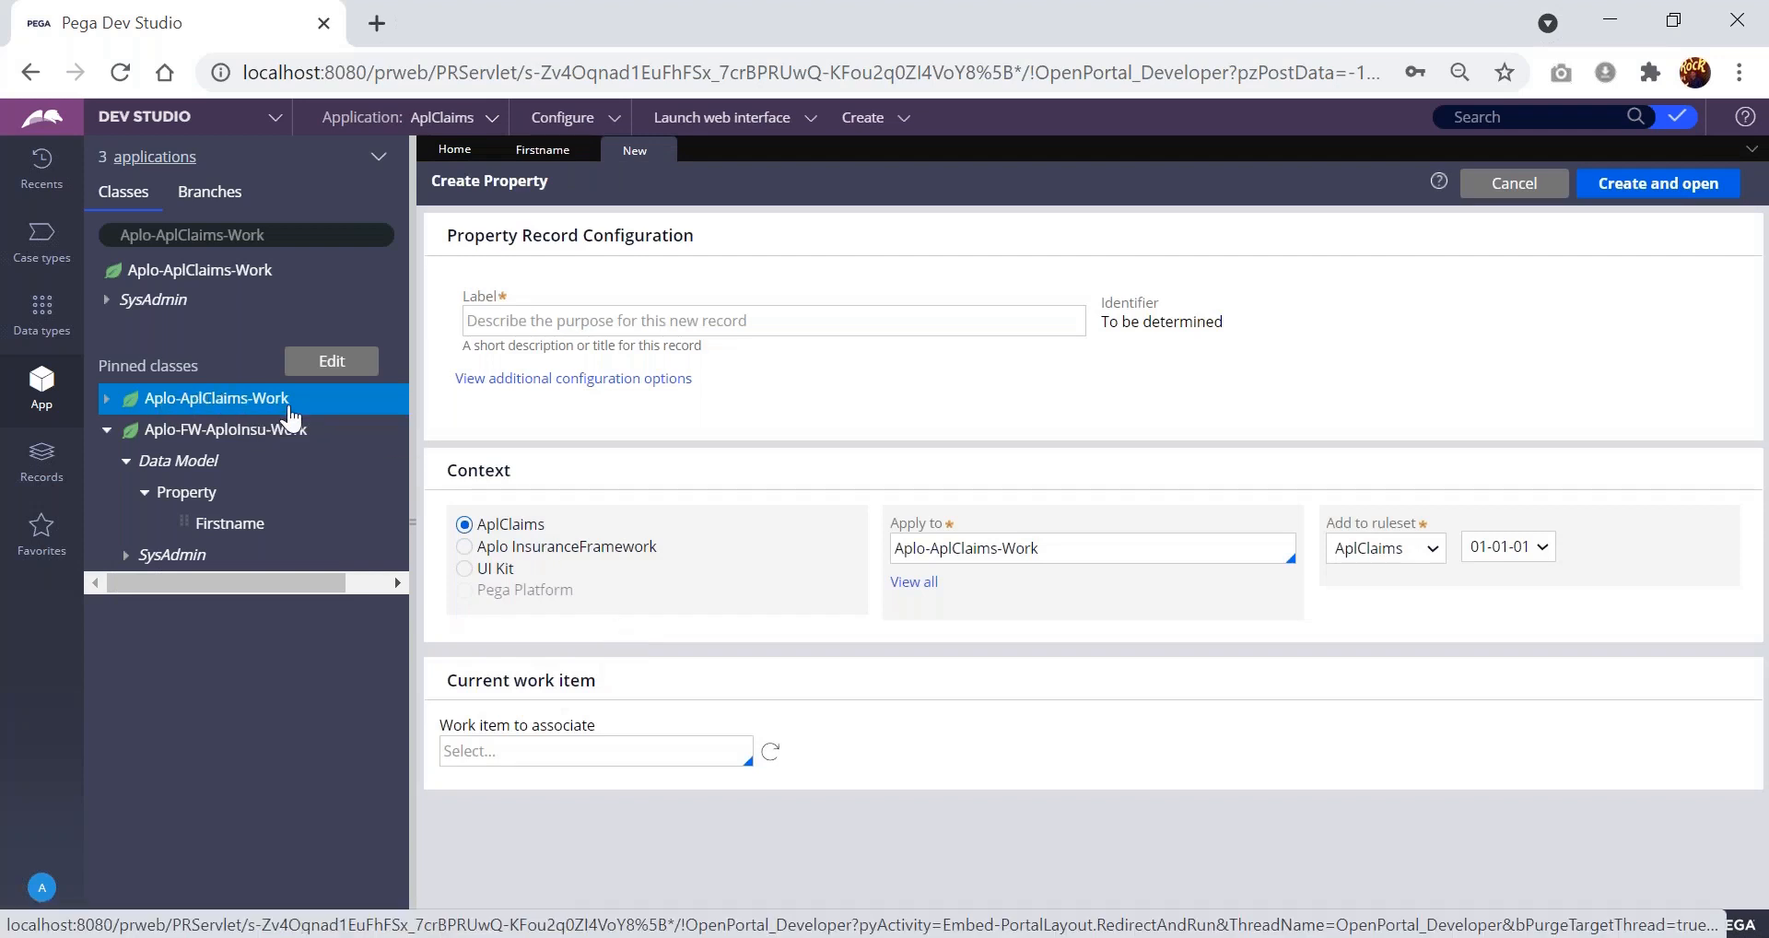
{"action": "left_click_drag", "start_coordinate": [1041, 547], "coordinate": [901, 547]}
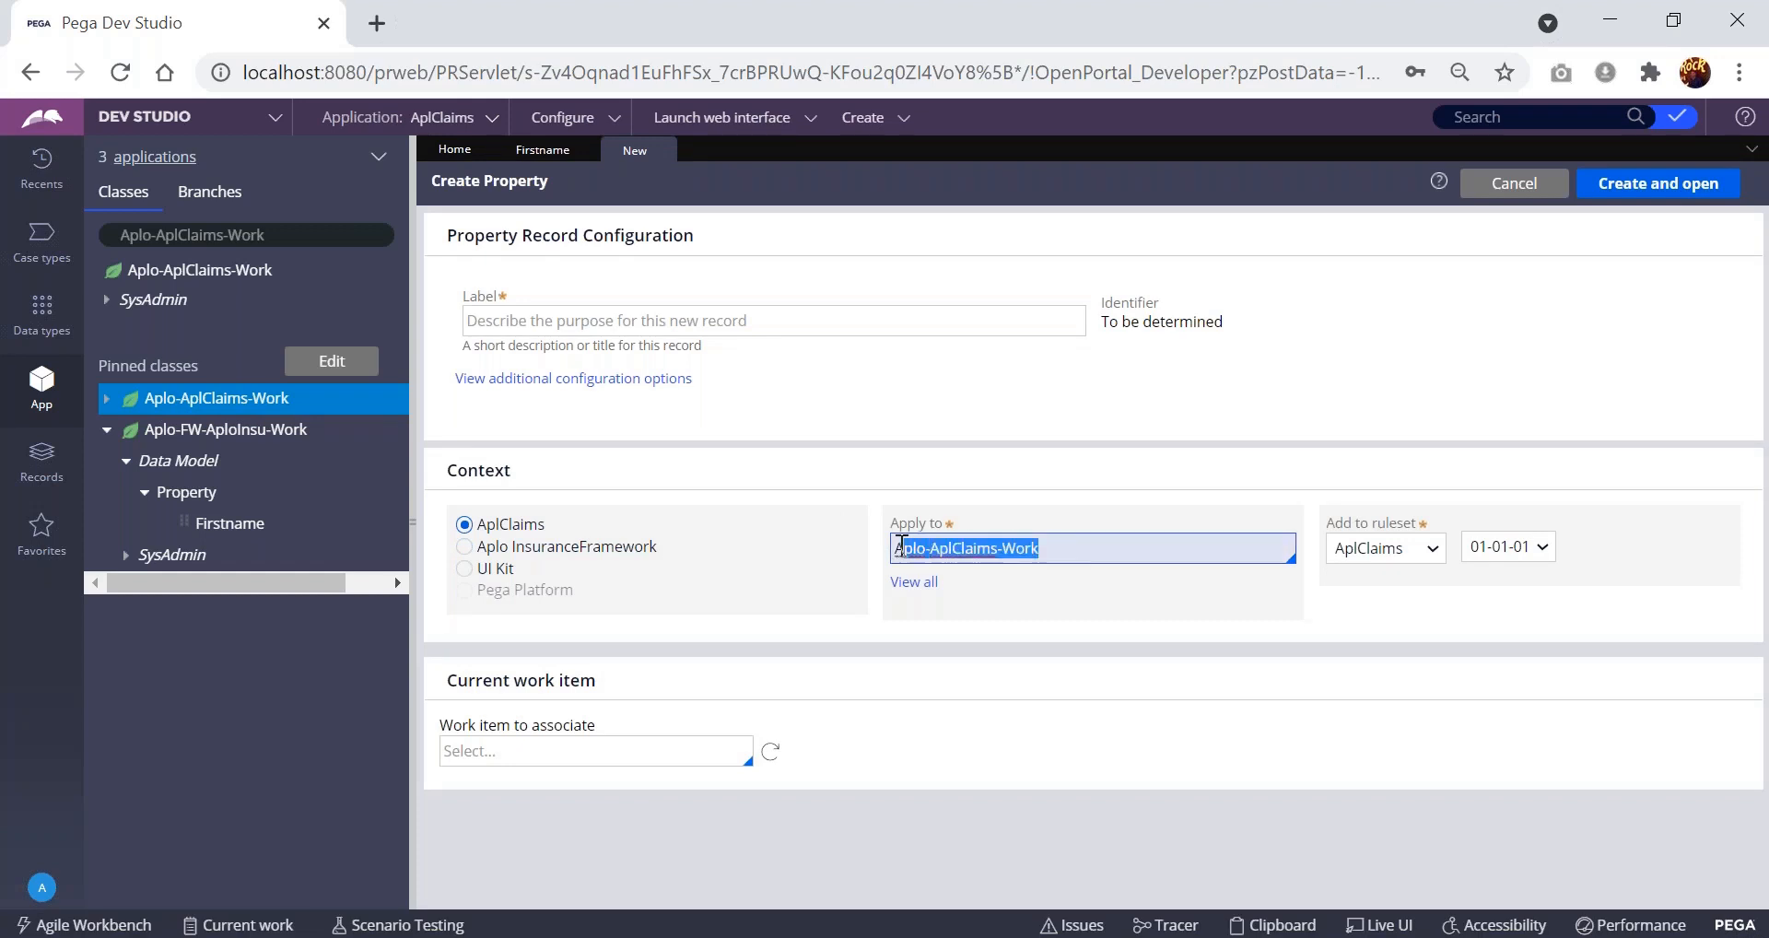
{"action": "left_click", "coordinate": [1055, 549]}
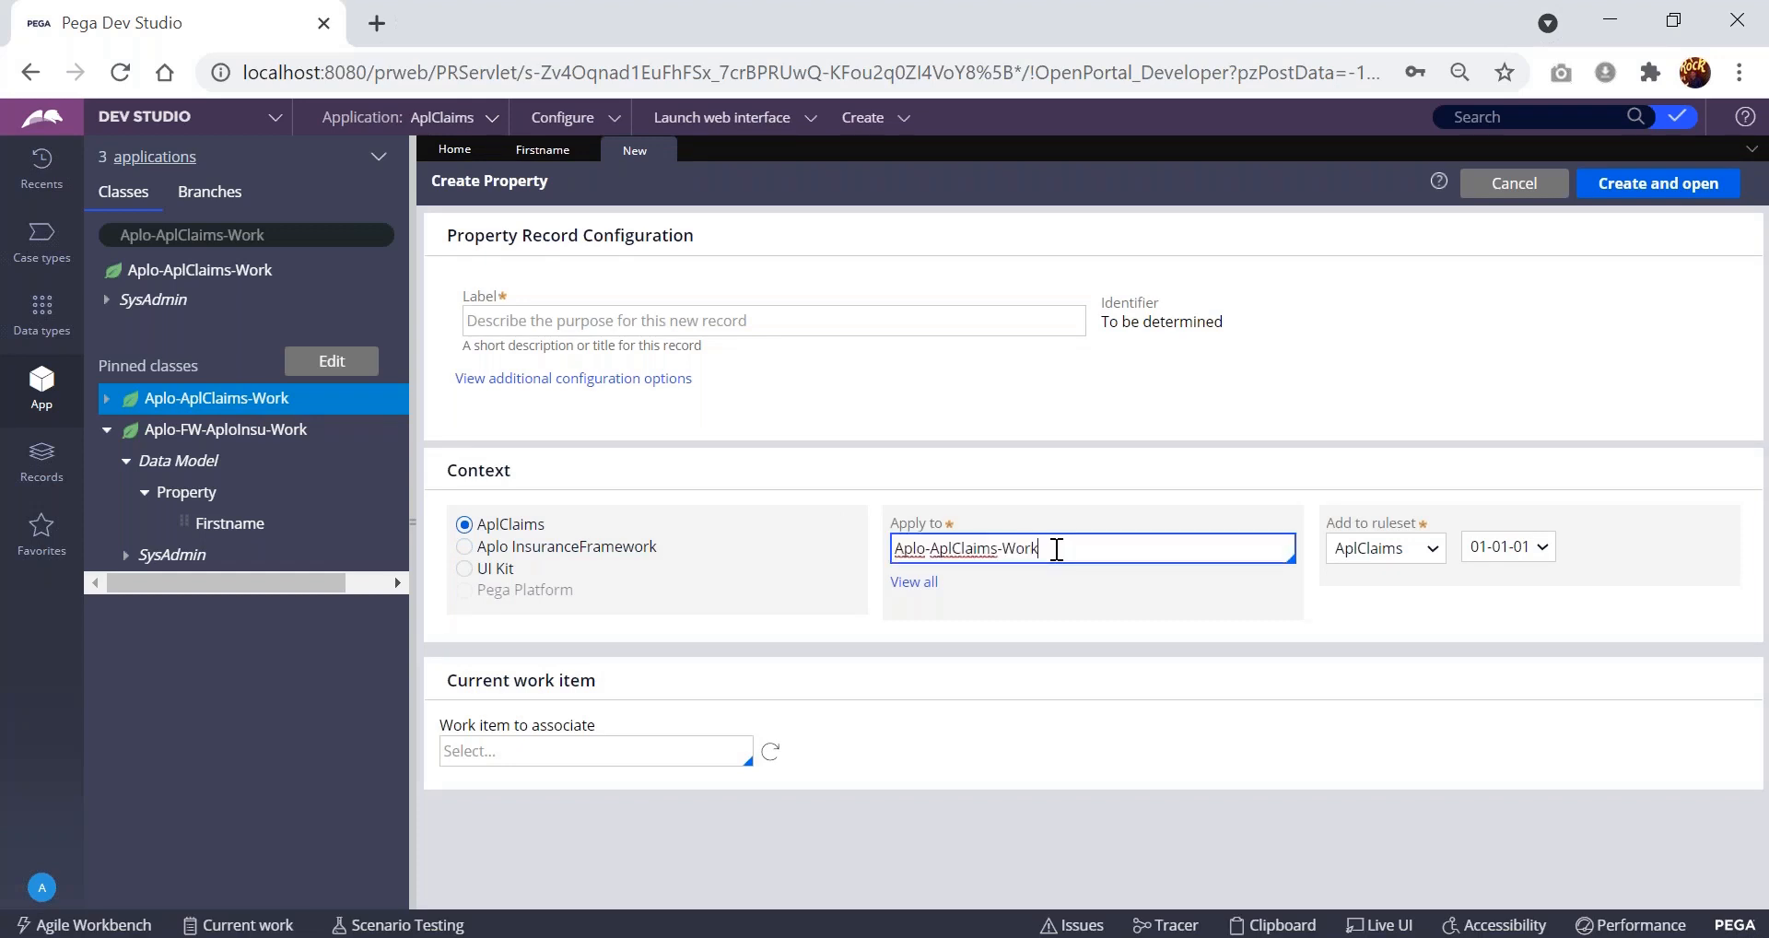
- Set the new property's context to Aplo InsuranceFramework and apply it to the class Aplo-FW-AploInsu-Work
{"action": "left_click", "coordinate": [465, 547]}
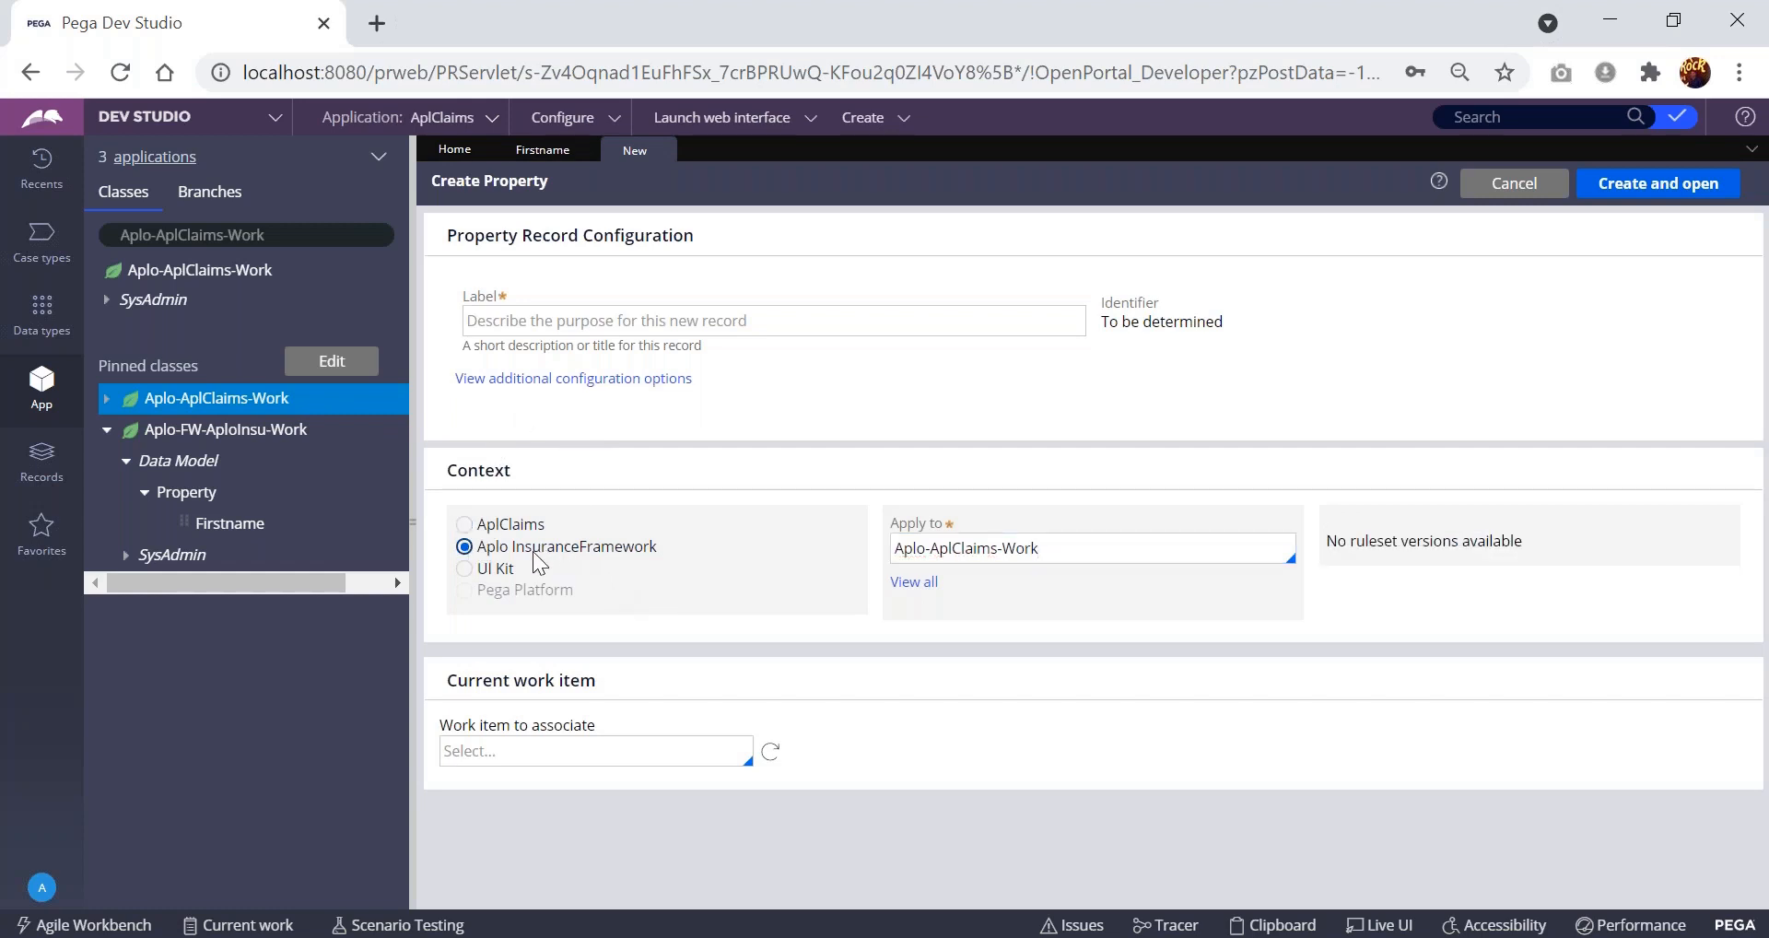
{"action": "left_click_drag", "start_coordinate": [1059, 553], "coordinate": [886, 549]}
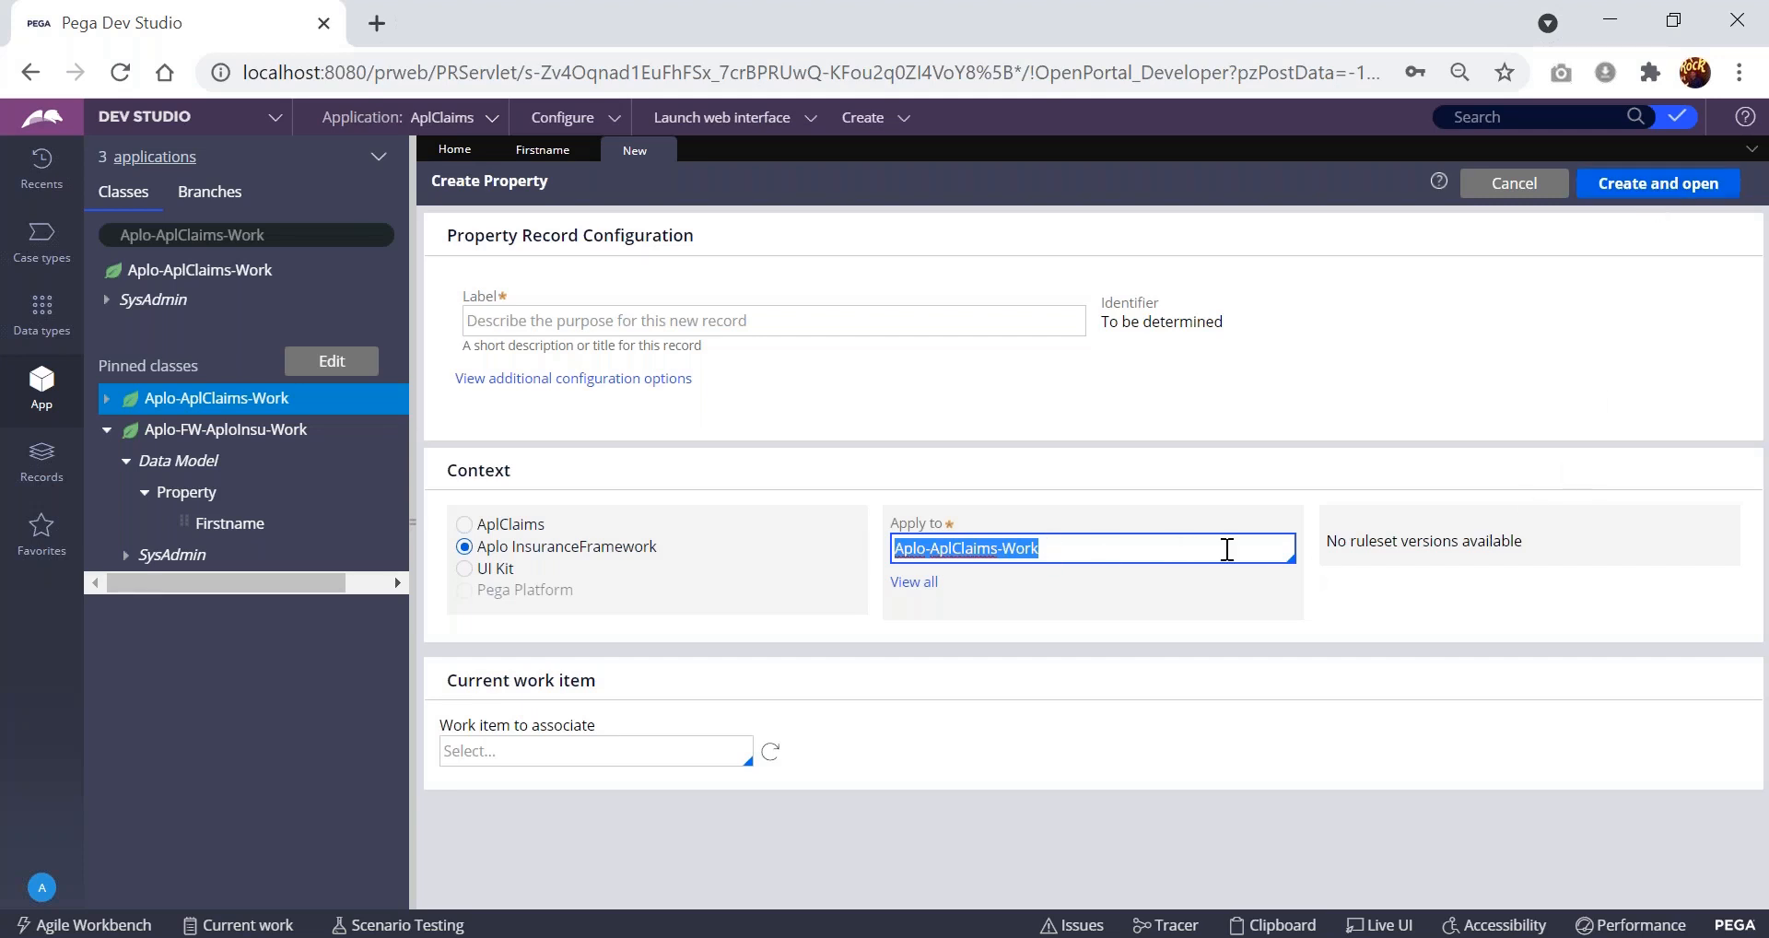
{"action": "key", "text": "BackSpace"}
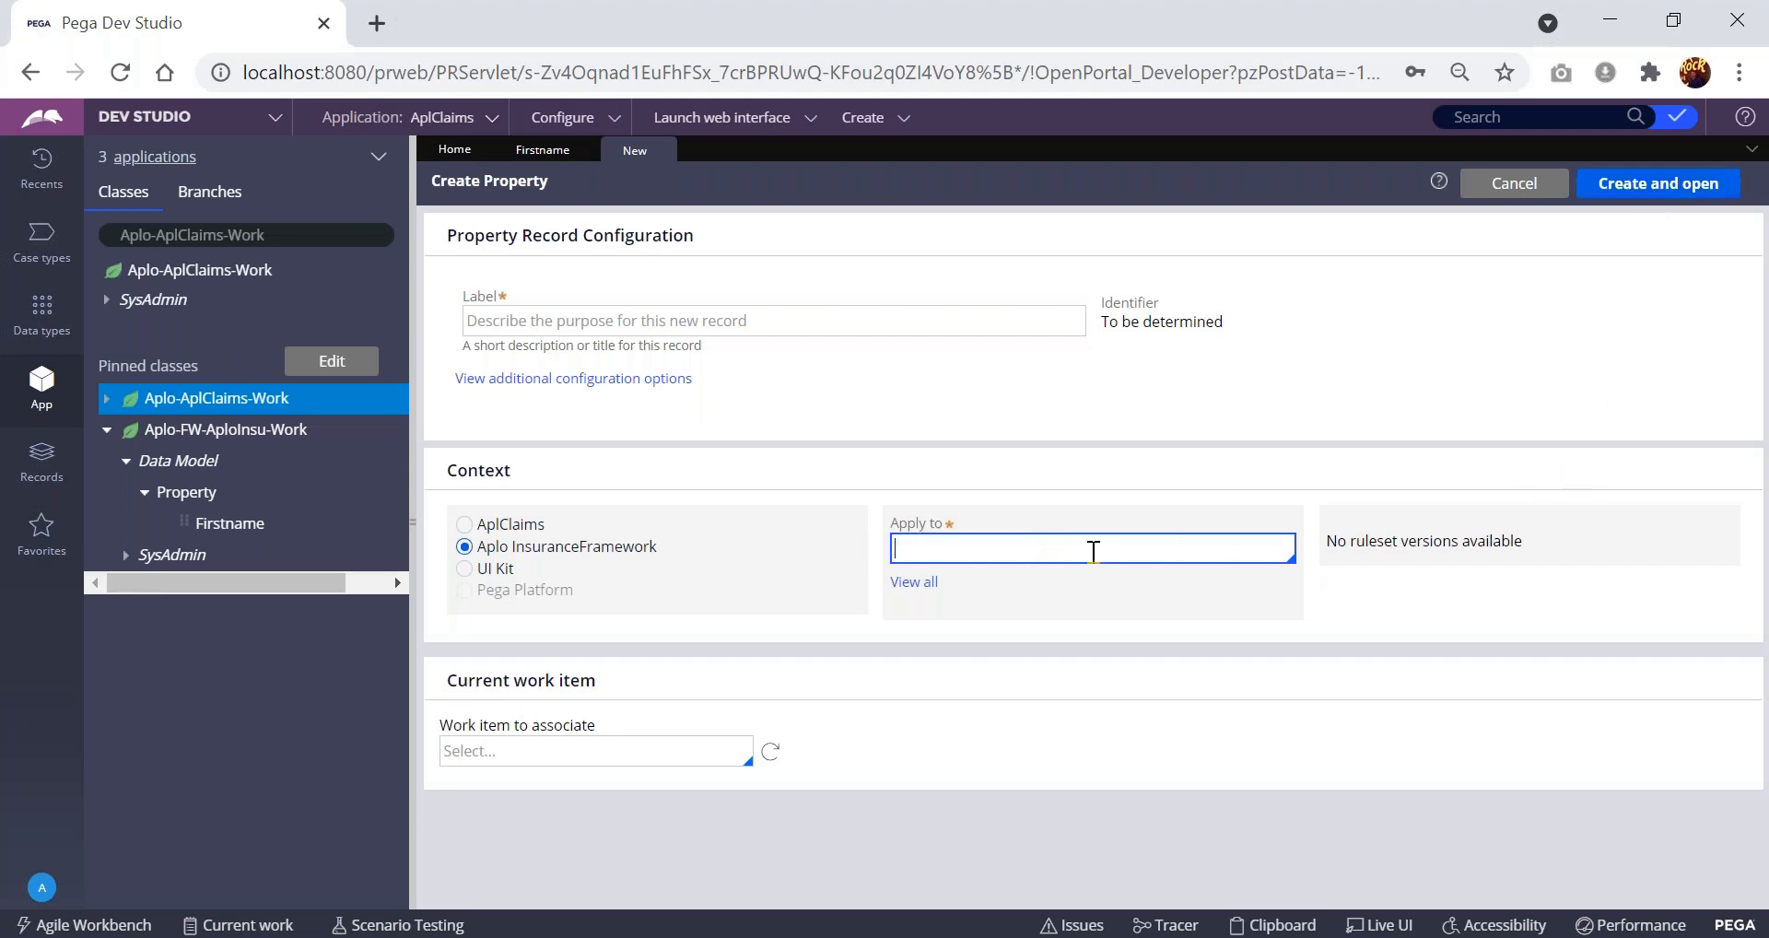
{"action": "left_click", "coordinate": [914, 581]}
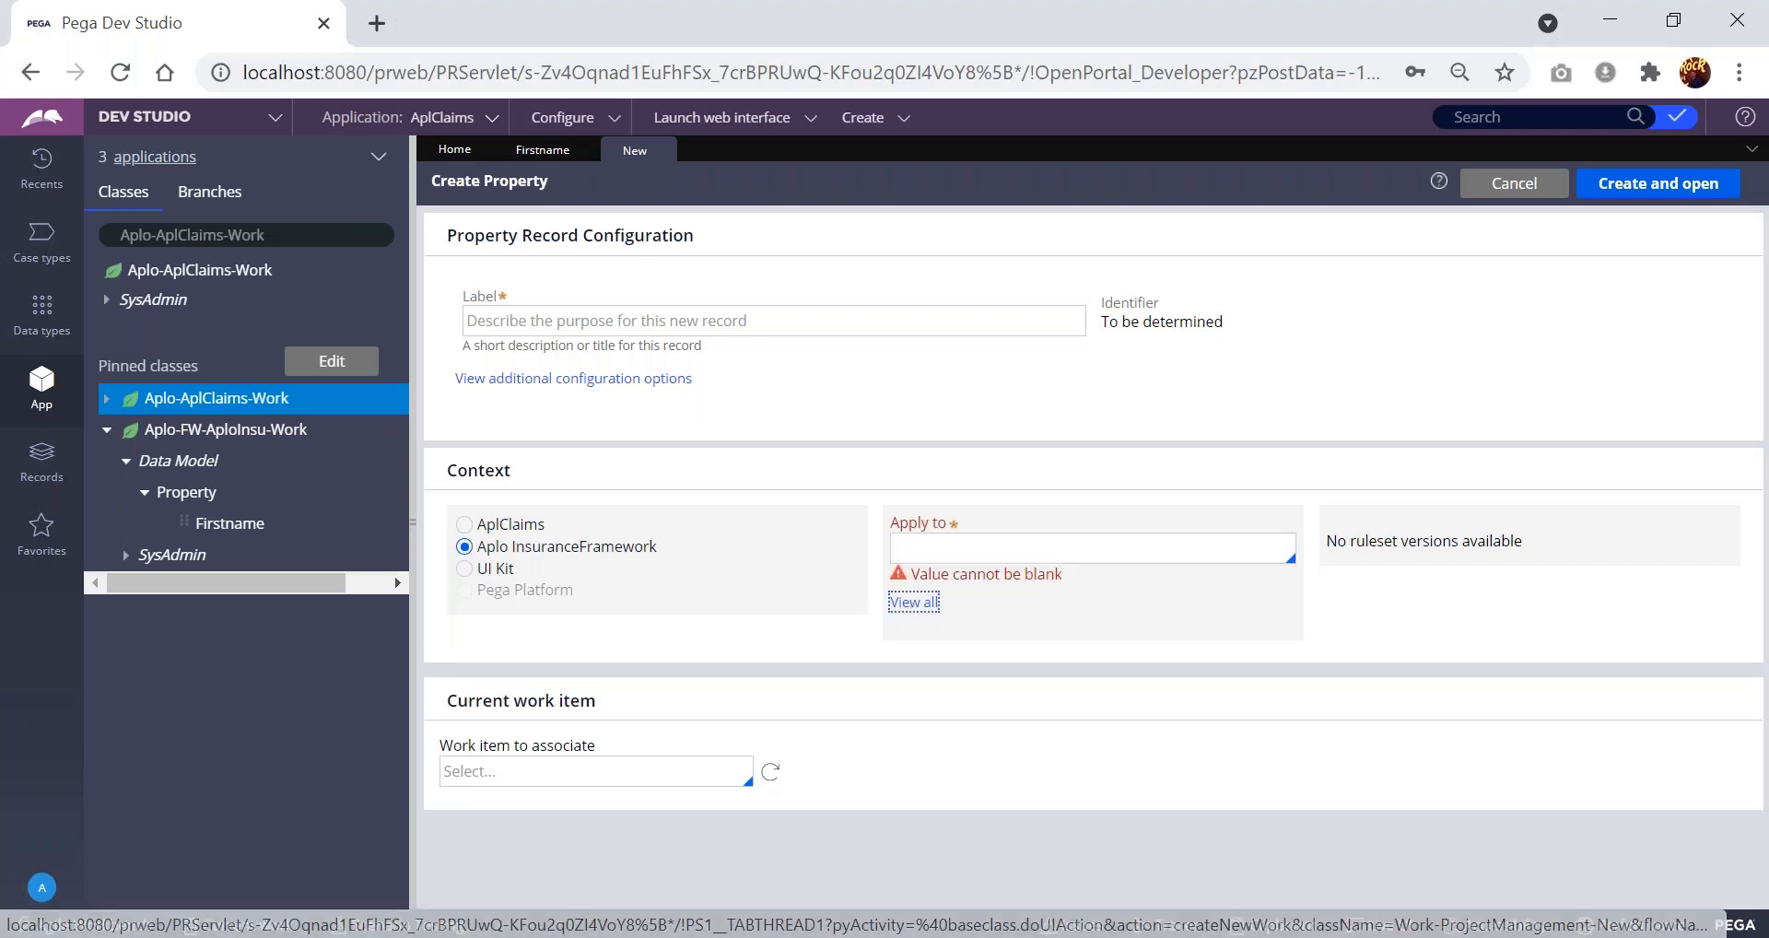
{"action": "left_click", "coordinate": [914, 603]}
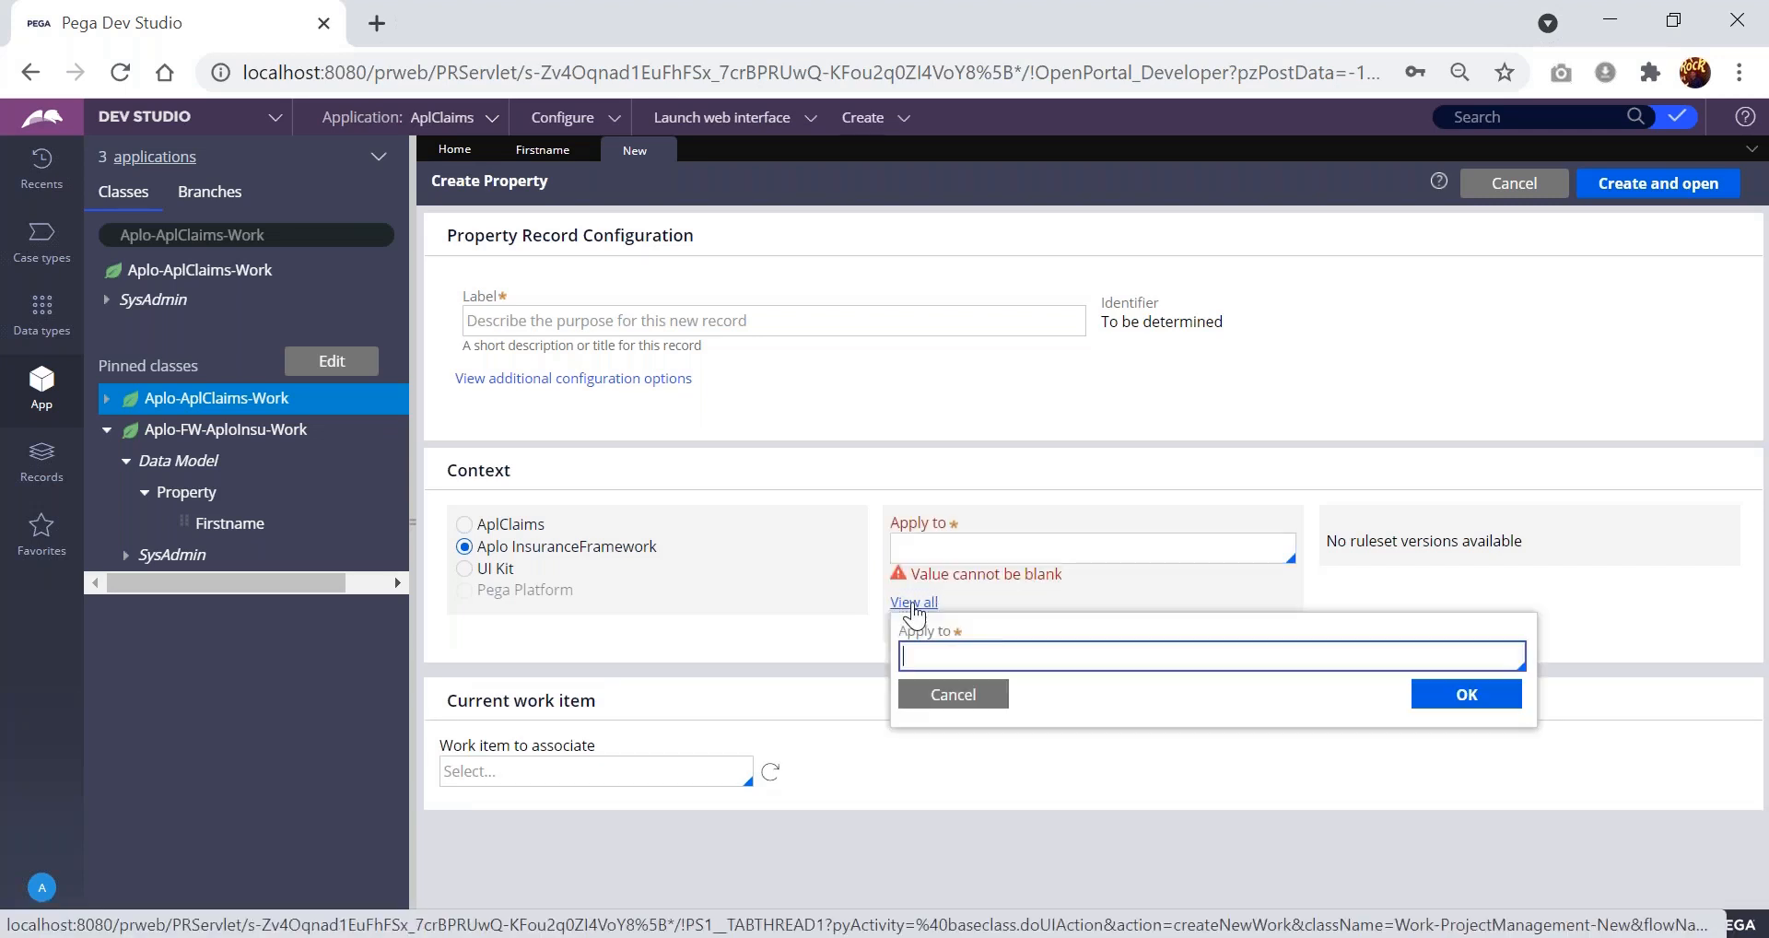
{"action": "left_click", "coordinate": [1000, 658]}
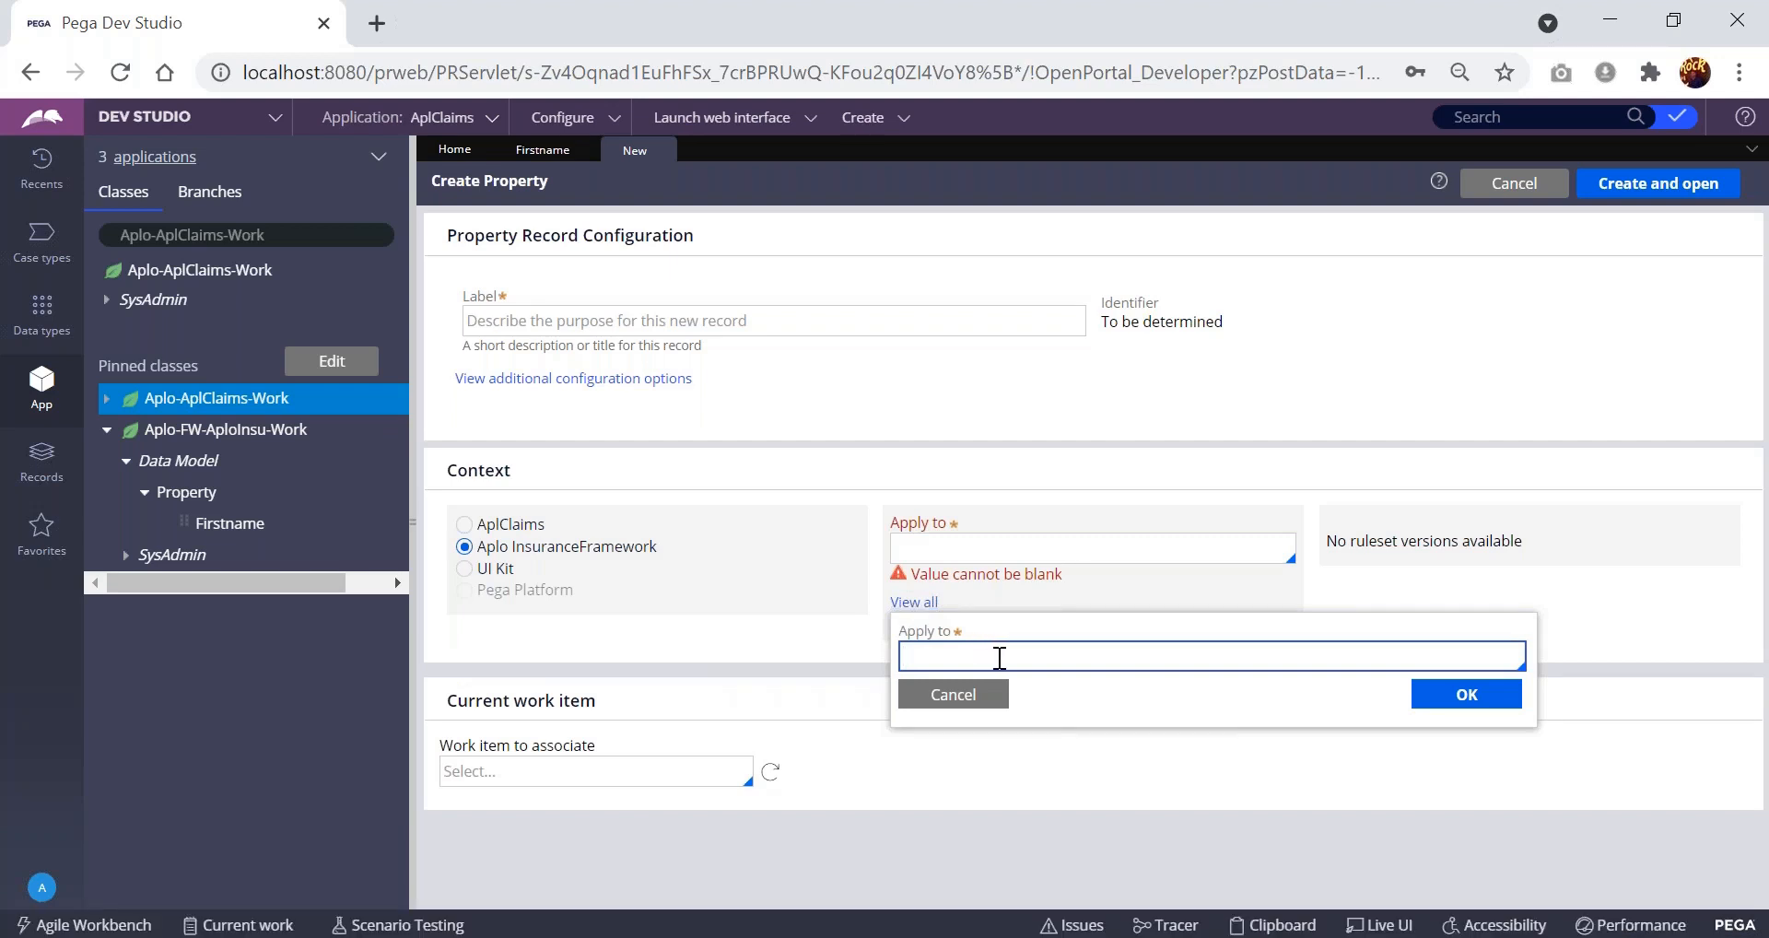
{"action": "type", "text": "aplo"}
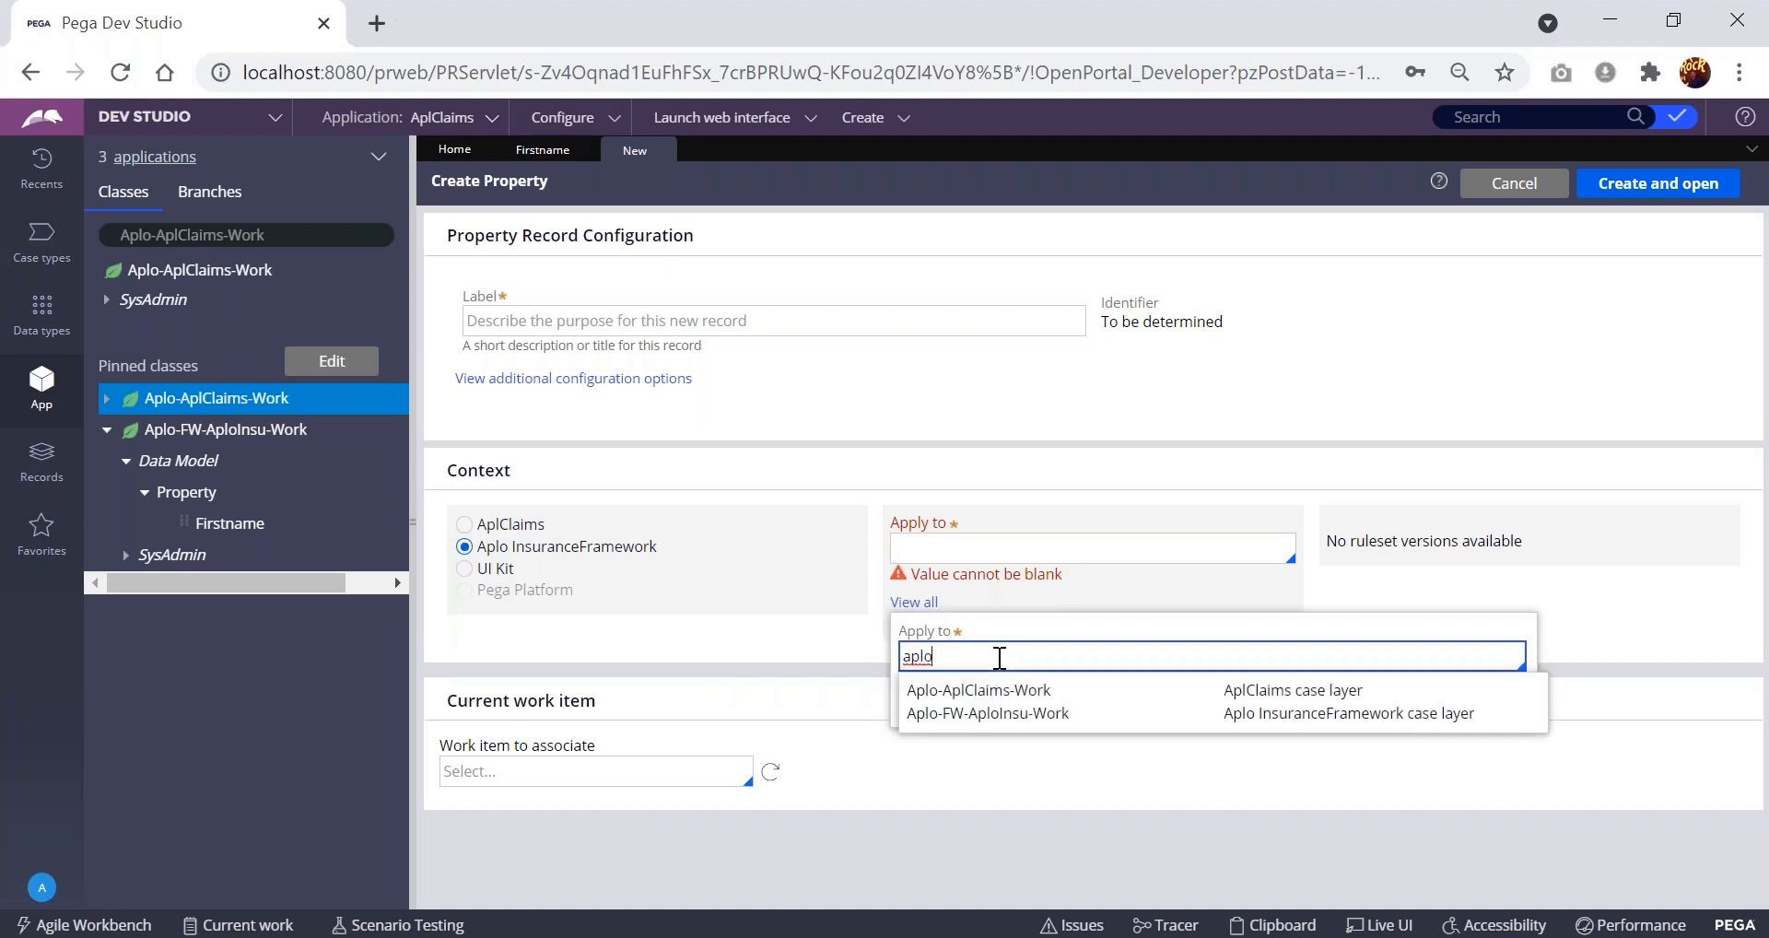
{"action": "left_click", "coordinate": [1035, 713]}
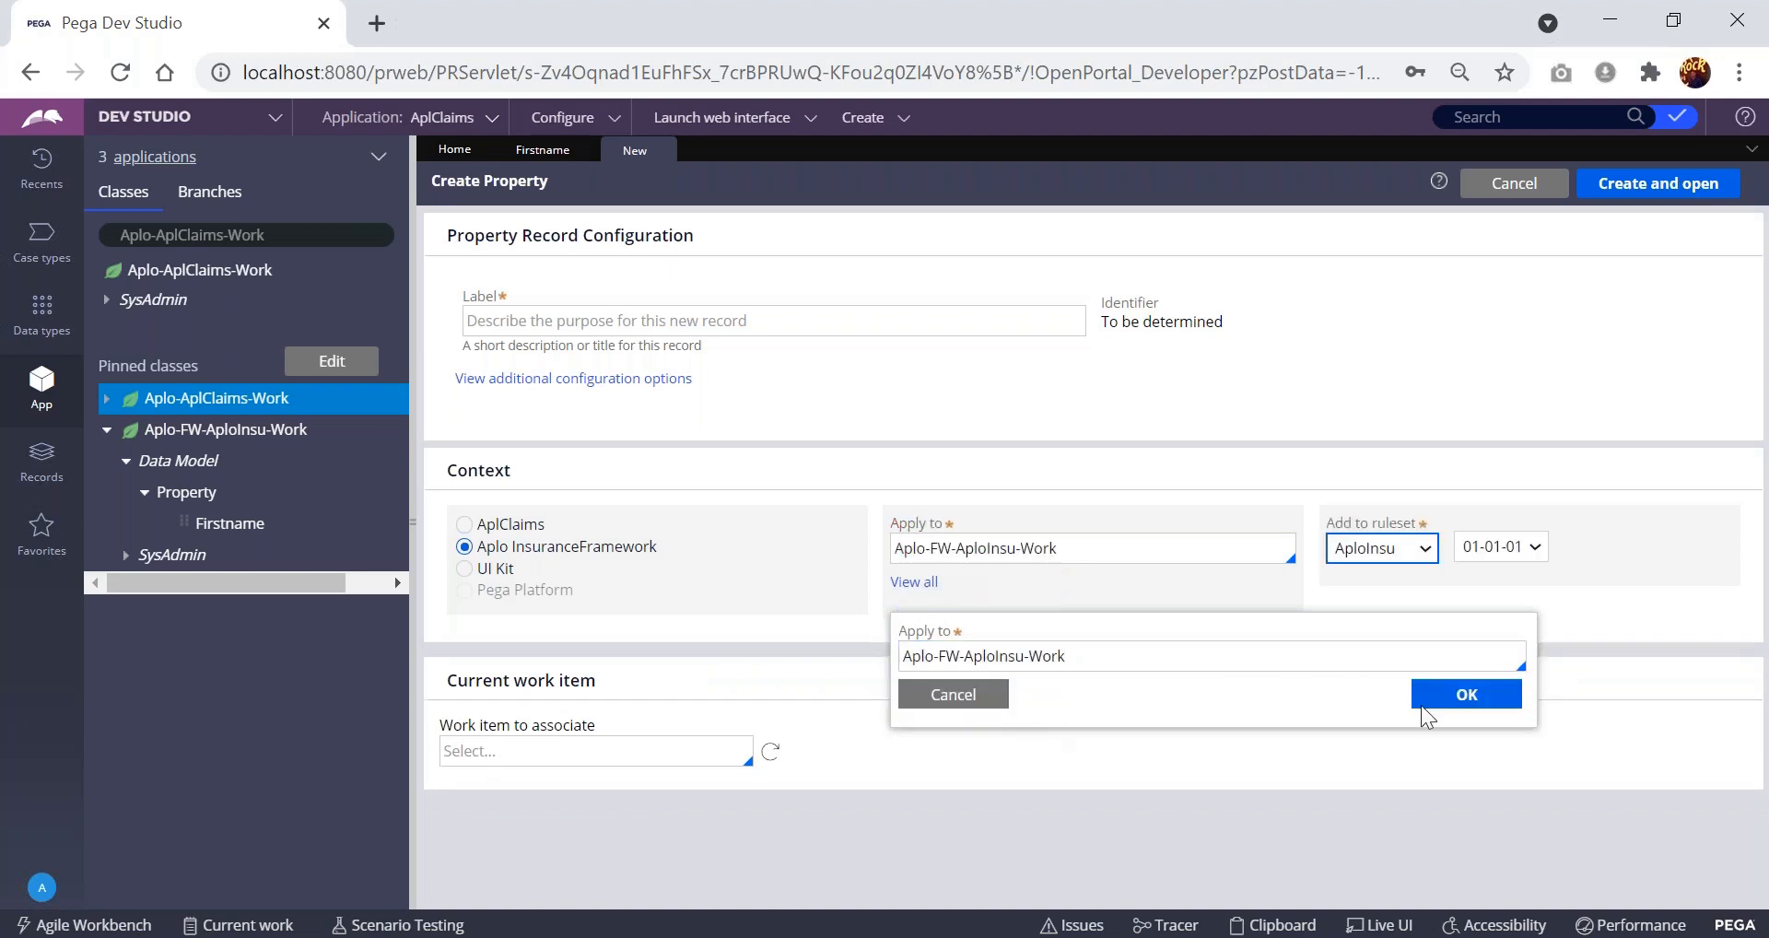
{"action": "left_click", "coordinate": [1499, 700]}
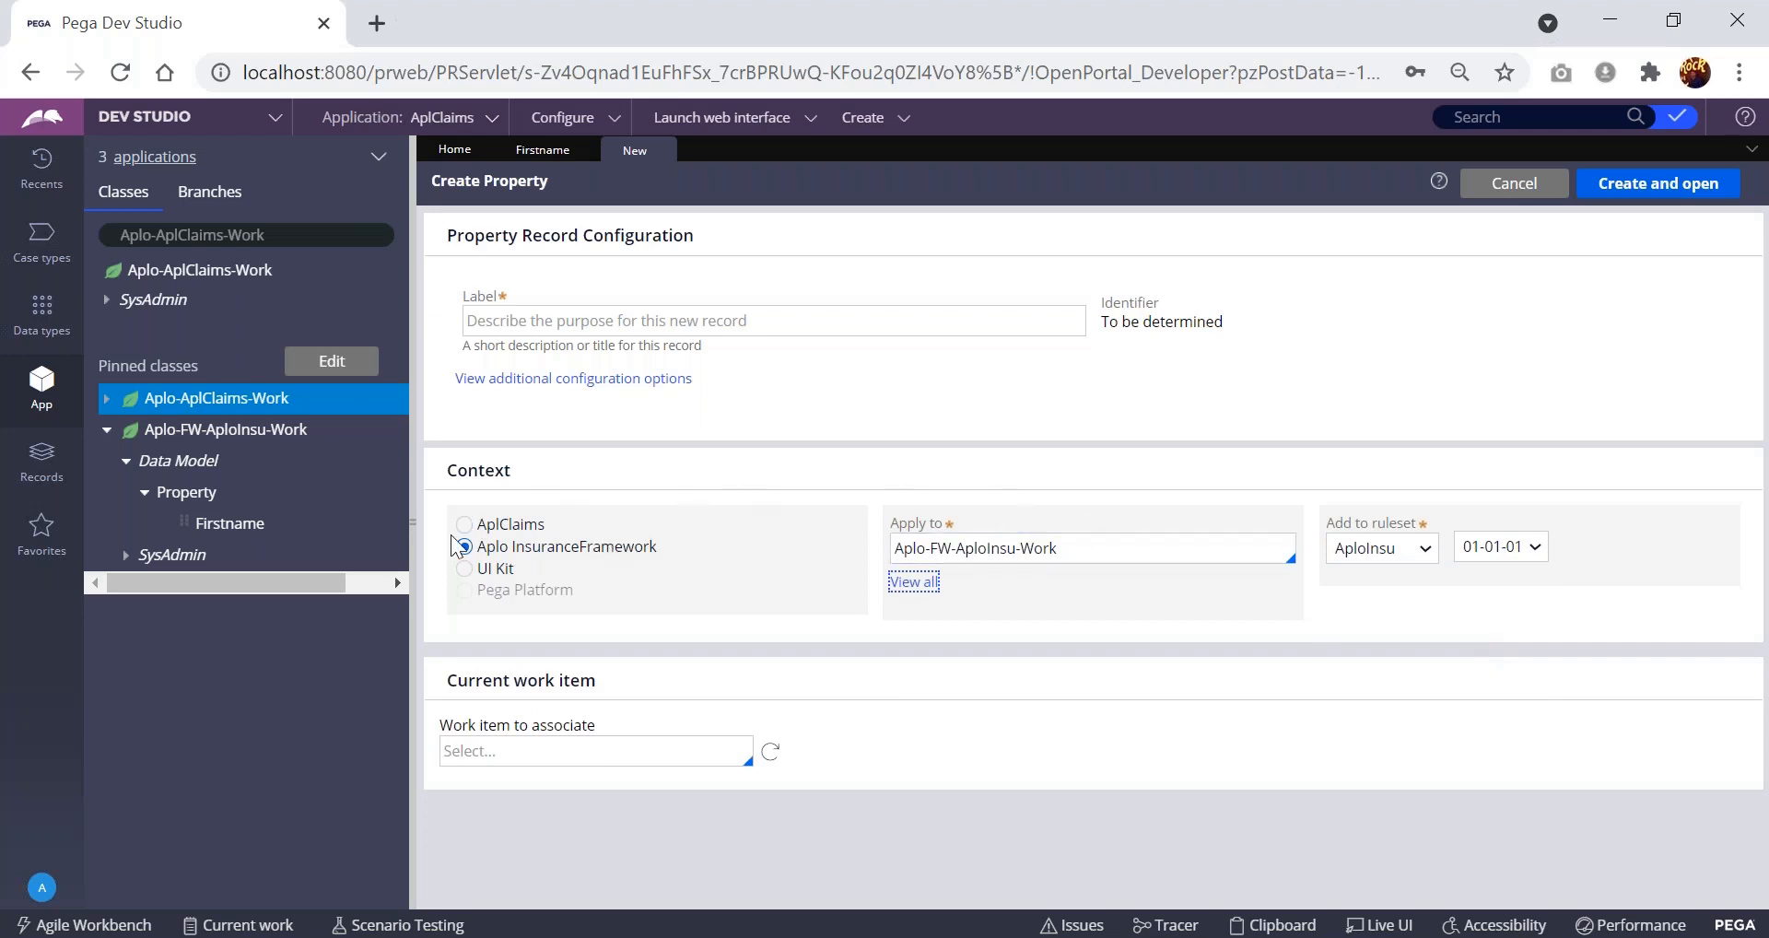
- Label the new property lastname, then create and open its record
{"action": "left_click", "coordinate": [737, 324]}
{"action": "type", "text": "lastname"}
{"action": "key", "text": "Tab"}
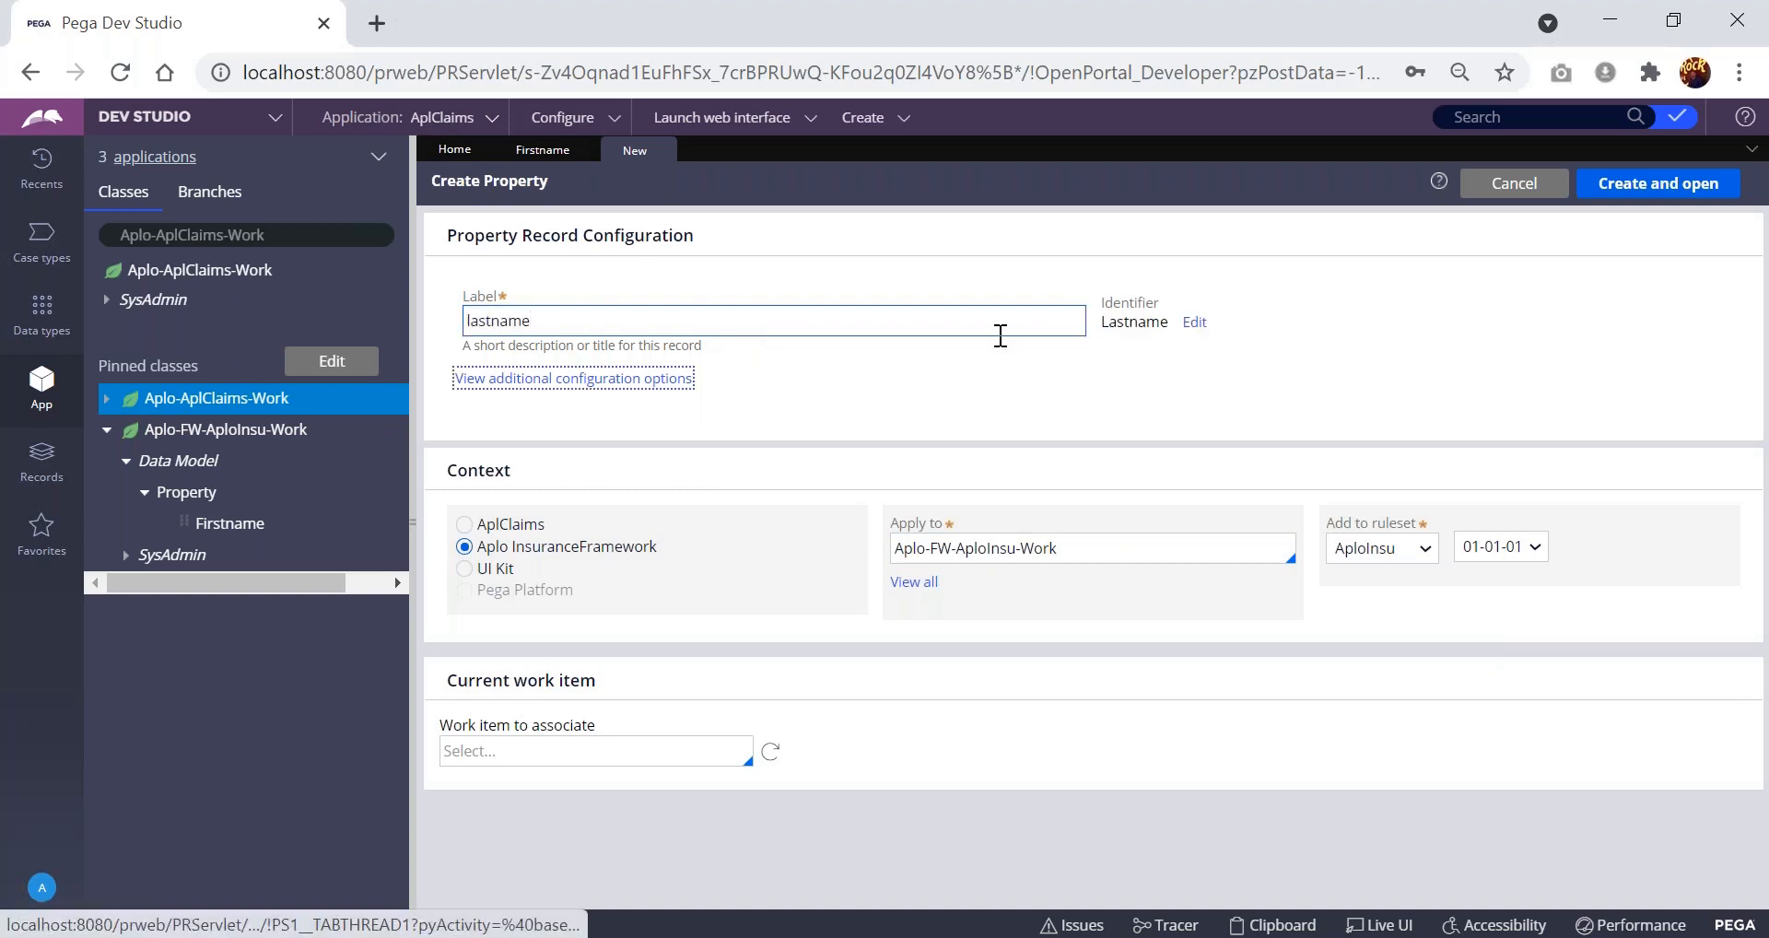
{"action": "left_click", "coordinate": [1037, 386]}
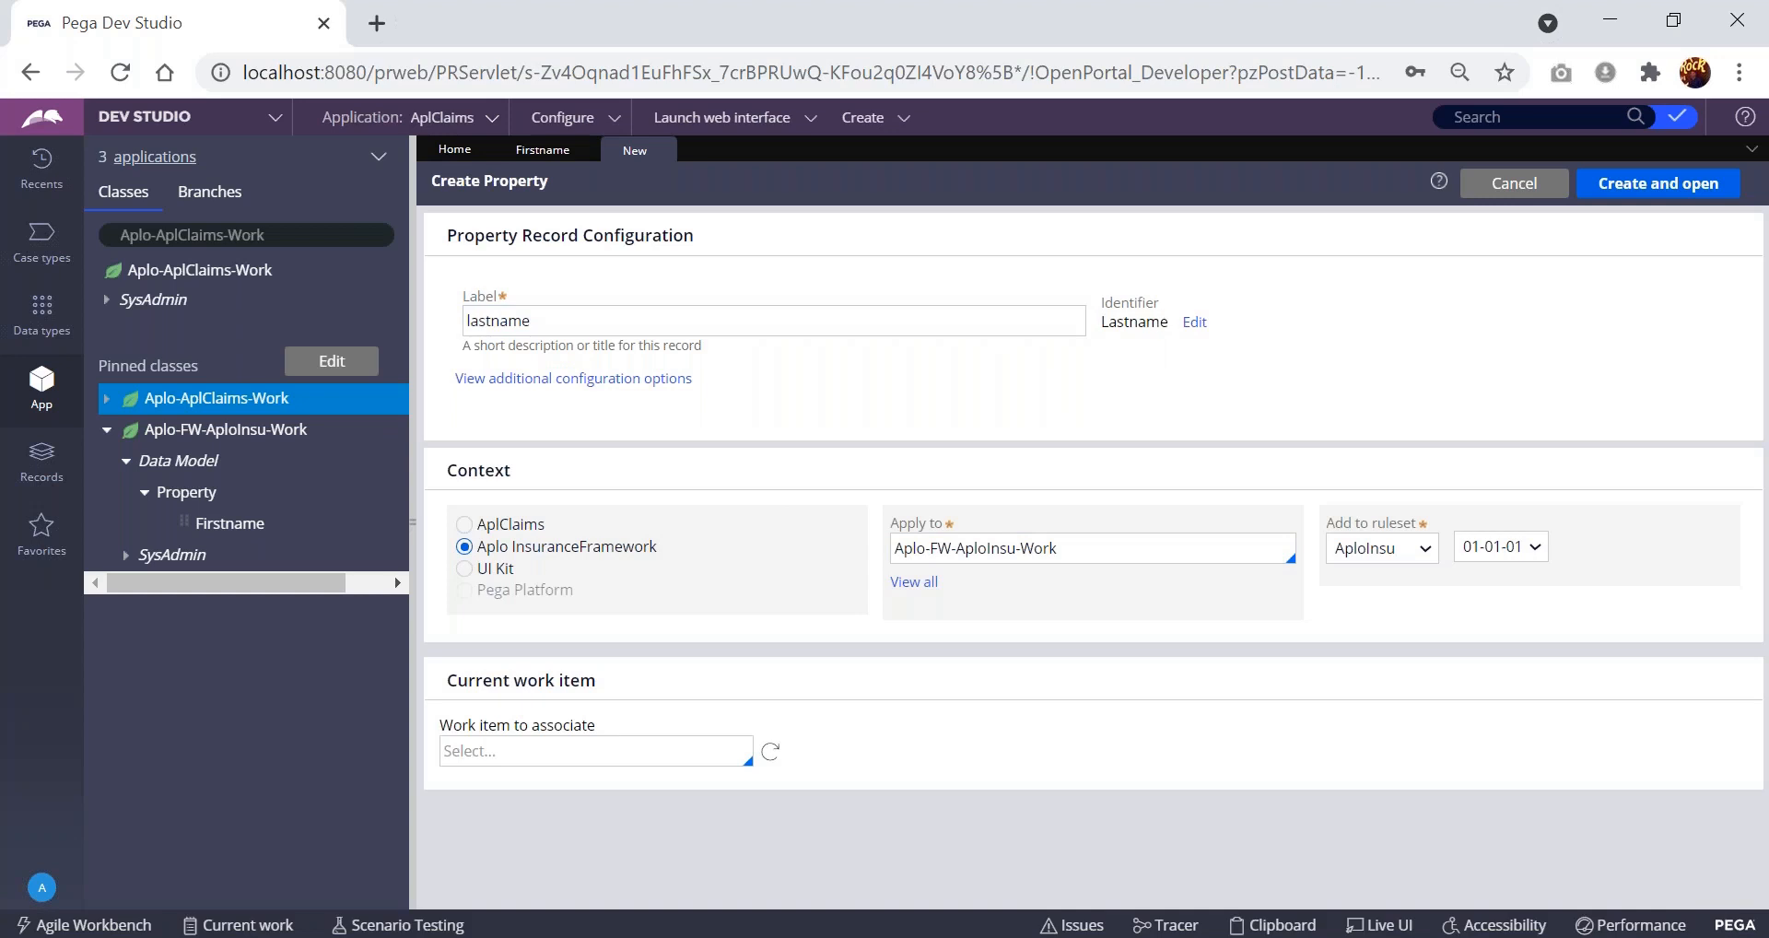
{"action": "left_click", "coordinate": [1665, 188]}
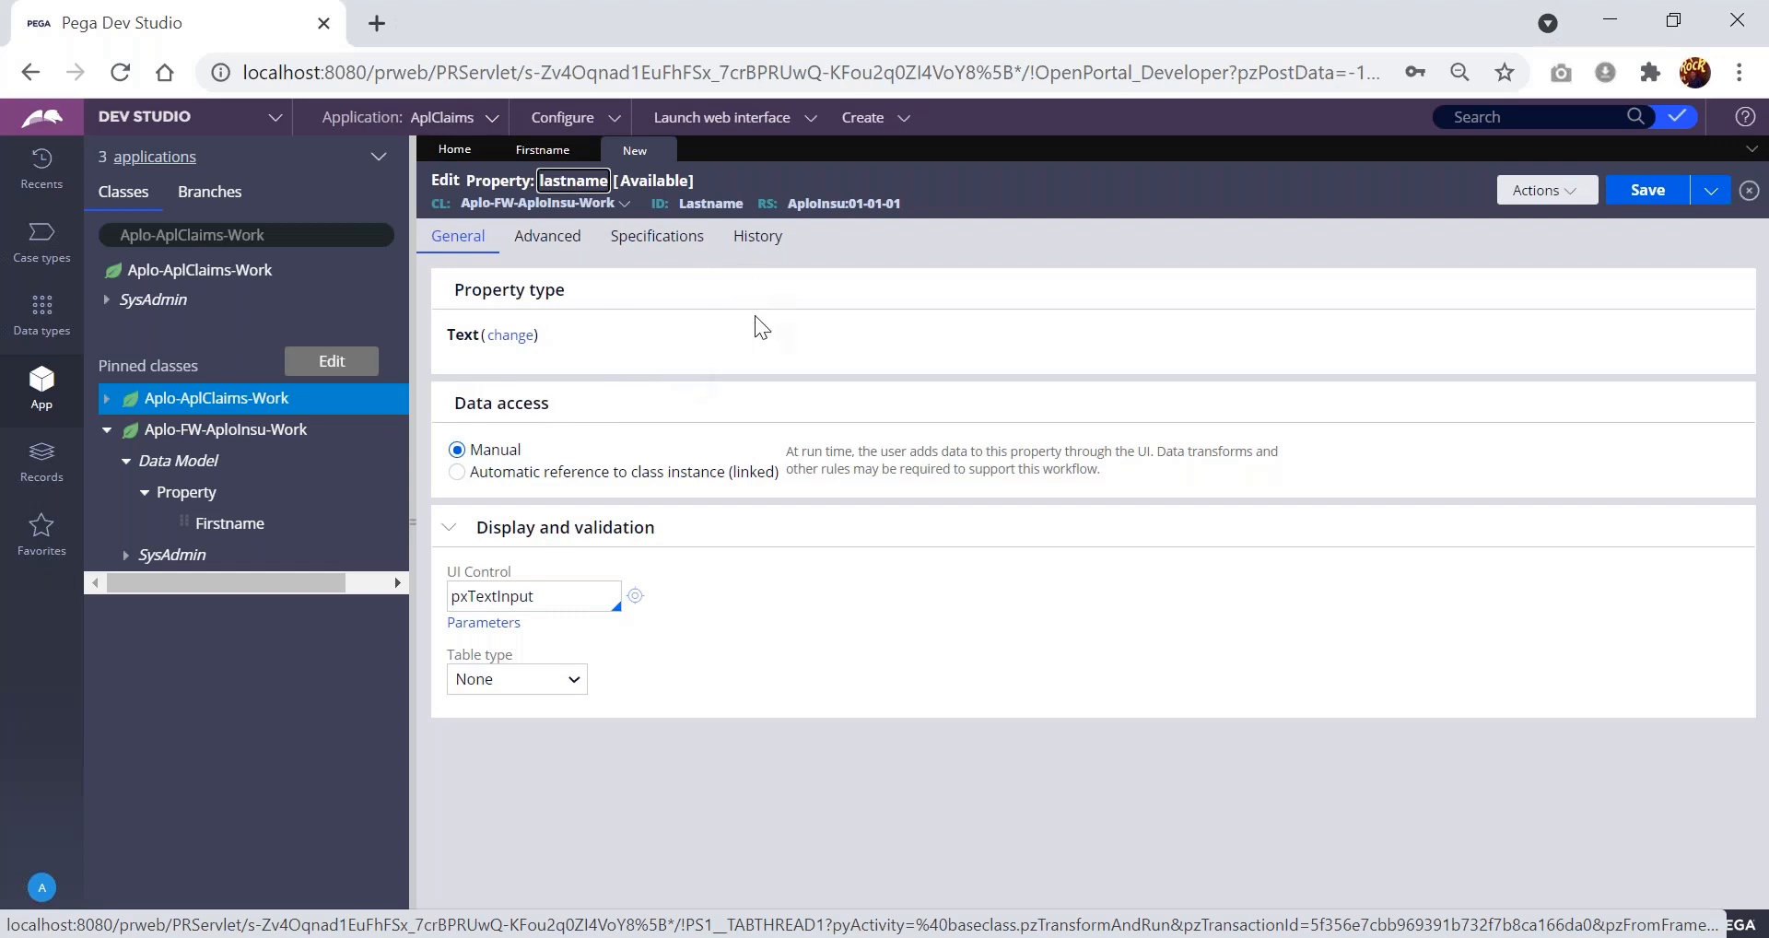
- Check the UI control of the lastname property and save the property, keeping pxTextInput
{"action": "double_click", "coordinate": [549, 599]}
{"action": "left_click", "coordinate": [550, 600]}
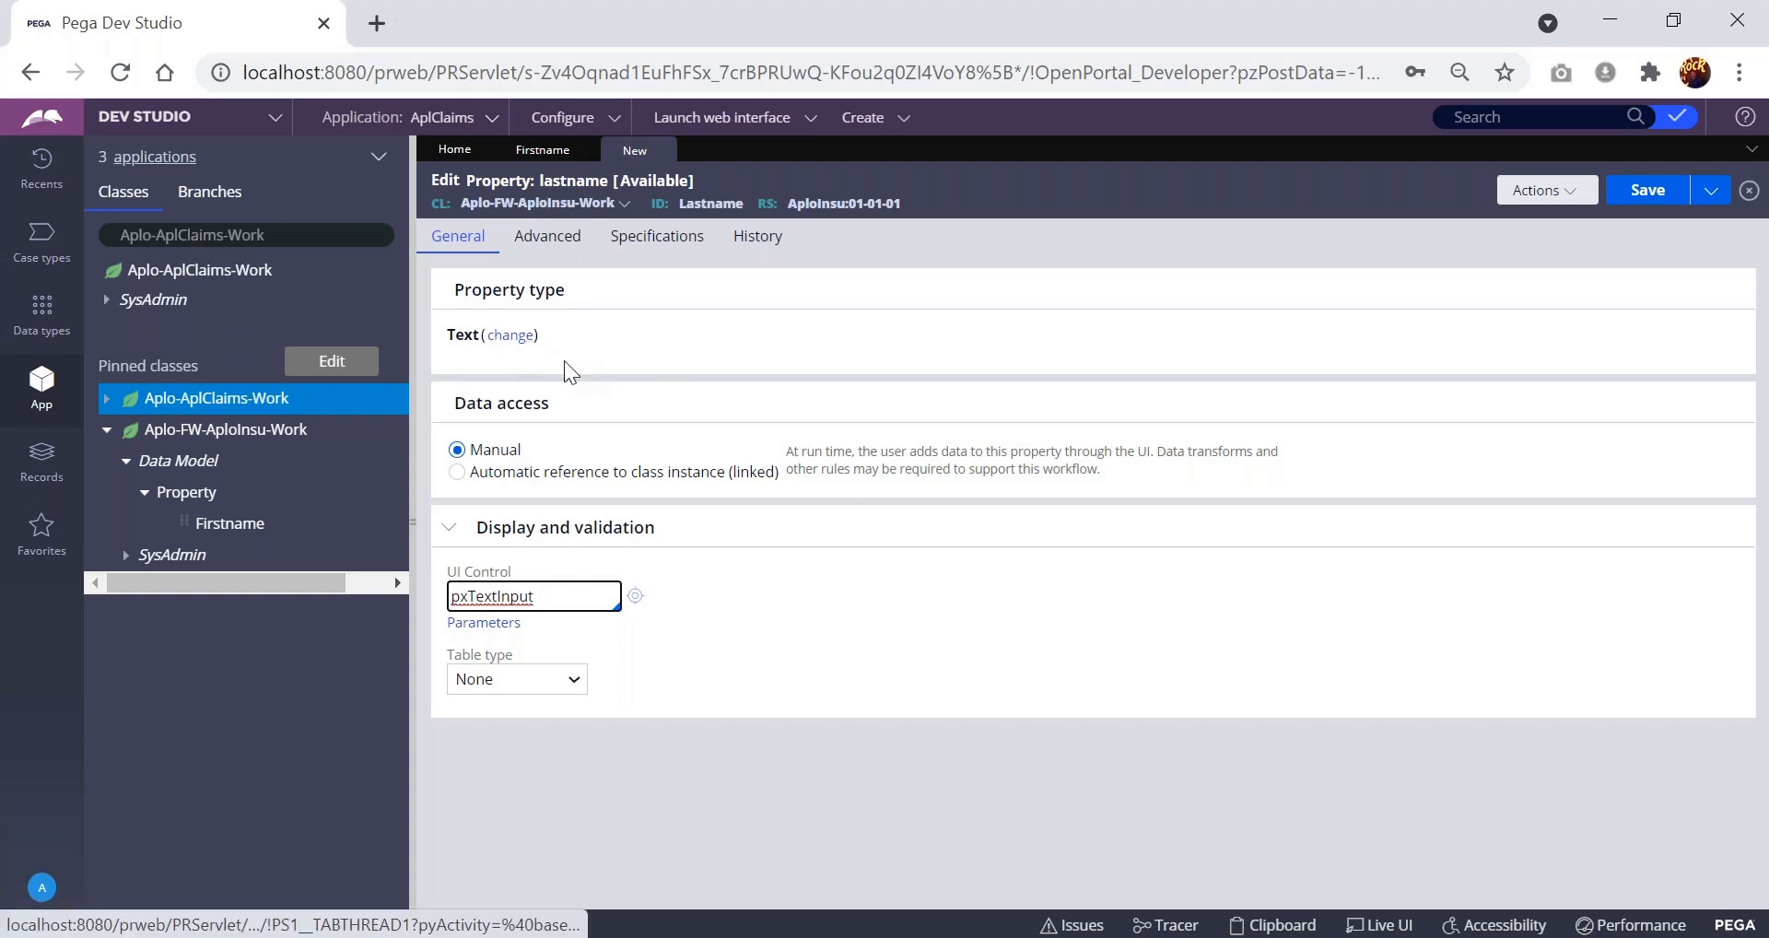
{"action": "left_click", "coordinate": [1646, 191]}
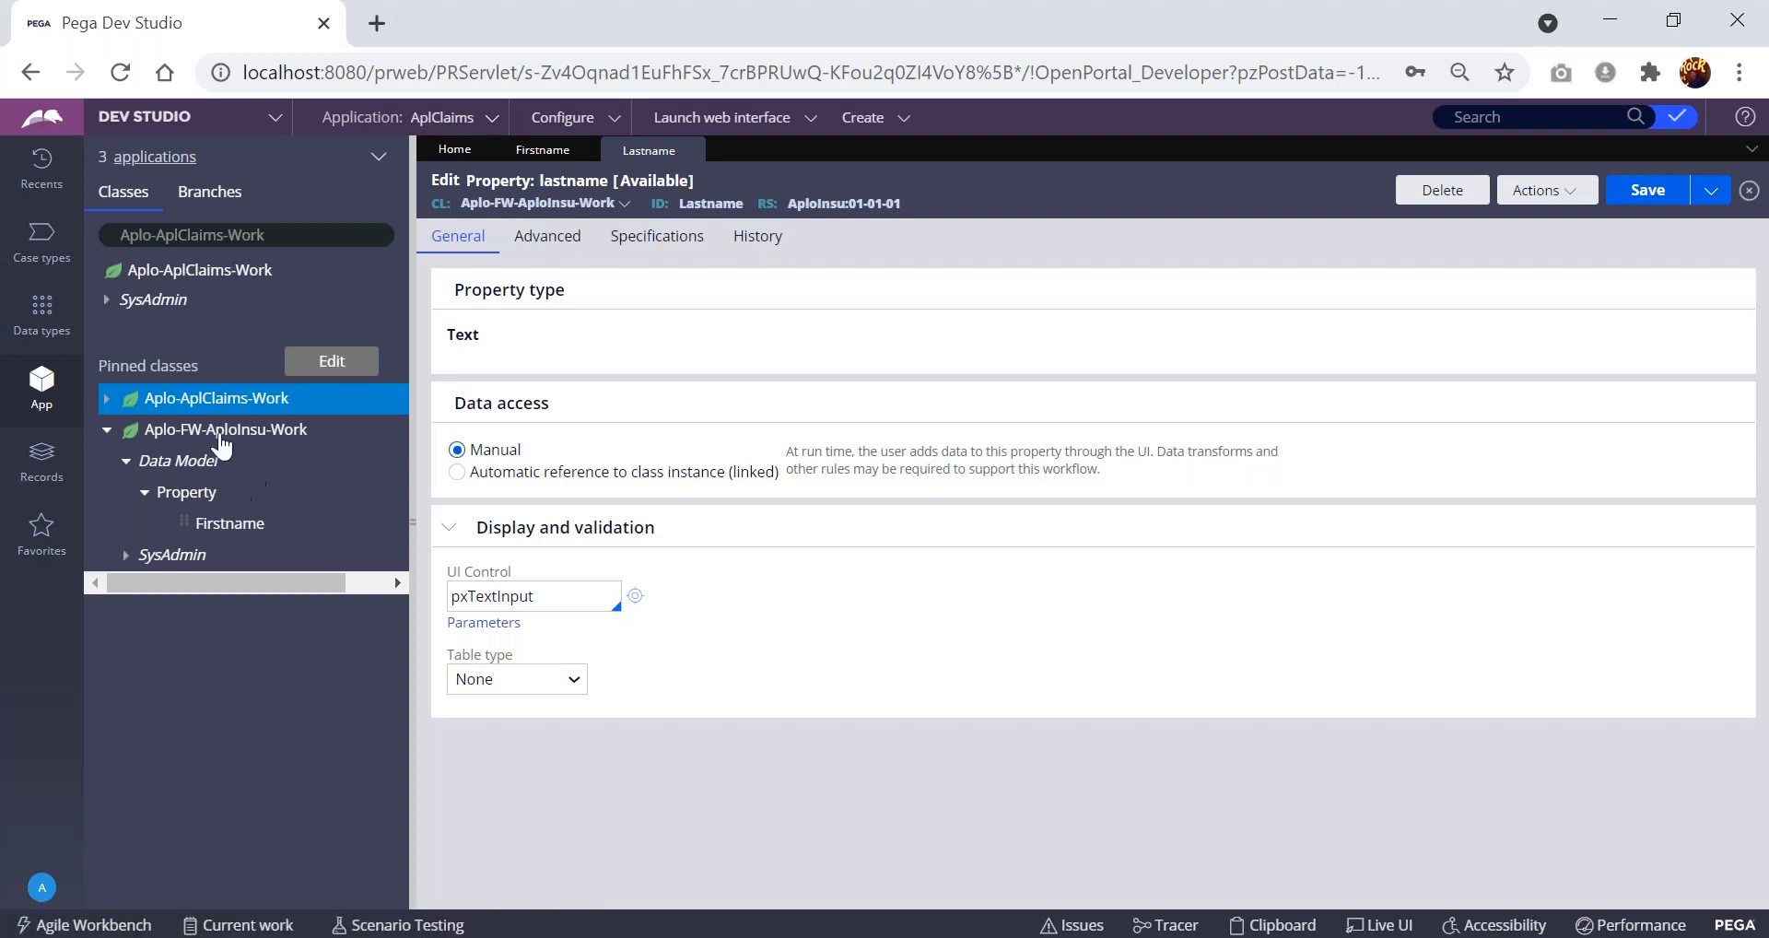
- Refresh the pinned class Aplo-FW-AploInsu-Work and expand it again to show its properties
{"action": "left_click", "coordinate": [379, 159]}
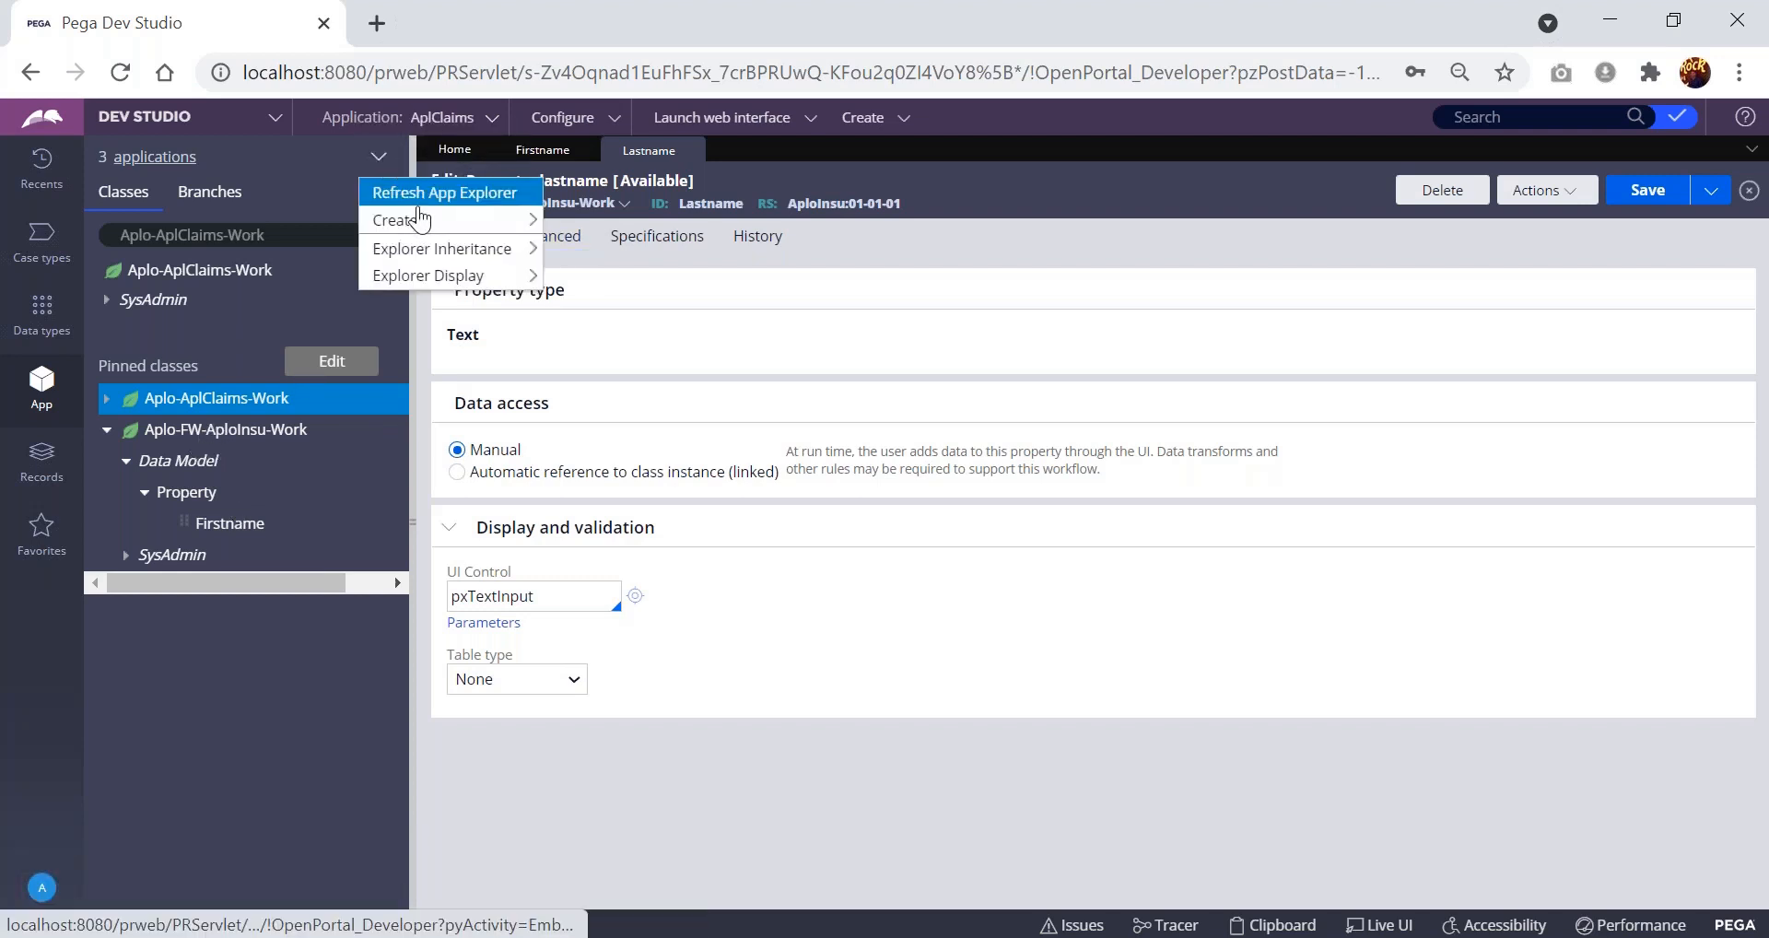
{"action": "left_click", "coordinate": [312, 175]}
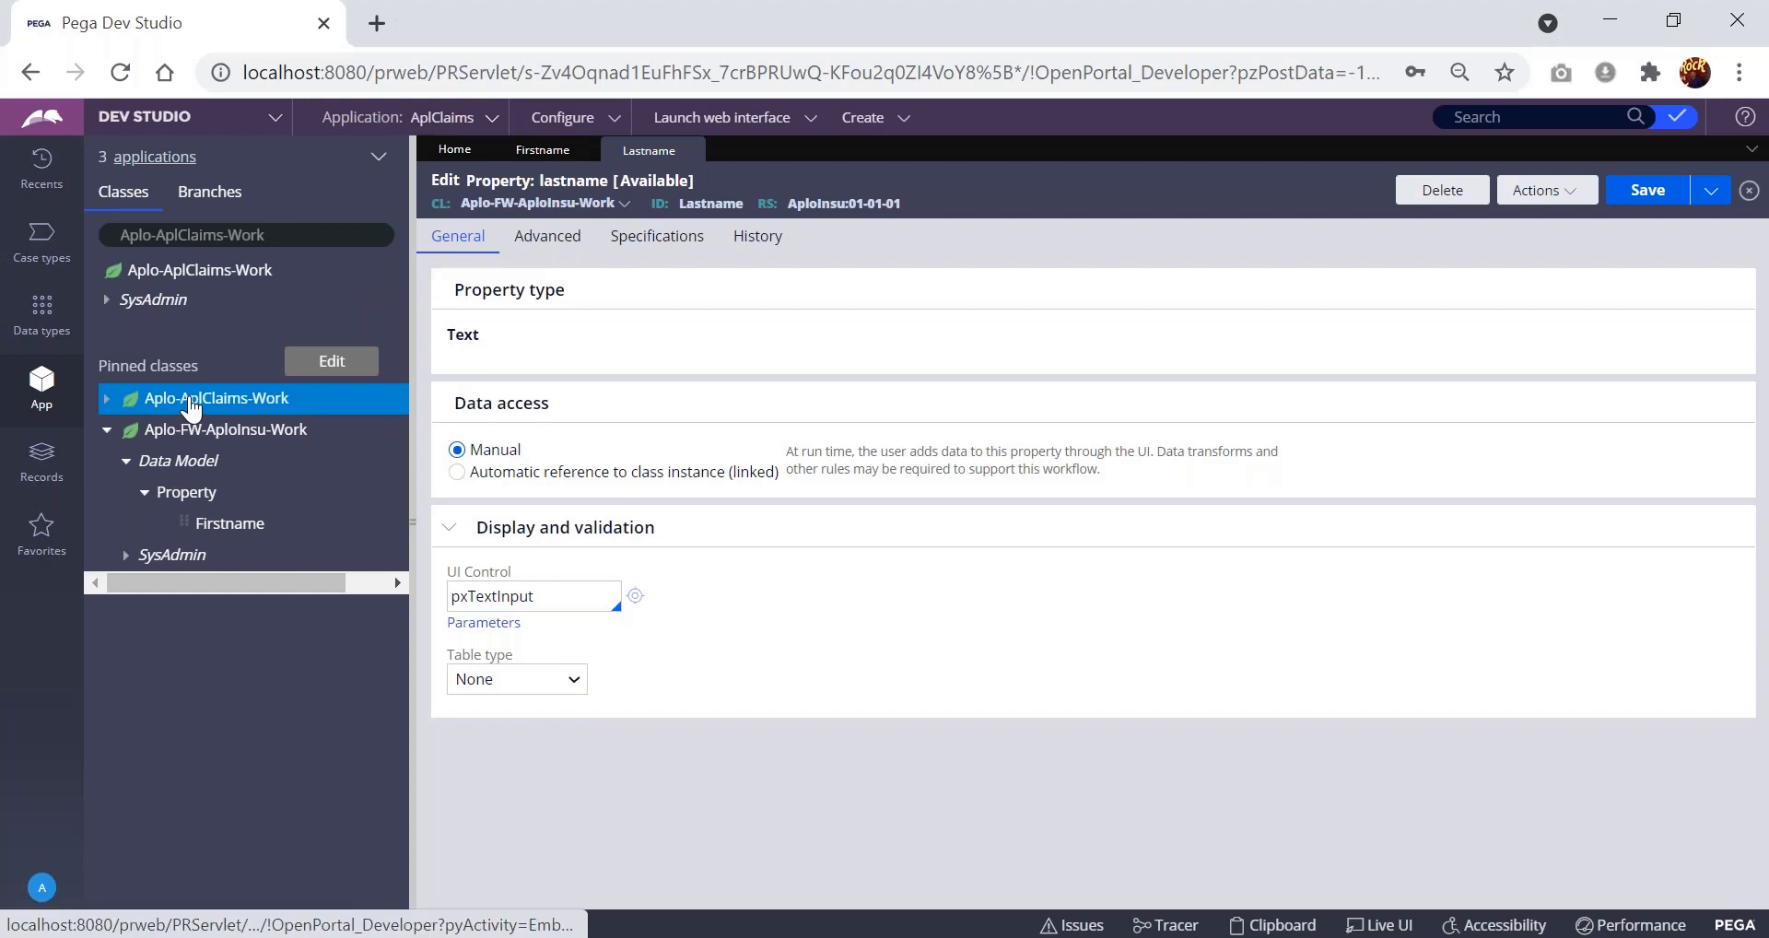
{"action": "left_click", "coordinate": [105, 431]}
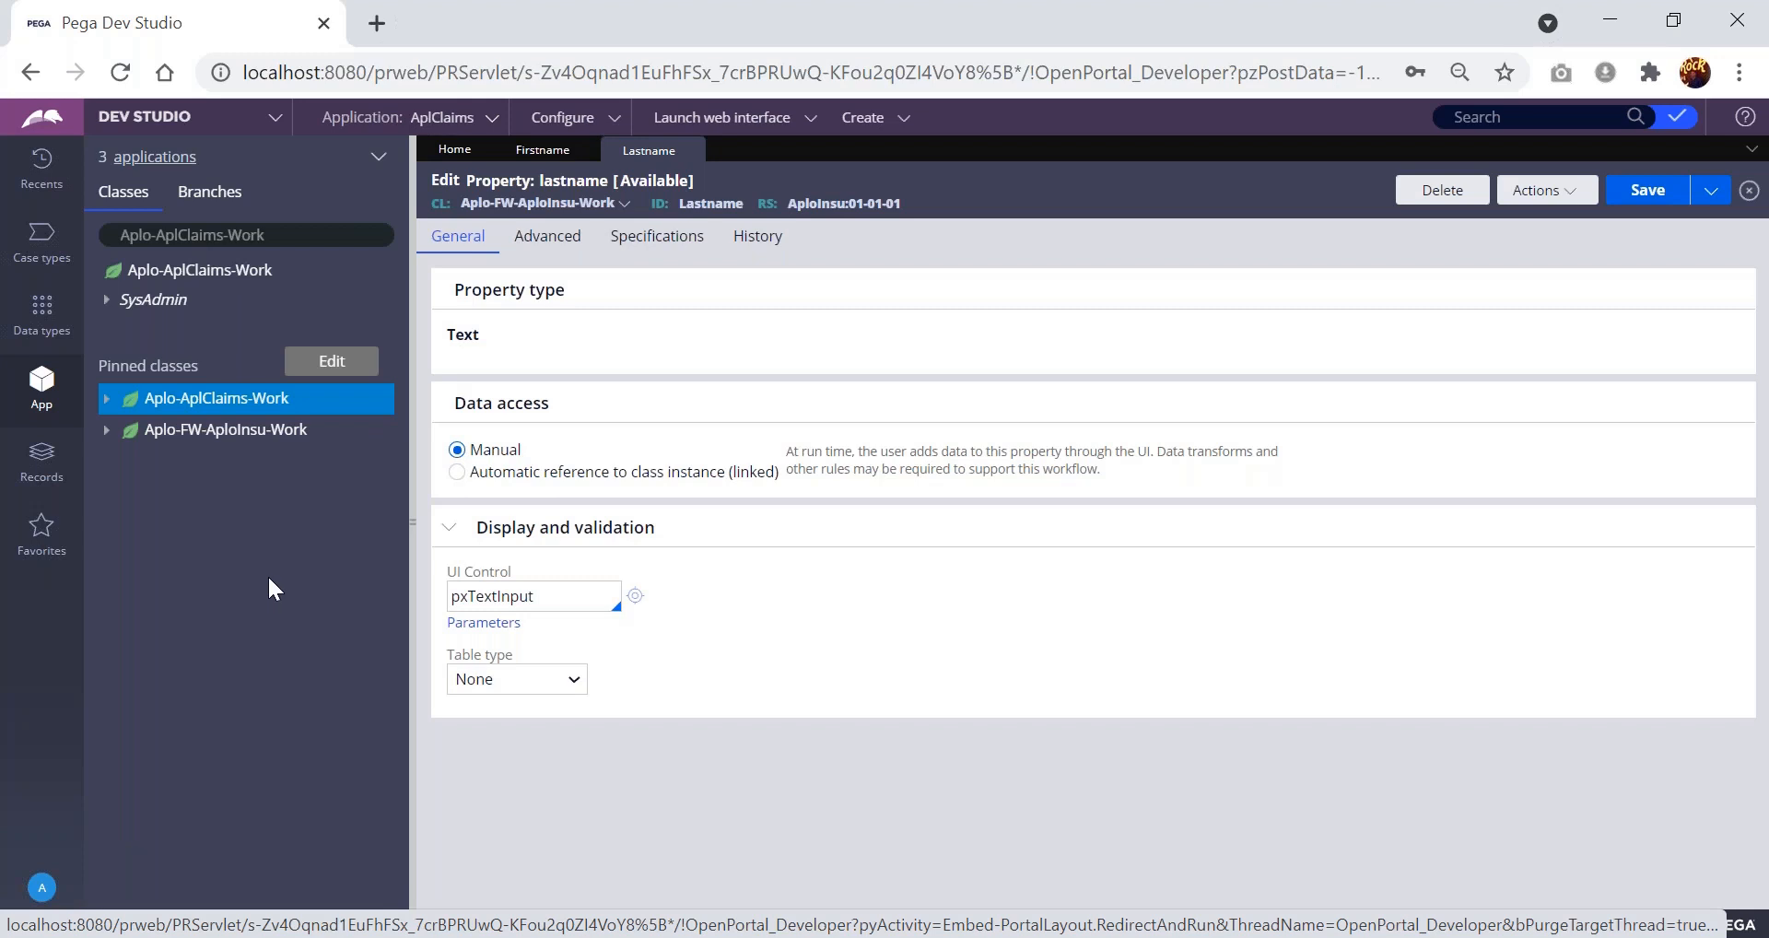
{"action": "left_click", "coordinate": [249, 443]}
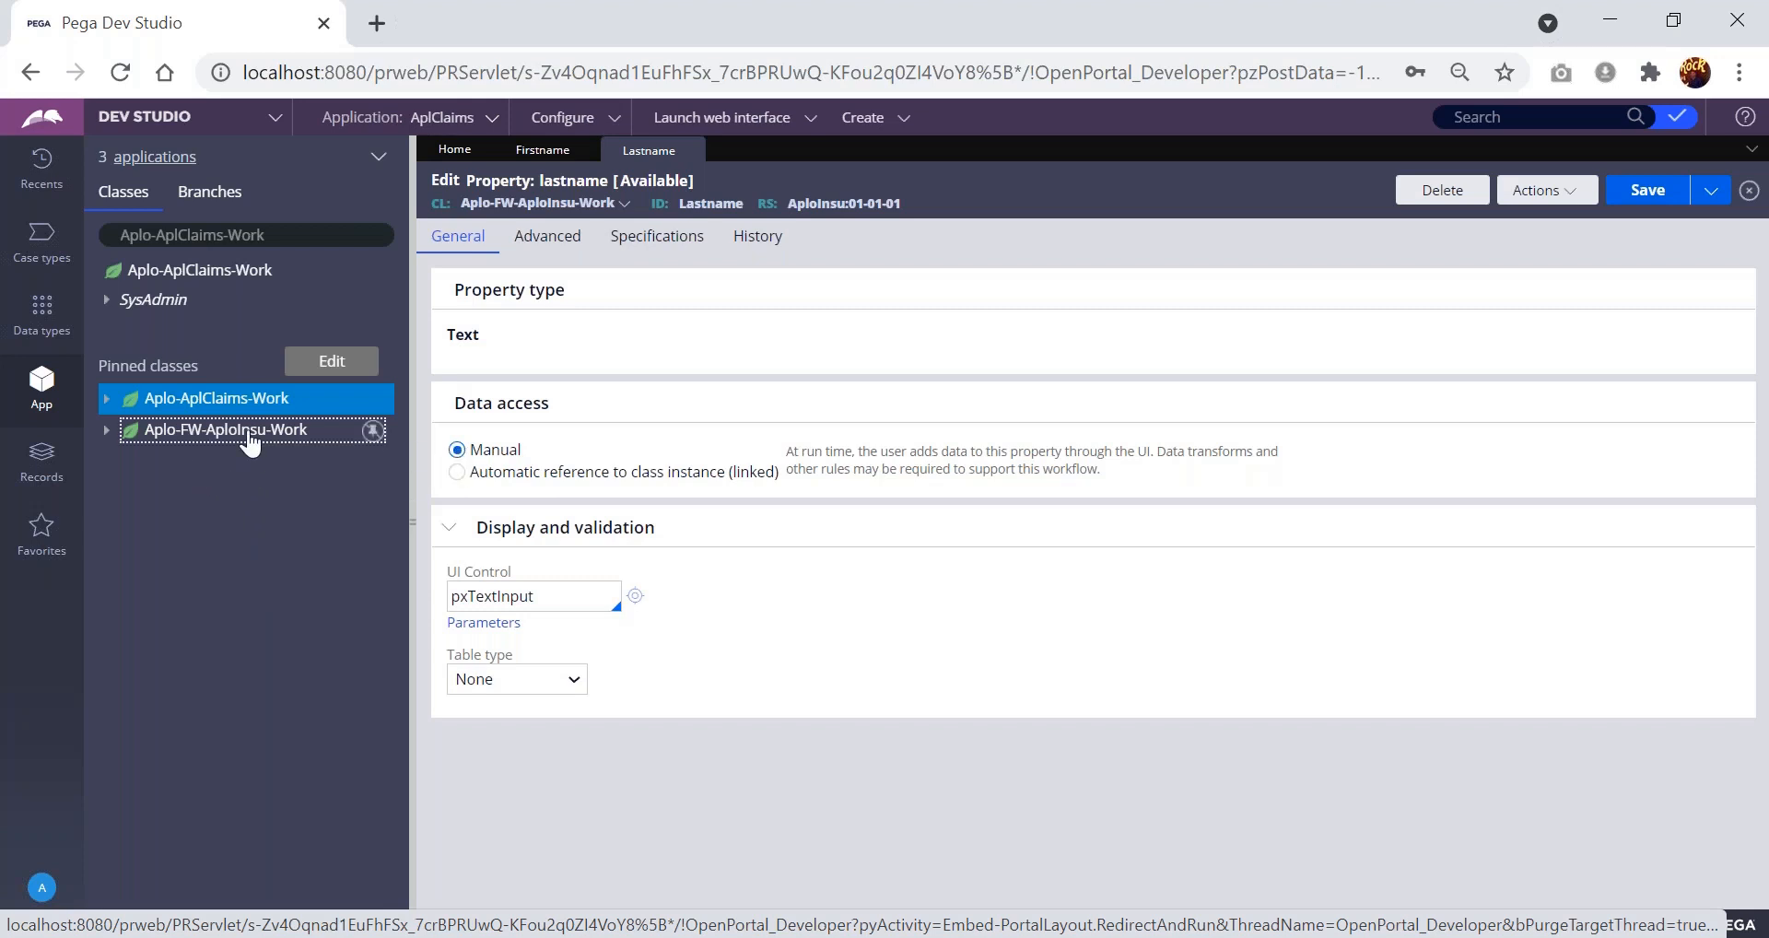
{"action": "right_click", "coordinate": [250, 443]}
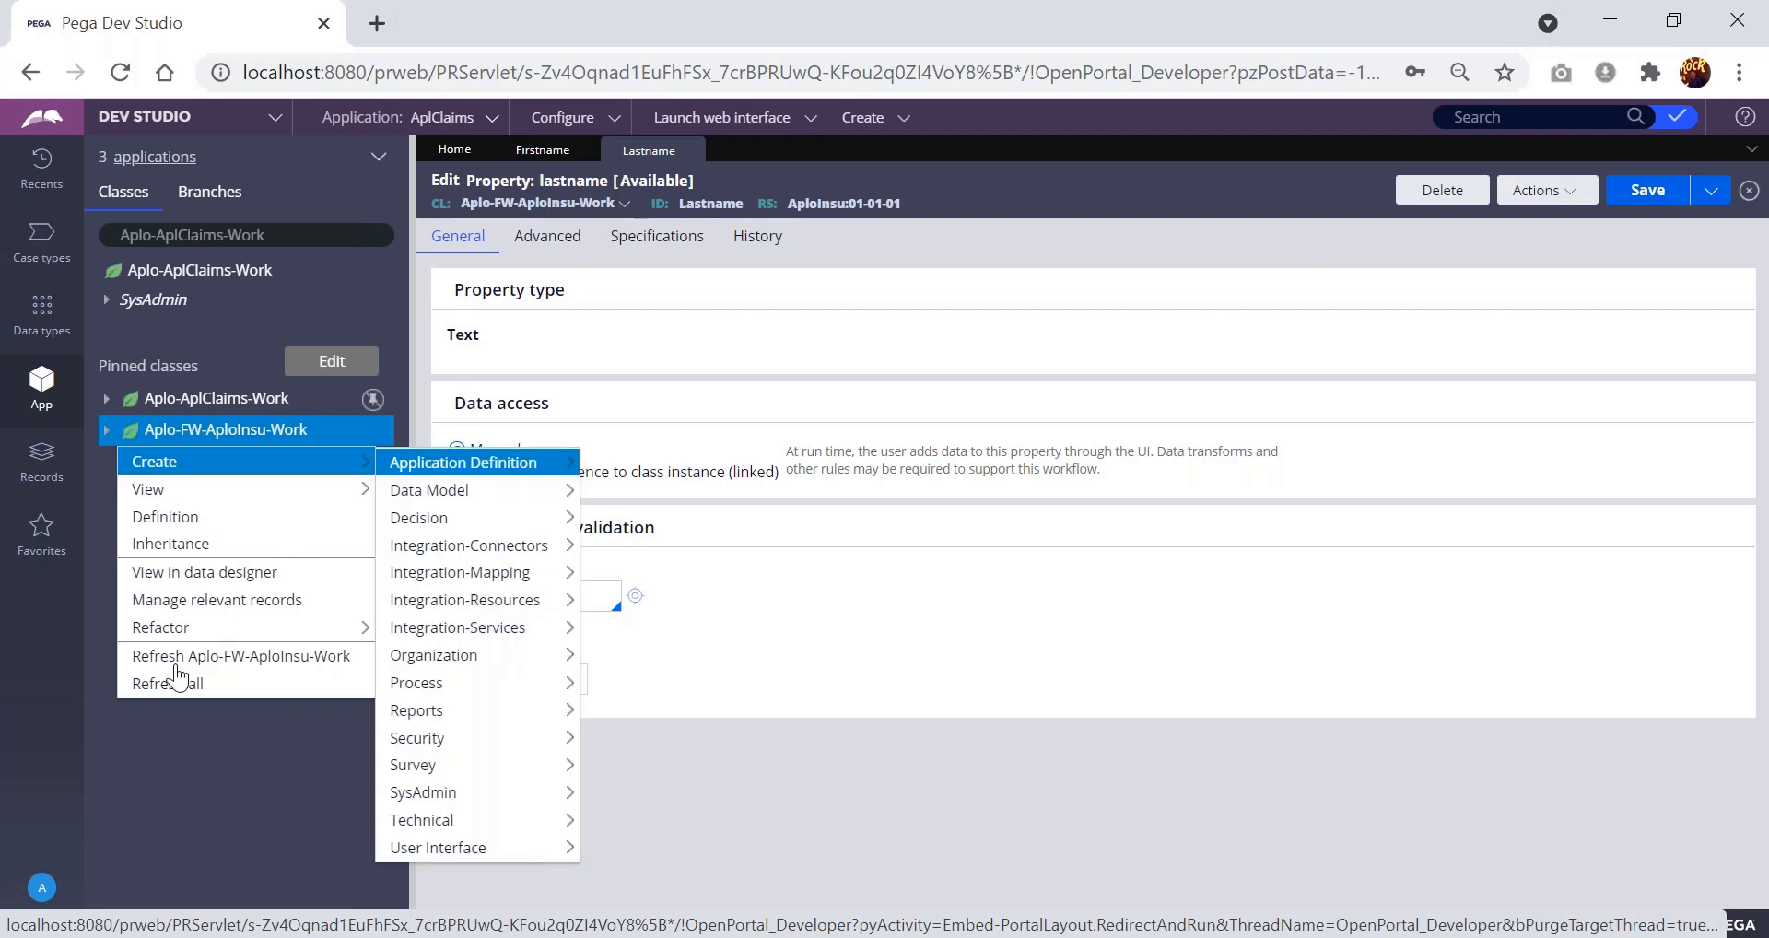
{"action": "left_click", "coordinate": [203, 656]}
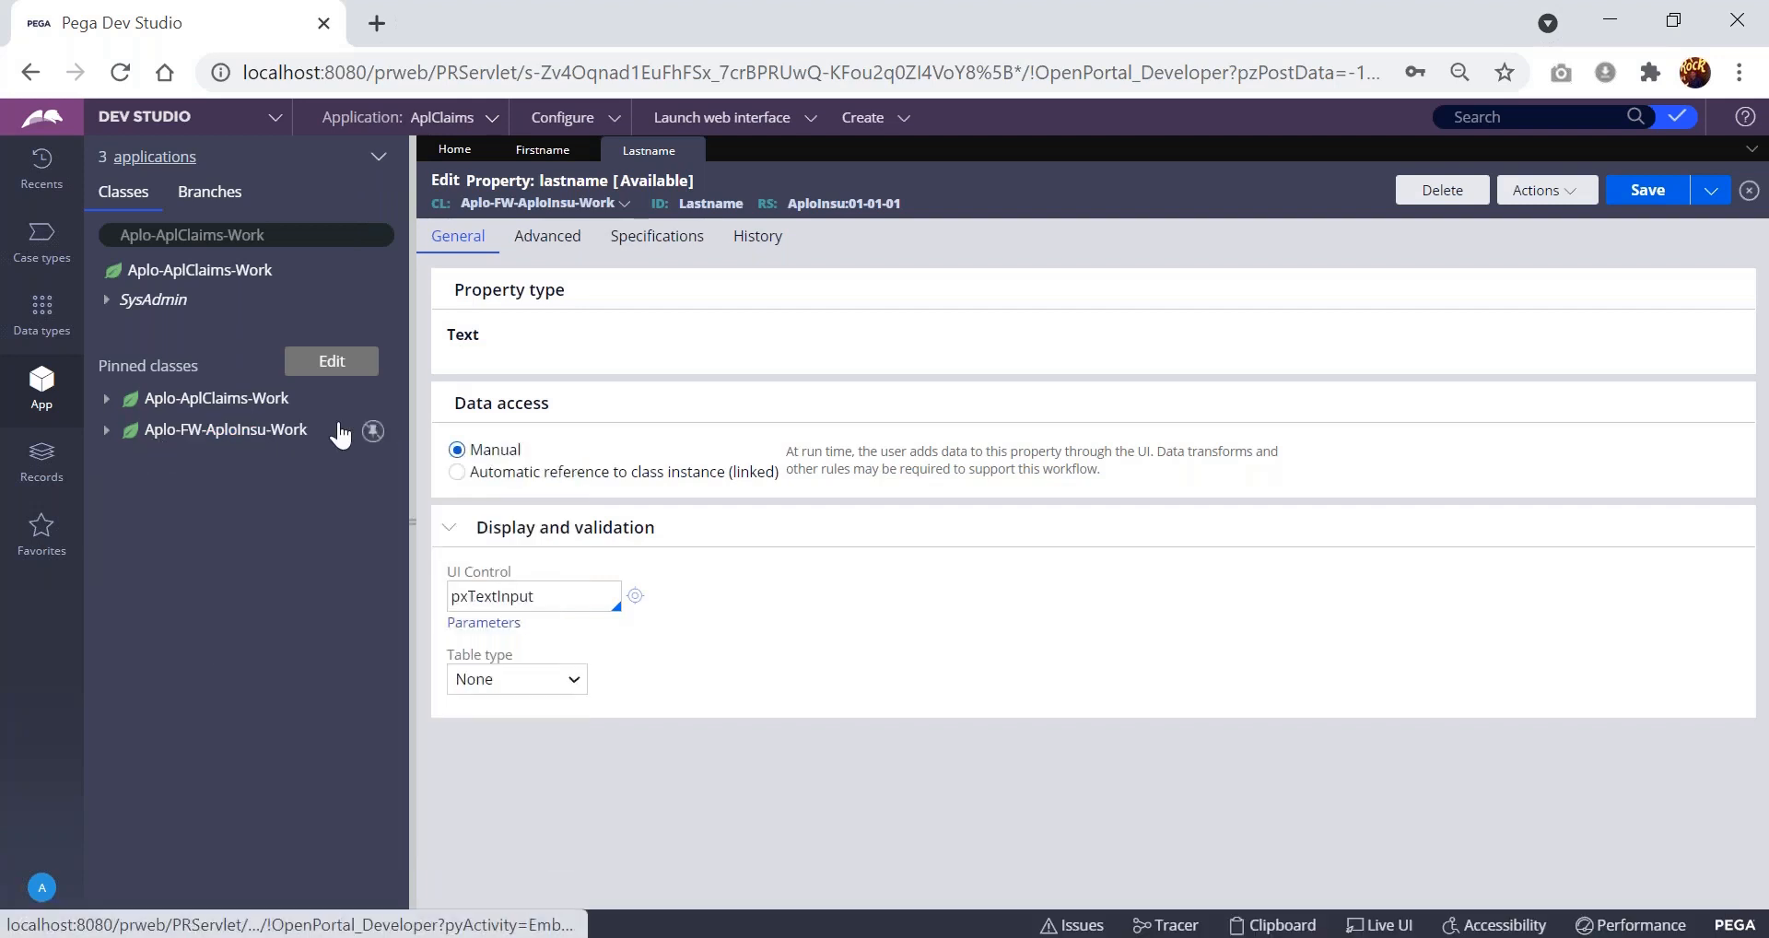
{"action": "left_click", "coordinate": [110, 431]}
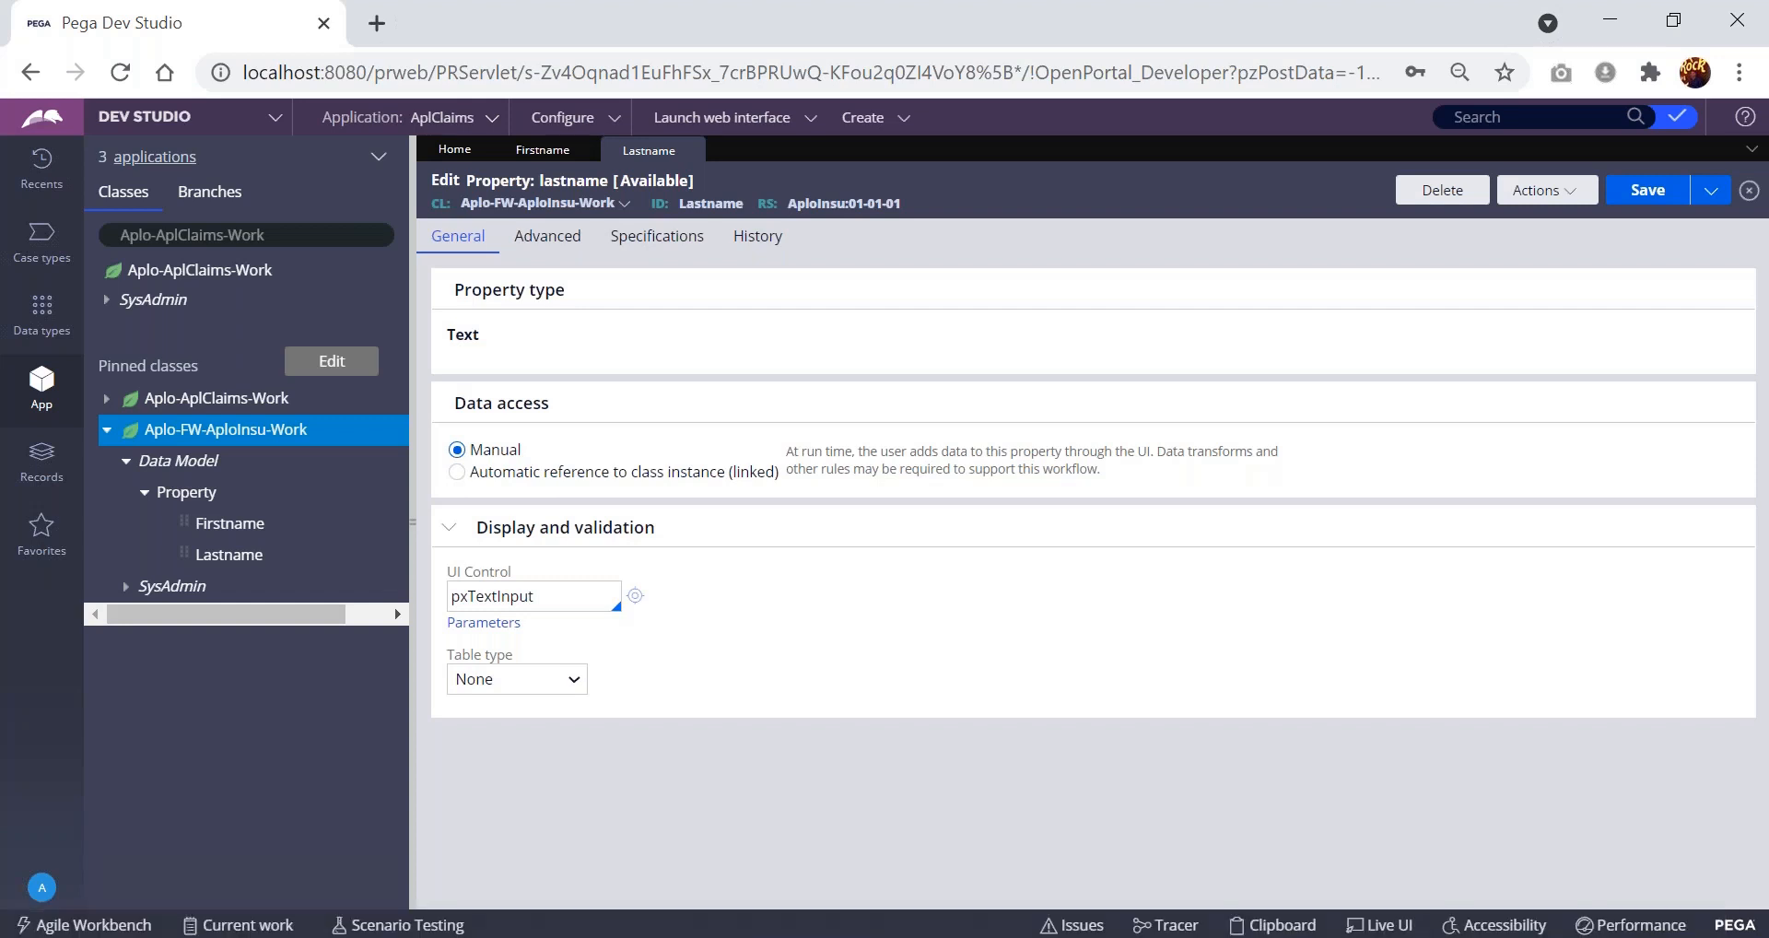
- Check the notes for the next planned property, and start a new property record from the Data Model of Aplo-FW-AploInsu-Work
{"action": "key", "text": "alt+Tab"}
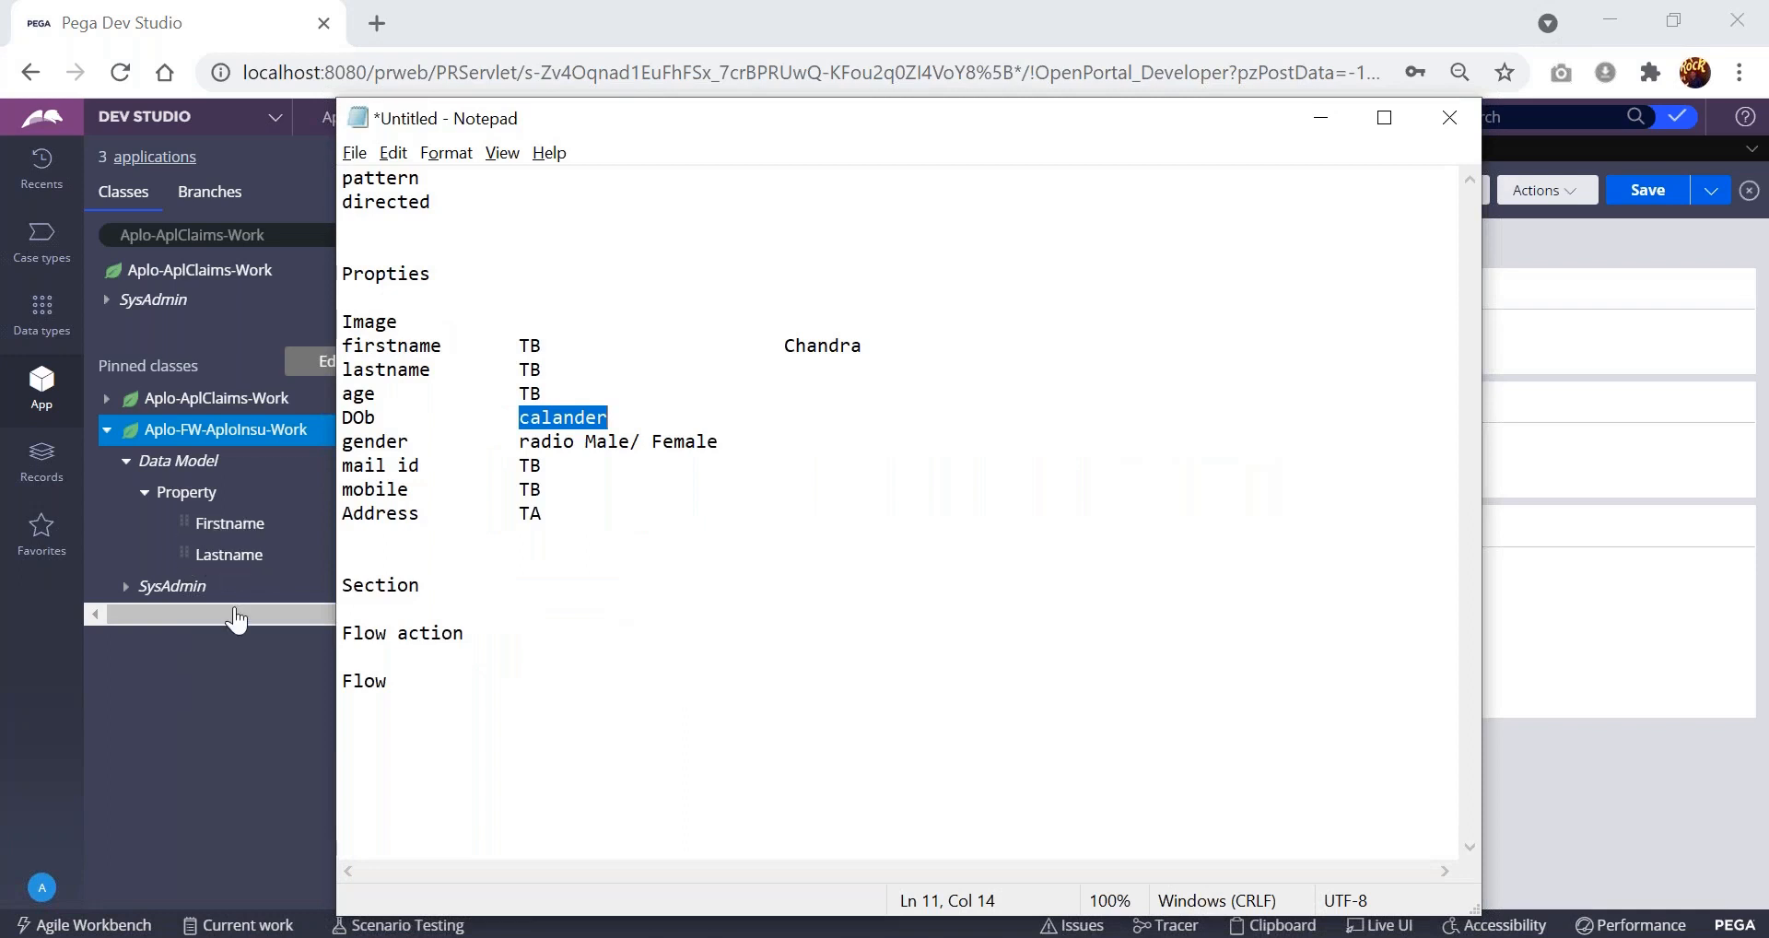
{"action": "left_click", "coordinate": [247, 659]}
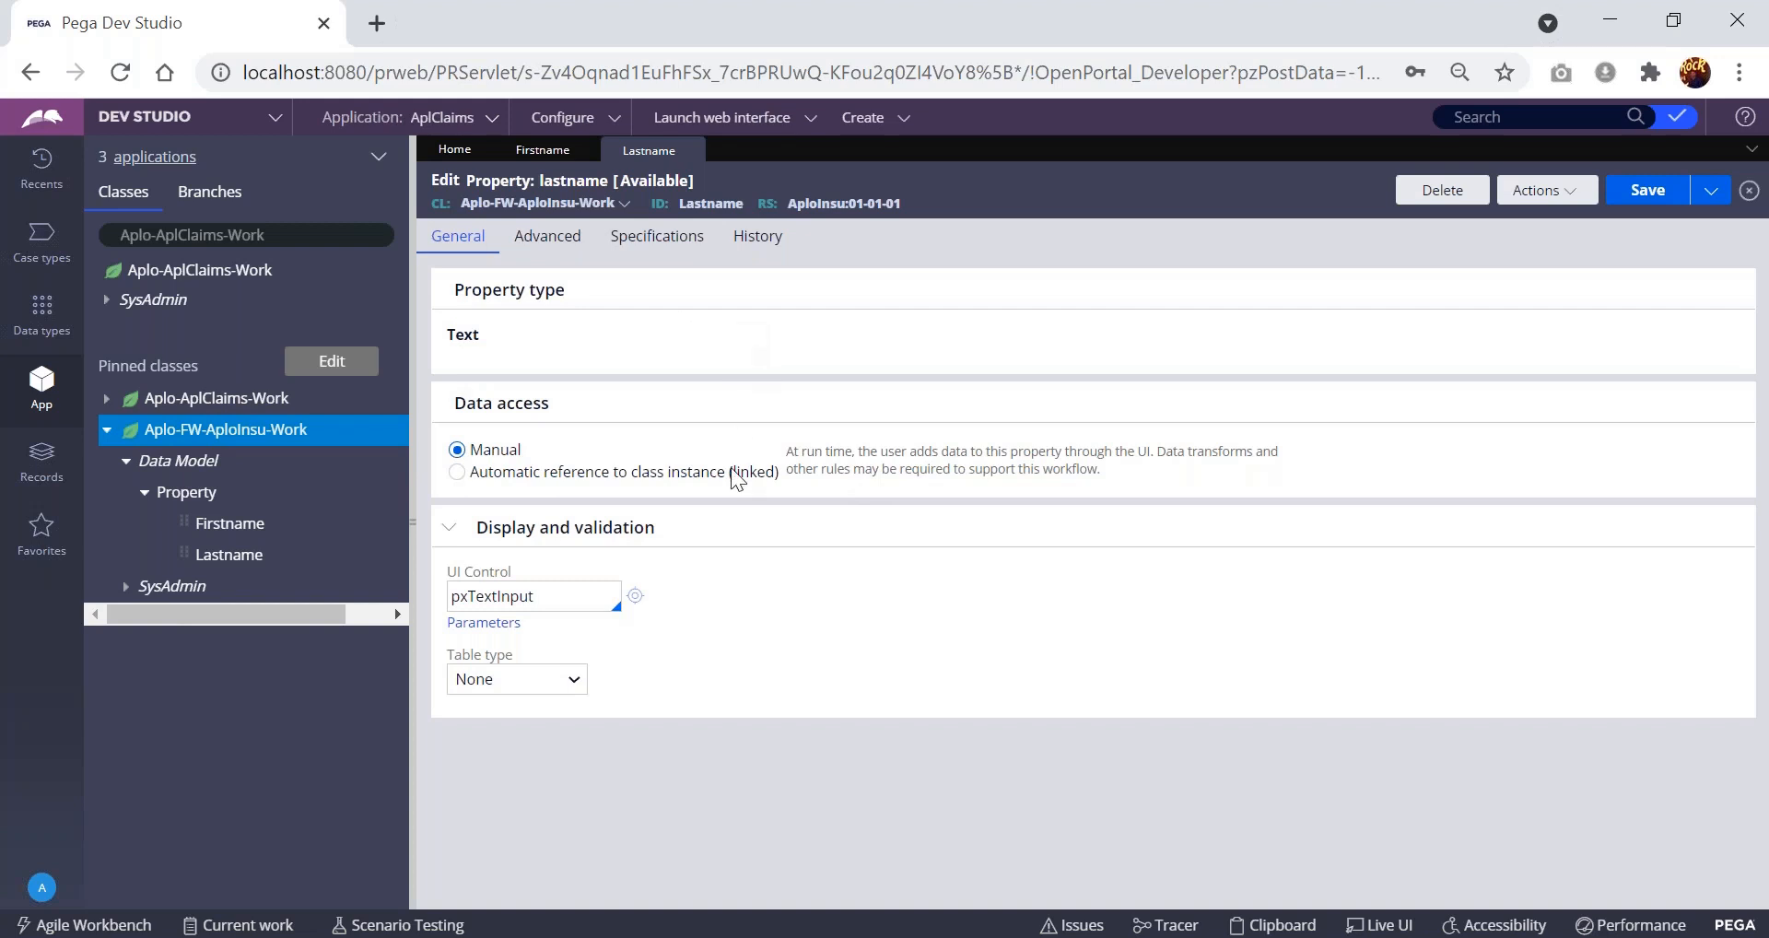
{"action": "right_click", "coordinate": [164, 471]}
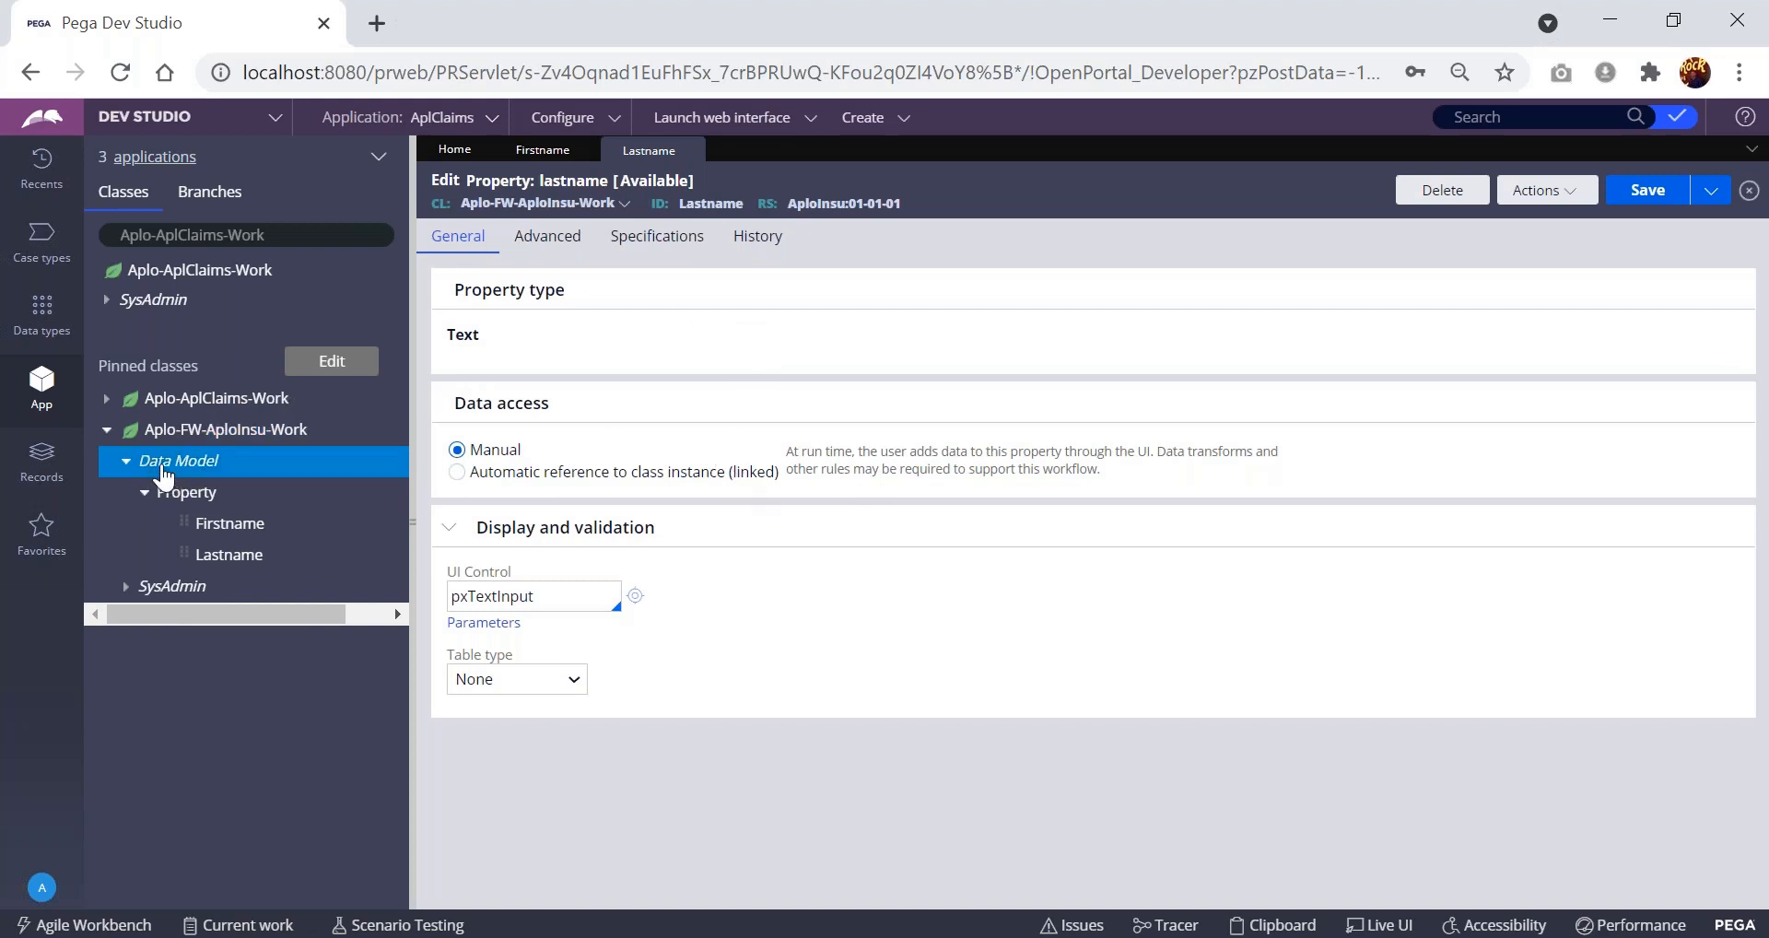
{"action": "mouse_move", "coordinate": [221, 505]}
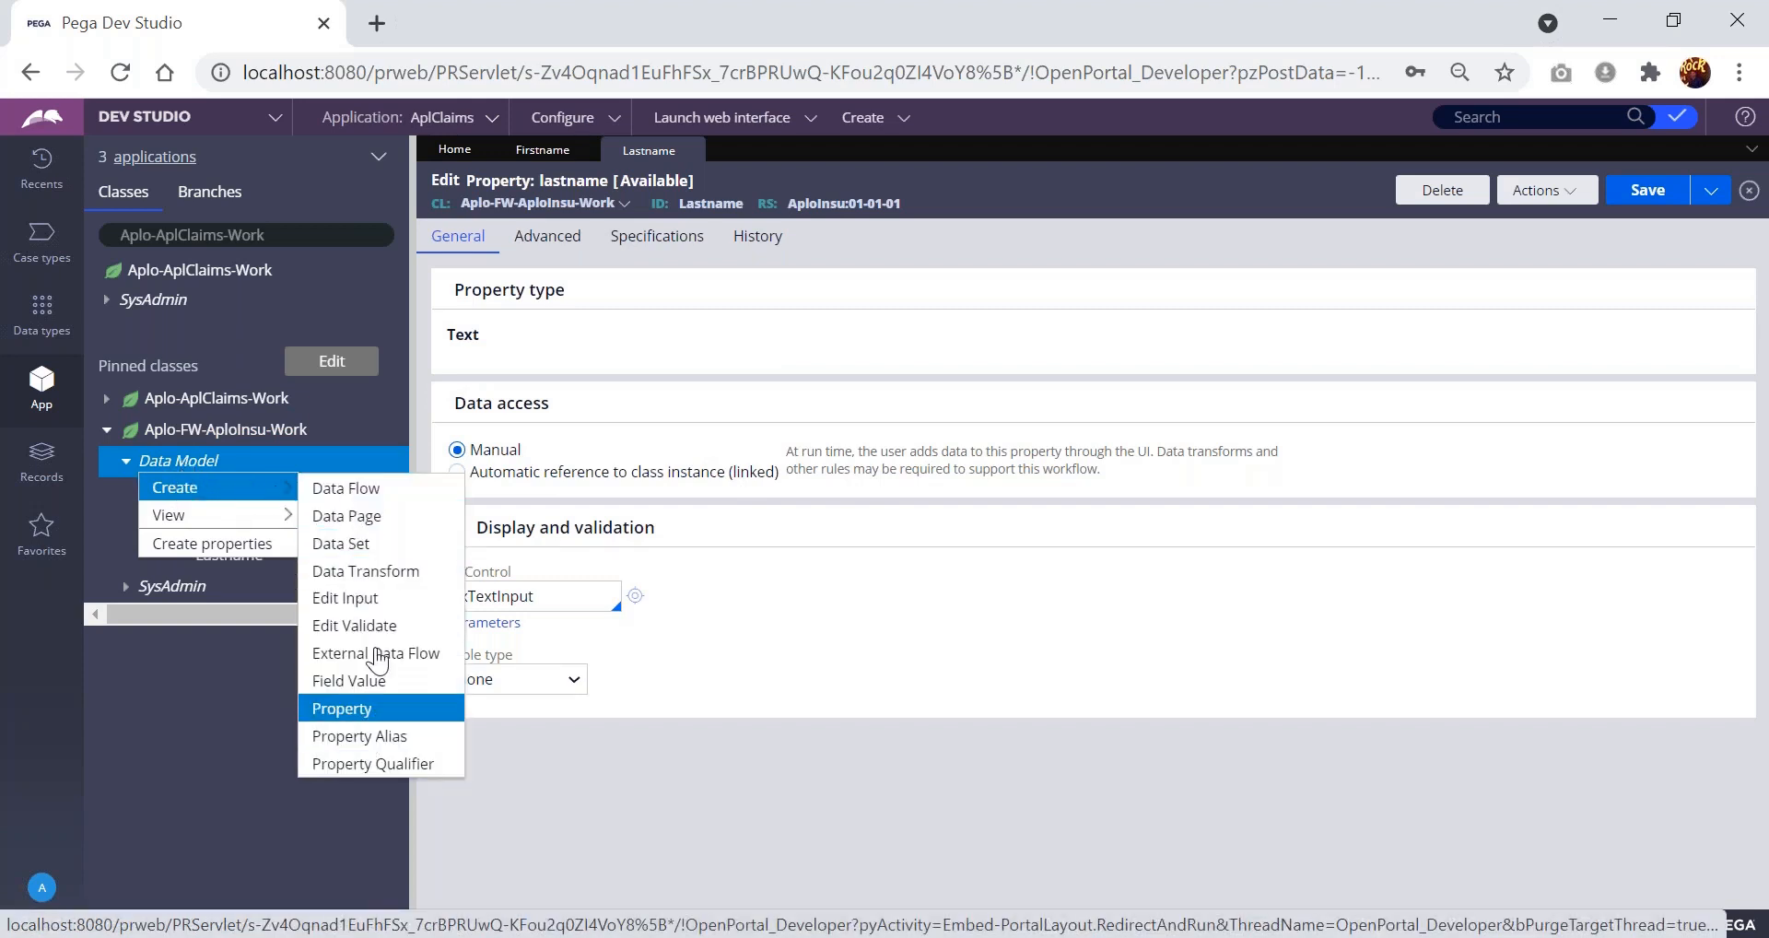
{"action": "mouse_move", "coordinate": [276, 487]}
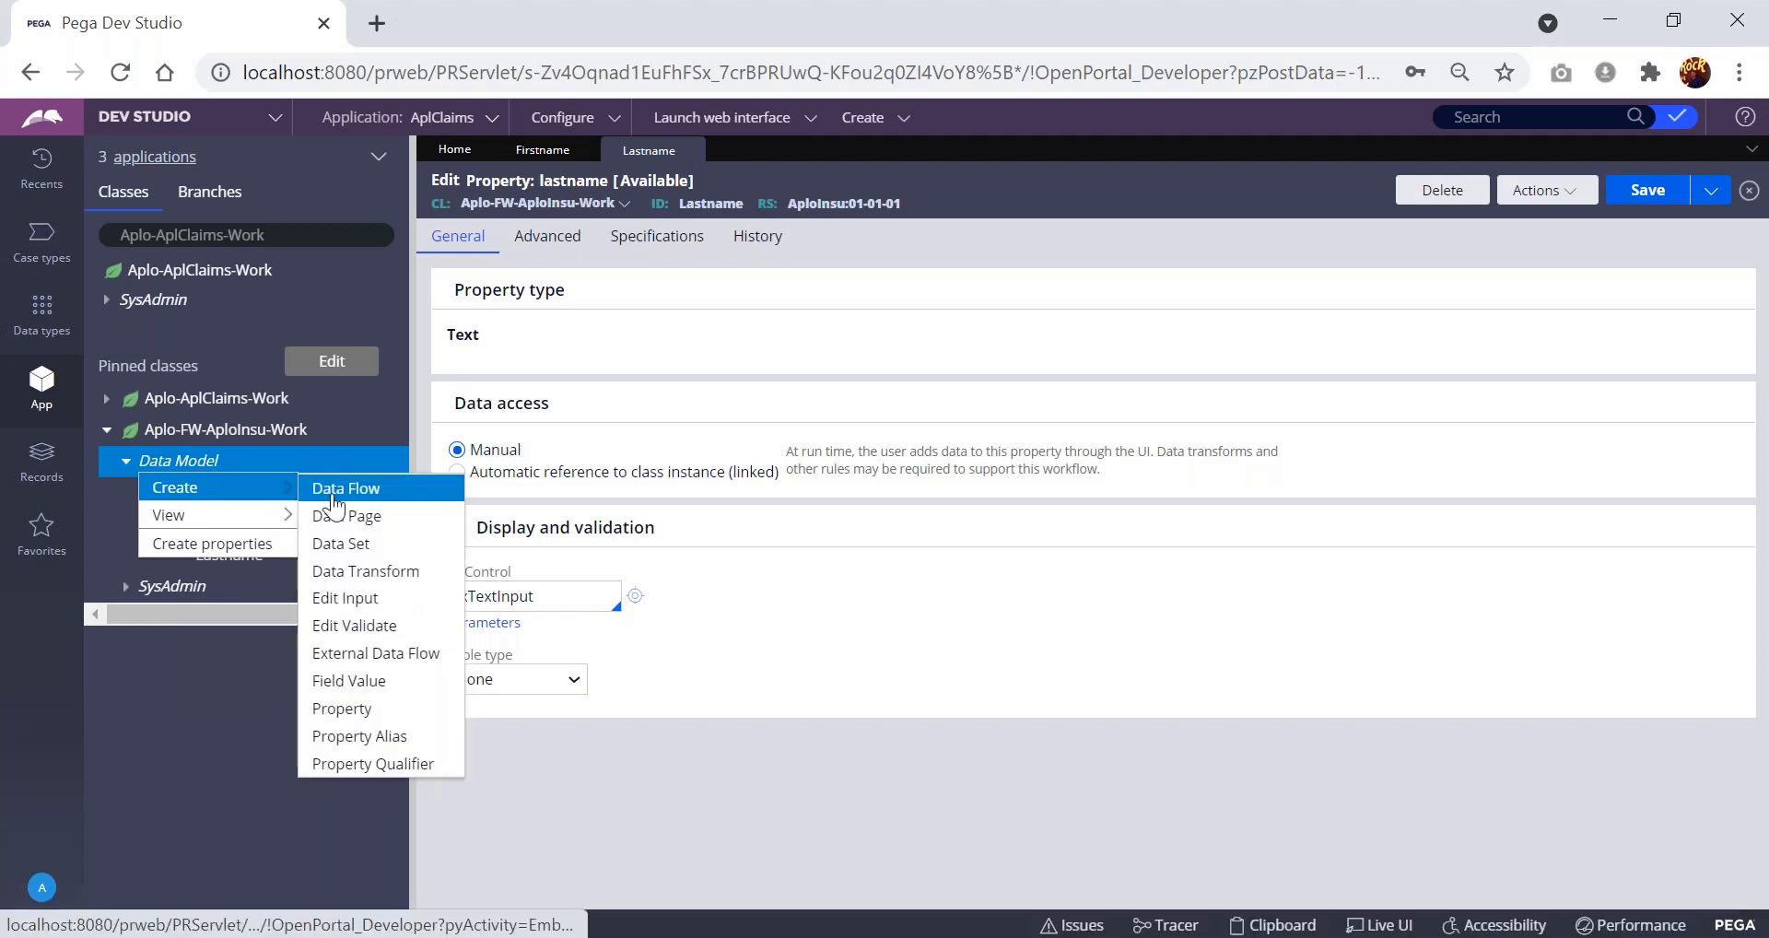
{"action": "left_click", "coordinate": [353, 708]}
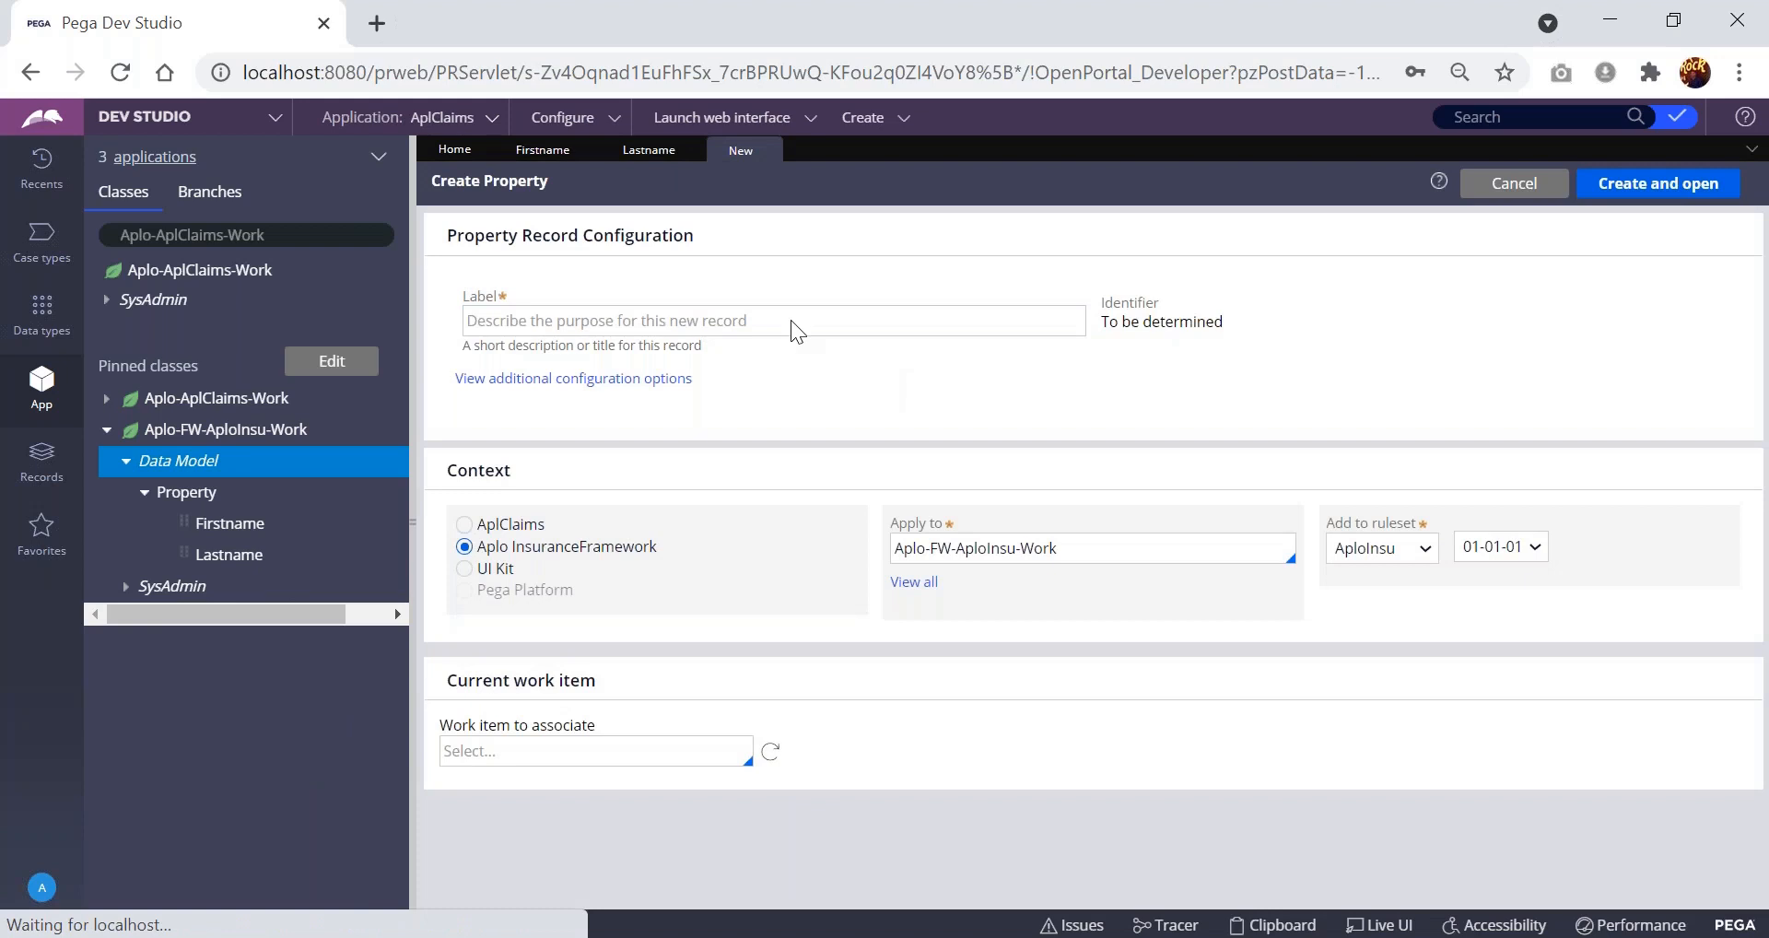
- Label the new property Age, then create and open its record
{"action": "left_click", "coordinate": [782, 317]}
{"action": "type", "text": "Age"}
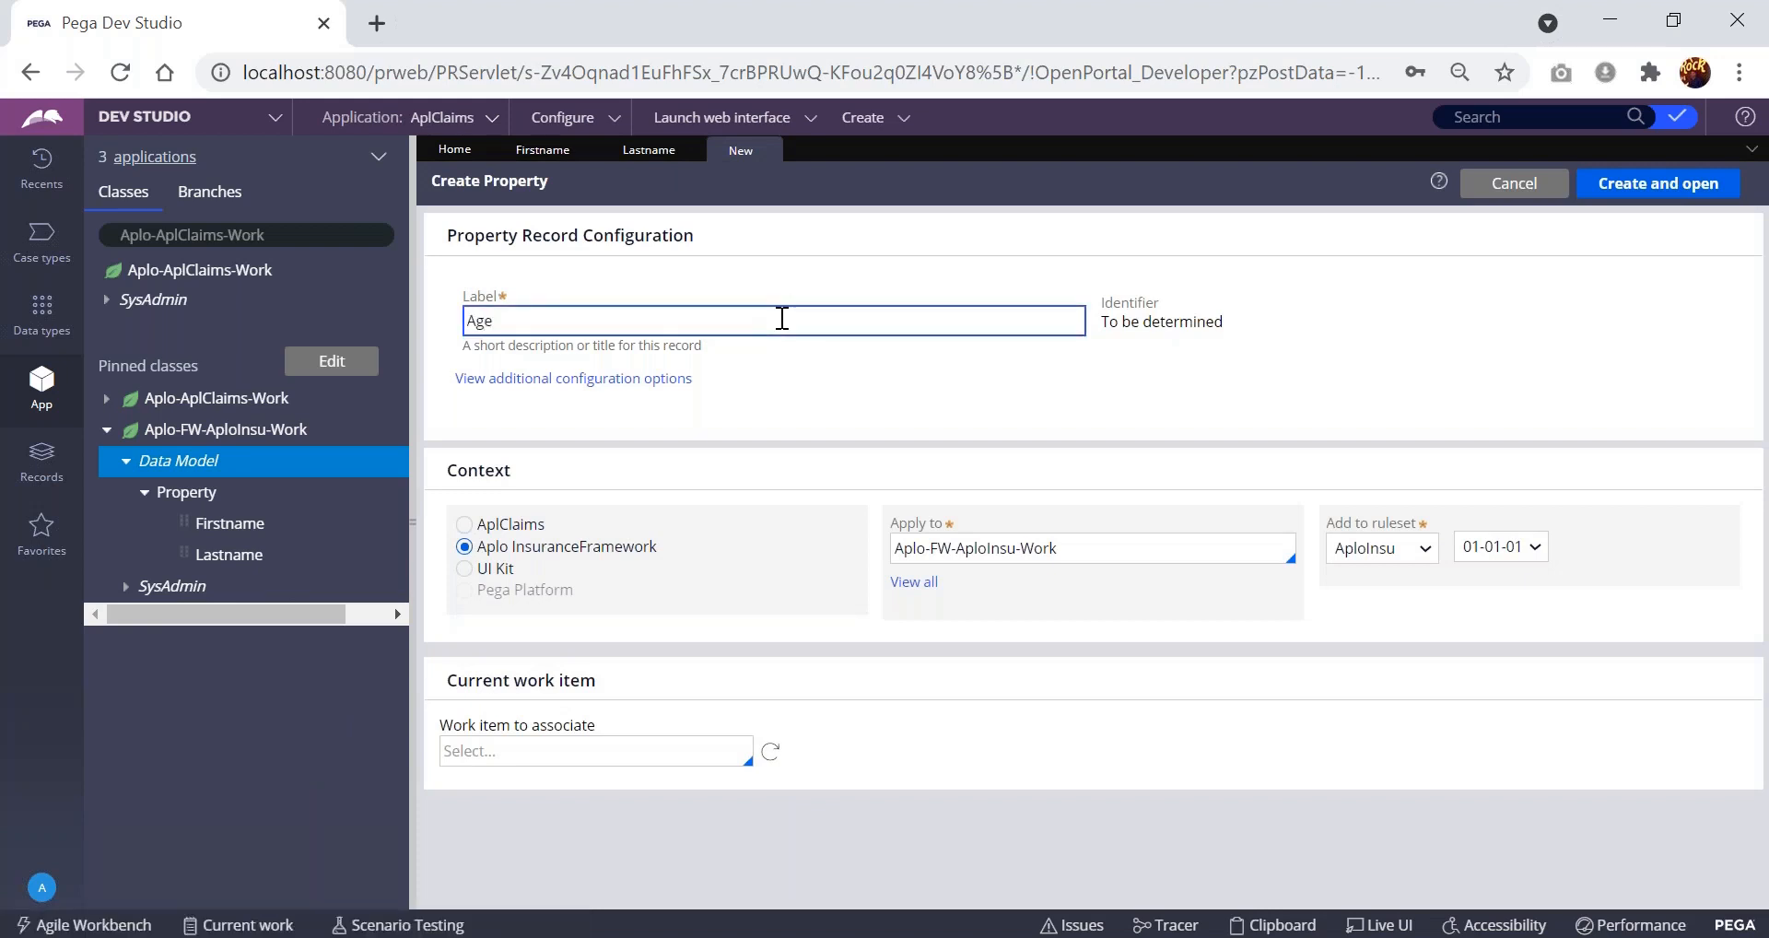
{"action": "key", "text": "Tab"}
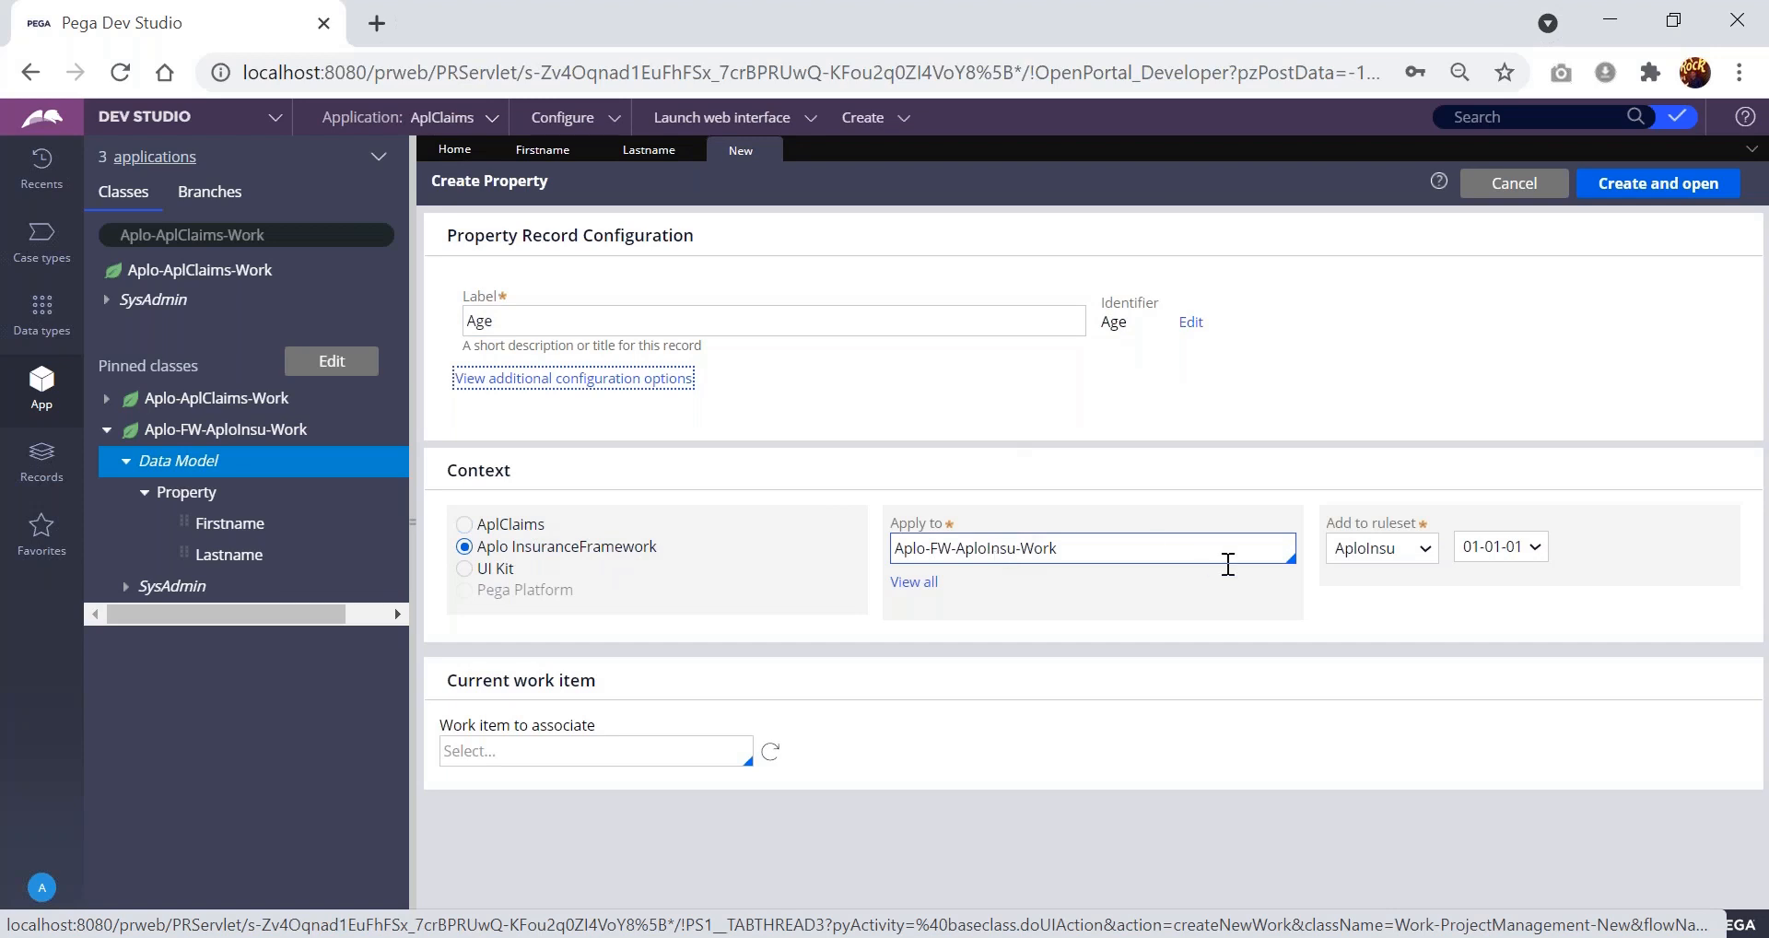
{"action": "left_click", "coordinate": [1675, 185]}
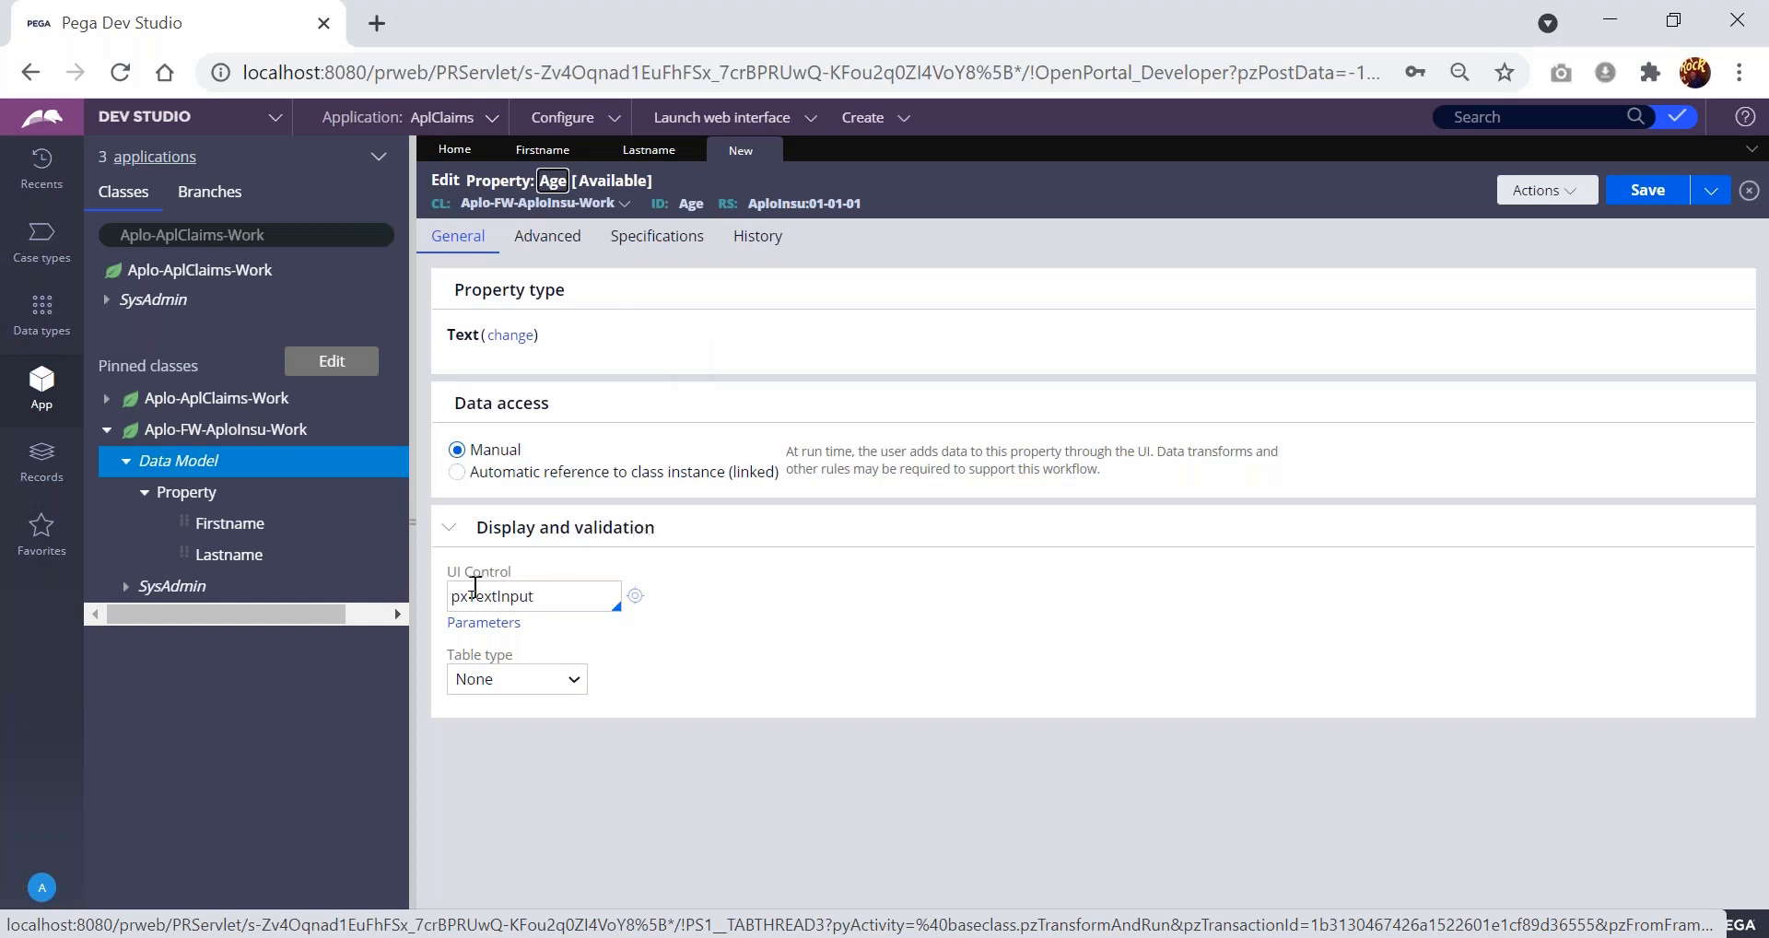
- Check the UI control of the Age property and change its property type to Integer
{"action": "double_click", "coordinate": [513, 594]}
{"action": "left_click", "coordinate": [552, 594]}
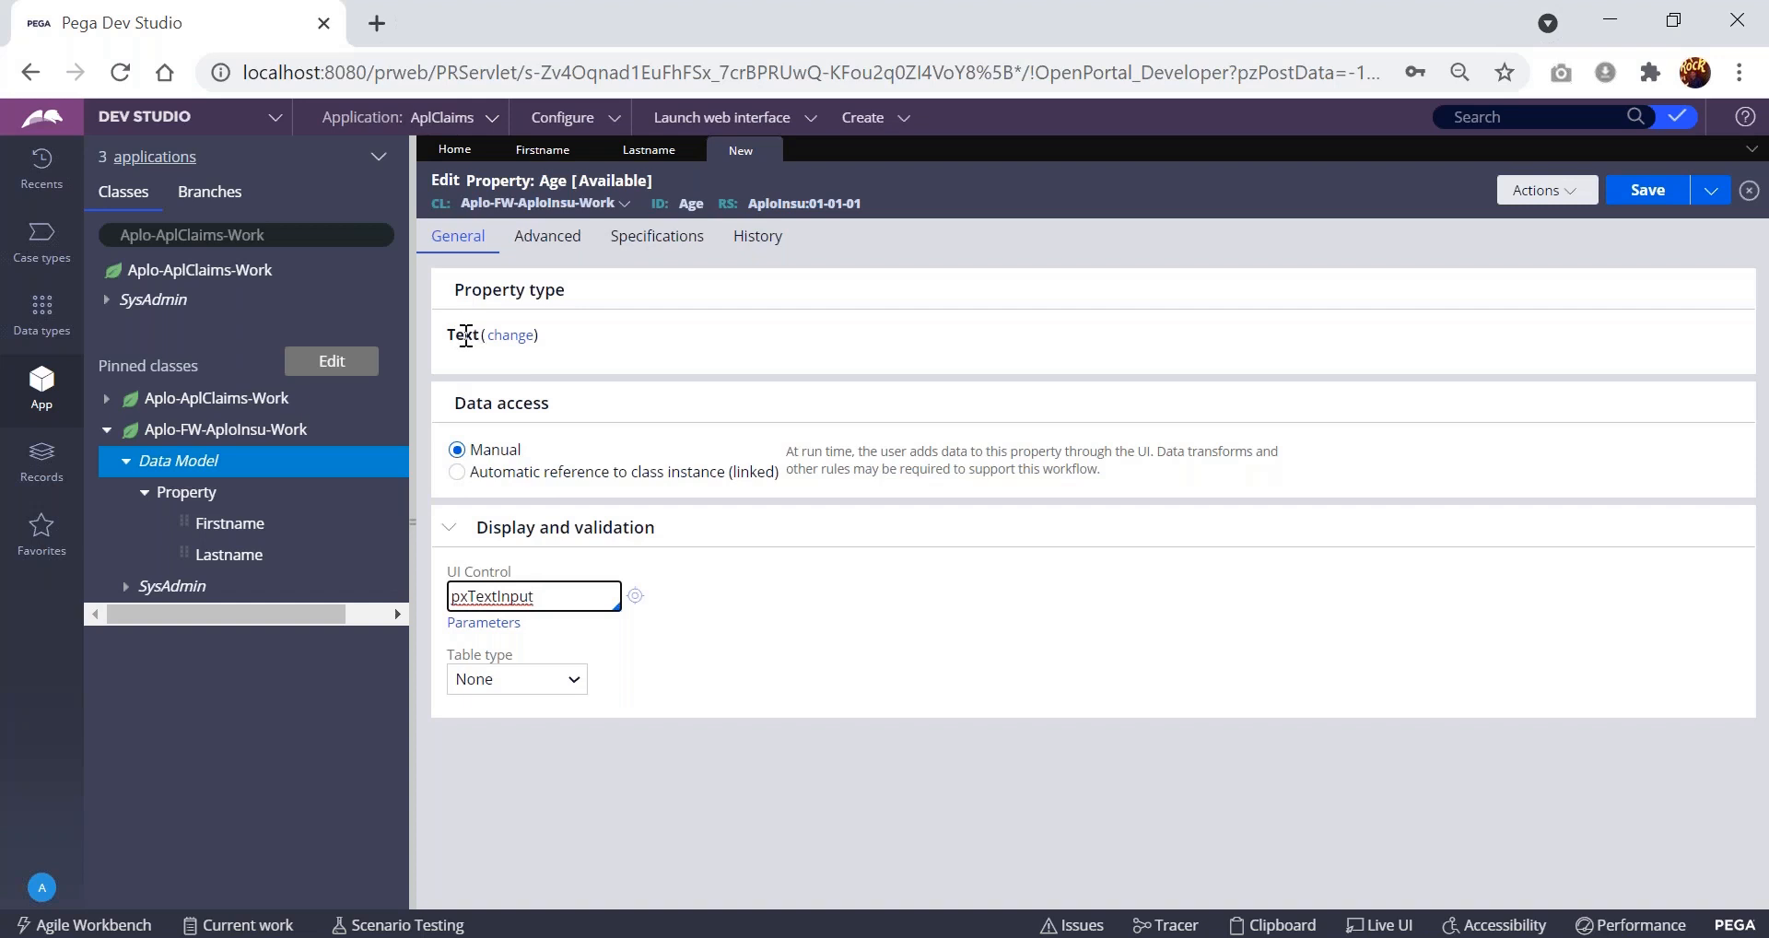
{"action": "double_click", "coordinate": [697, 206]}
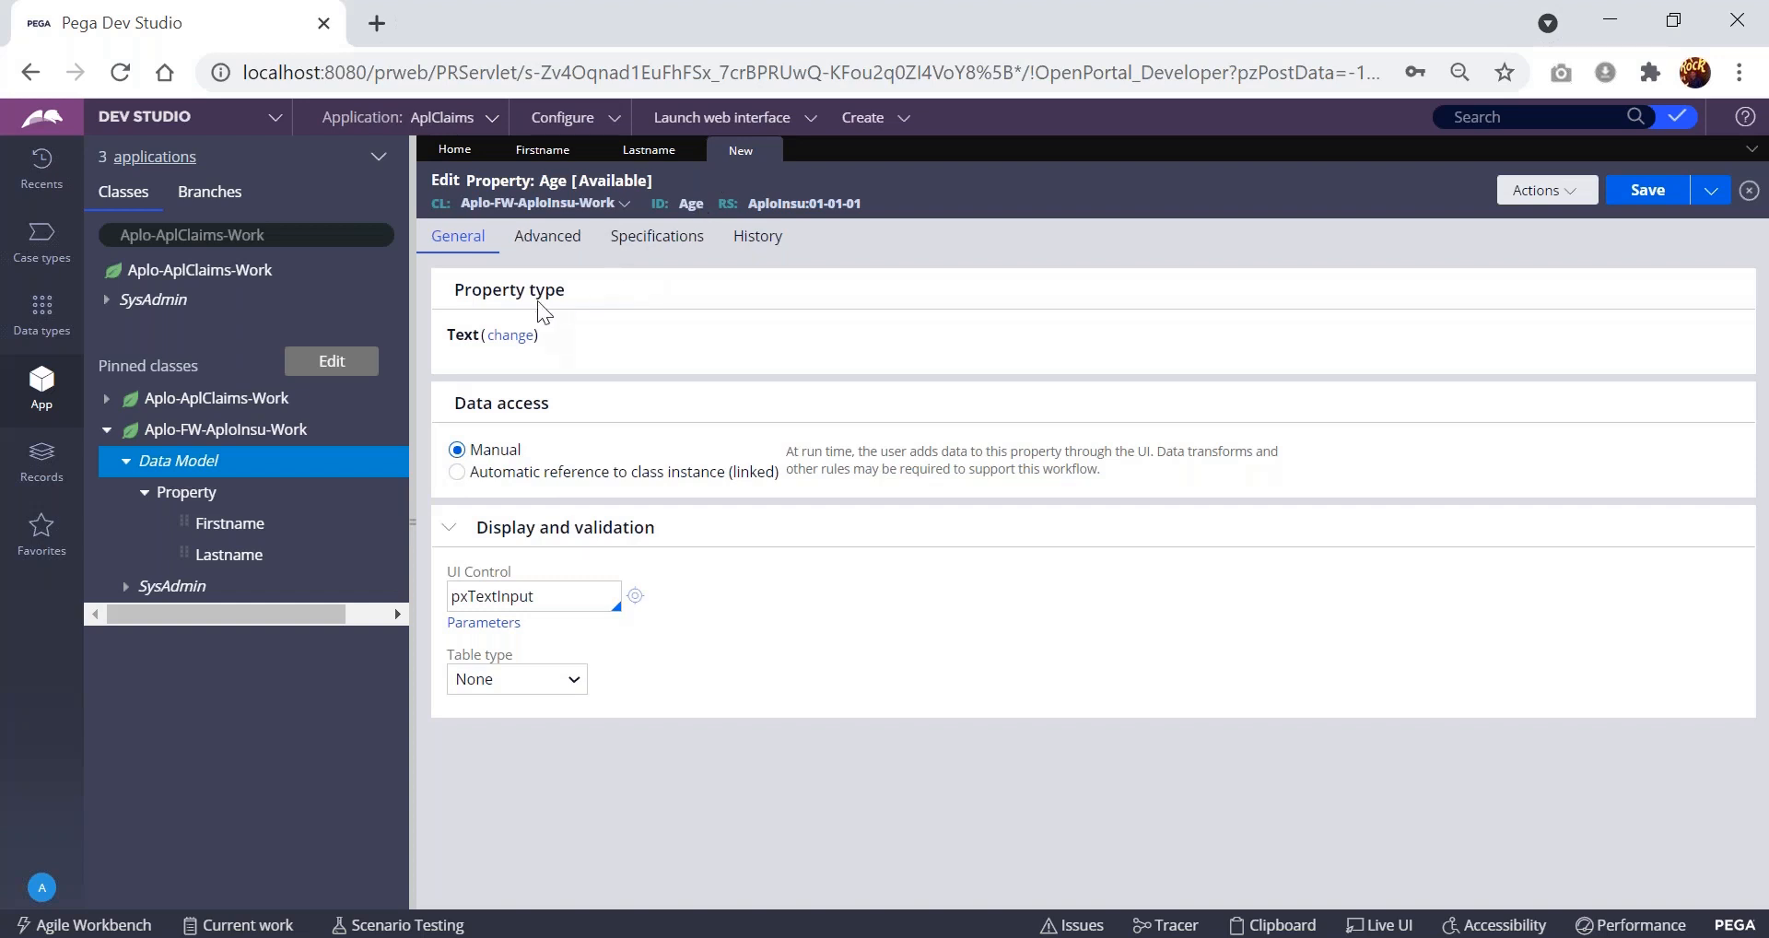
{"action": "double_click", "coordinate": [510, 596]}
{"action": "left_click", "coordinate": [584, 595]}
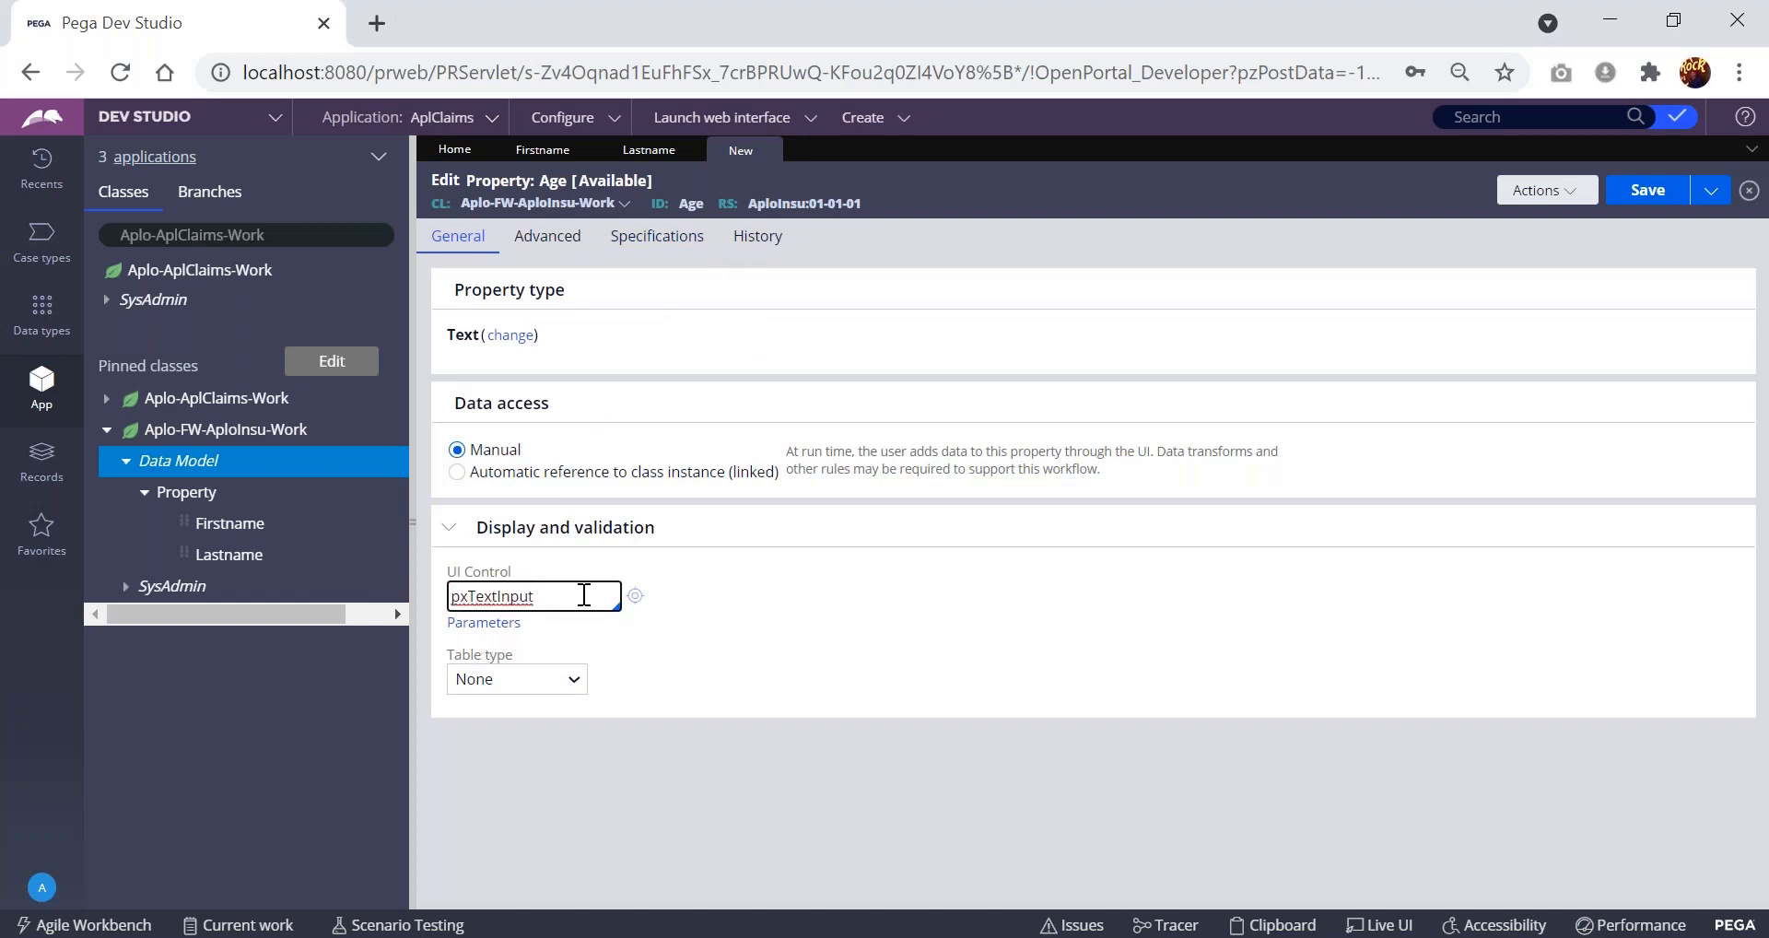
{"action": "left_click", "coordinate": [513, 336]}
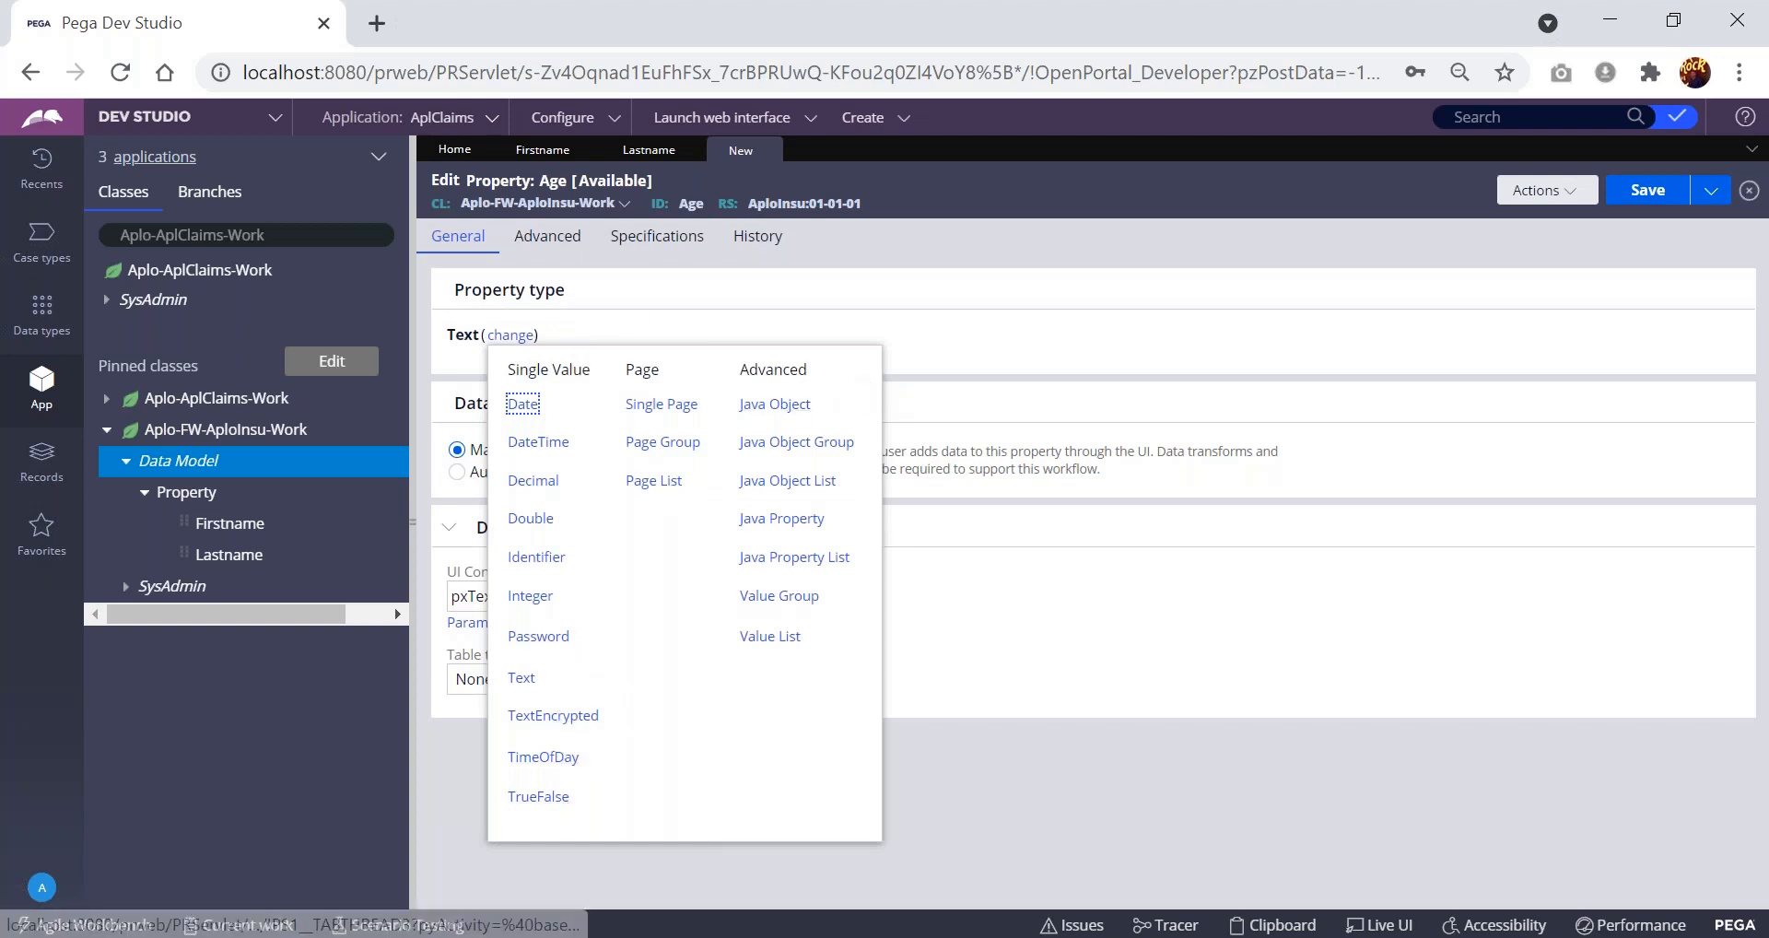
{"action": "left_click", "coordinate": [530, 597]}
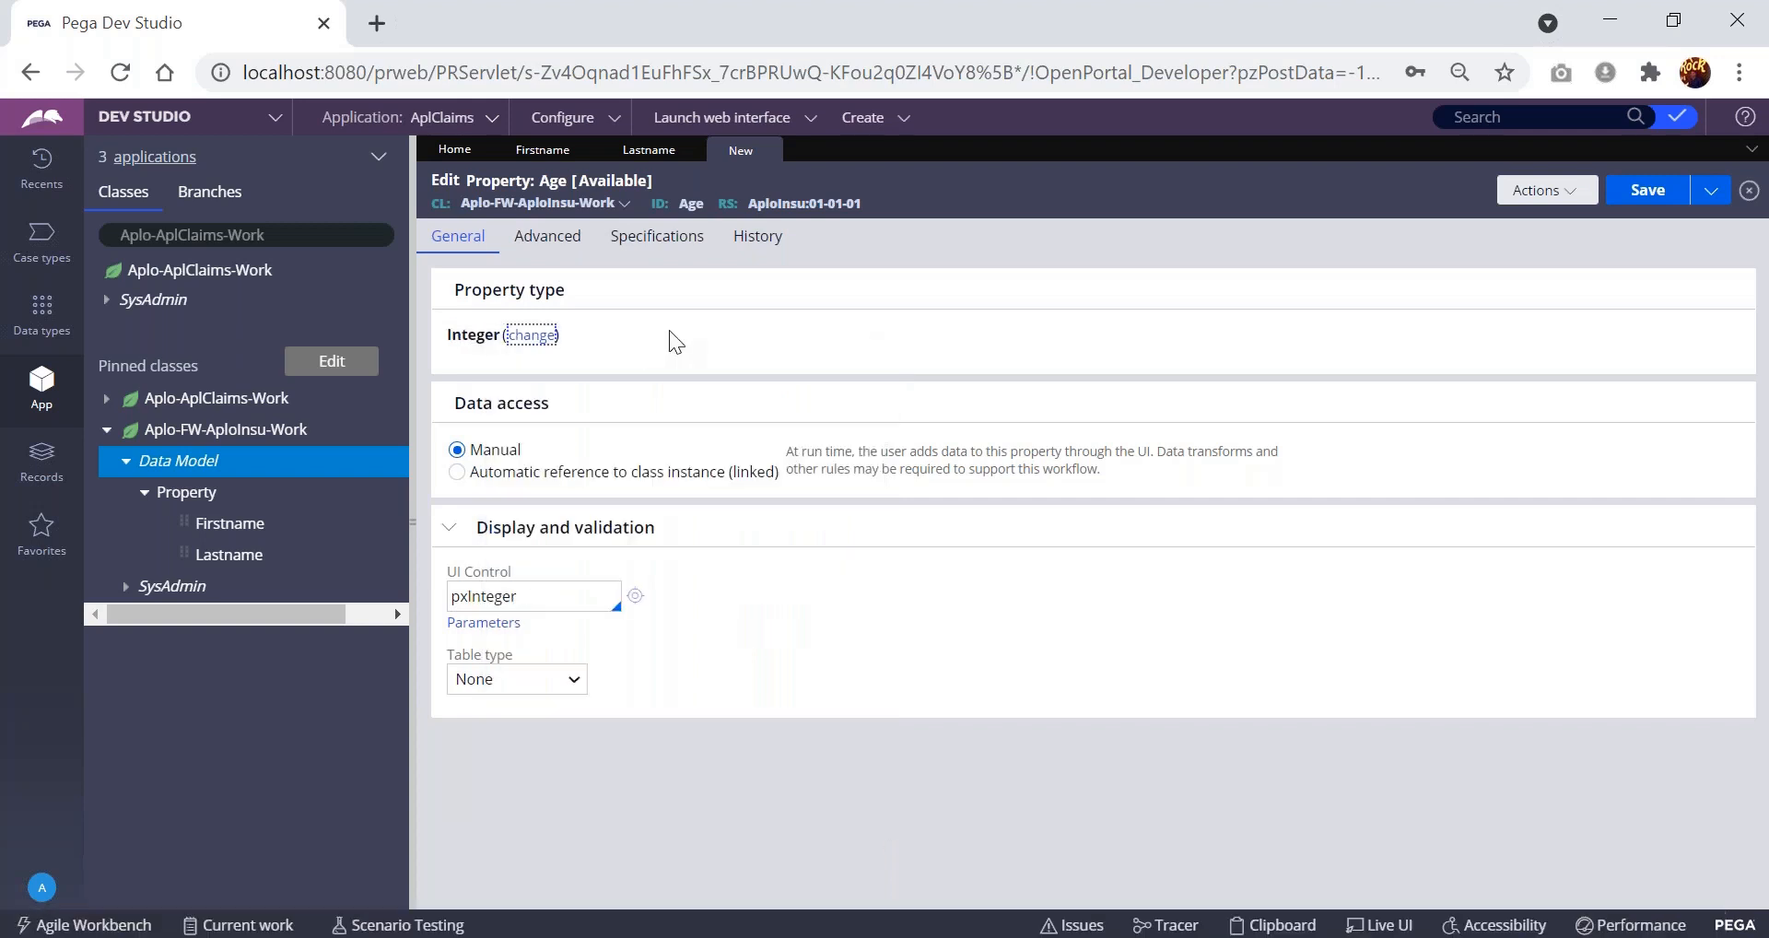
- Check the UI control of the Age property again and save the property, keeping pxInteger
{"action": "double_click", "coordinate": [486, 596]}
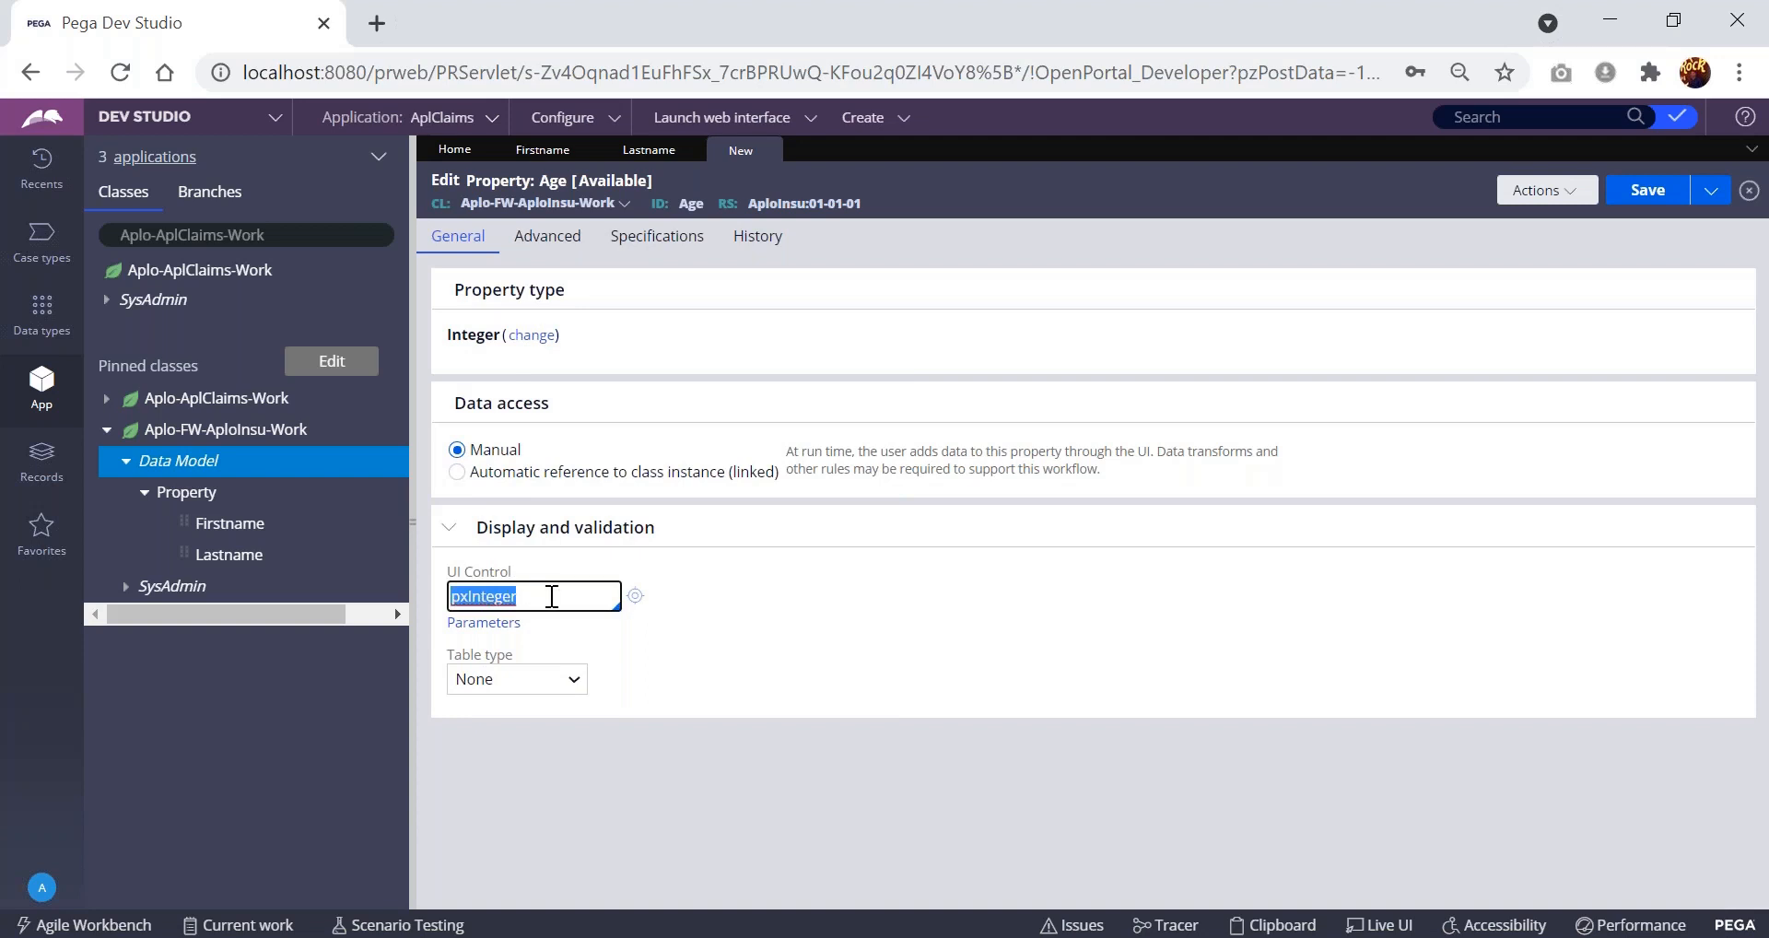
{"action": "left_click", "coordinate": [552, 596]}
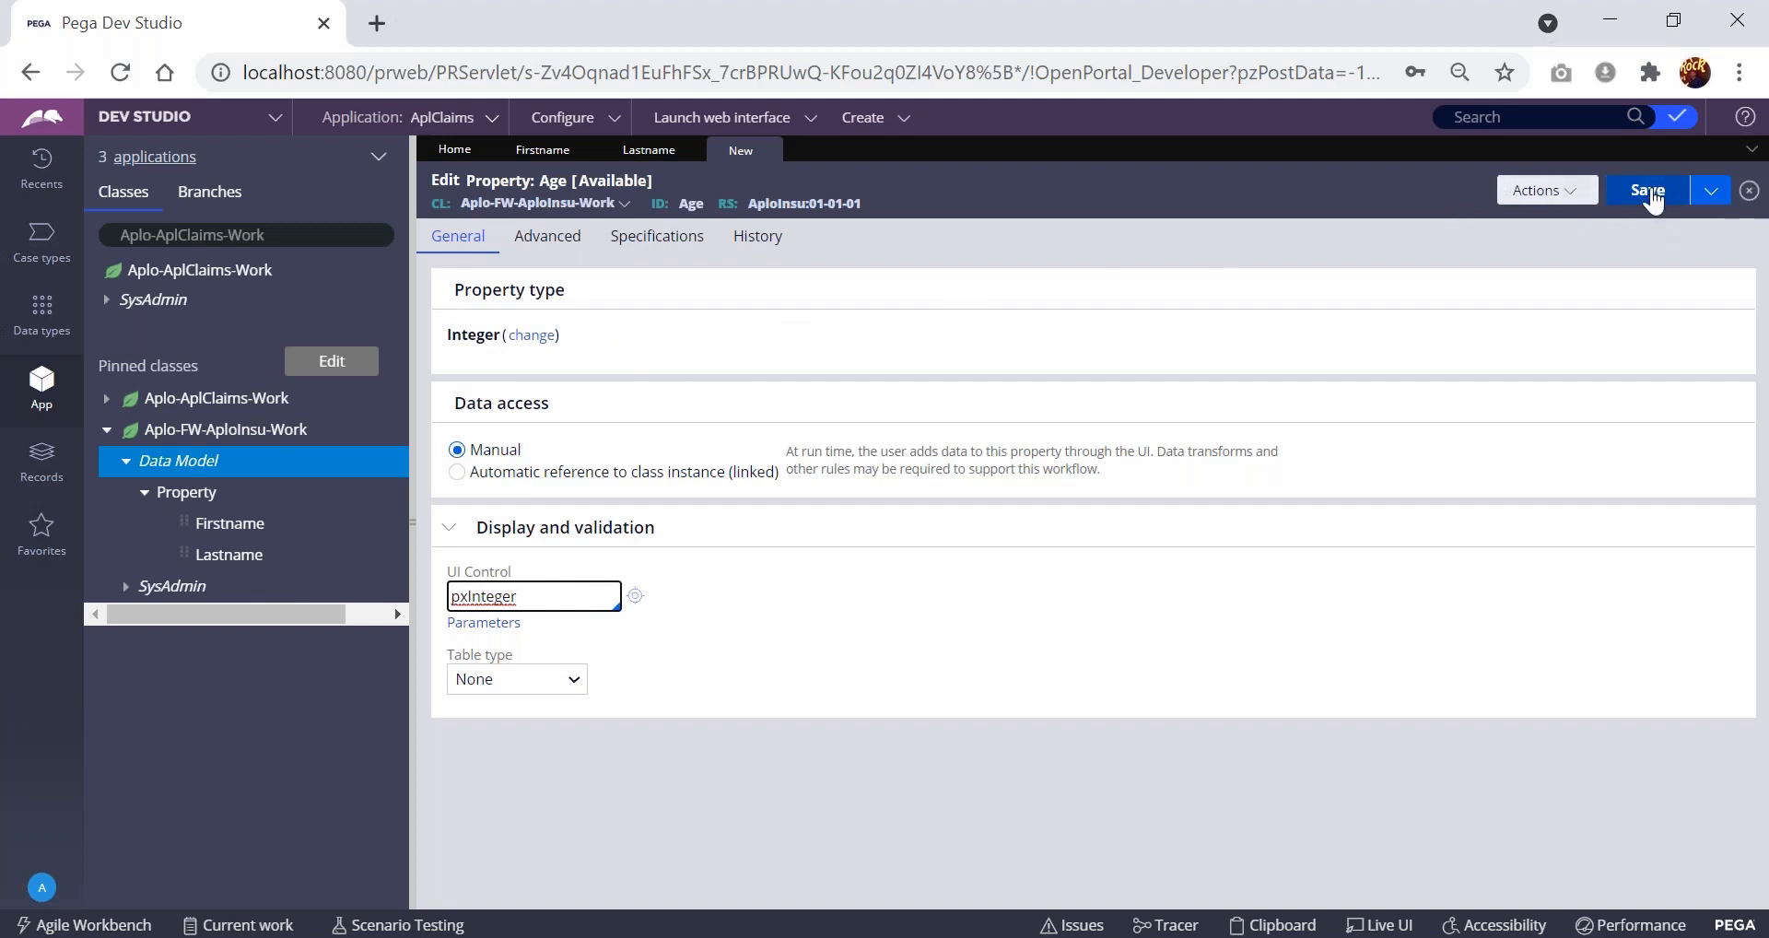
{"action": "left_click", "coordinate": [1648, 191]}
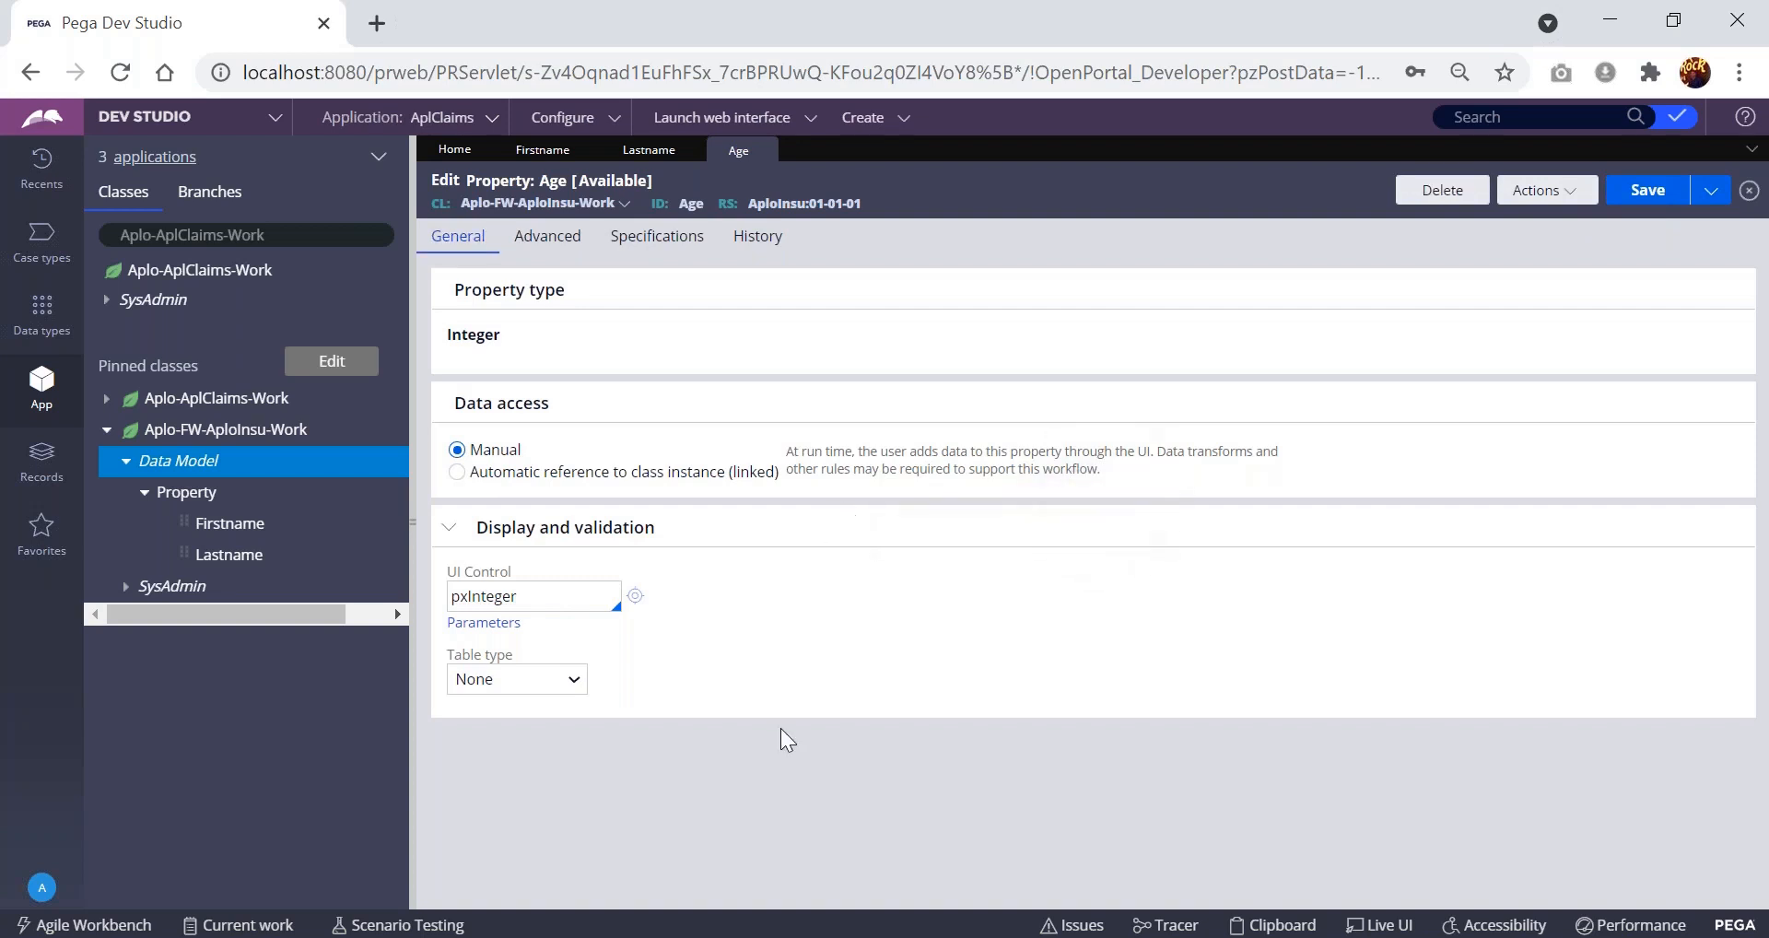
- Review the Notepad list of planned properties, examining the DOb and gender entries and their control types
{"action": "left_click", "coordinate": [210, 936]}
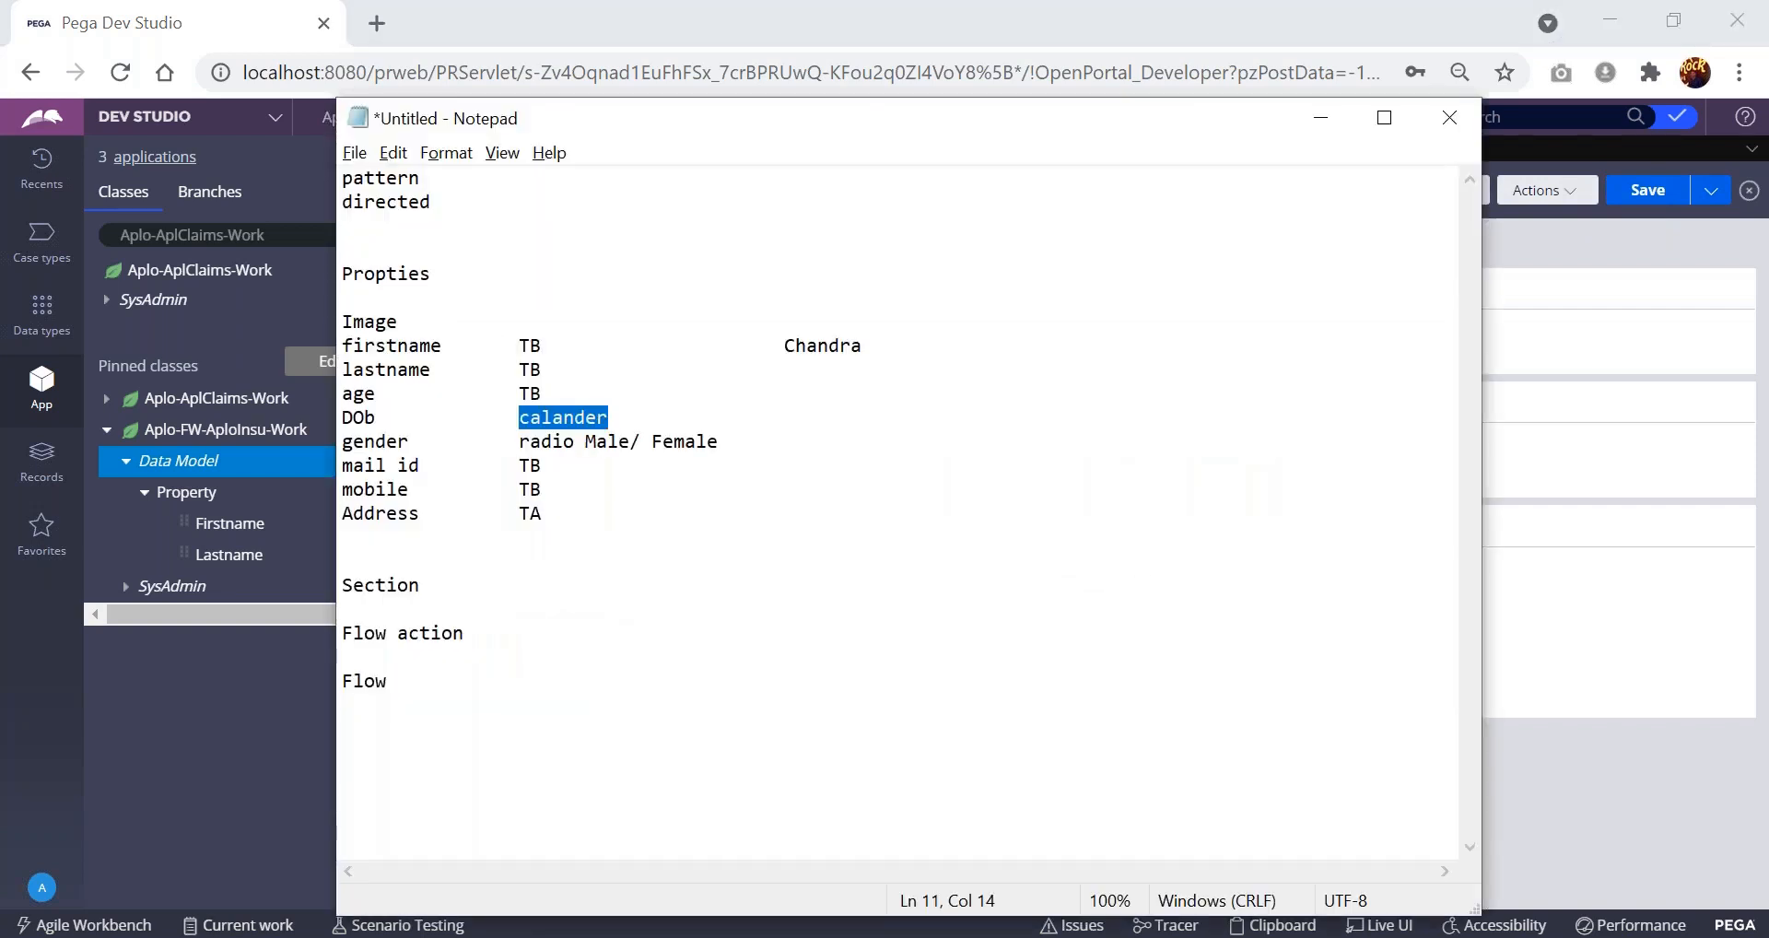
{"action": "key", "text": "alt+Tab"}
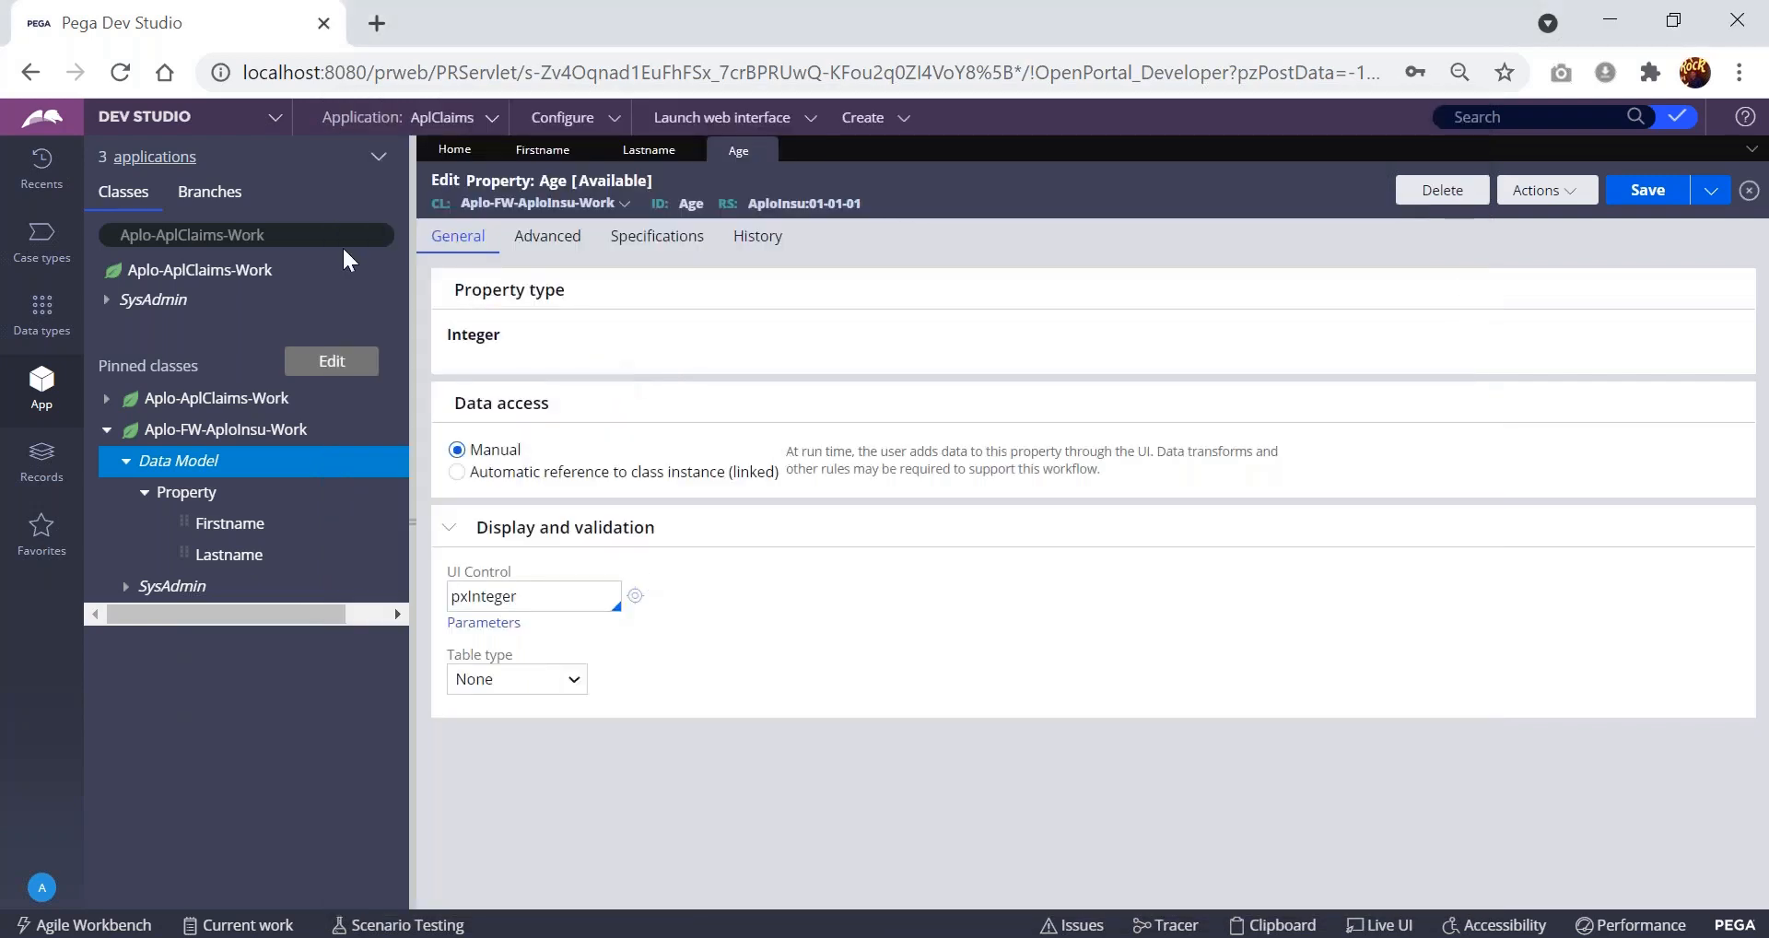
{"action": "key", "text": "alt+Tab"}
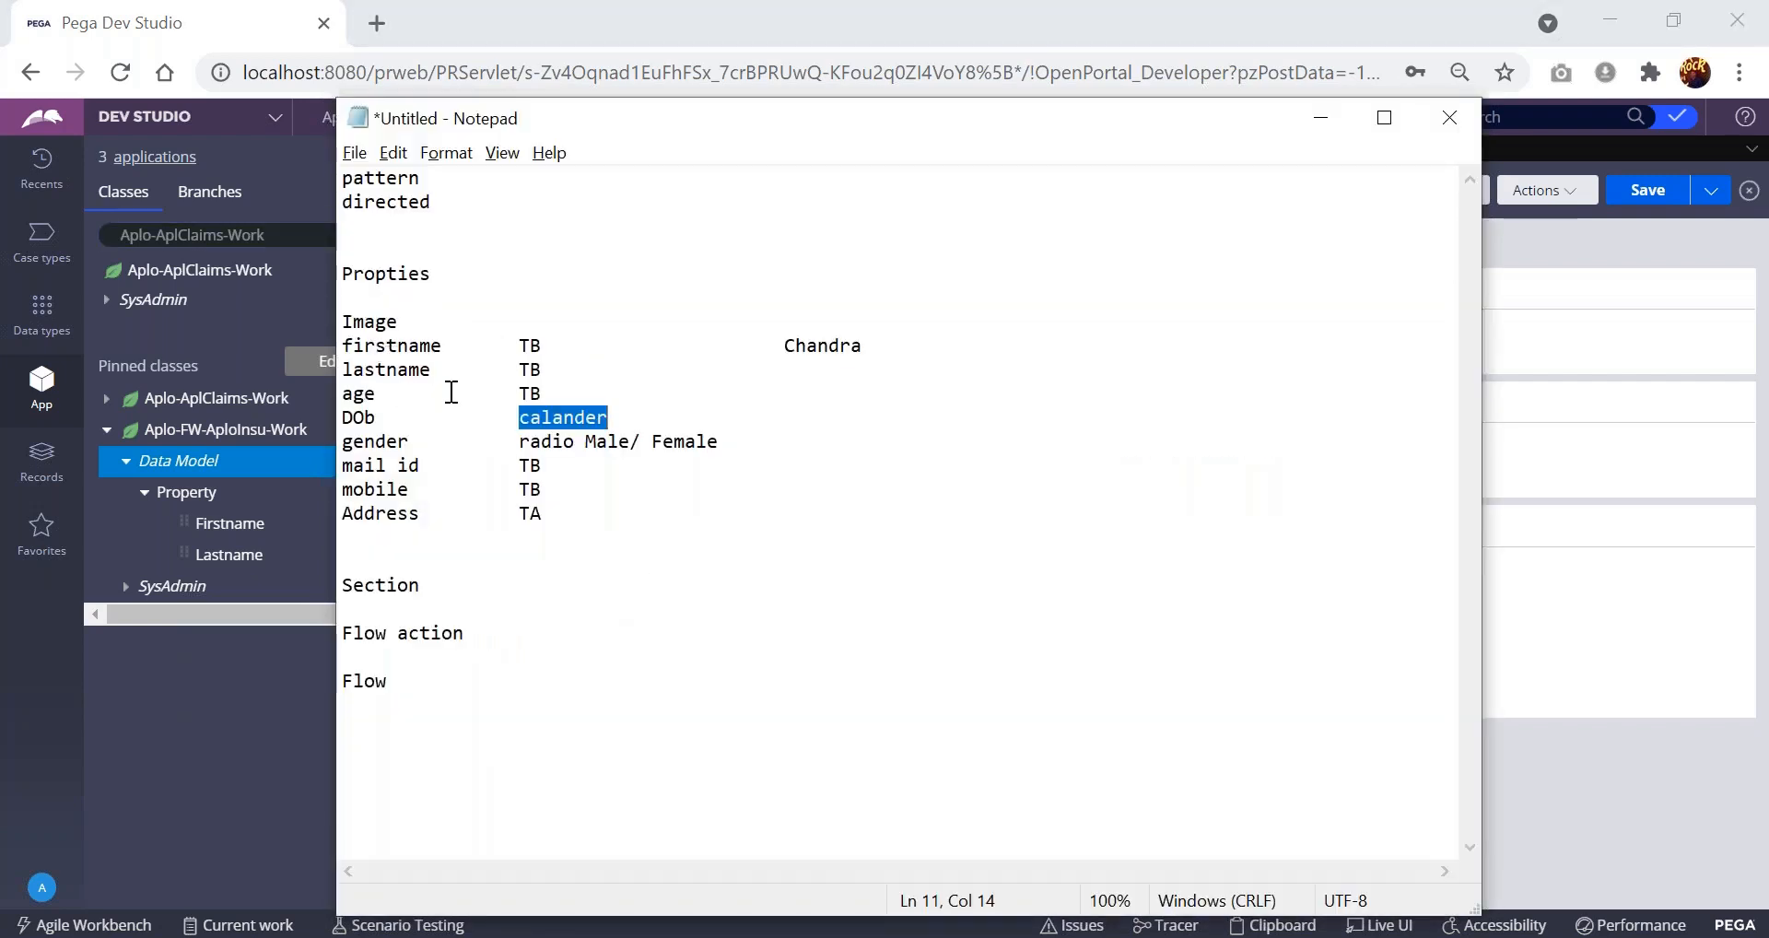
{"action": "key", "text": "alt+Tab"}
{"action": "key", "text": "alt+Tab"}
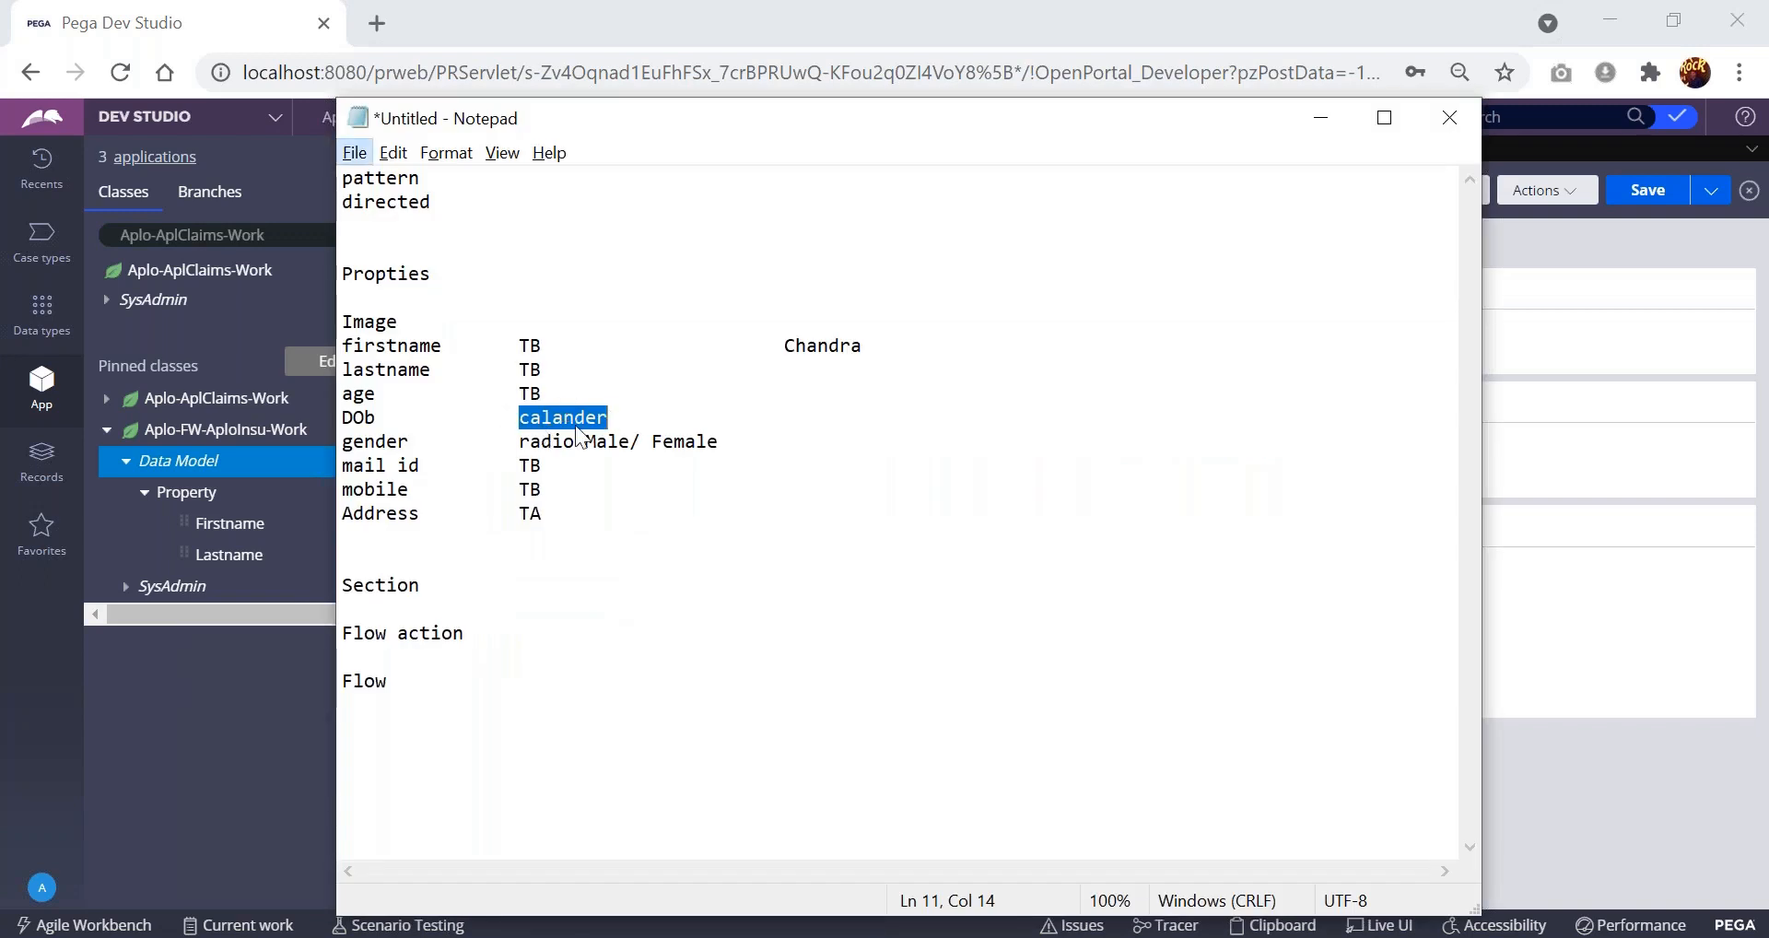
{"action": "left_click", "coordinate": [540, 443]}
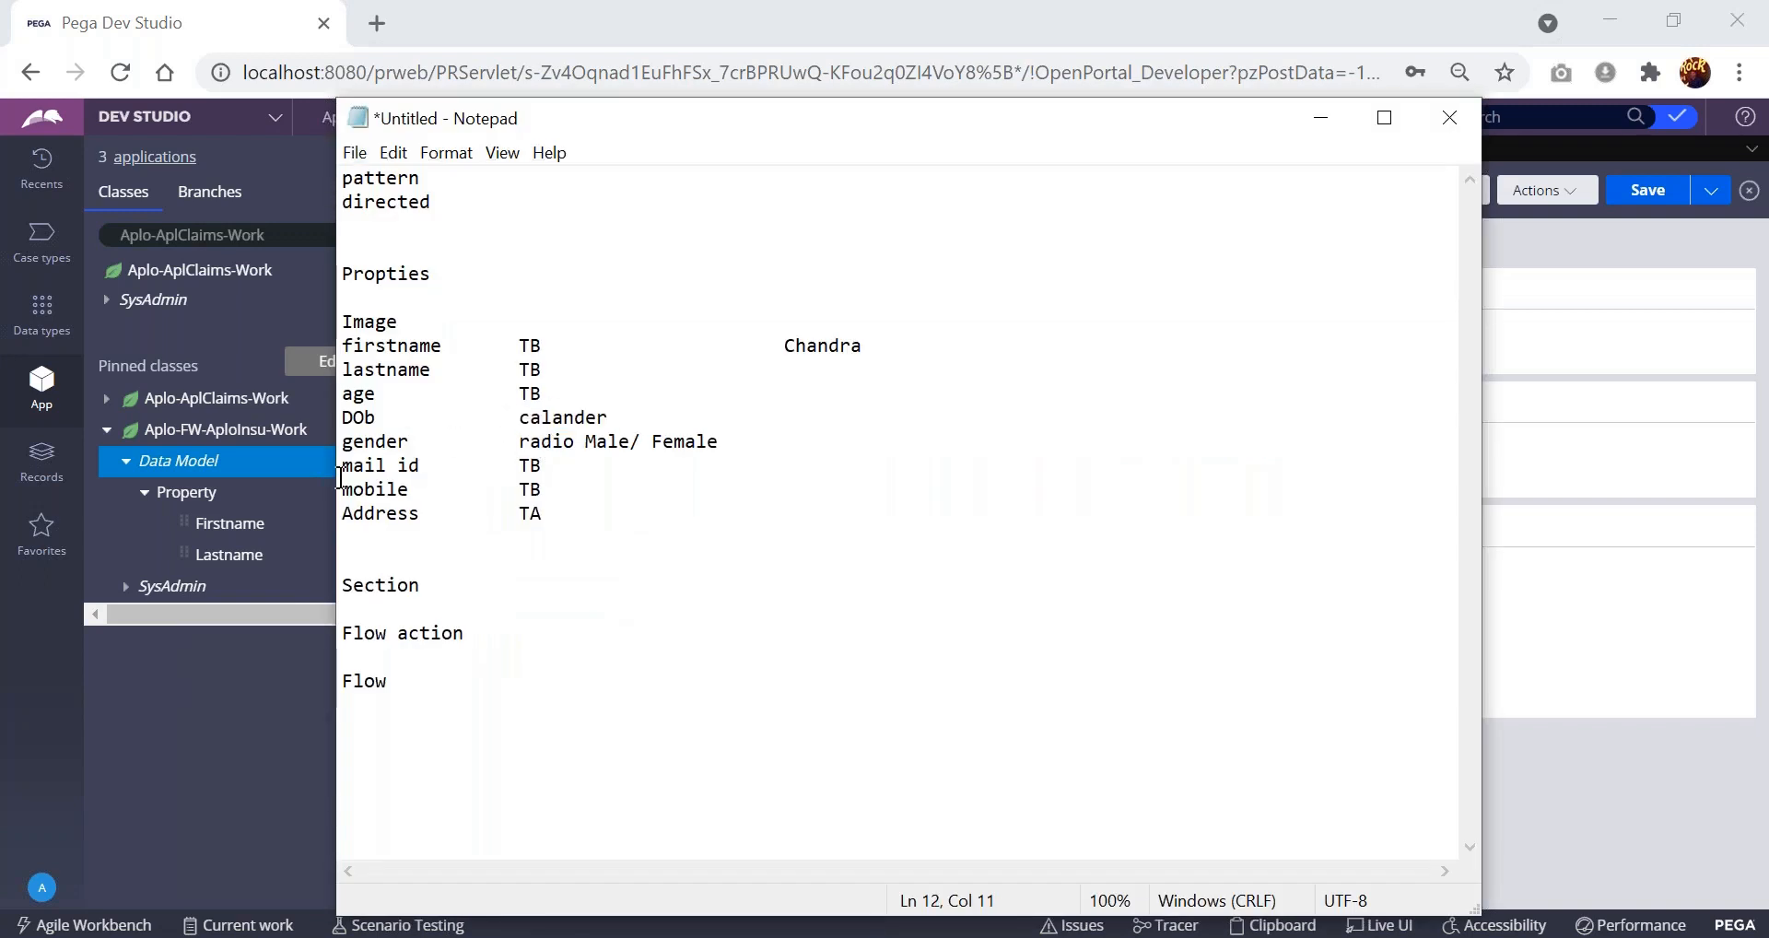
{"action": "double_click", "coordinate": [385, 444]}
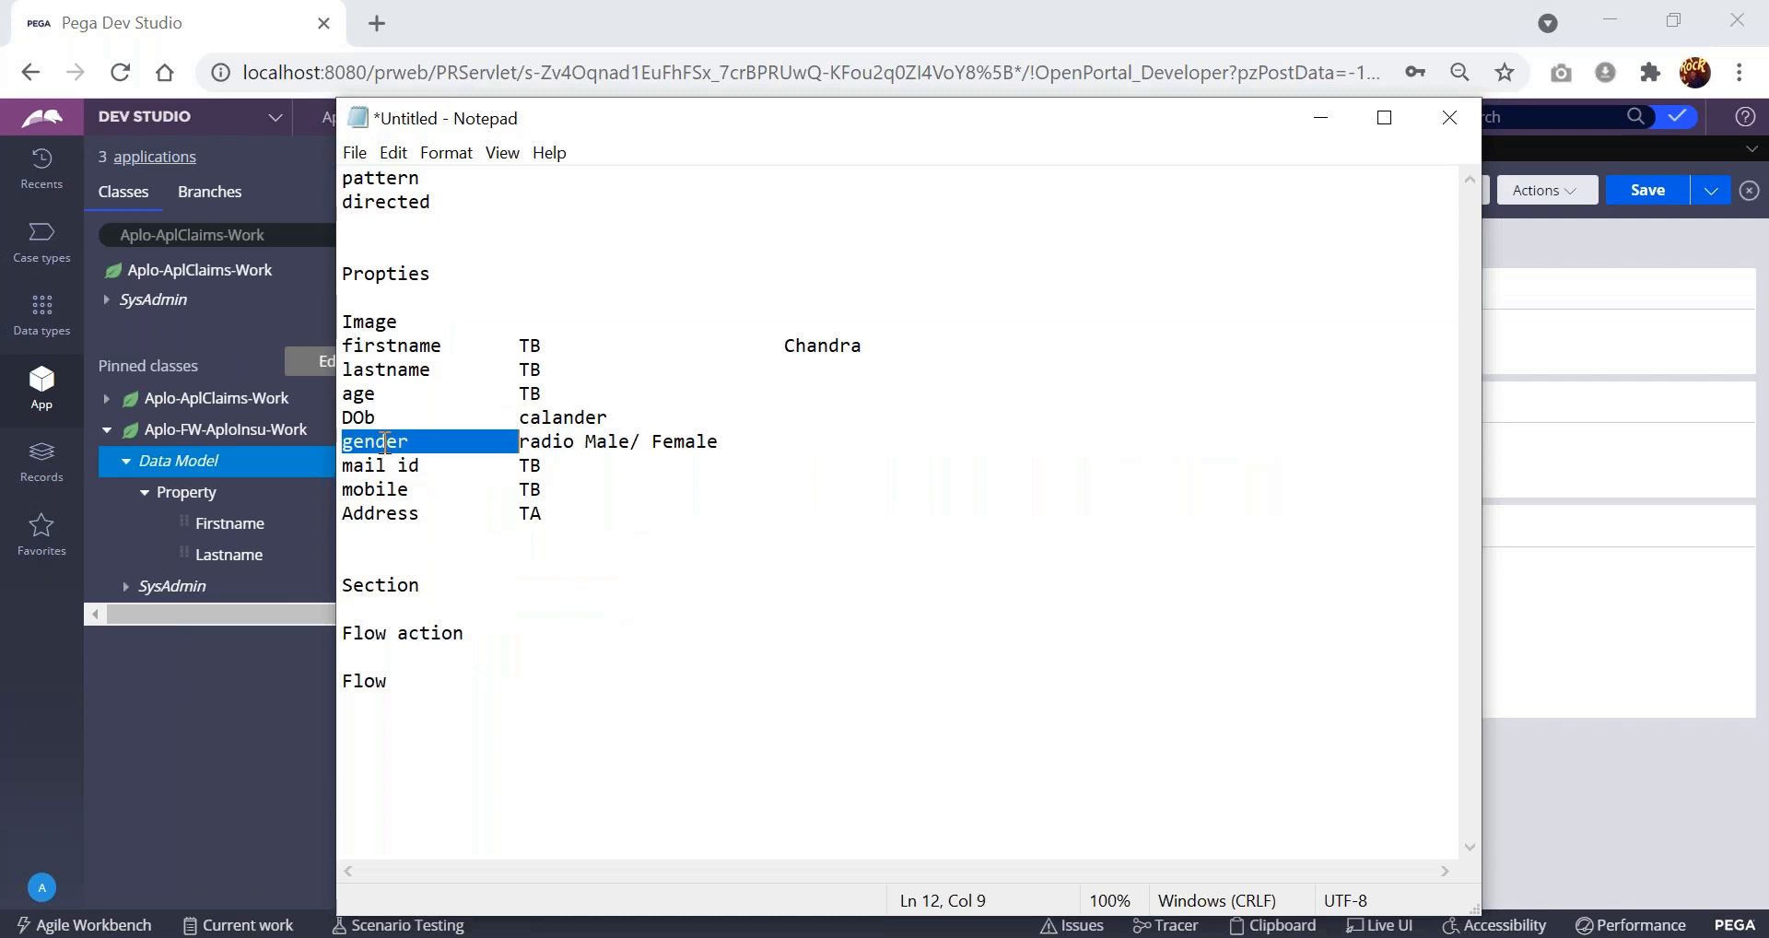
{"action": "double_click", "coordinate": [372, 419]}
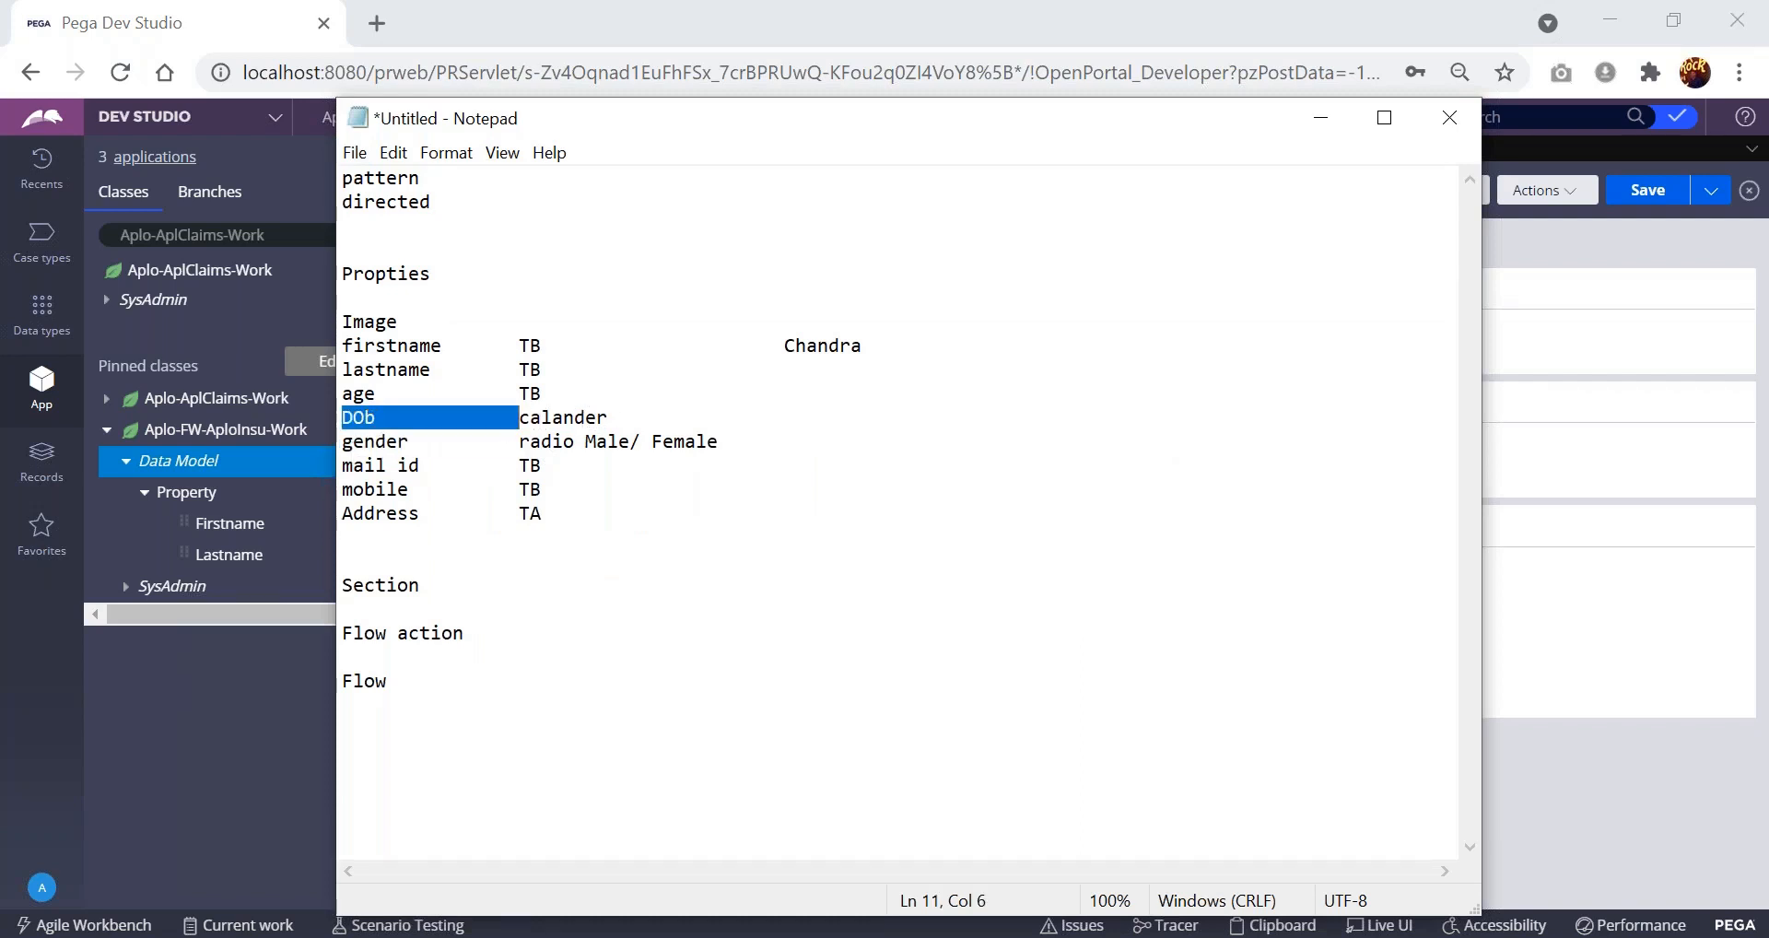
{"action": "double_click", "coordinate": [390, 439]}
{"action": "key", "text": "alt+Tab"}
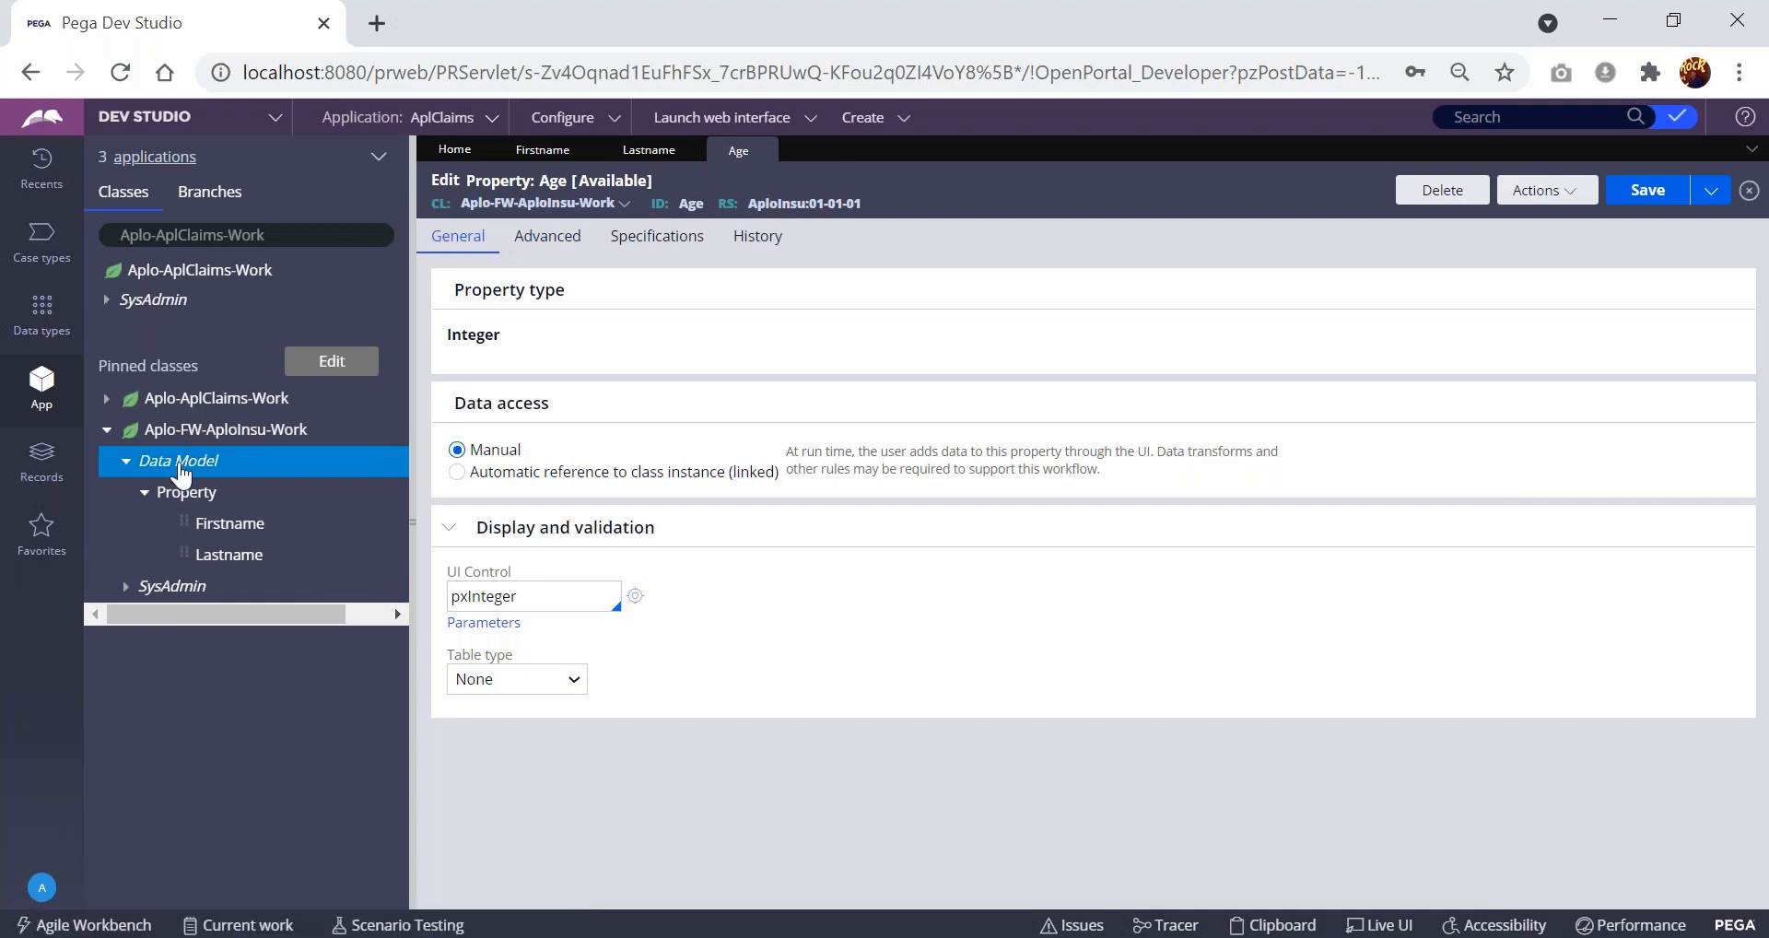
- Create a new property labelled Gender in the class Aplo-FW-AploInsu-Work and open its record
{"action": "left_click", "coordinate": [186, 496]}
{"action": "right_click", "coordinate": [187, 498]}
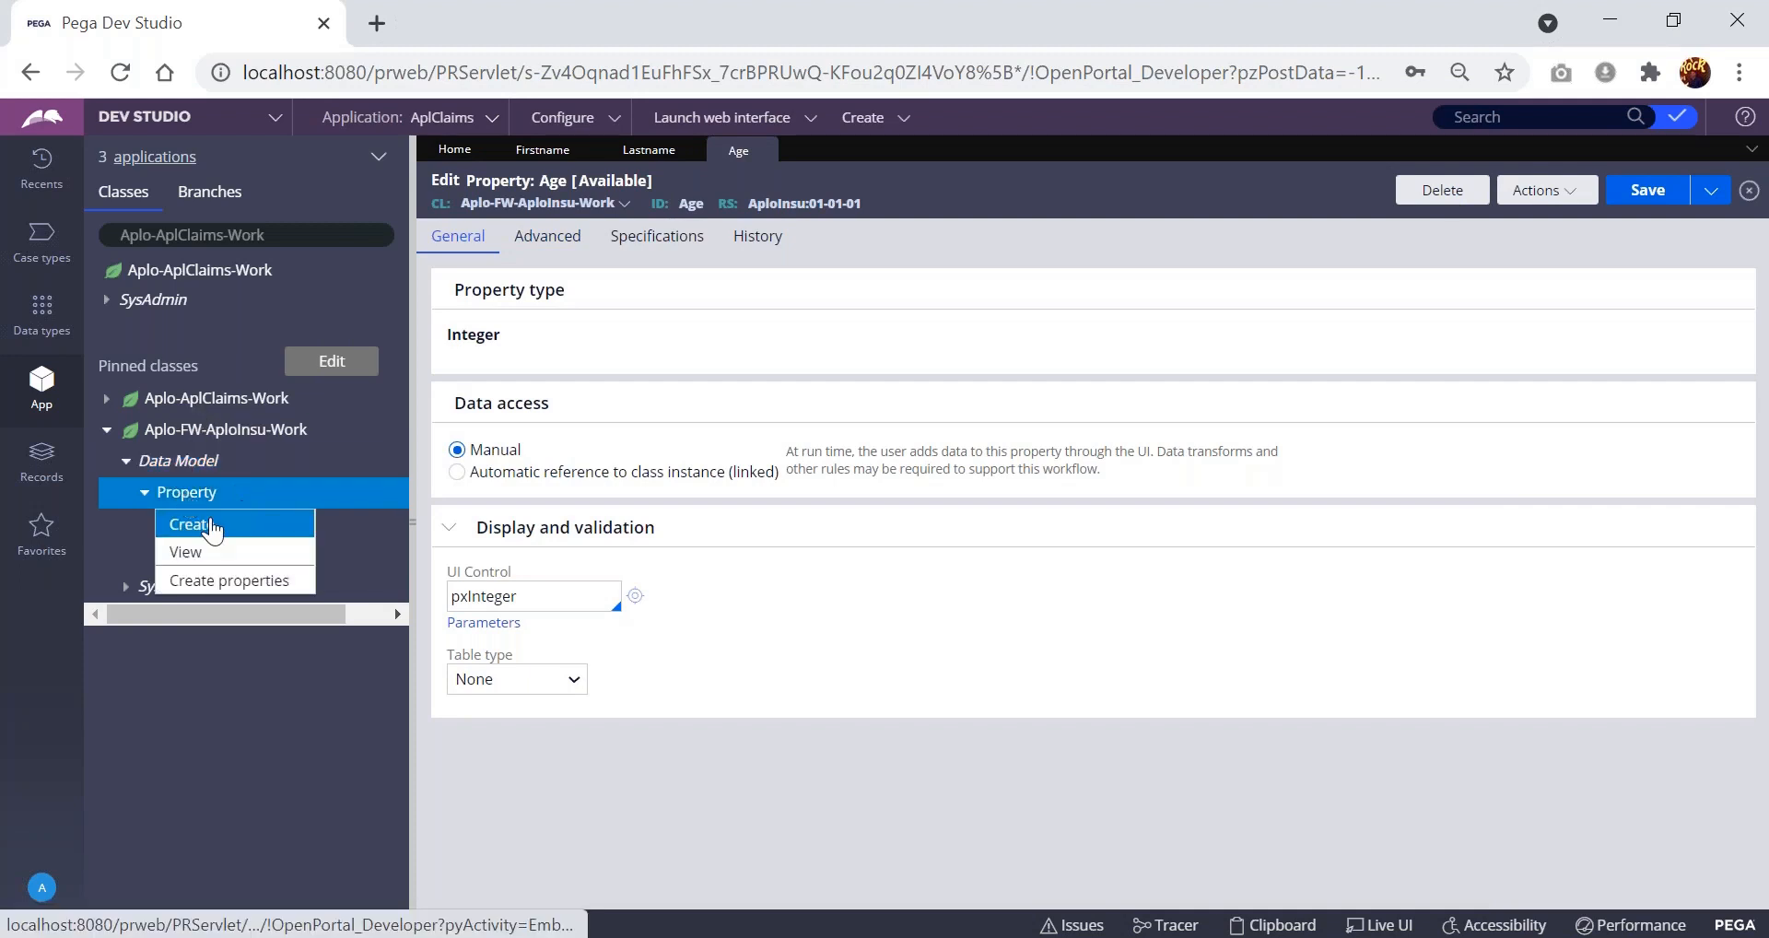
{"action": "left_click", "coordinate": [191, 526]}
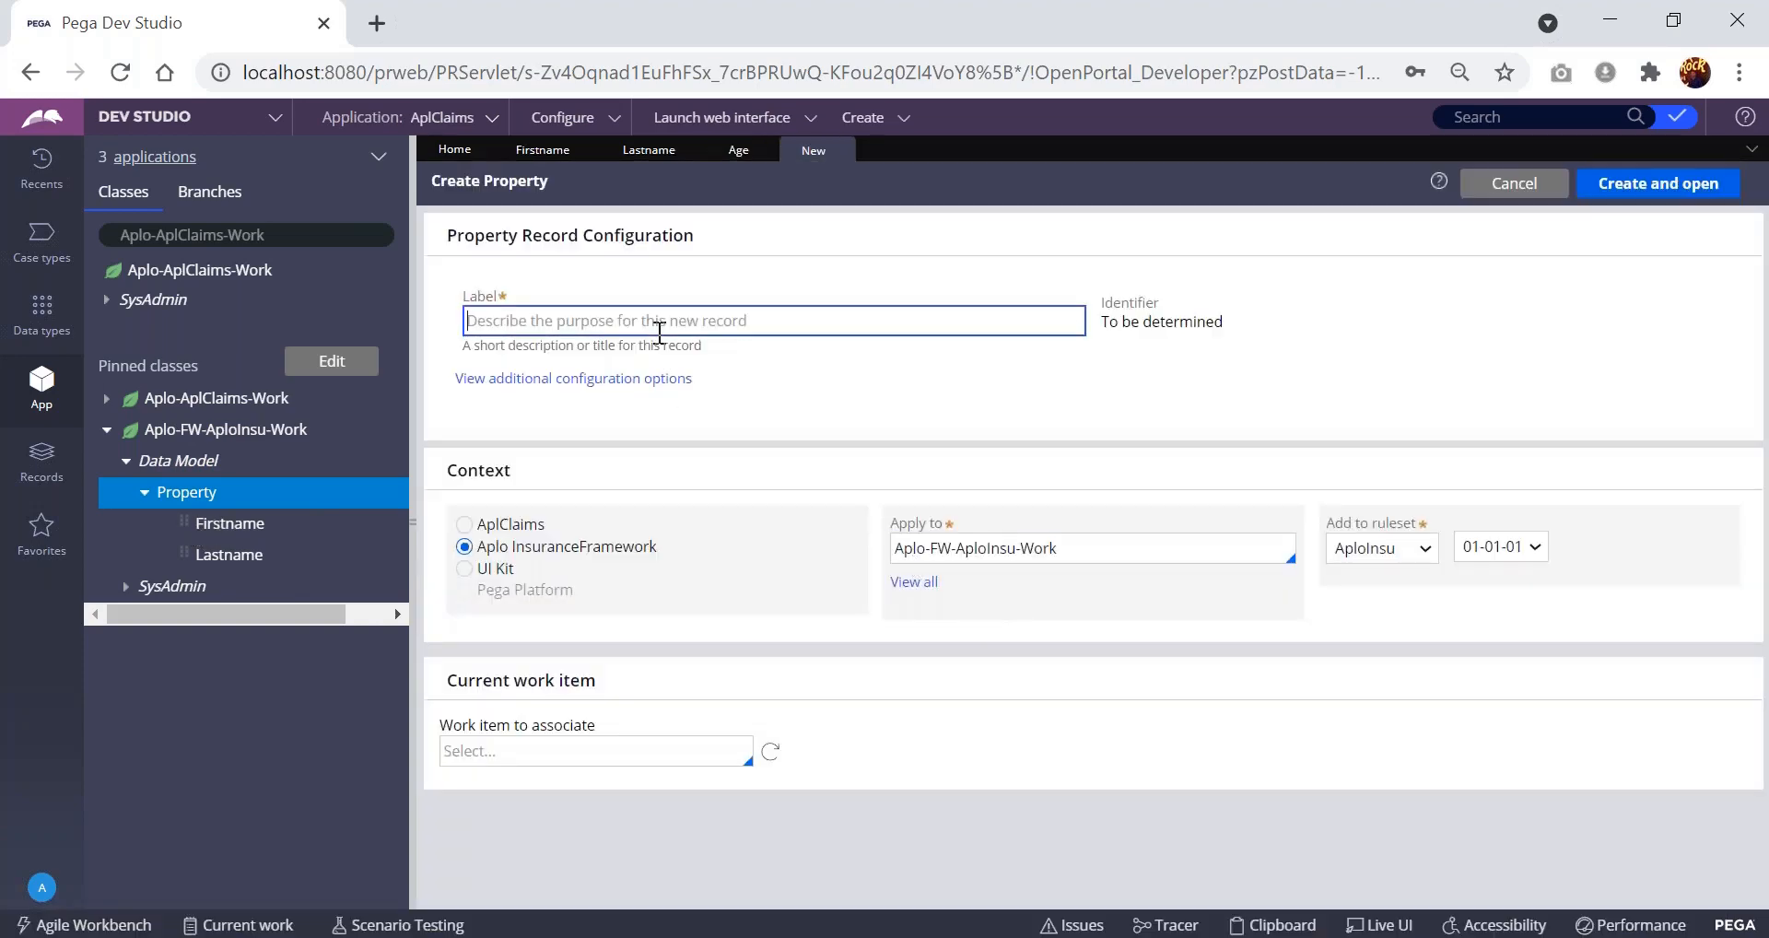
{"action": "key", "text": "alt+Tab"}
{"action": "key", "text": "alt+Tab"}
{"action": "type", "text": "Gender"}
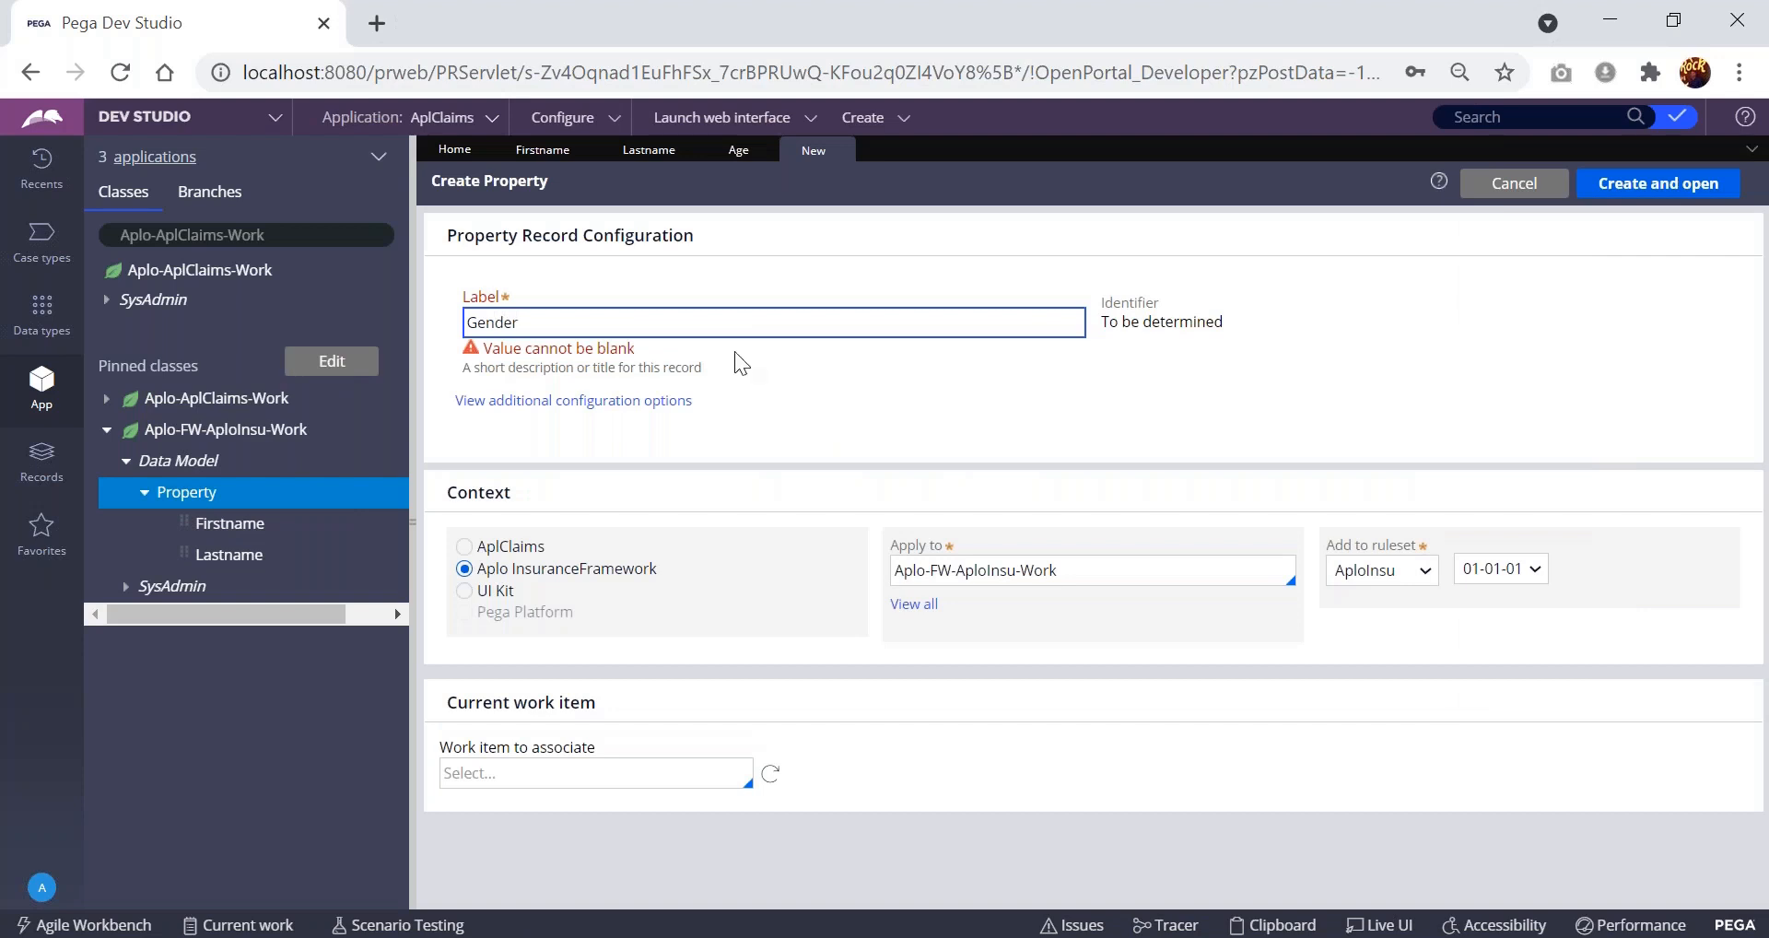
{"action": "left_click", "coordinate": [1167, 355]}
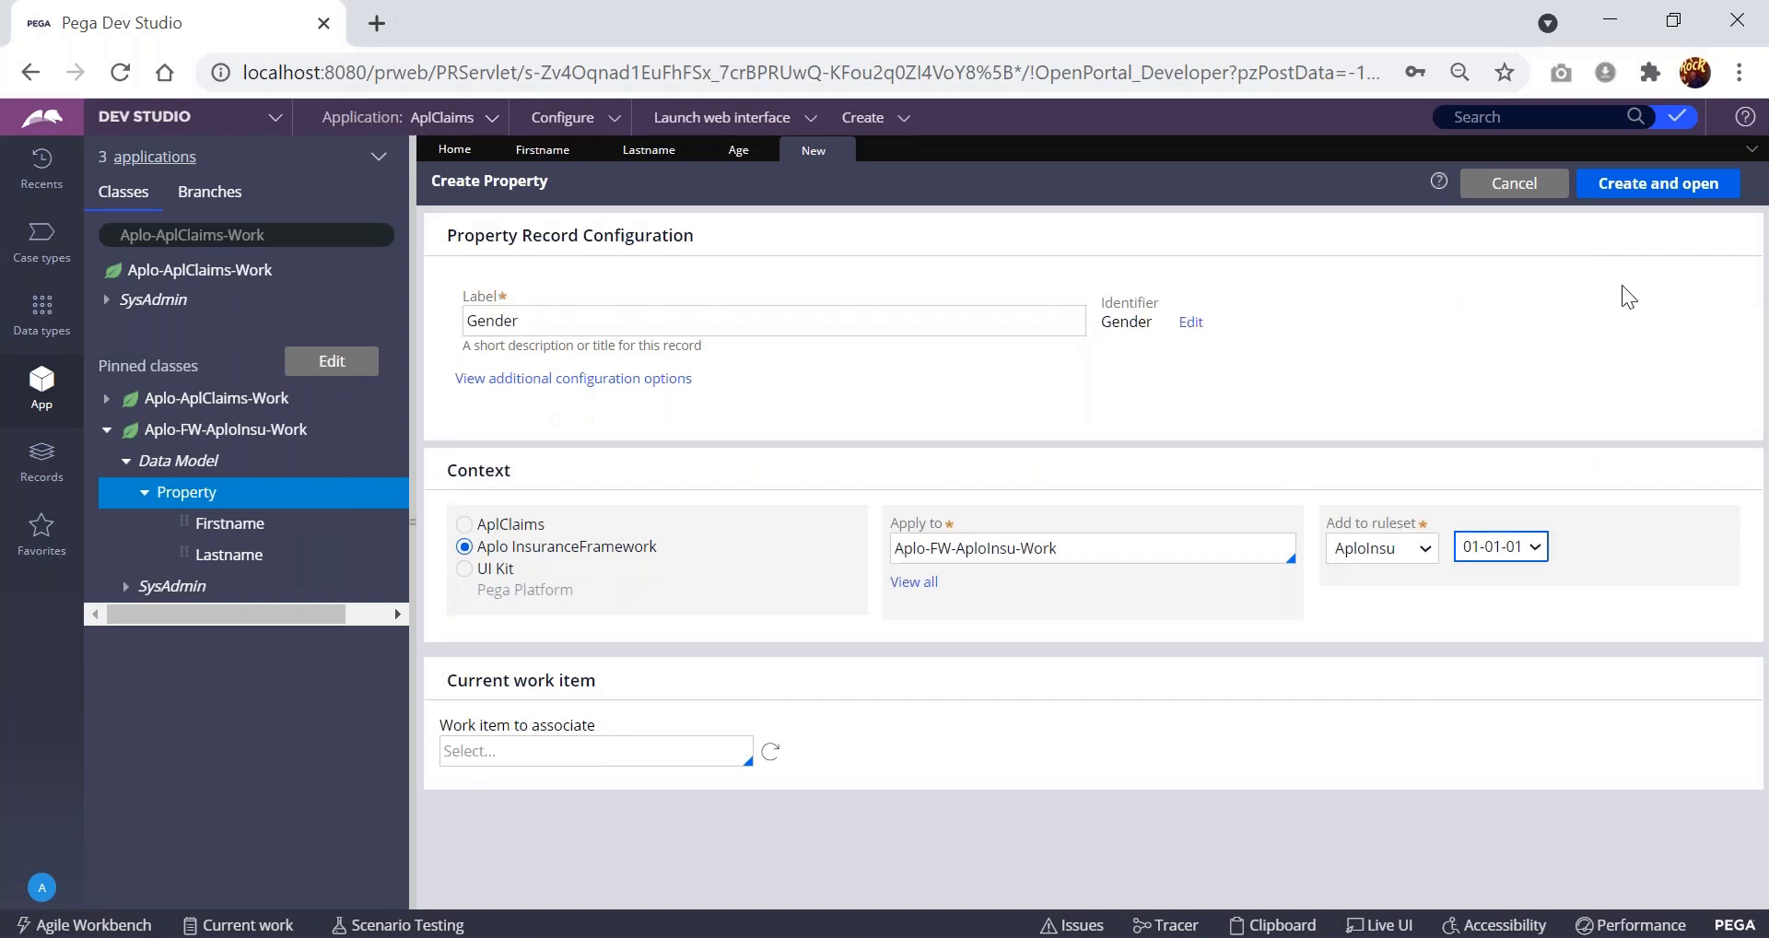
{"action": "left_click", "coordinate": [1619, 184]}
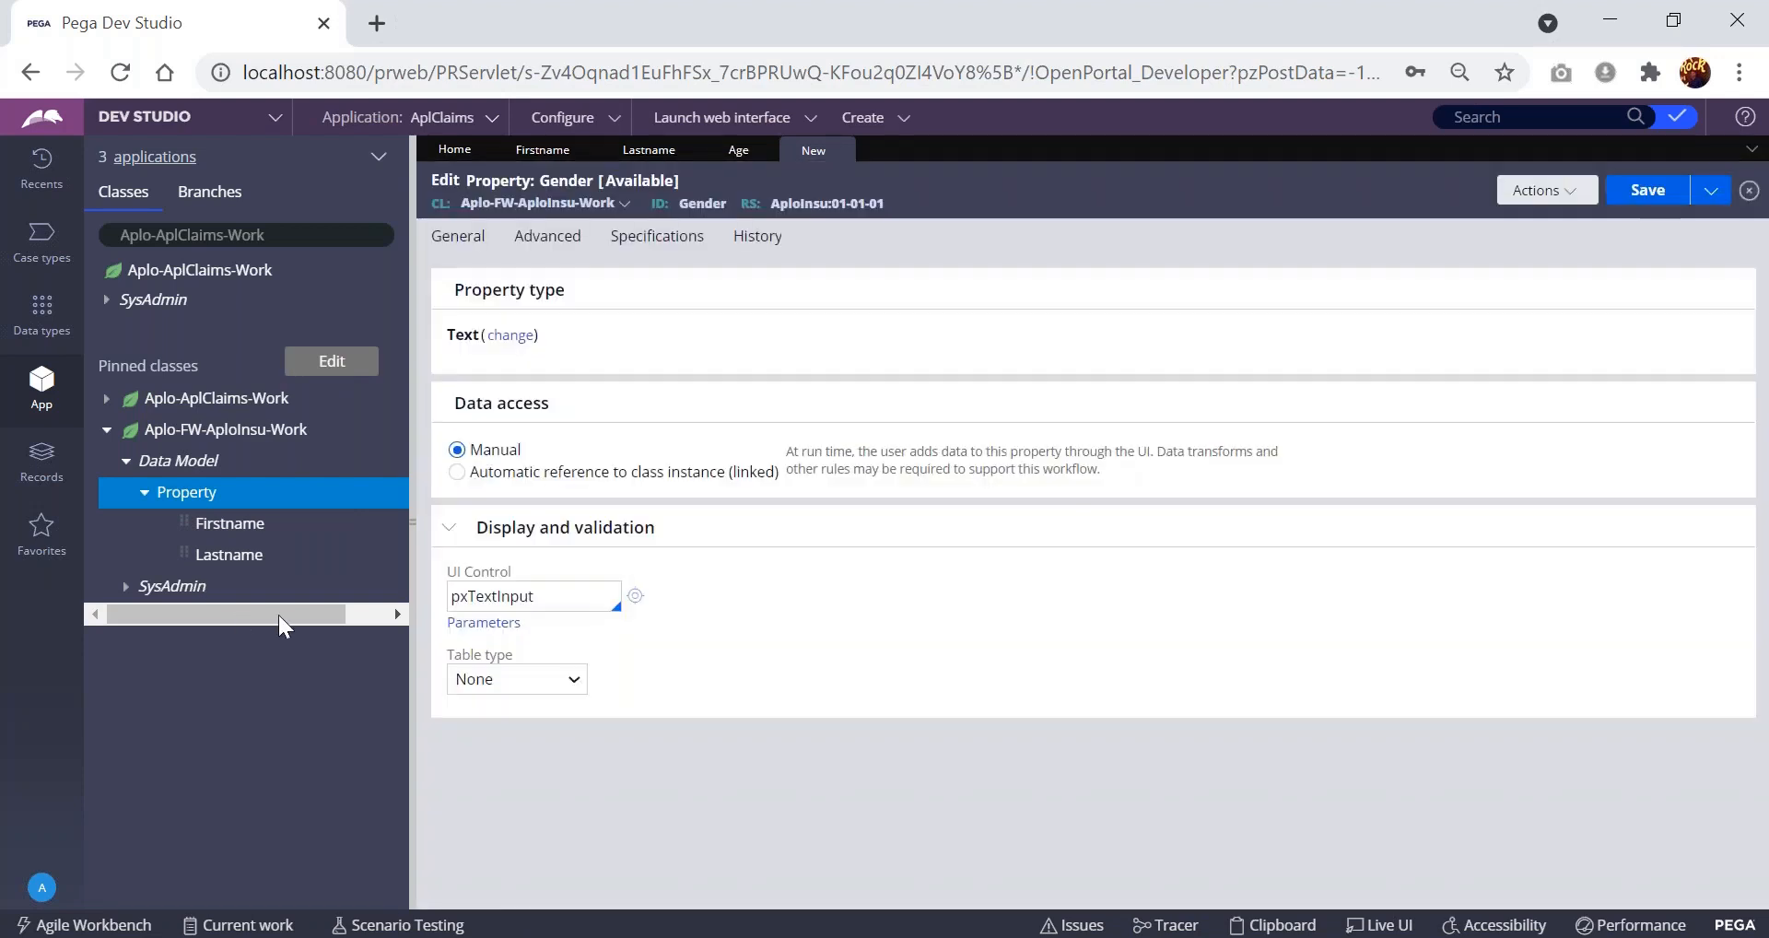
- Check the notes for the gender field's control and set the Gender property's UI control to pxRadioButtons
{"action": "key", "text": "alt+Tab"}
{"action": "key", "text": "alt+Tab"}
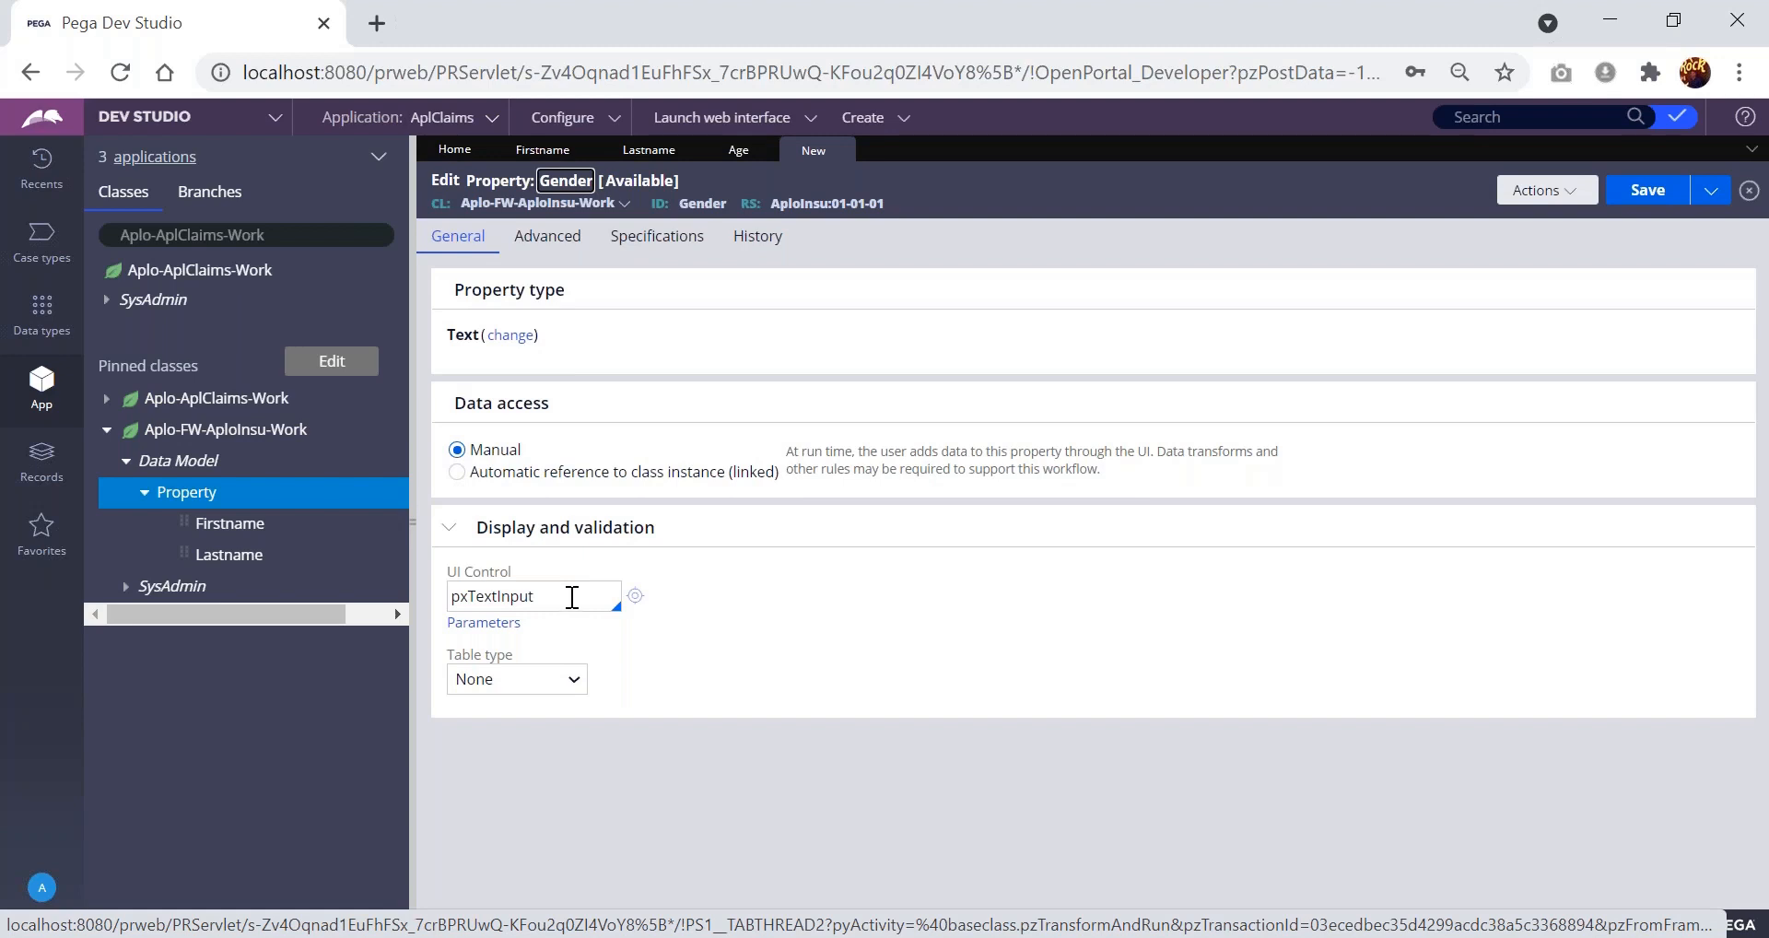
{"action": "left_click", "coordinate": [571, 597]}
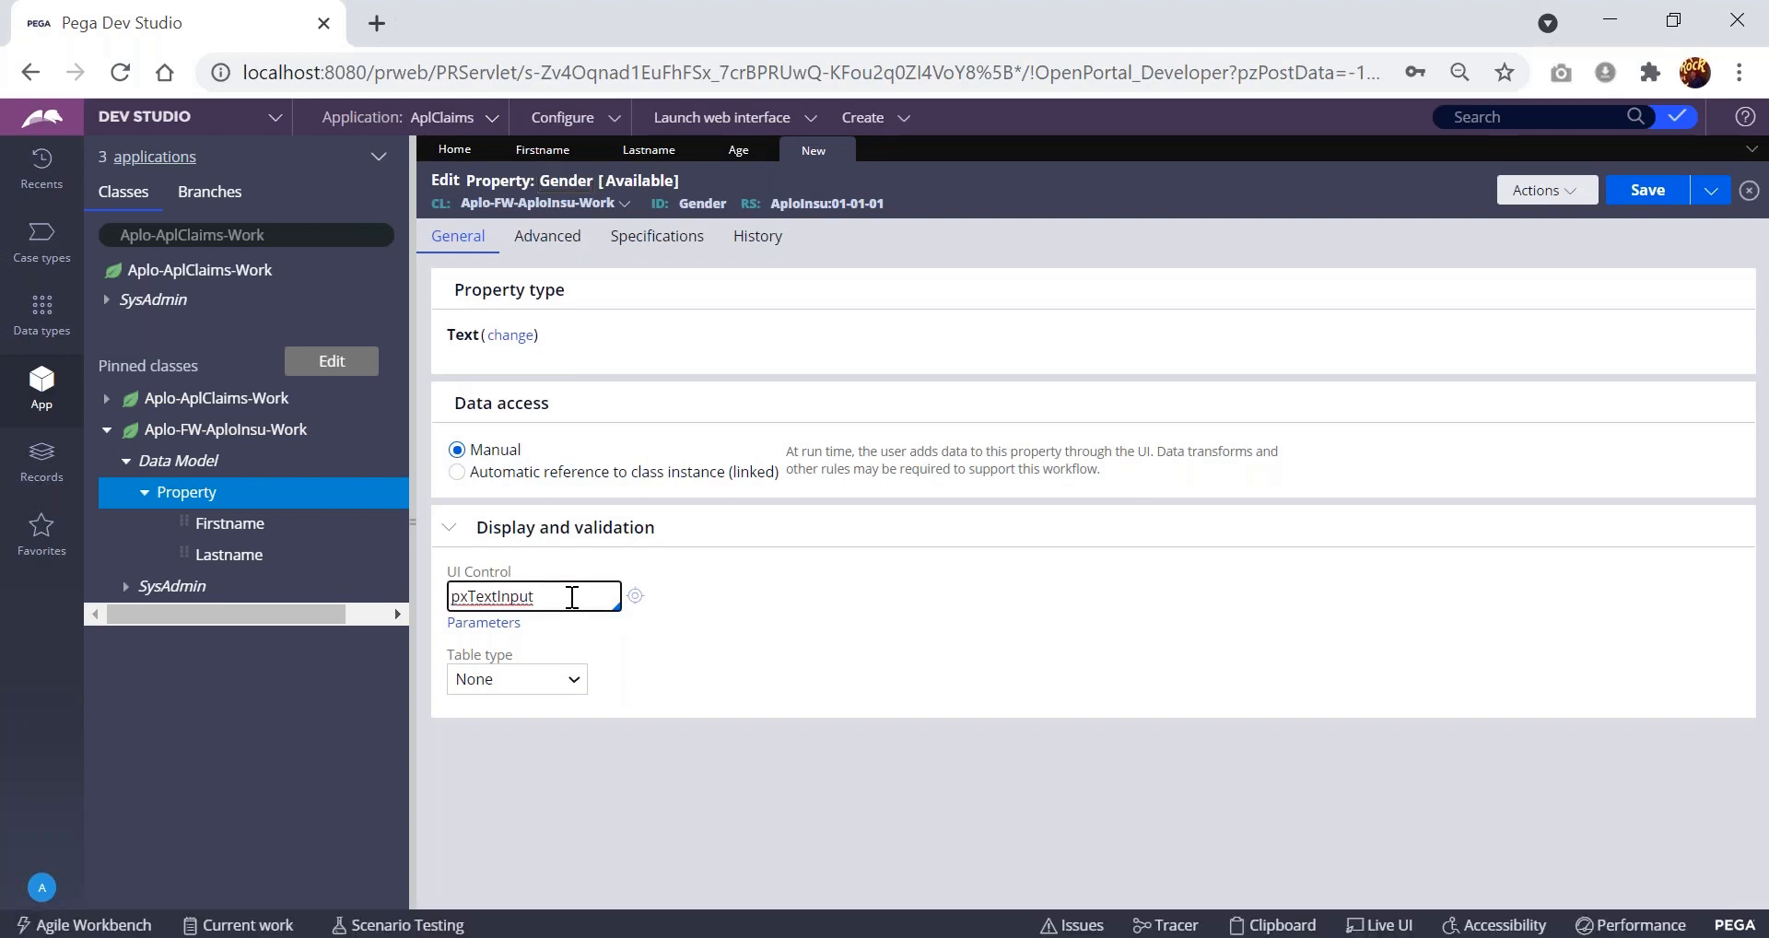
{"action": "key", "text": "BackSpace"}
{"action": "key", "text": "BackSpace"}
{"action": "key", "text": "BackSpace"}
{"action": "key", "text": "BackSpace"}
{"action": "key", "text": "BackSpace"}
{"action": "key", "text": "BackSpace"}
{"action": "key", "text": "BackSpace"}
{"action": "key", "text": "BackSpace"}
{"action": "key", "text": "BackSpace"}
{"action": "key", "text": "BackSpace"}
{"action": "key", "text": "BackSpace"}
{"action": "type", "text": "px"}
{"action": "type", "text": "radio"}
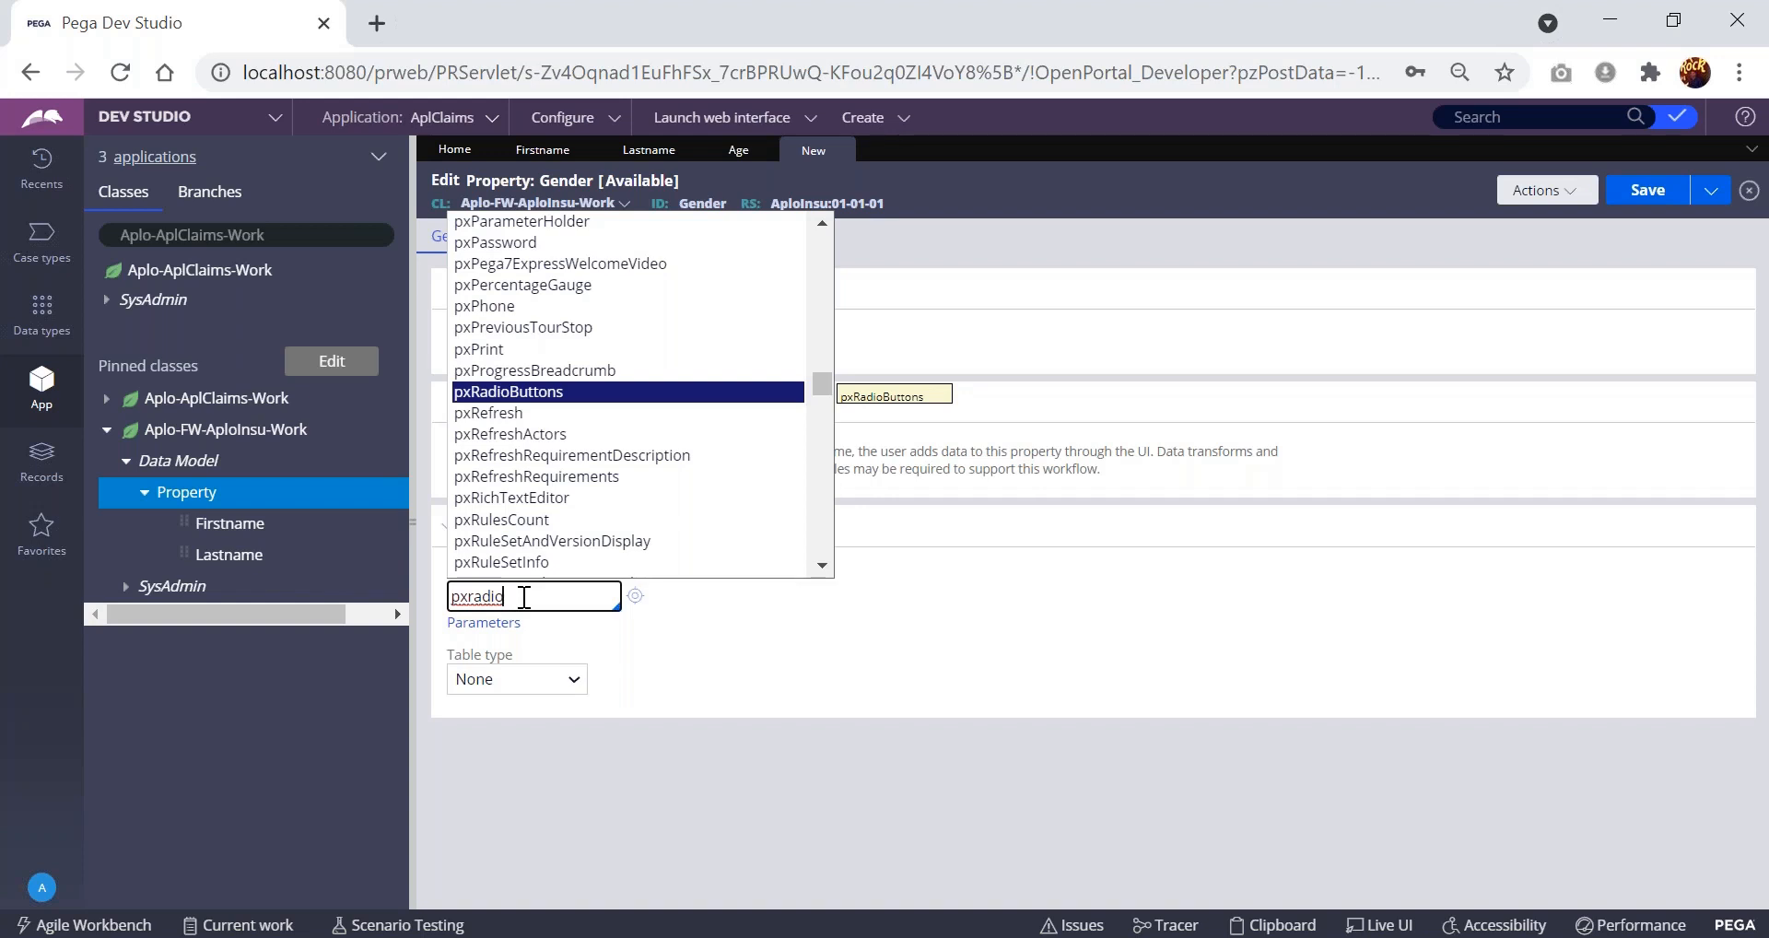
{"action": "left_click", "coordinate": [532, 394]}
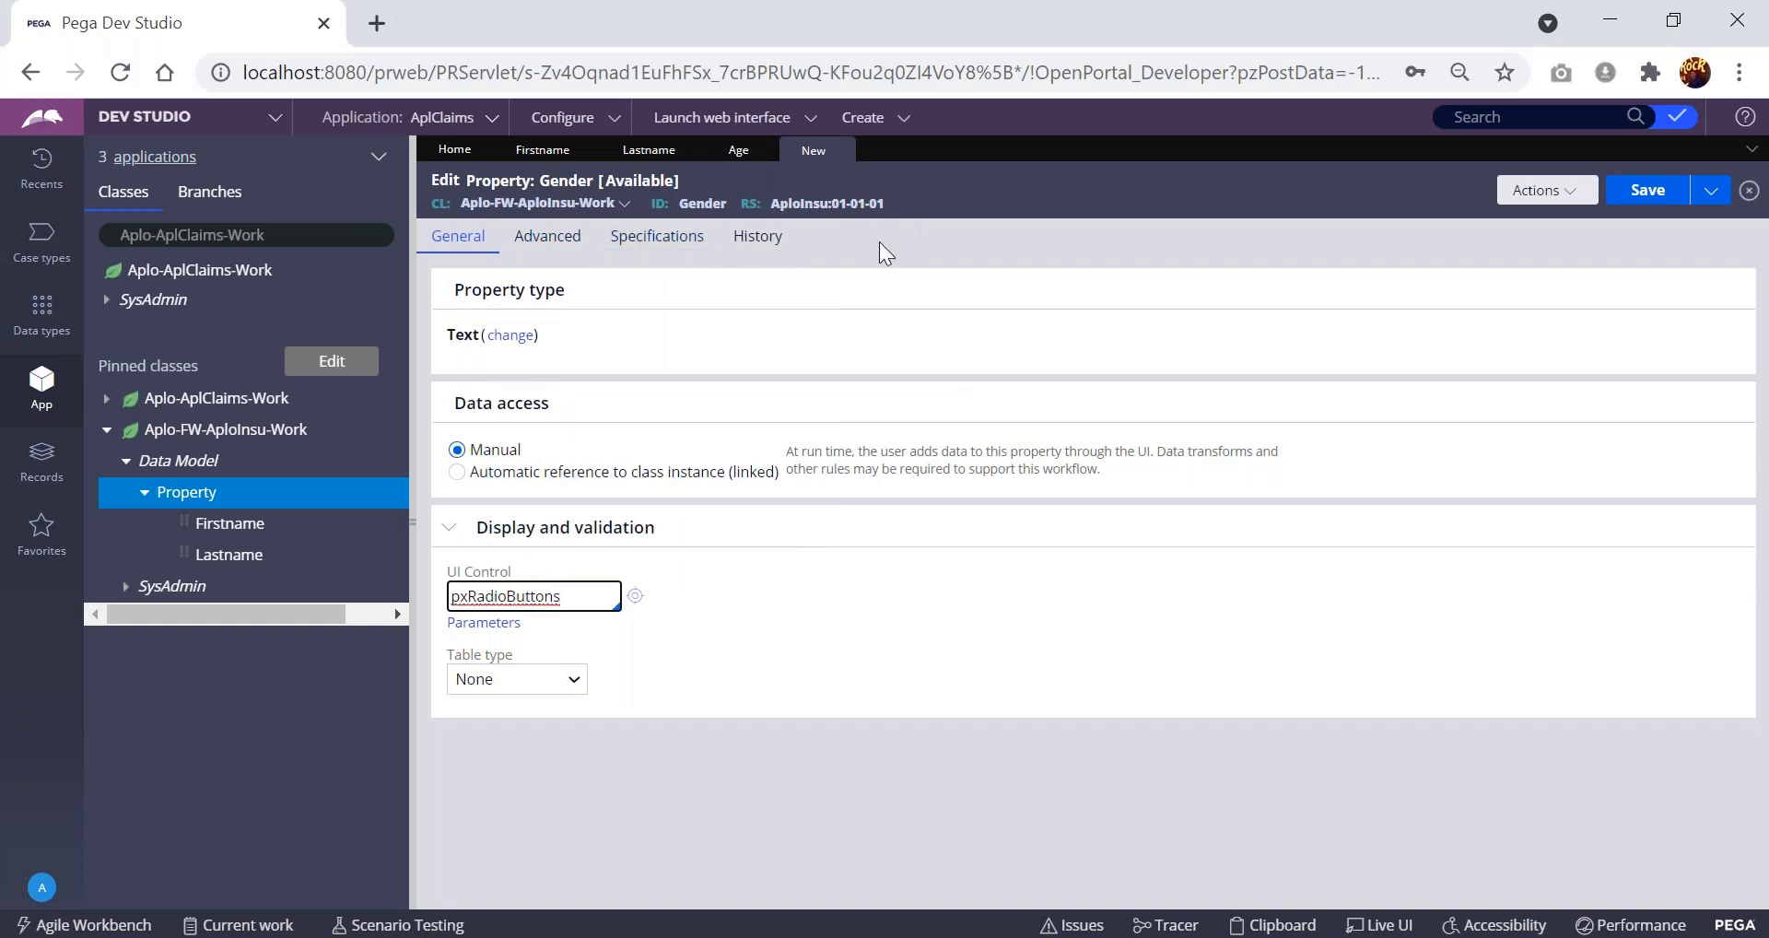
- Try looking up a dropdown control, matching pxdr, as the Gender property's UI control
{"action": "key", "text": "BackSpace"}
{"action": "key", "text": "BackSpace"}
{"action": "key", "text": "BackSpace"}
{"action": "key", "text": "BackSpace"}
{"action": "key", "text": "BackSpace"}
{"action": "key", "text": "BackSpace"}
{"action": "key", "text": "BackSpace"}
{"action": "key", "text": "BackSpace"}
{"action": "key", "text": "BackSpace"}
{"action": "key", "text": "BackSpace"}
{"action": "key", "text": "BackSpace"}
{"action": "key", "text": "BackSpace"}
{"action": "type", "text": "dr"}
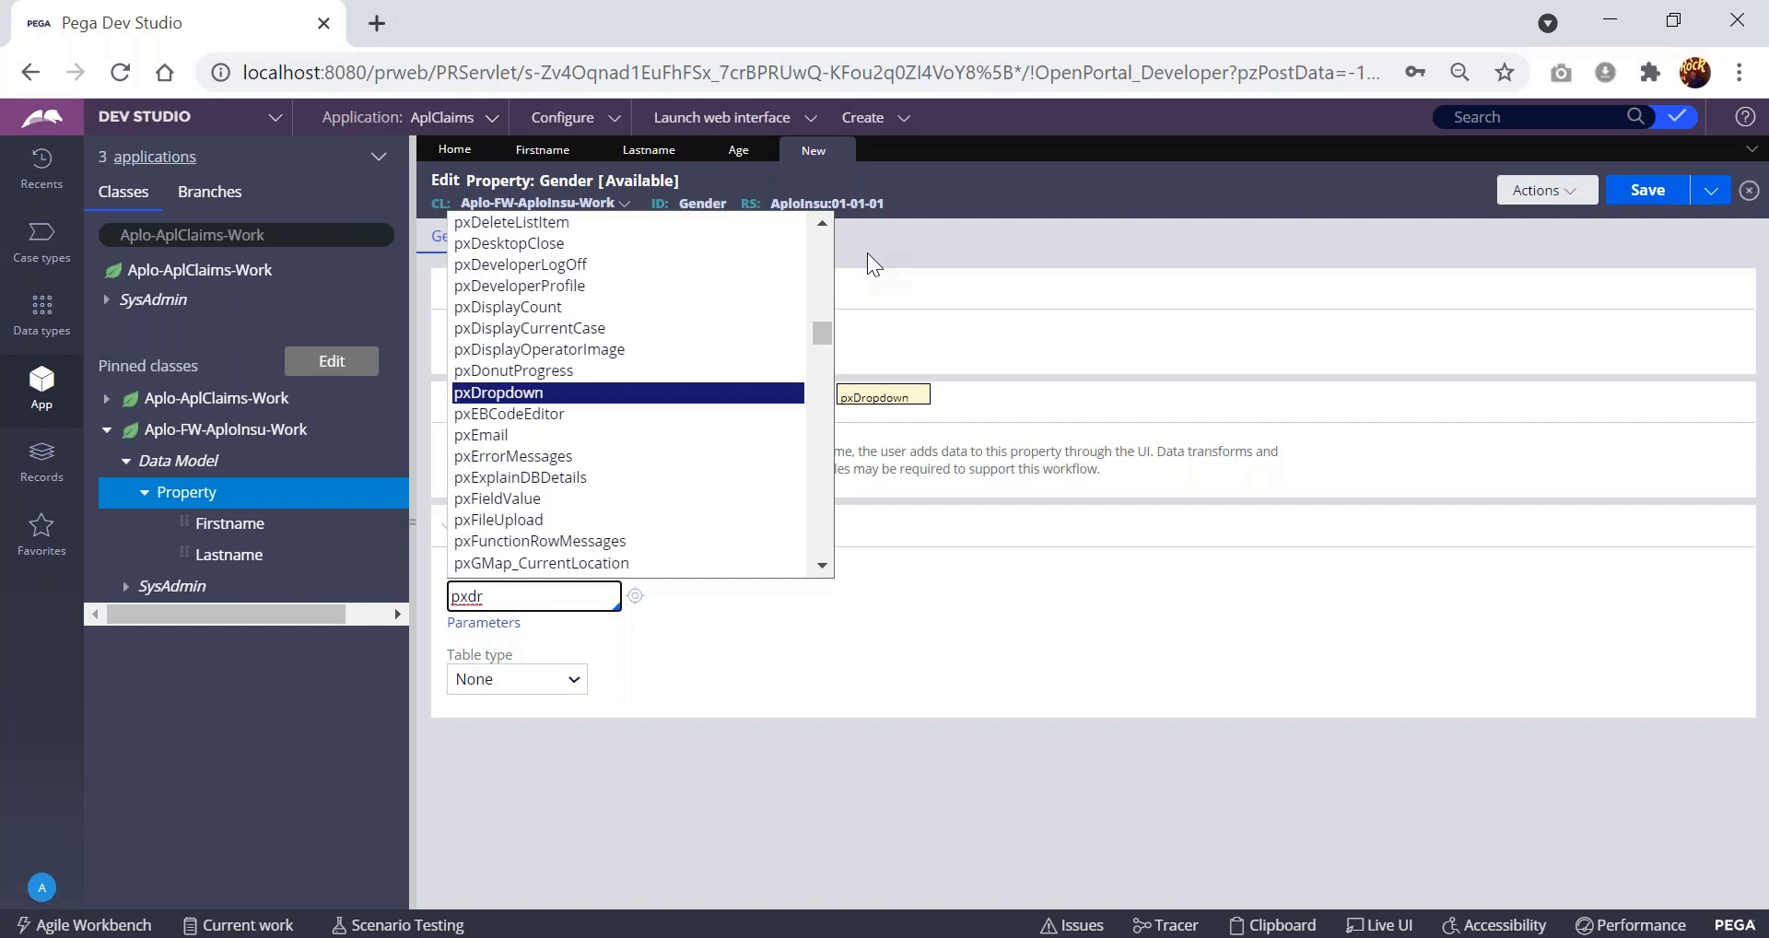
{"action": "key", "text": "BackSpace"}
{"action": "key", "text": "BackSpace"}
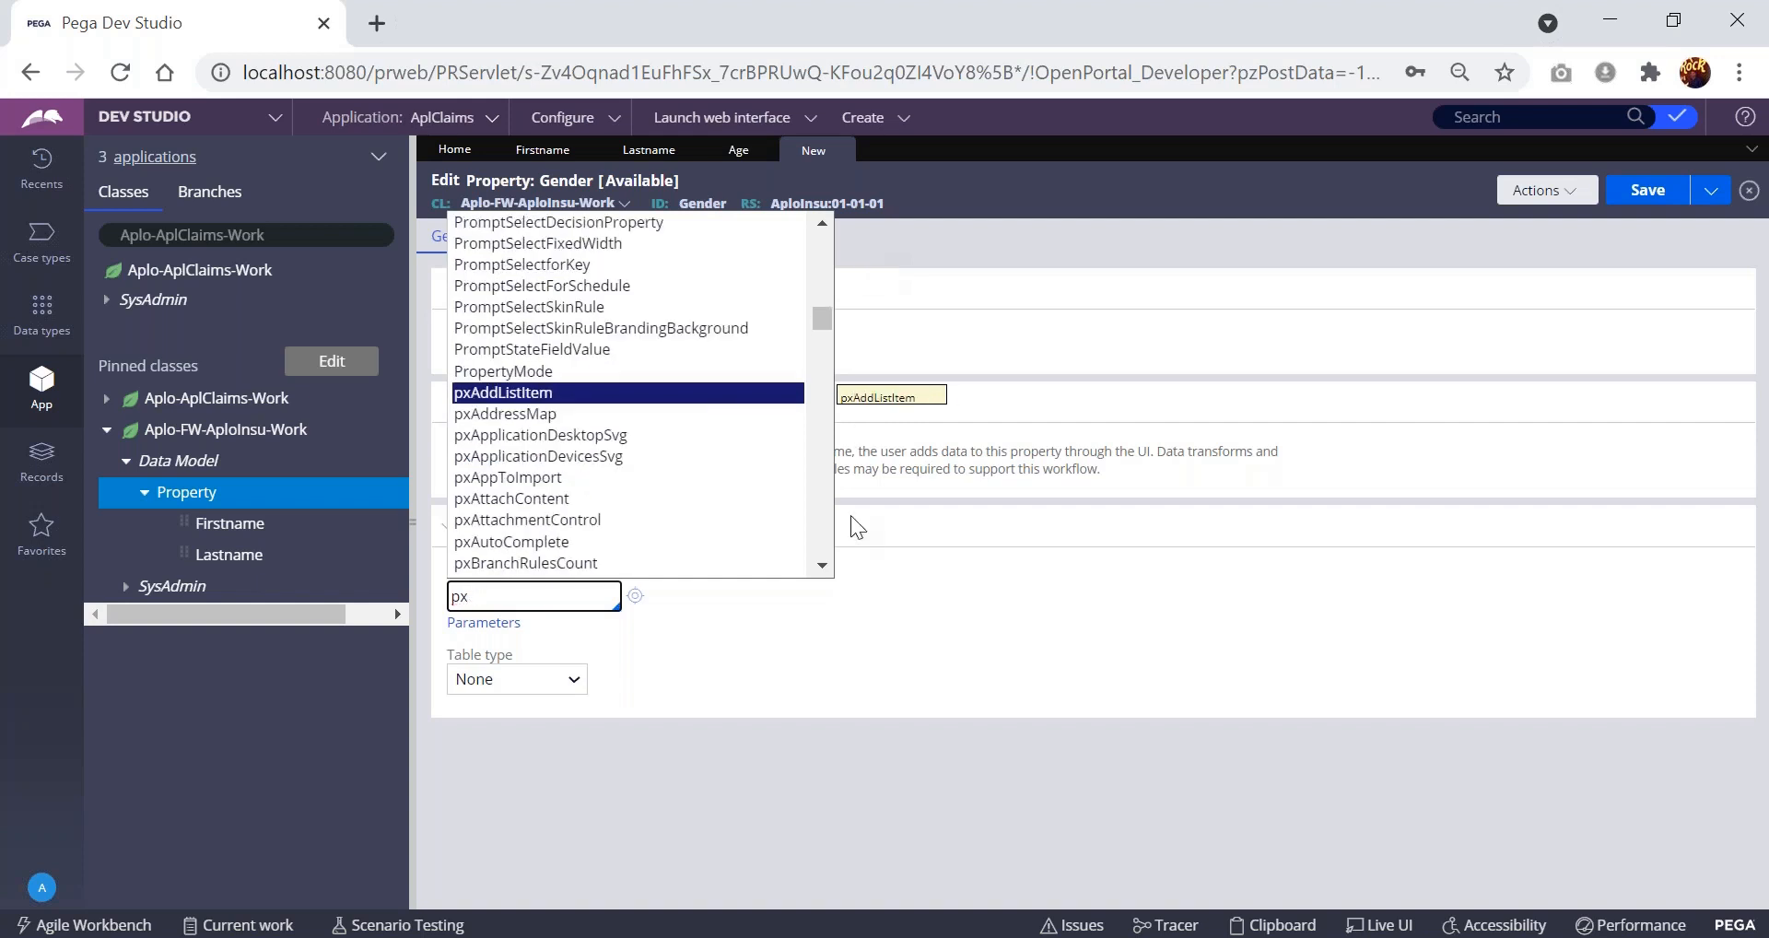
- Set the Gender property's UI control to pxRadioButtons again
{"action": "left_click", "coordinate": [788, 617]}
{"action": "left_click", "coordinate": [512, 598]}
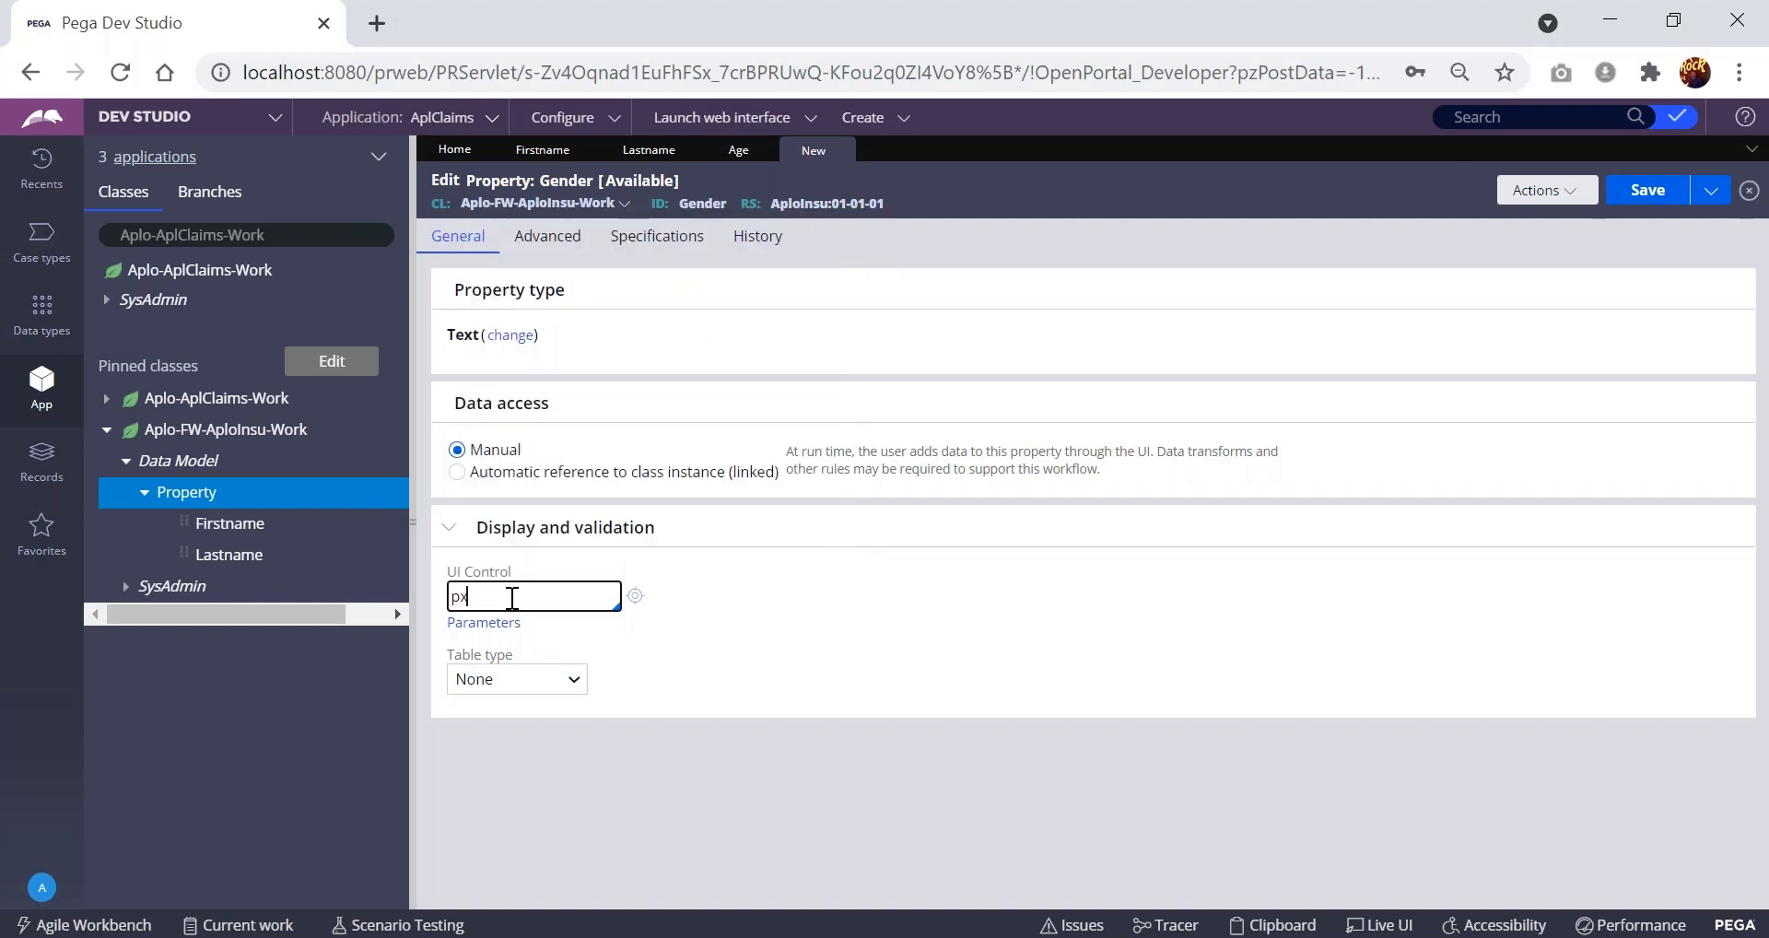
{"action": "type", "text": "radio"}
{"action": "key", "text": "Return"}
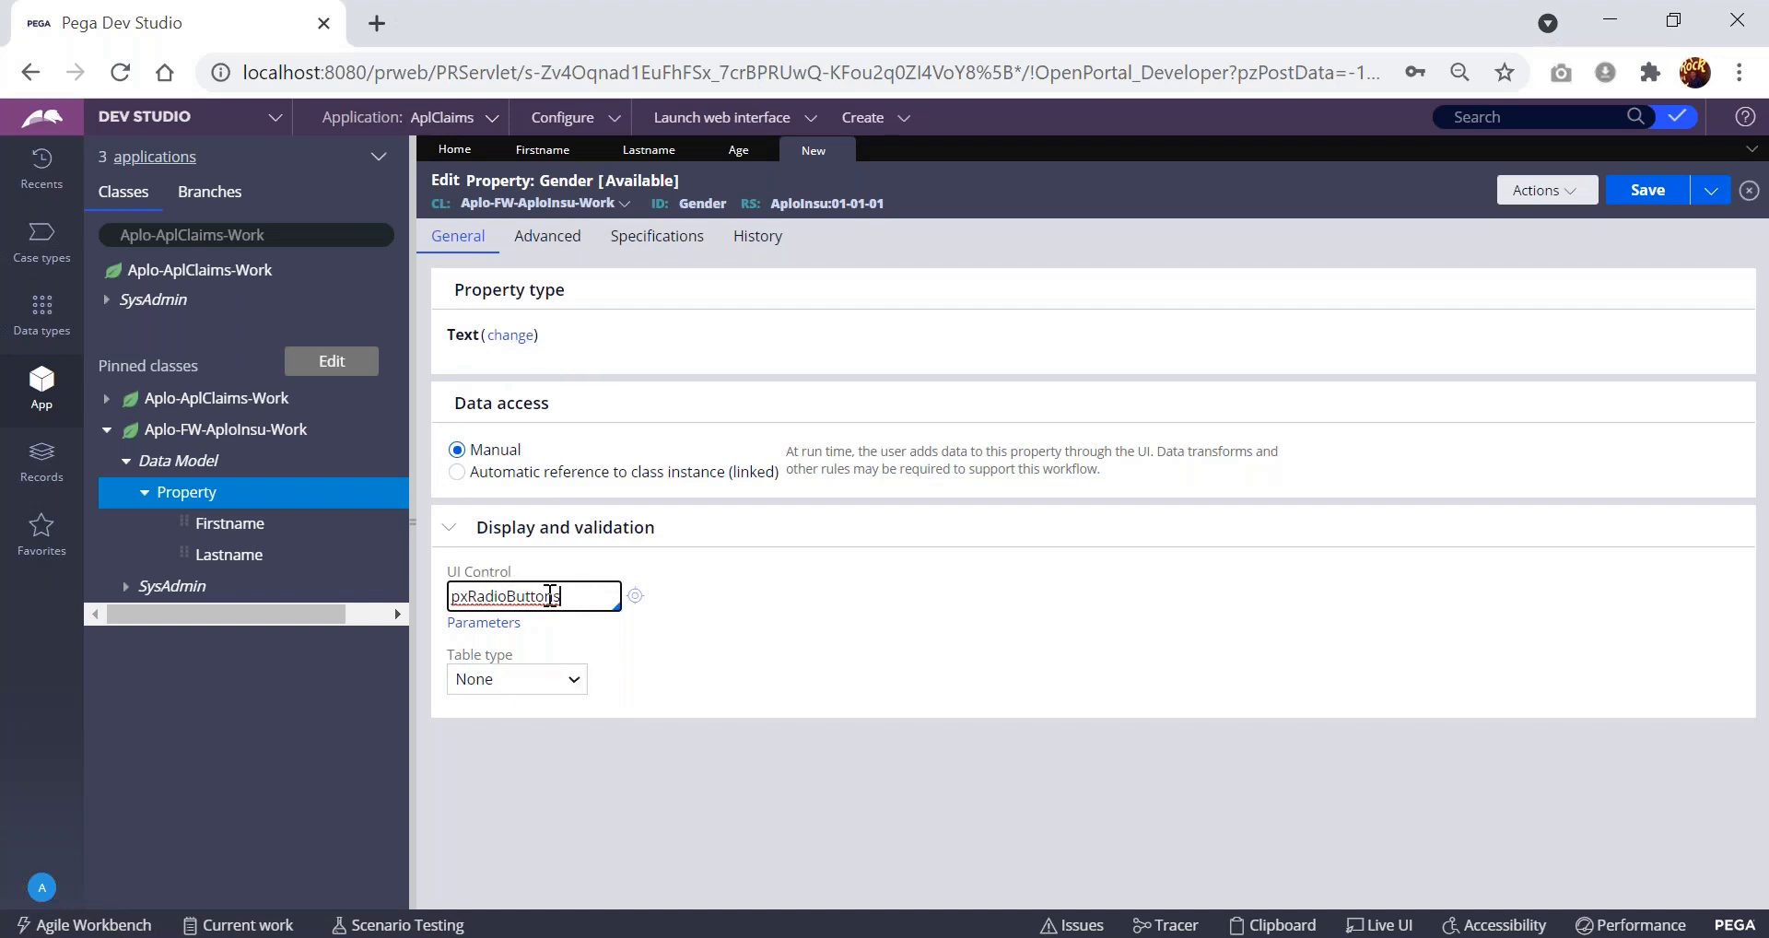
{"action": "left_click_drag", "start_coordinate": [559, 596], "coordinate": [450, 596]}
{"action": "left_click", "coordinate": [728, 595]}
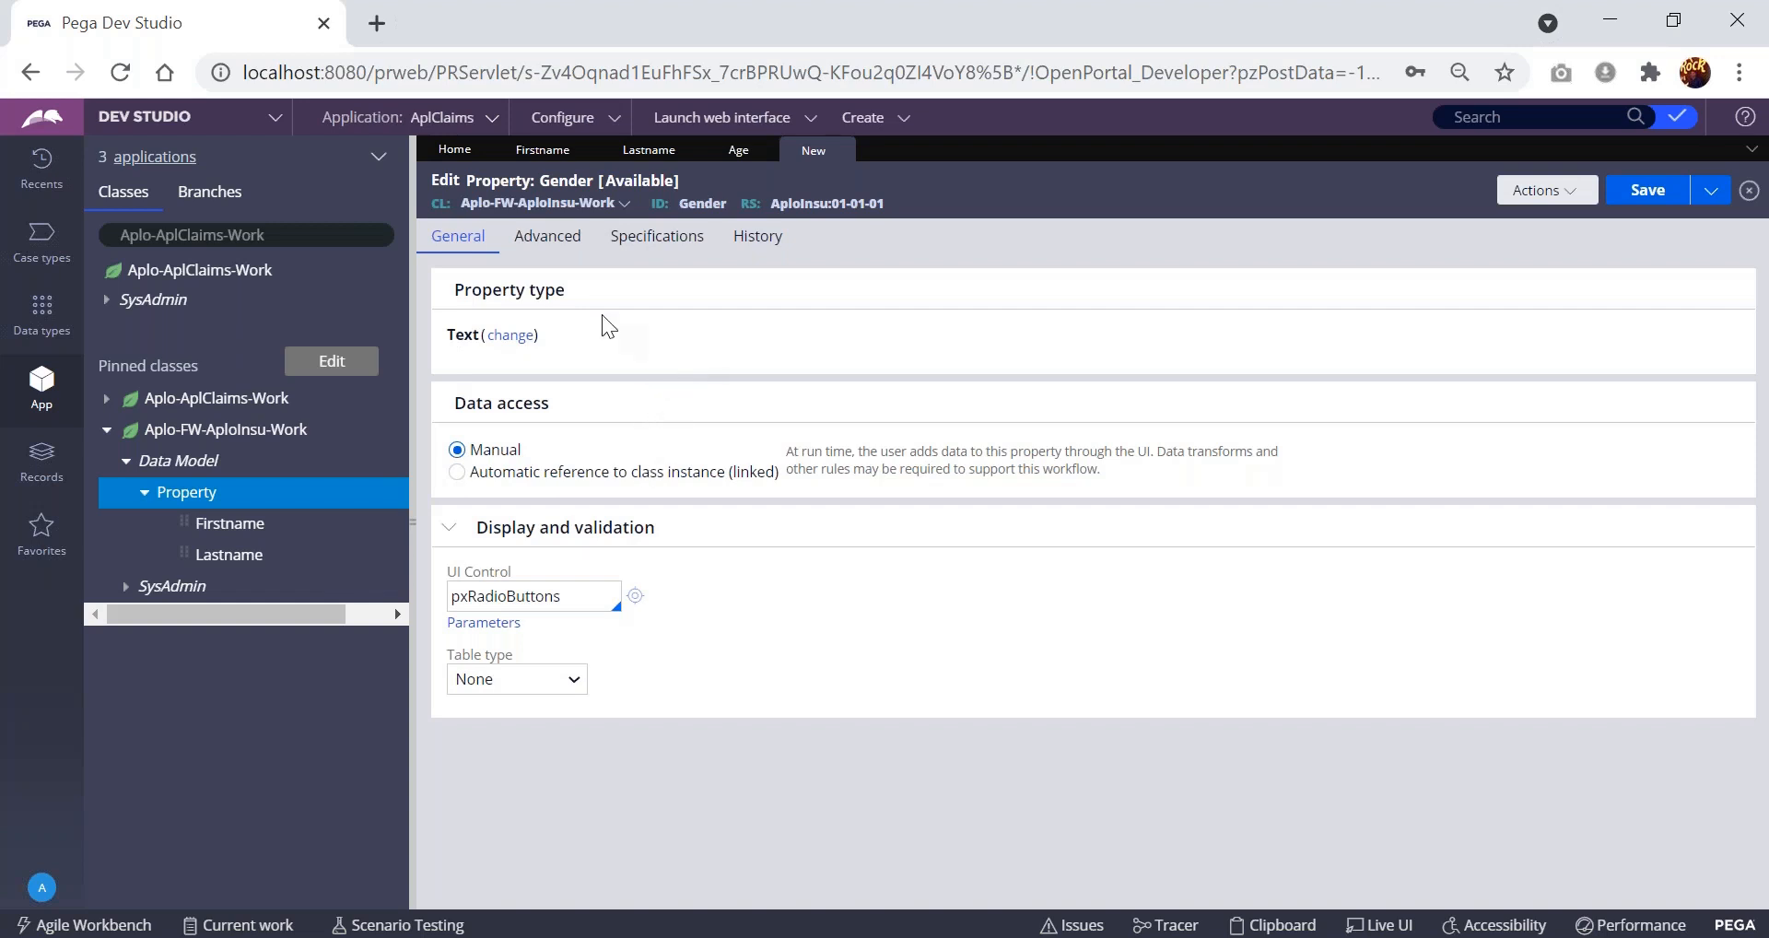
- Check the Gender property's type and UI control, and set its table type to Local List
{"action": "double_click", "coordinate": [479, 335]}
{"action": "left_click", "coordinate": [562, 342]}
{"action": "left_click", "coordinate": [572, 598]}
{"action": "left_click", "coordinate": [570, 693]}
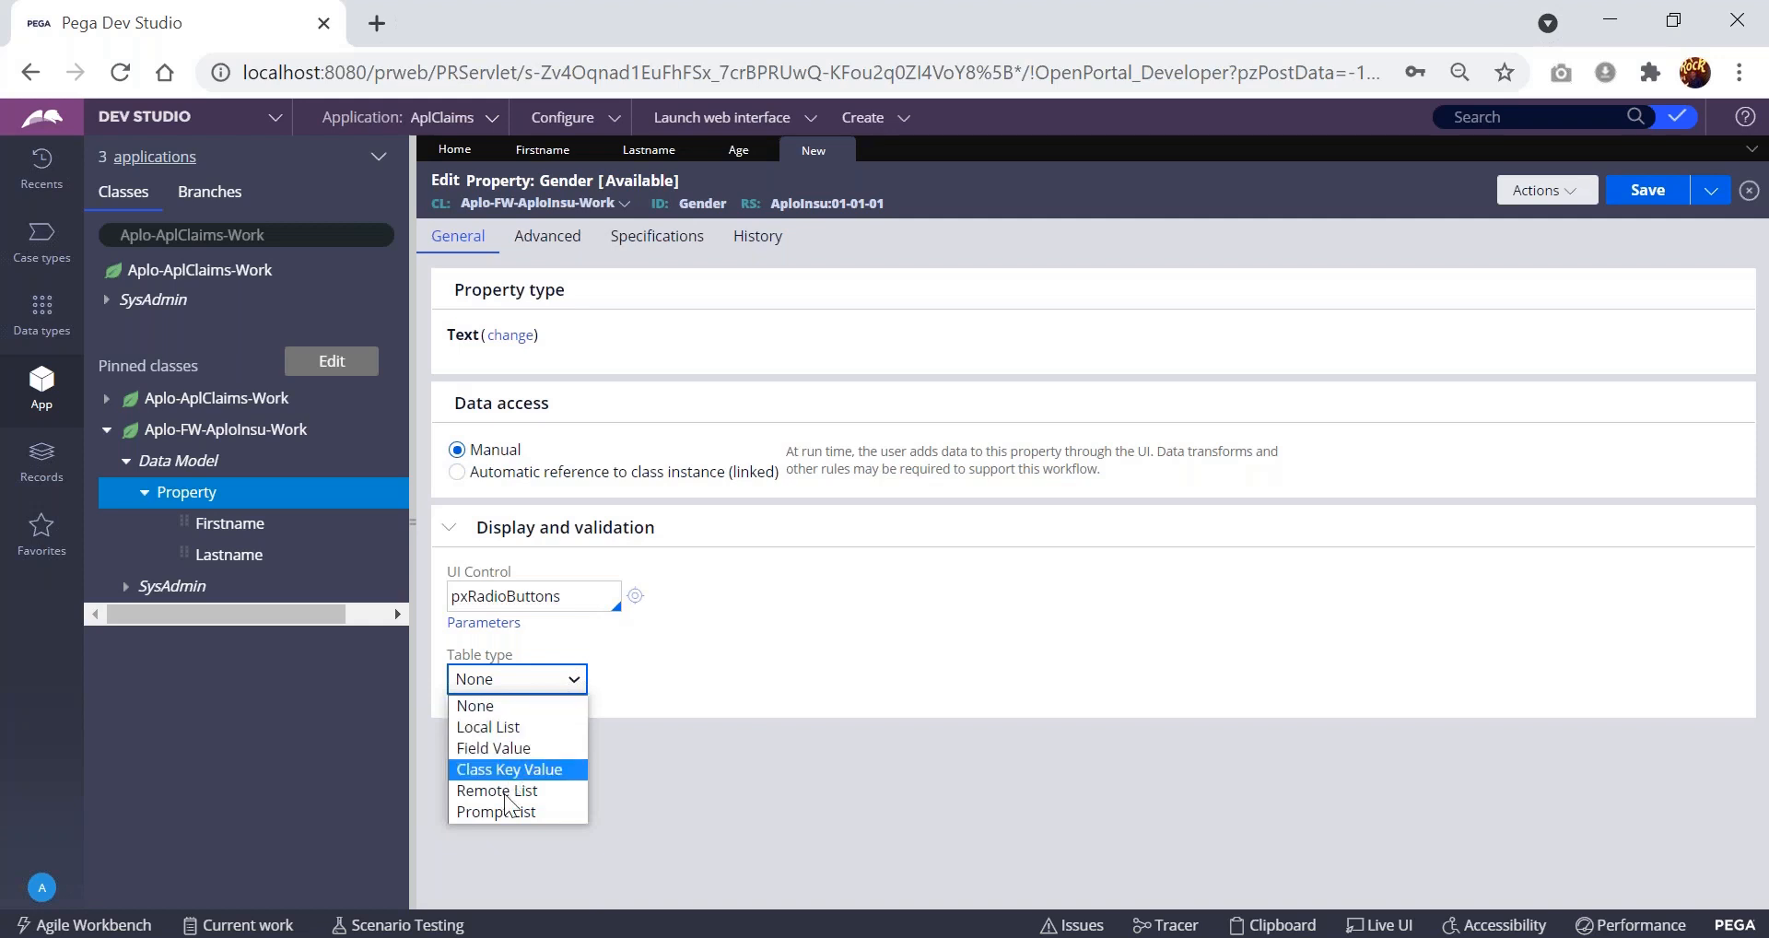
{"action": "left_click", "coordinate": [516, 727]}
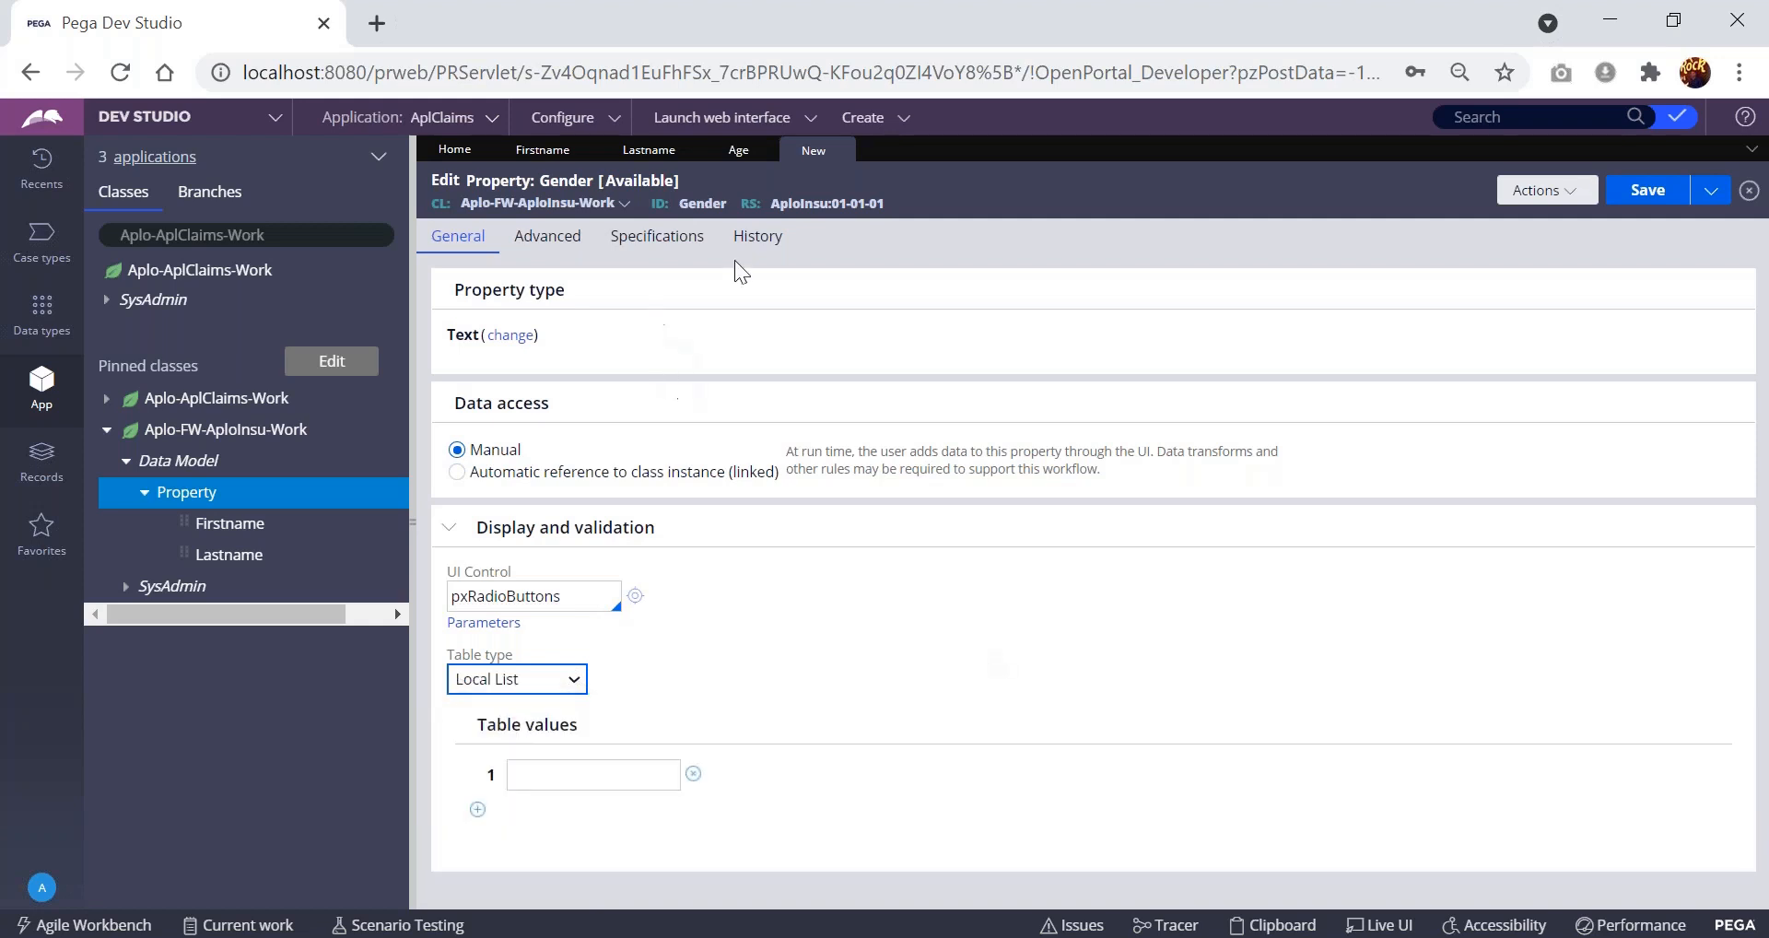
{"action": "left_click", "coordinate": [583, 776]}
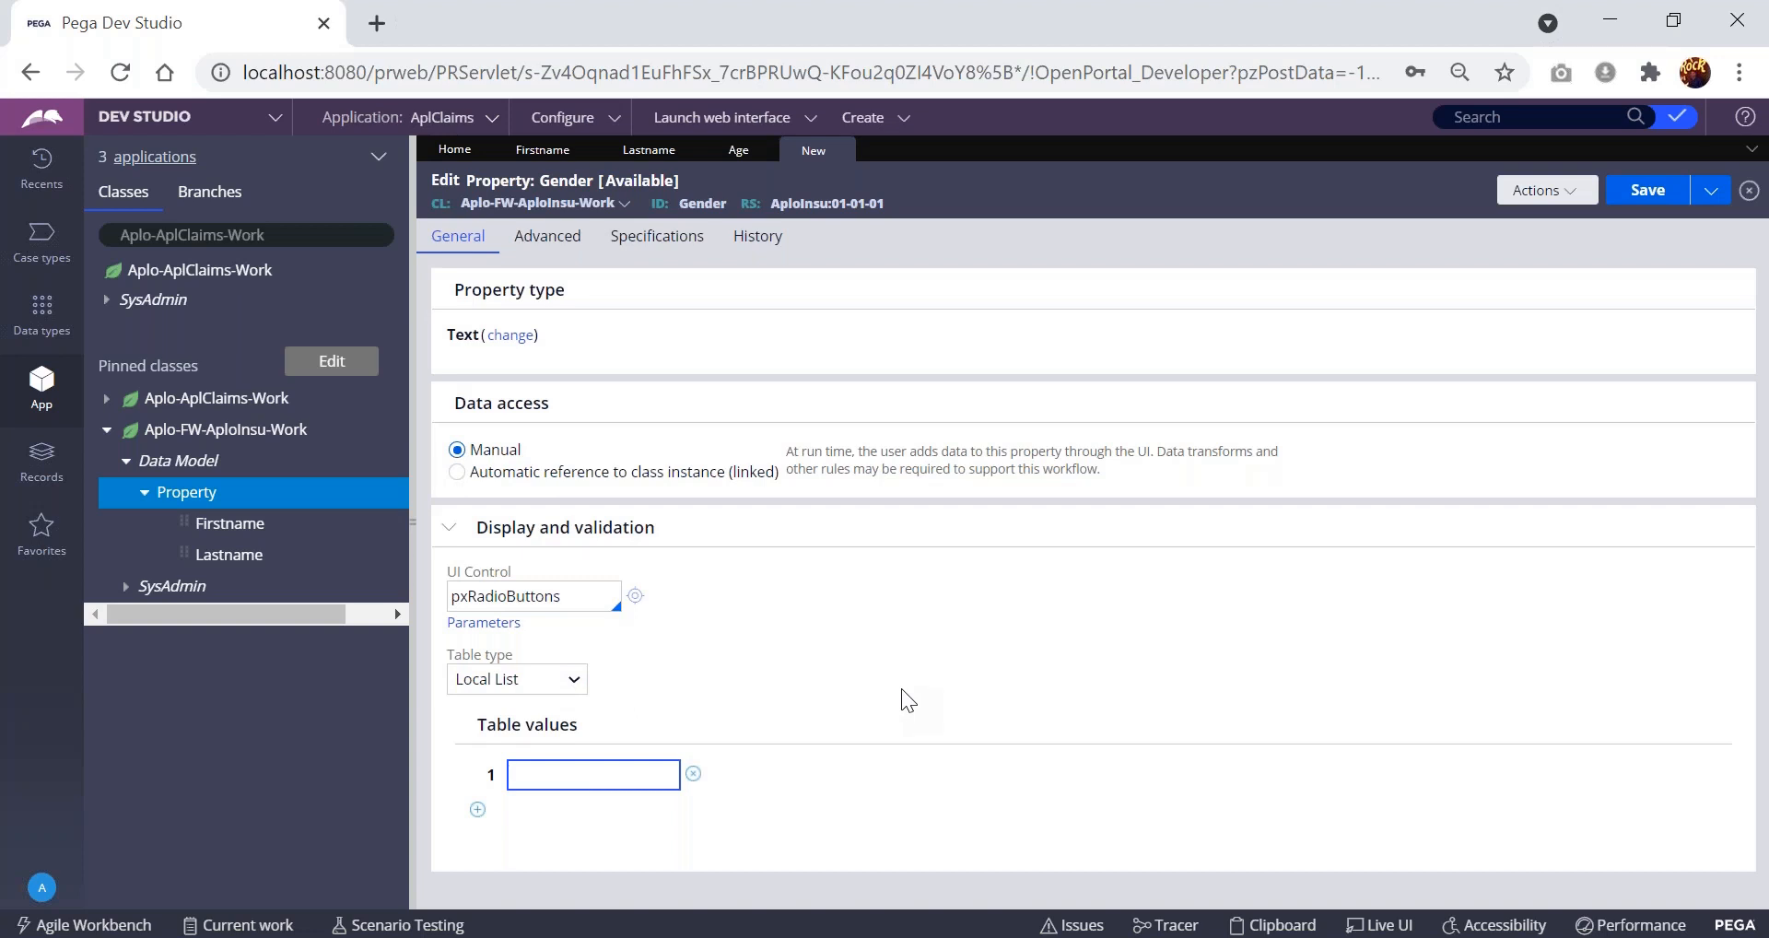
{"action": "left_click", "coordinate": [536, 682]}
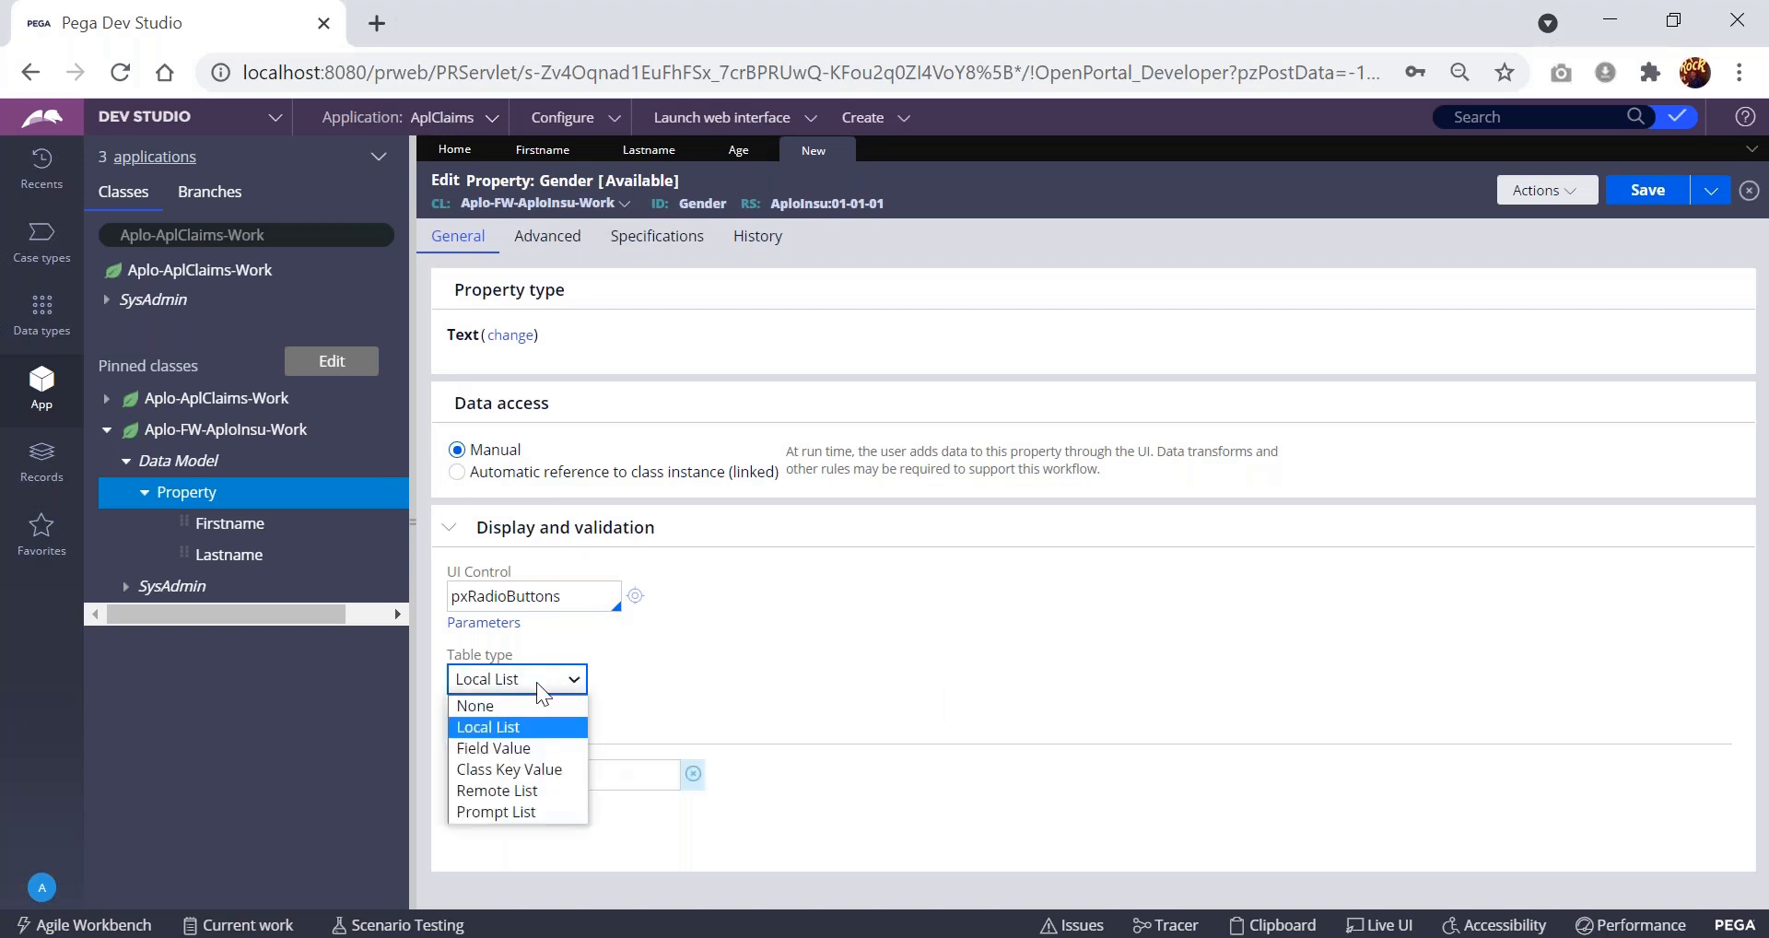
{"action": "left_click", "coordinate": [512, 727]}
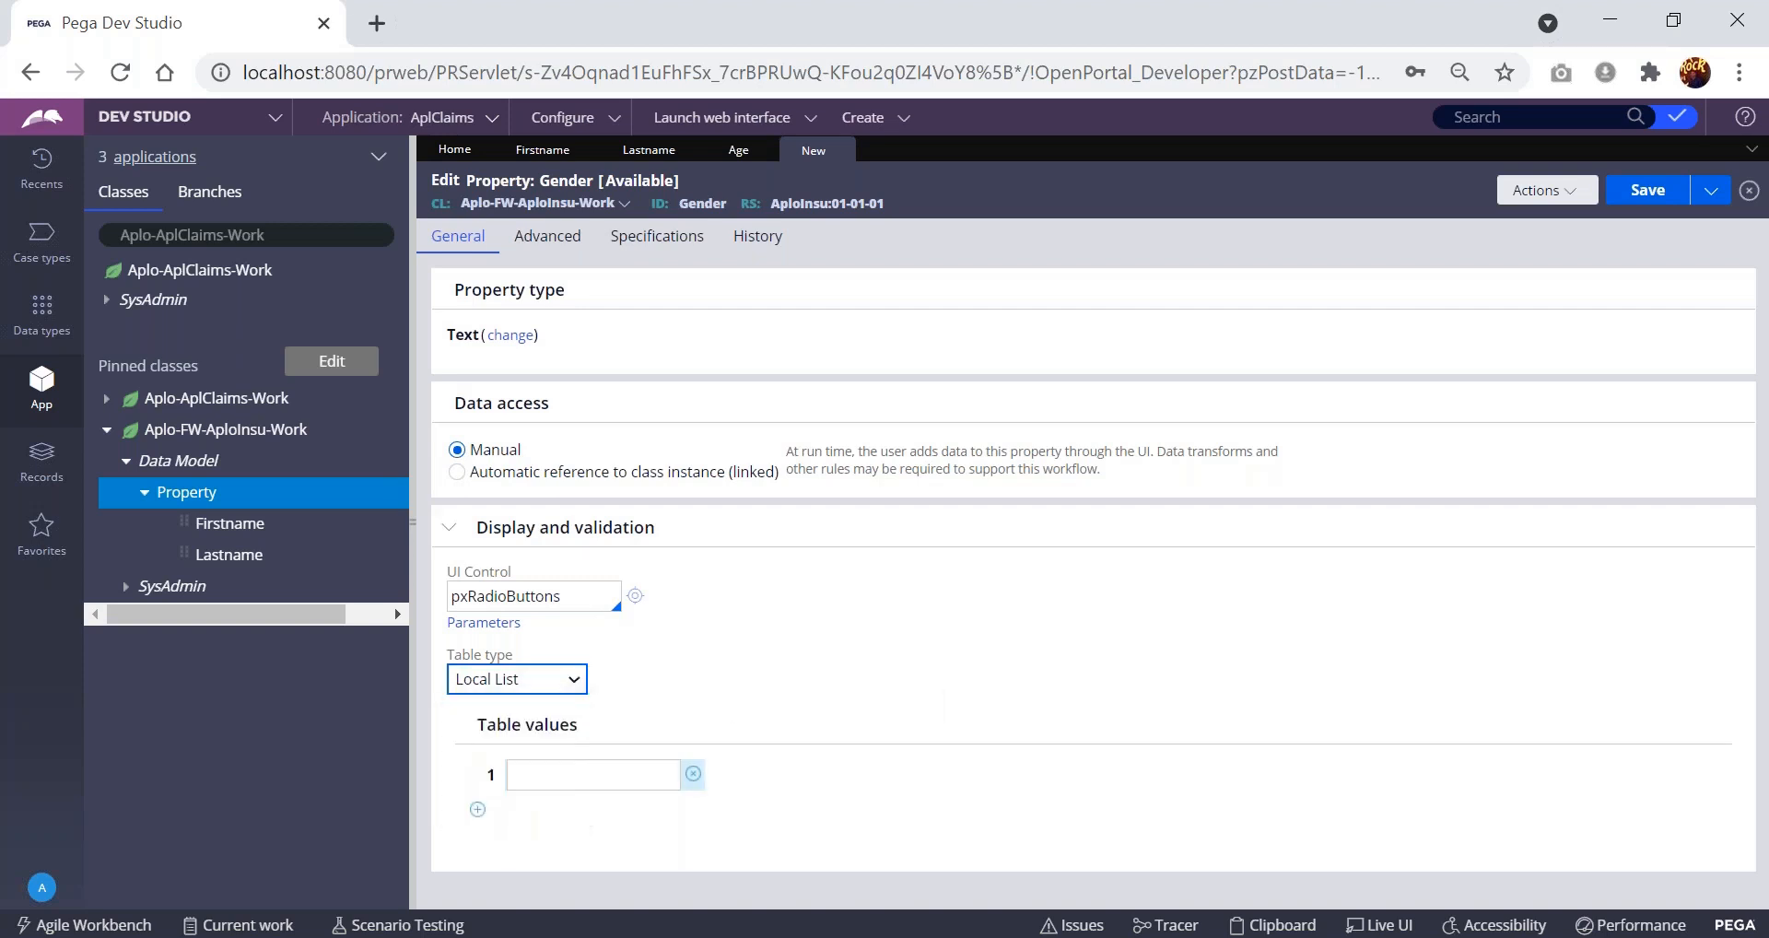
- Enter Male and Female as the two table values of the Gender property's local list
{"action": "left_click", "coordinate": [572, 775]}
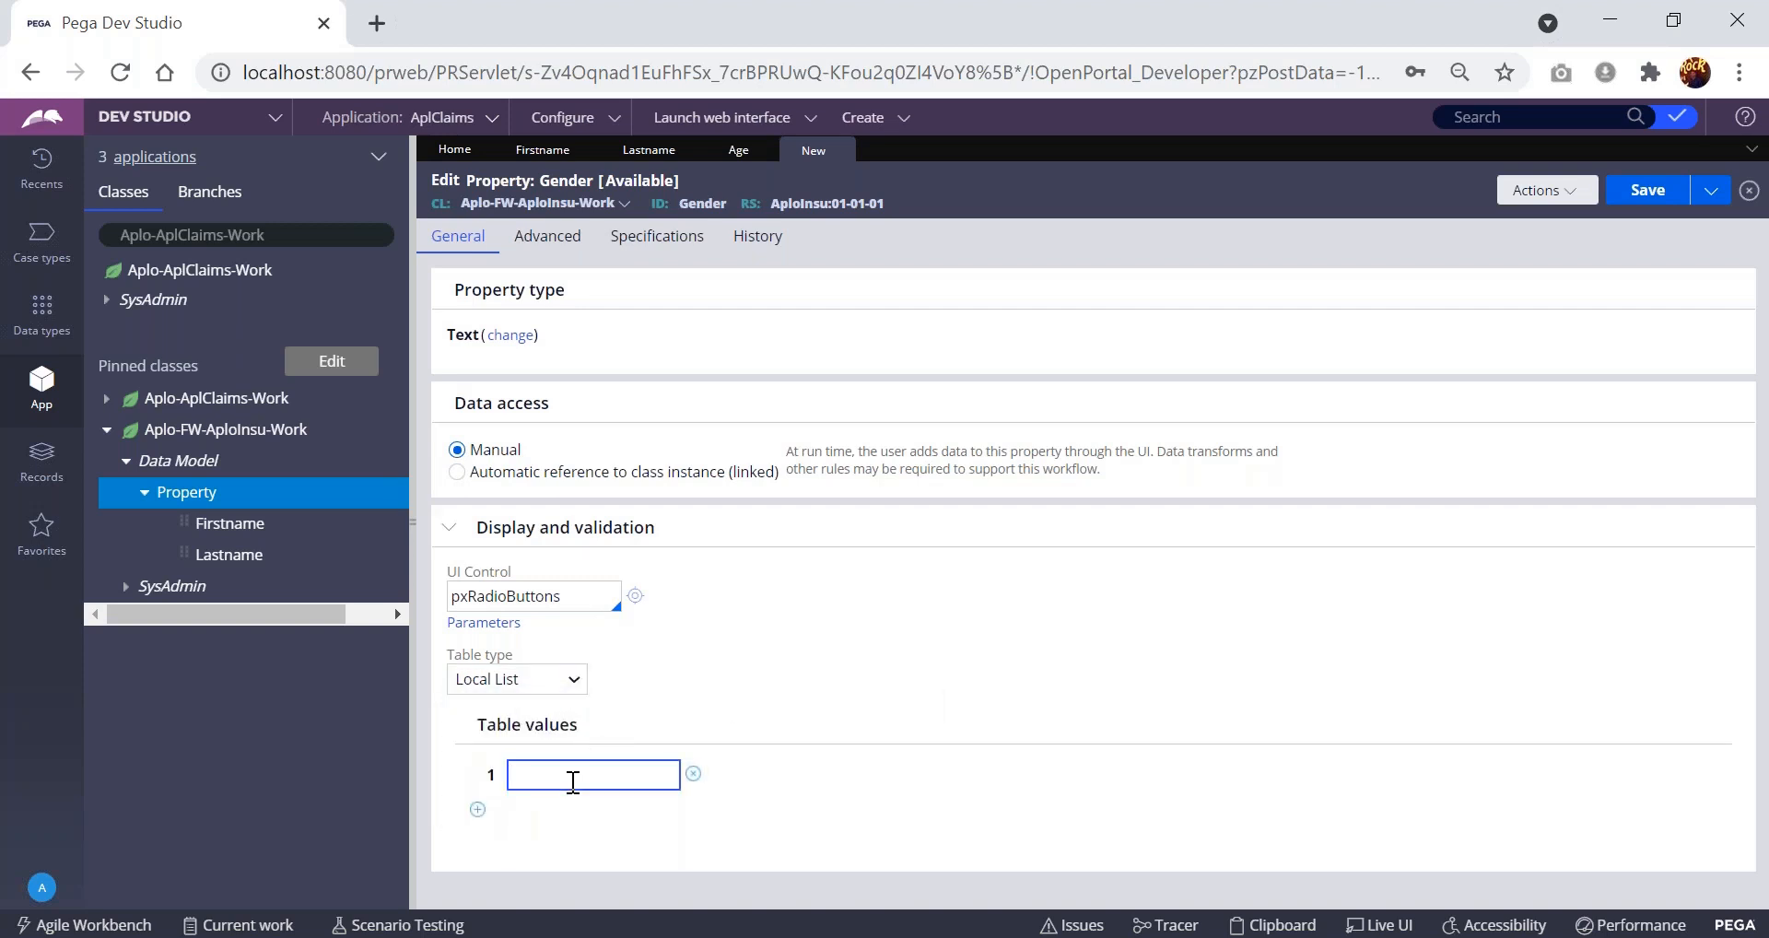
{"action": "key", "text": "Return"}
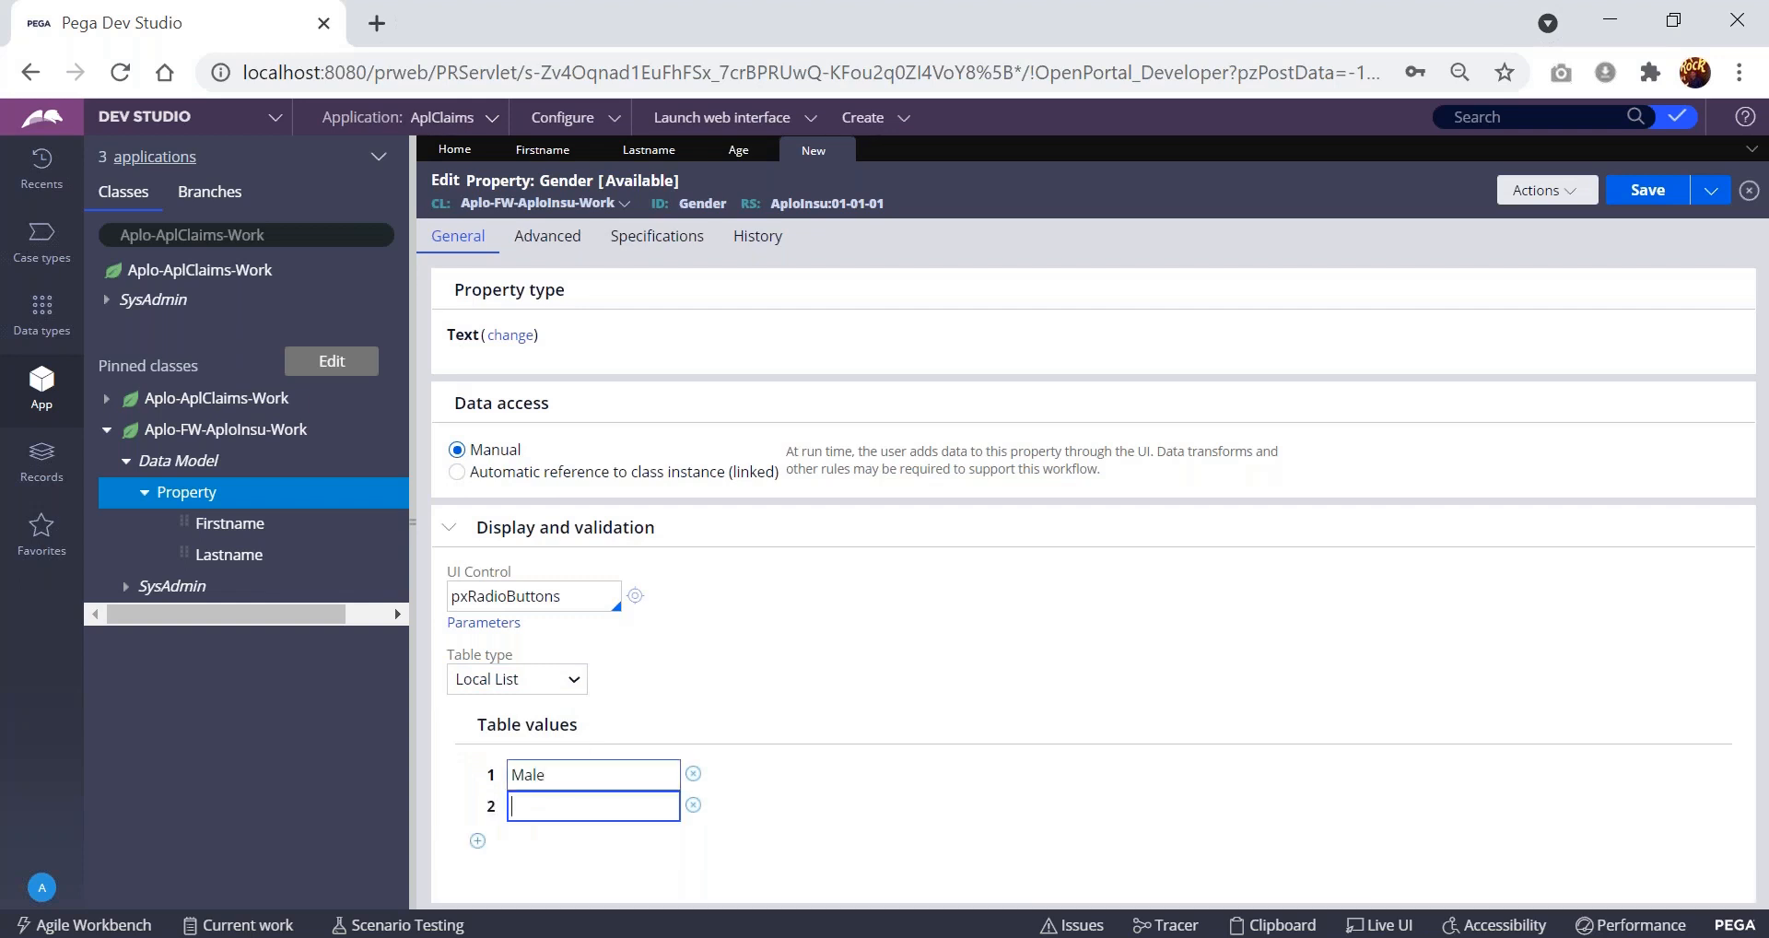
{"action": "type", "text": "Female"}
{"action": "key", "text": "Tab"}
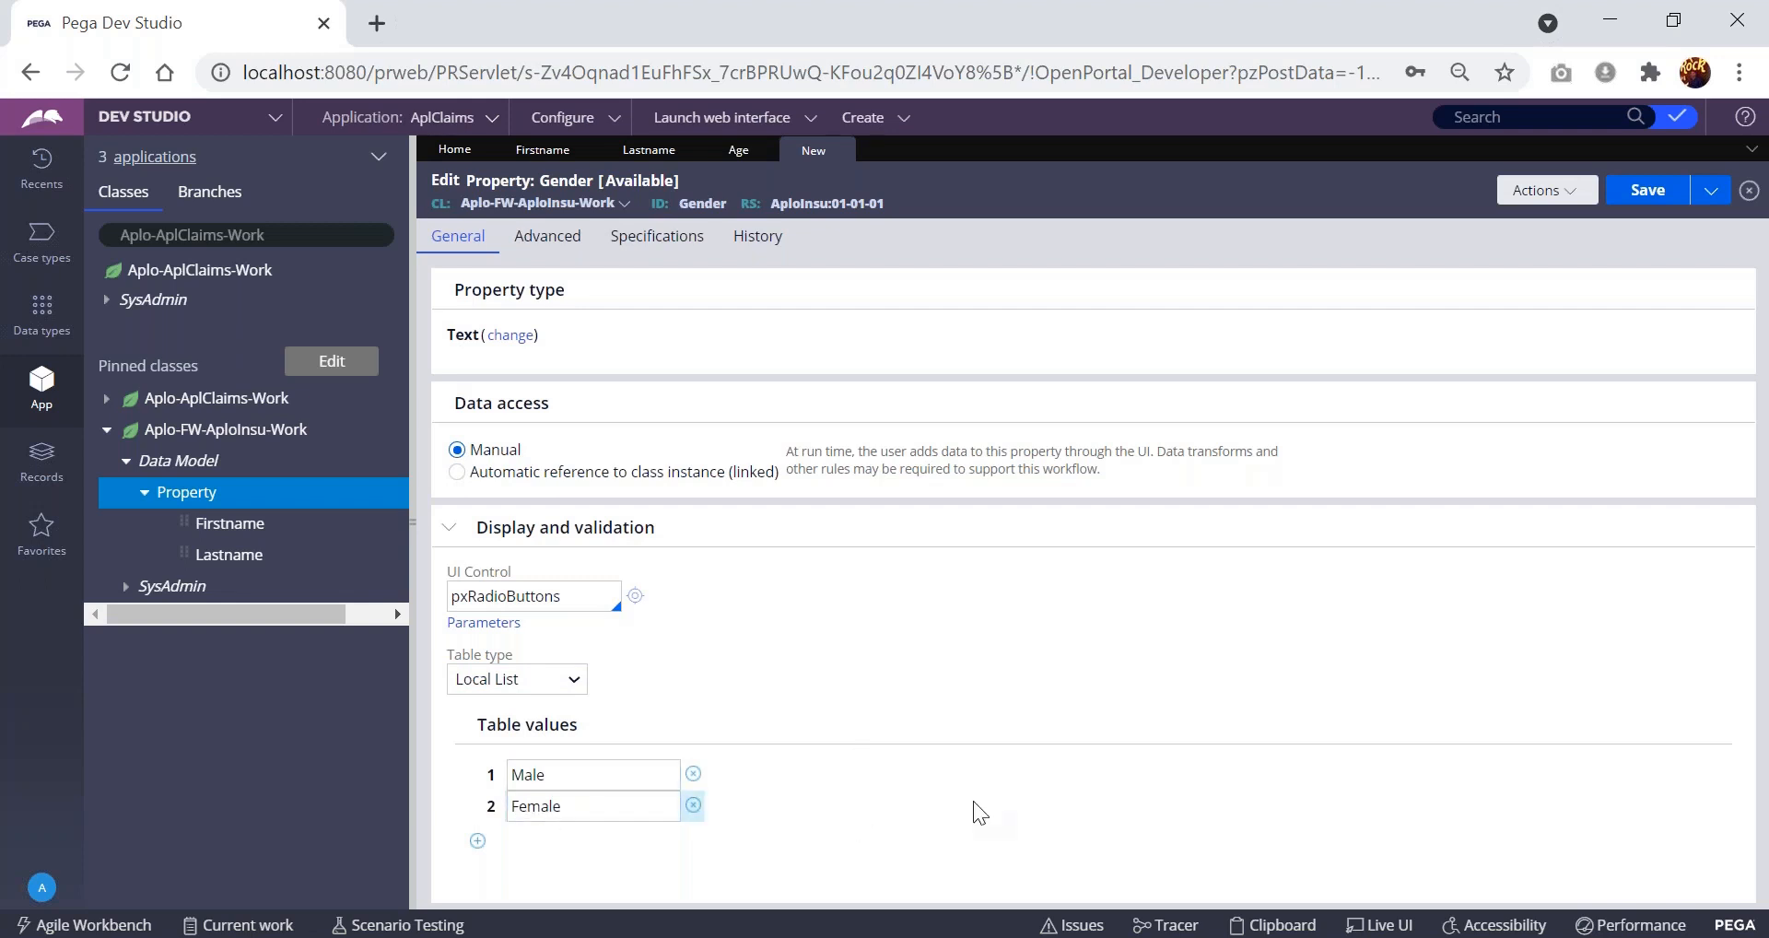
{"action": "left_click", "coordinate": [479, 840]}
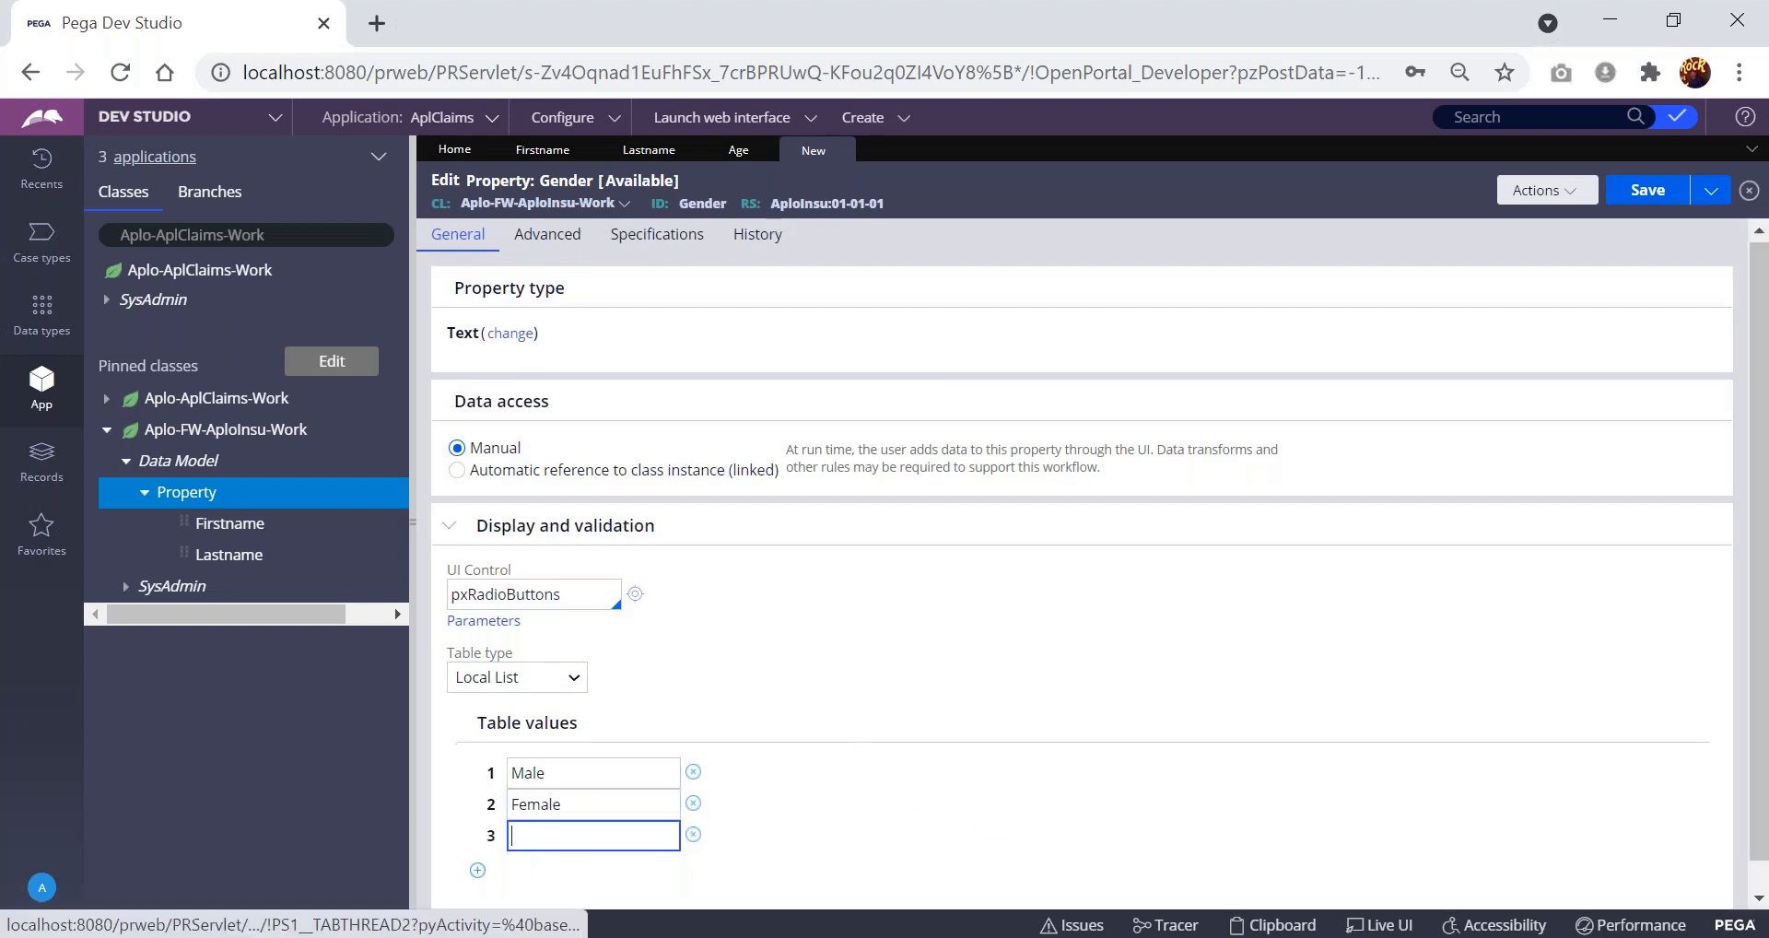
{"action": "left_click", "coordinate": [477, 840]}
{"action": "left_click", "coordinate": [691, 839]}
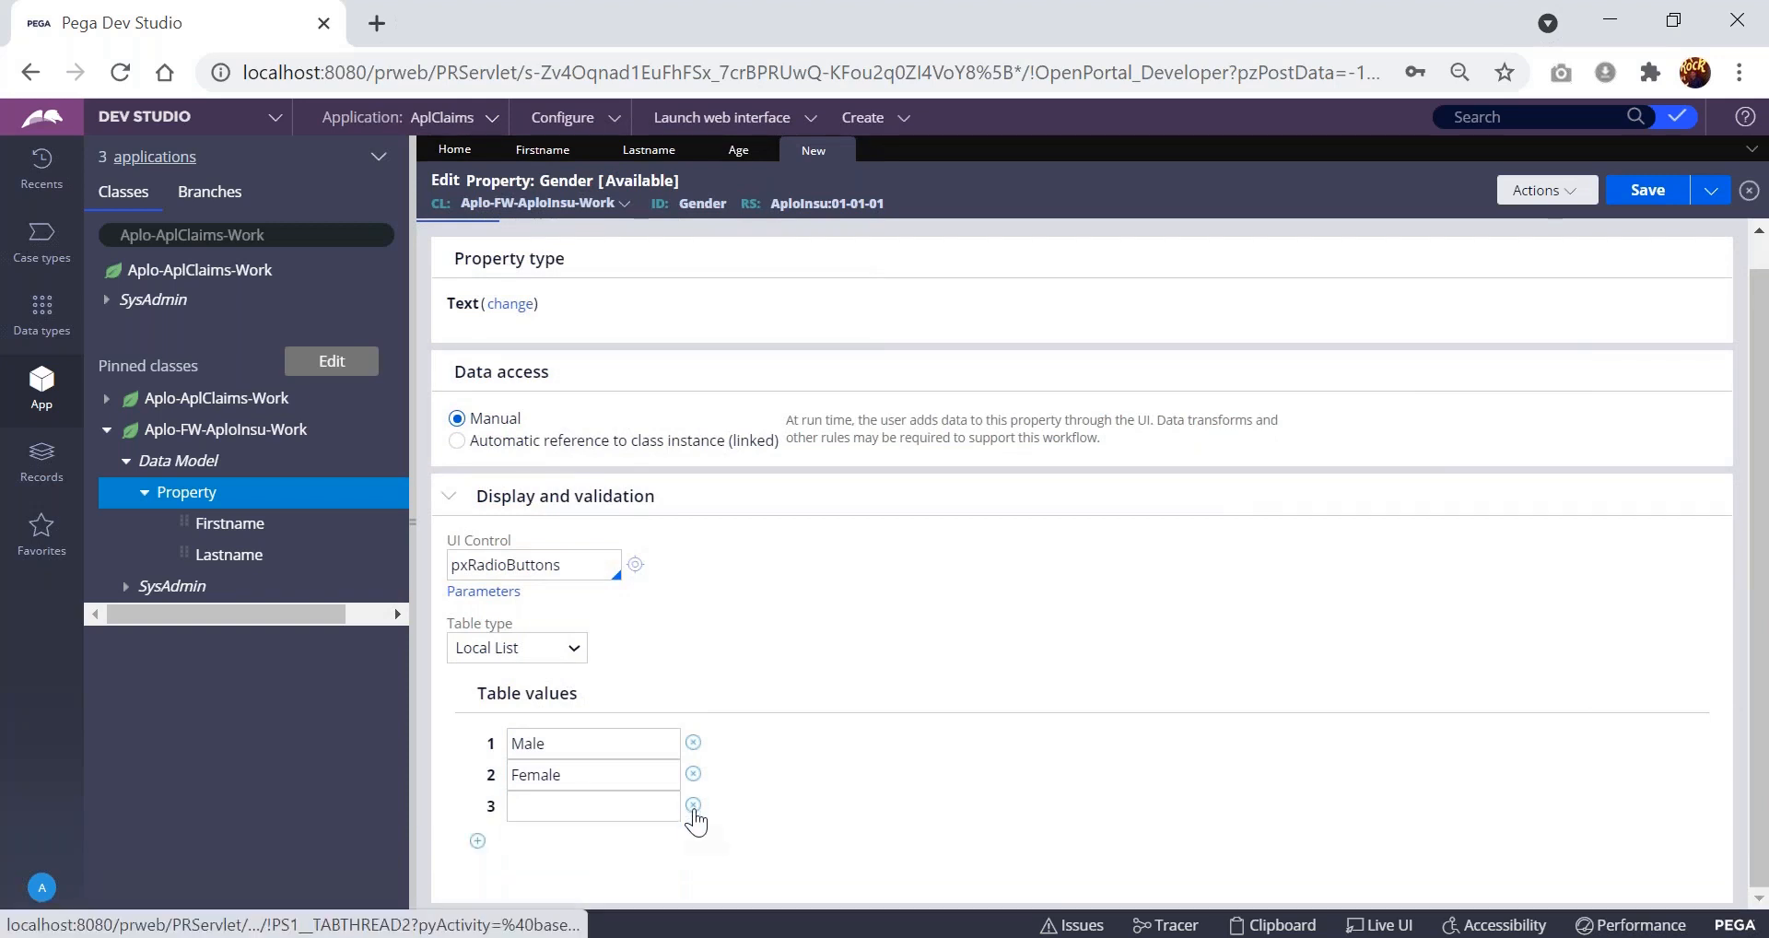
{"action": "left_click", "coordinate": [693, 807]}
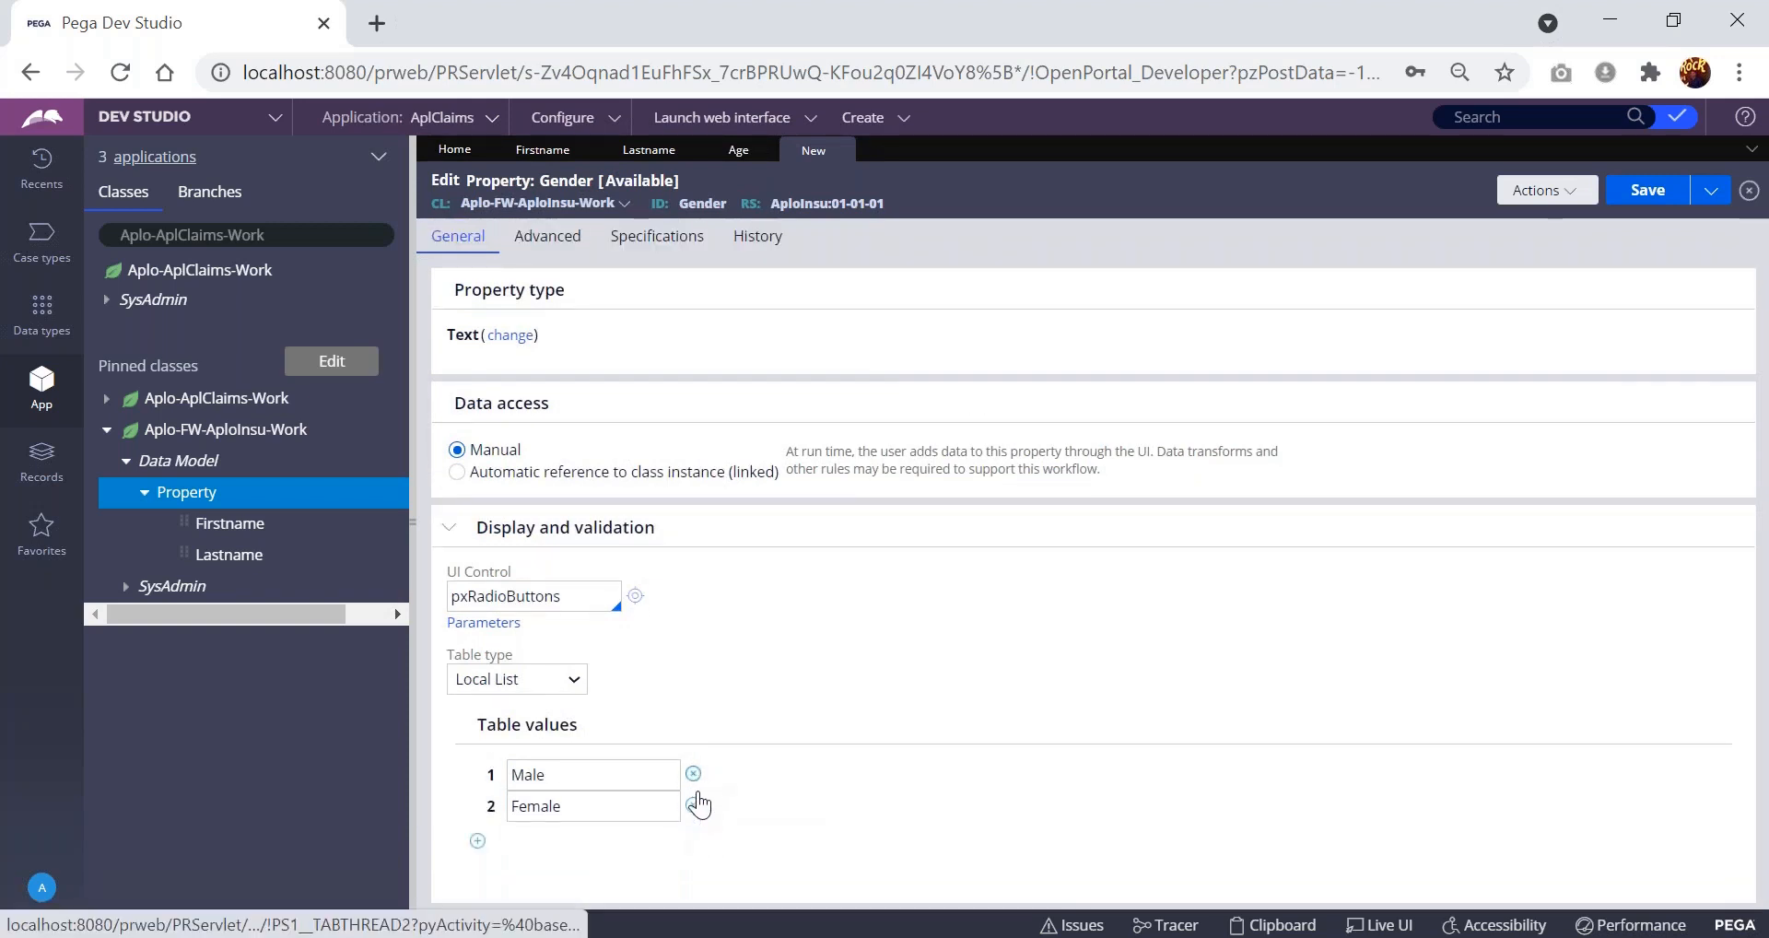
- Save the Gender property and start a new property record from the existing lastname property
{"action": "left_click", "coordinate": [1649, 192]}
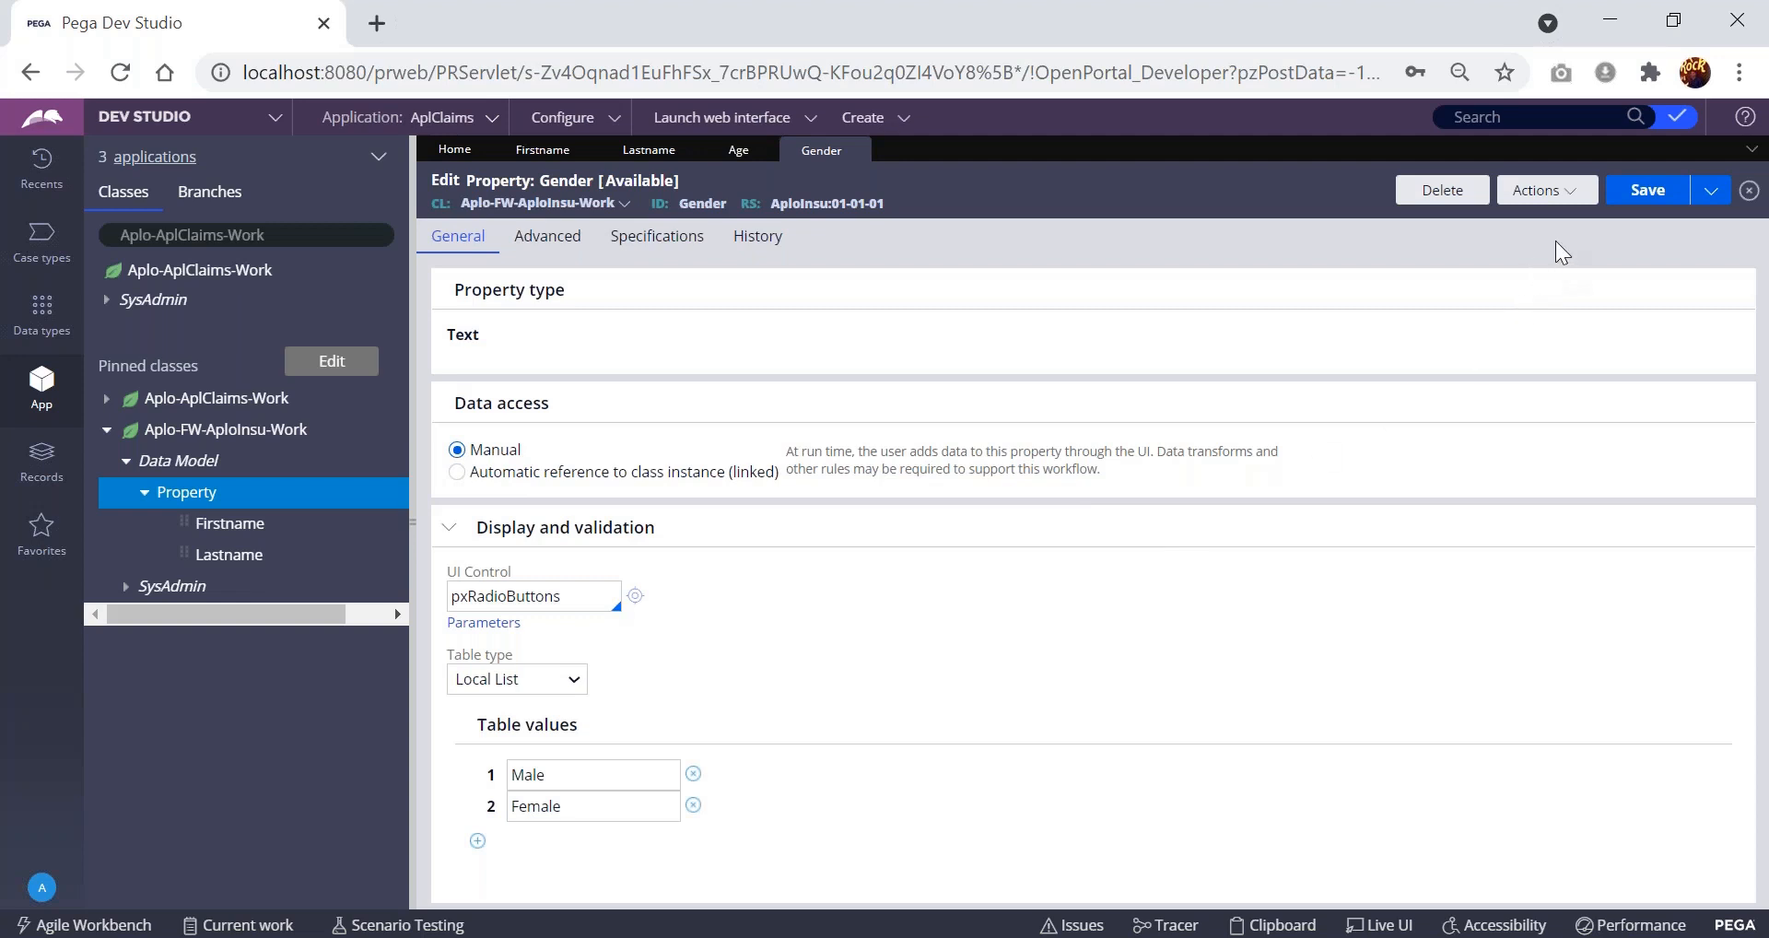
{"action": "left_click", "coordinate": [1567, 207]}
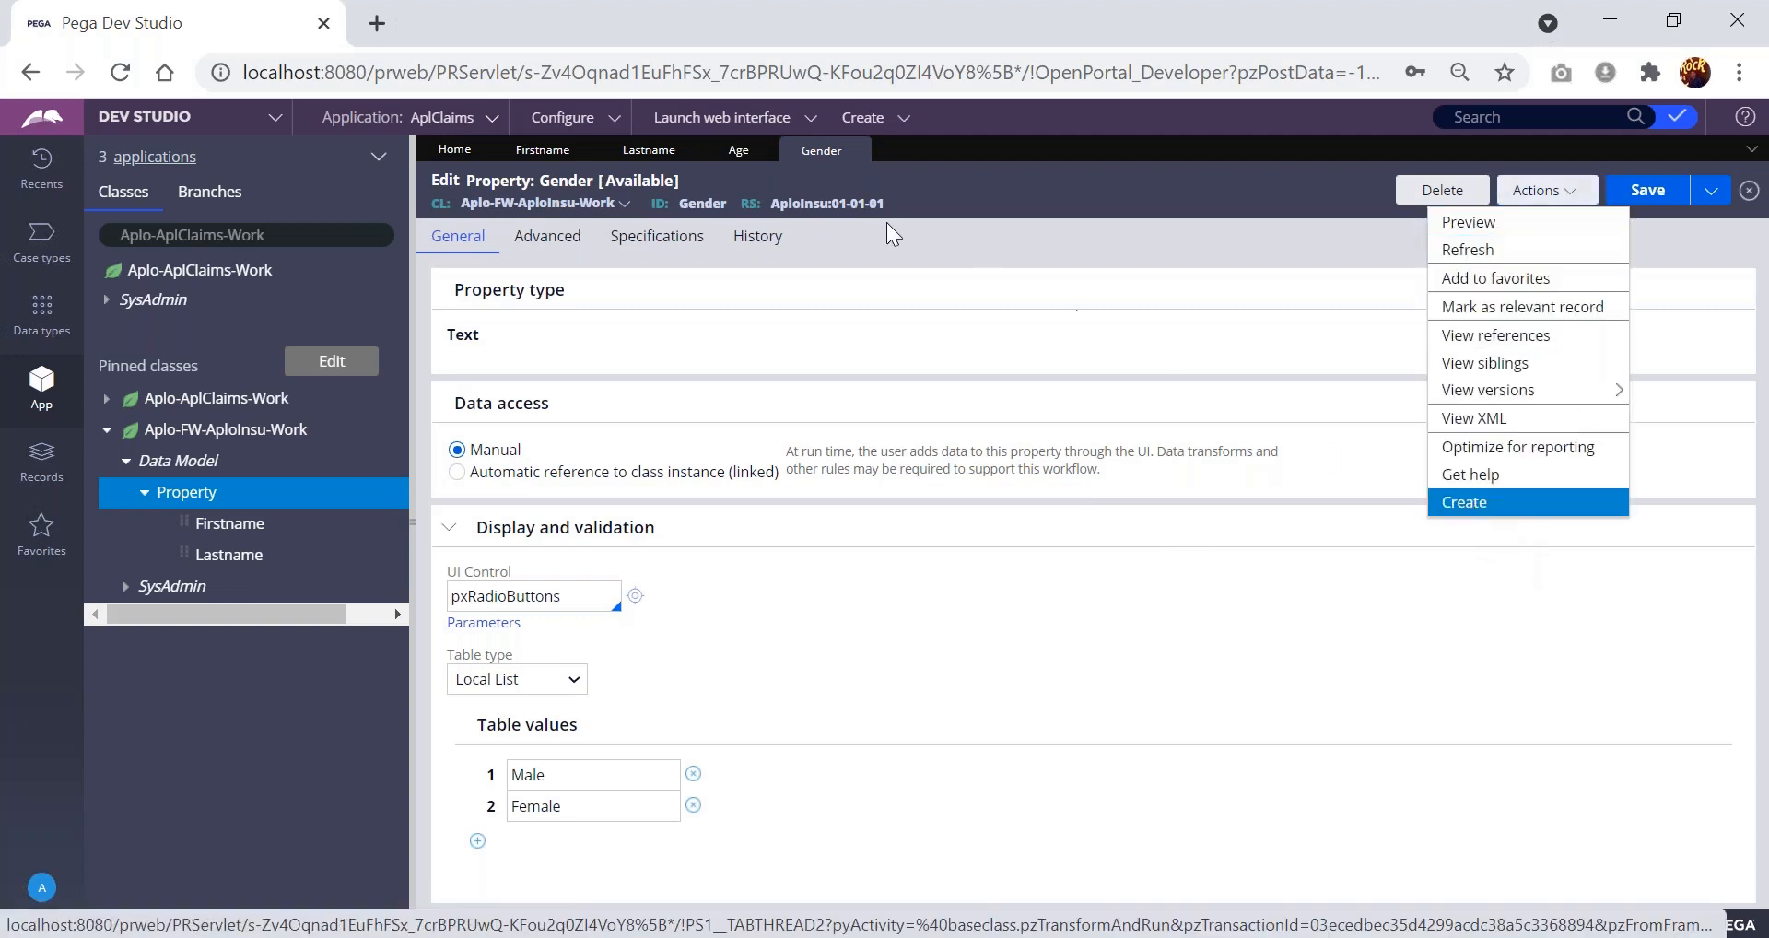
{"action": "left_click", "coordinate": [735, 157]}
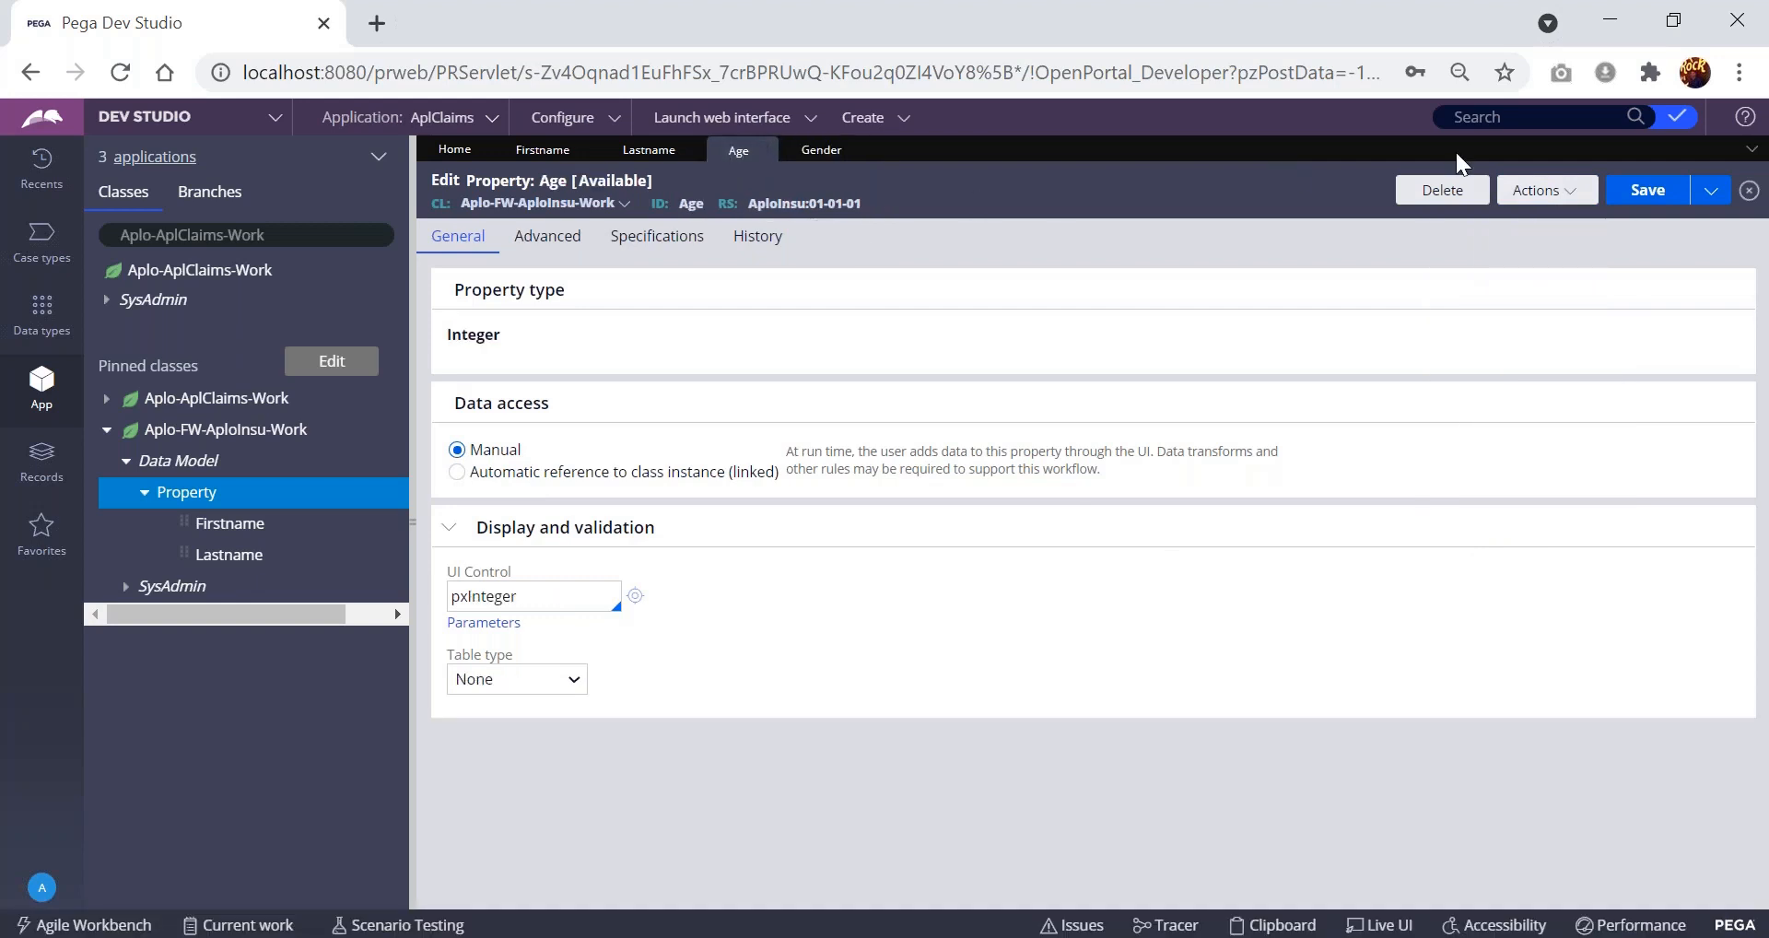
{"action": "left_click", "coordinate": [651, 157]}
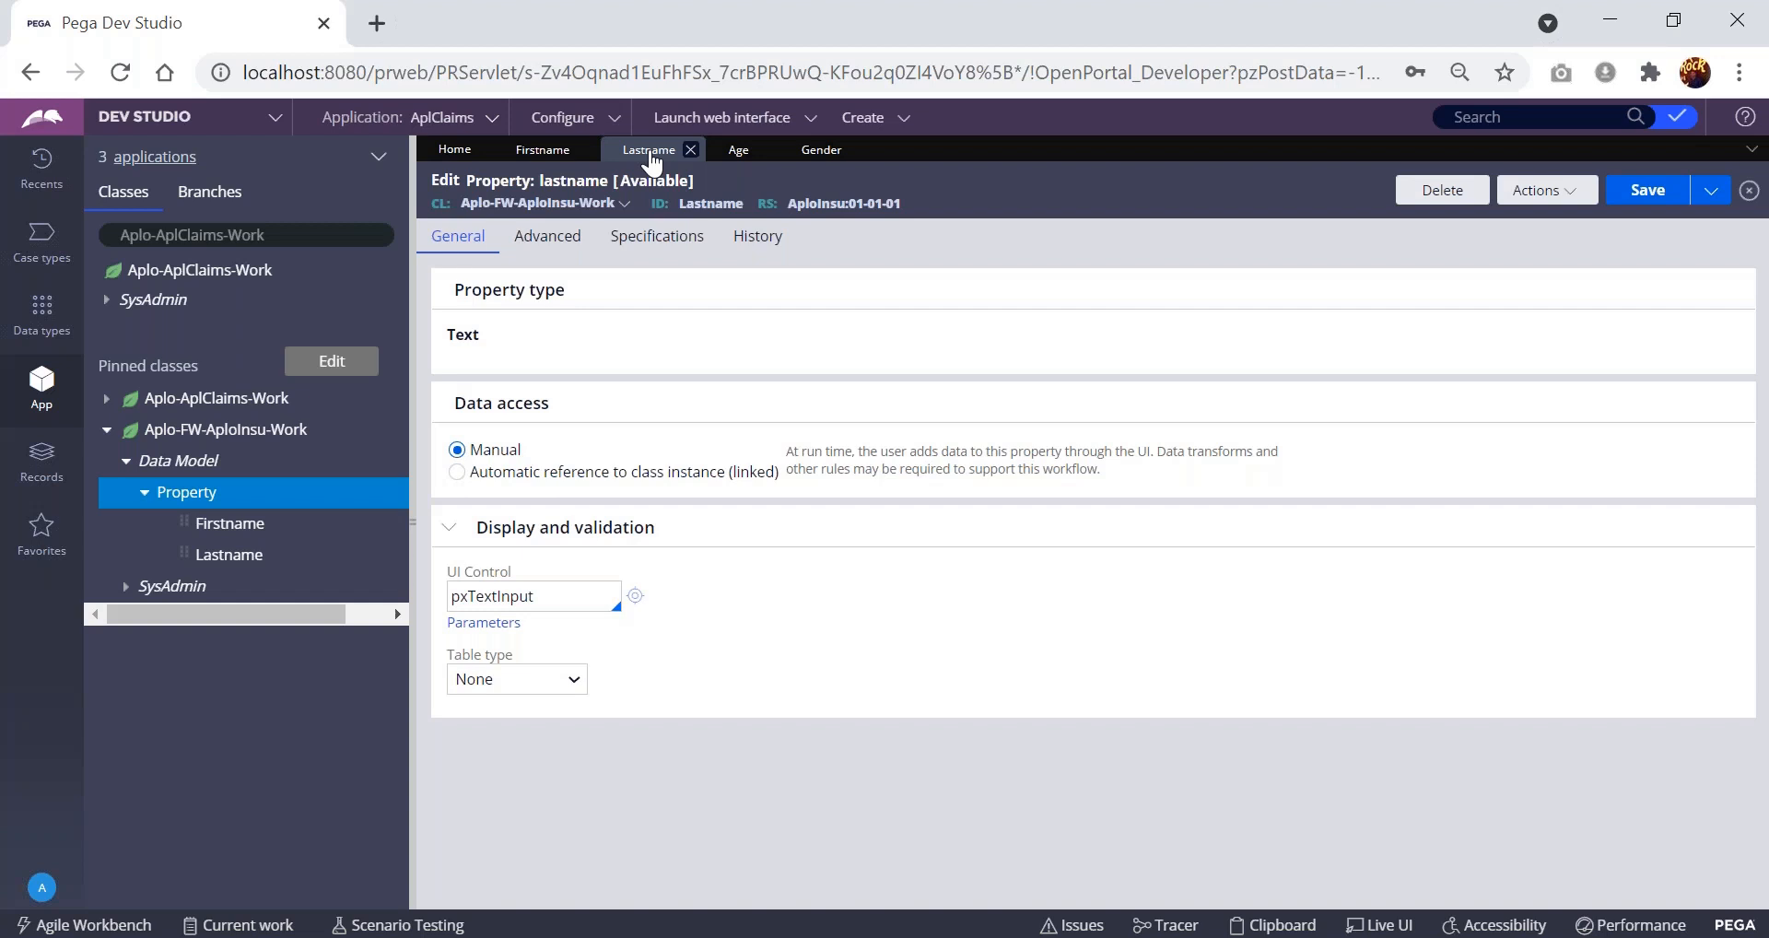
{"action": "left_click", "coordinate": [1539, 189]}
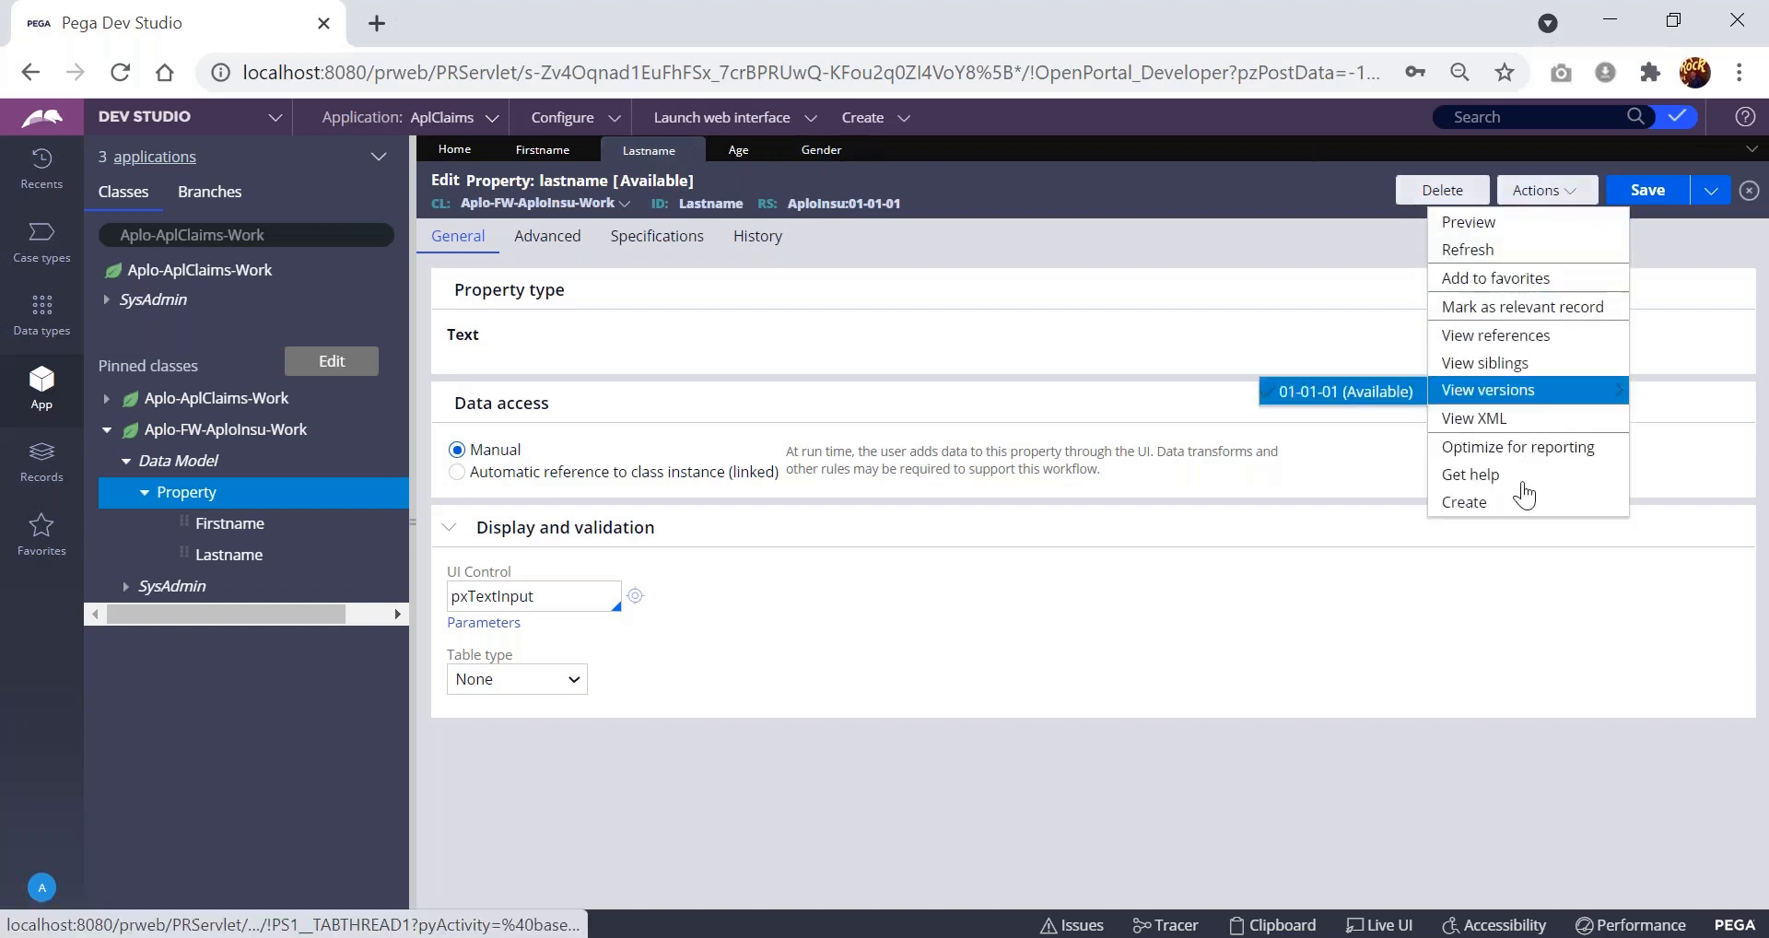
{"action": "left_click", "coordinate": [1489, 503]}
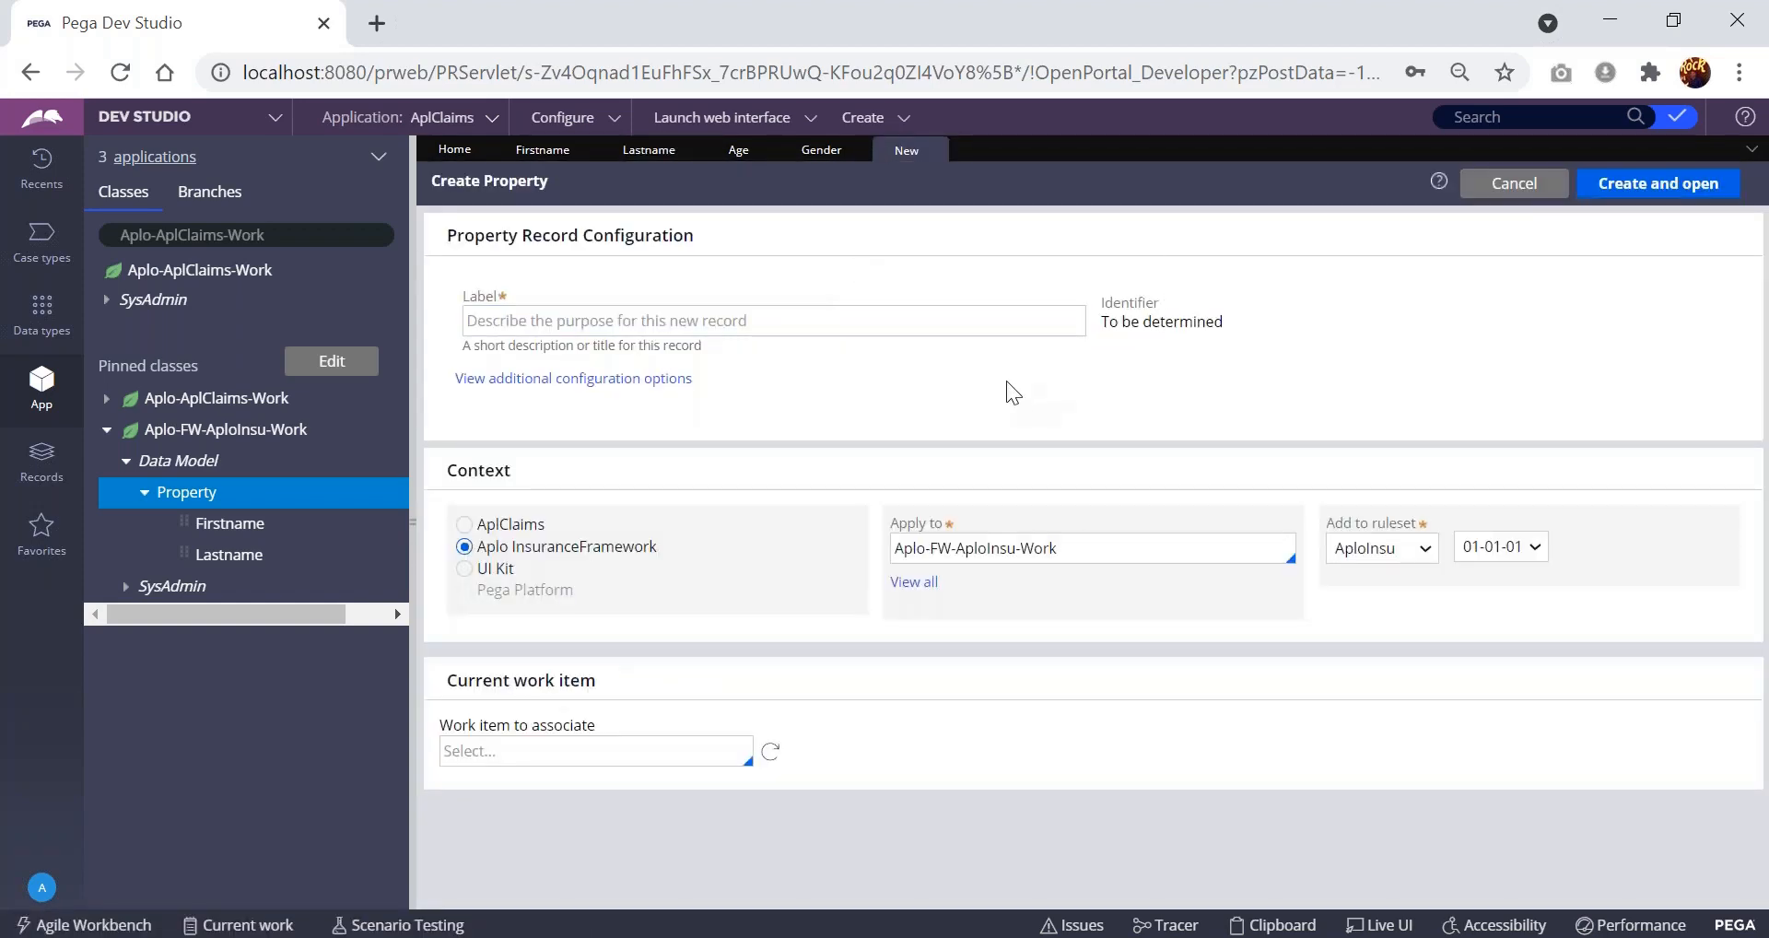
- Check the planned properties in the Notepad notes, and create and open a property labelled DOB in class Aplo-FW-AploInsu-Work
{"action": "key", "text": "alt+Tab"}
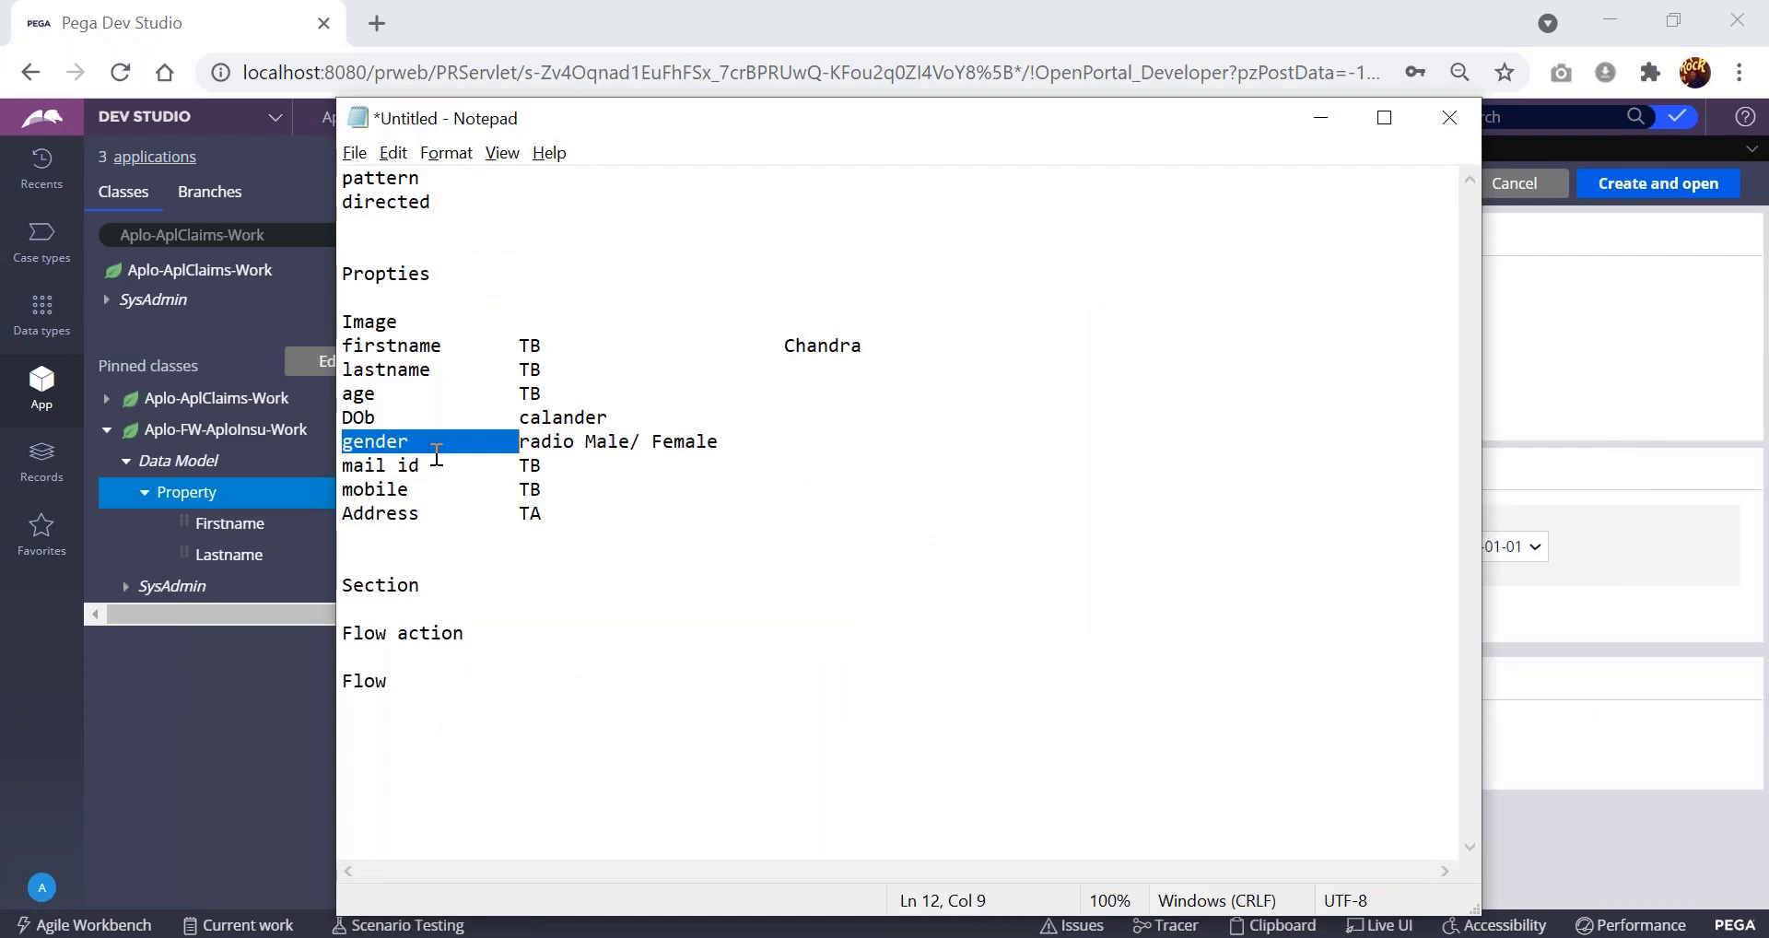
{"action": "left_click_drag", "start_coordinate": [429, 513], "coordinate": [331, 516]}
{"action": "key", "text": "alt+Tab"}
{"action": "key", "text": "alt+Tab"}
{"action": "key", "text": "alt+Tab"}
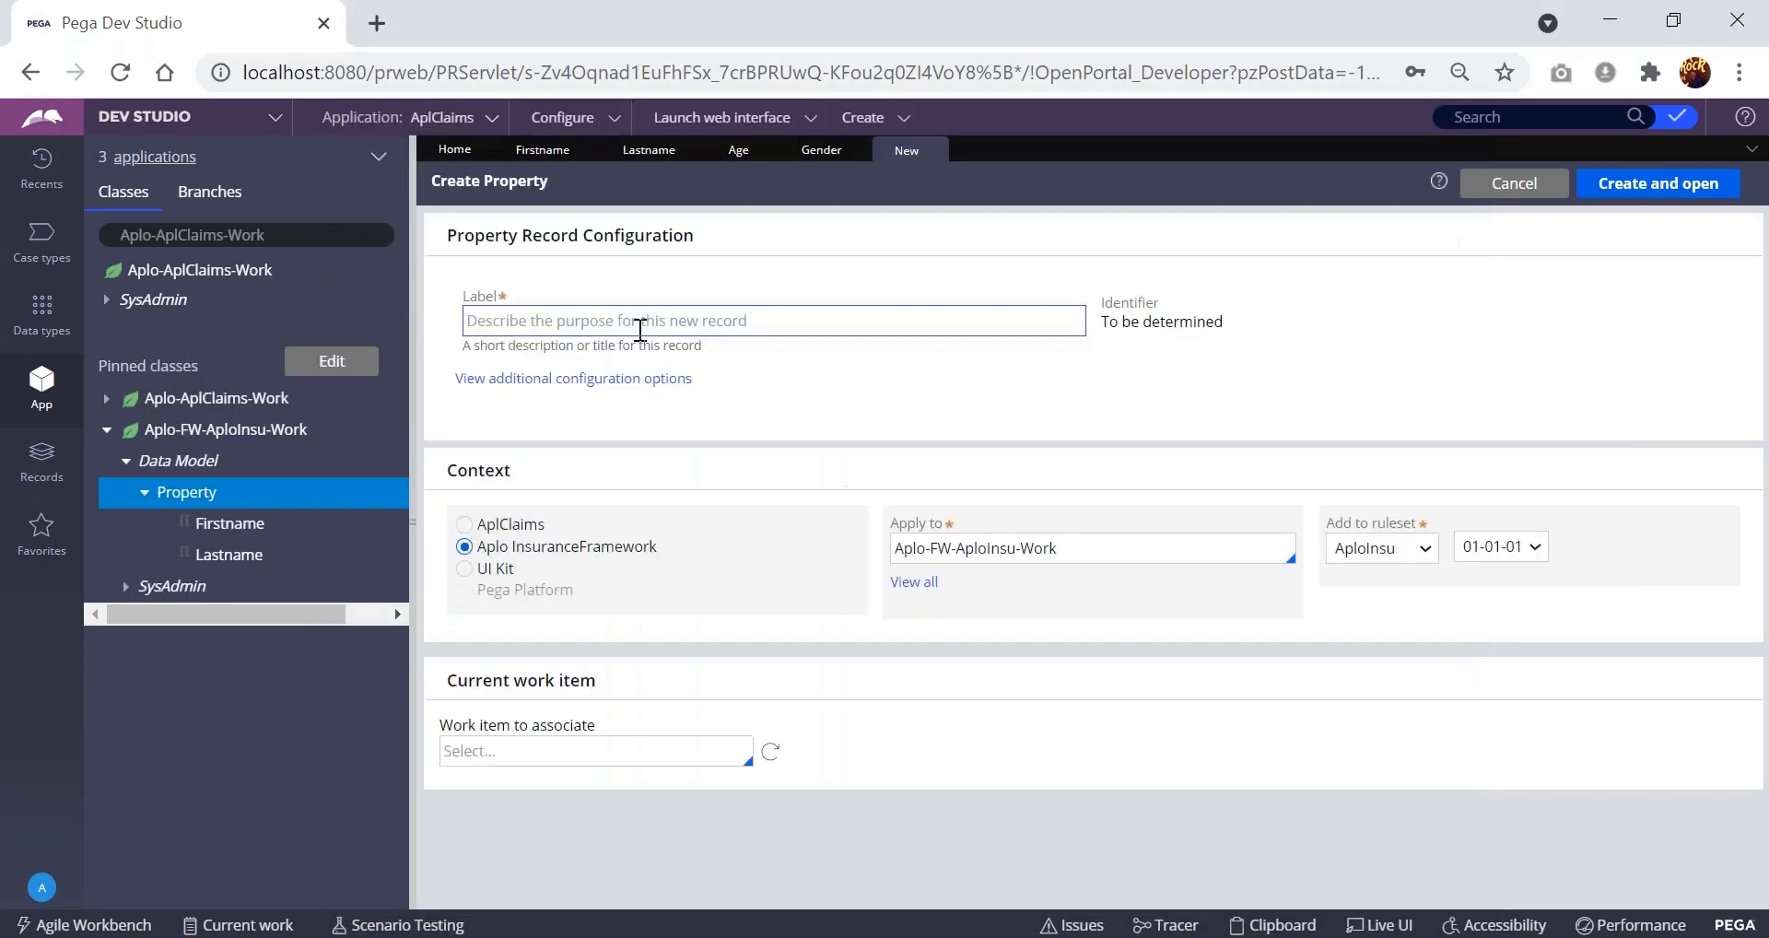
{"action": "left_click", "coordinate": [626, 330]}
{"action": "type", "text": "DOB"}
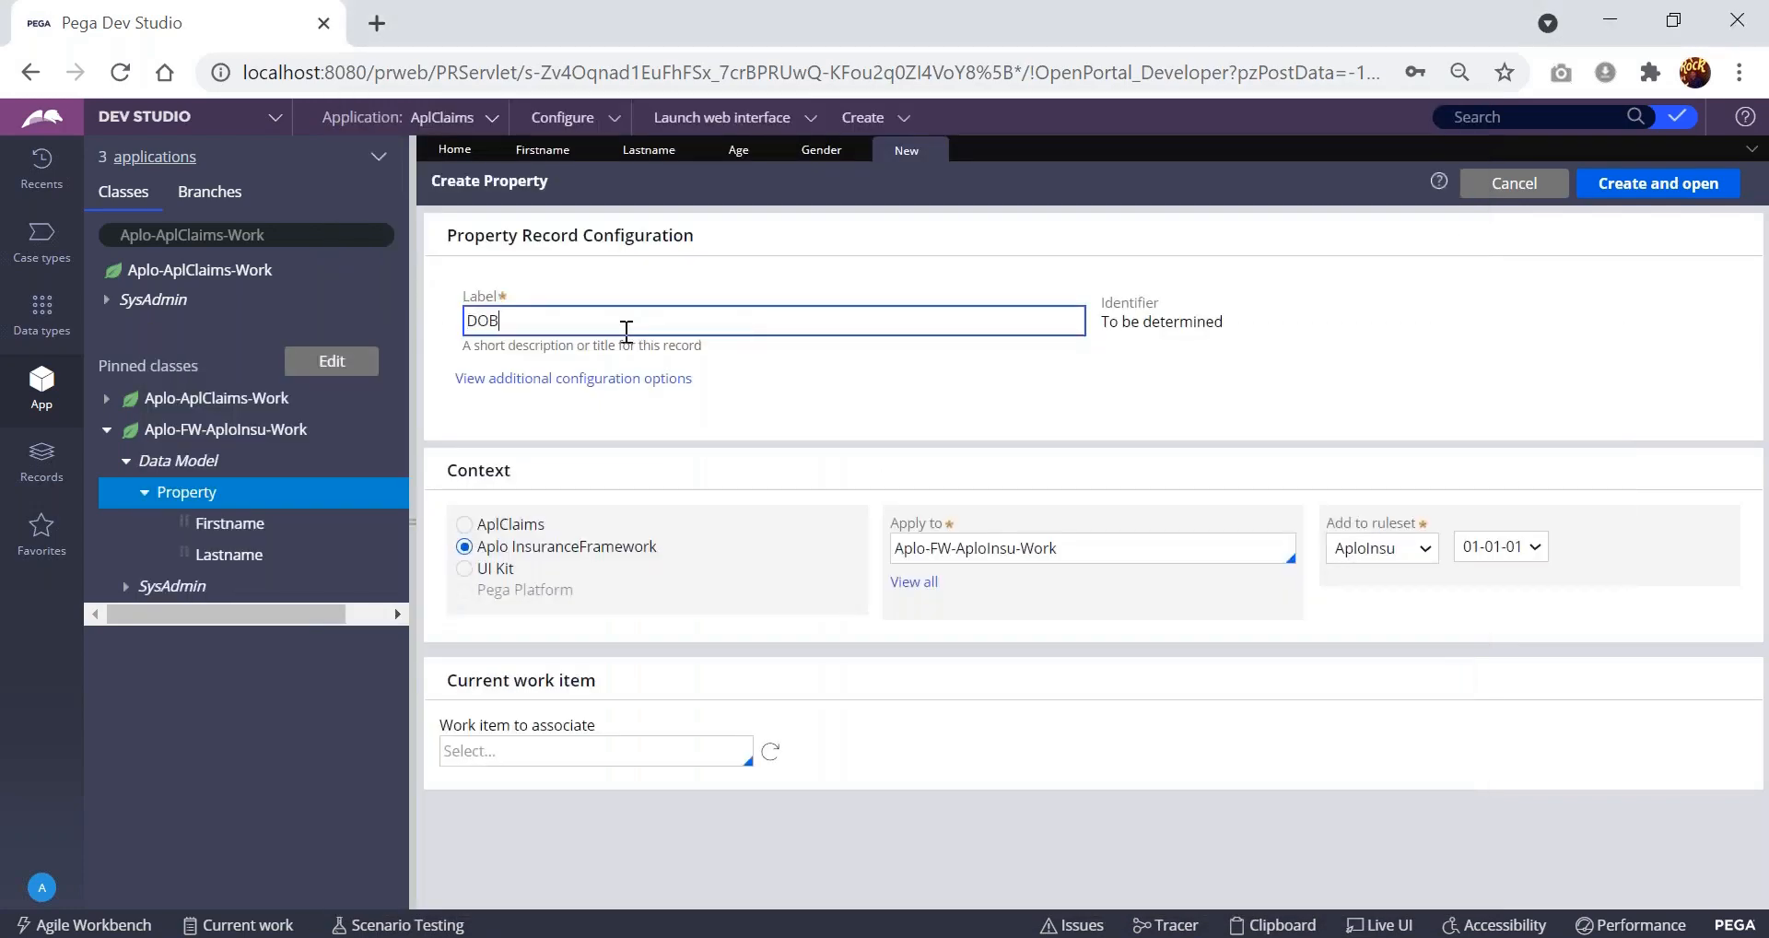
{"action": "left_click", "coordinate": [1389, 369]}
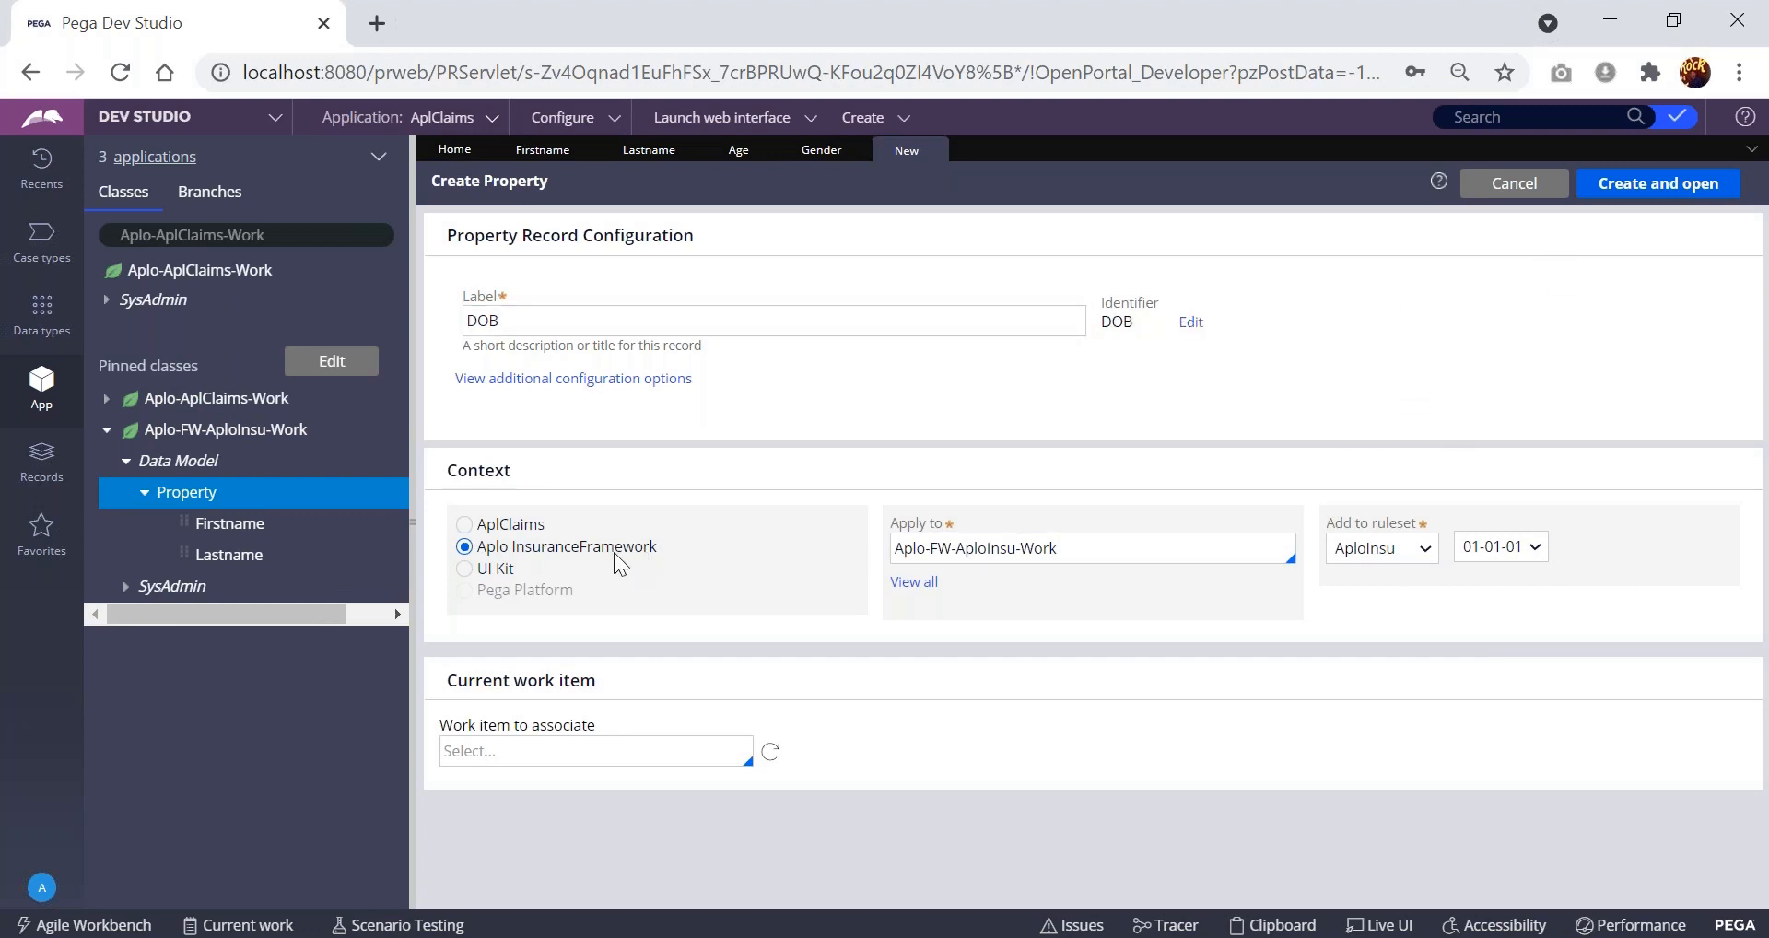
{"action": "left_click", "coordinate": [1674, 195]}
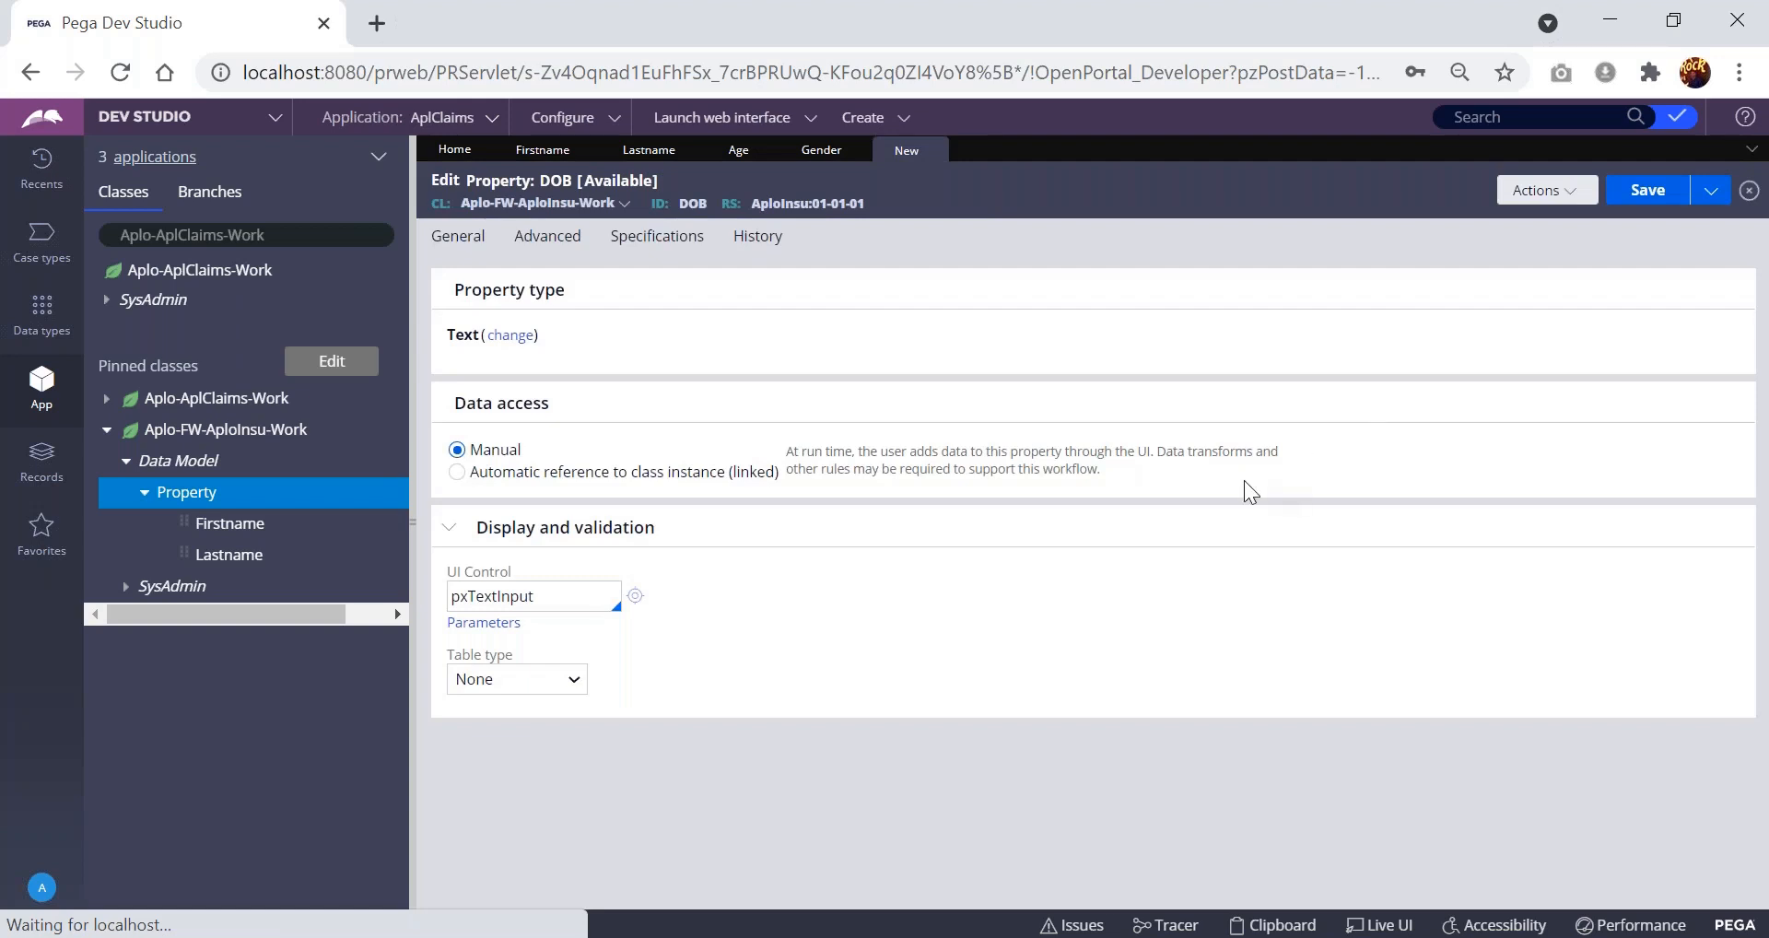
- Change the DOB property's type to Date and save the property
{"action": "left_click", "coordinate": [566, 602]}
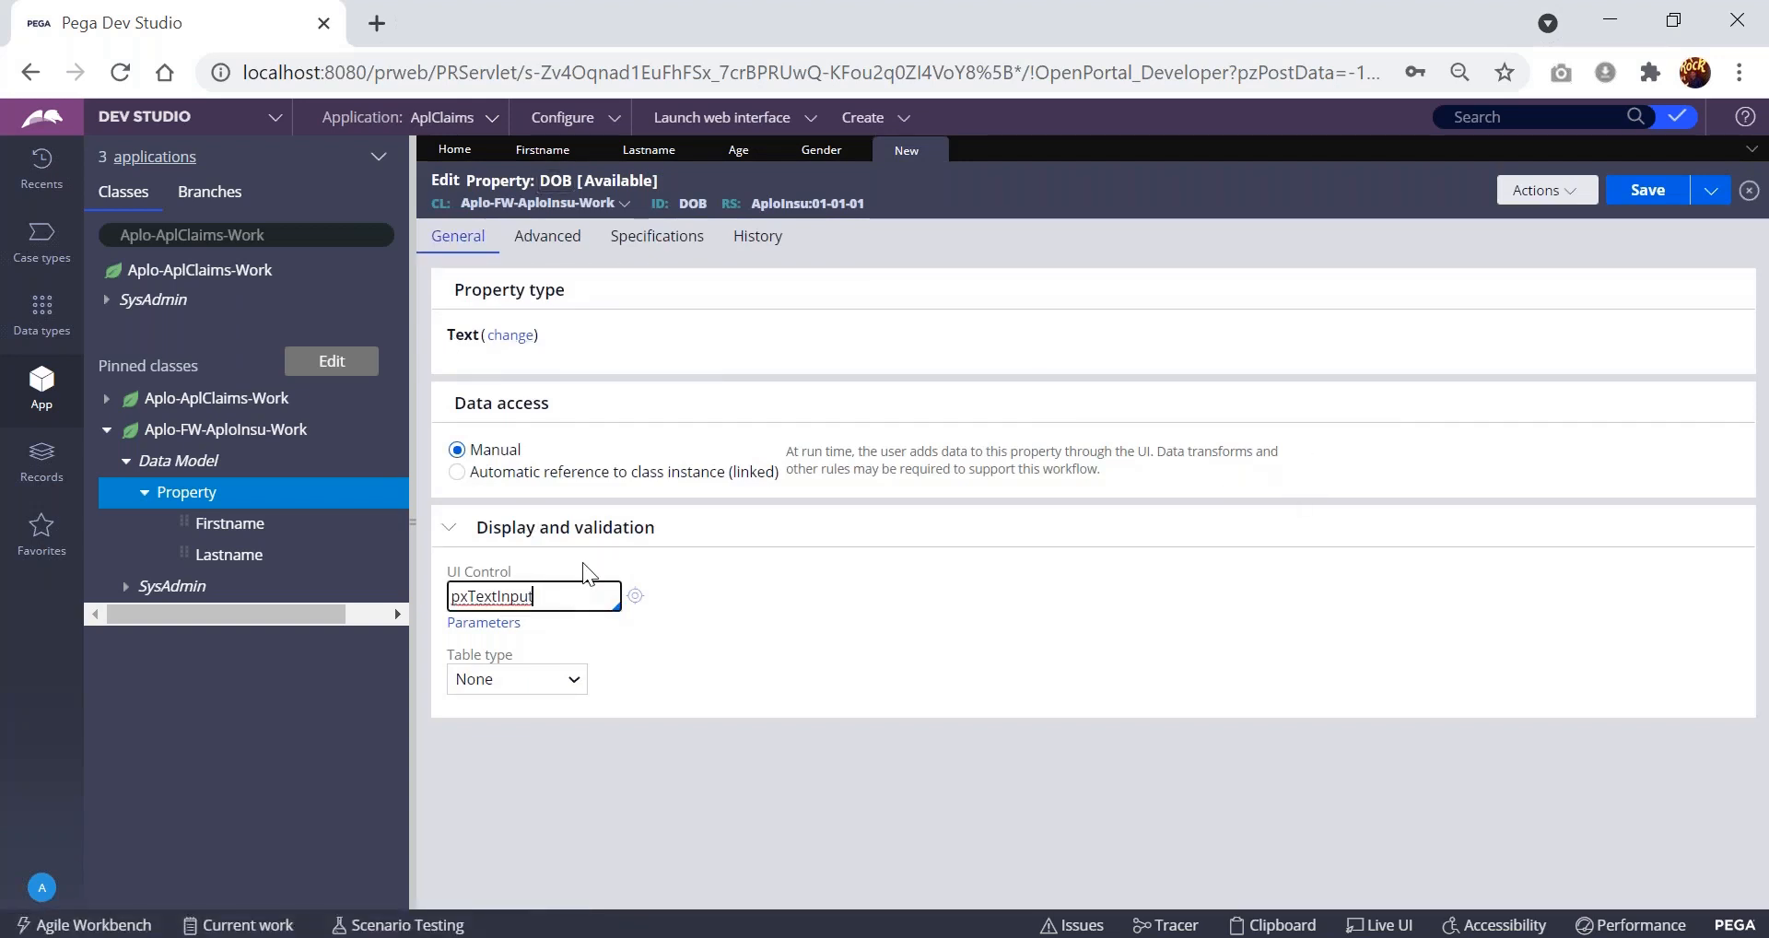
{"action": "left_click", "coordinate": [511, 335]}
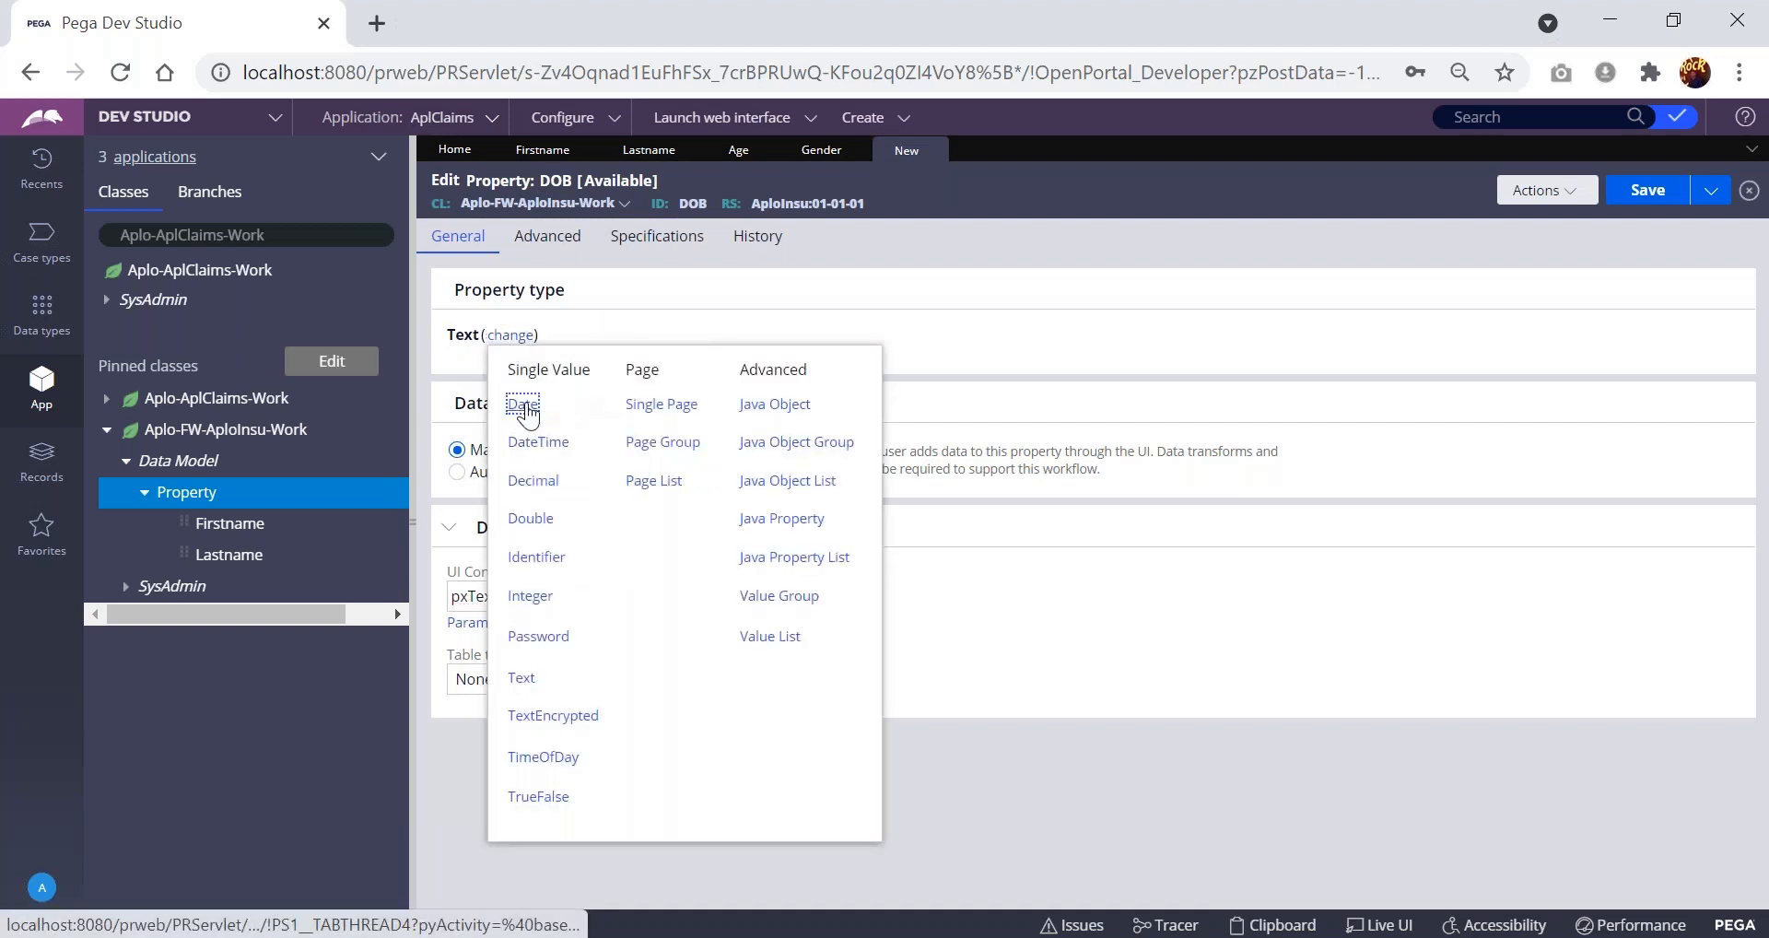
{"action": "left_click", "coordinate": [522, 405]}
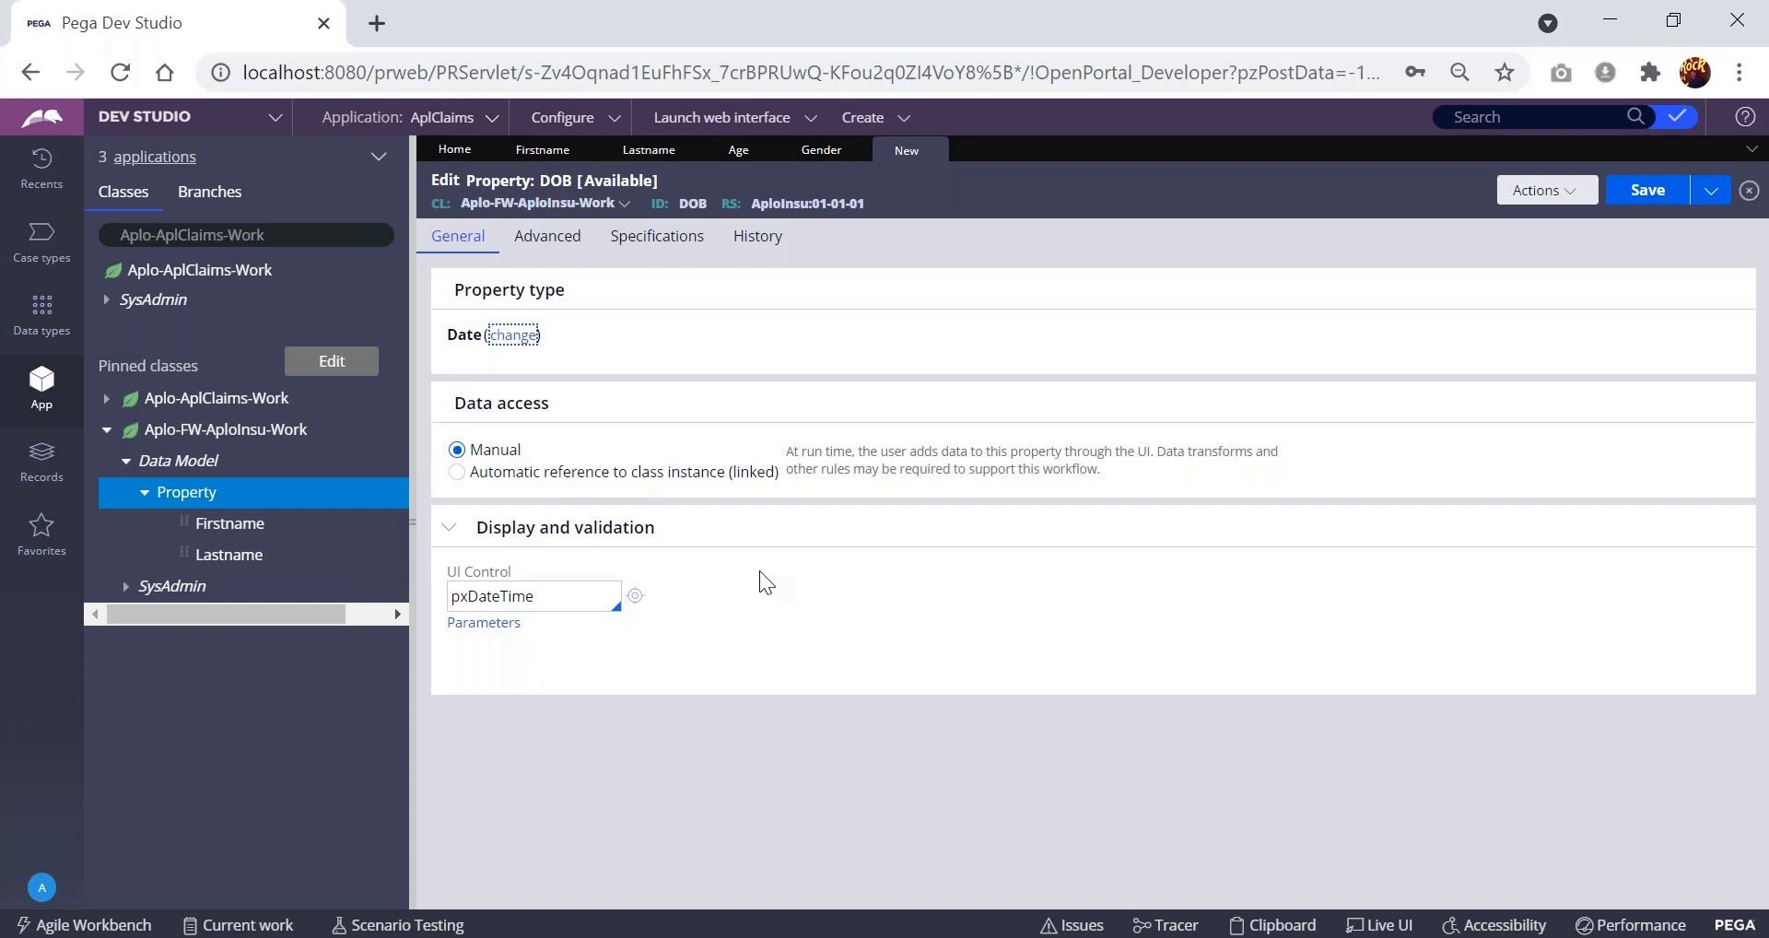
{"action": "double_click", "coordinate": [465, 339]}
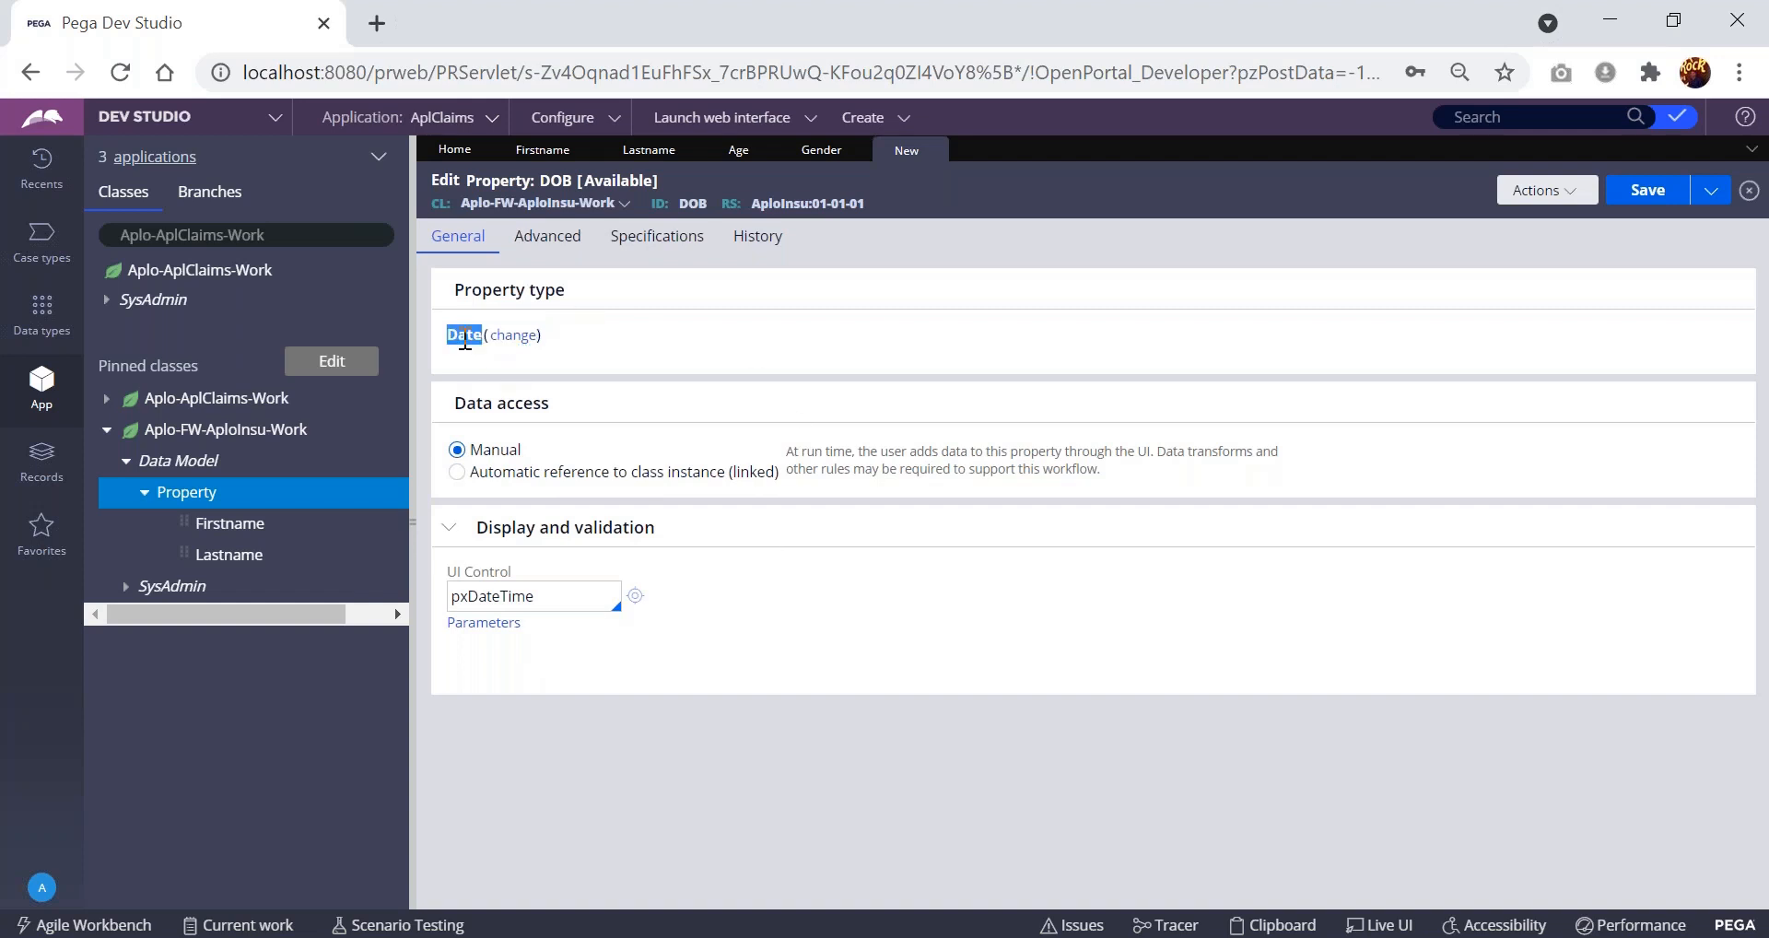
{"action": "left_click", "coordinate": [670, 334]}
{"action": "left_click", "coordinate": [1647, 191]}
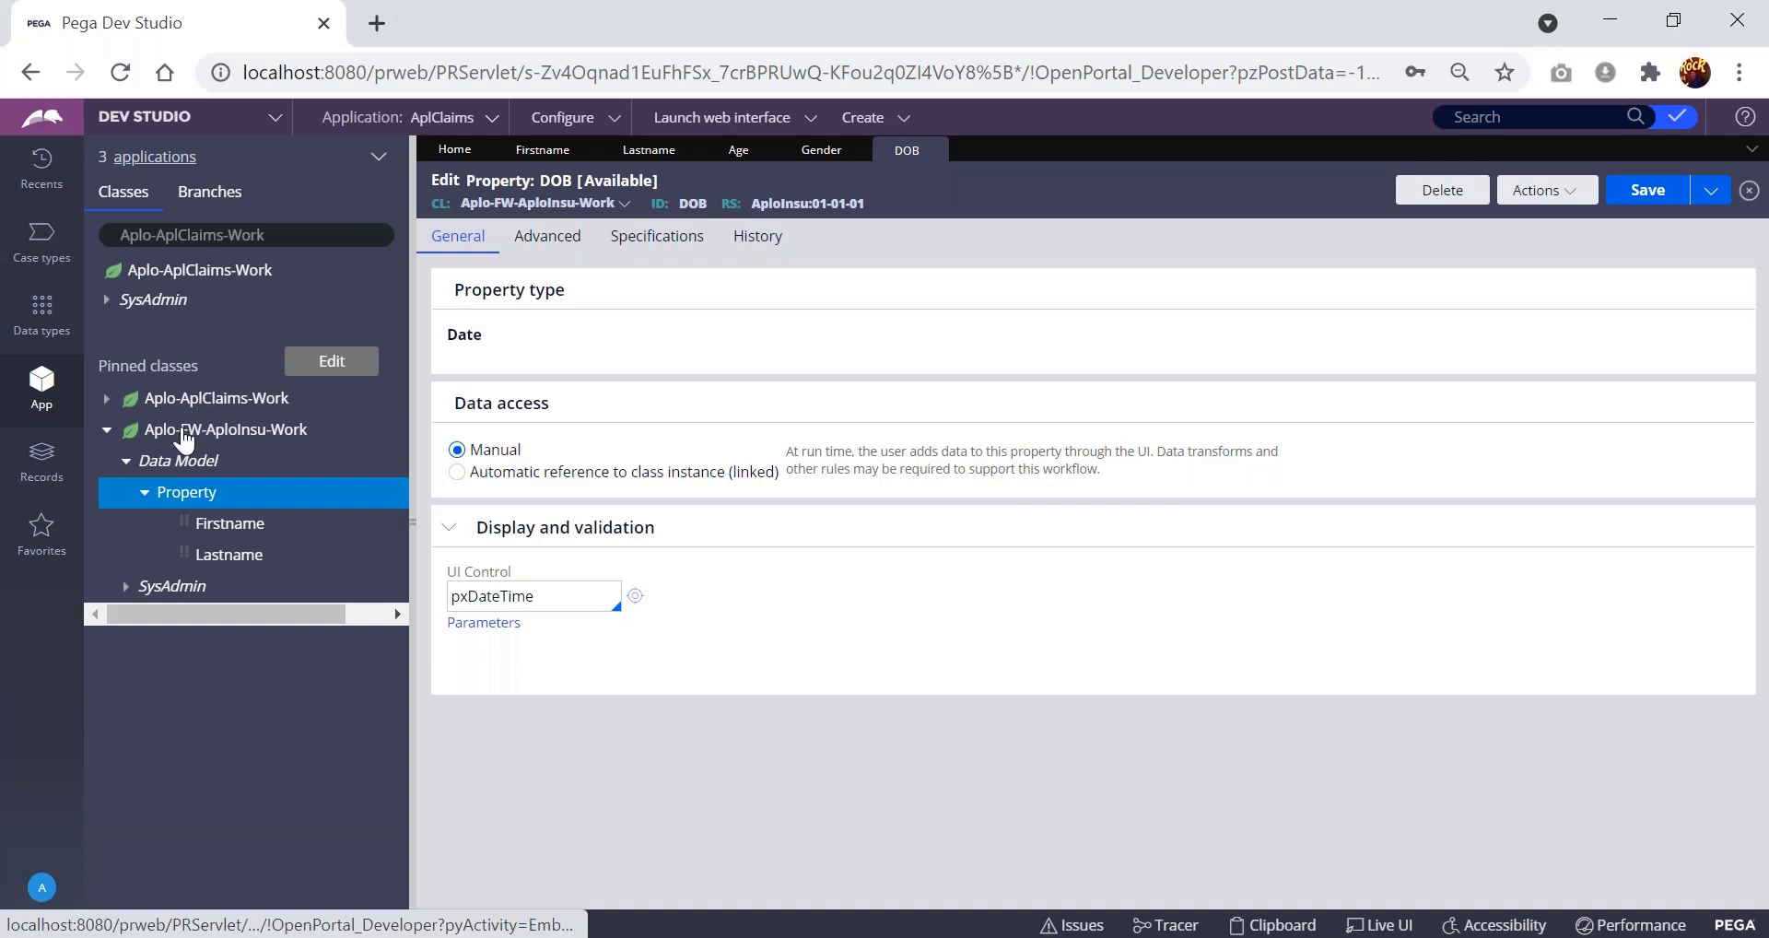
- Refresh the pinned class Aplo-FW-AploInsu-Work and reload its Data Model branch
{"action": "left_click", "coordinate": [186, 434]}
{"action": "right_click", "coordinate": [185, 434]}
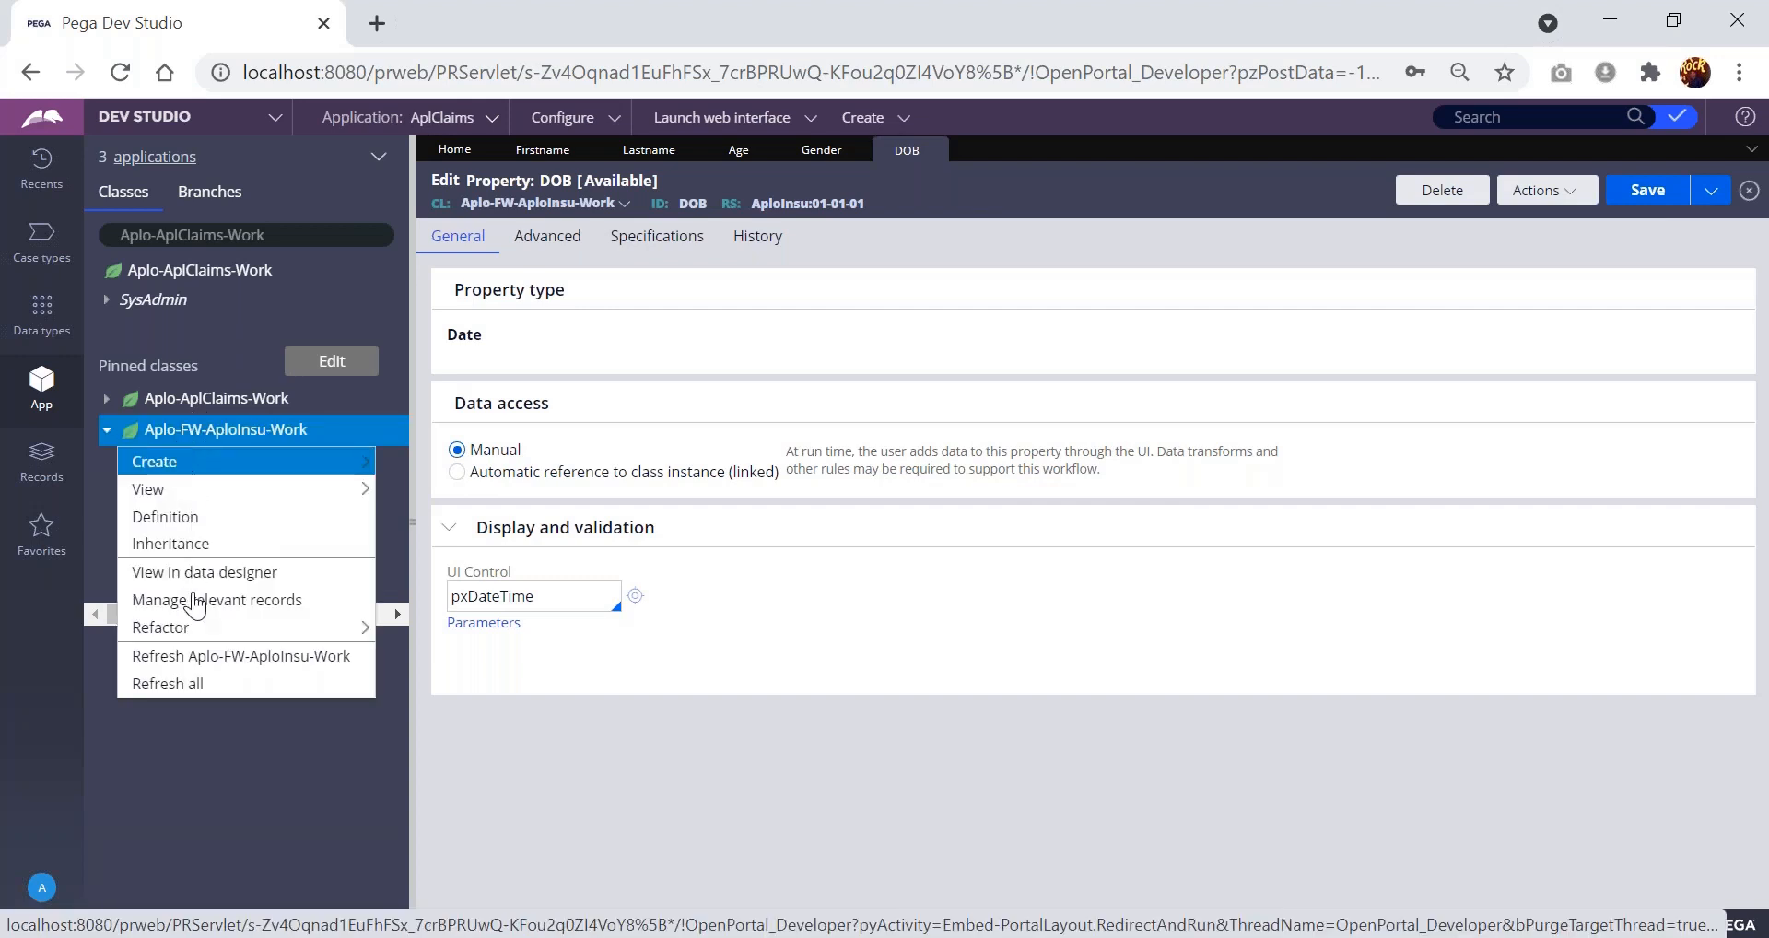
{"action": "left_click", "coordinate": [165, 658]}
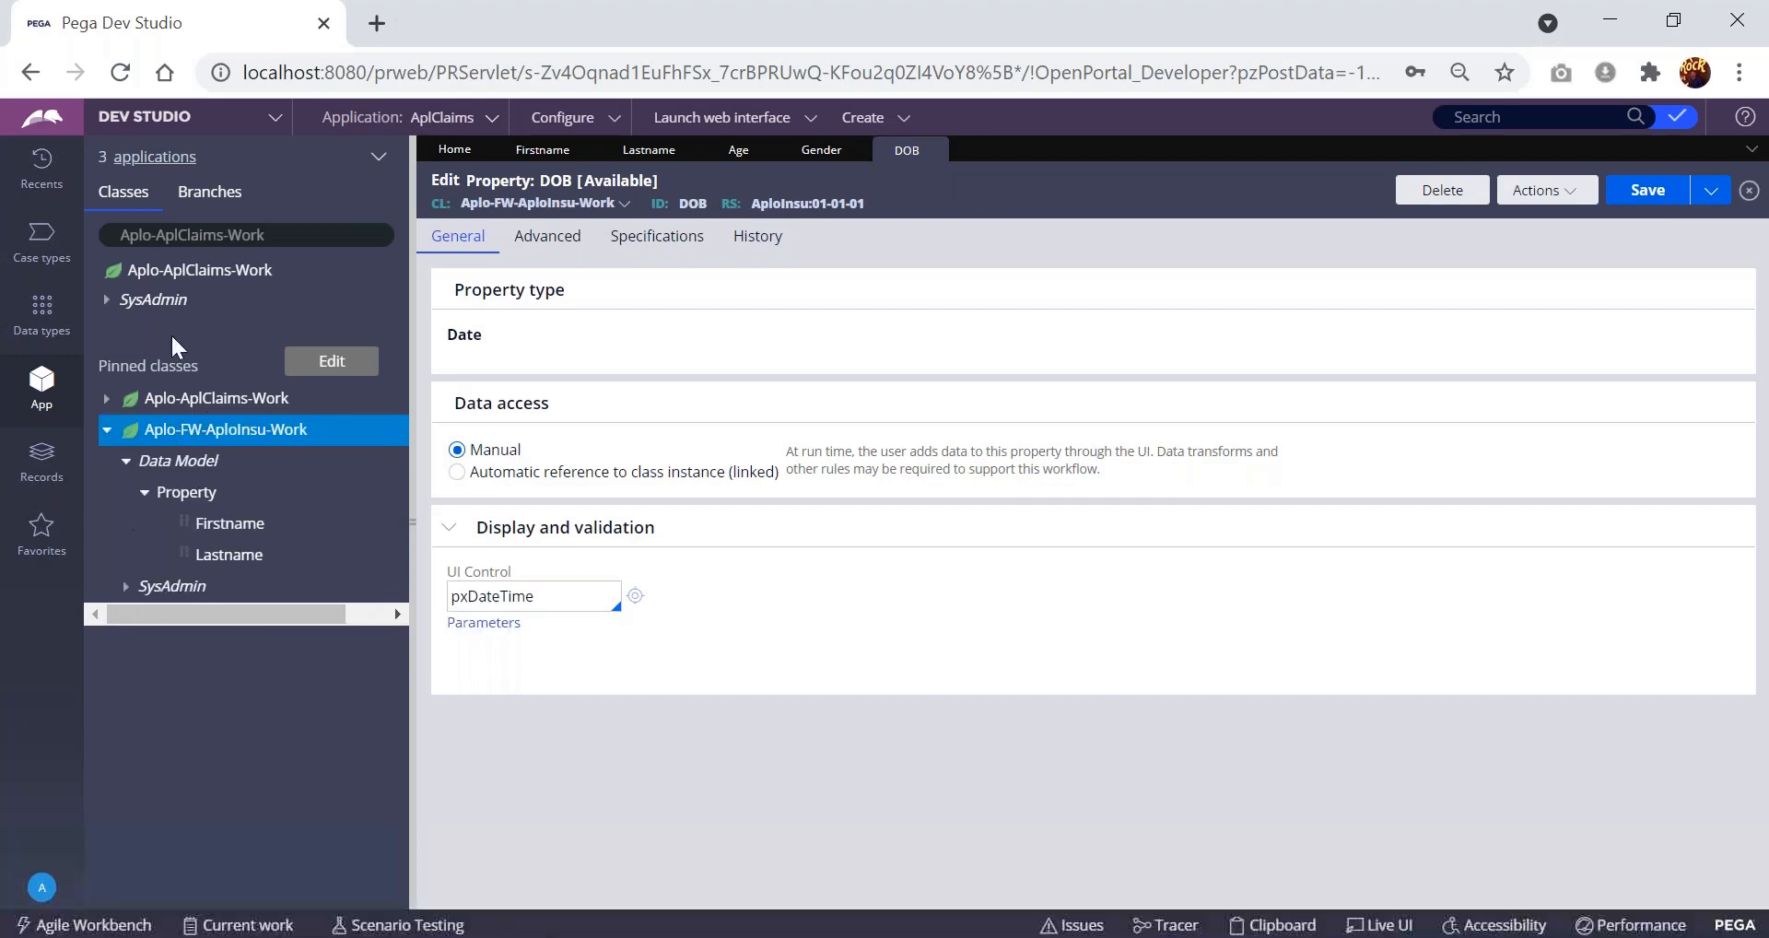
{"action": "left_click", "coordinate": [129, 460]}
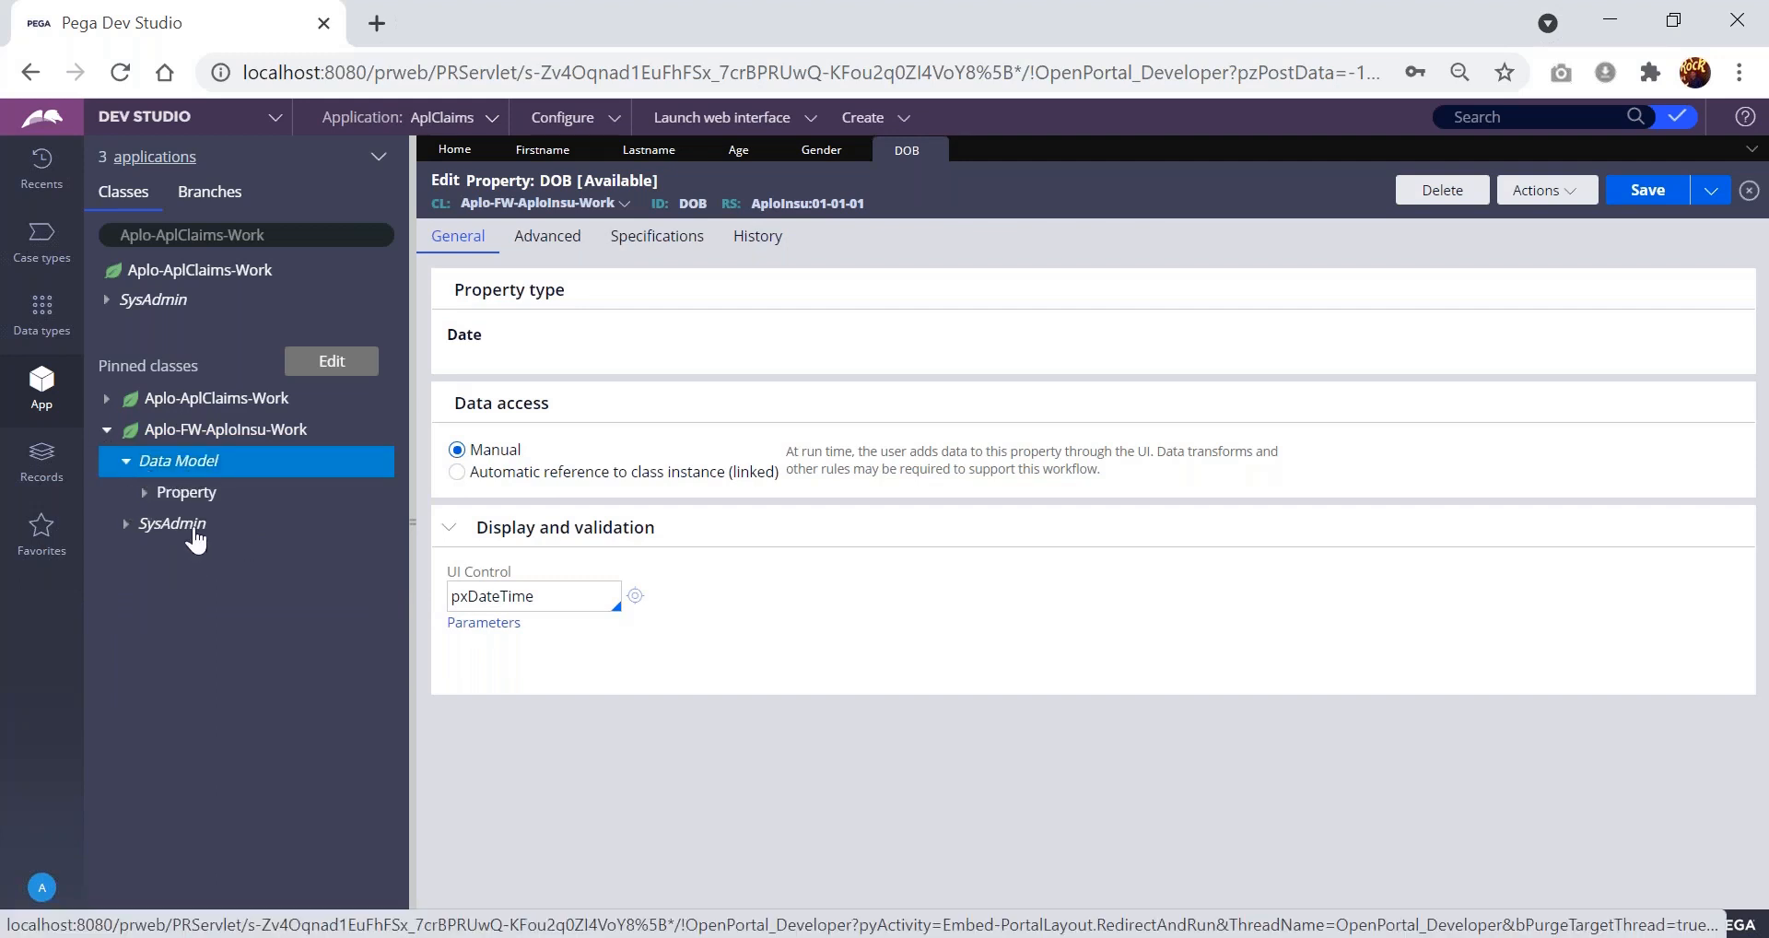
- List the existing properties of the pinned class Aplo-FW-AploInsu-Work and start a new property record
{"action": "left_click", "coordinate": [146, 494]}
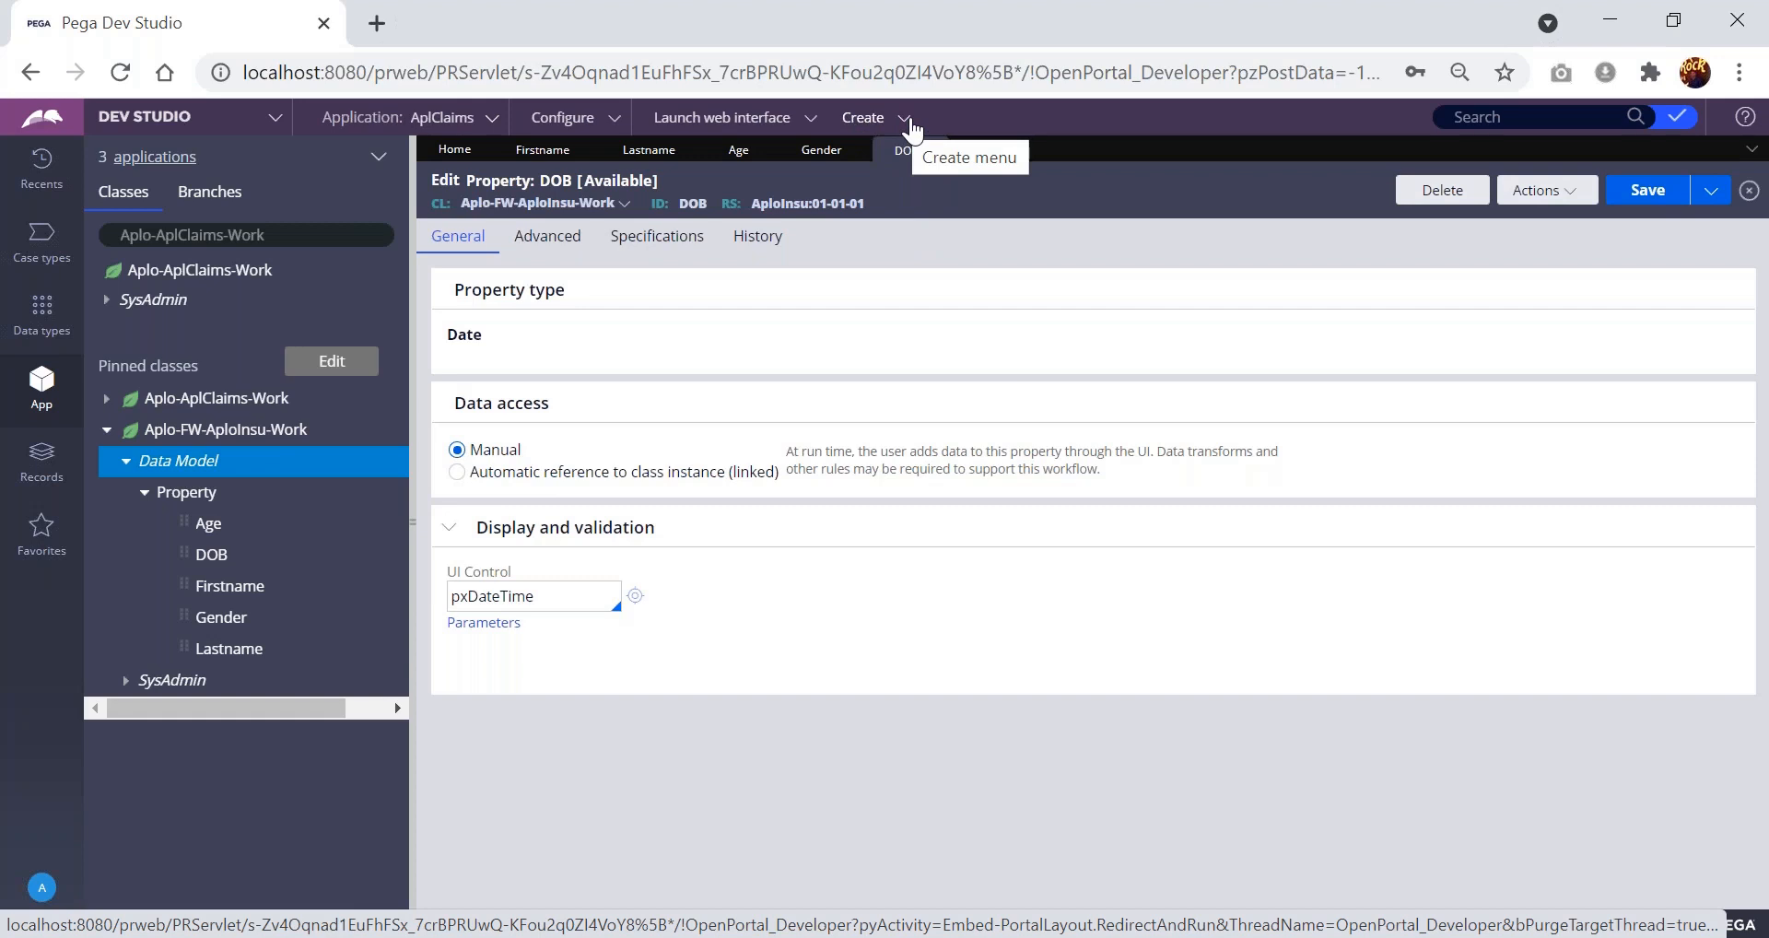
{"action": "left_click", "coordinate": [904, 129]}
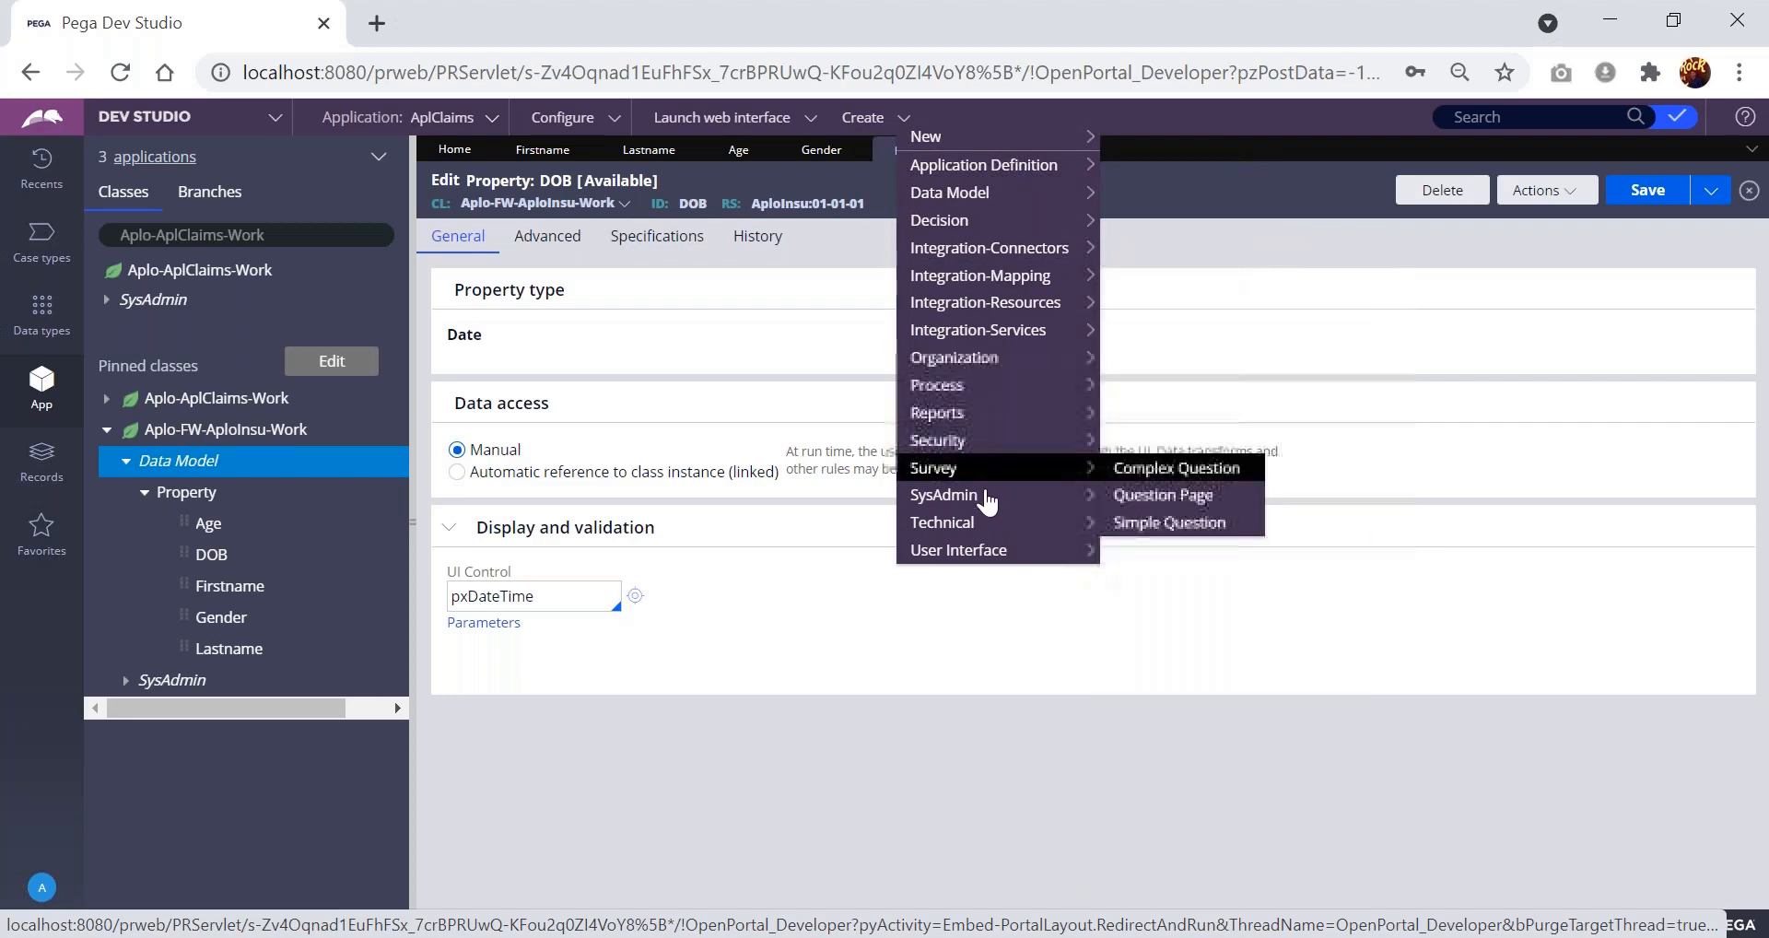
{"action": "mouse_move", "coordinate": [976, 197]}
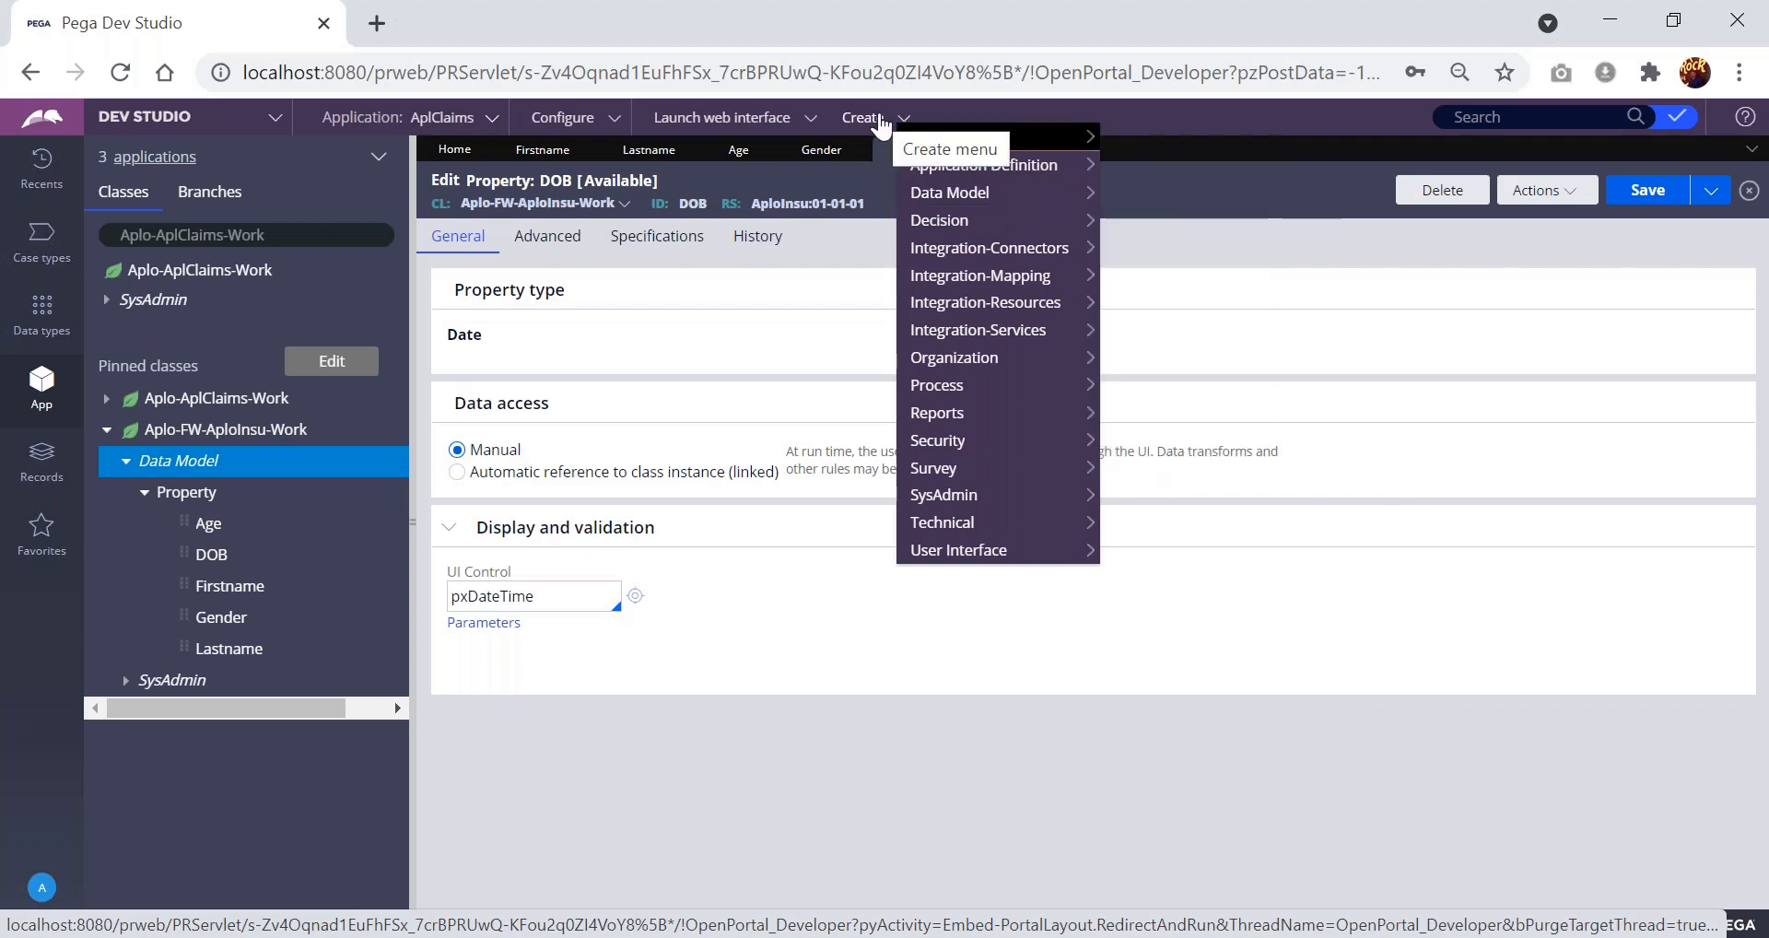
{"action": "mouse_move", "coordinate": [962, 149]}
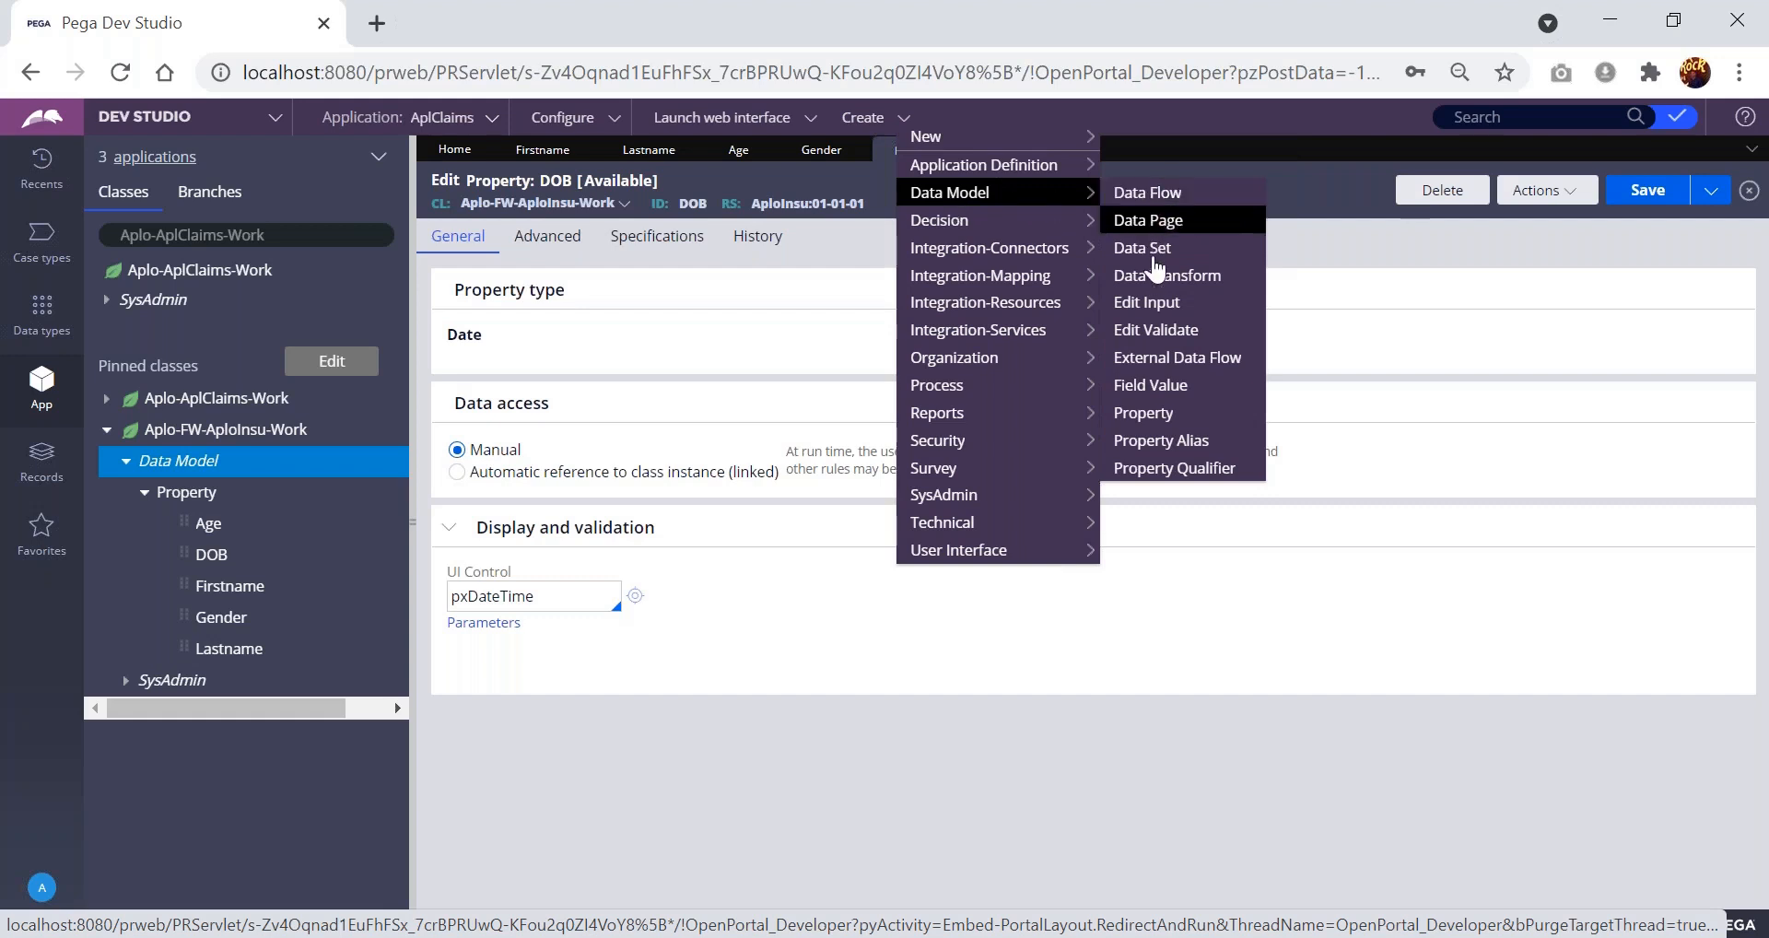
{"action": "left_click", "coordinate": [1146, 412]}
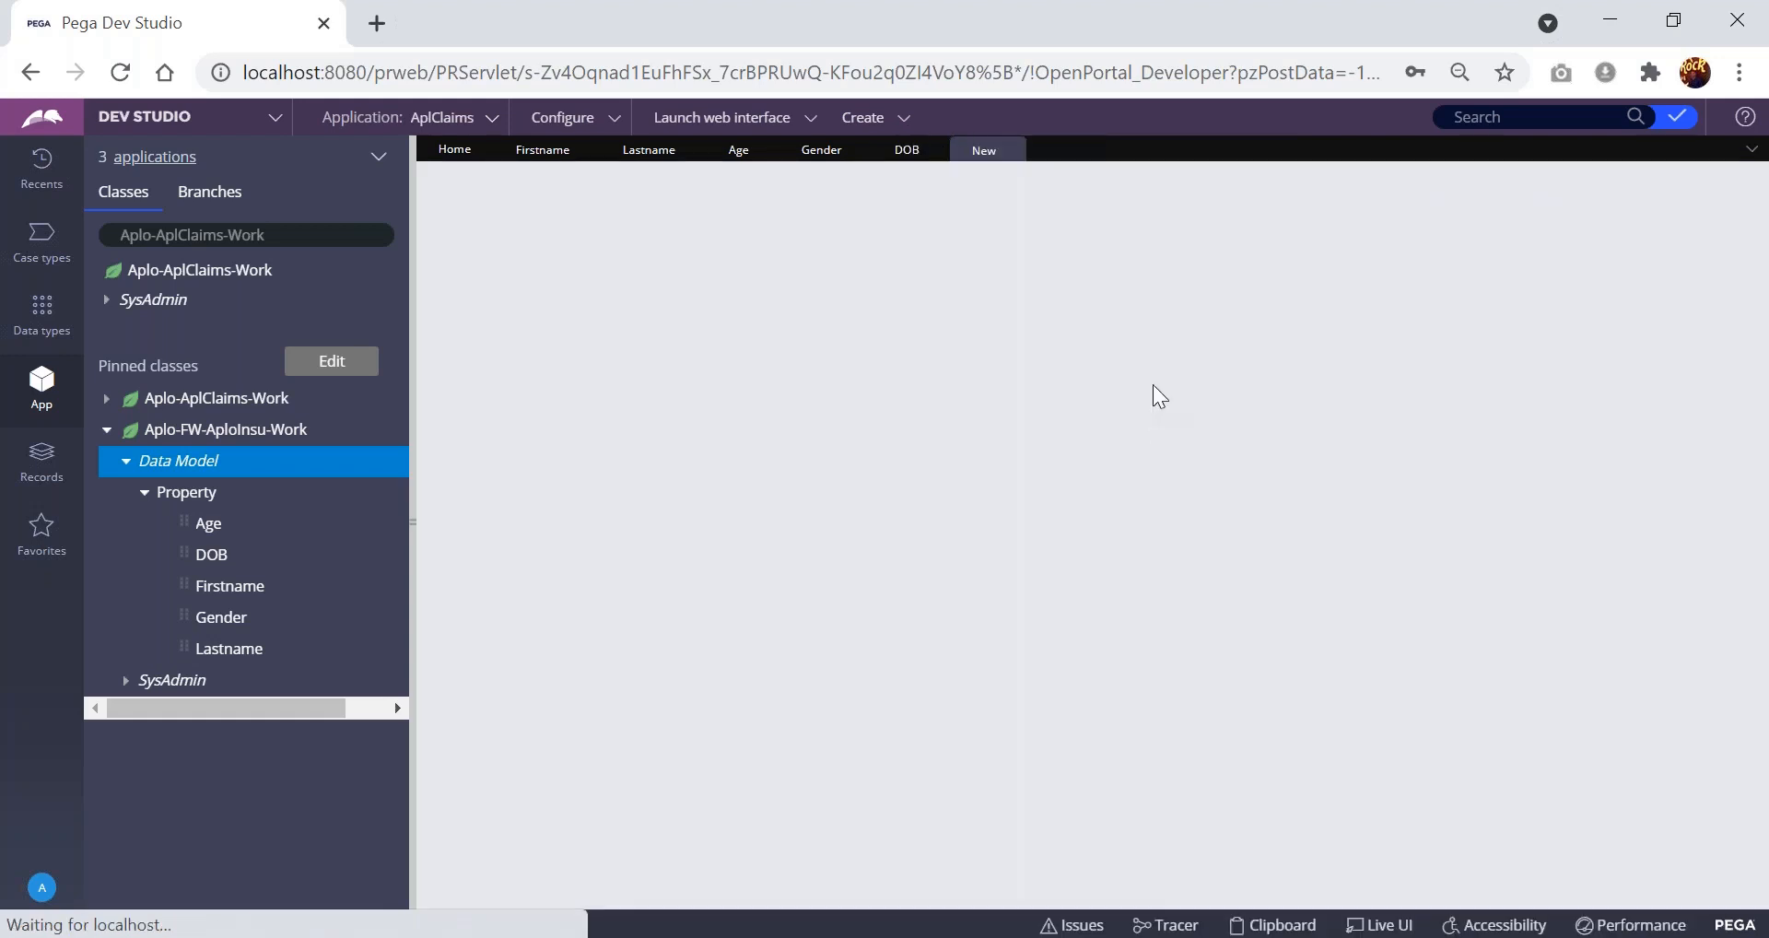
- Look up the Address entry in the Notepad property notes and return to the new property form in Pega
{"action": "key", "text": "alt+Tab"}
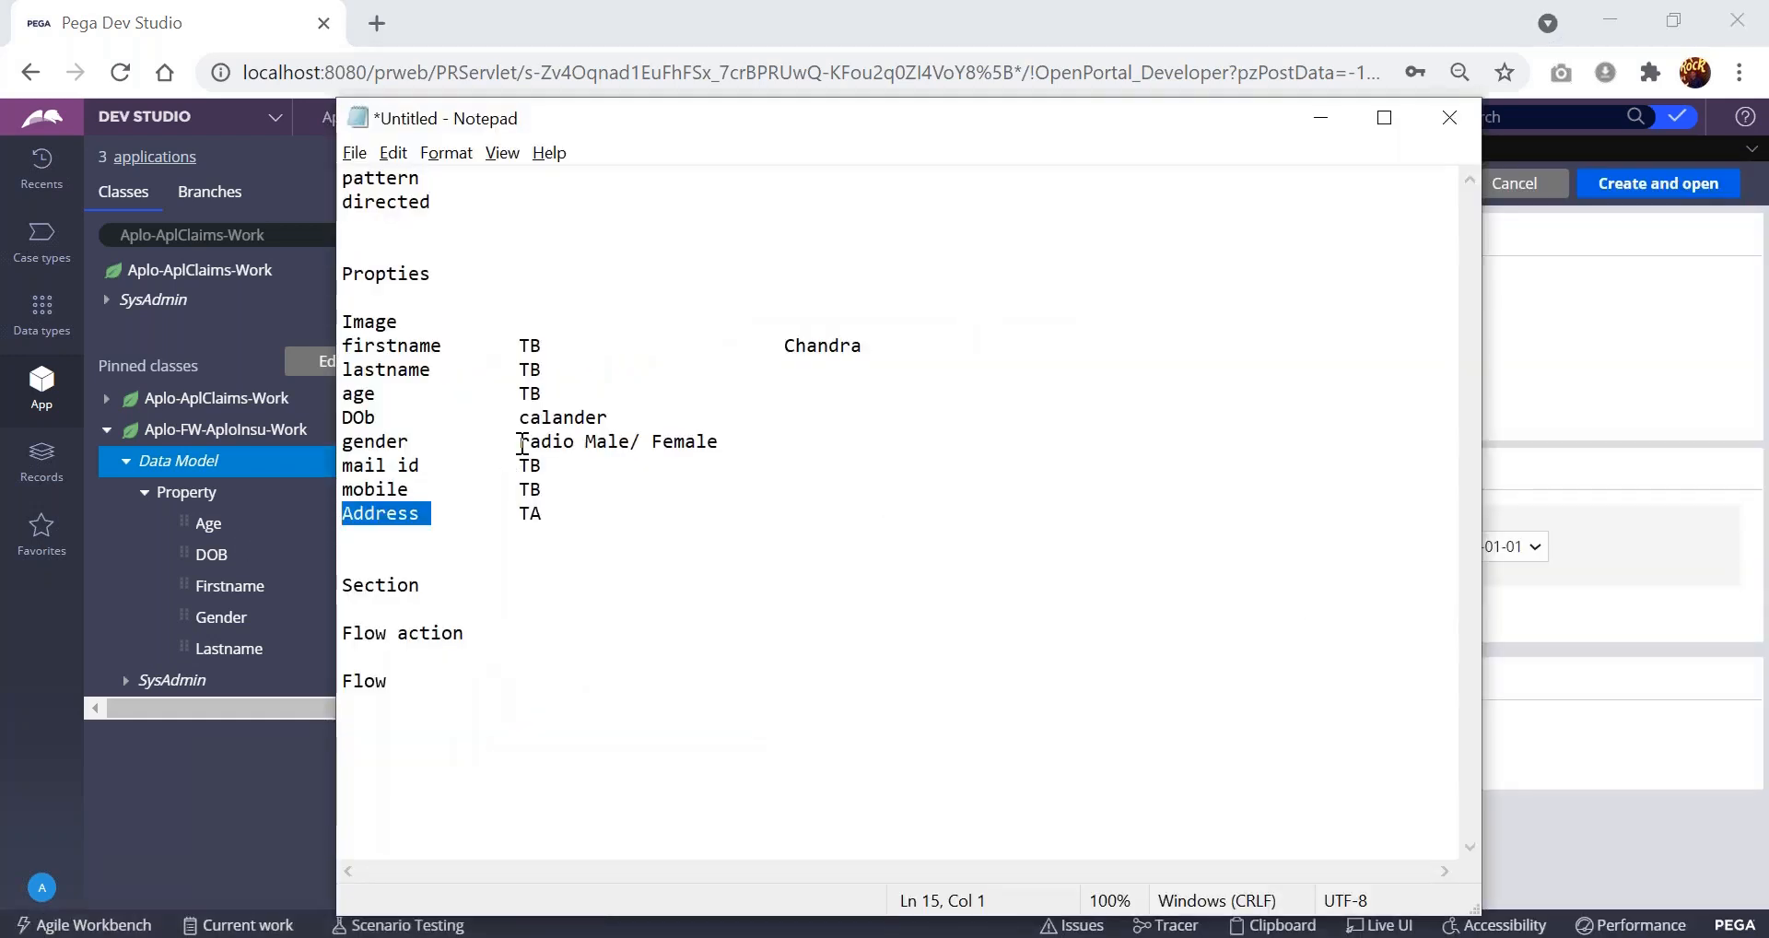
{"action": "left_click", "coordinate": [429, 513]}
{"action": "left_click_drag", "start_coordinate": [429, 512], "coordinate": [341, 512]}
{"action": "key", "text": "alt+Tab"}
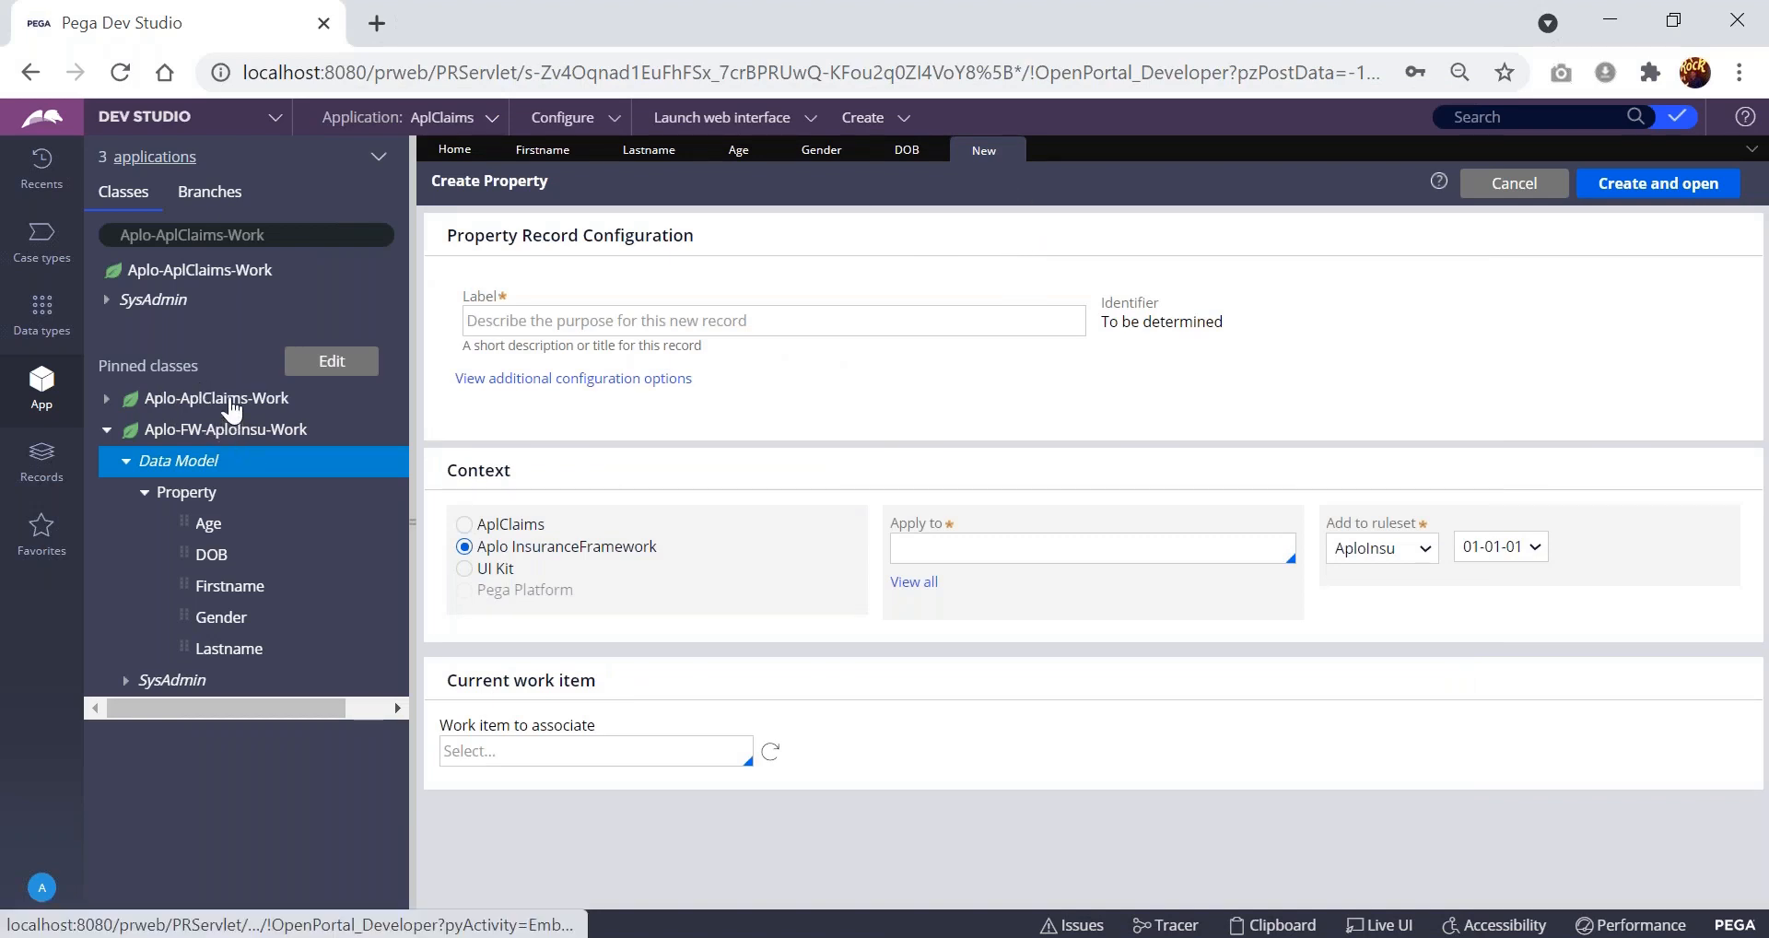
- Apply the new property to class Aplo-FW-AploInsu-Work within the Aplo InsuranceFramework context
{"action": "left_click", "coordinate": [988, 547]}
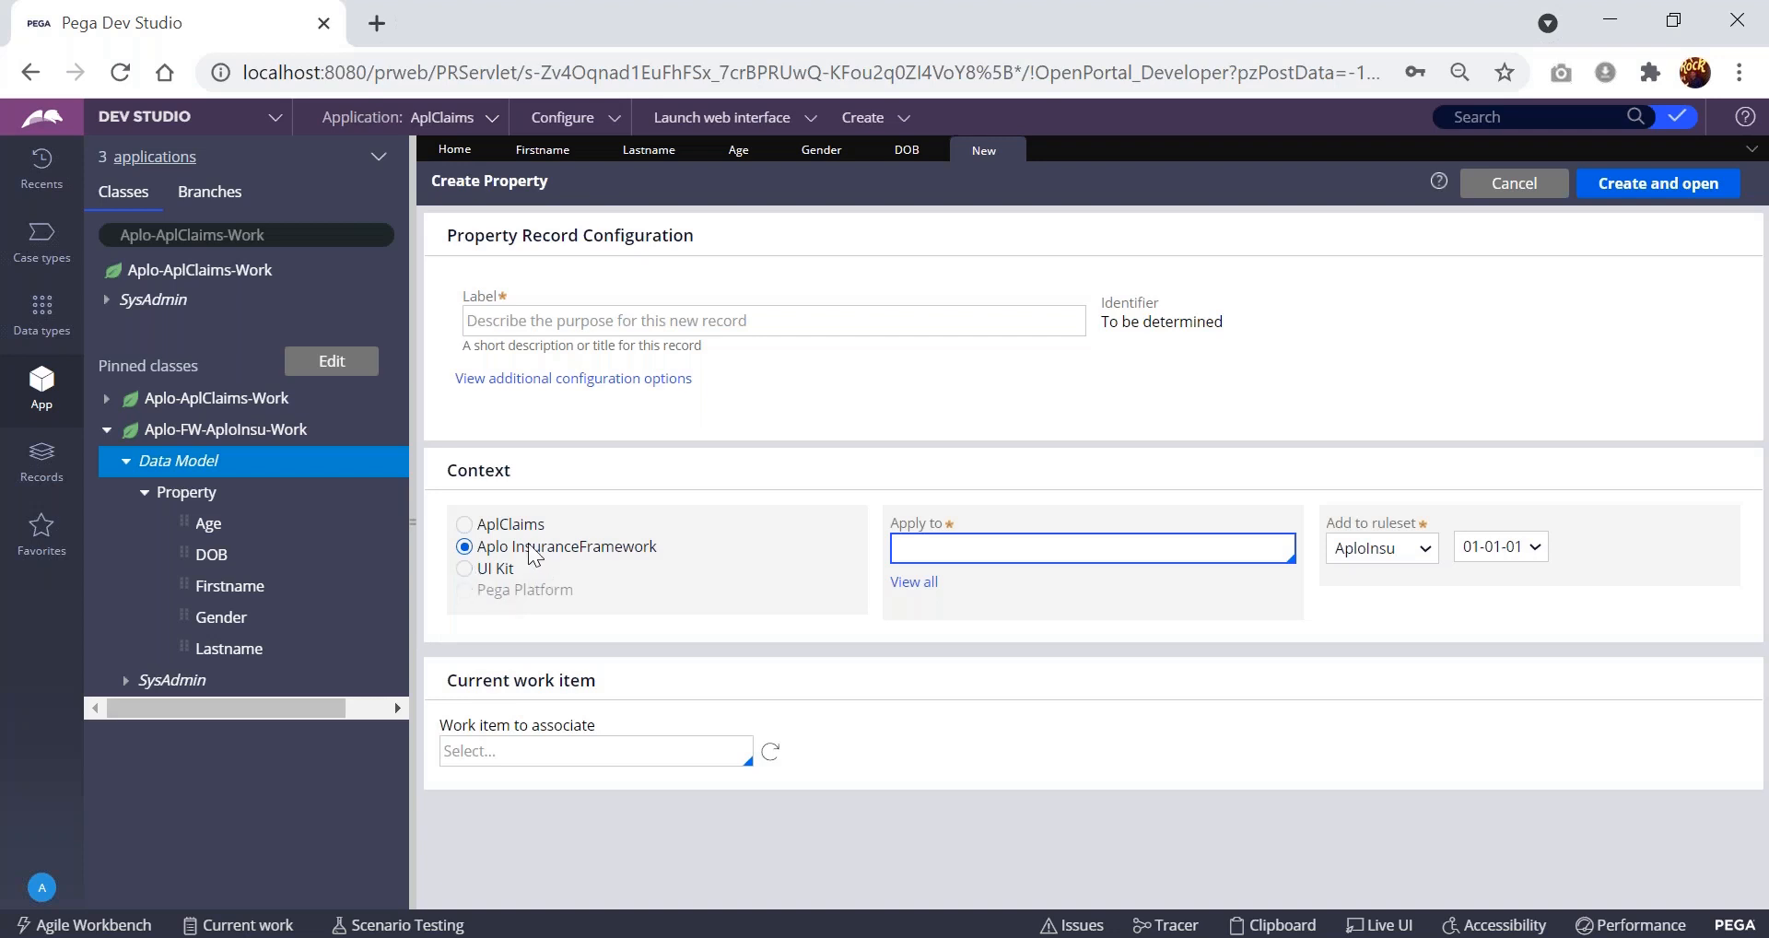
{"action": "left_click", "coordinate": [468, 551]}
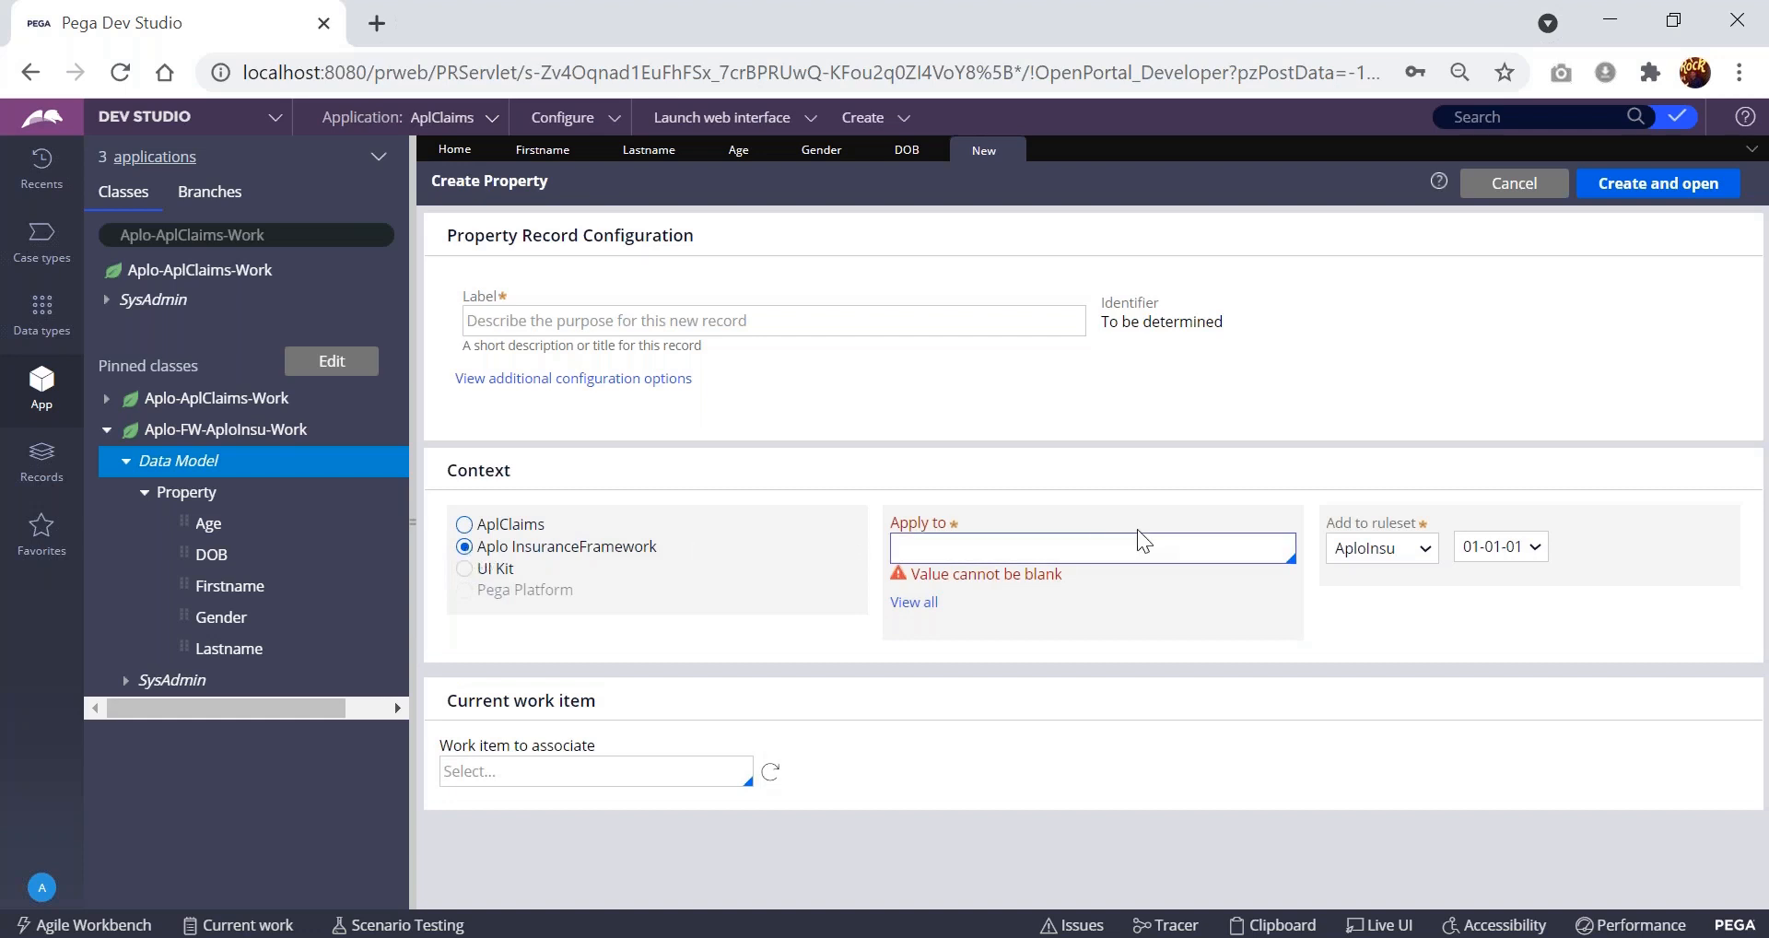
{"action": "left_click", "coordinate": [1047, 557]}
{"action": "left_click", "coordinate": [917, 604]}
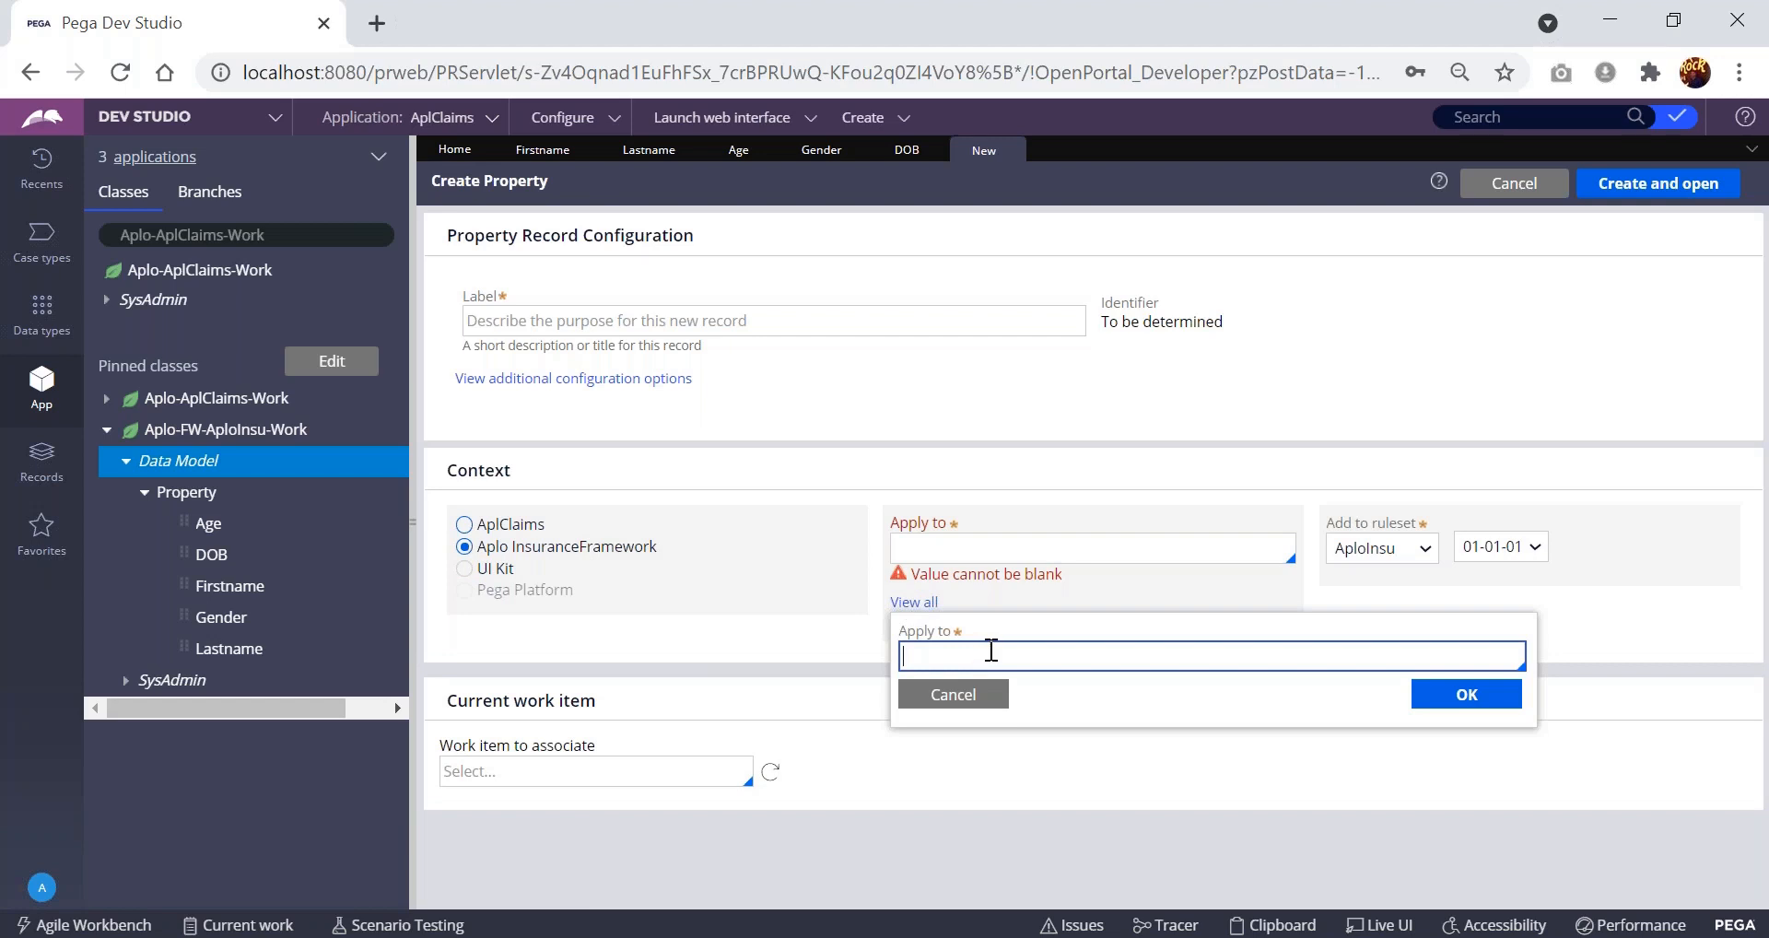
{"action": "type", "text": "apl"}
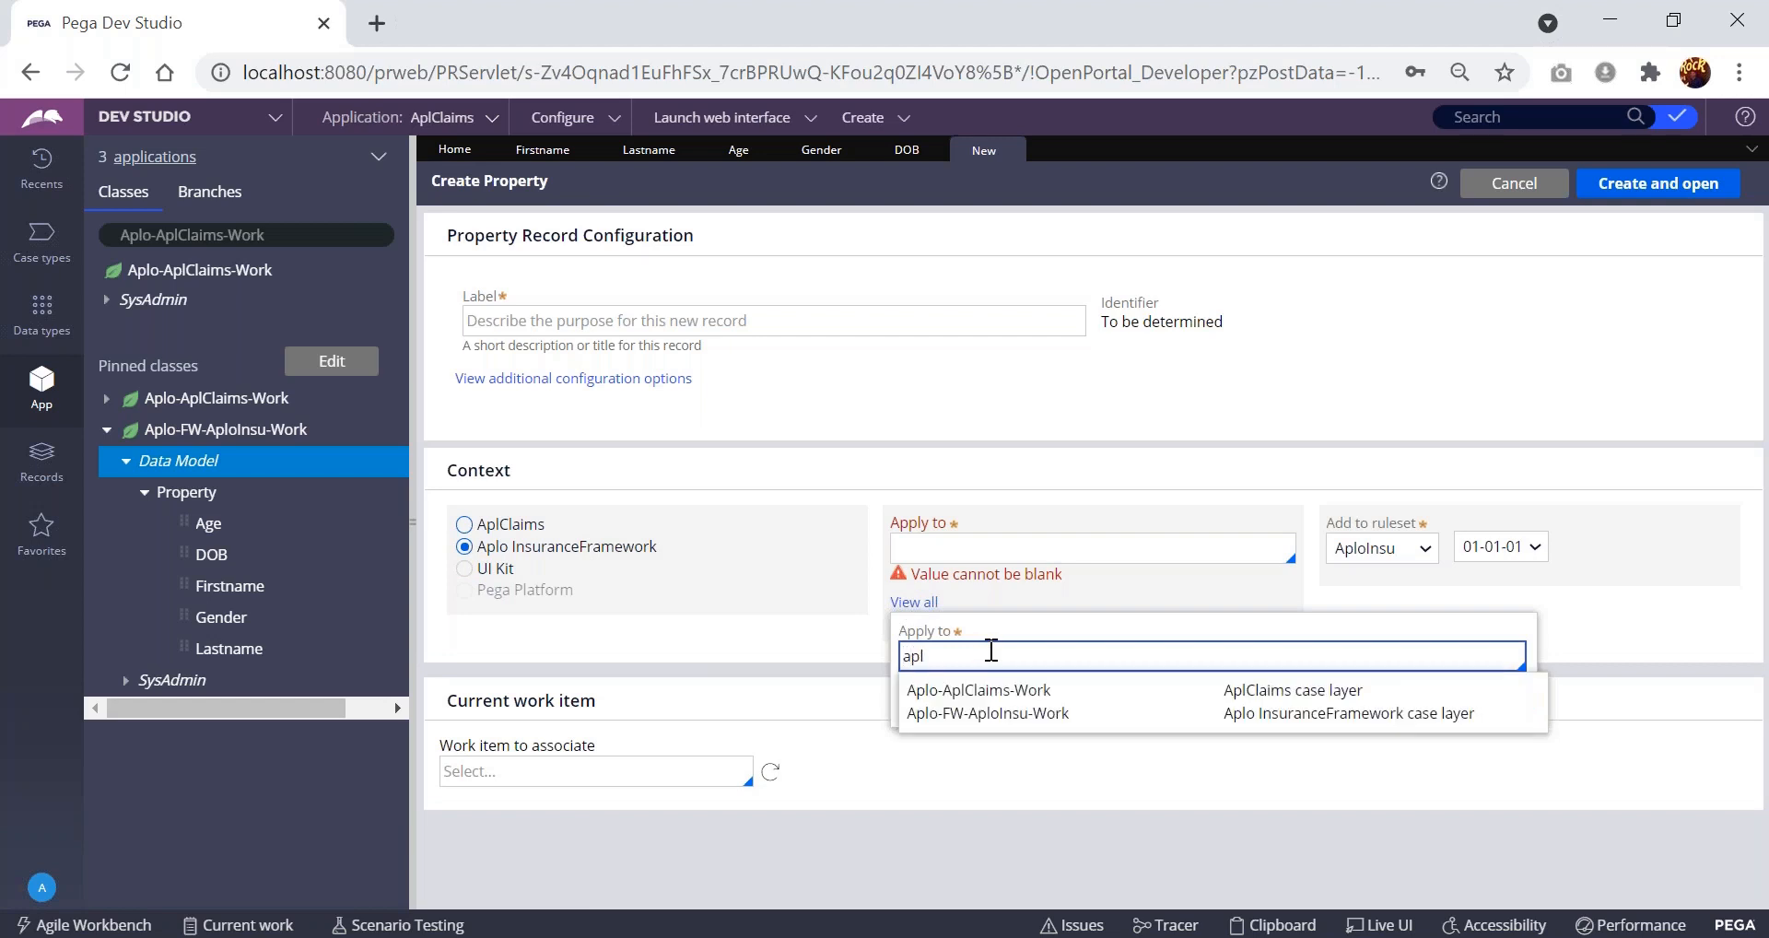
{"action": "left_click", "coordinate": [1003, 715]}
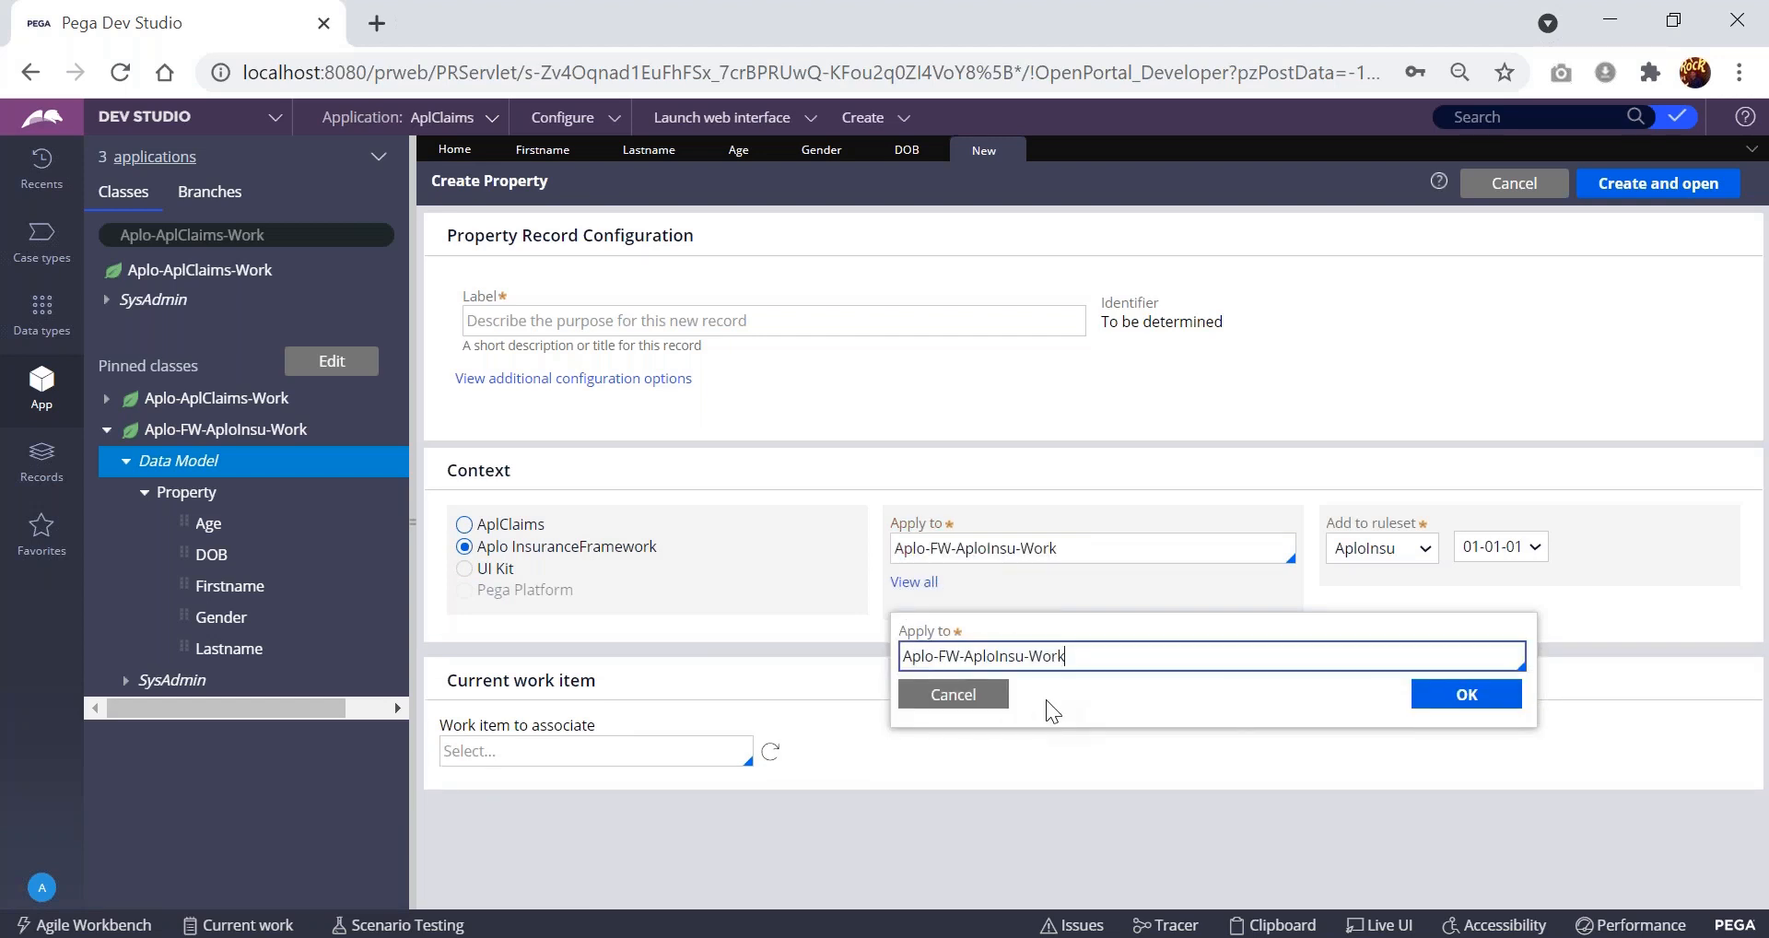
{"action": "left_click", "coordinate": [1484, 700]}
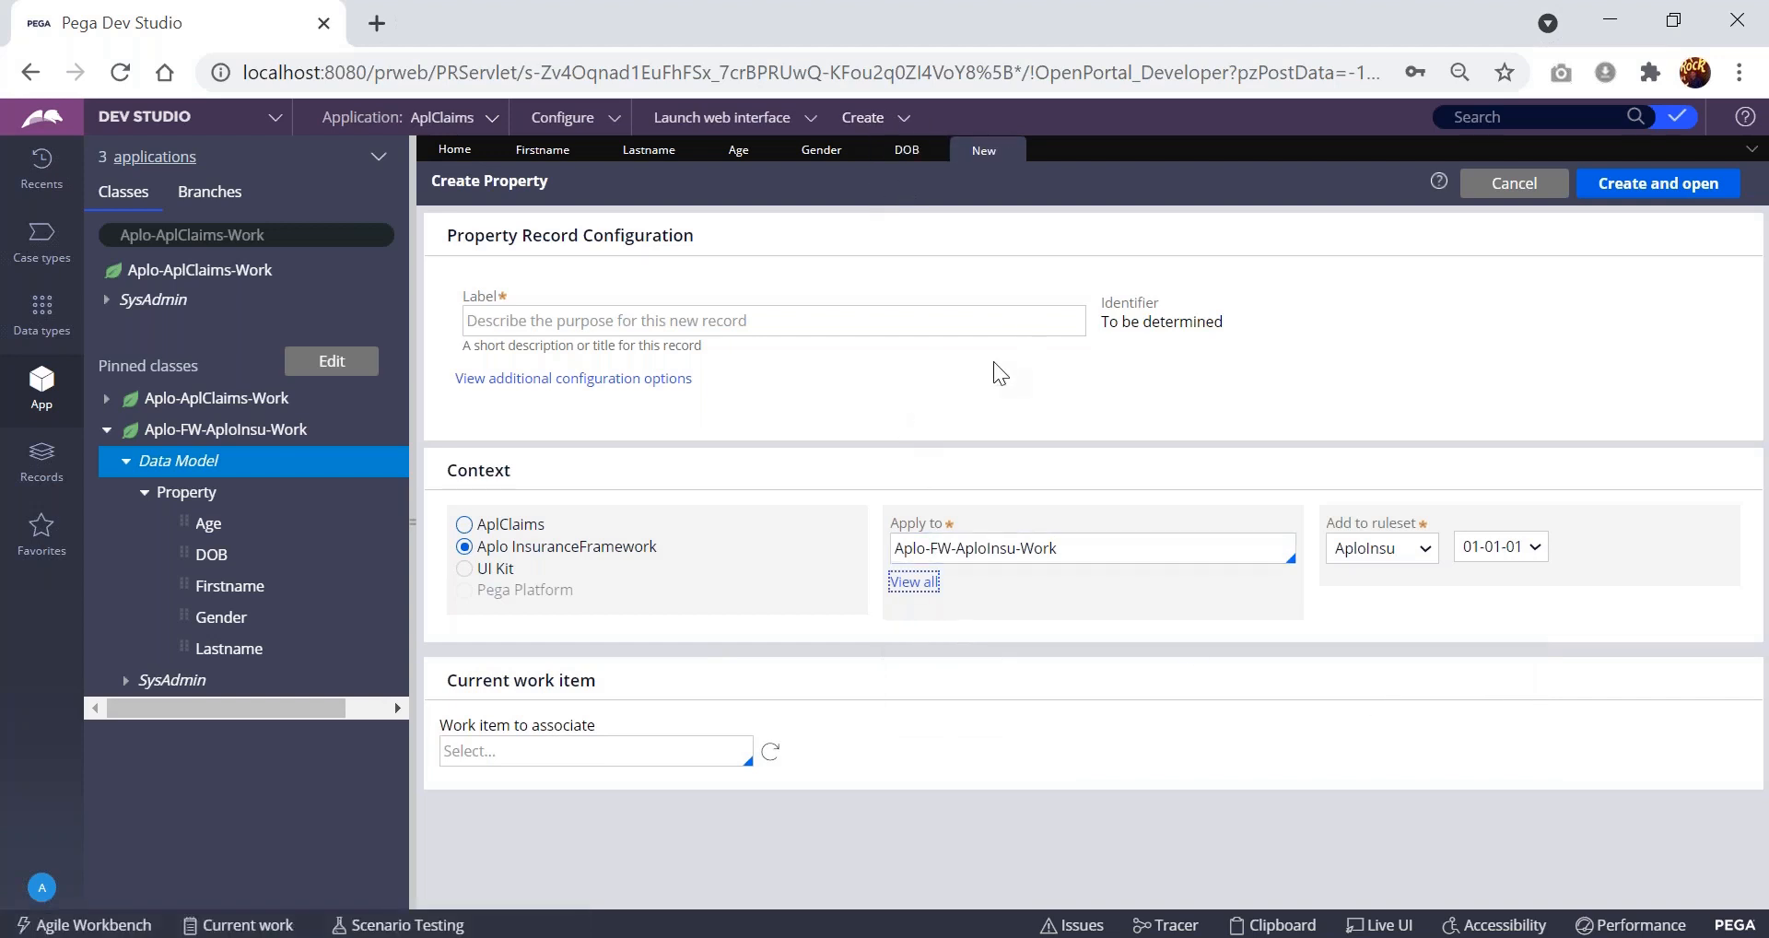
- Label the new property Address, then create and open its record
{"action": "key", "text": "alt+Tab"}
{"action": "key", "text": "alt+Tab"}
{"action": "left_click", "coordinate": [566, 319]}
{"action": "type", "text": "Address"}
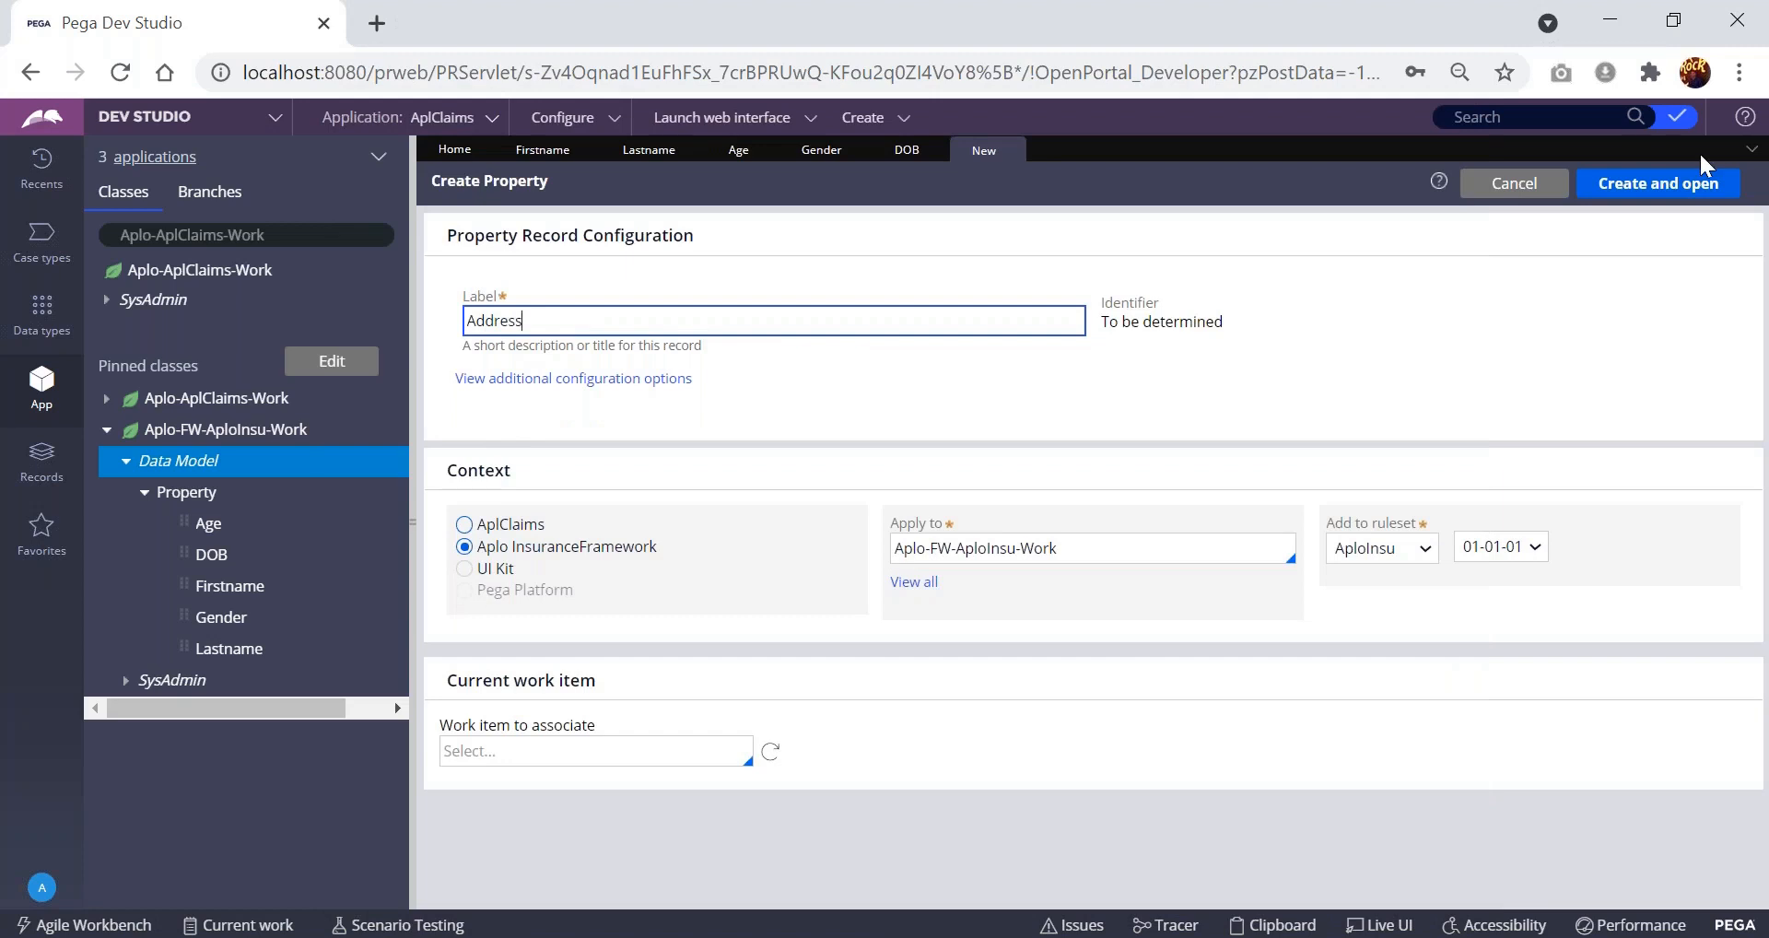
{"action": "left_click", "coordinate": [1699, 184]}
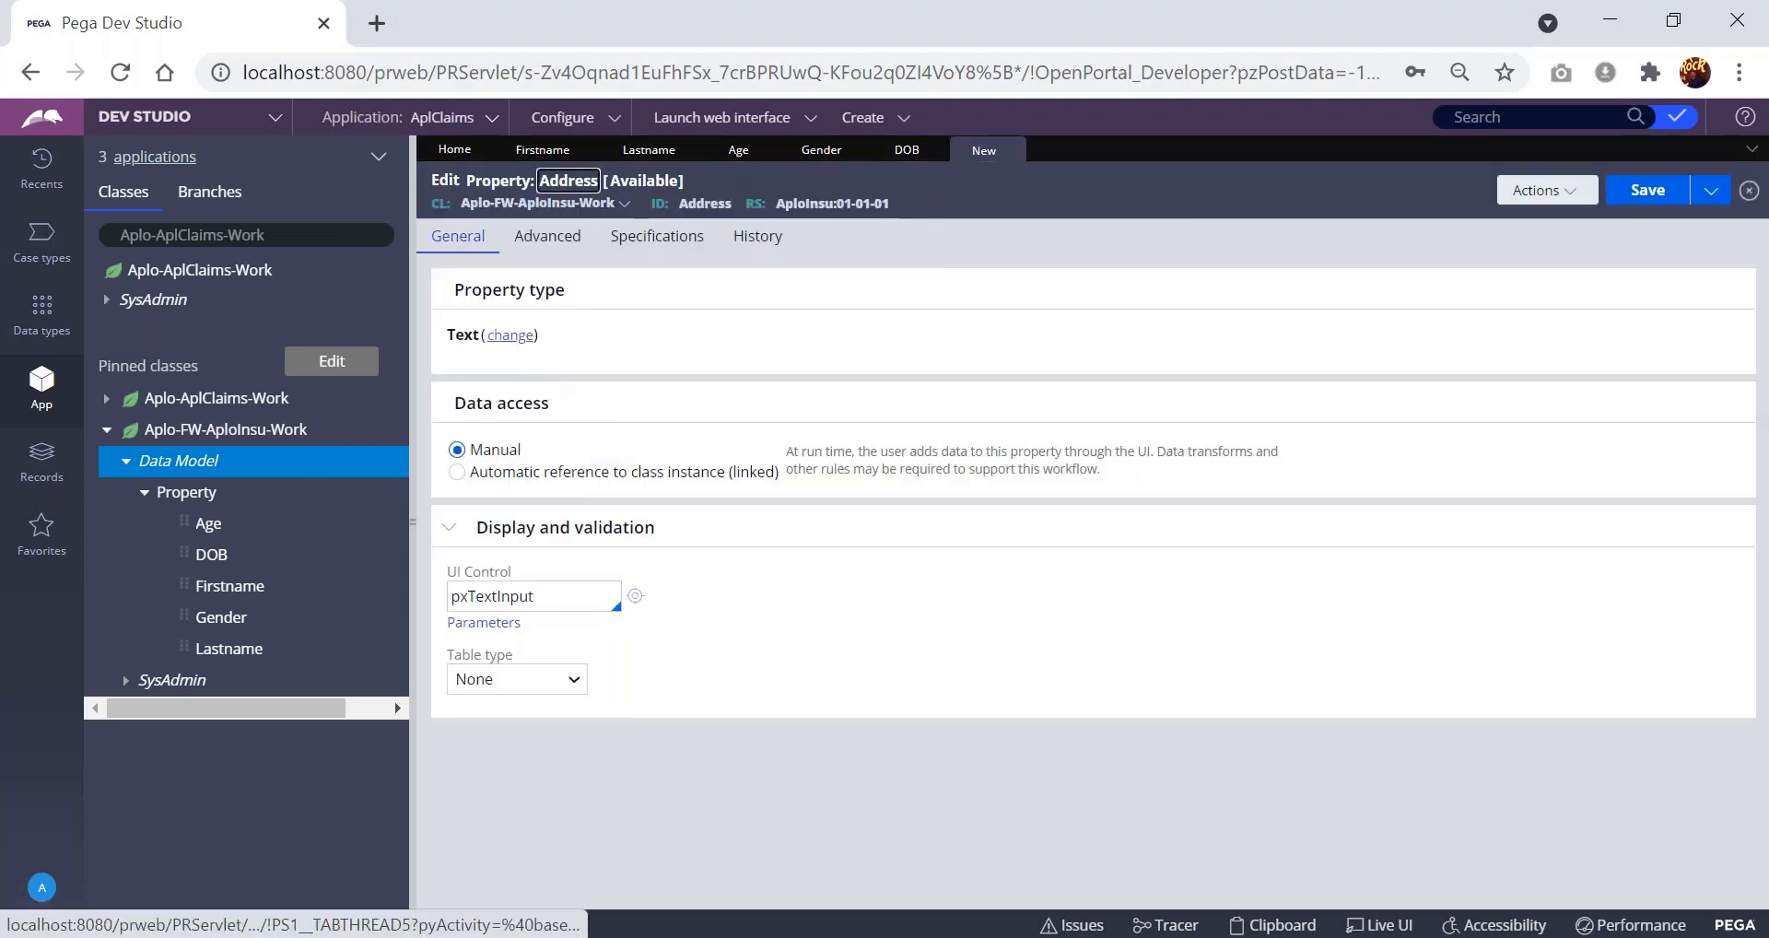
- Keep the Address property's type as Text and set its UI control to pxTextArea
{"action": "left_click", "coordinate": [512, 335]}
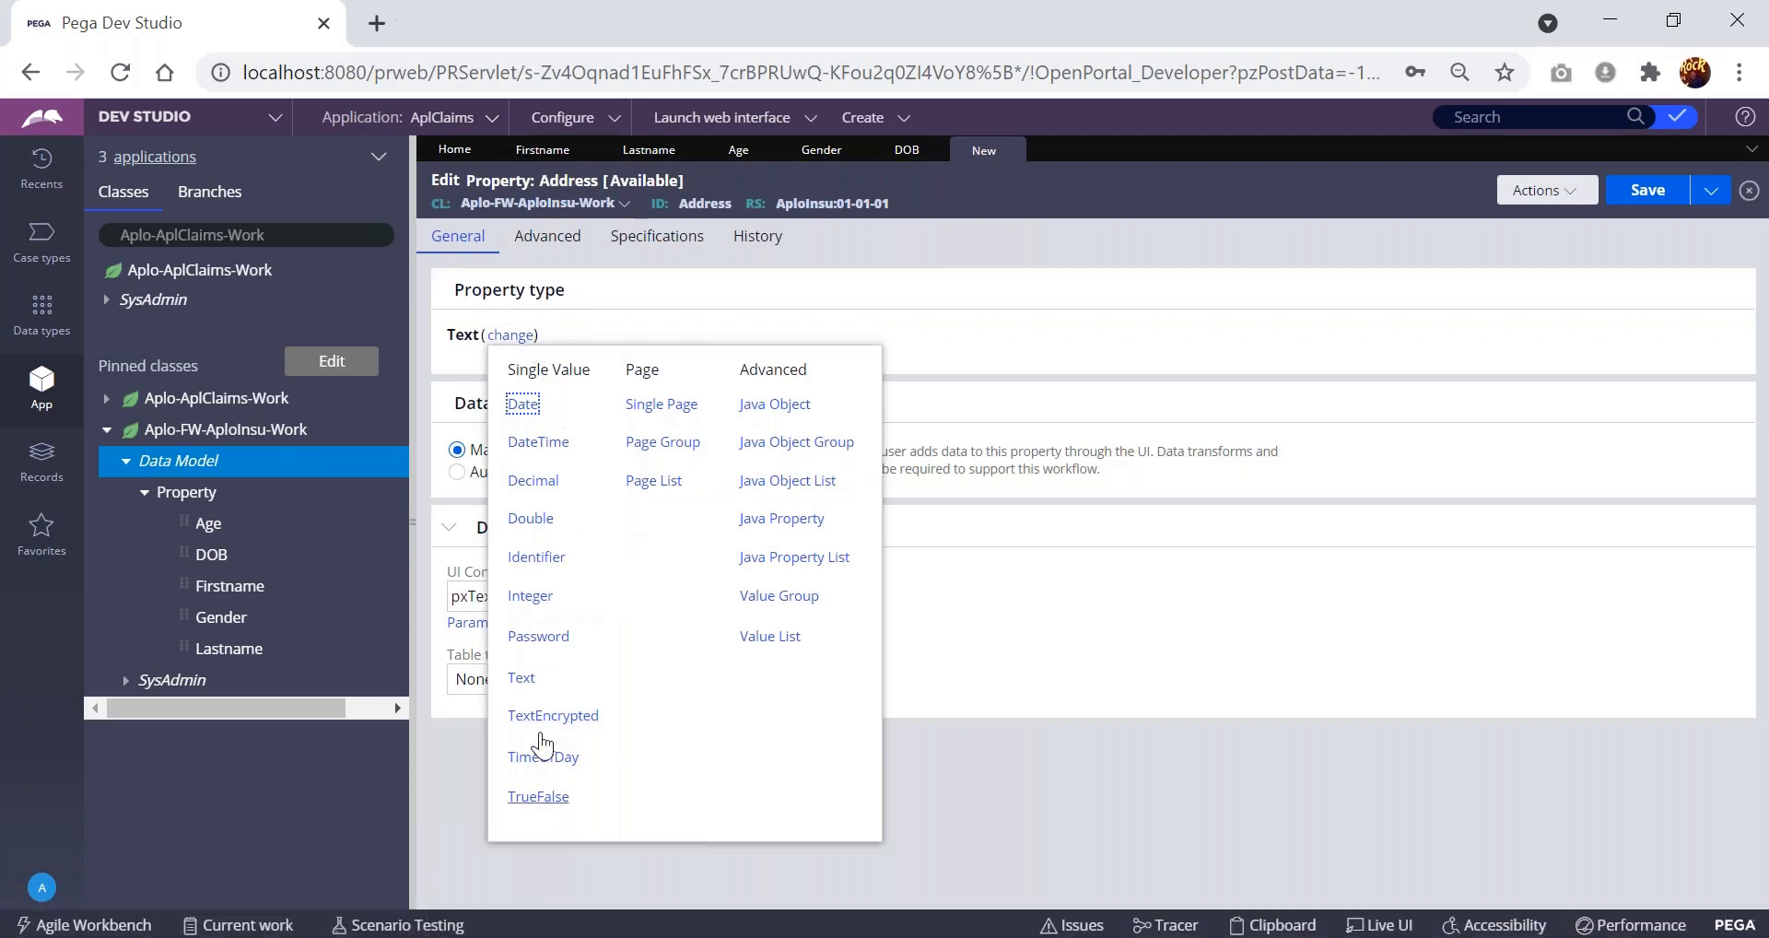
{"action": "left_click", "coordinate": [1056, 315]}
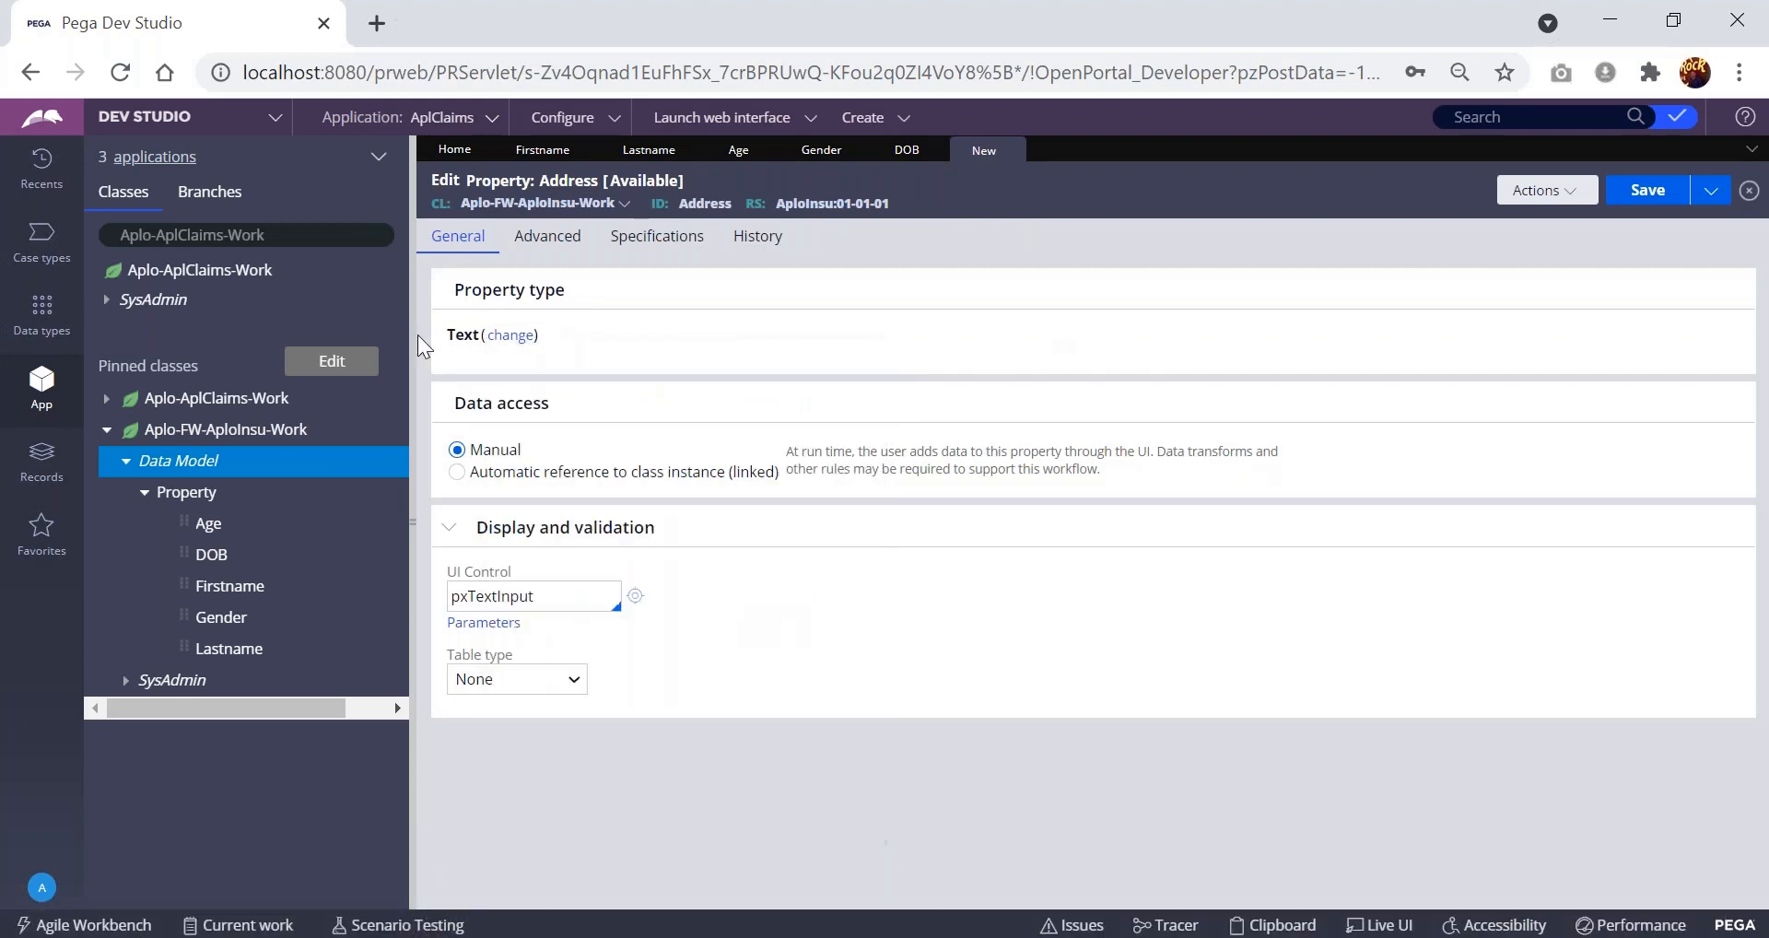
{"action": "left_click", "coordinate": [561, 596]}
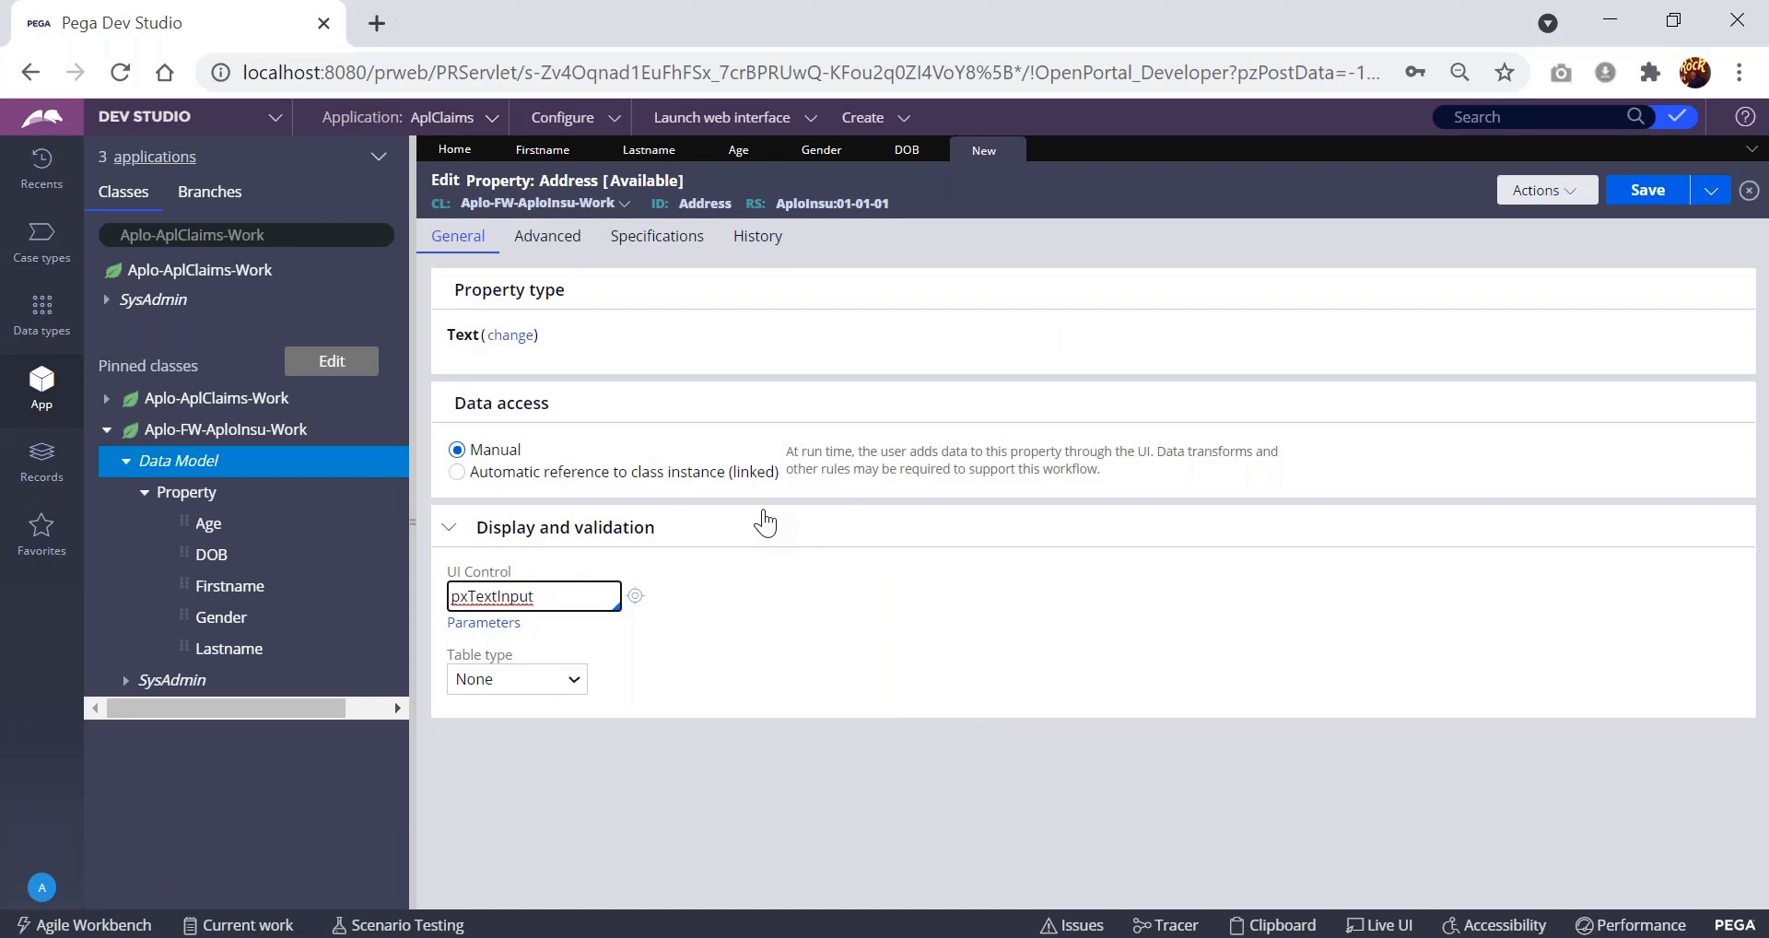
{"action": "key", "text": "BackSpace"}
{"action": "key", "text": "BackSpace"}
{"action": "key", "text": "BackSpace"}
{"action": "key", "text": "BackSpace"}
{"action": "key", "text": "BackSpace"}
{"action": "type", "text": "are"}
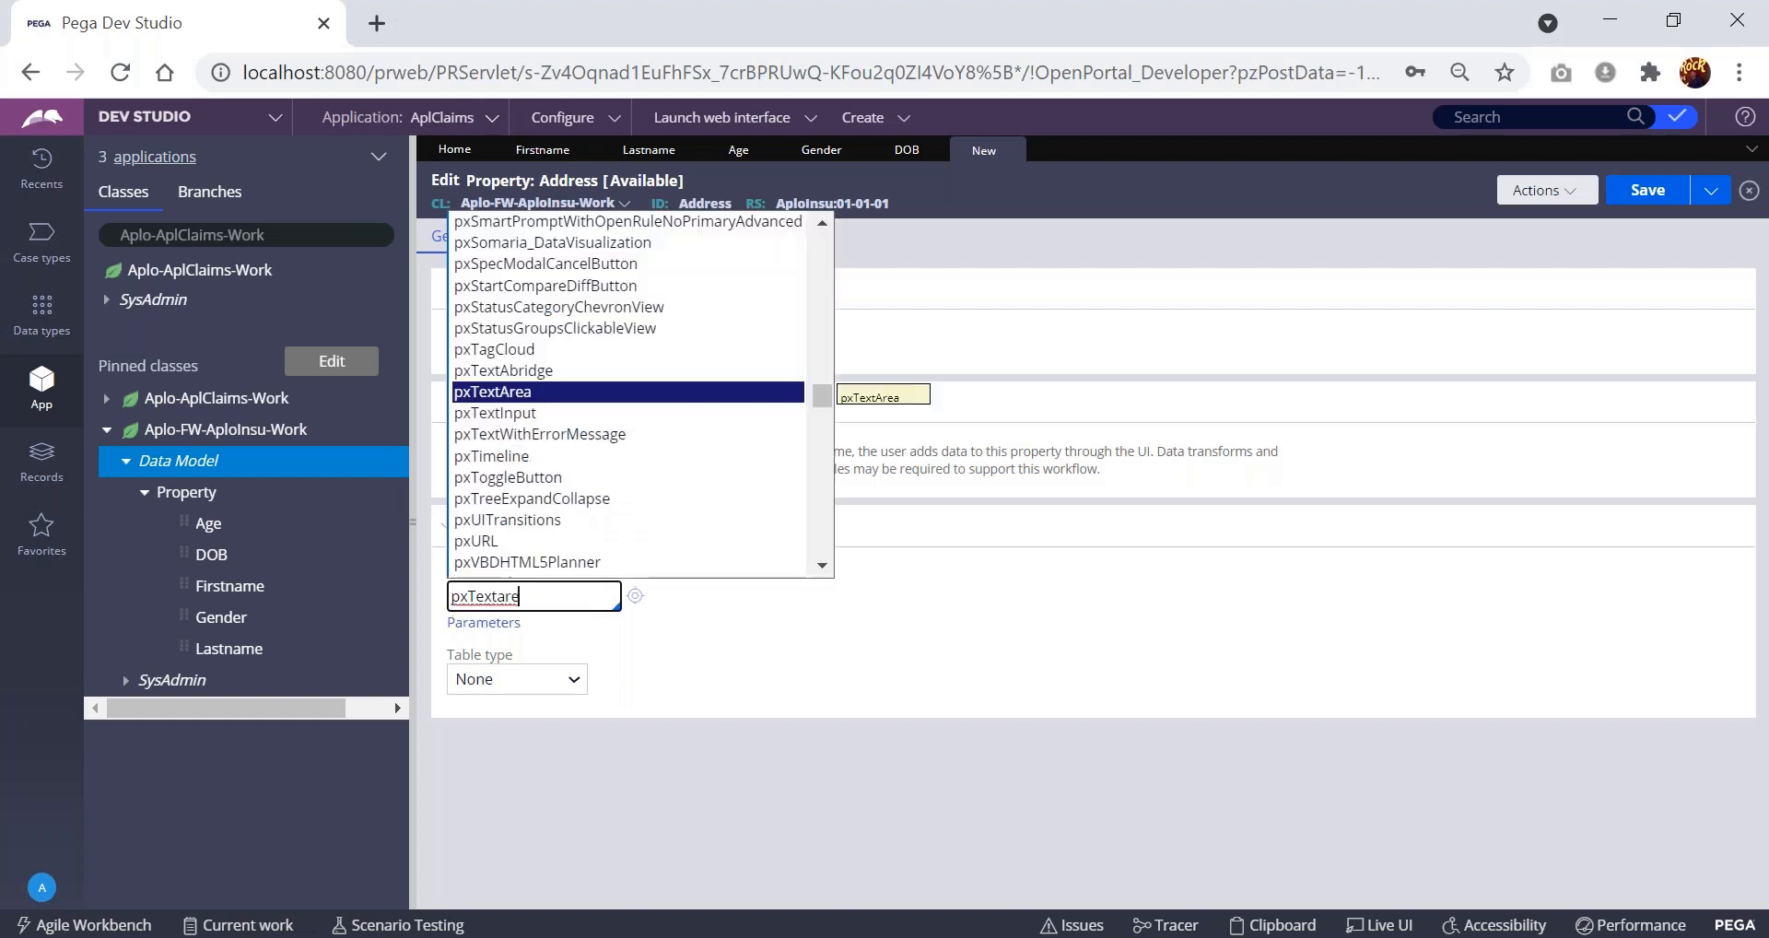
{"action": "key", "text": "Return"}
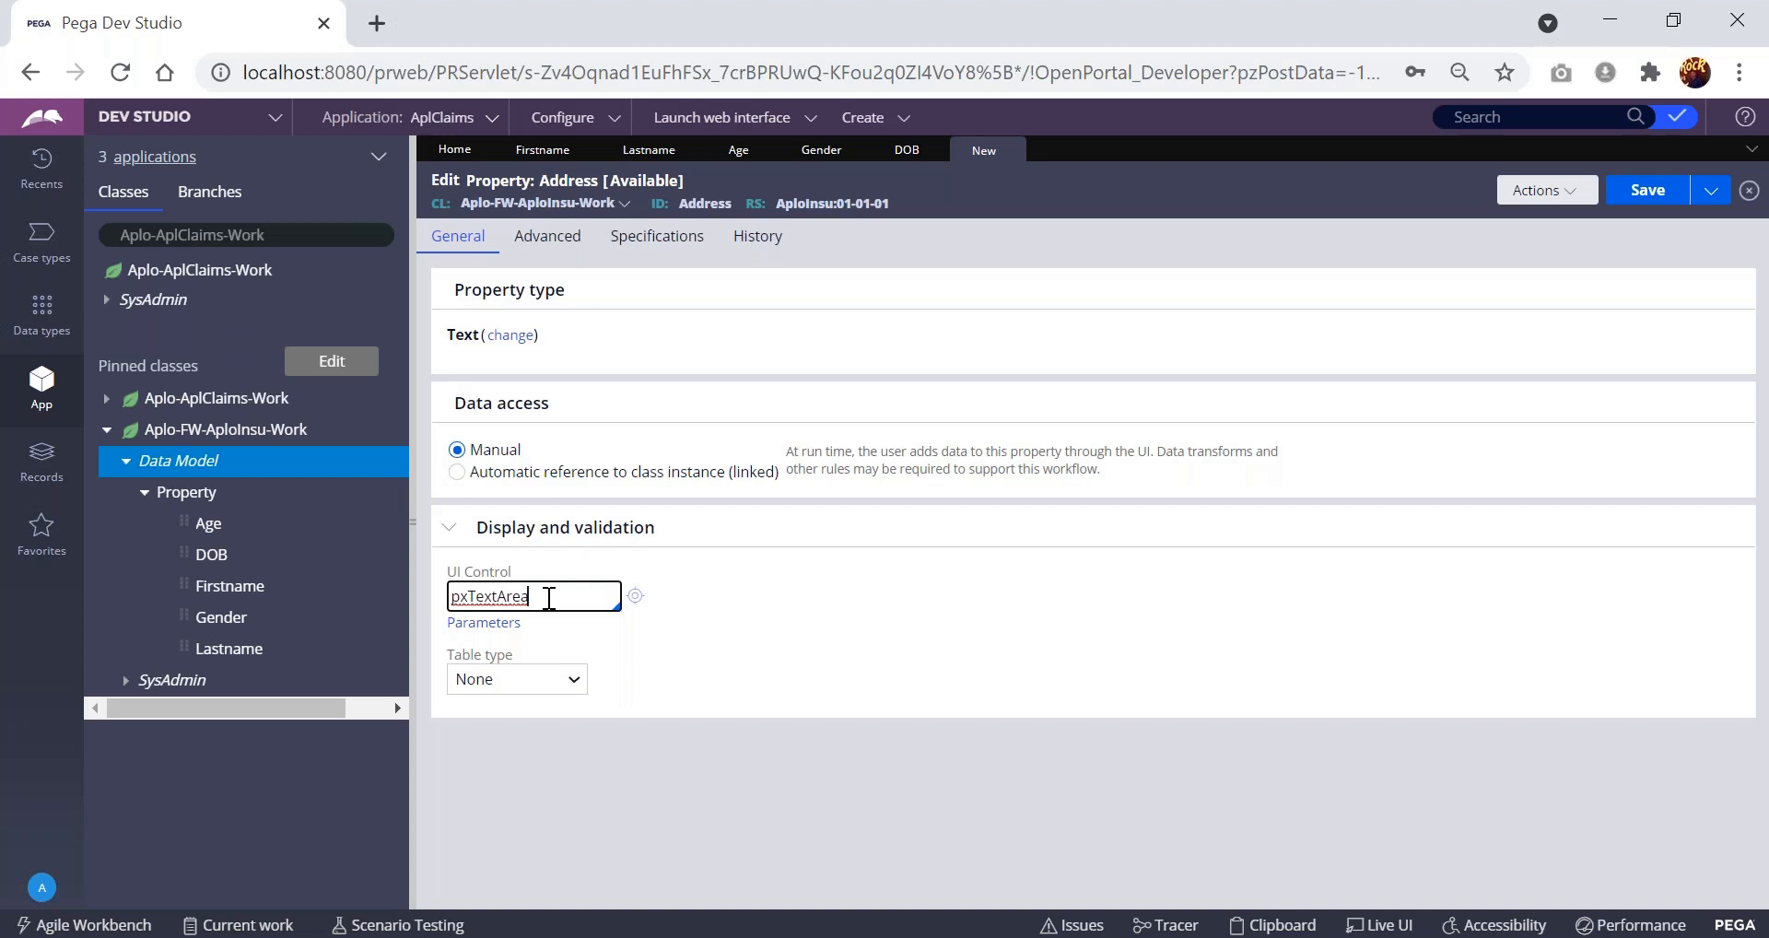
- Save the Address property
{"action": "double_click", "coordinate": [463, 335]}
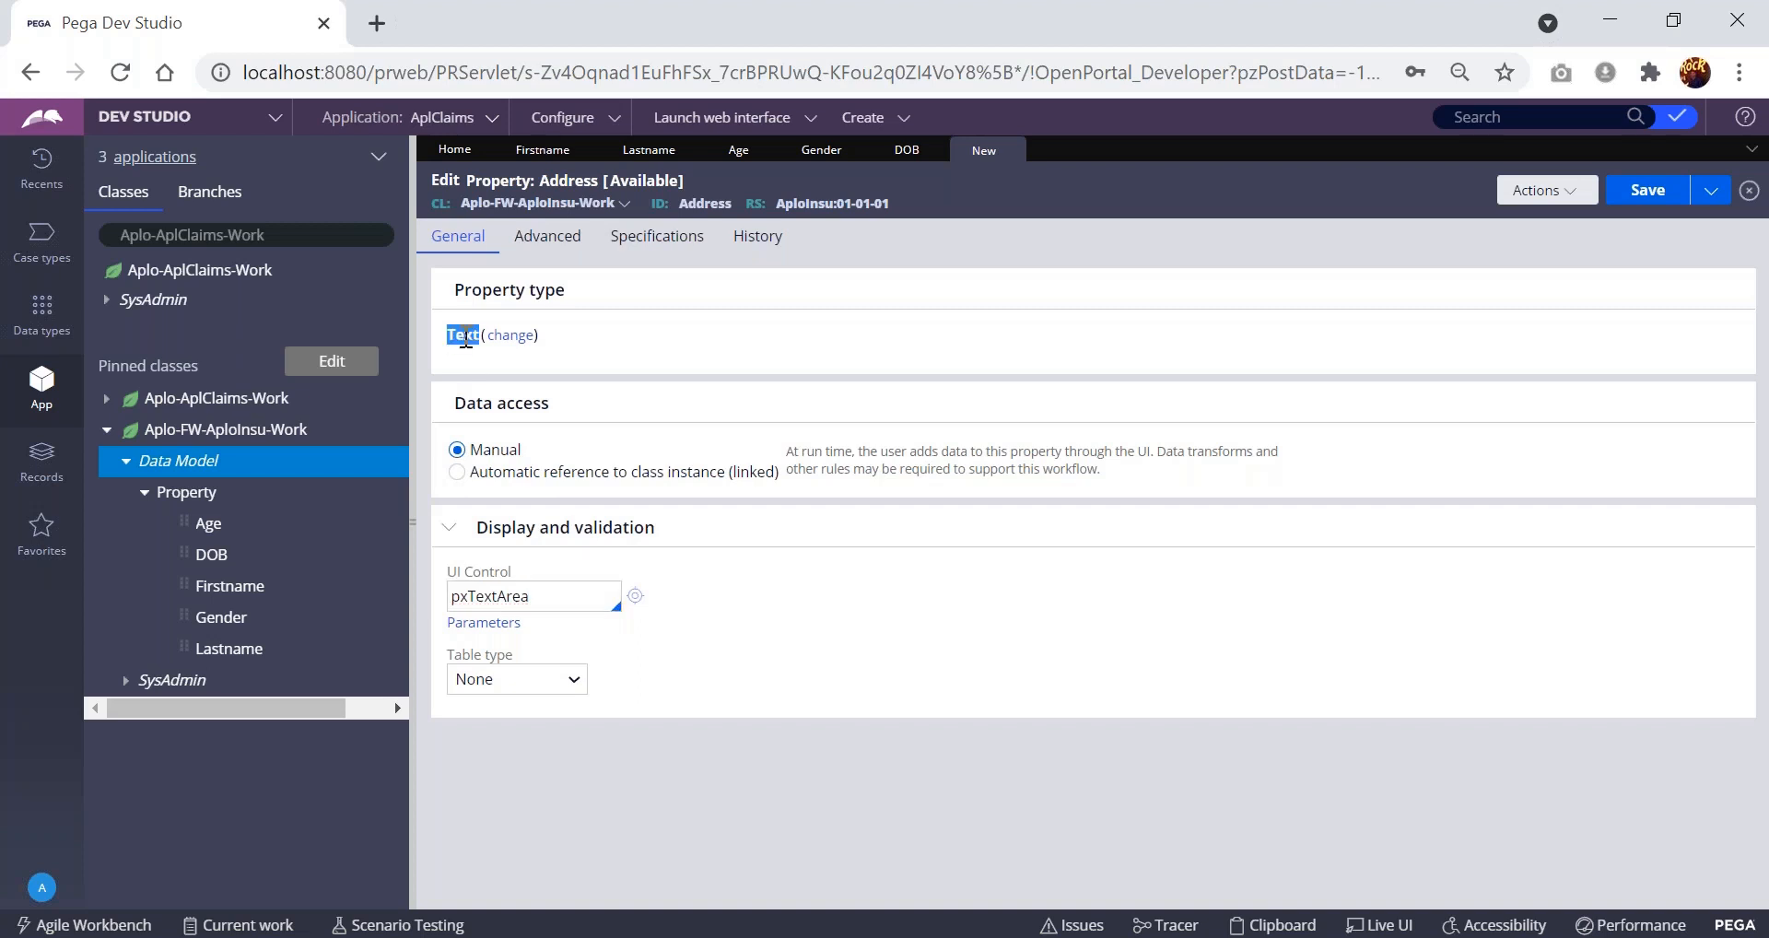
{"action": "left_click", "coordinate": [700, 361]}
{"action": "left_click", "coordinate": [1647, 190]}
{"action": "left_click", "coordinate": [1540, 189]}
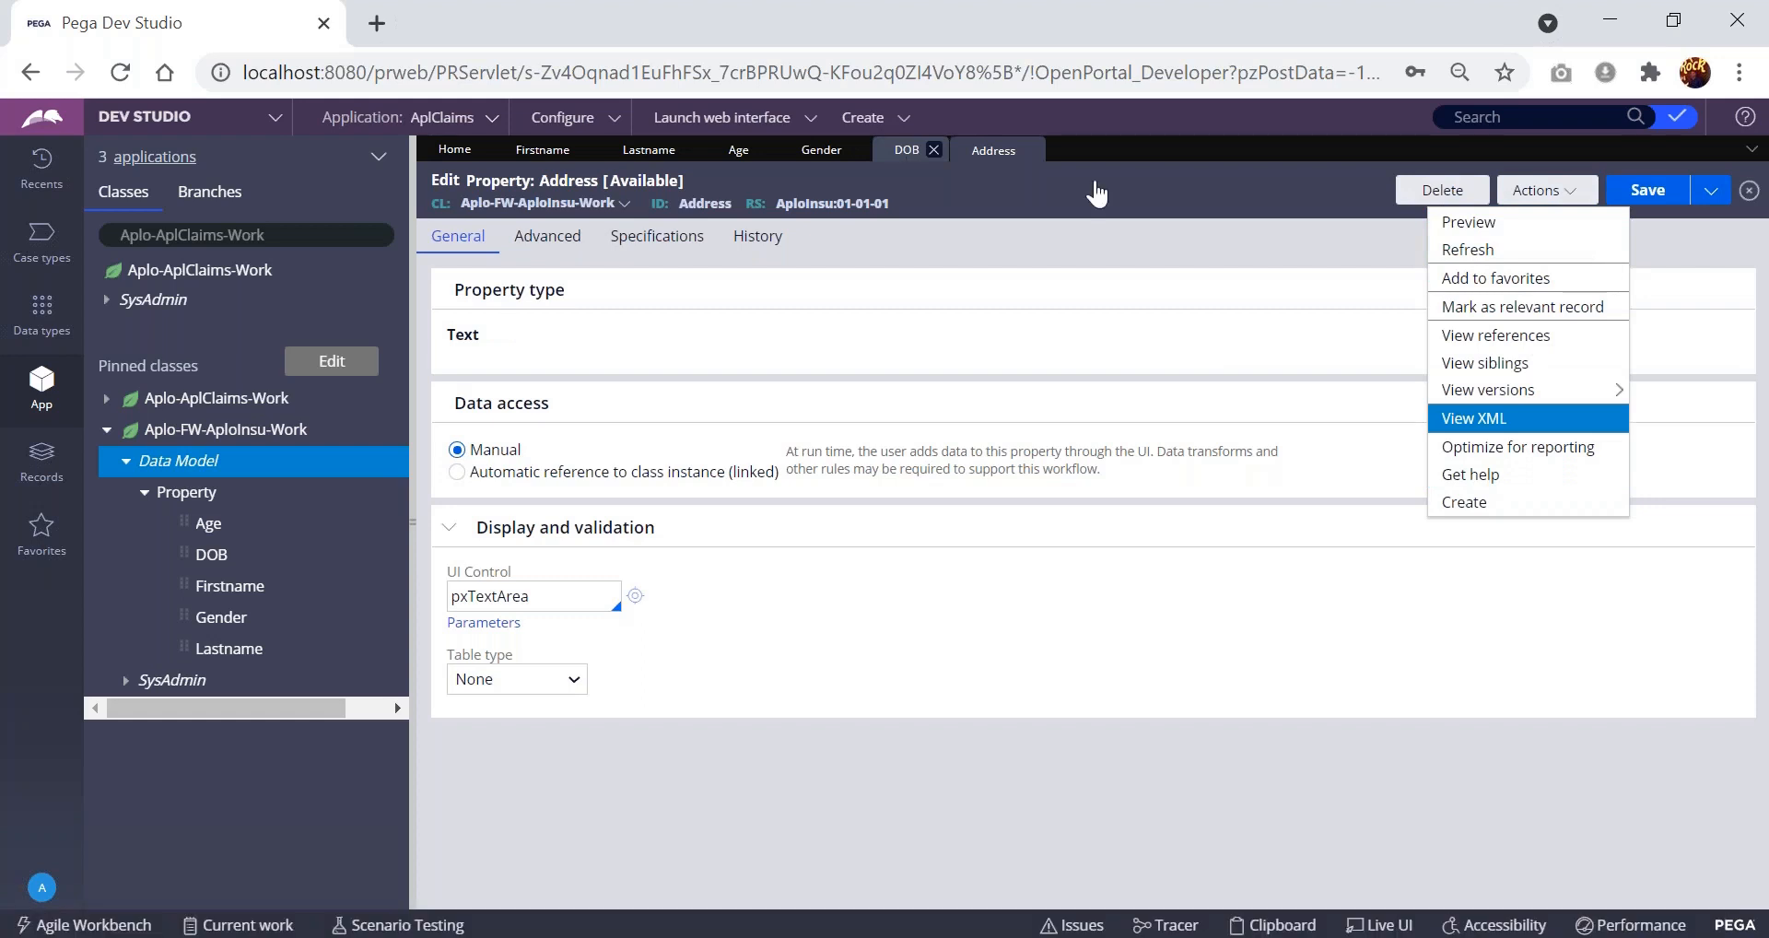
- Review the property type and UI control of the DOB property and compare them with the Address property
{"action": "left_click", "coordinate": [907, 150]}
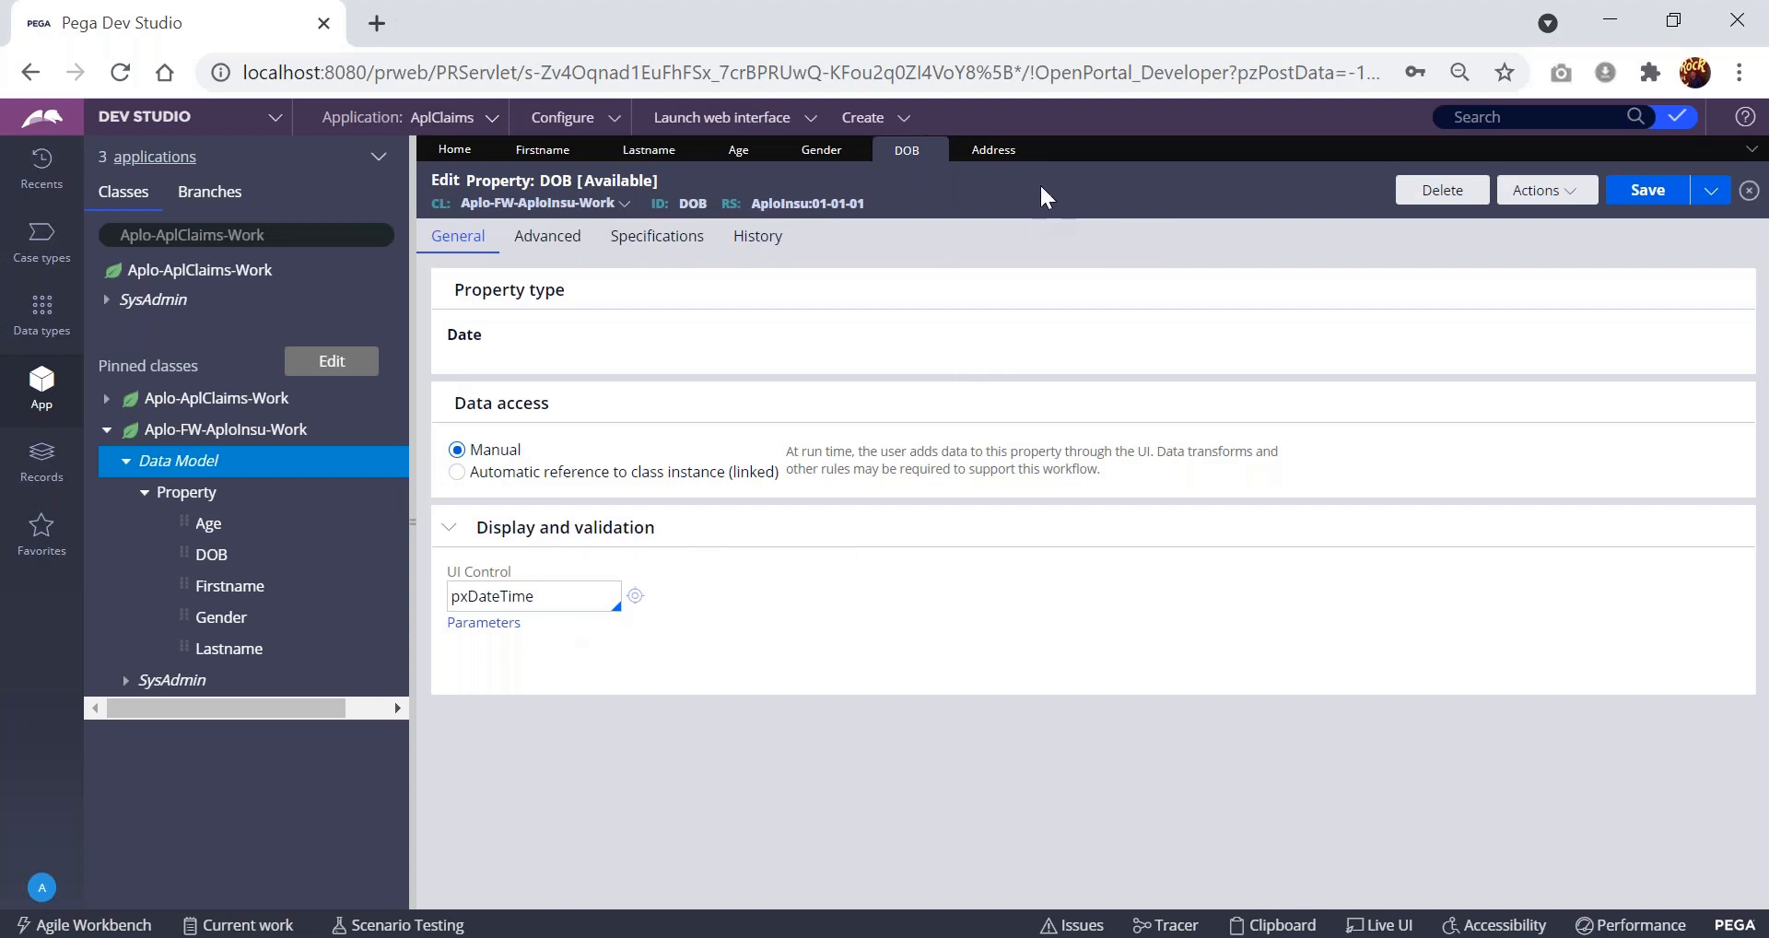
{"action": "left_click", "coordinate": [993, 150]}
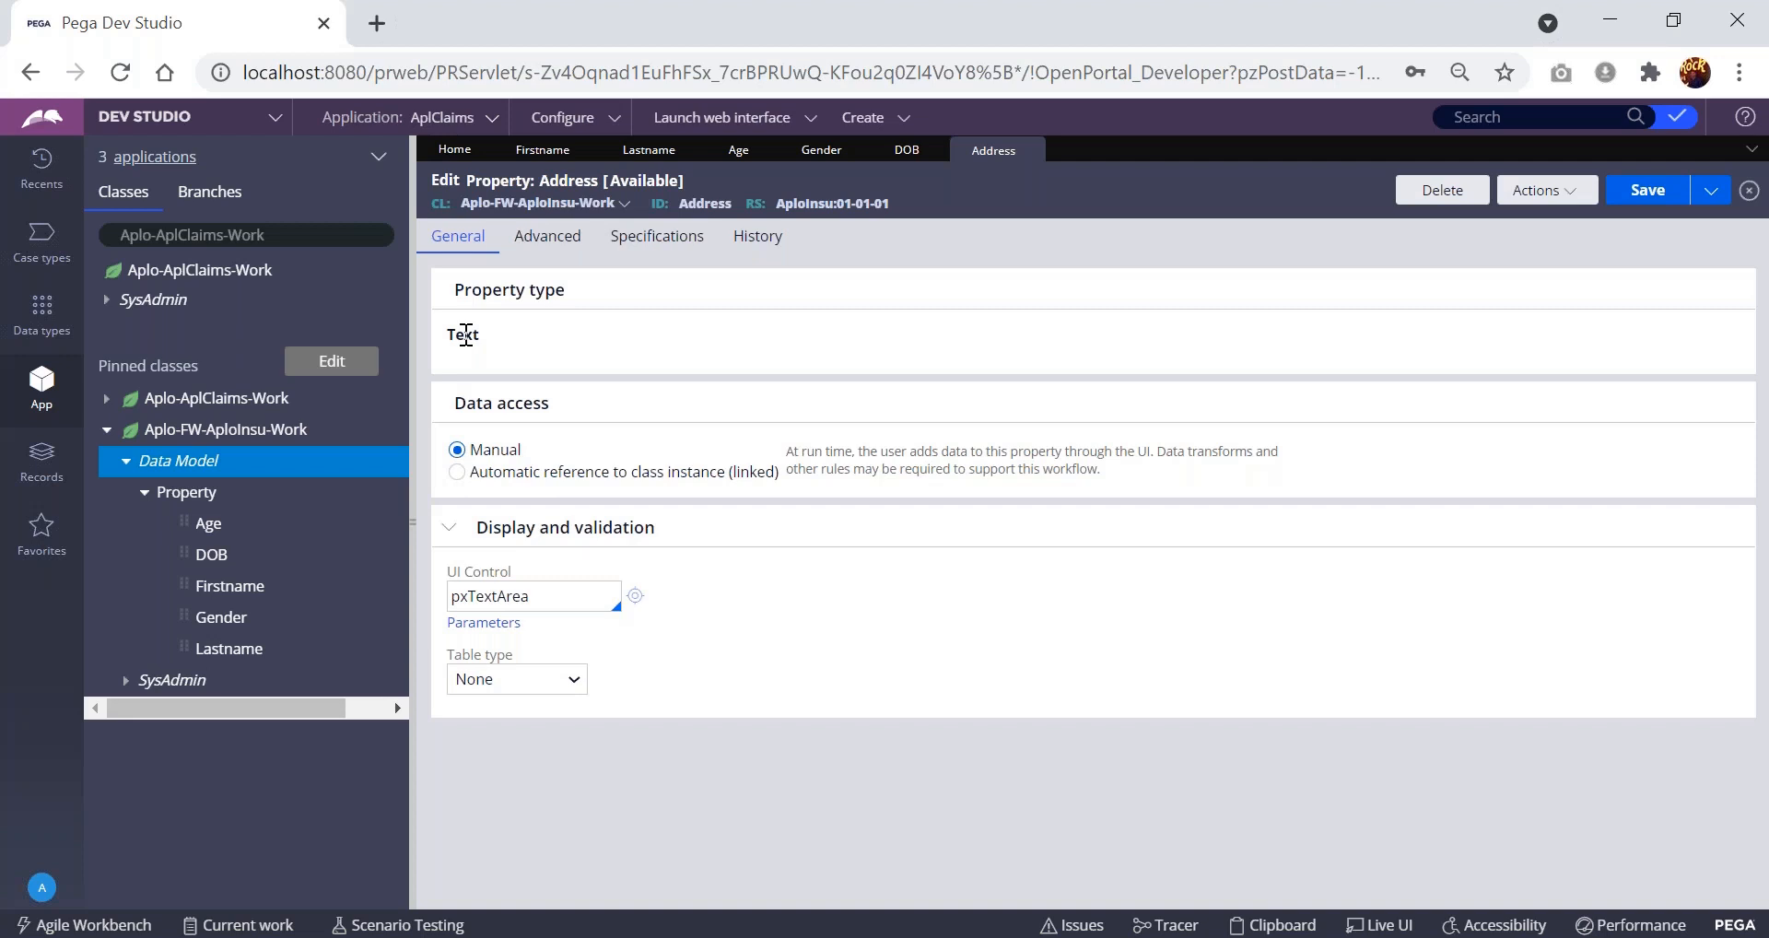
{"action": "double_click", "coordinate": [464, 337]}
{"action": "left_click", "coordinate": [1645, 195]}
{"action": "left_click", "coordinate": [522, 597]}
{"action": "left_click_drag", "start_coordinate": [522, 597], "coordinate": [475, 597]}
{"action": "left_click", "coordinate": [544, 597]}
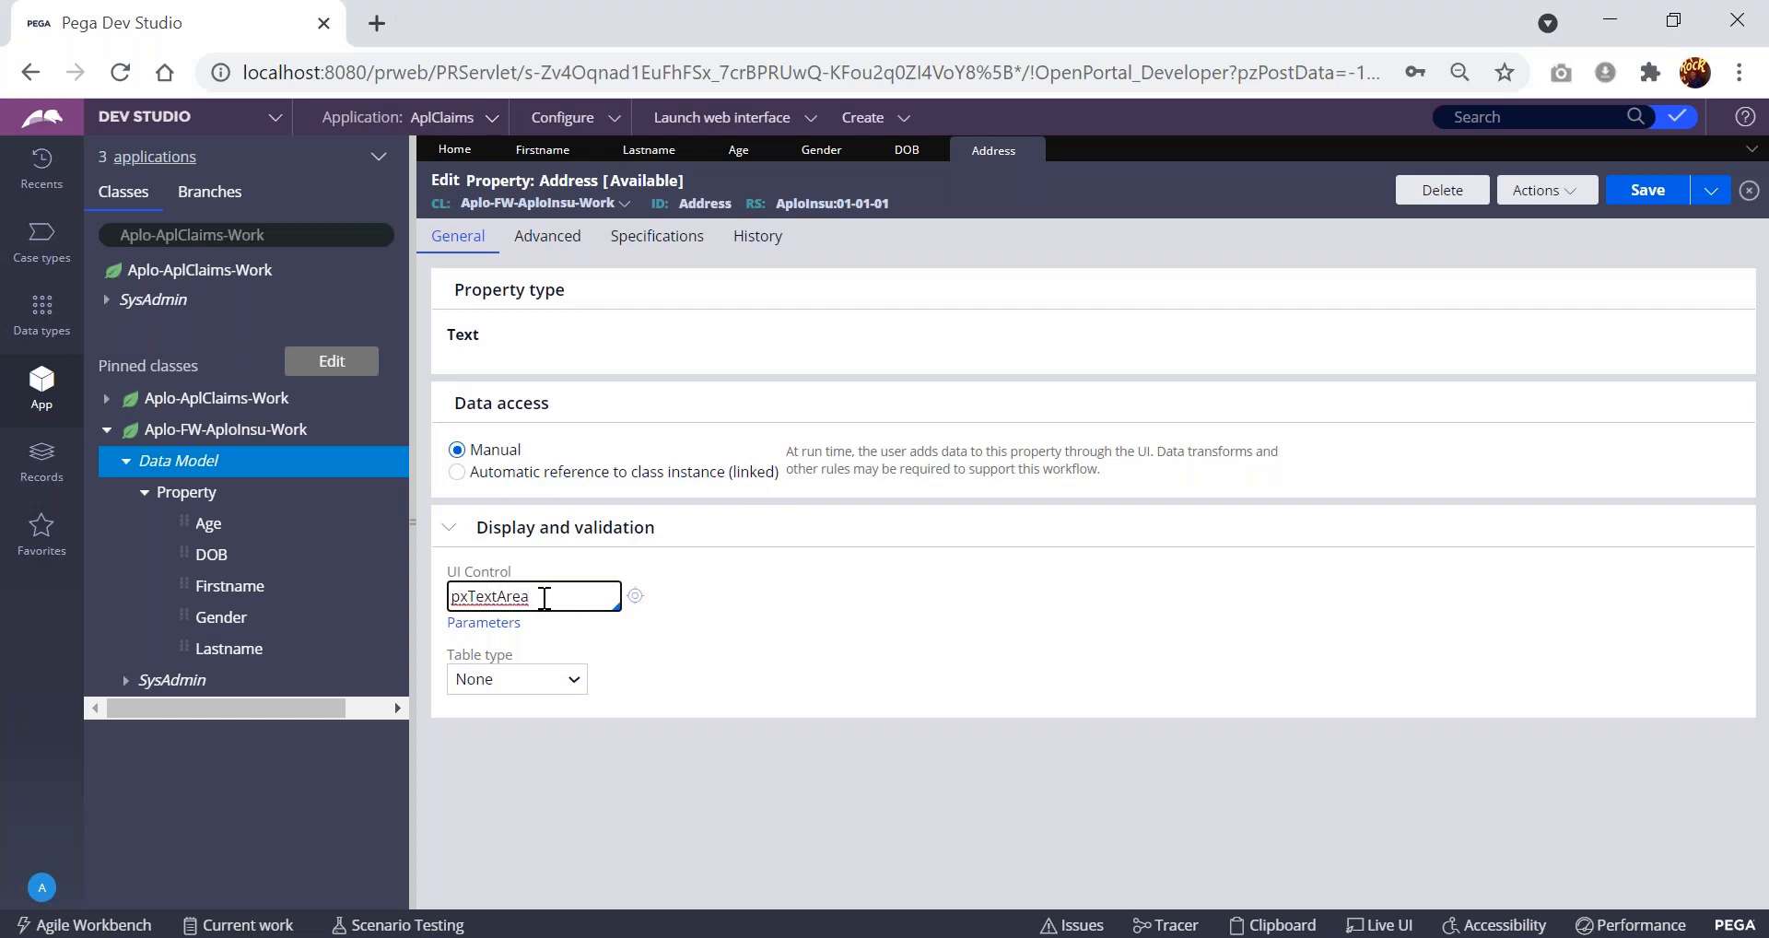
{"action": "double_click", "coordinate": [464, 335]}
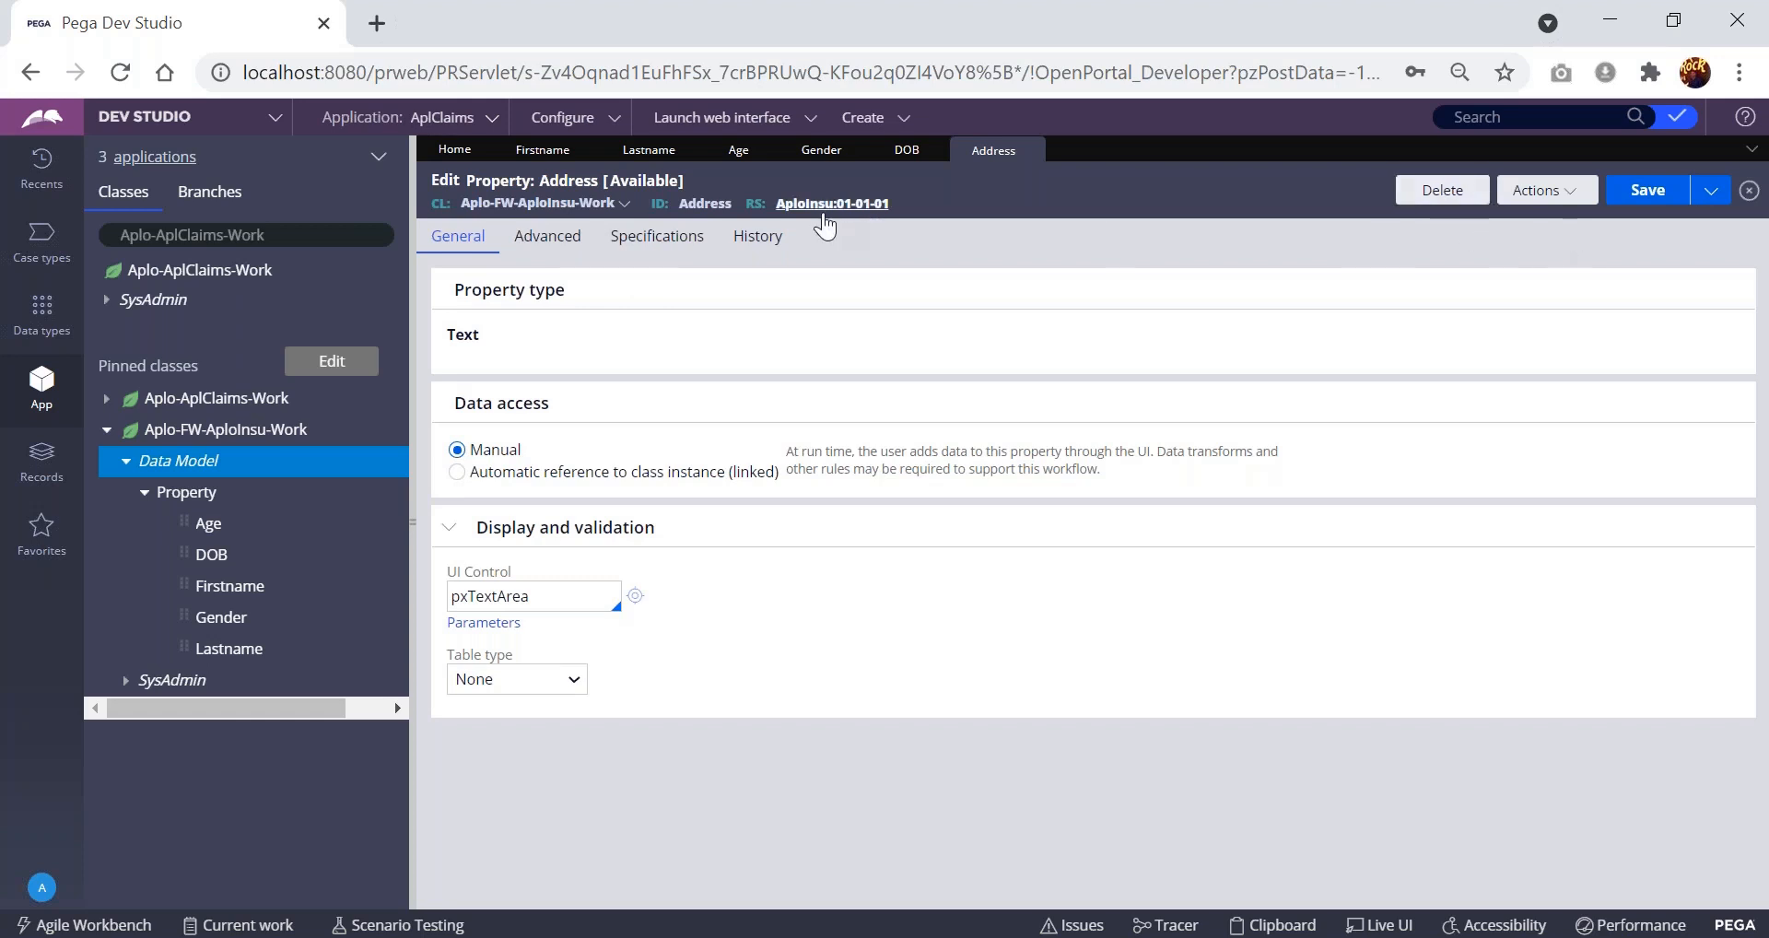
- Review the Gender property's type and how it relates to its UI control and table values
{"action": "left_click", "coordinate": [820, 152]}
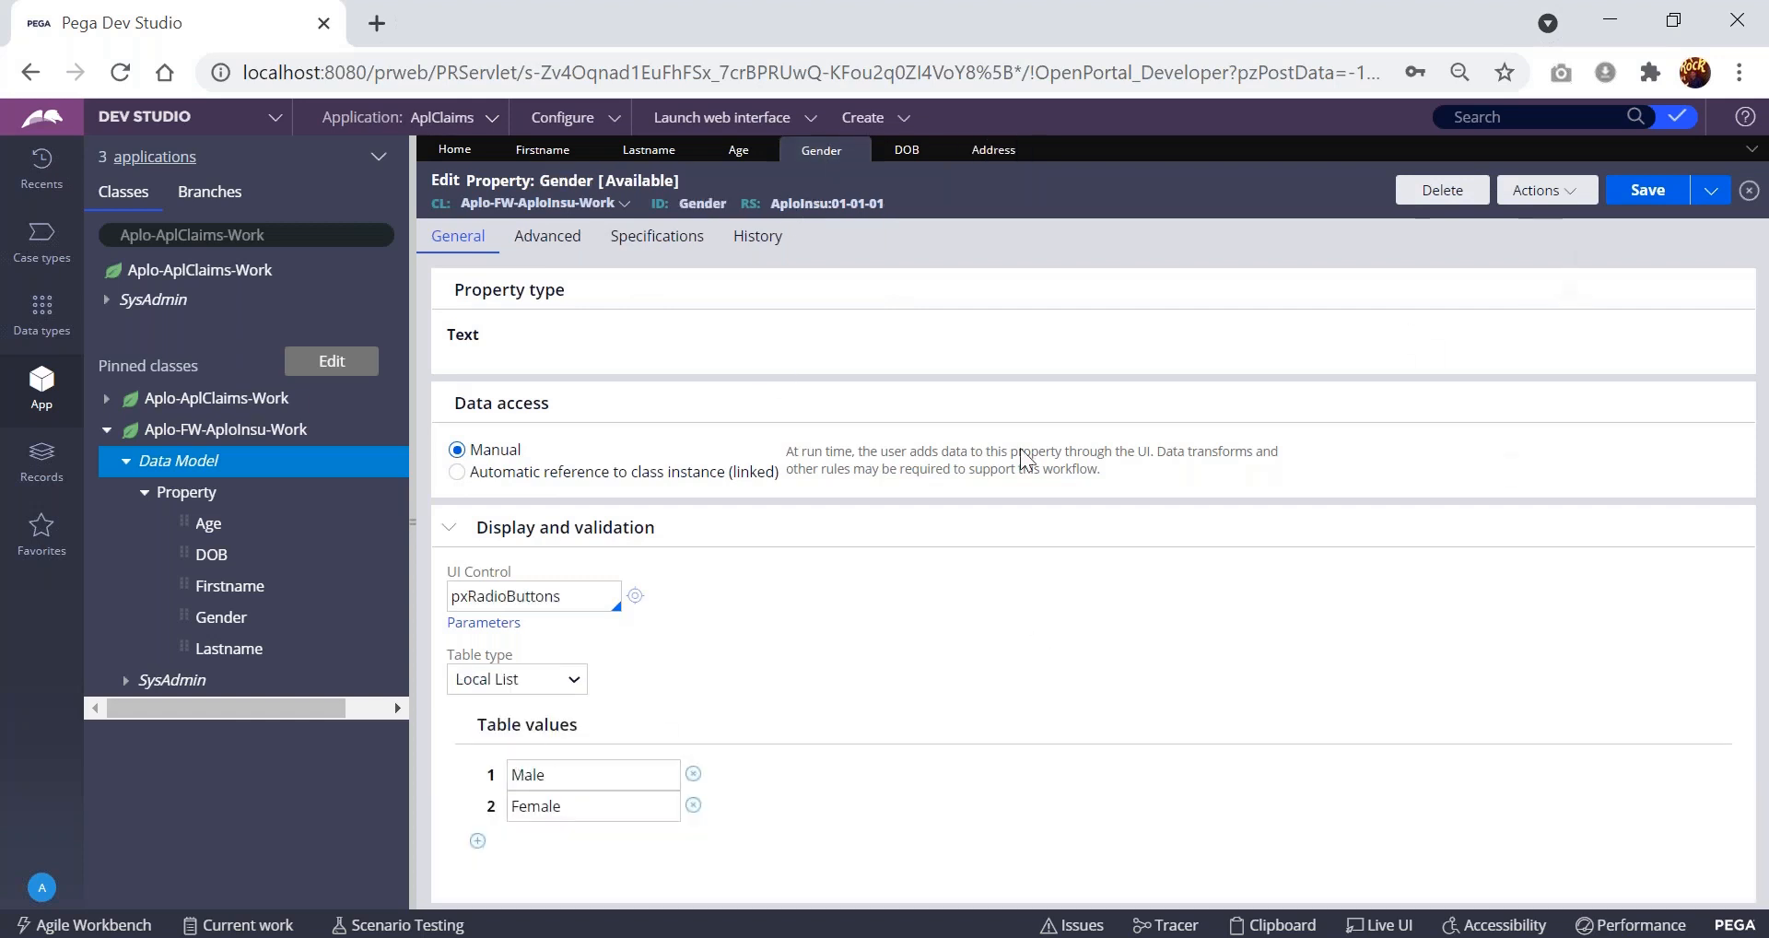
{"action": "left_click", "coordinate": [580, 603]}
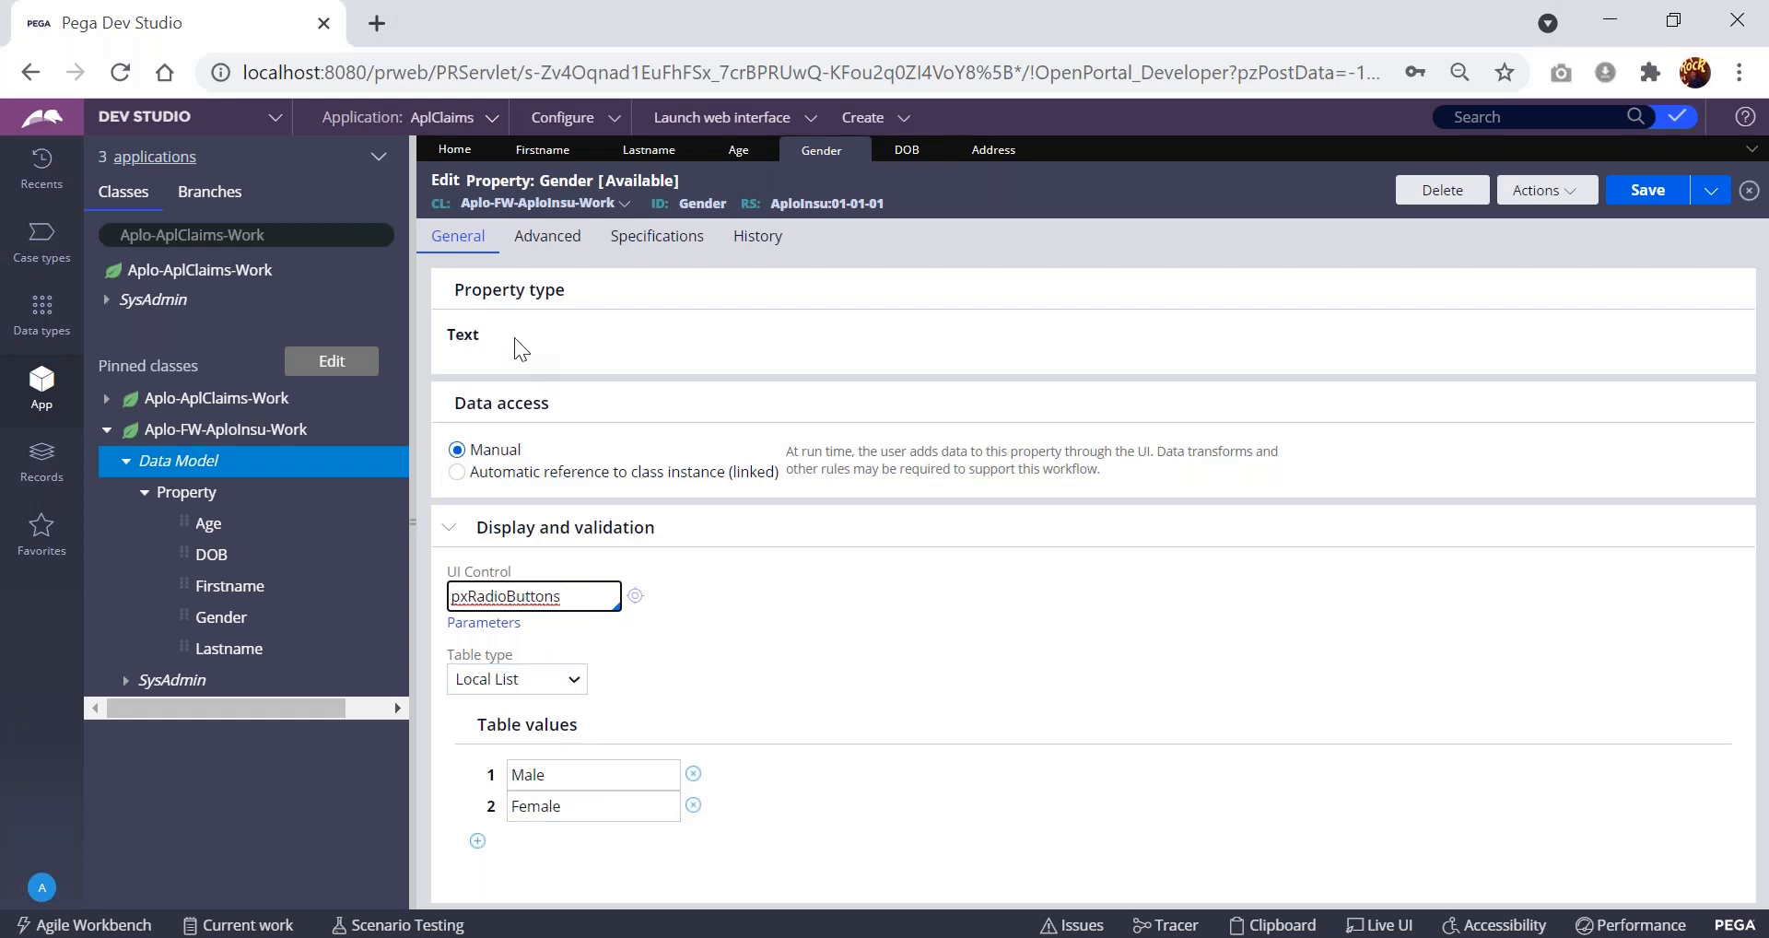
{"action": "double_click", "coordinate": [459, 334]}
{"action": "left_click", "coordinate": [530, 324]}
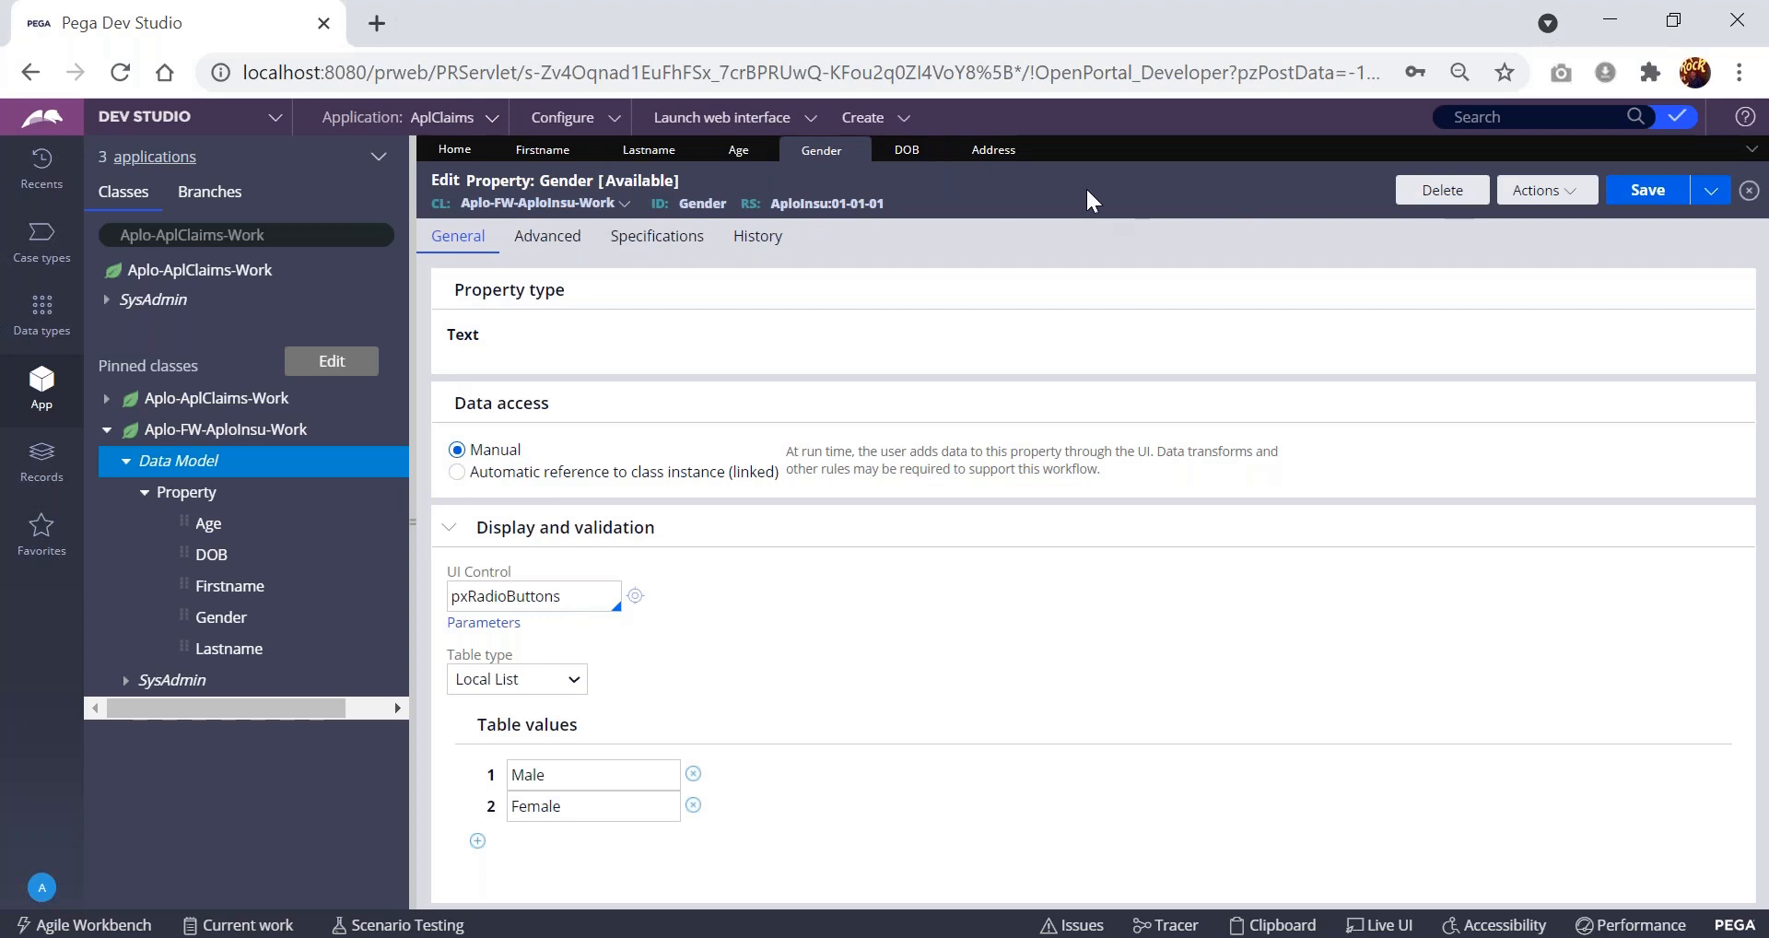
{"action": "double_click", "coordinate": [466, 336]}
{"action": "left_click", "coordinate": [510, 328]}
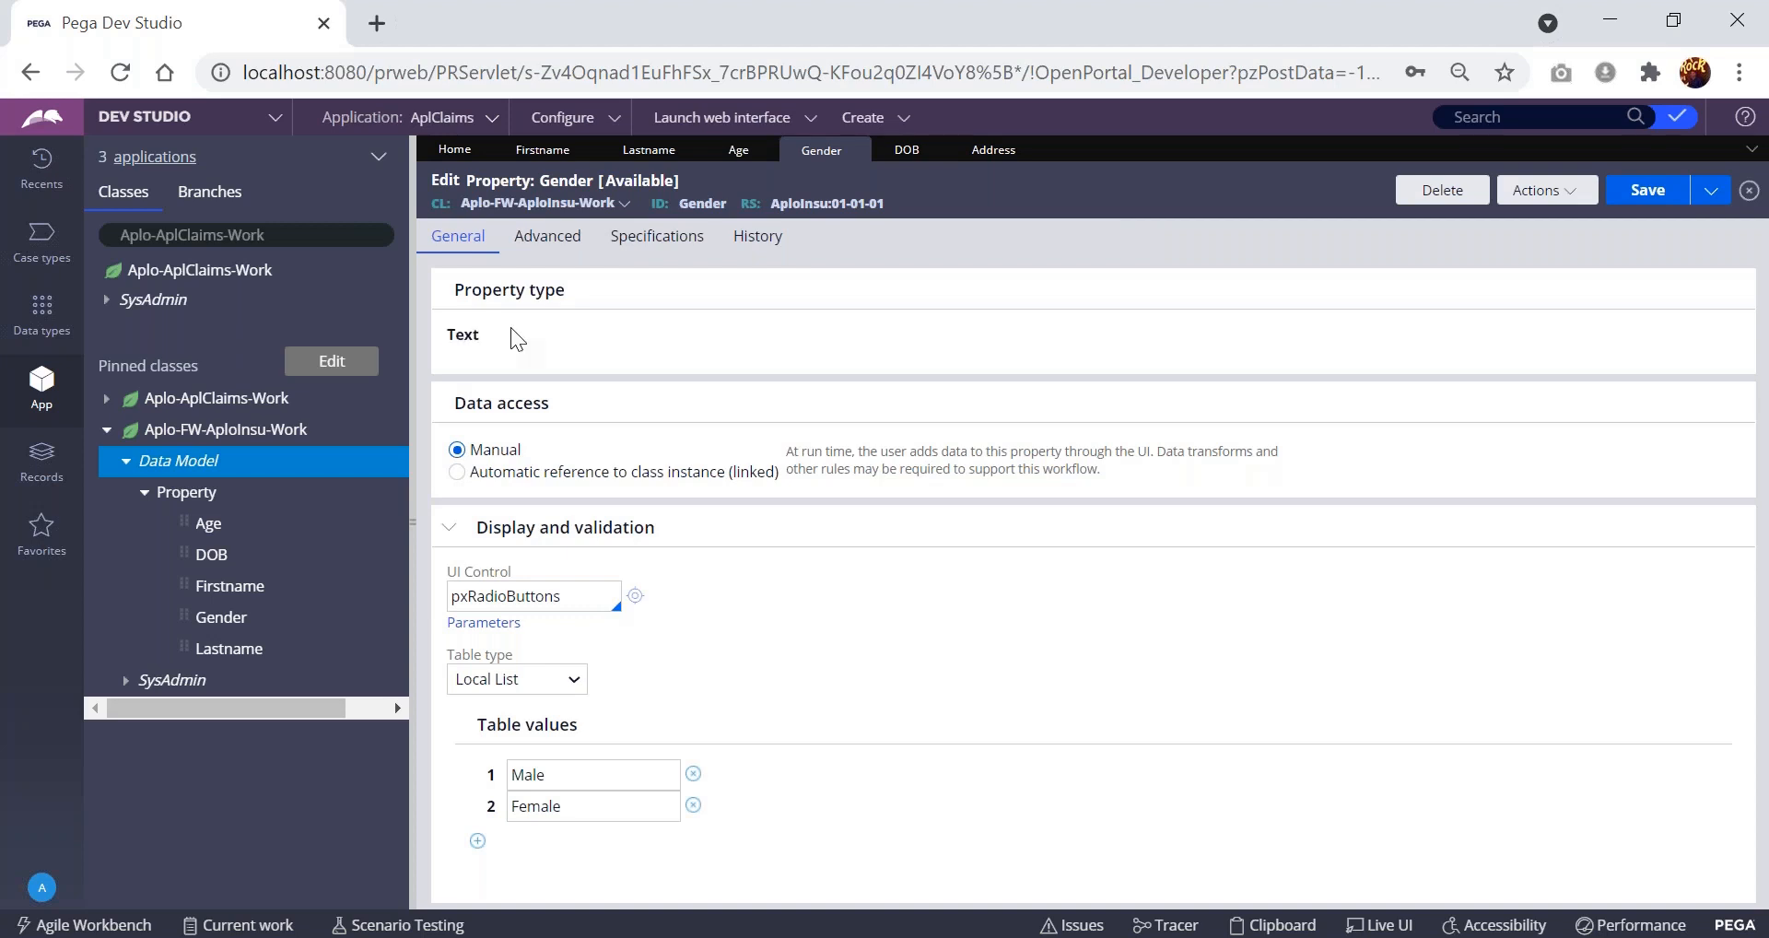
{"action": "left_click", "coordinate": [1644, 197]}
{"action": "left_click_drag", "start_coordinate": [580, 596], "coordinate": [455, 599]}
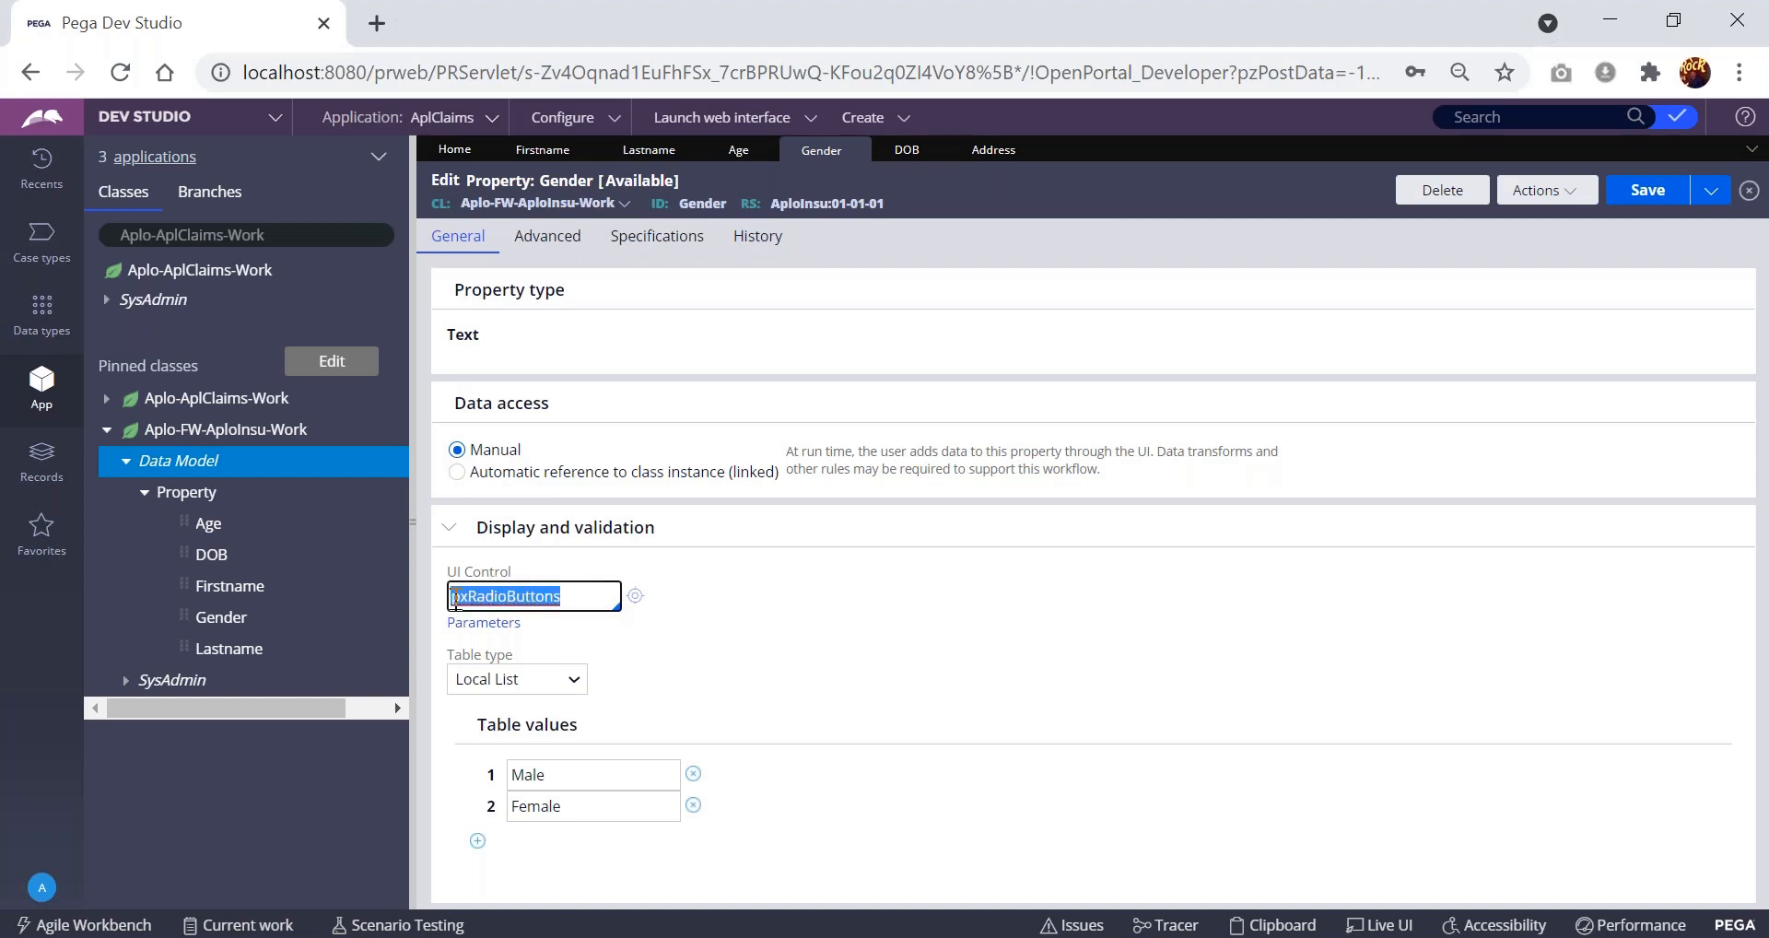
{"action": "left_click", "coordinate": [564, 597]}
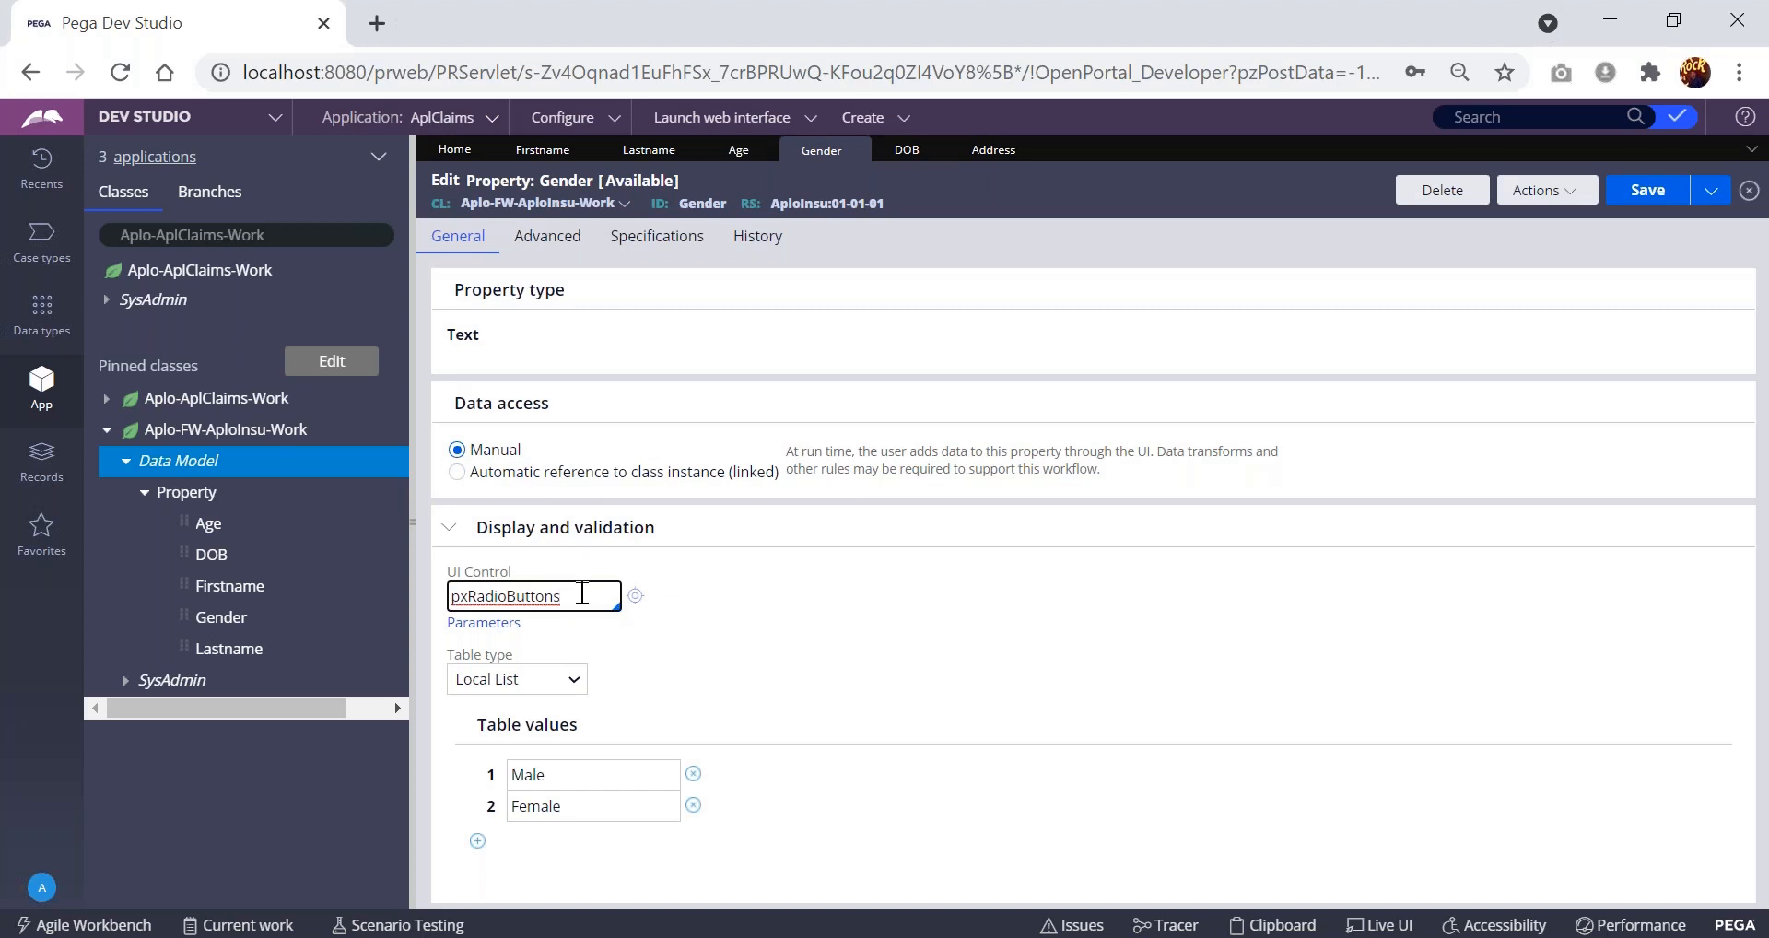
{"action": "double_click", "coordinate": [464, 334]}
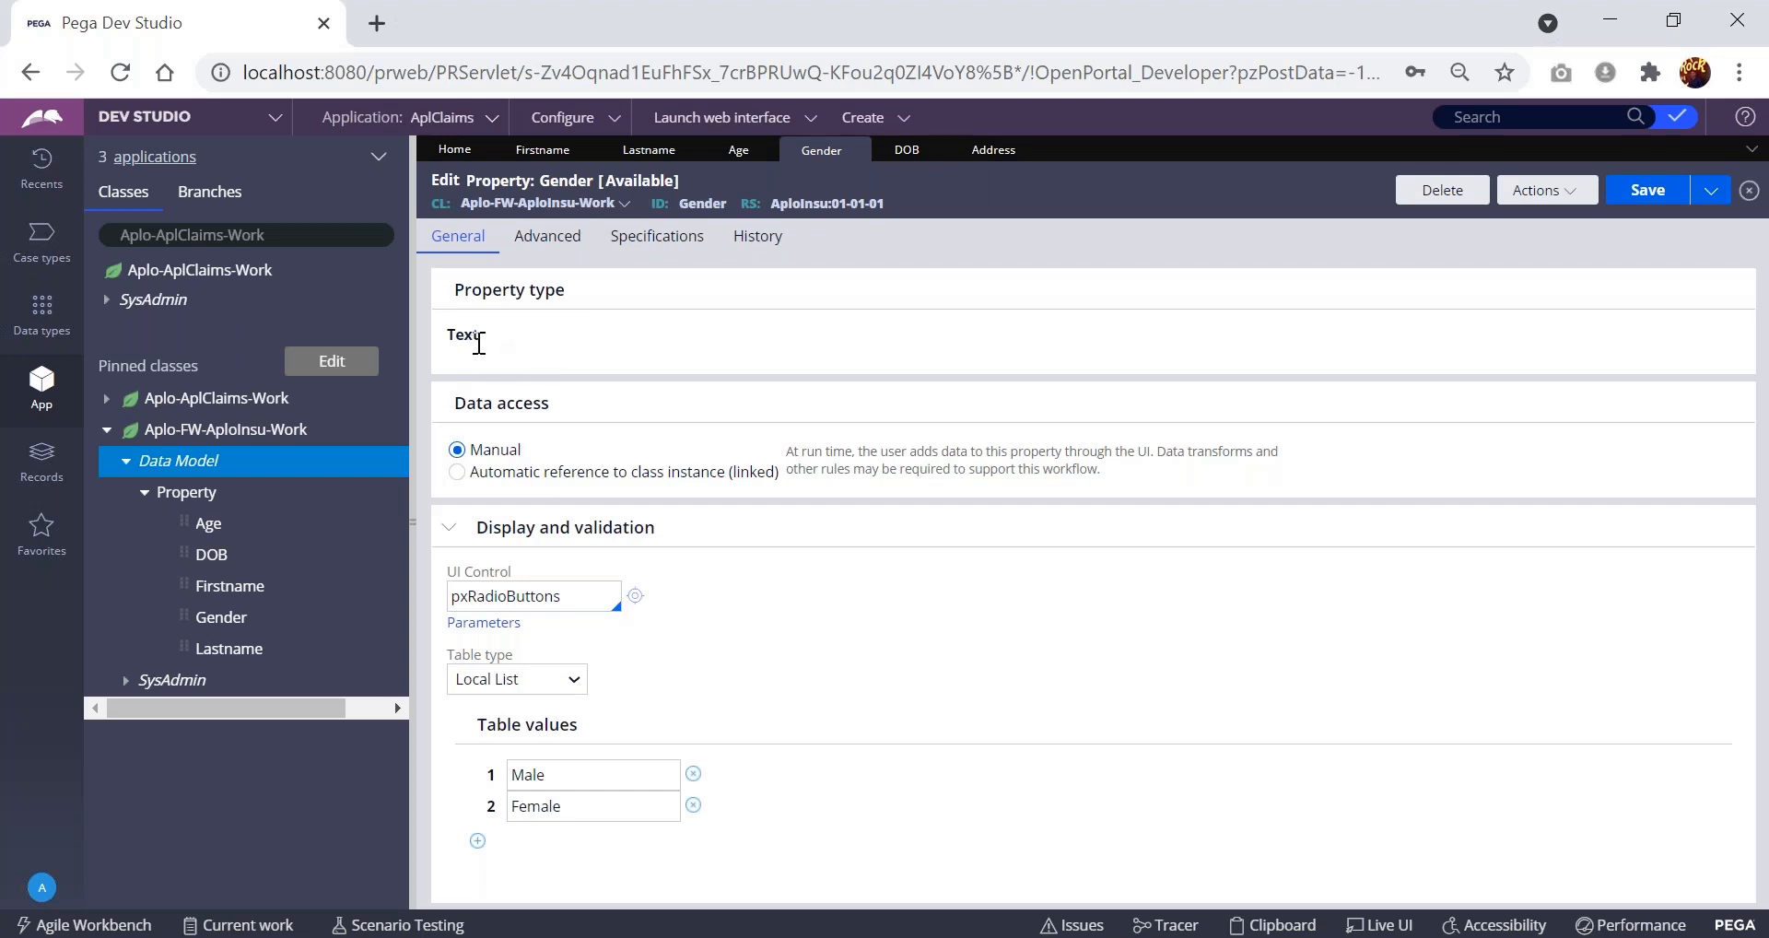
- Check the Age property's type and UI control, and return to the Address property
{"action": "left_click", "coordinate": [737, 150]}
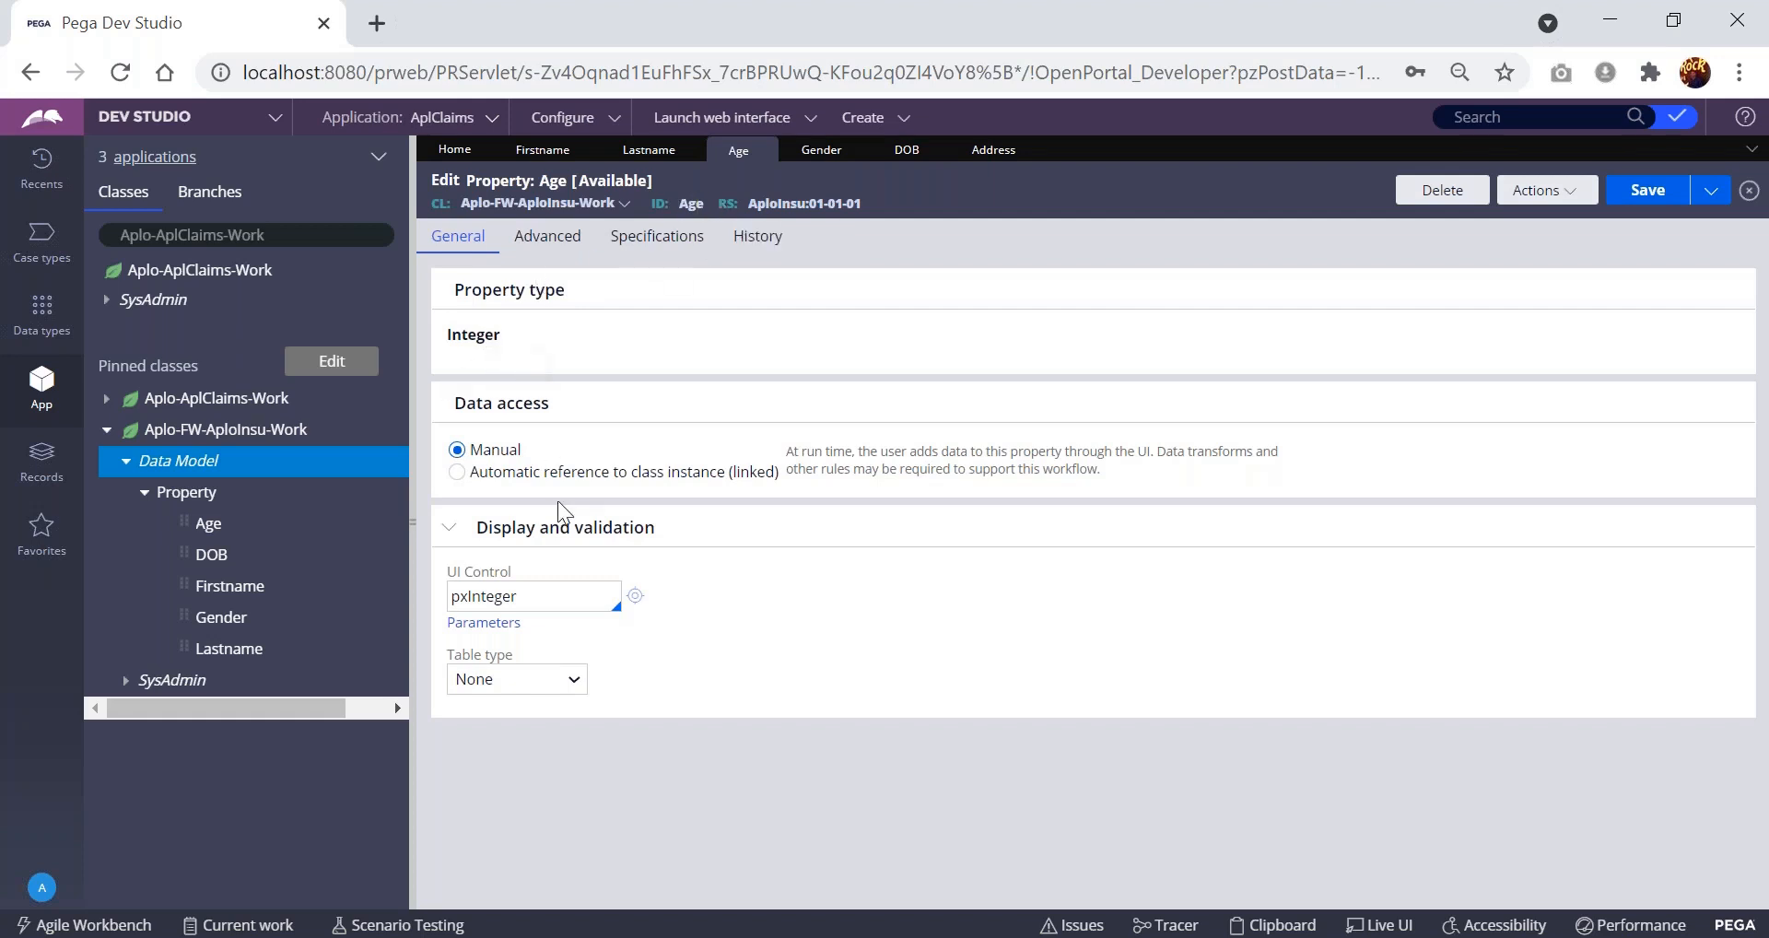
{"action": "left_click_drag", "start_coordinate": [450, 335], "coordinate": [492, 334]}
{"action": "left_click", "coordinate": [524, 334]}
{"action": "left_click", "coordinate": [993, 149]}
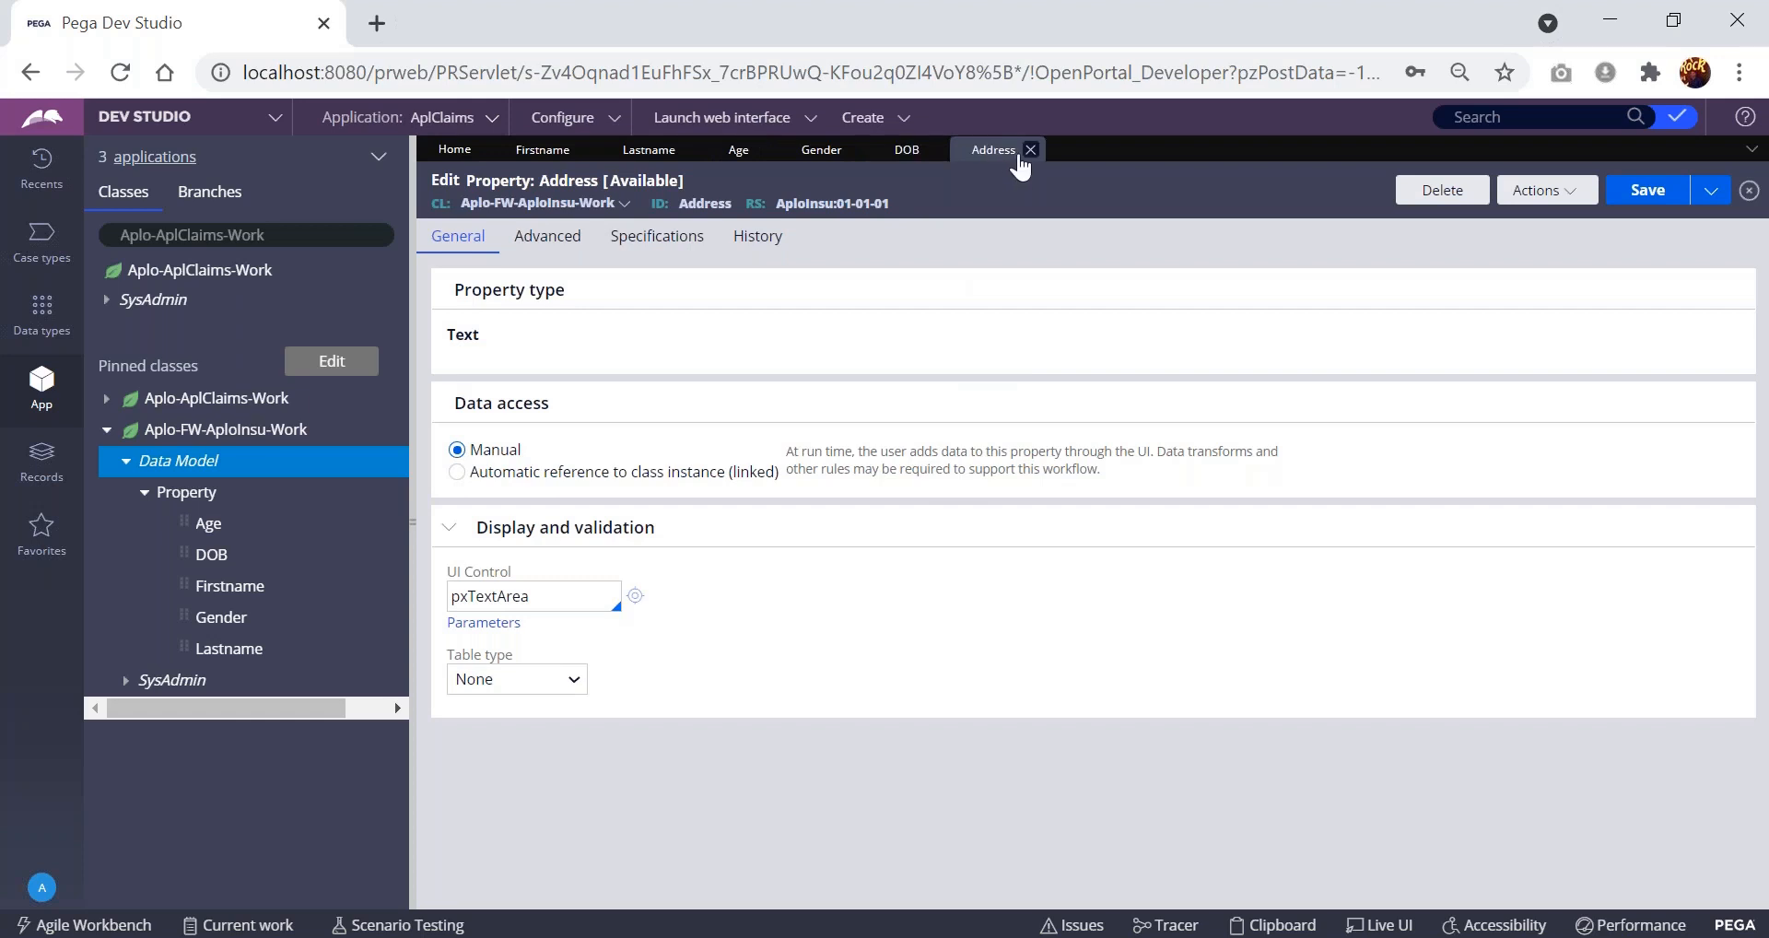
{"action": "key", "text": "alt+Tab"}
{"action": "left_click", "coordinate": [1553, 210]}
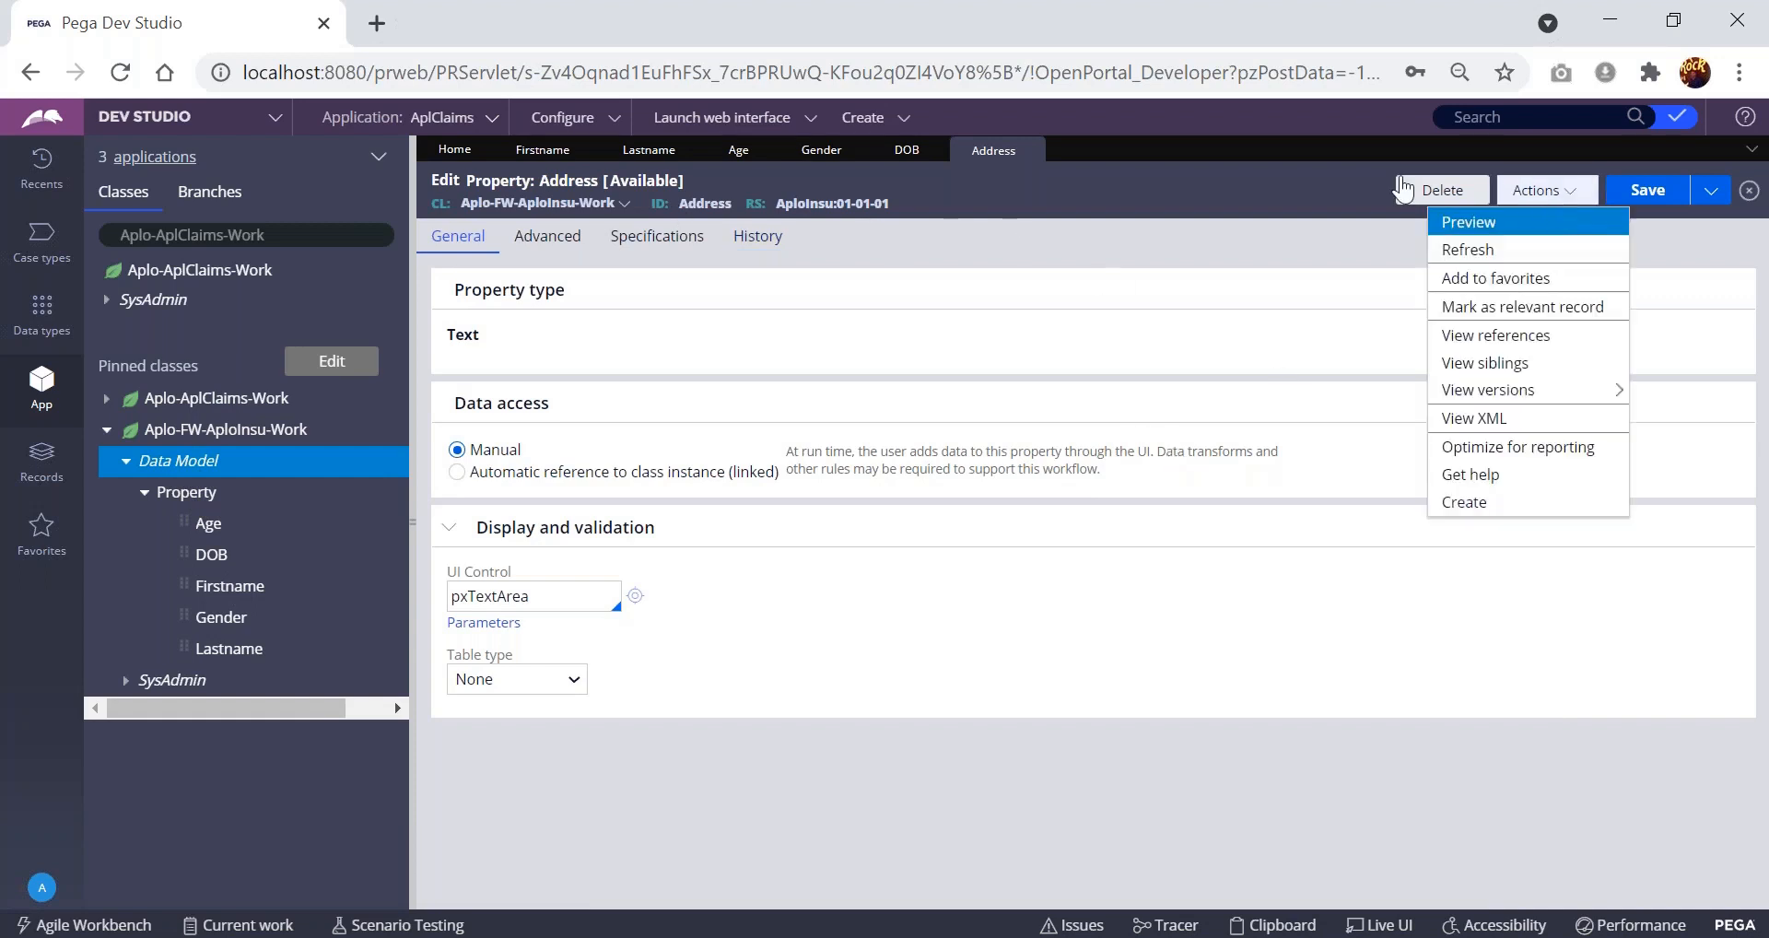
{"action": "left_click", "coordinate": [862, 119]}
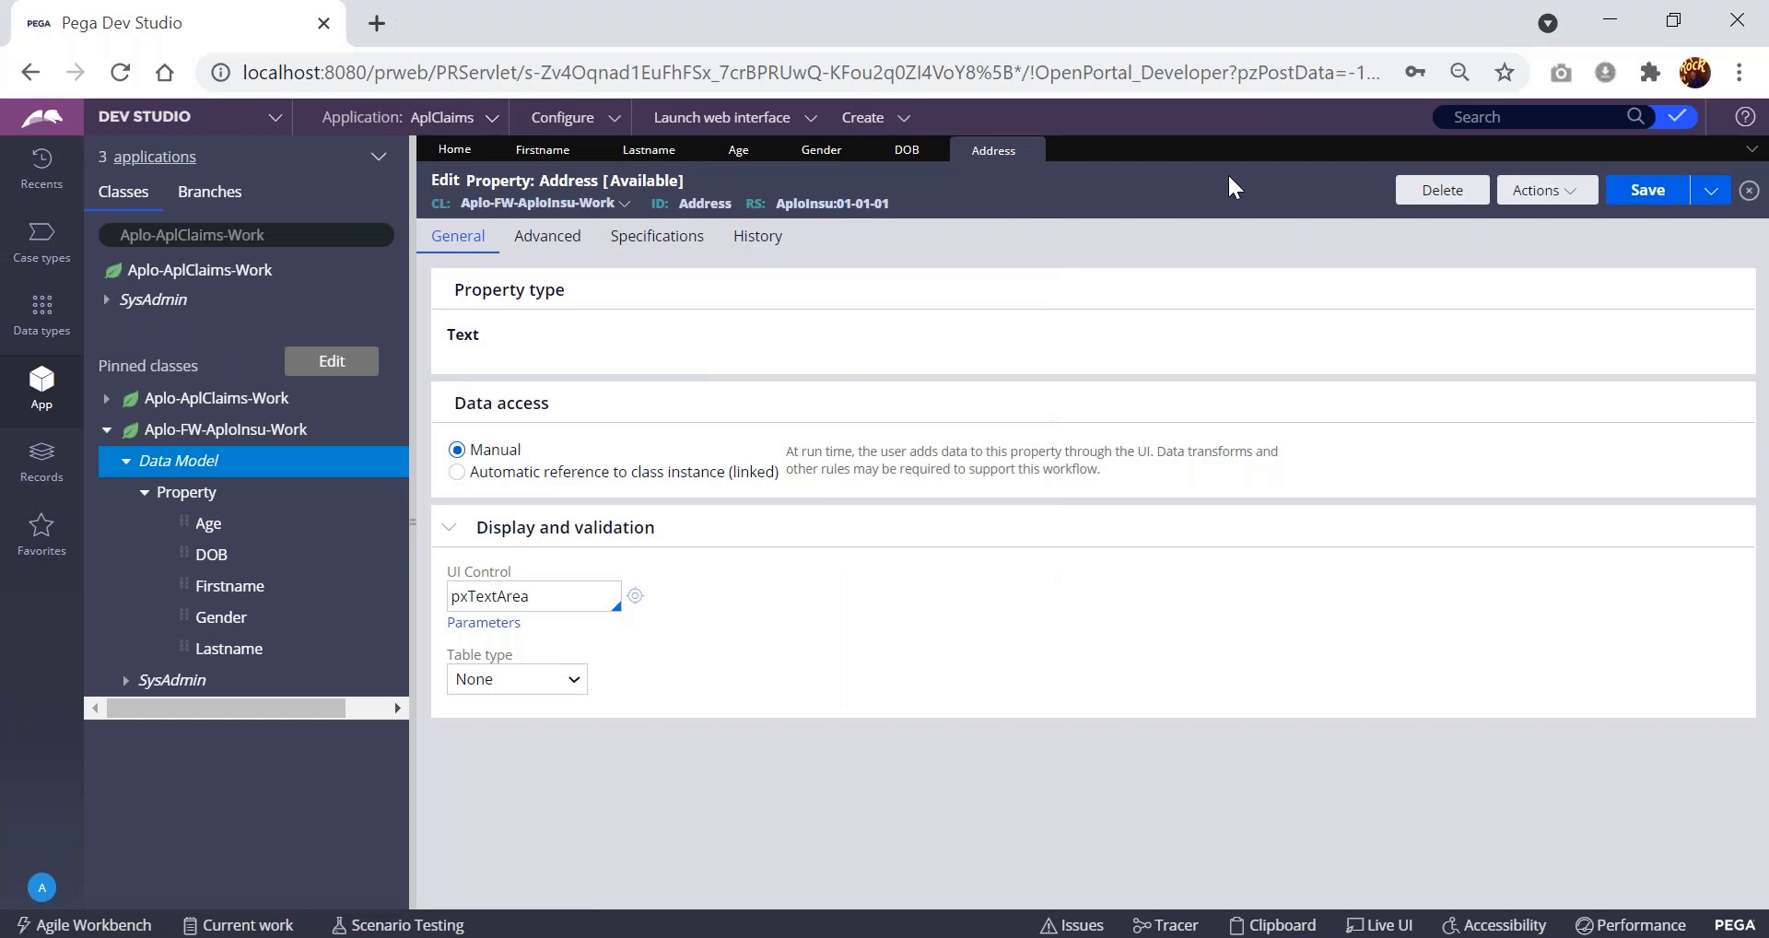
- Open the Aplo-FW-AploInsu-Work class in the data designer and expand its data model in the class tree
{"action": "left_click", "coordinate": [107, 430]}
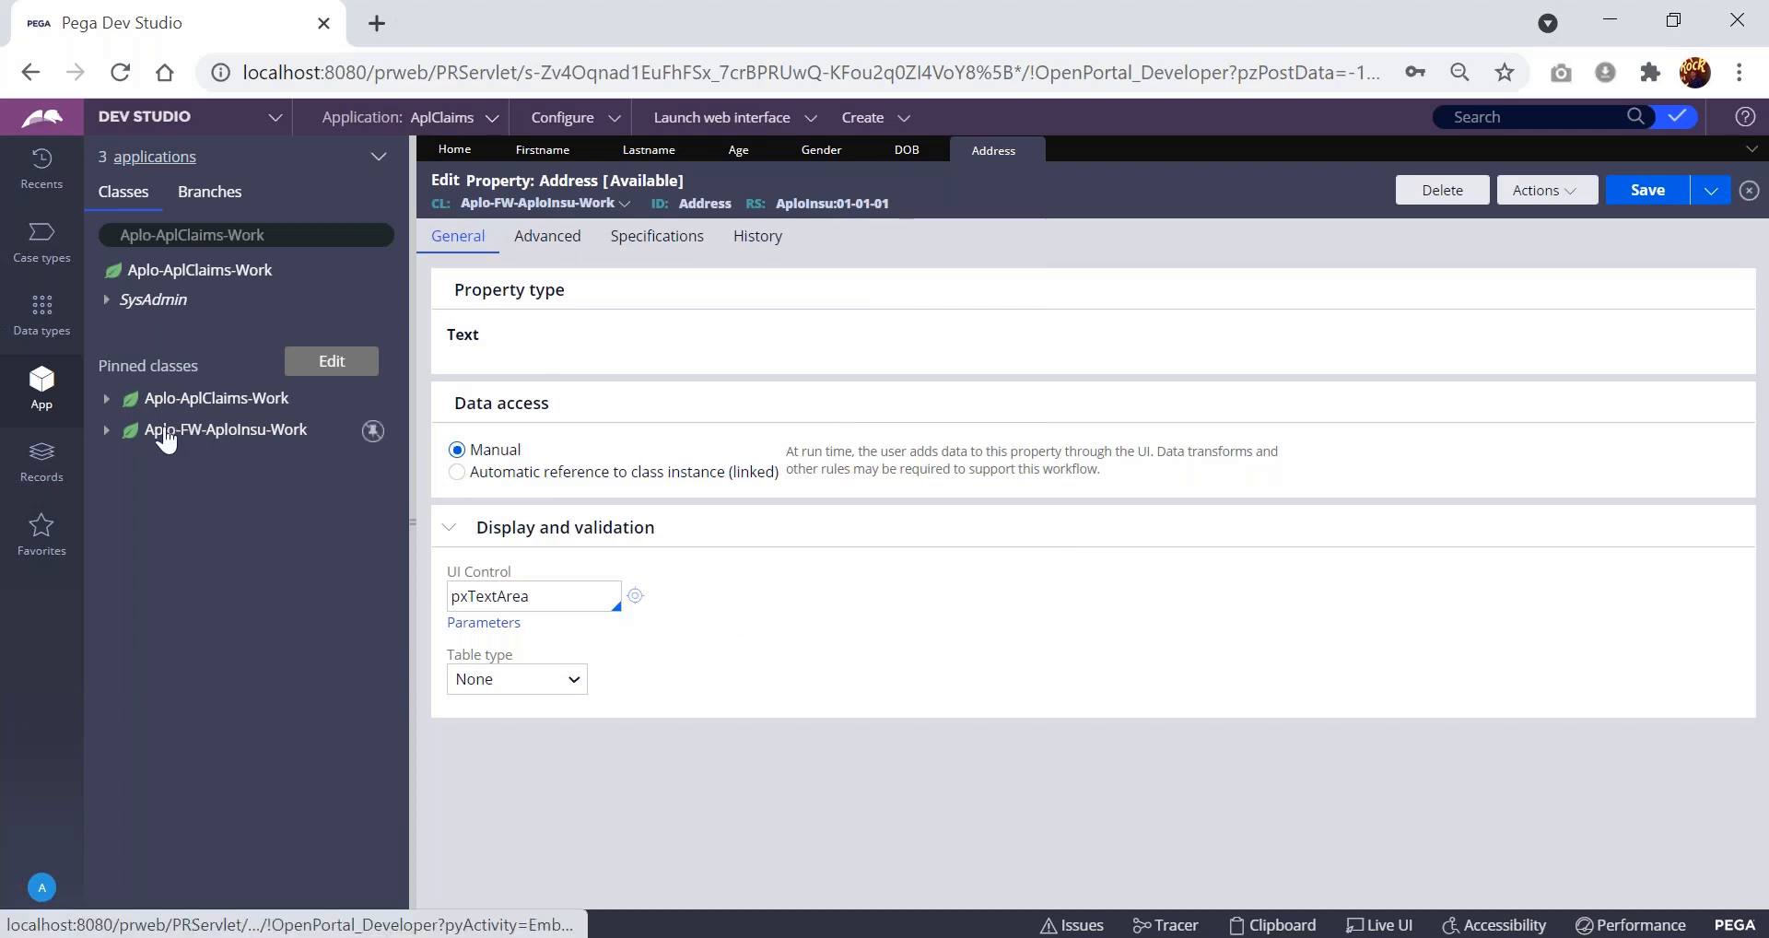
{"action": "left_click", "coordinate": [230, 441]}
{"action": "right_click", "coordinate": [230, 442]}
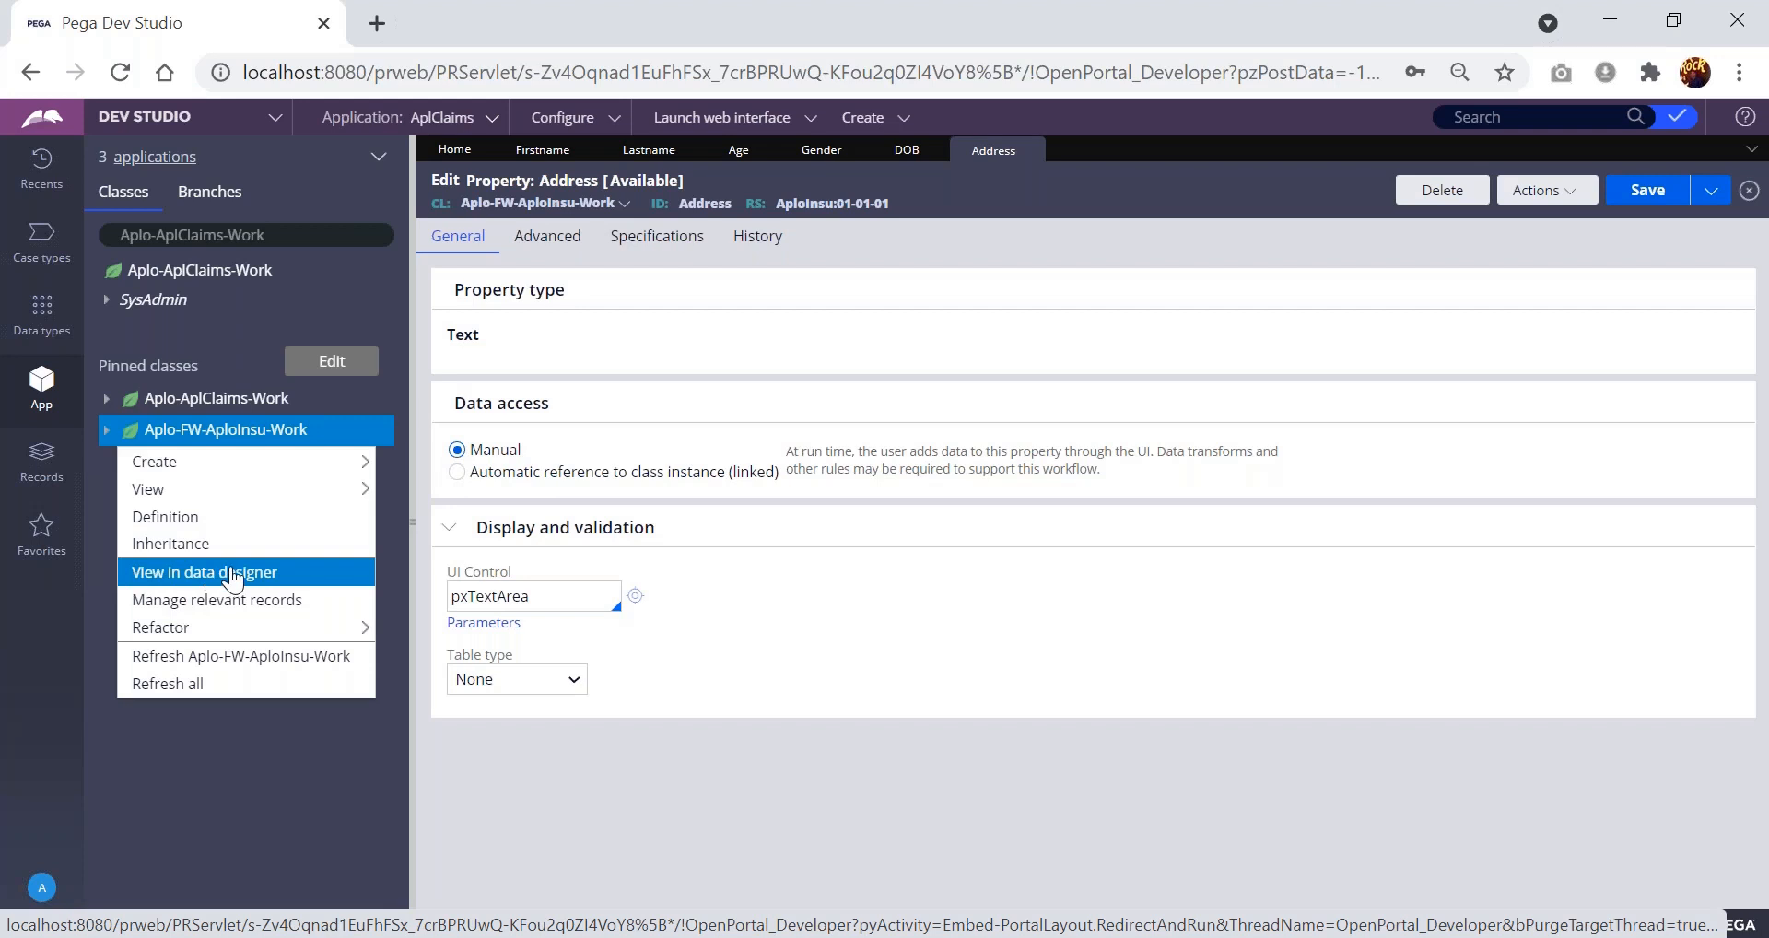
{"action": "left_click", "coordinate": [171, 576]}
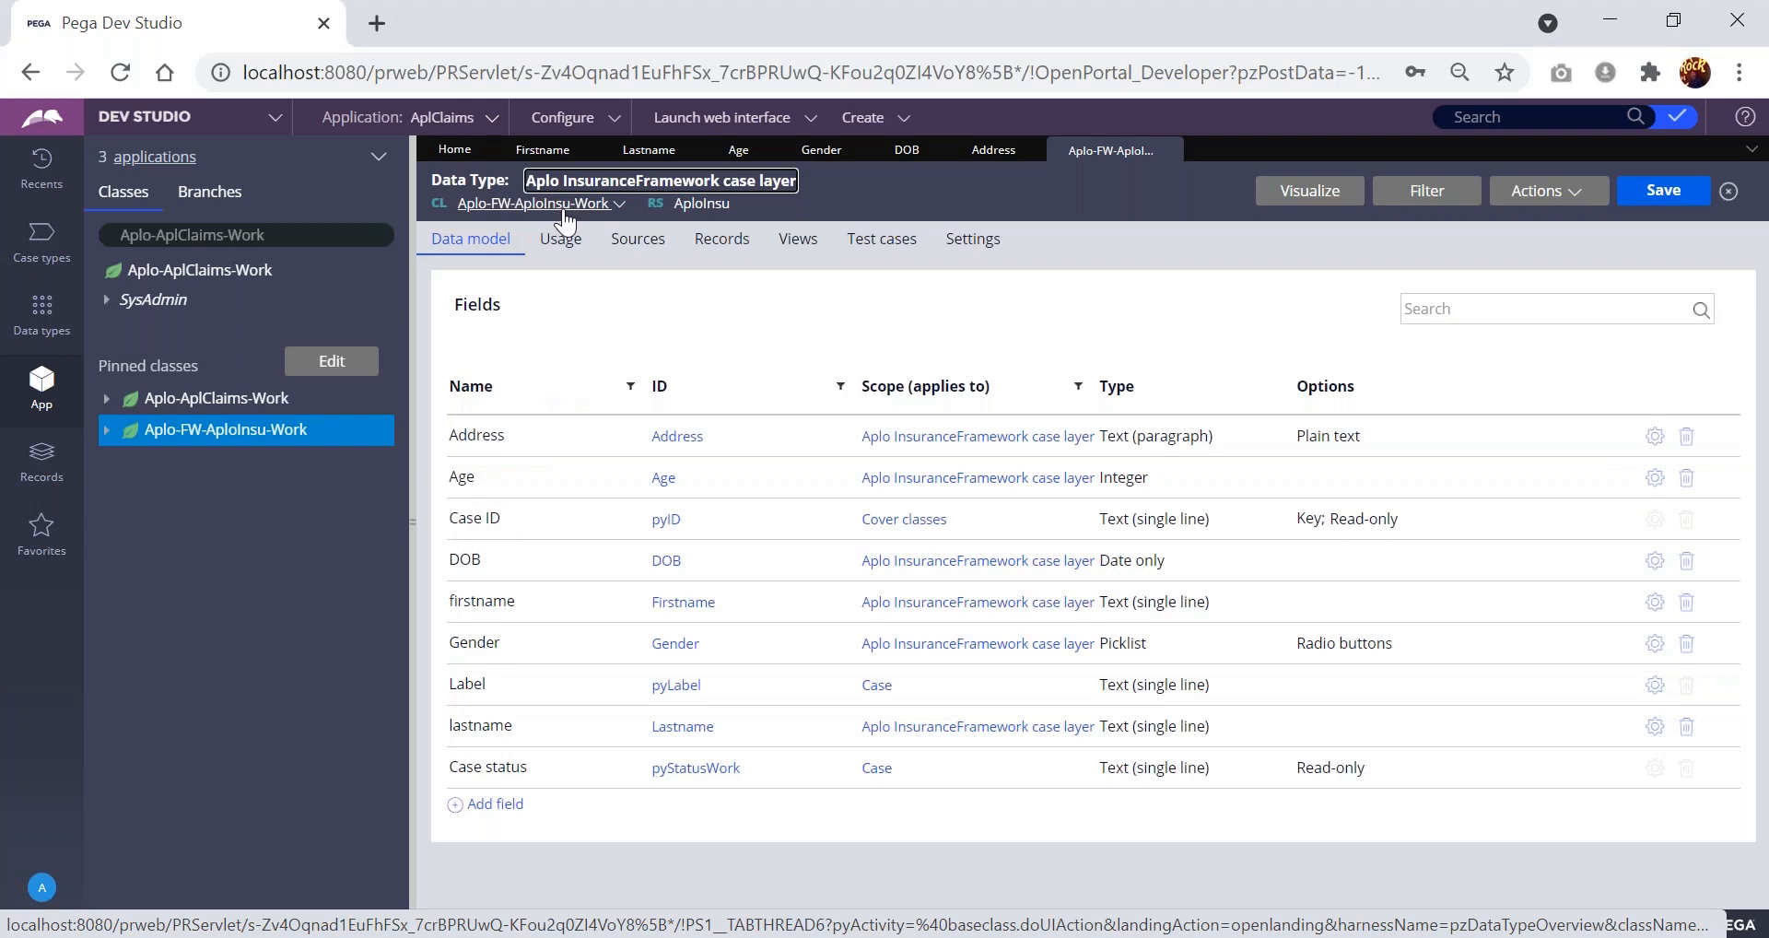
{"action": "left_click", "coordinate": [107, 429]}
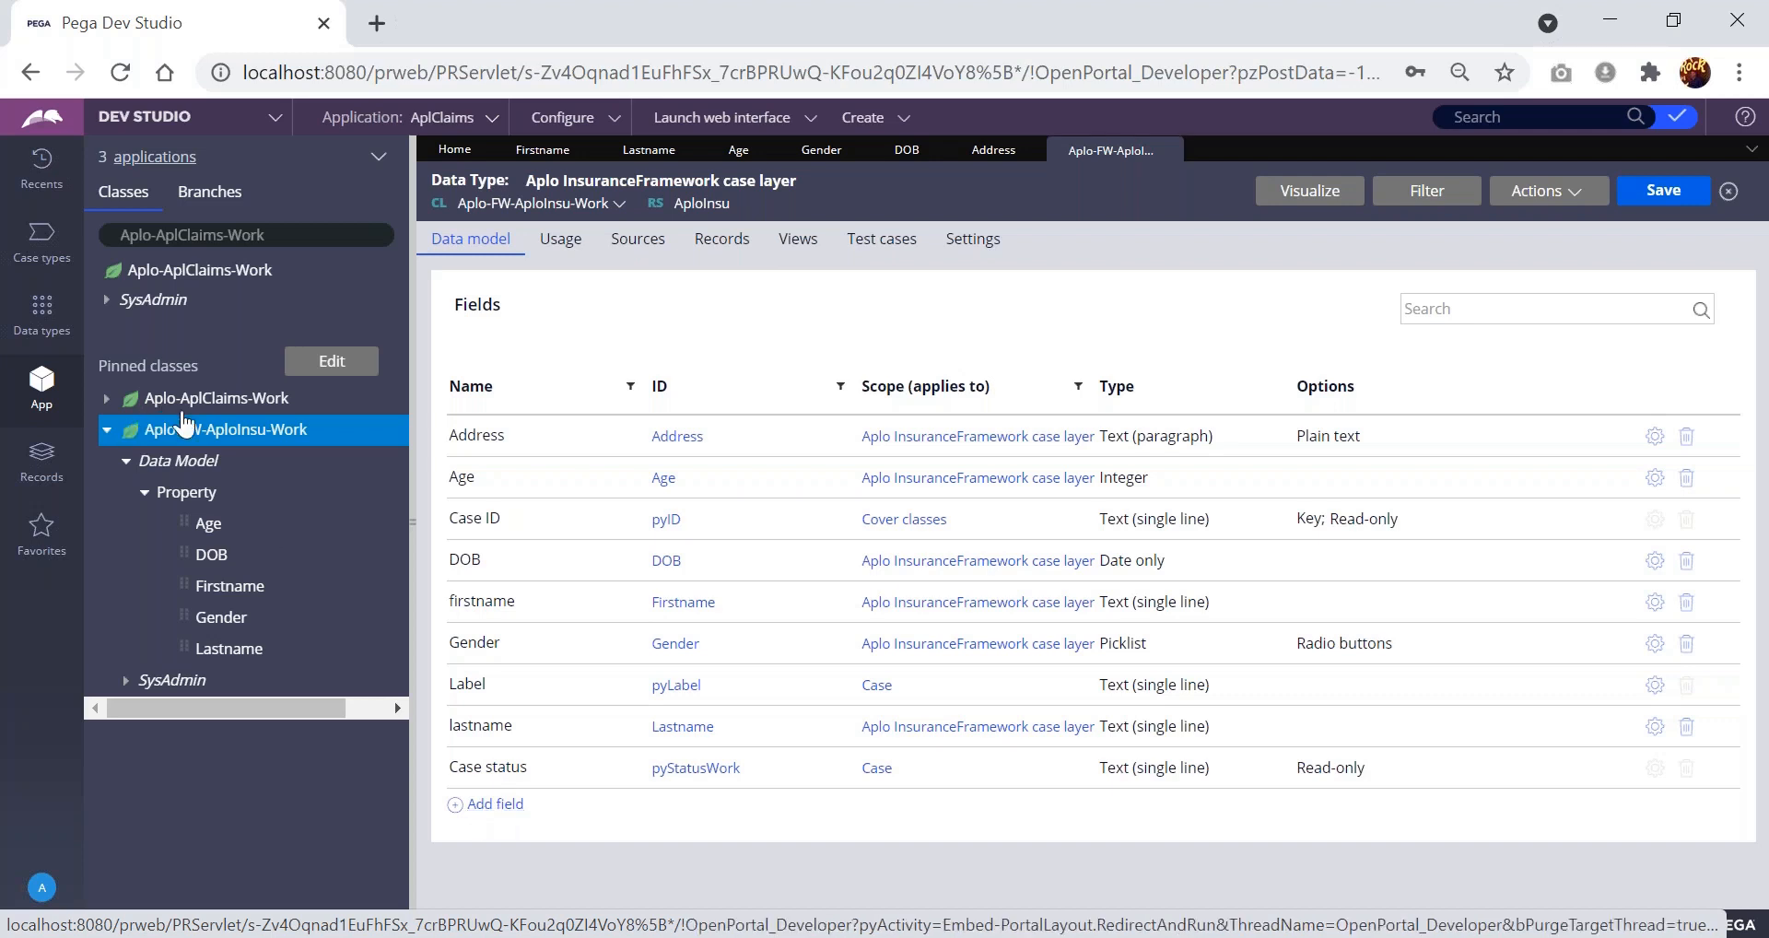
- Add a field named Mobile with the type Phone to the class's data model
{"action": "left_click", "coordinate": [495, 806]}
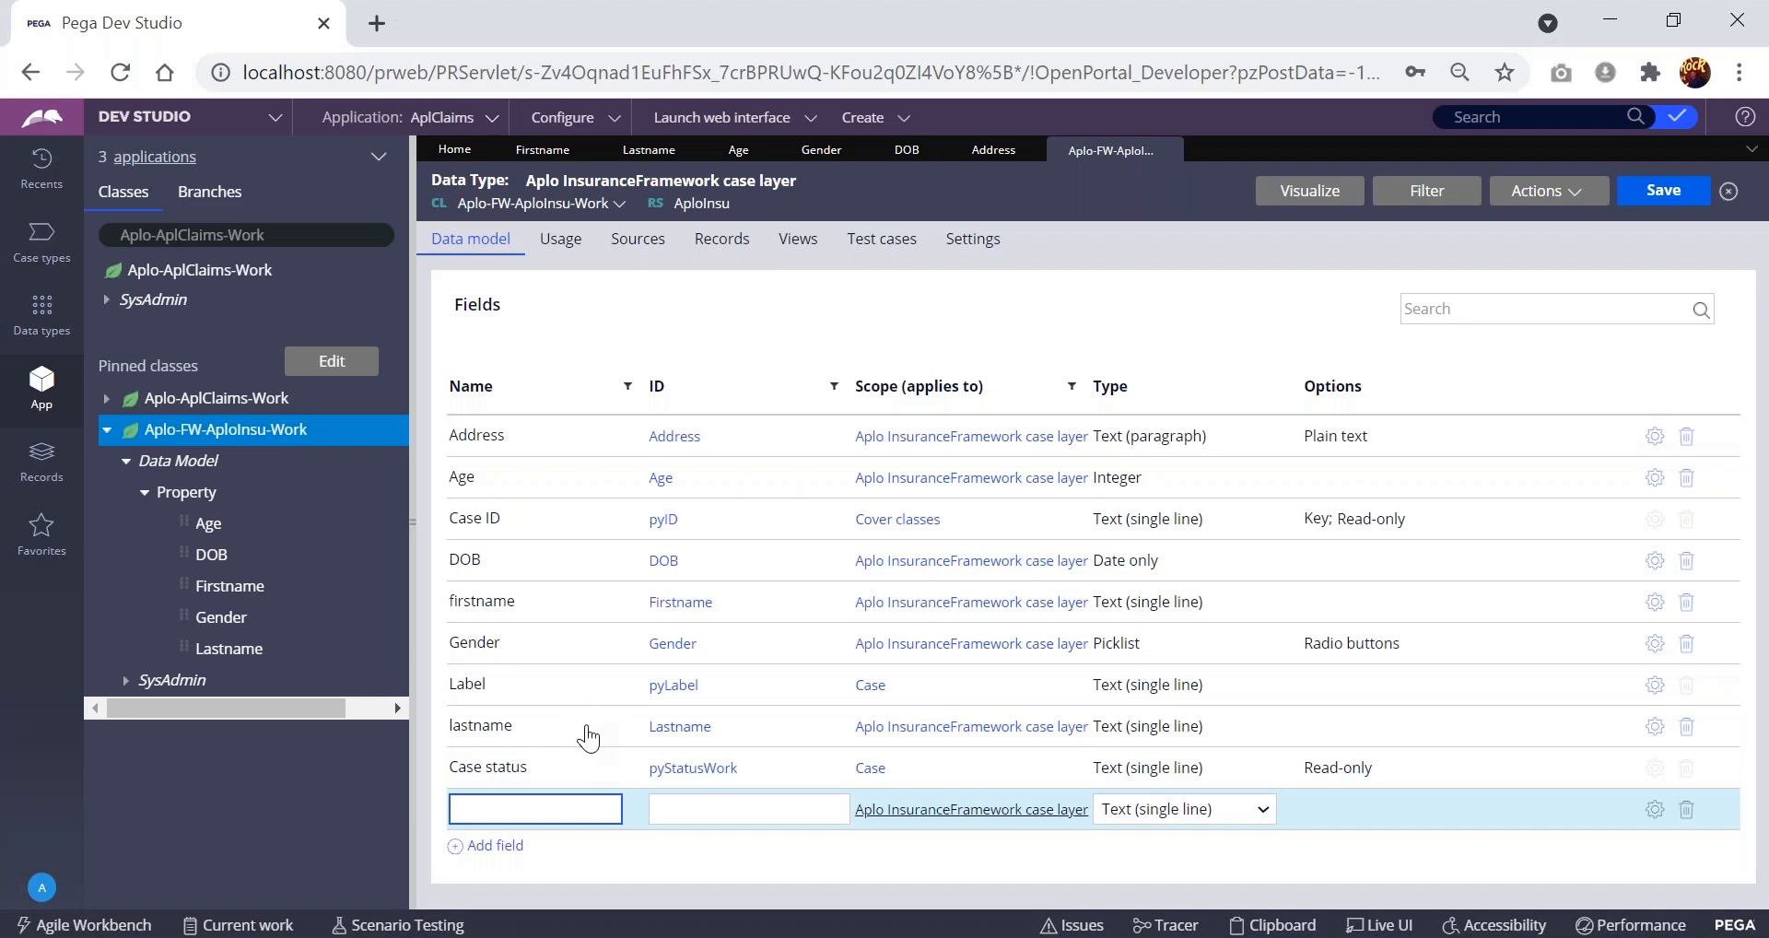
{"action": "type", "text": "Mobile"}
{"action": "key", "text": "Tab"}
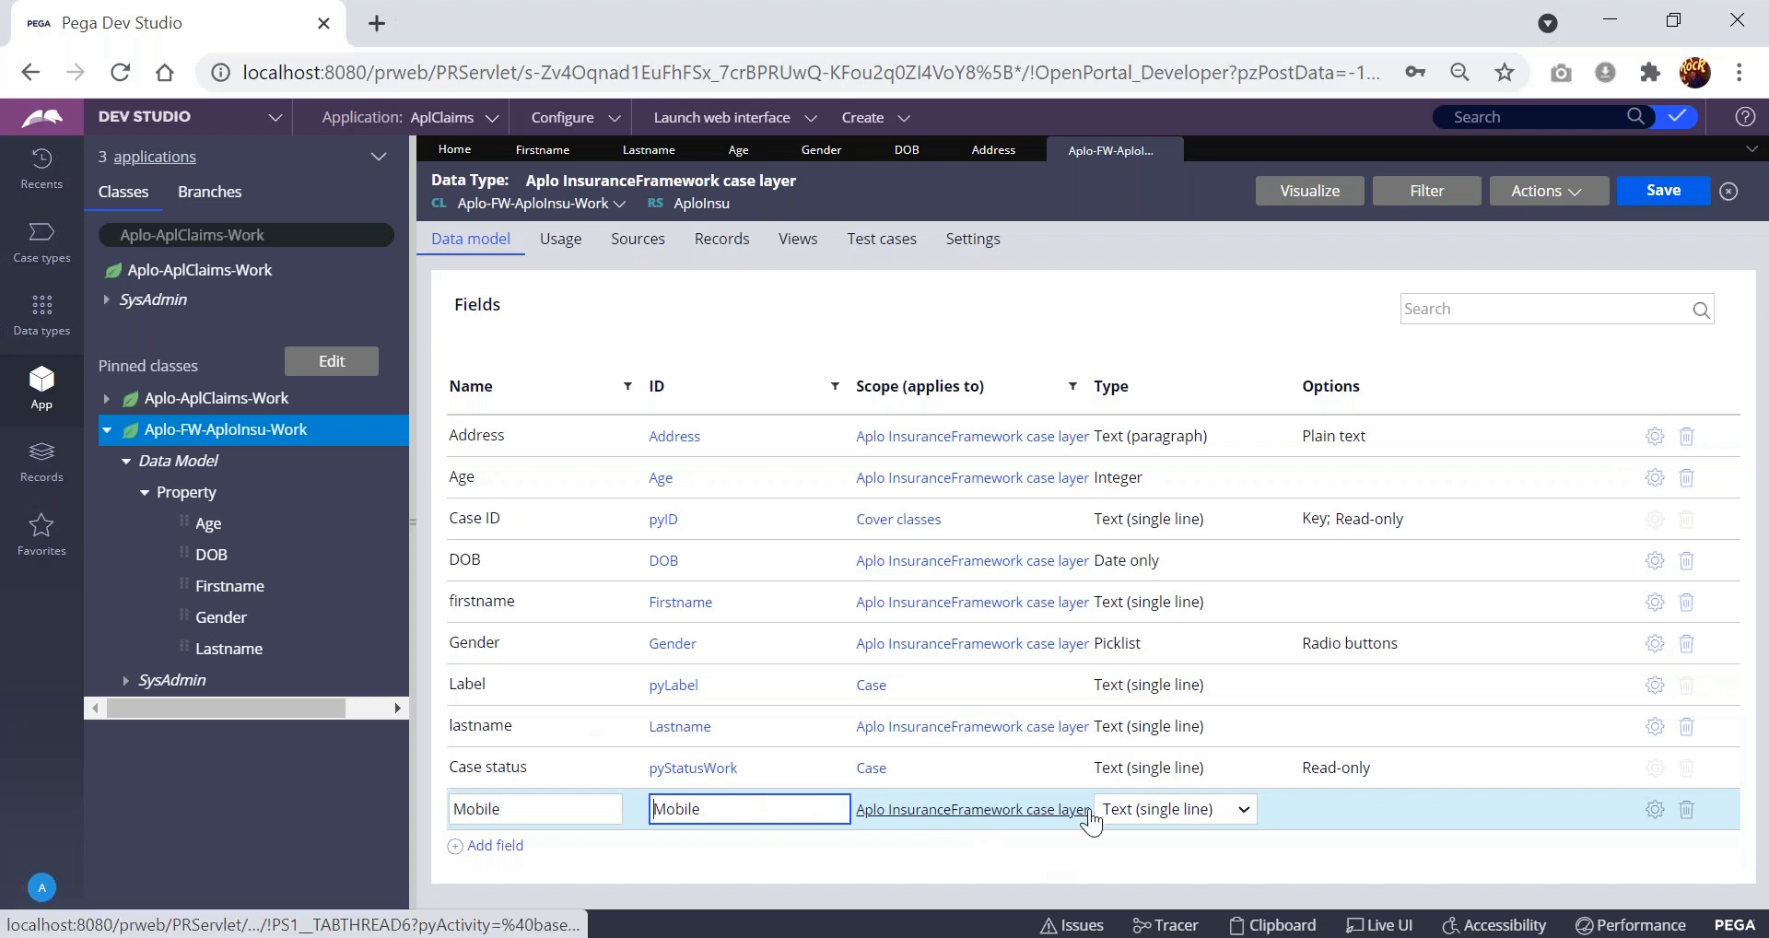
{"action": "left_click", "coordinate": [1179, 807]}
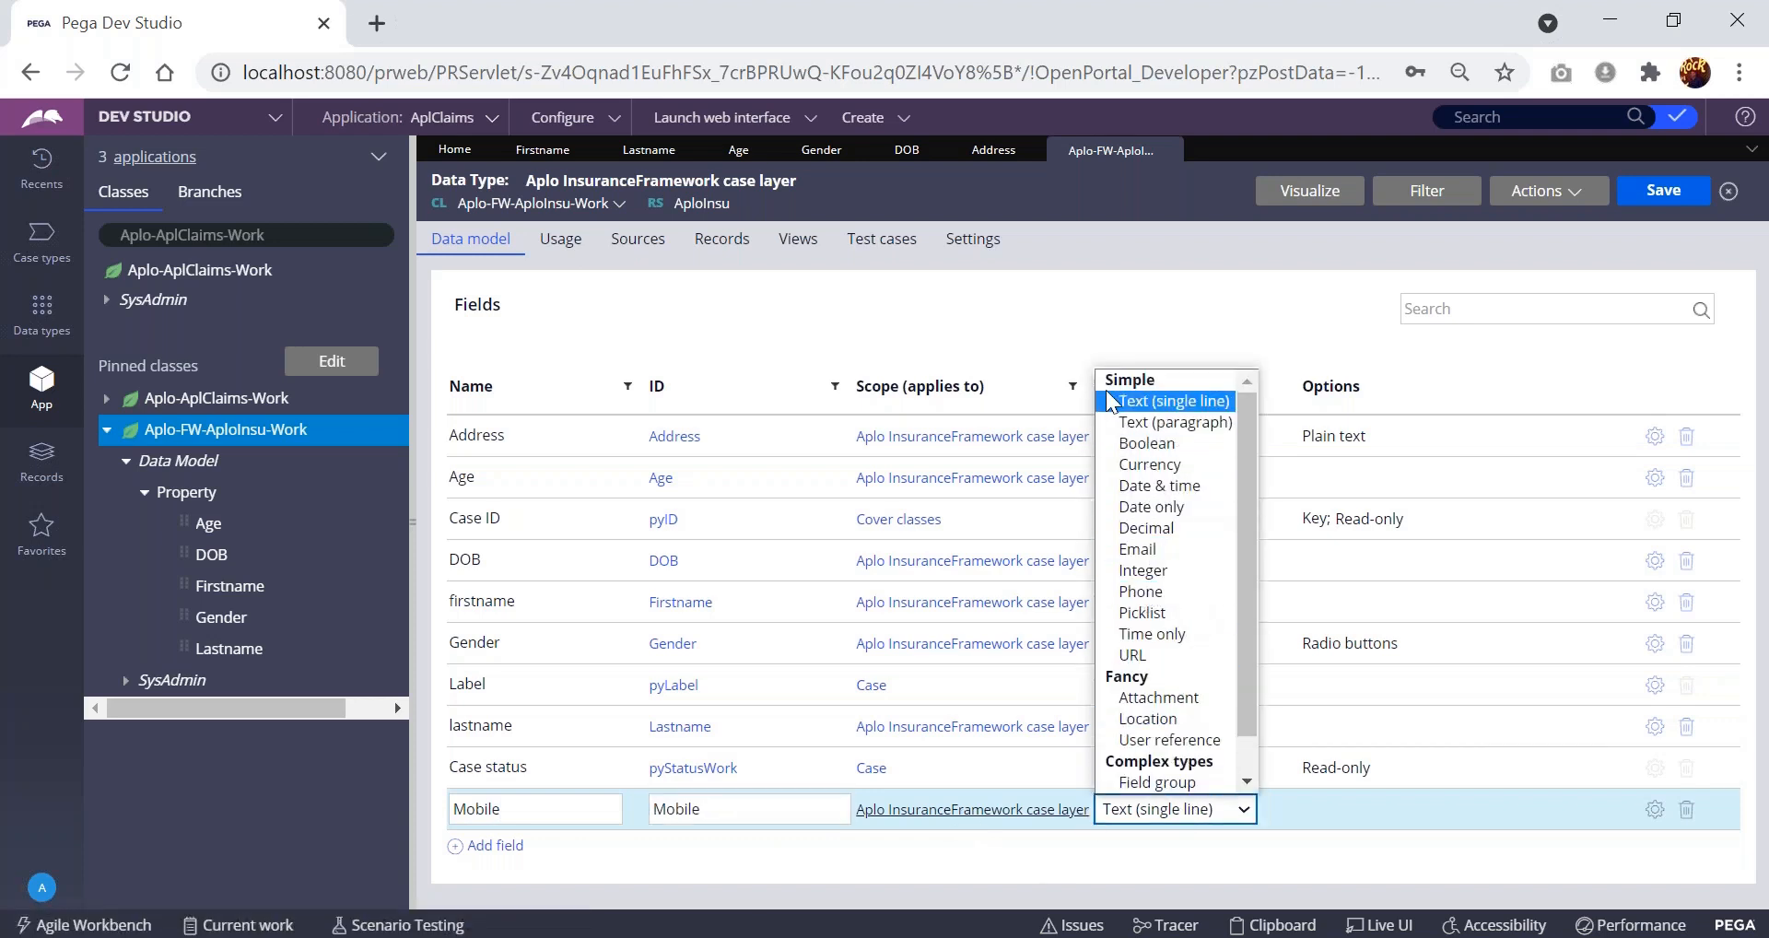
{"action": "left_click", "coordinate": [914, 155]}
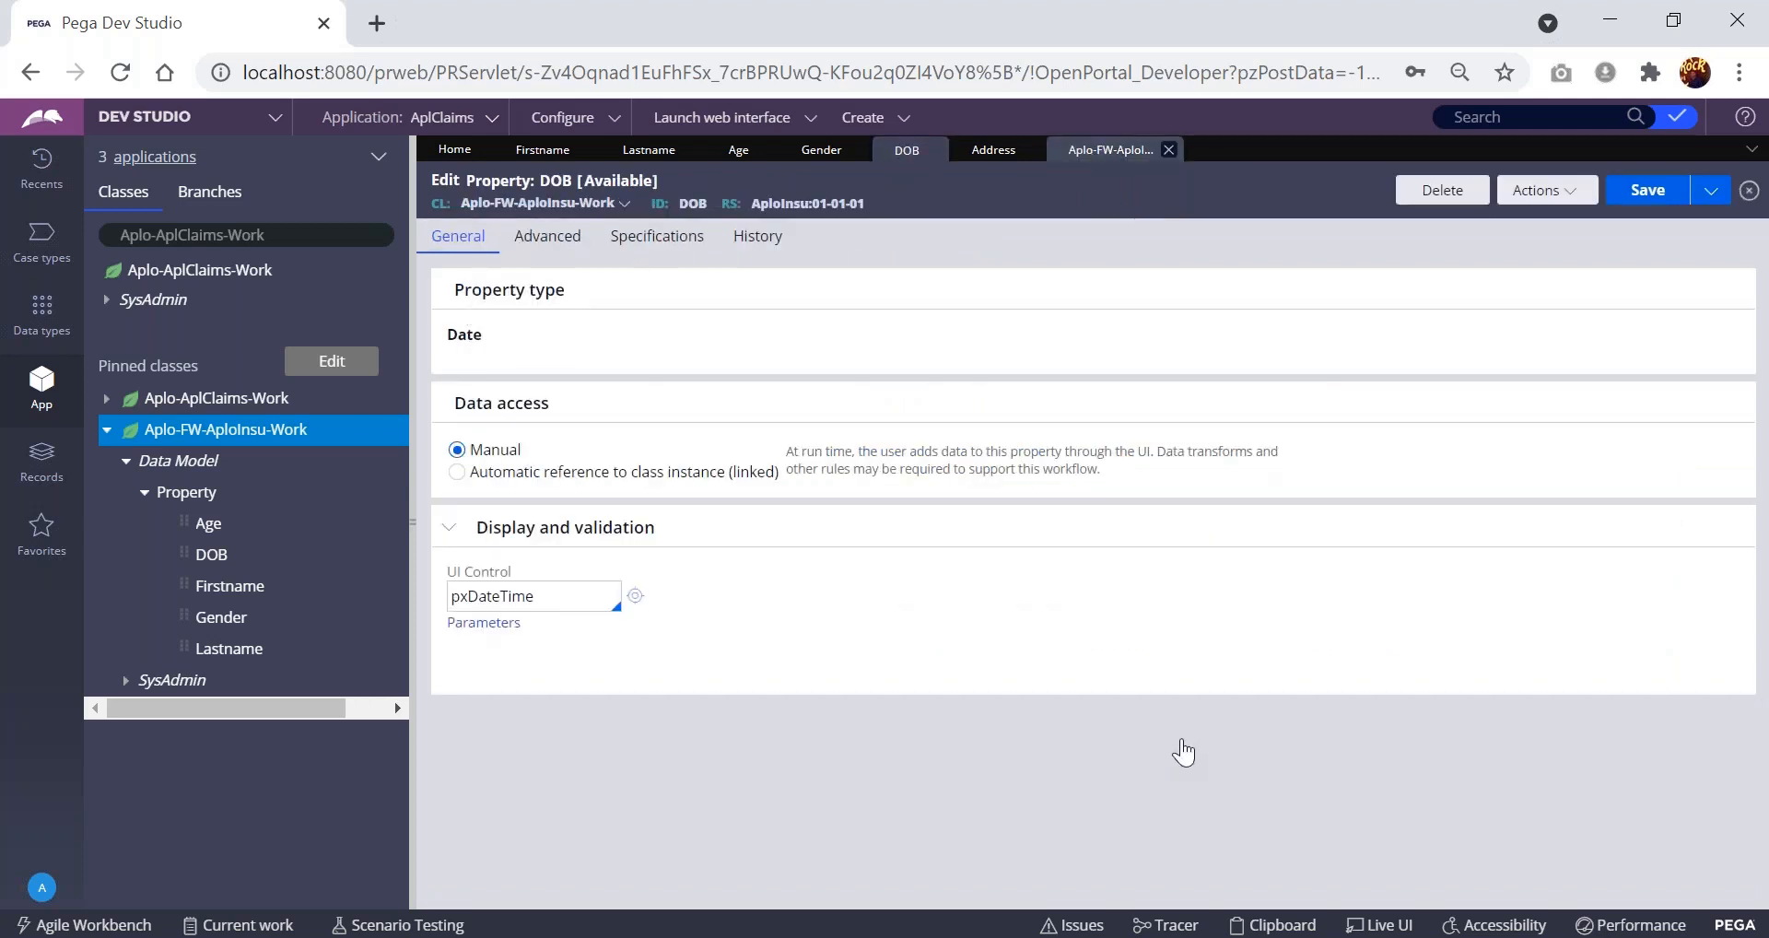
{"action": "left_click", "coordinate": [1110, 150]}
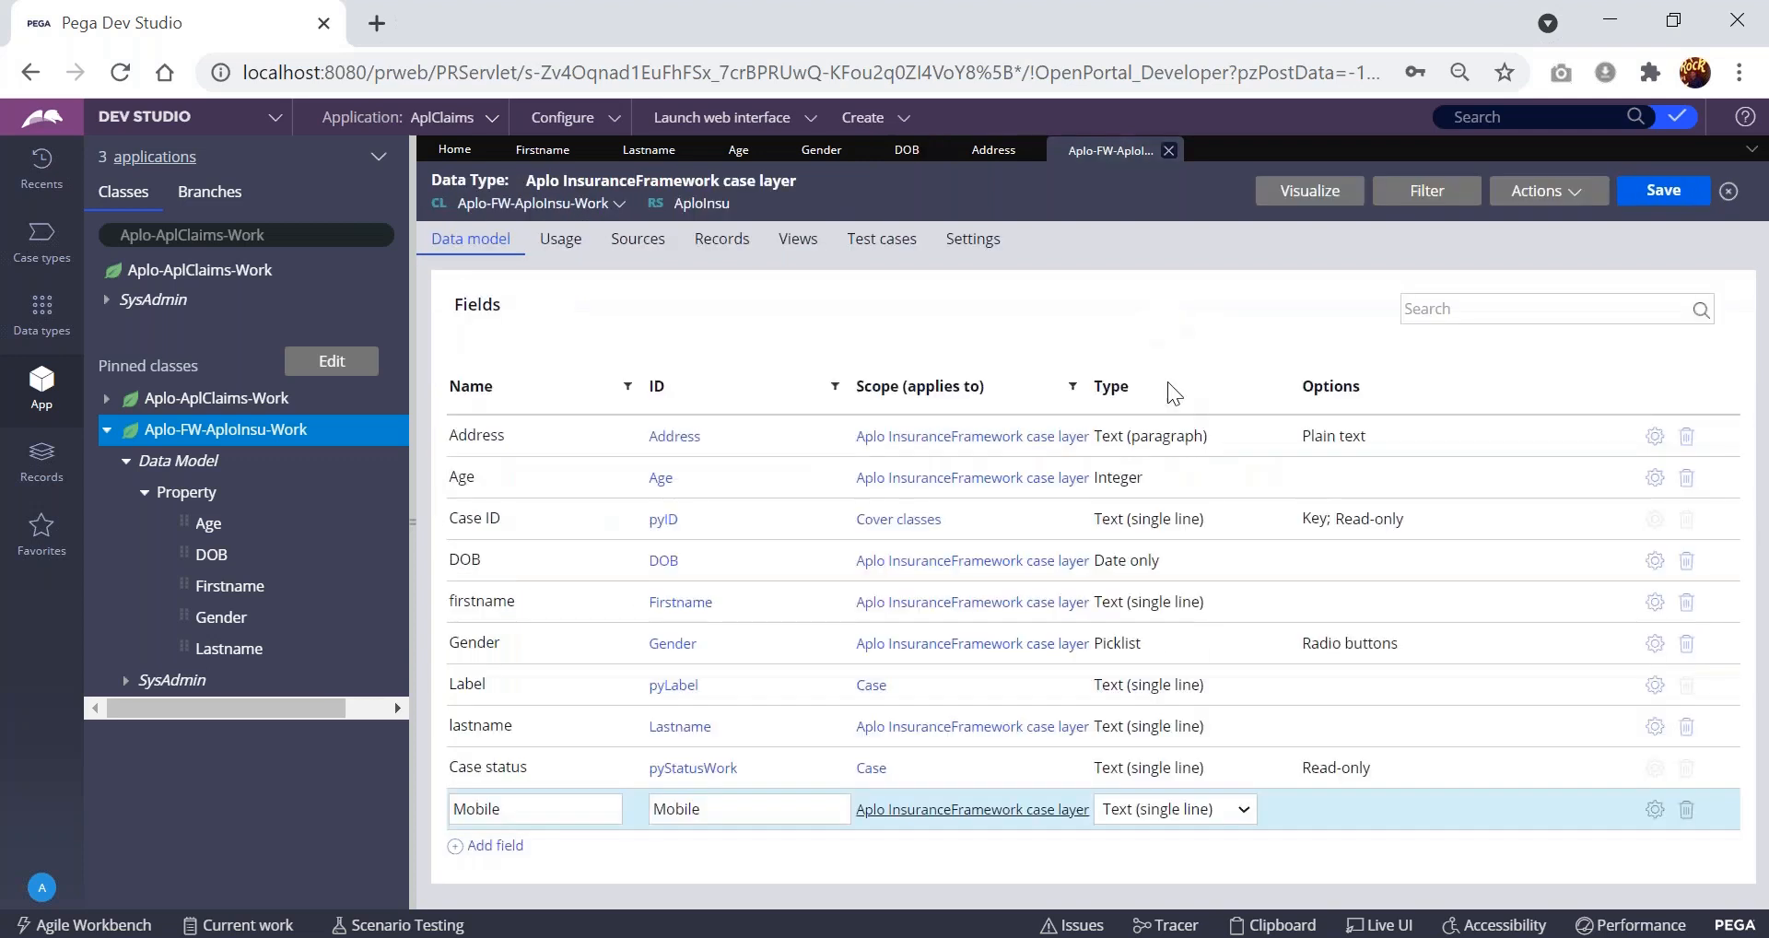
{"action": "left_click", "coordinate": [1192, 810]}
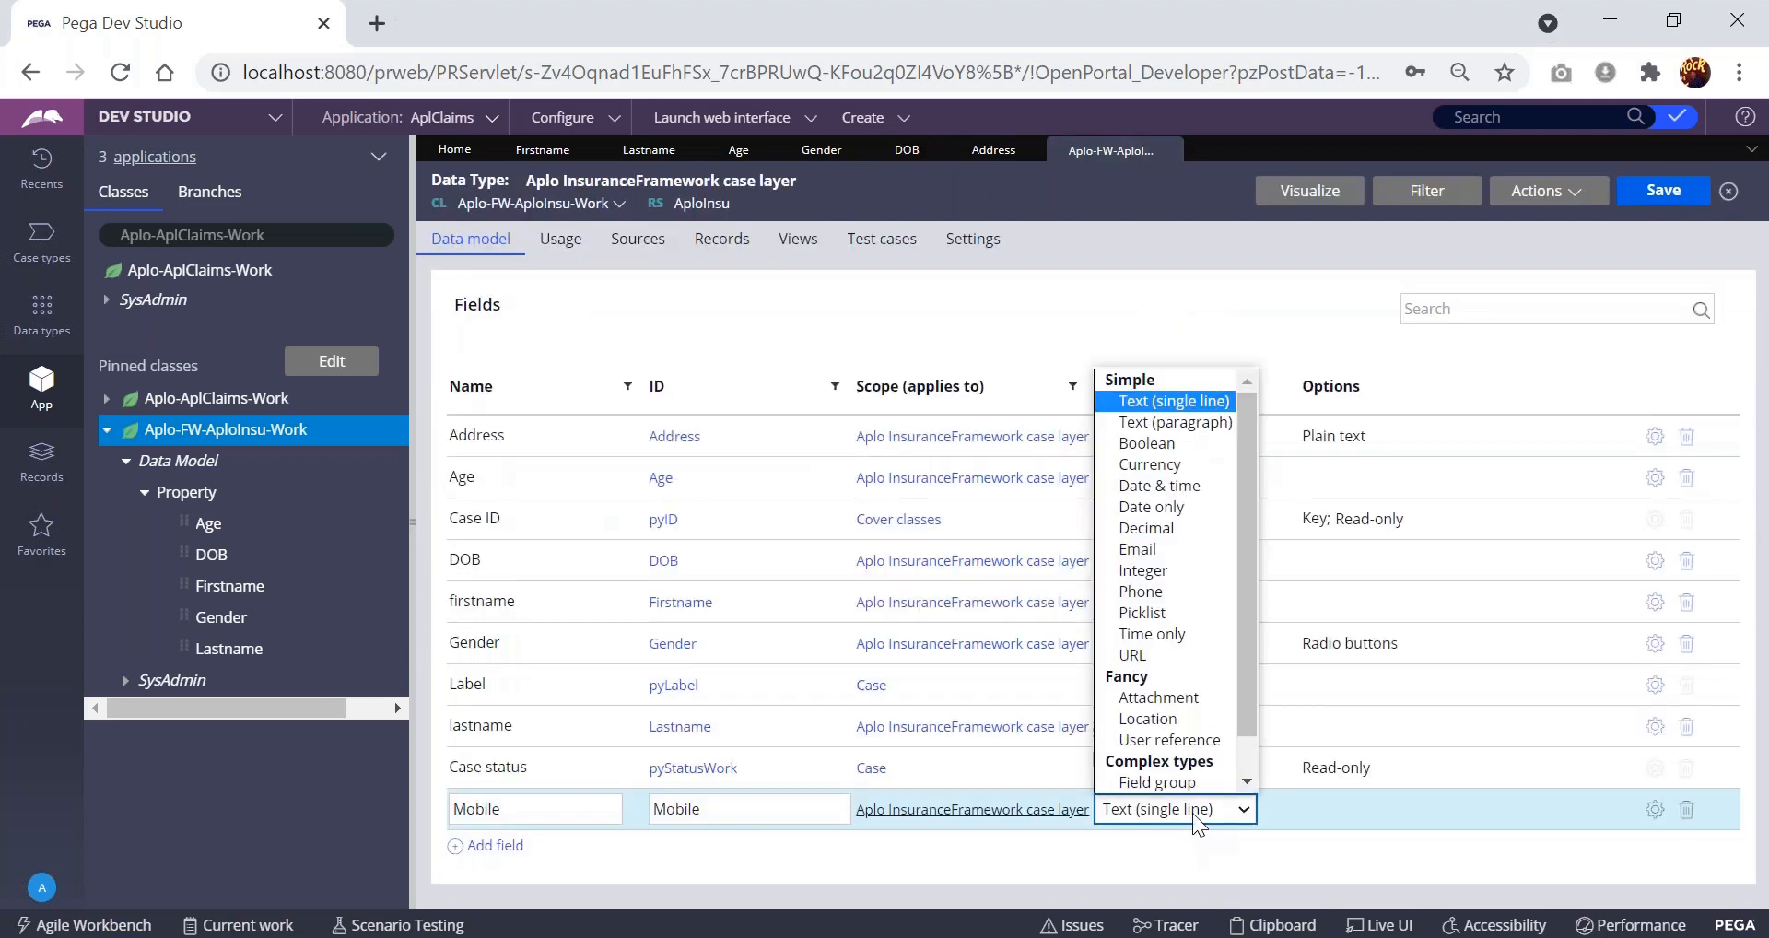
{"action": "left_click", "coordinate": [1144, 594]}
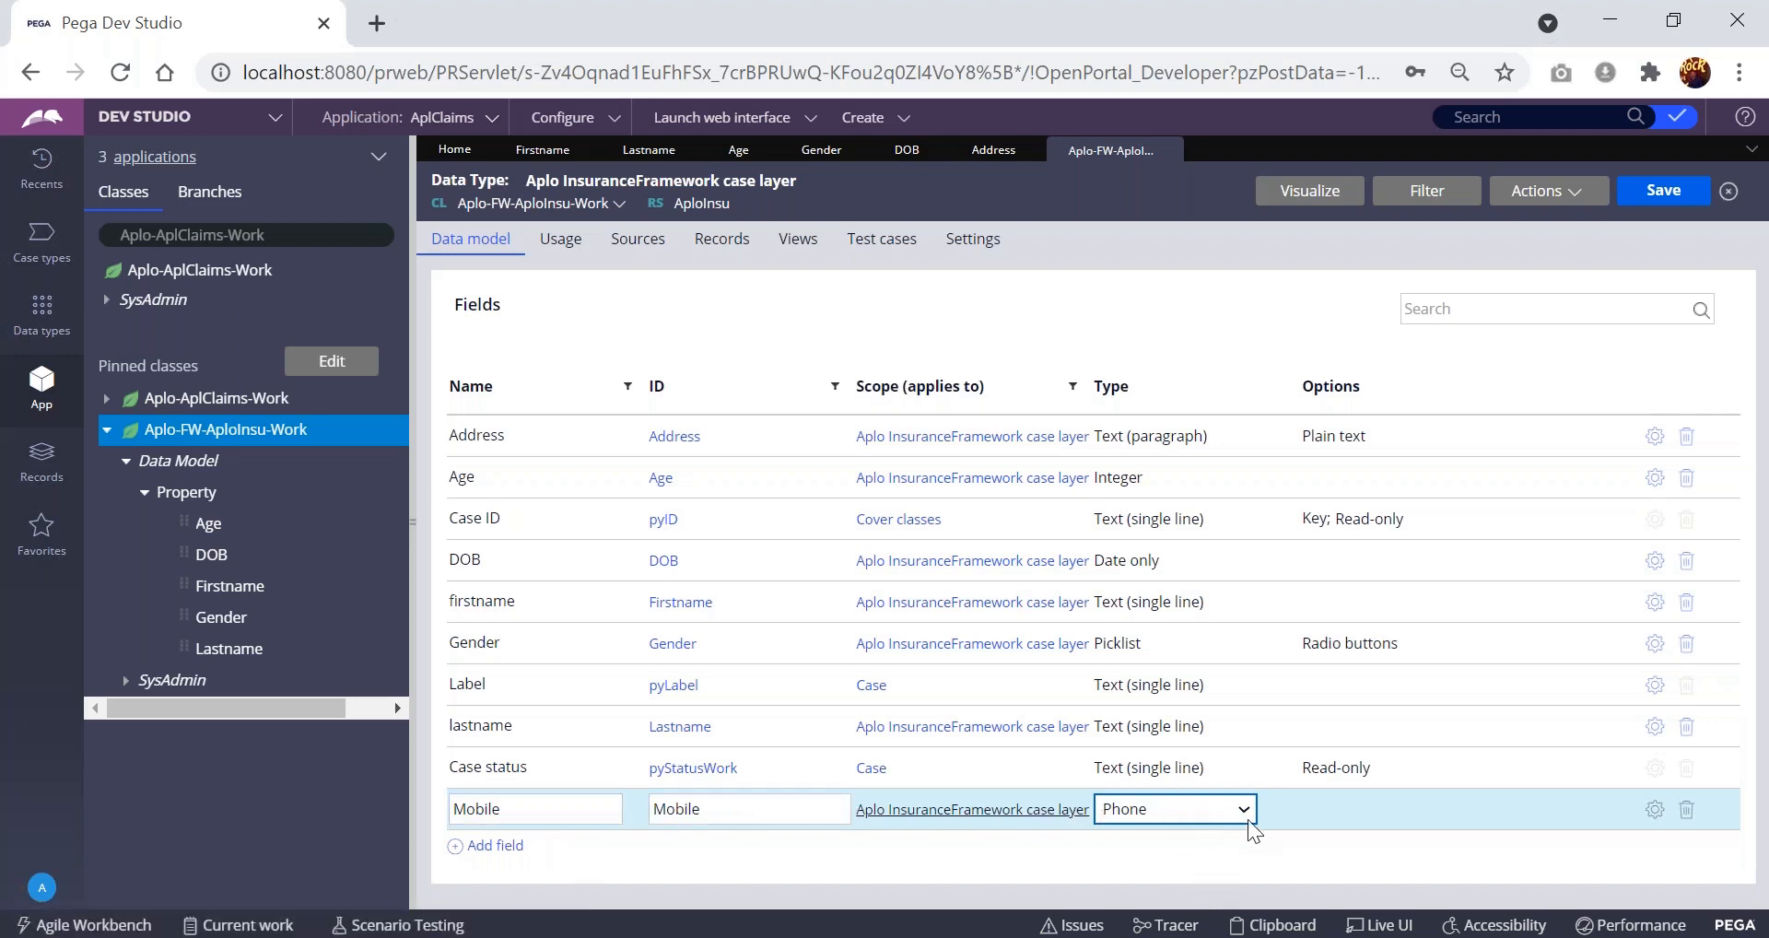
- Add a field named mailid with the type Email and save the data model
{"action": "left_click", "coordinate": [509, 846]}
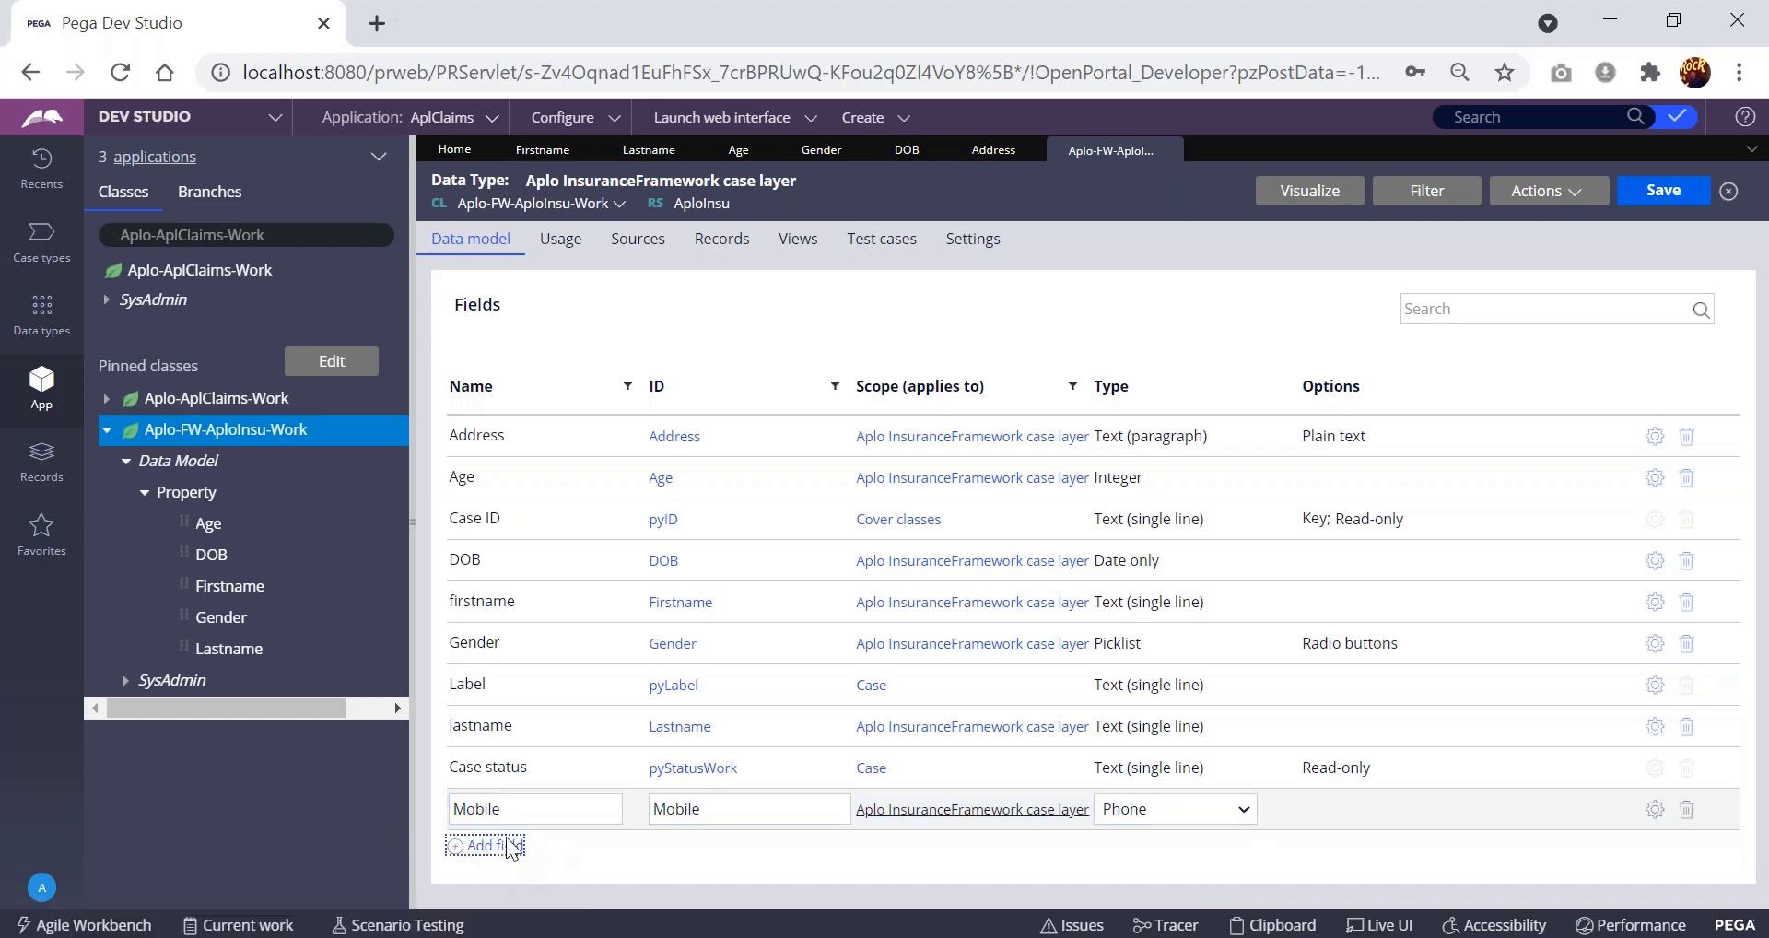
{"action": "left_click", "coordinate": [500, 846]}
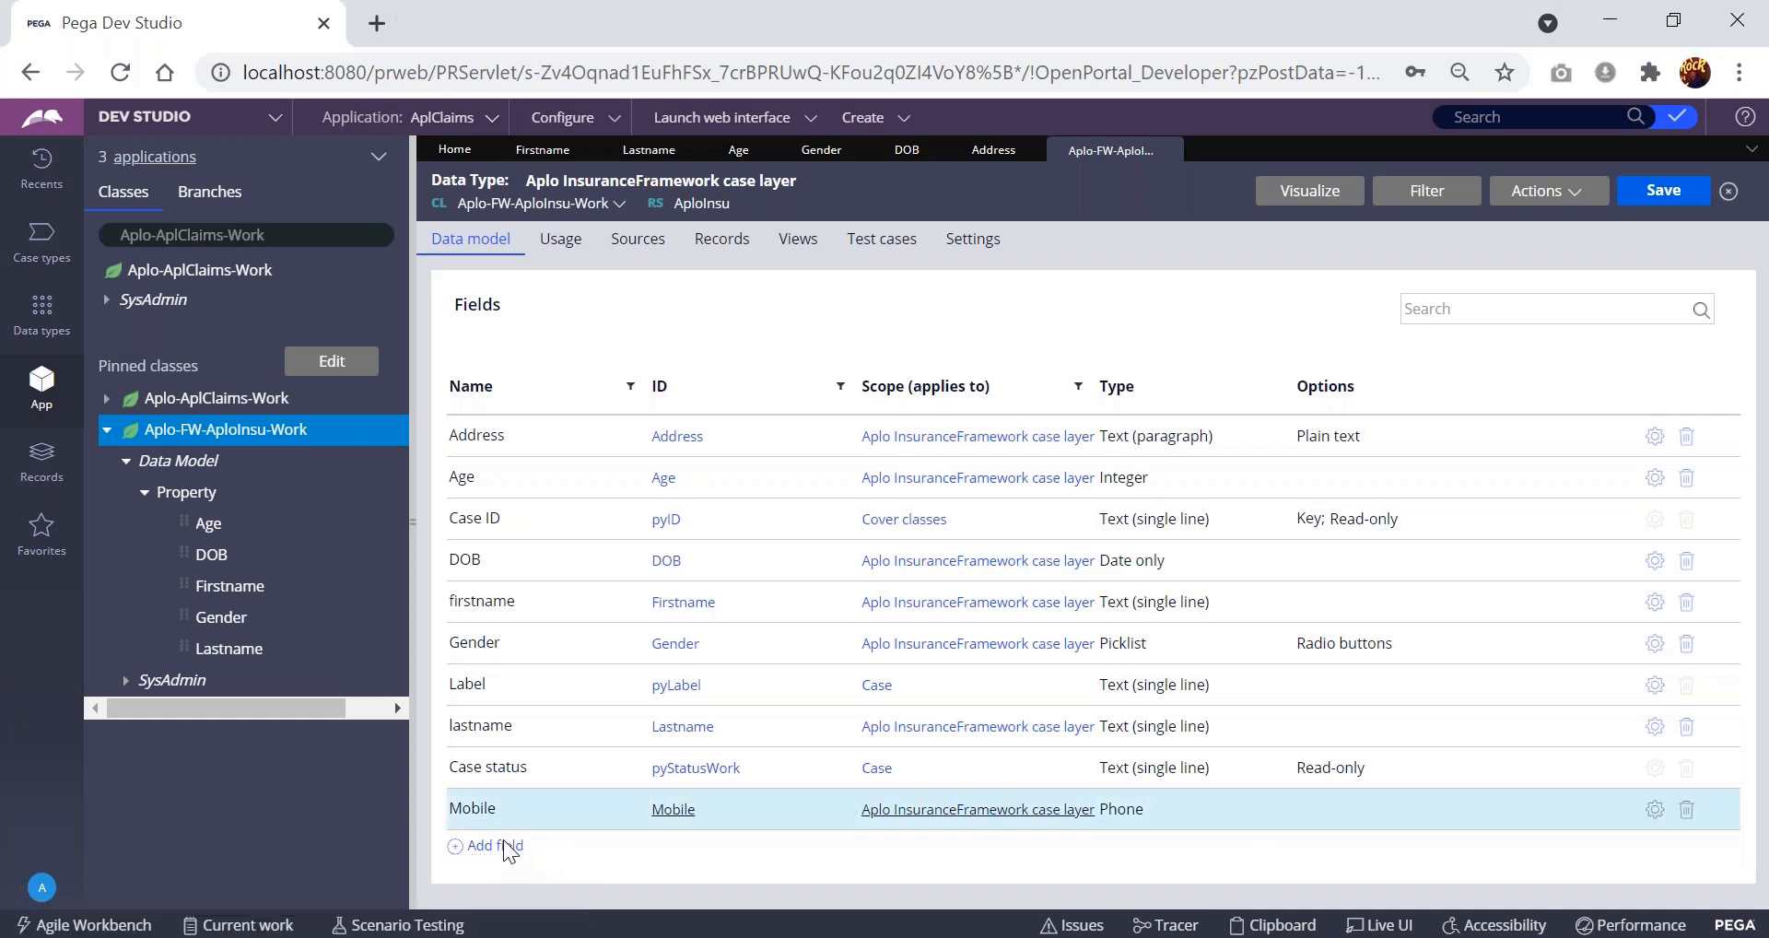
{"action": "type", "text": "mail"}
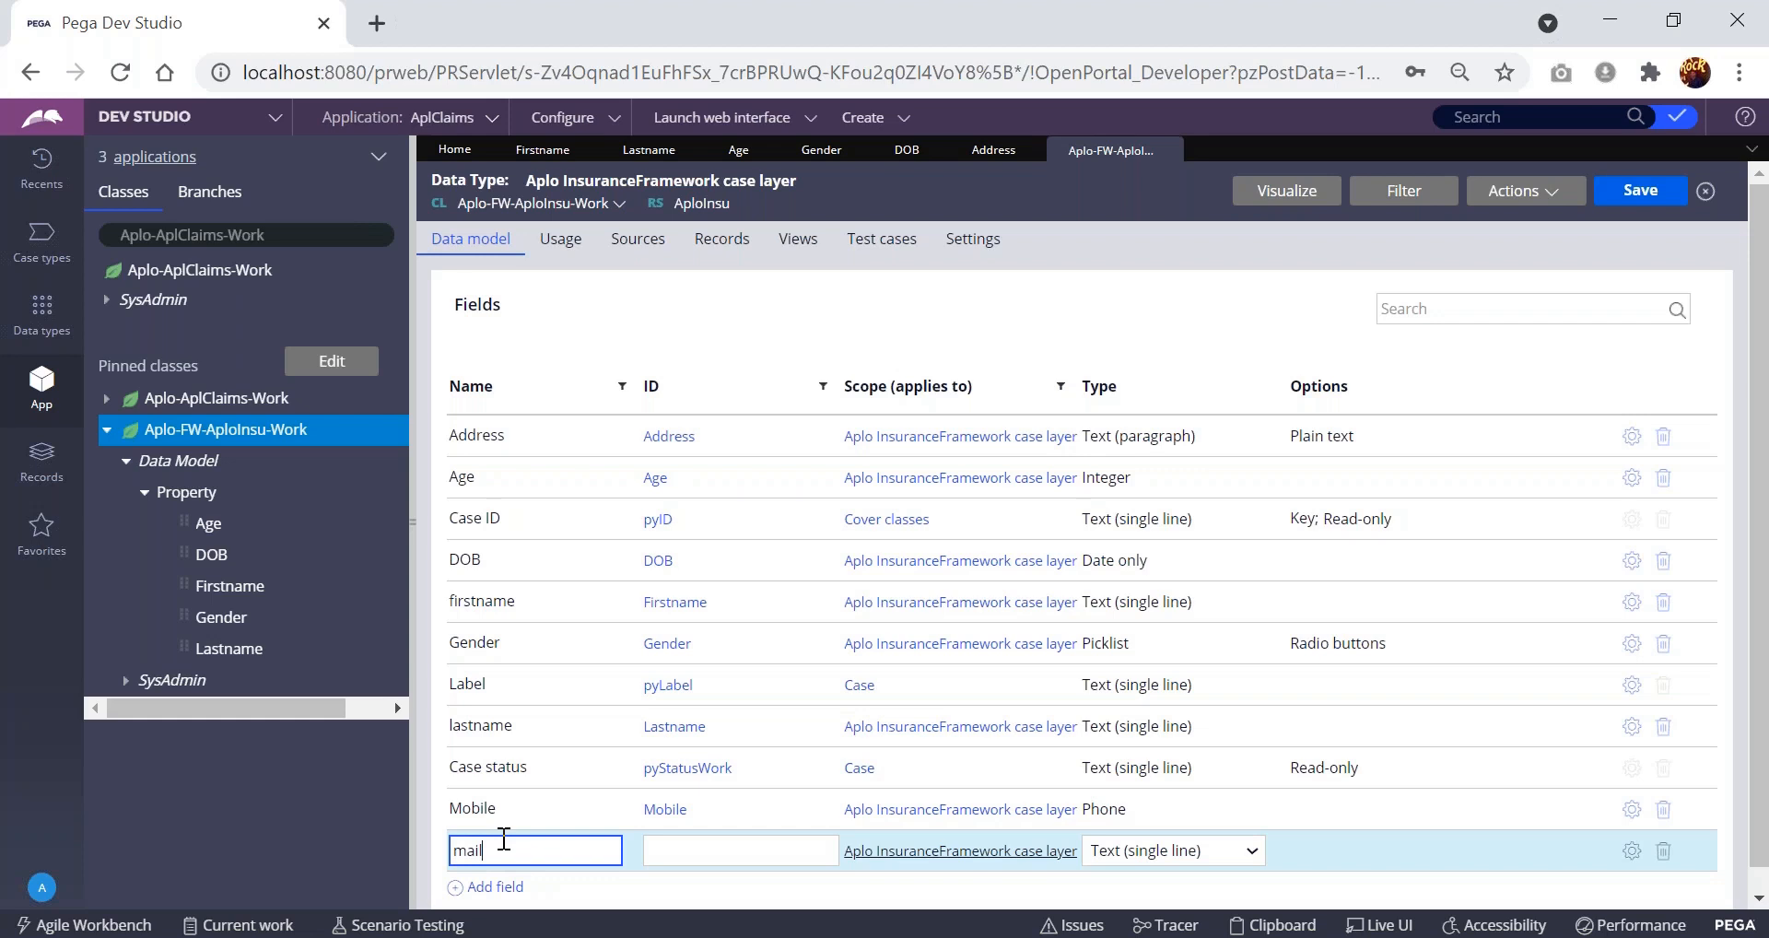
{"action": "type", "text": "id"}
{"action": "left_click", "coordinate": [1207, 840]}
{"action": "left_click", "coordinate": [1185, 848]}
{"action": "left_click", "coordinate": [1185, 847]}
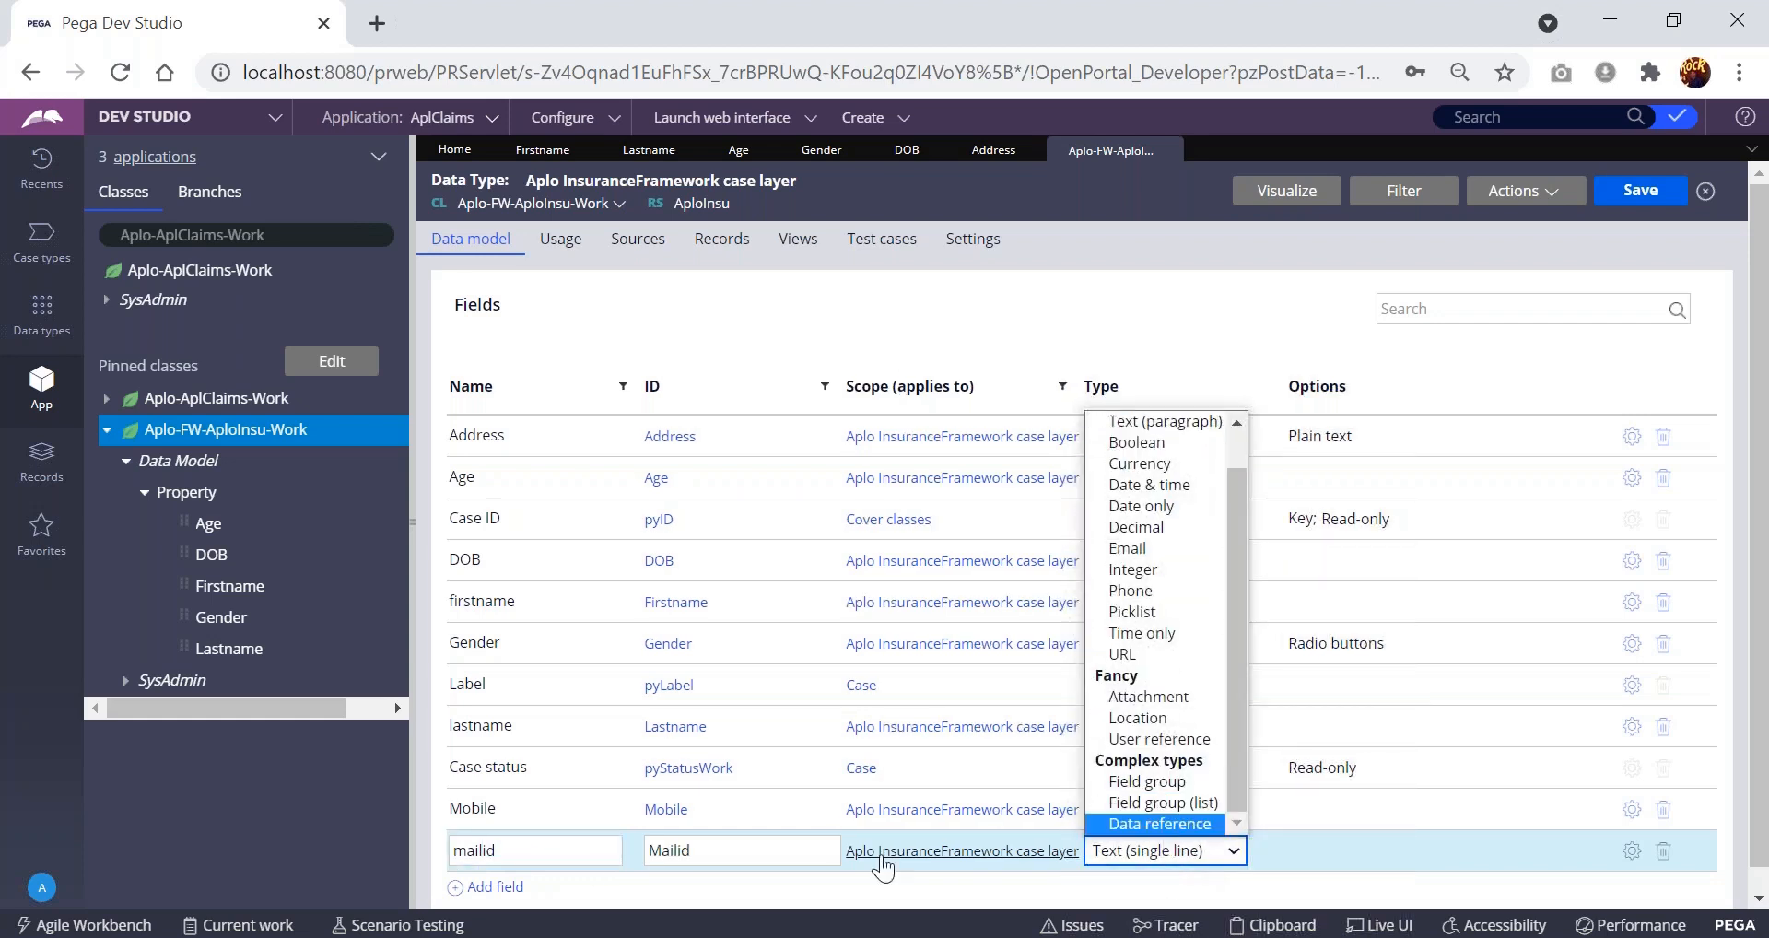
{"action": "left_click", "coordinate": [1141, 549]}
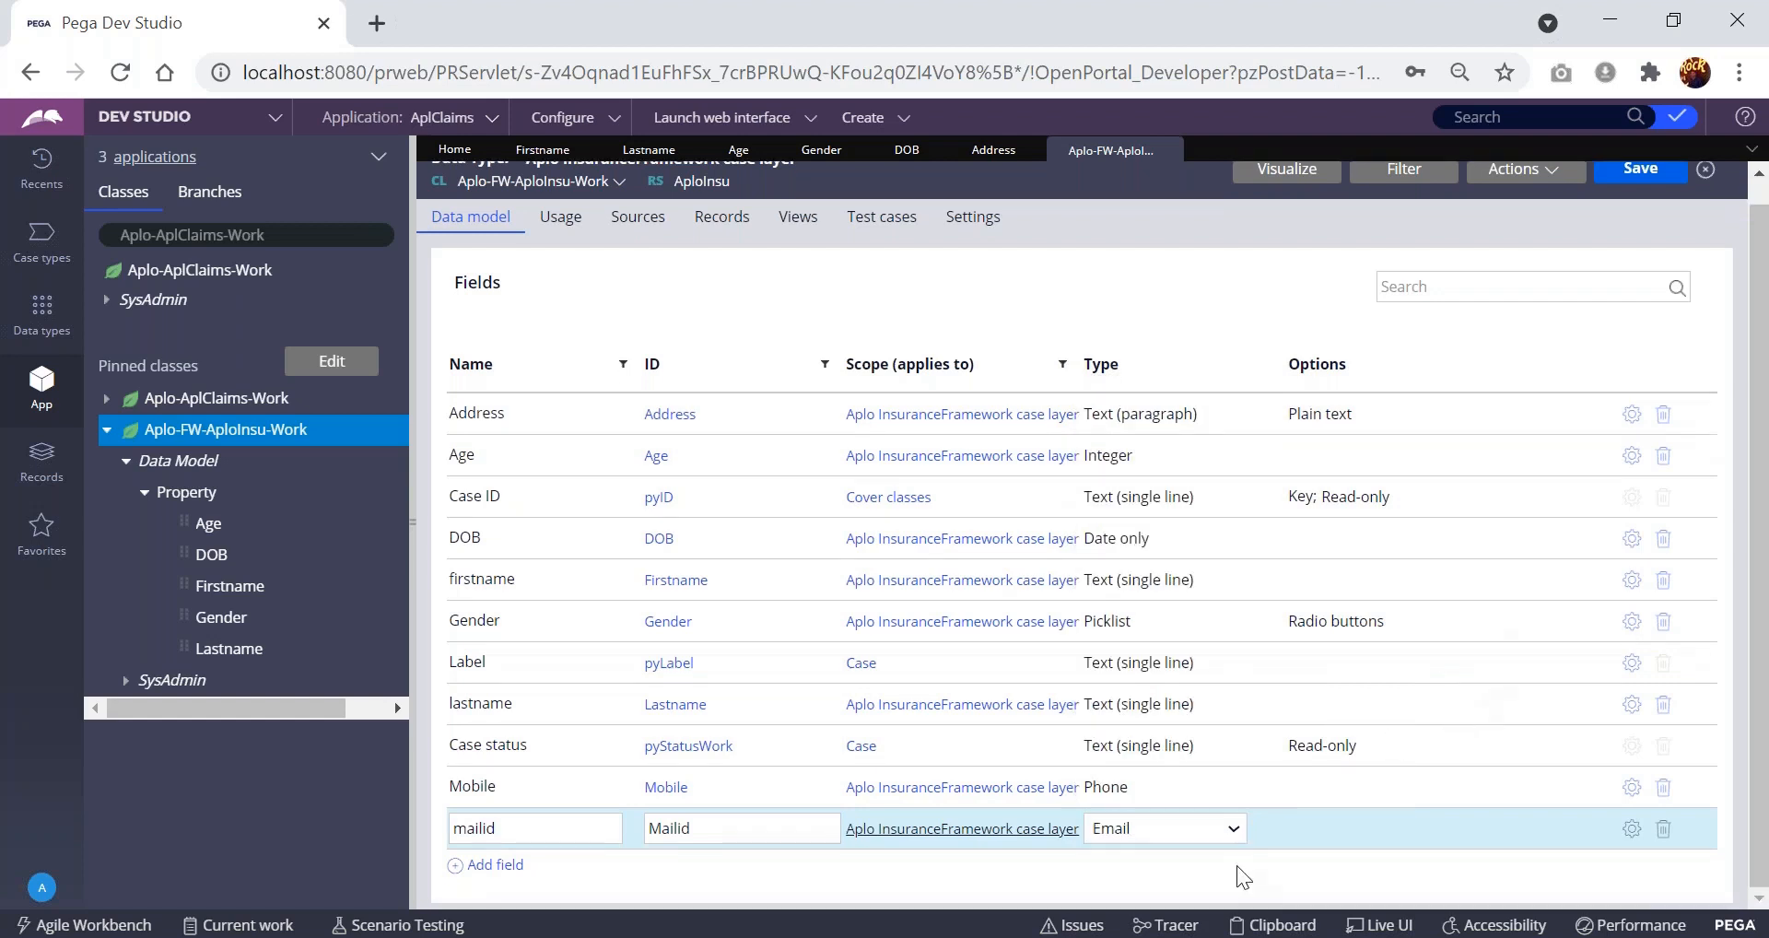
{"action": "left_click", "coordinate": [1641, 194]}
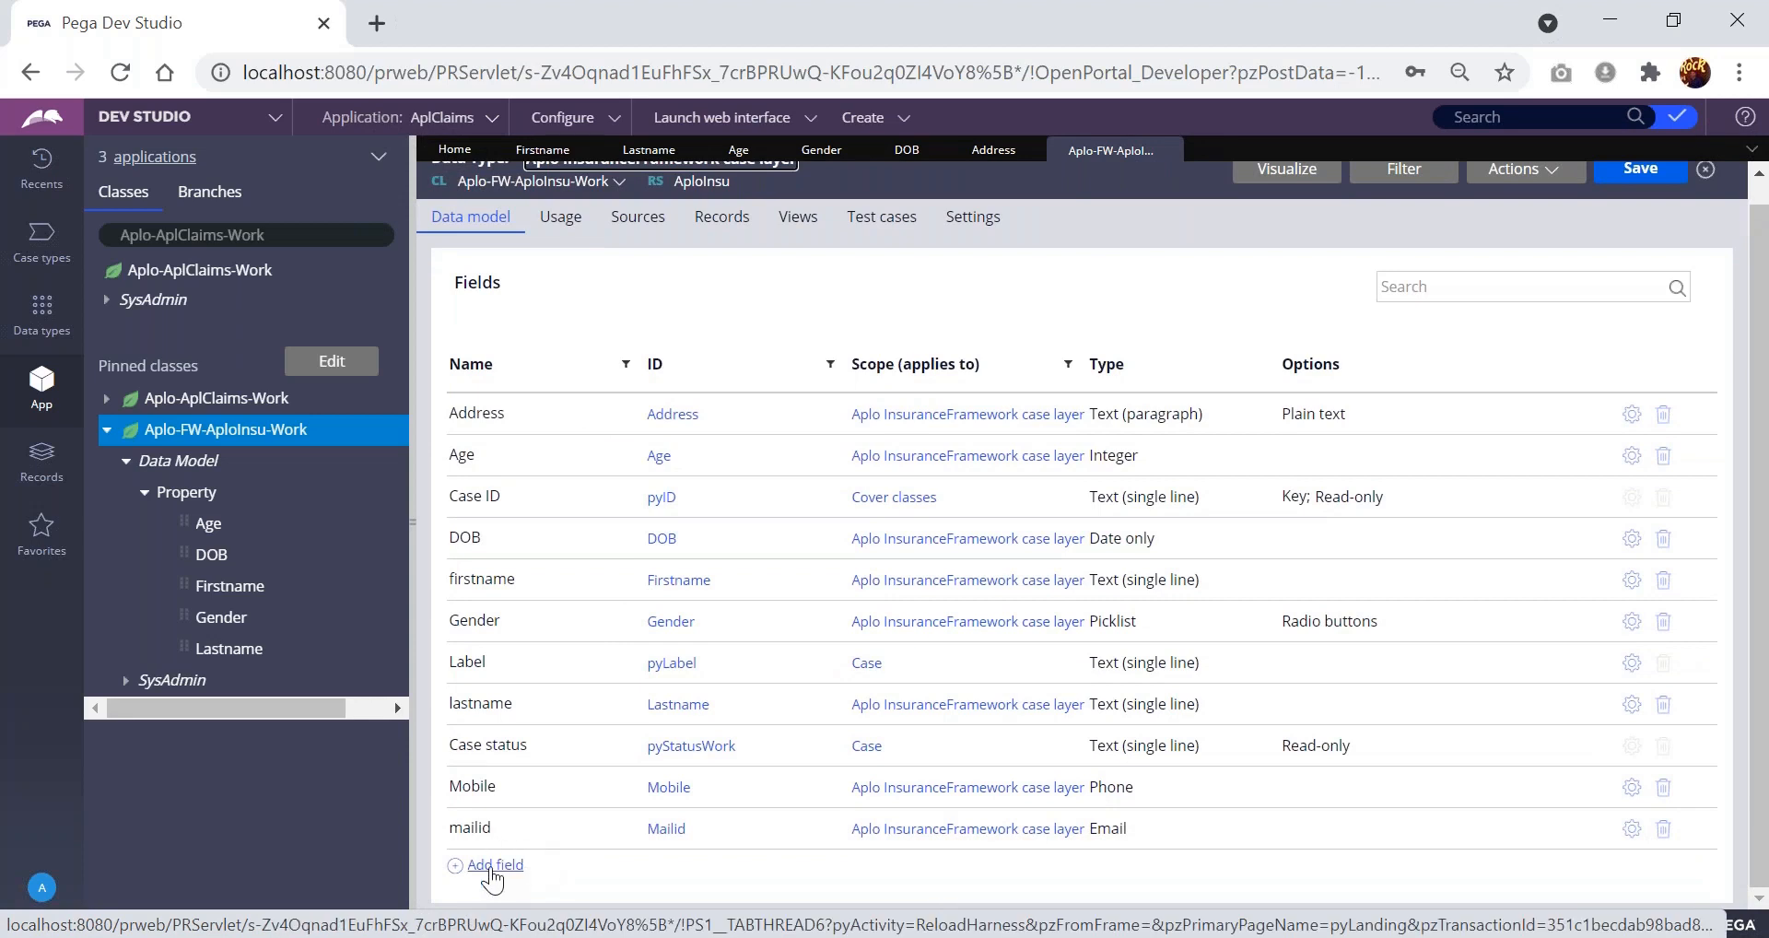
{"action": "left_click", "coordinate": [489, 870]}
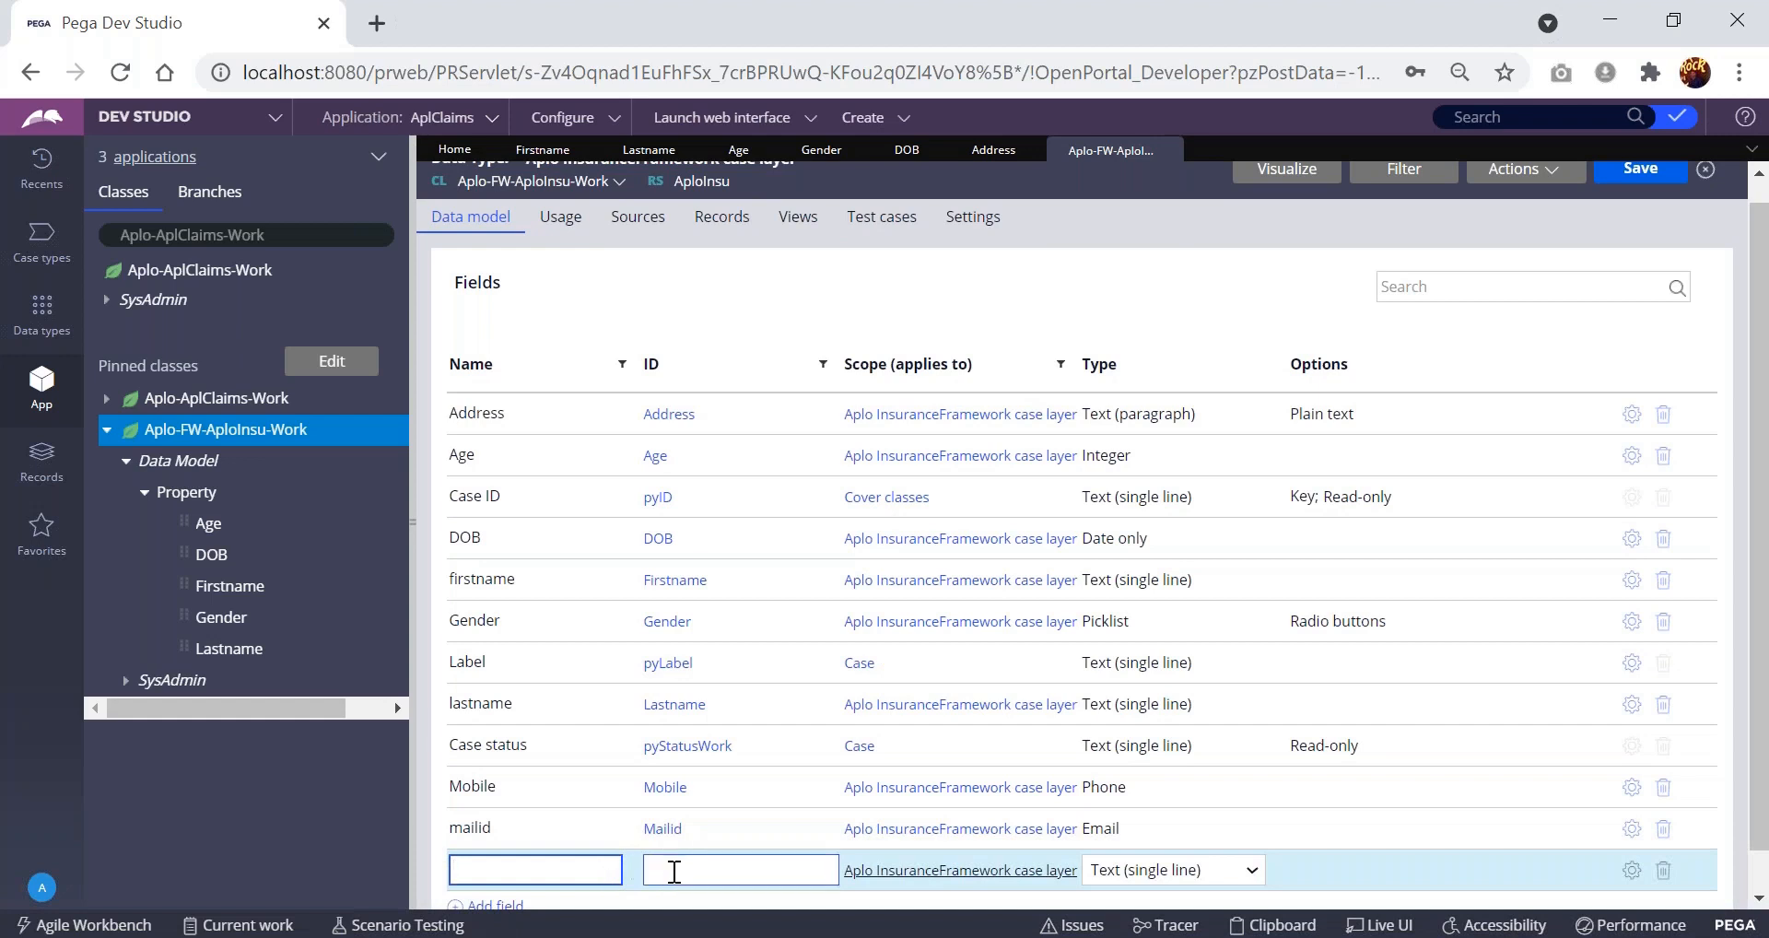
{"action": "left_click", "coordinate": [1204, 875]}
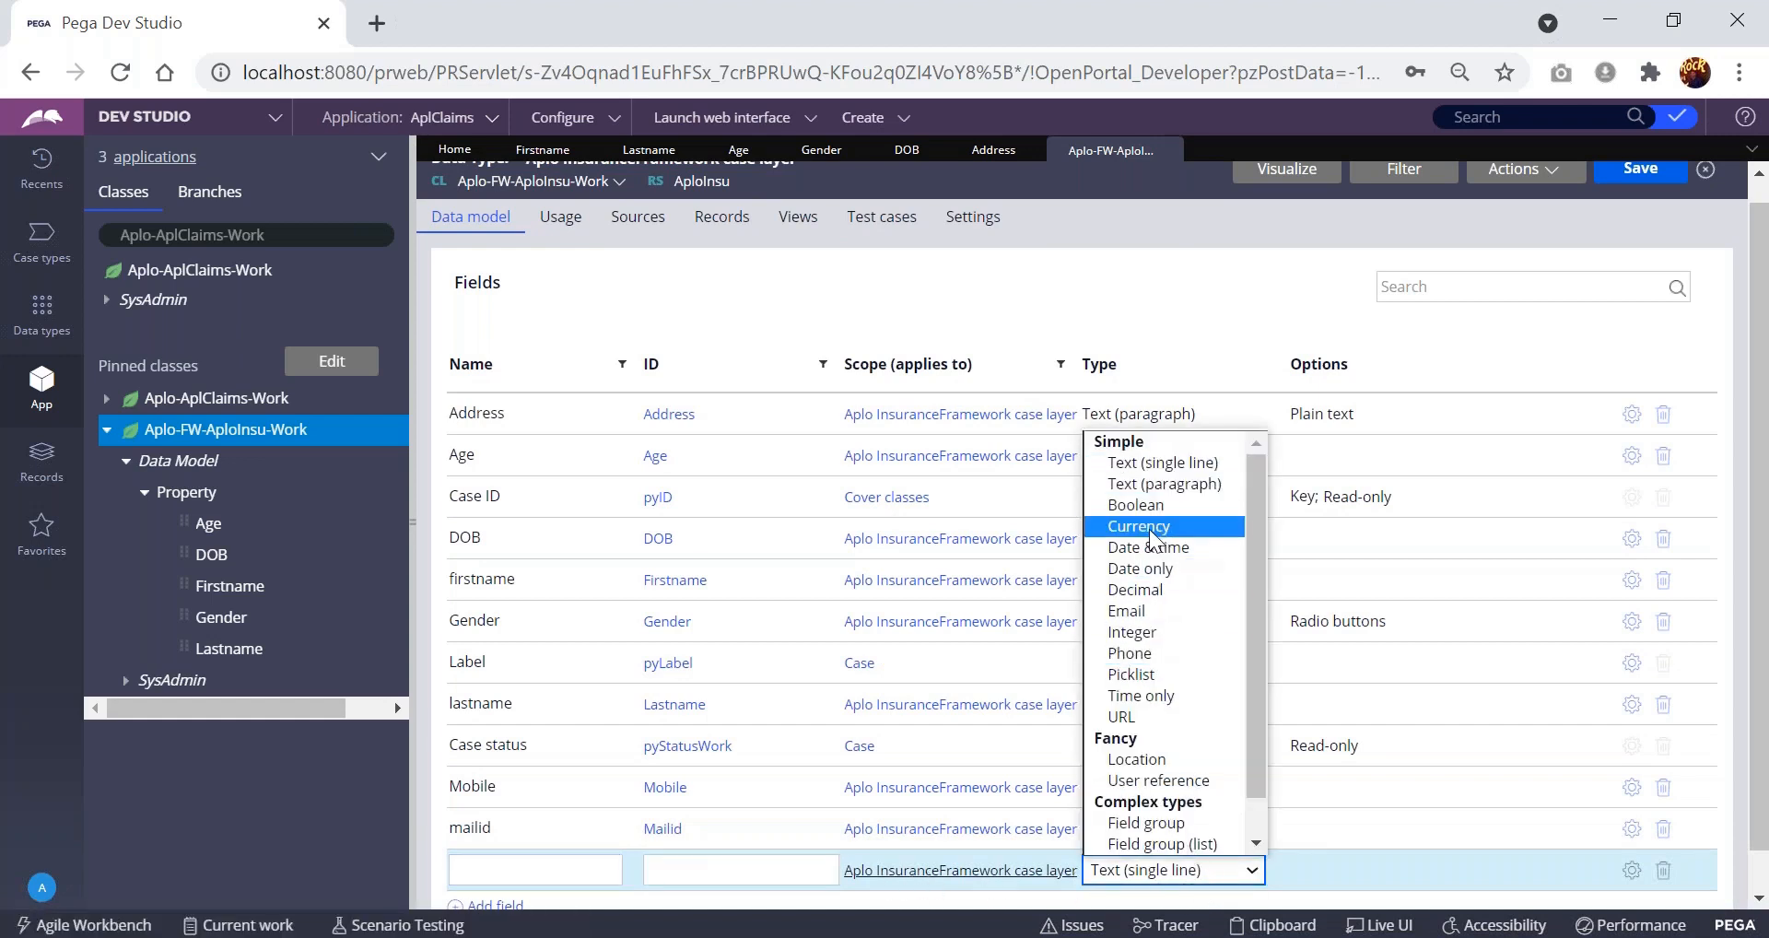
{"action": "left_click", "coordinate": [486, 866]}
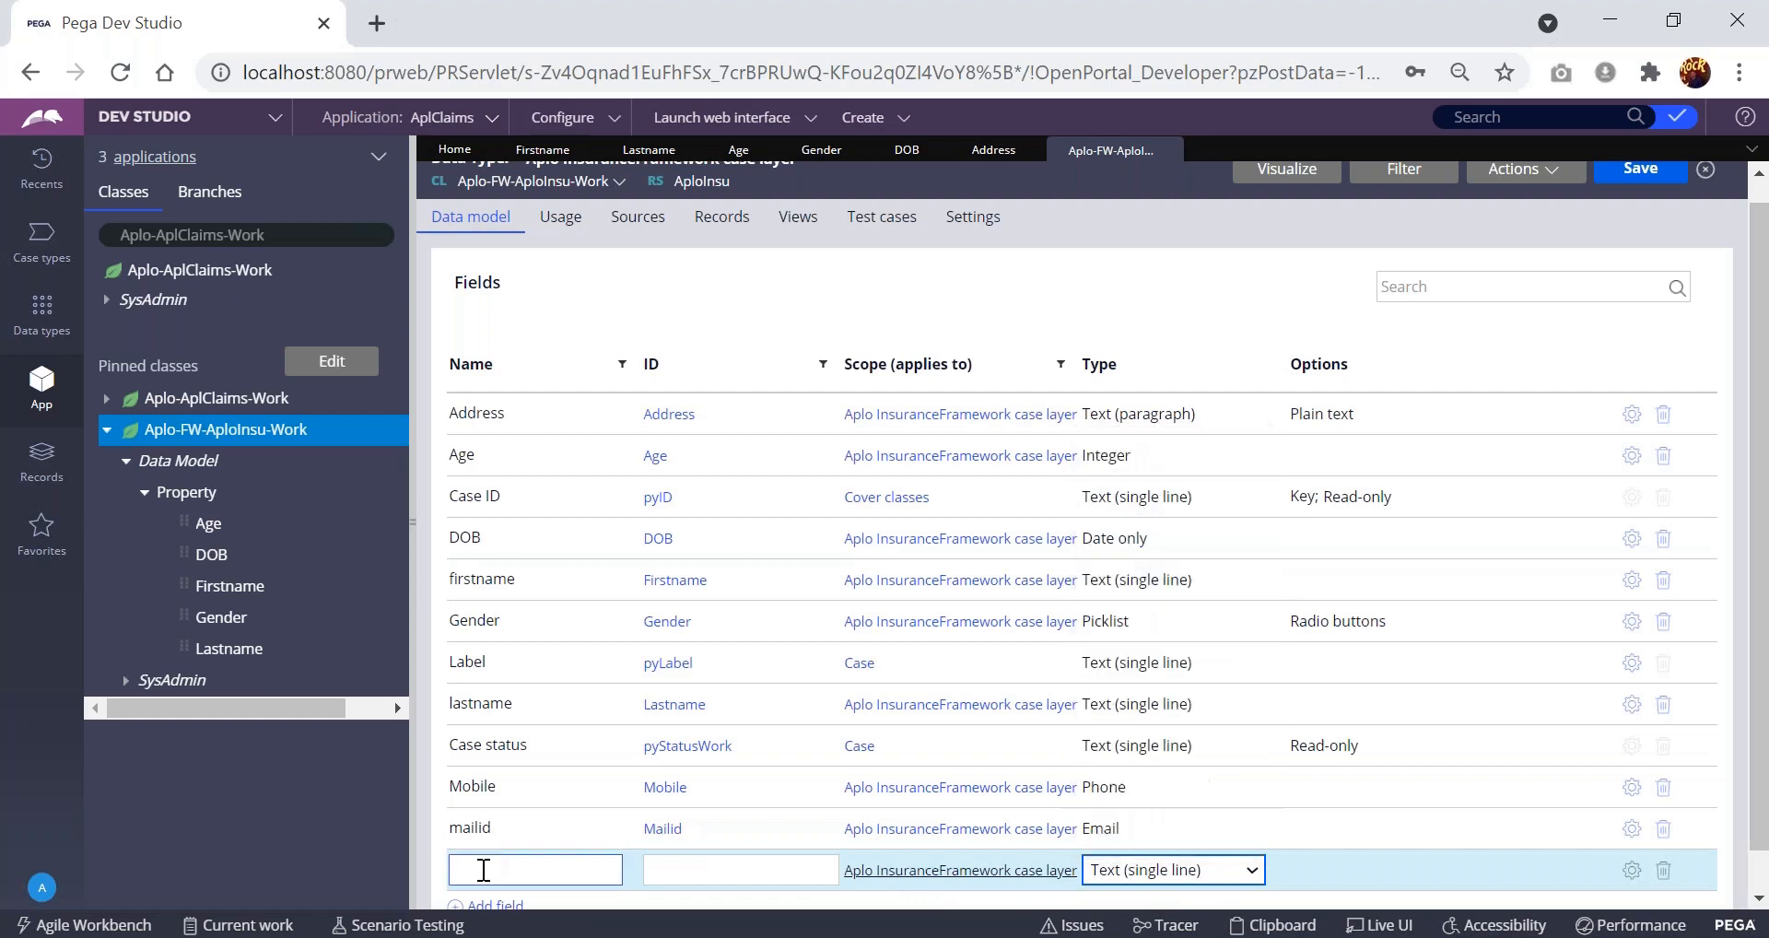
{"action": "left_click", "coordinate": [1195, 875]}
{"action": "left_click", "coordinate": [1152, 532]}
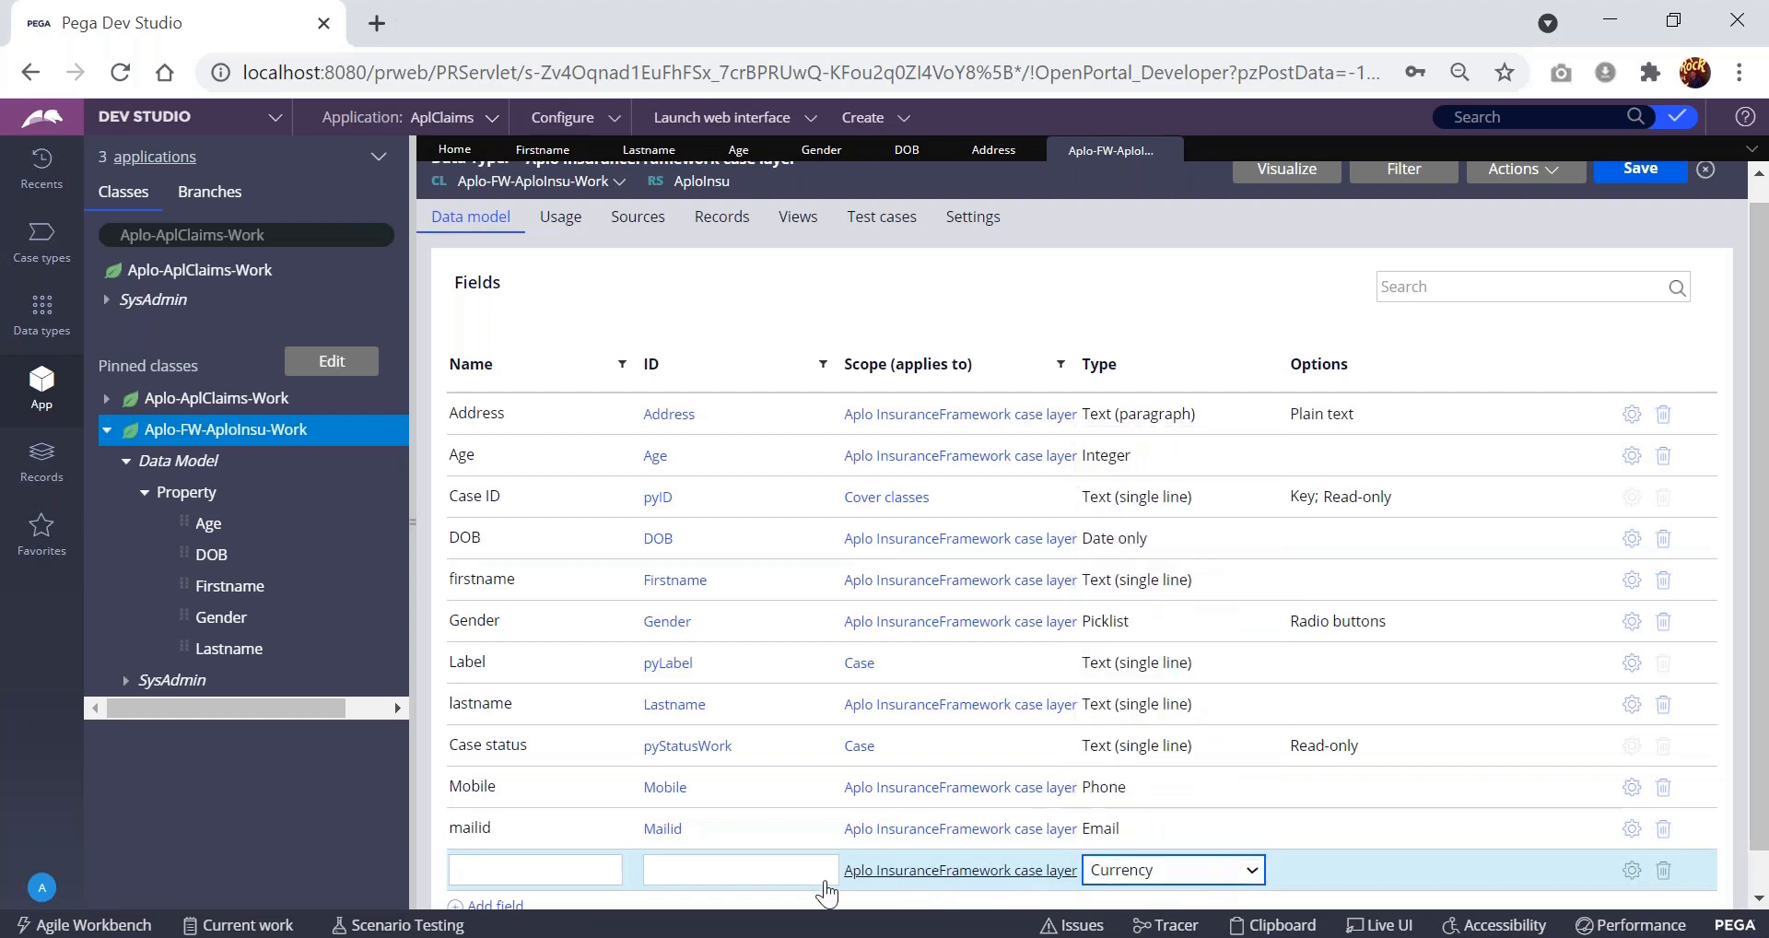
{"action": "scroll", "coordinate": [645, 875], "scroll_direction": "down", "scroll_amount": 1}
{"action": "left_click", "coordinate": [497, 866]}
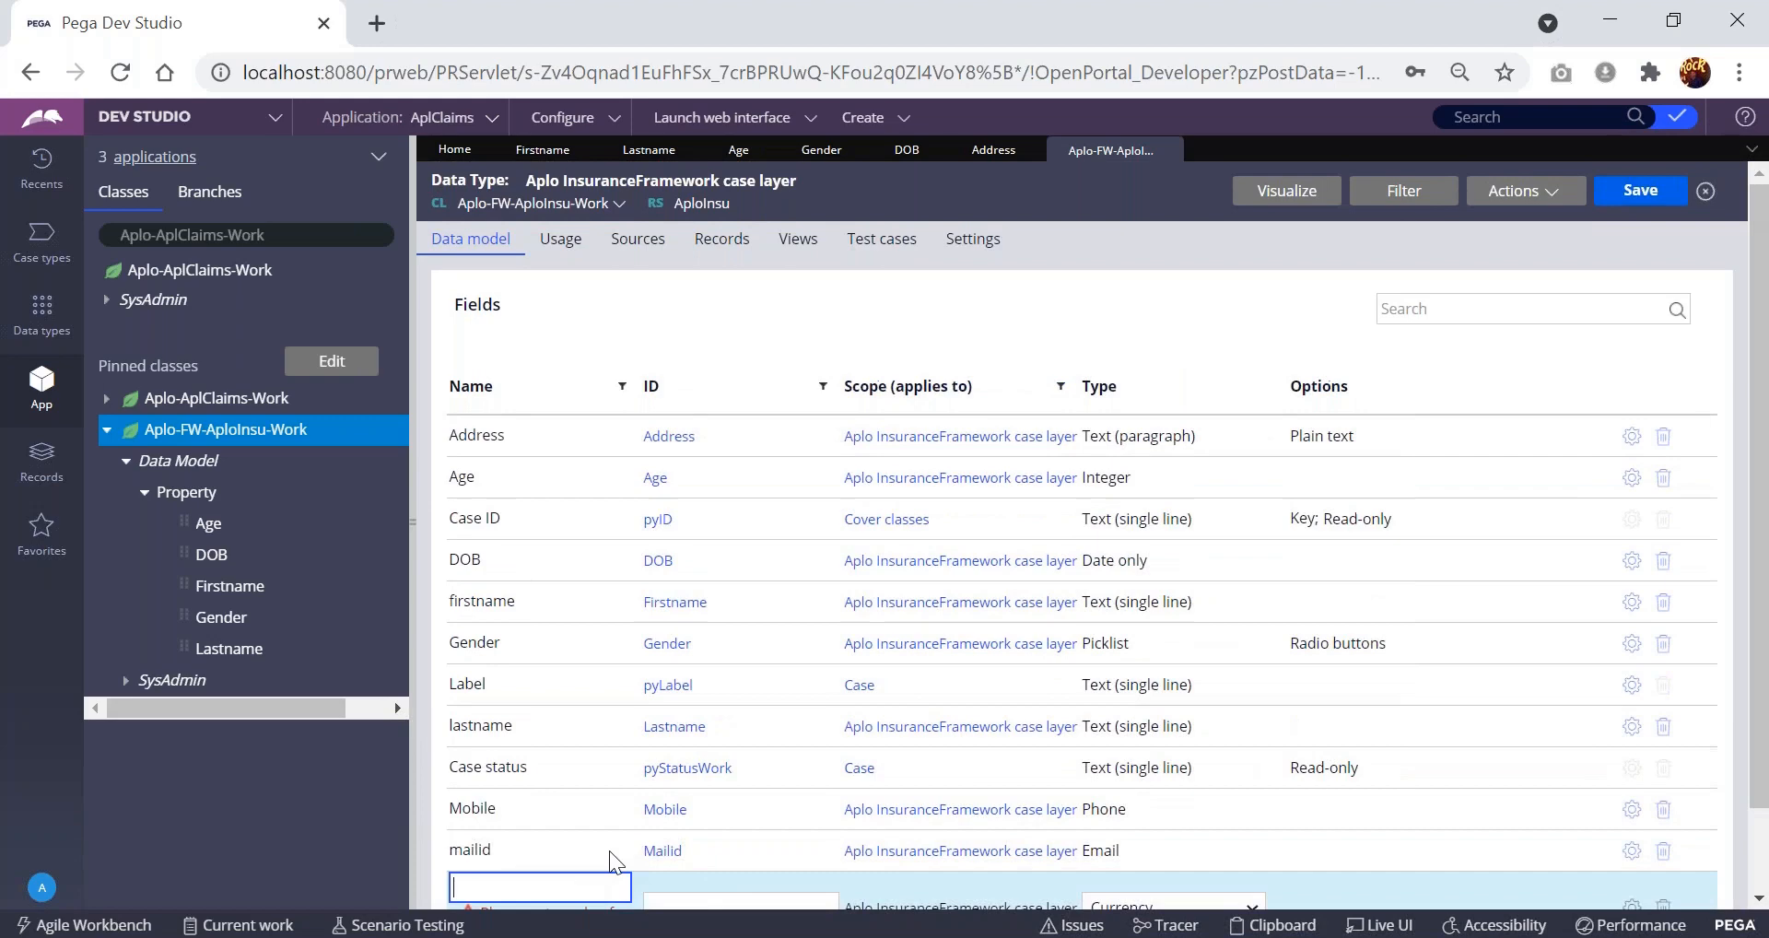
{"action": "scroll", "coordinate": [610, 849], "scroll_direction": "down", "scroll_amount": 1}
{"action": "left_click", "coordinate": [1214, 812]}
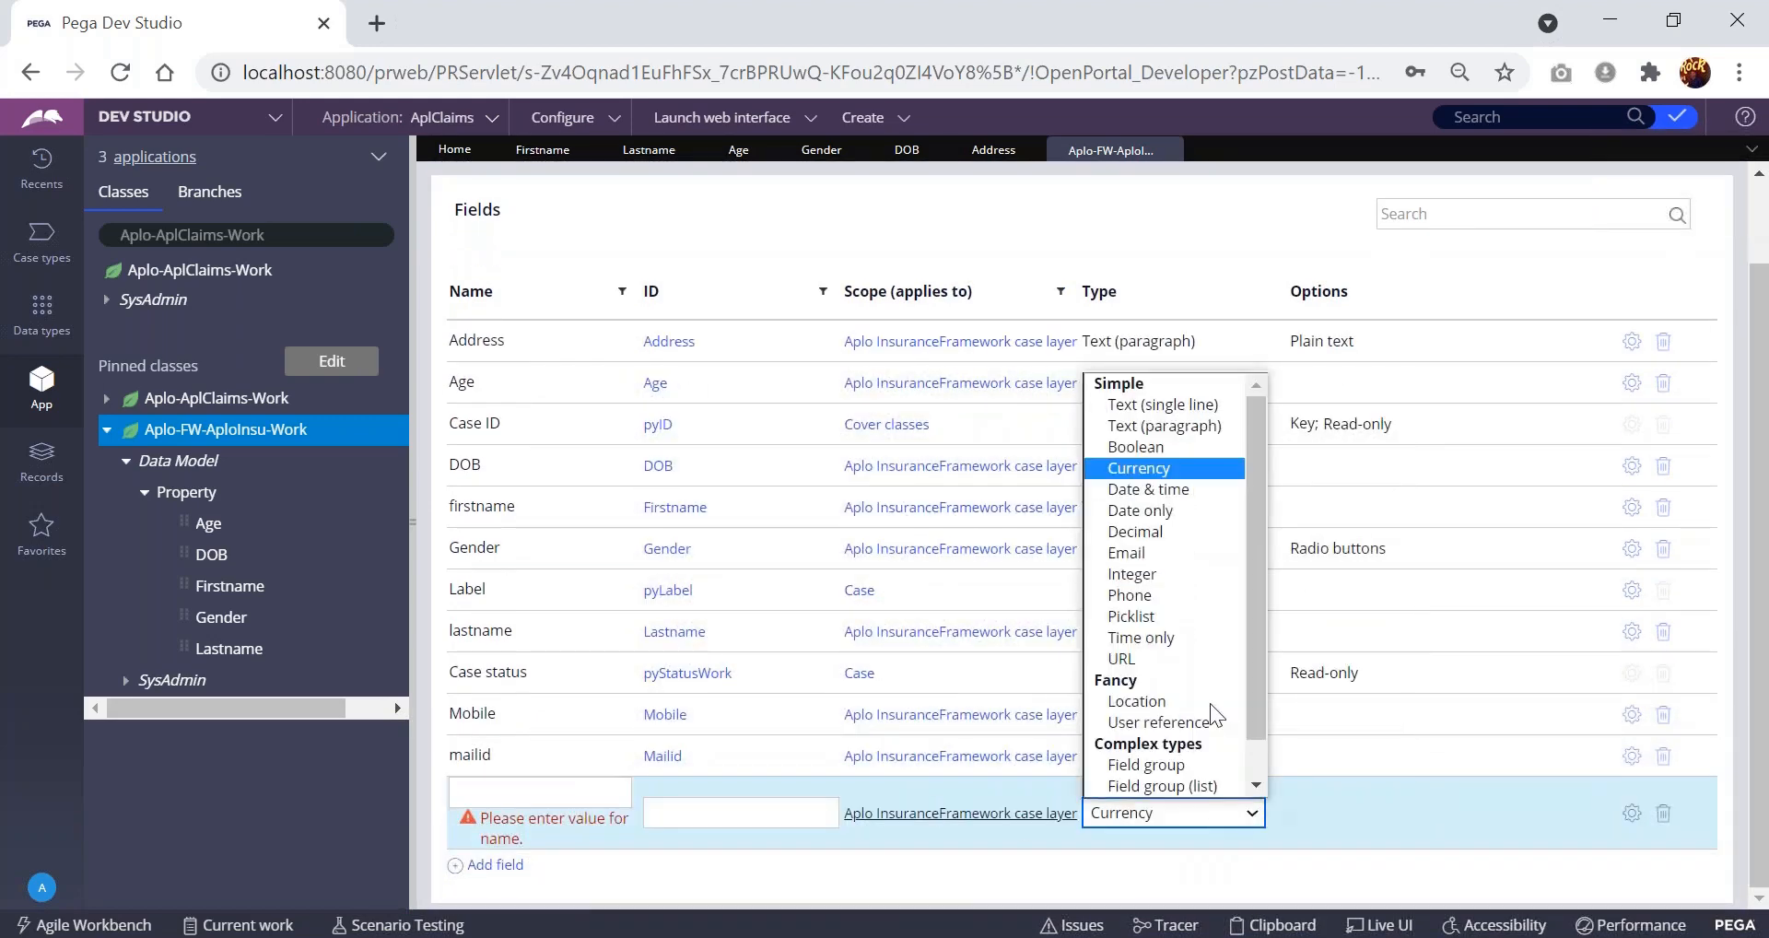
{"action": "scroll", "coordinate": [1208, 703], "scroll_direction": "down", "scroll_amount": 1}
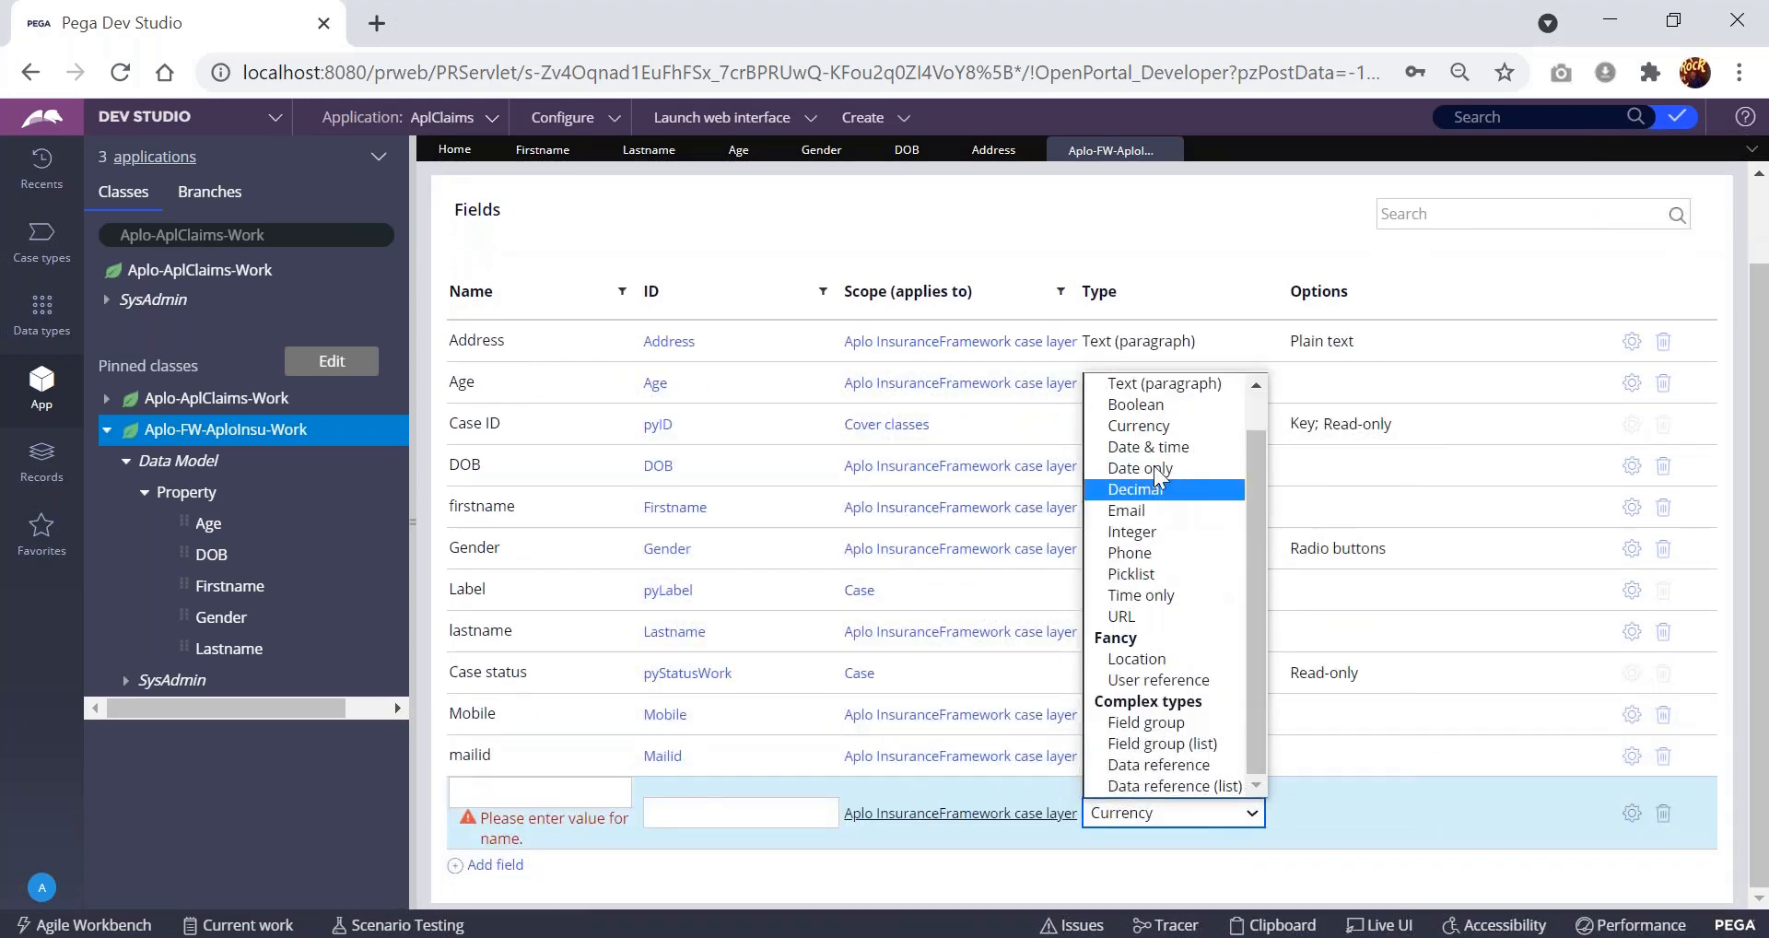
{"action": "left_click", "coordinate": [1152, 406]}
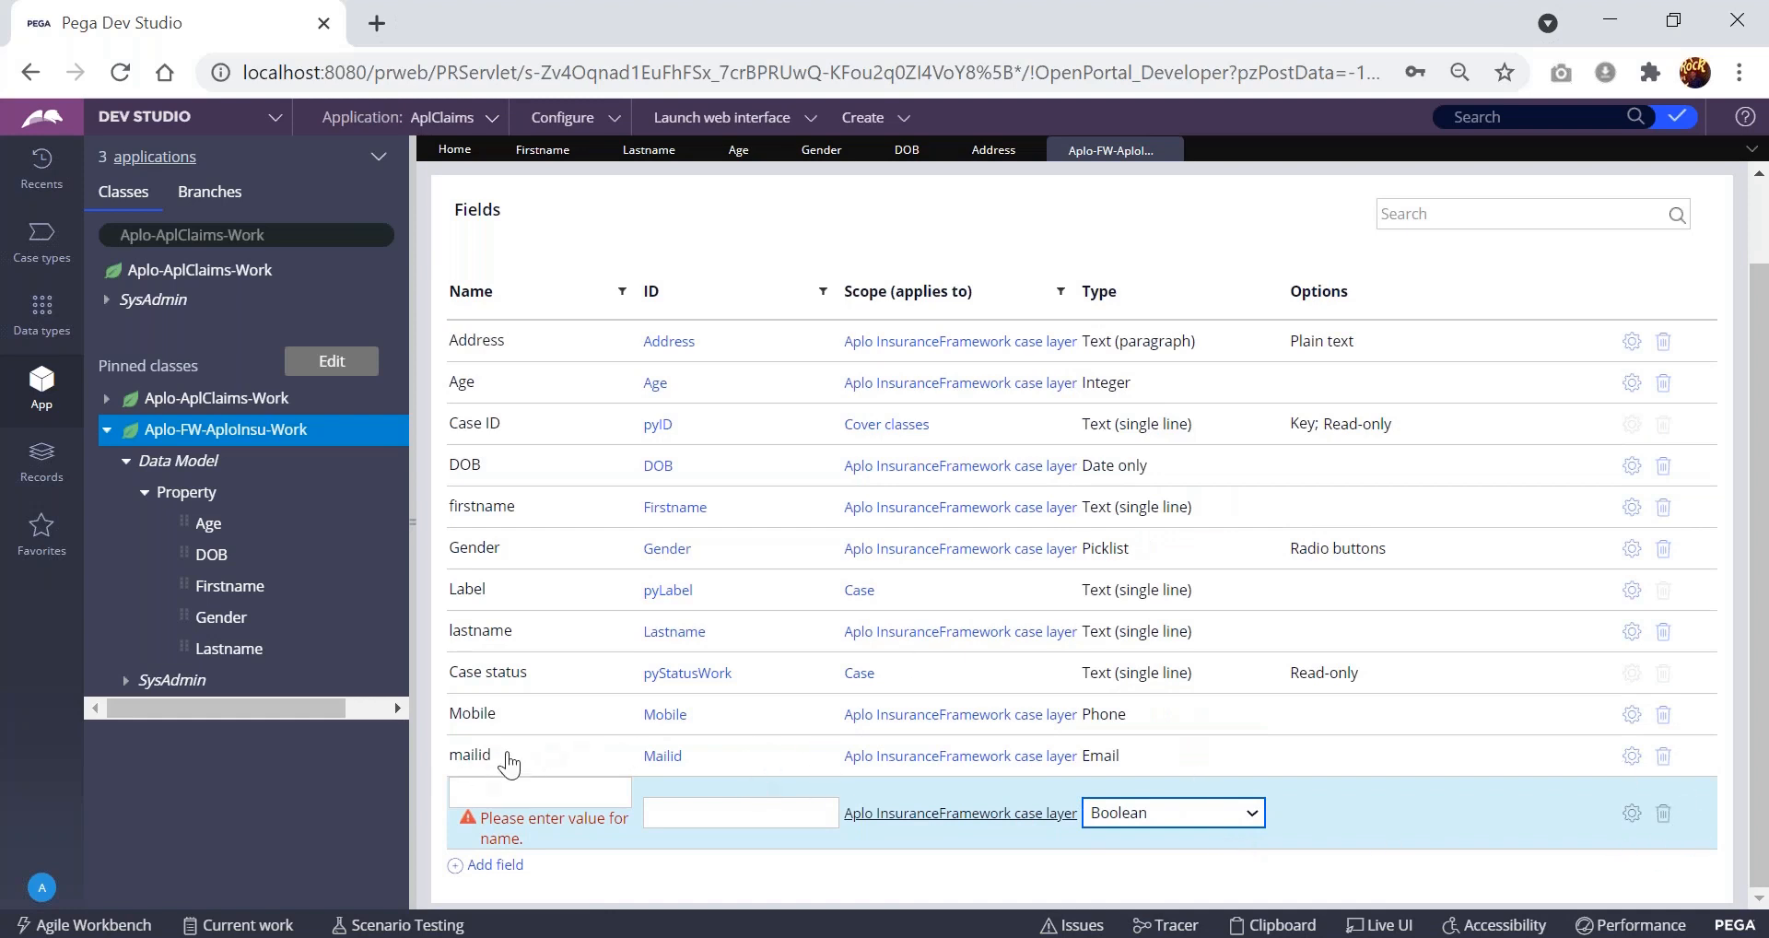
{"action": "left_click", "coordinate": [1662, 815]}
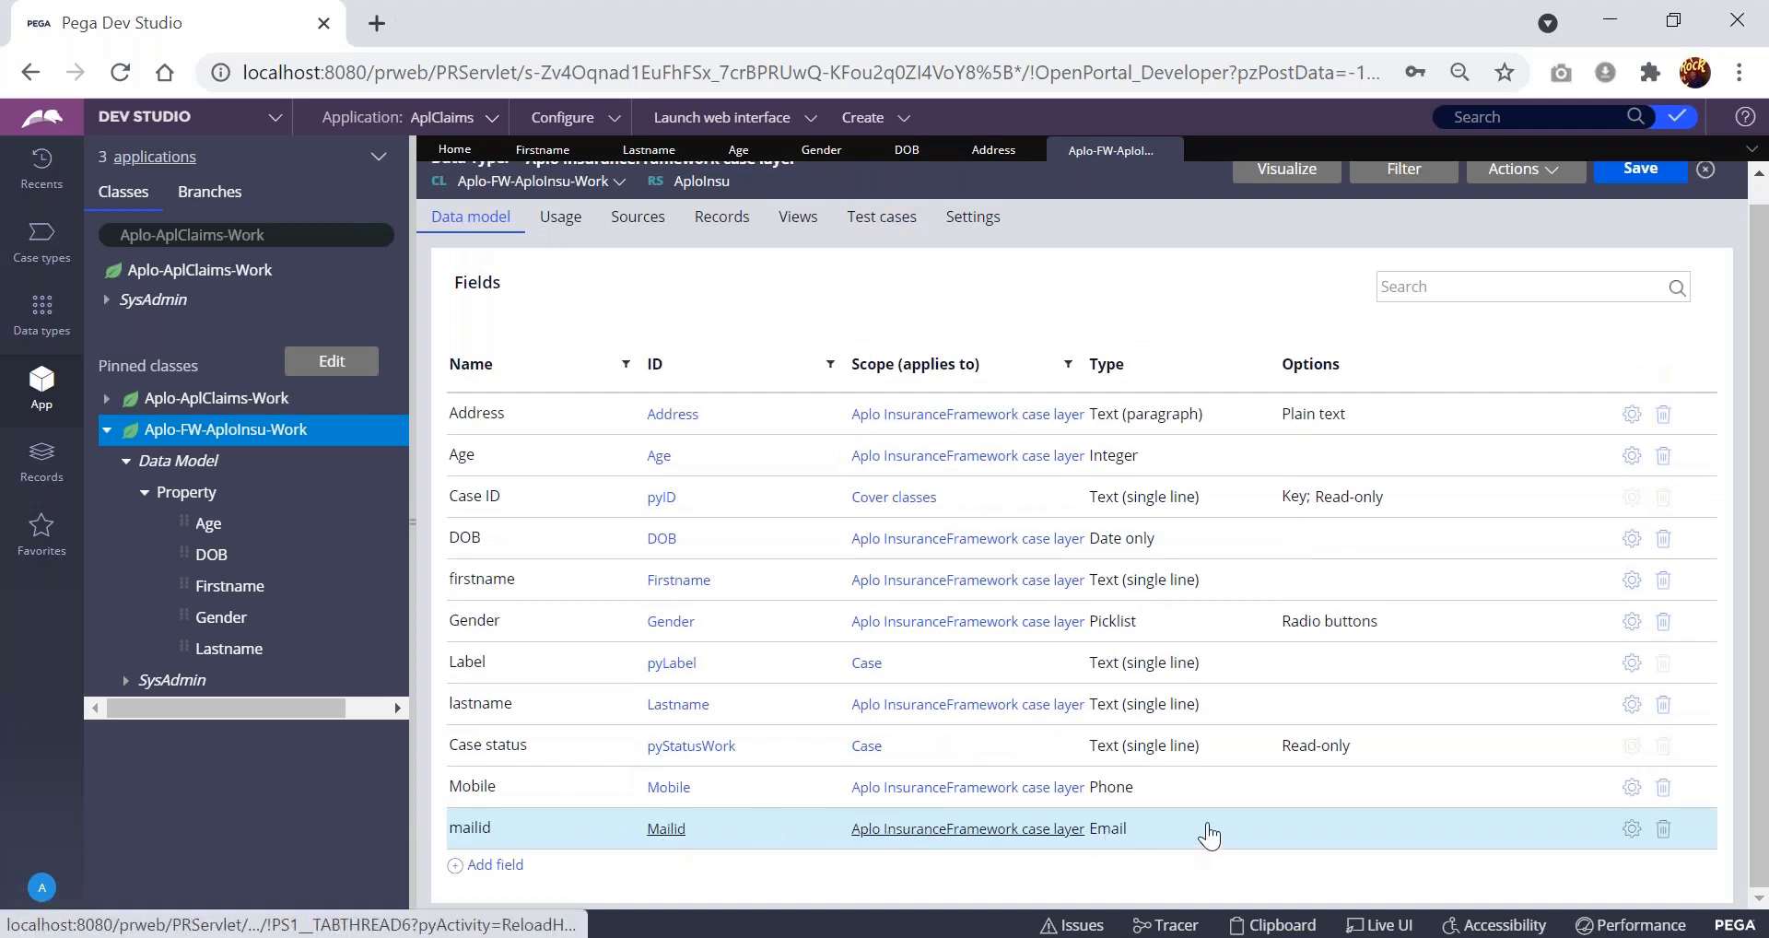
{"action": "left_click", "coordinate": [1168, 832]}
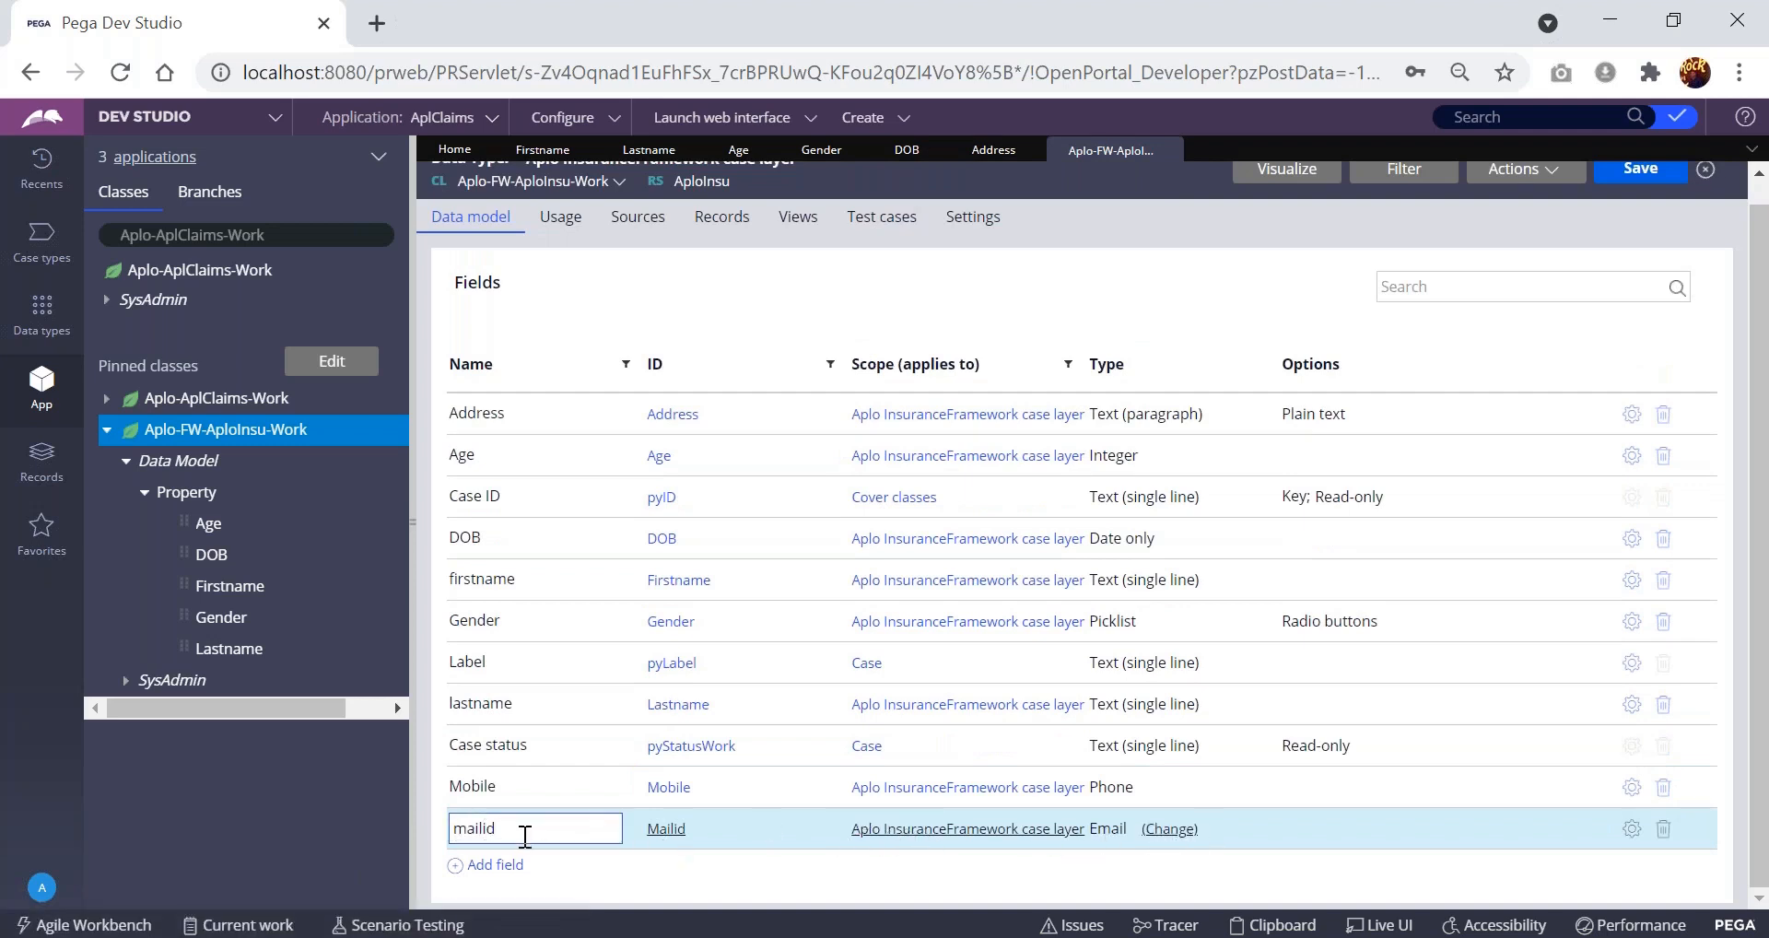
{"action": "left_click_drag", "start_coordinate": [515, 831], "coordinate": [446, 832]}
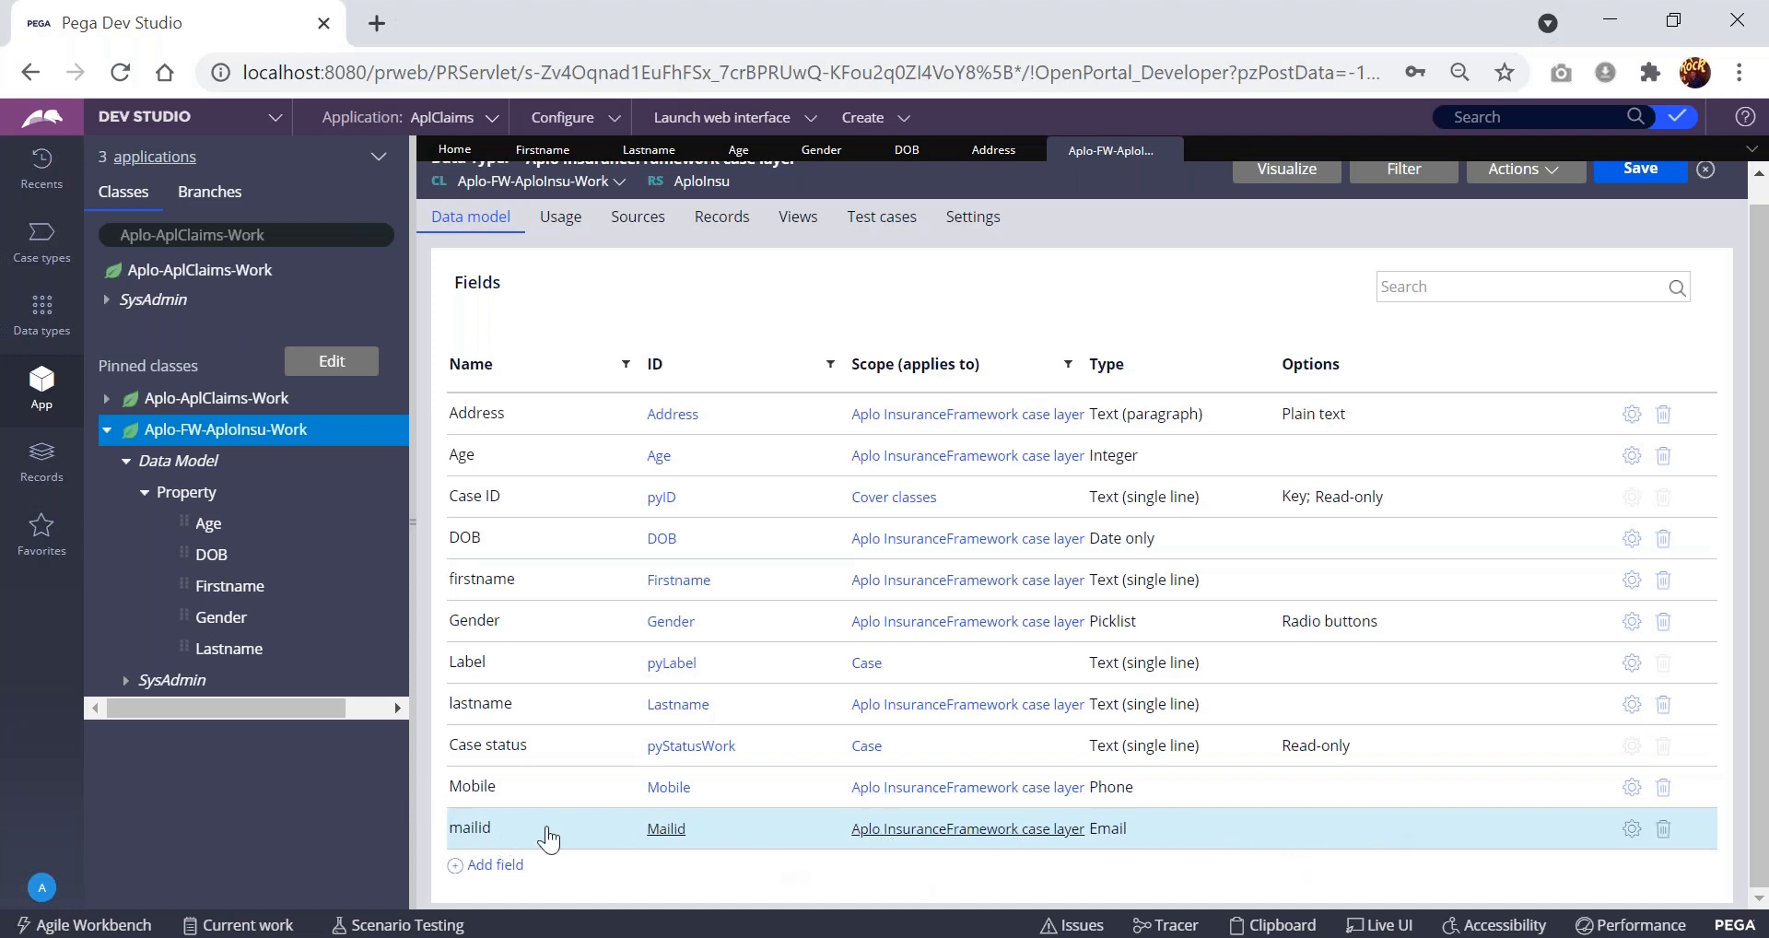
{"action": "left_click", "coordinate": [516, 828]}
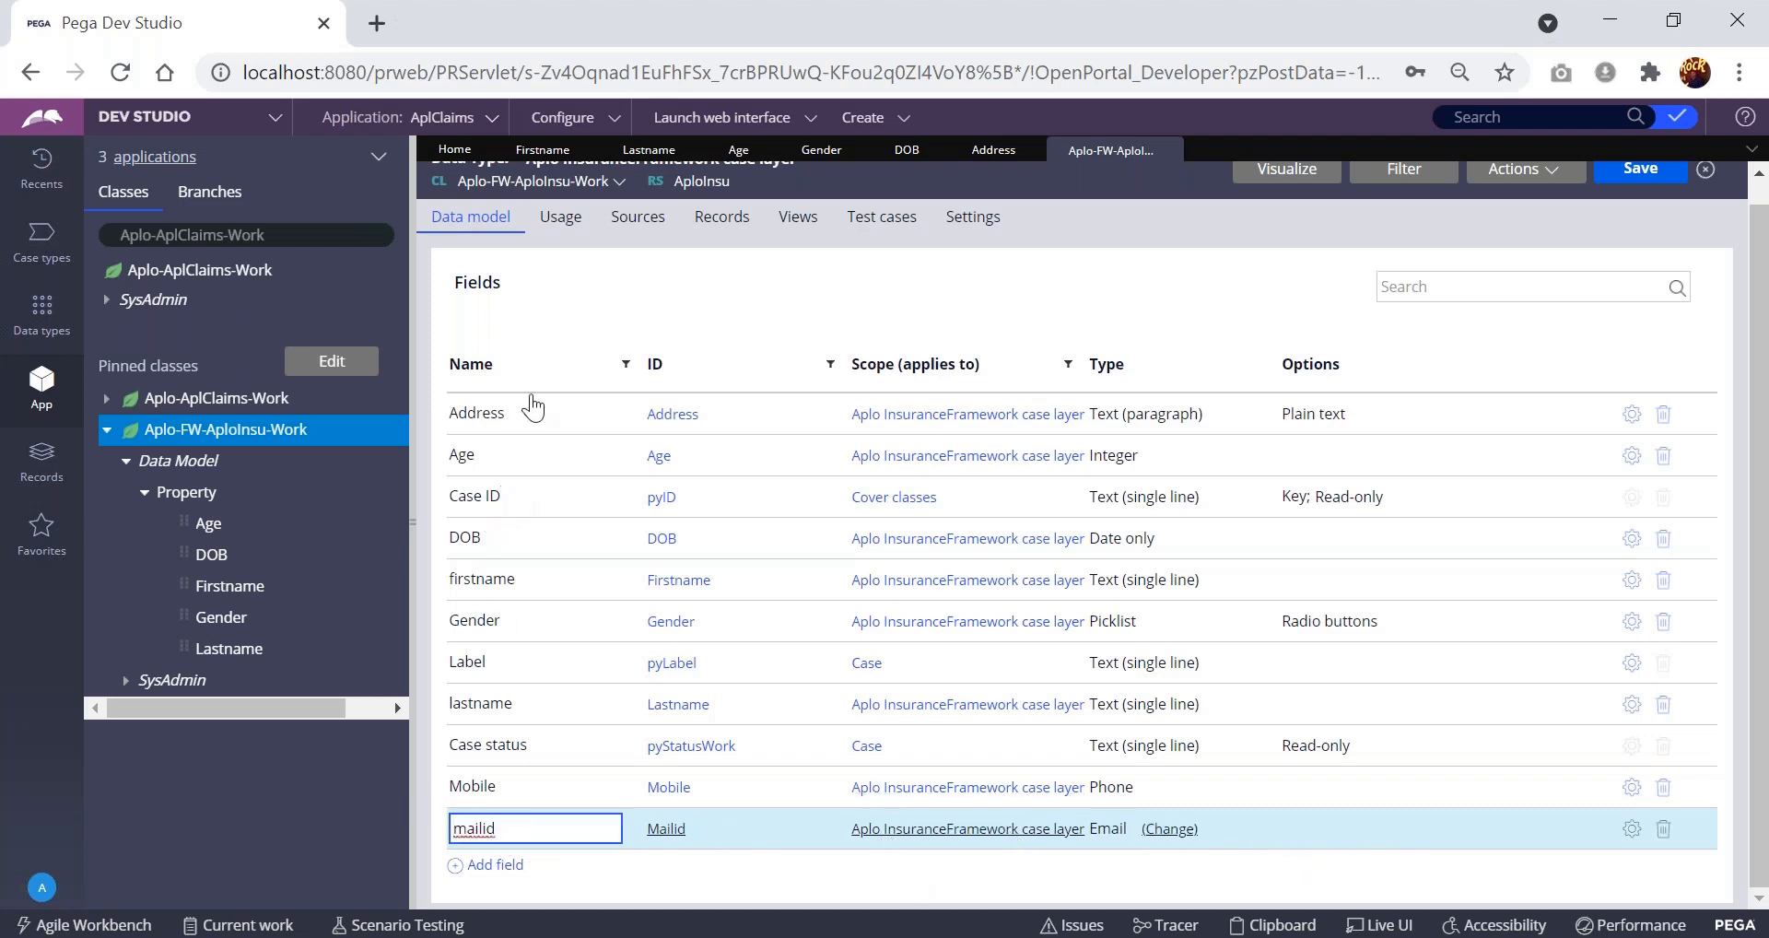
{"action": "left_click", "coordinate": [622, 898]}
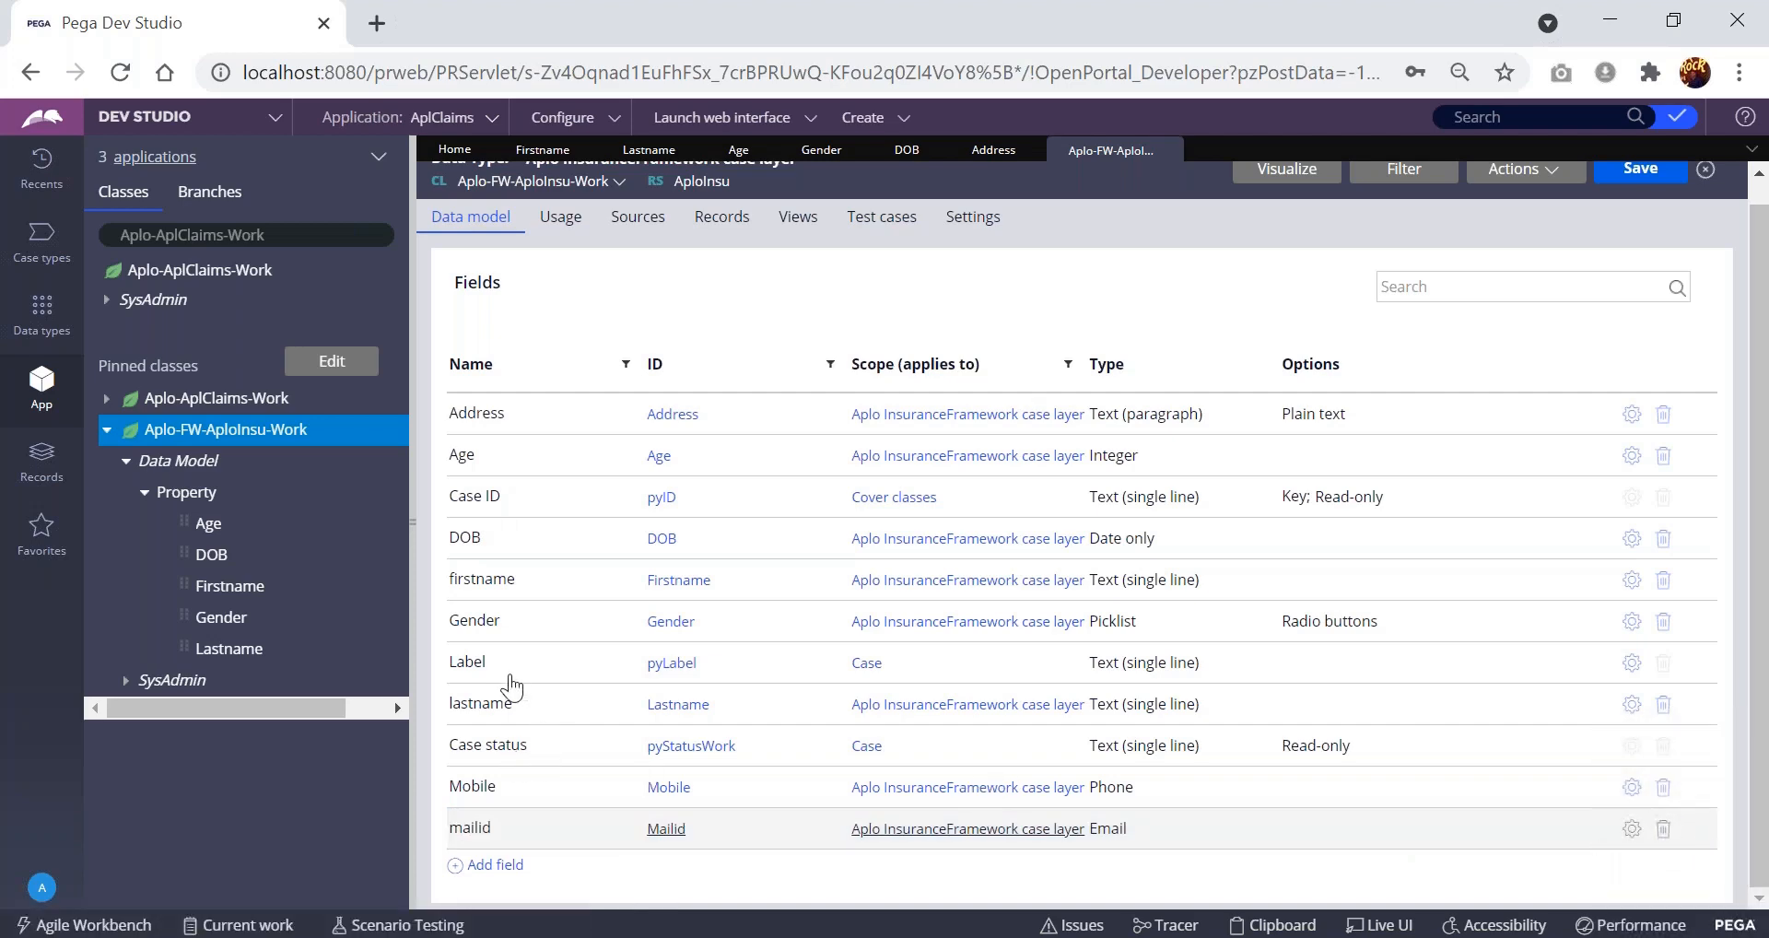
- Look over the complete field list and save the Aplo InsuranceFramework case layer data type again
{"action": "scroll", "coordinate": [732, 750], "scroll_direction": "up", "scroll_amount": 1}
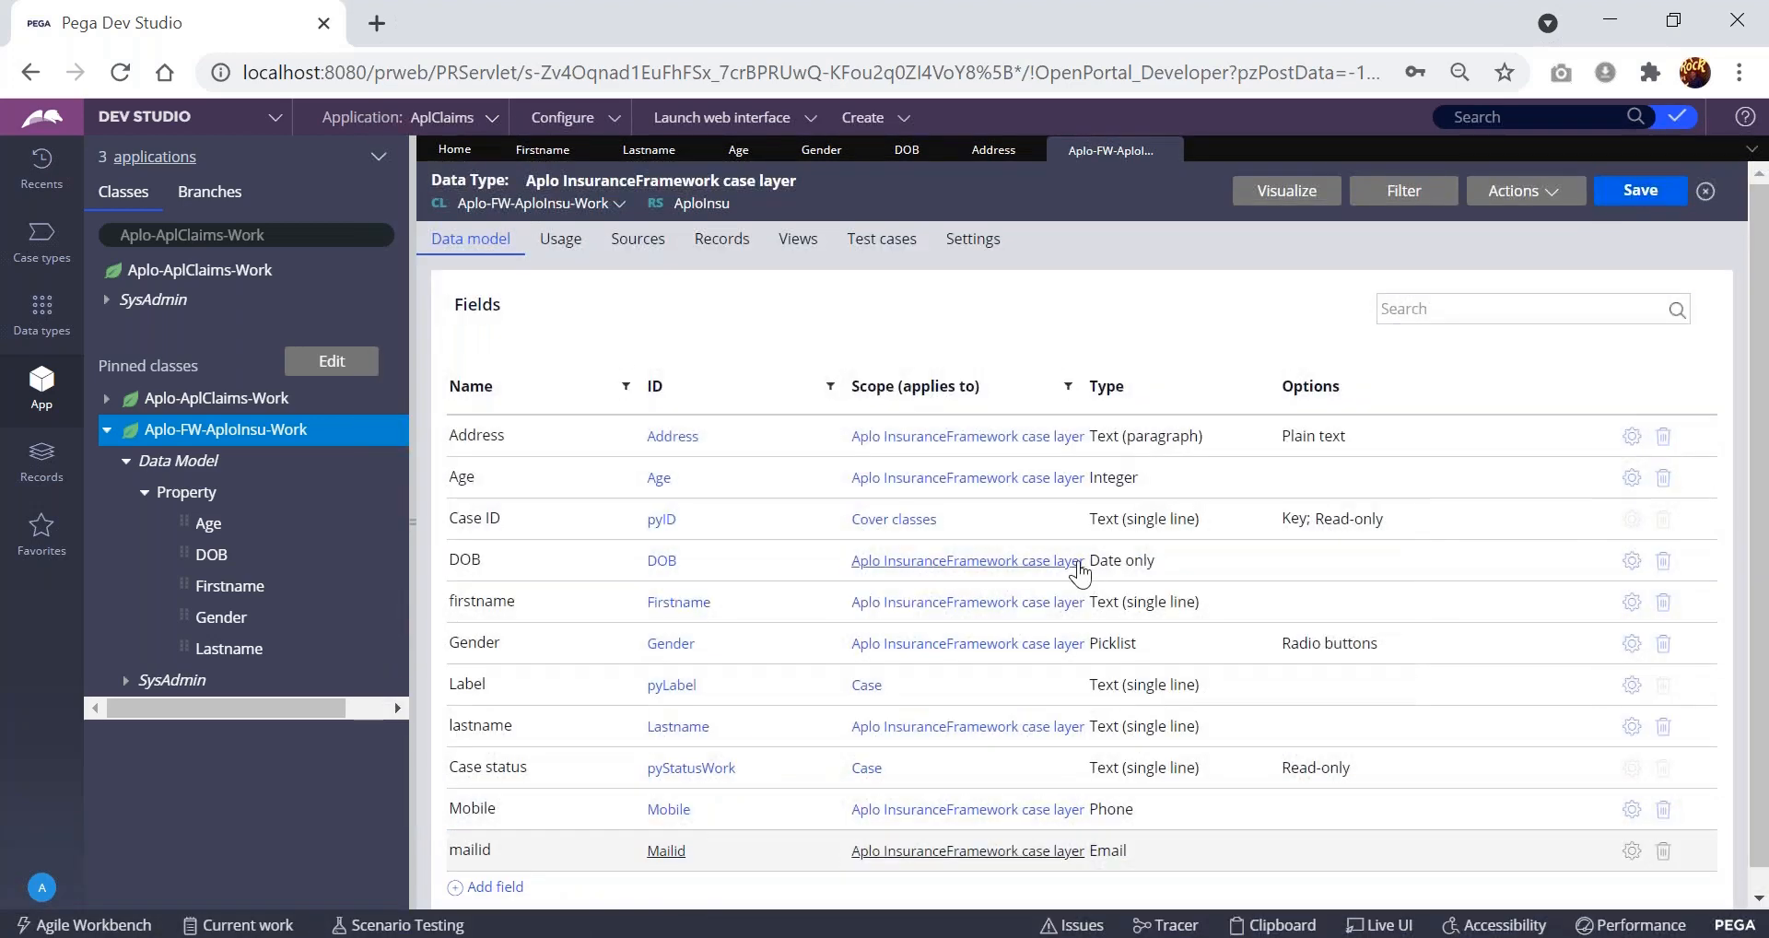
{"action": "scroll", "coordinate": [1080, 573], "scroll_direction": "down", "scroll_amount": 1}
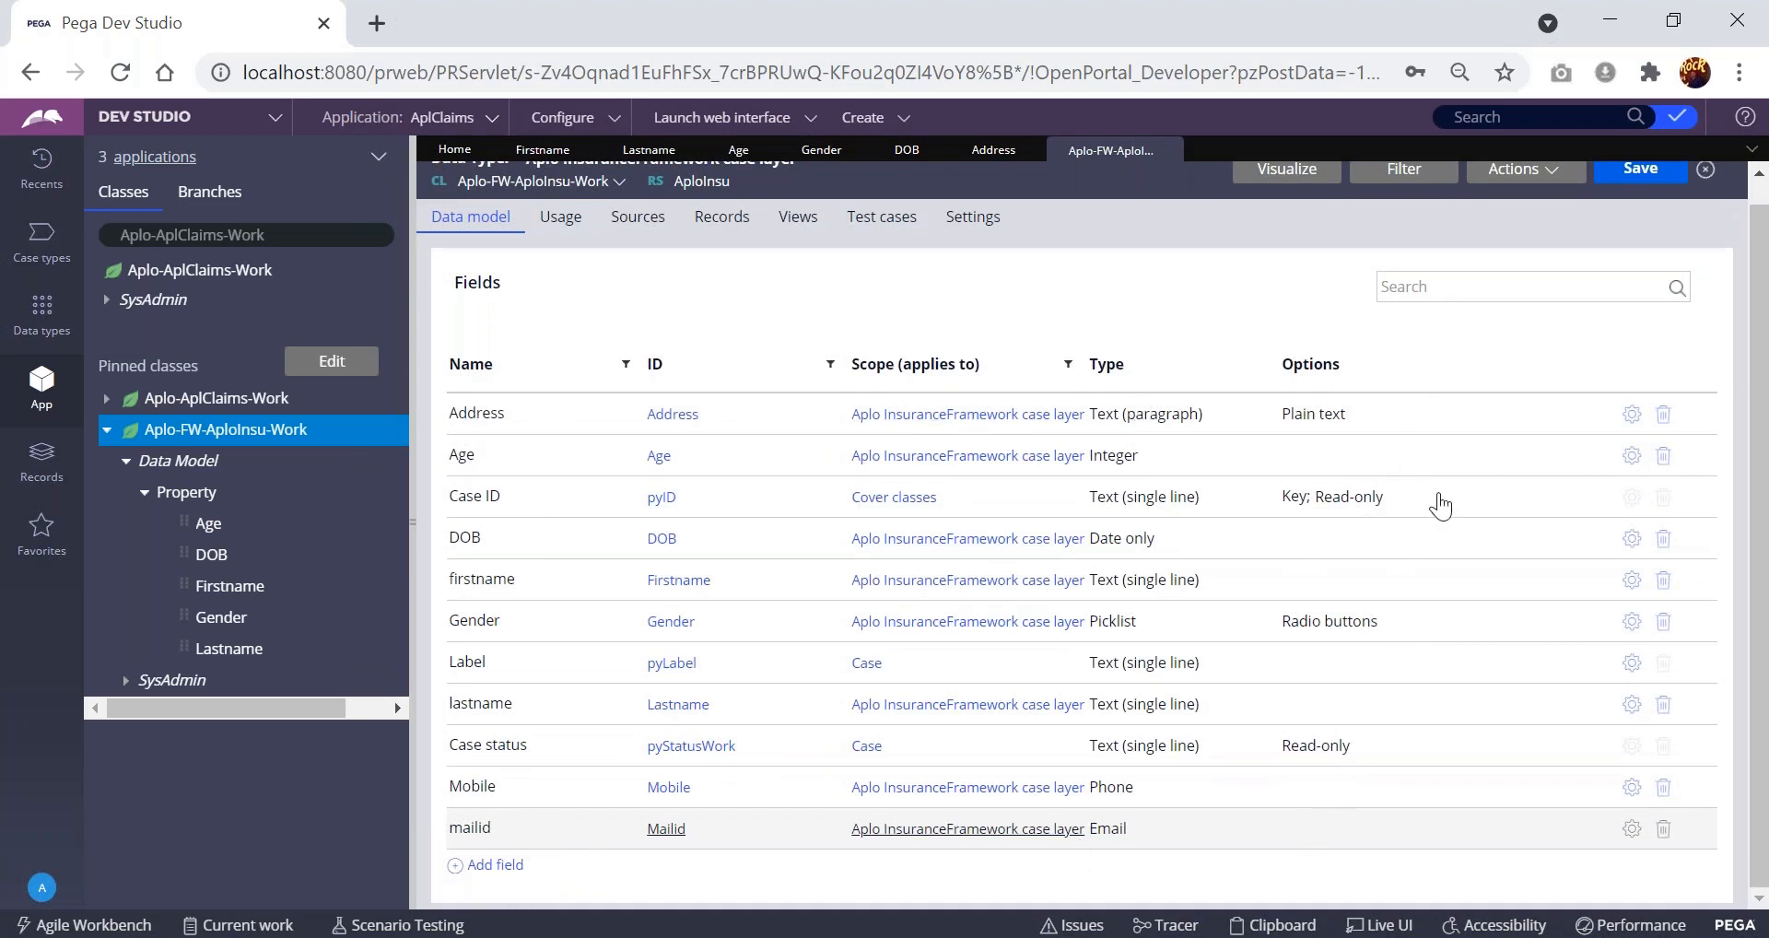
{"action": "scroll", "coordinate": [1440, 503], "scroll_direction": "up", "scroll_amount": 1}
{"action": "left_click", "coordinate": [1657, 196]}
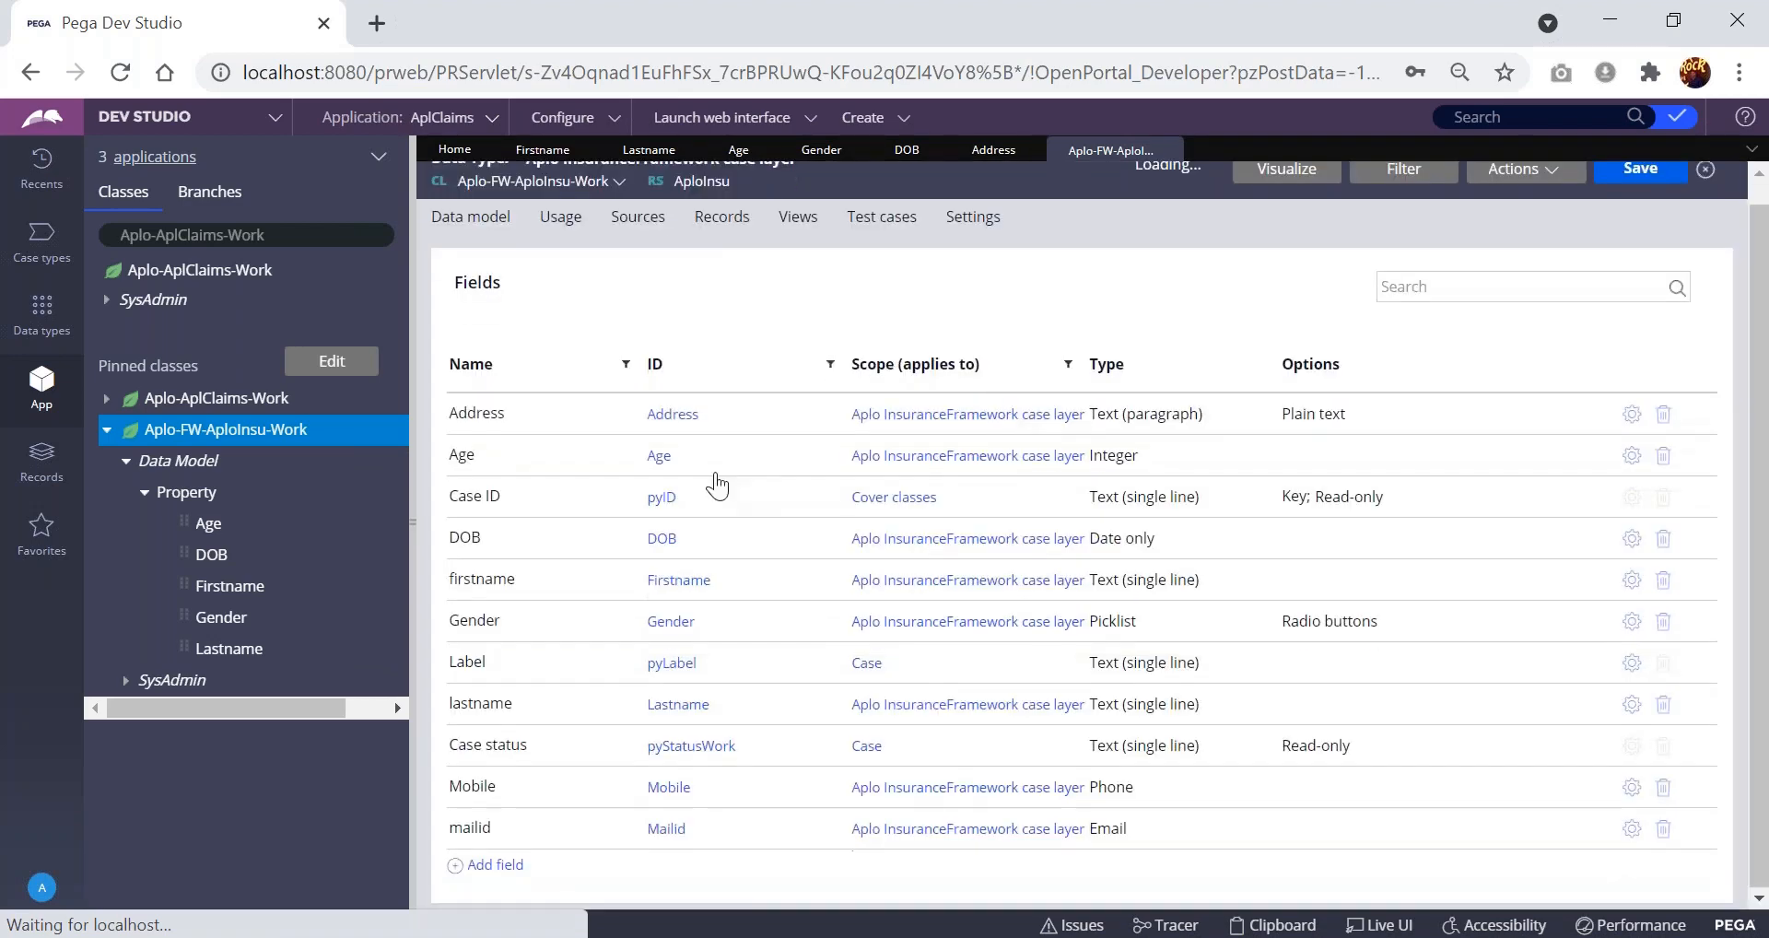
- Review the field list and examine the Address and DOB property records
{"action": "scroll", "coordinate": [836, 788], "scroll_direction": "down", "scroll_amount": 1}
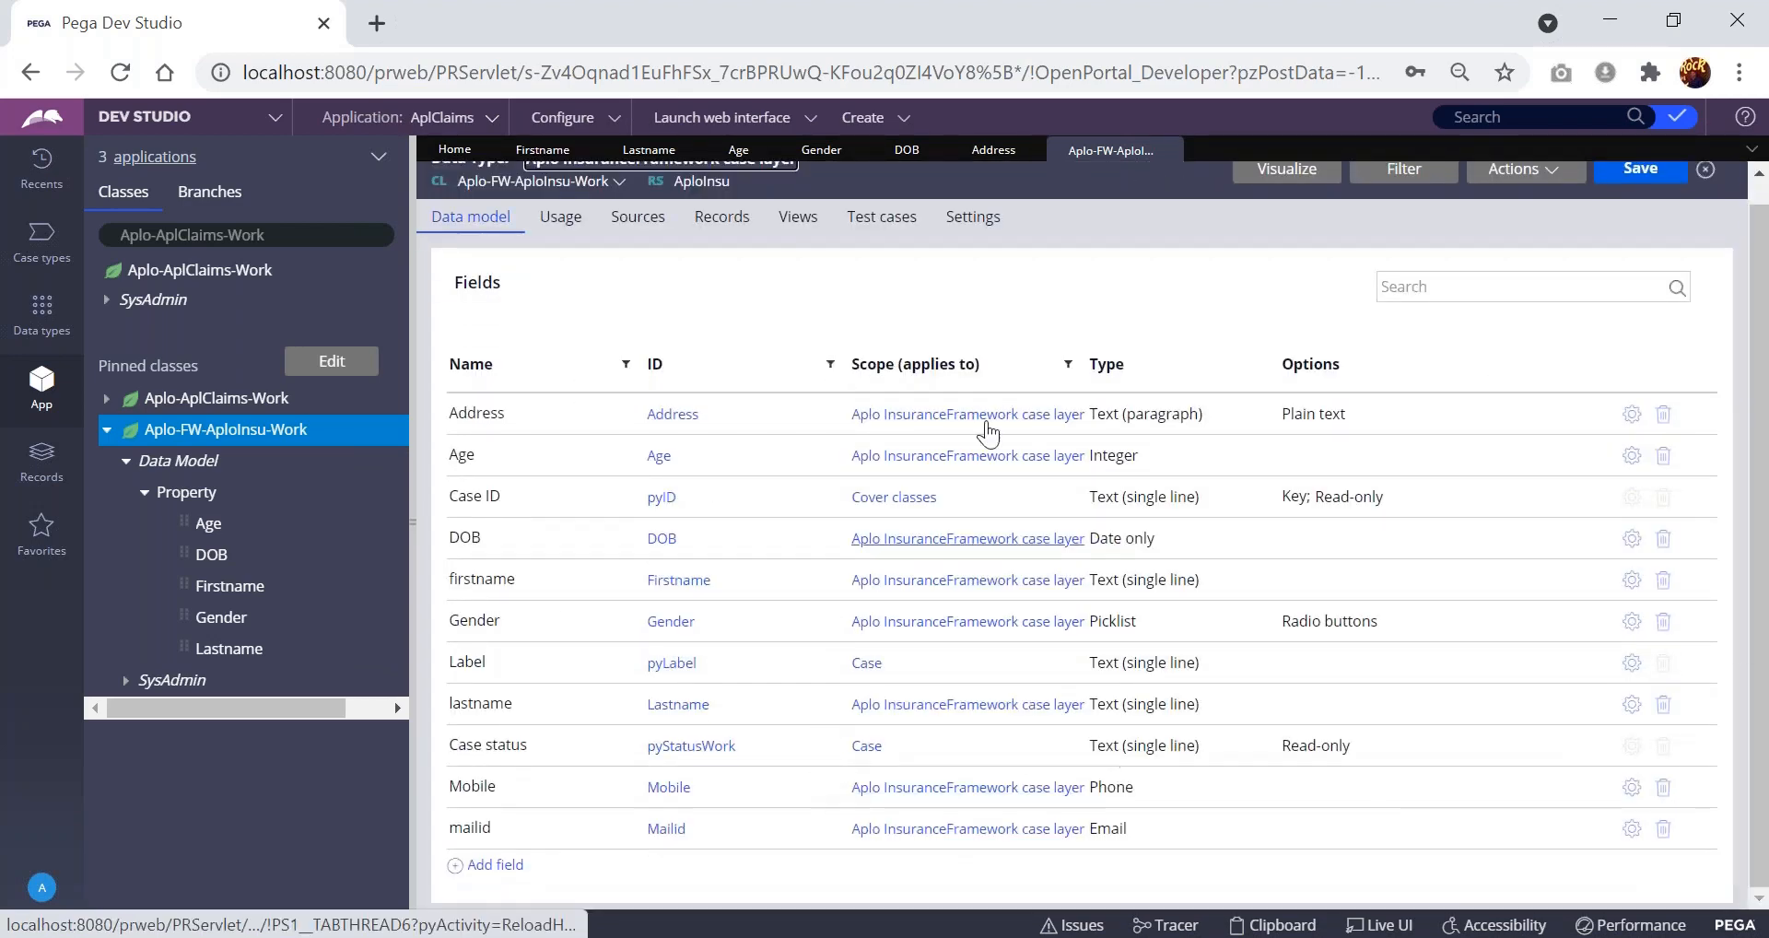
{"action": "left_click", "coordinate": [993, 149]}
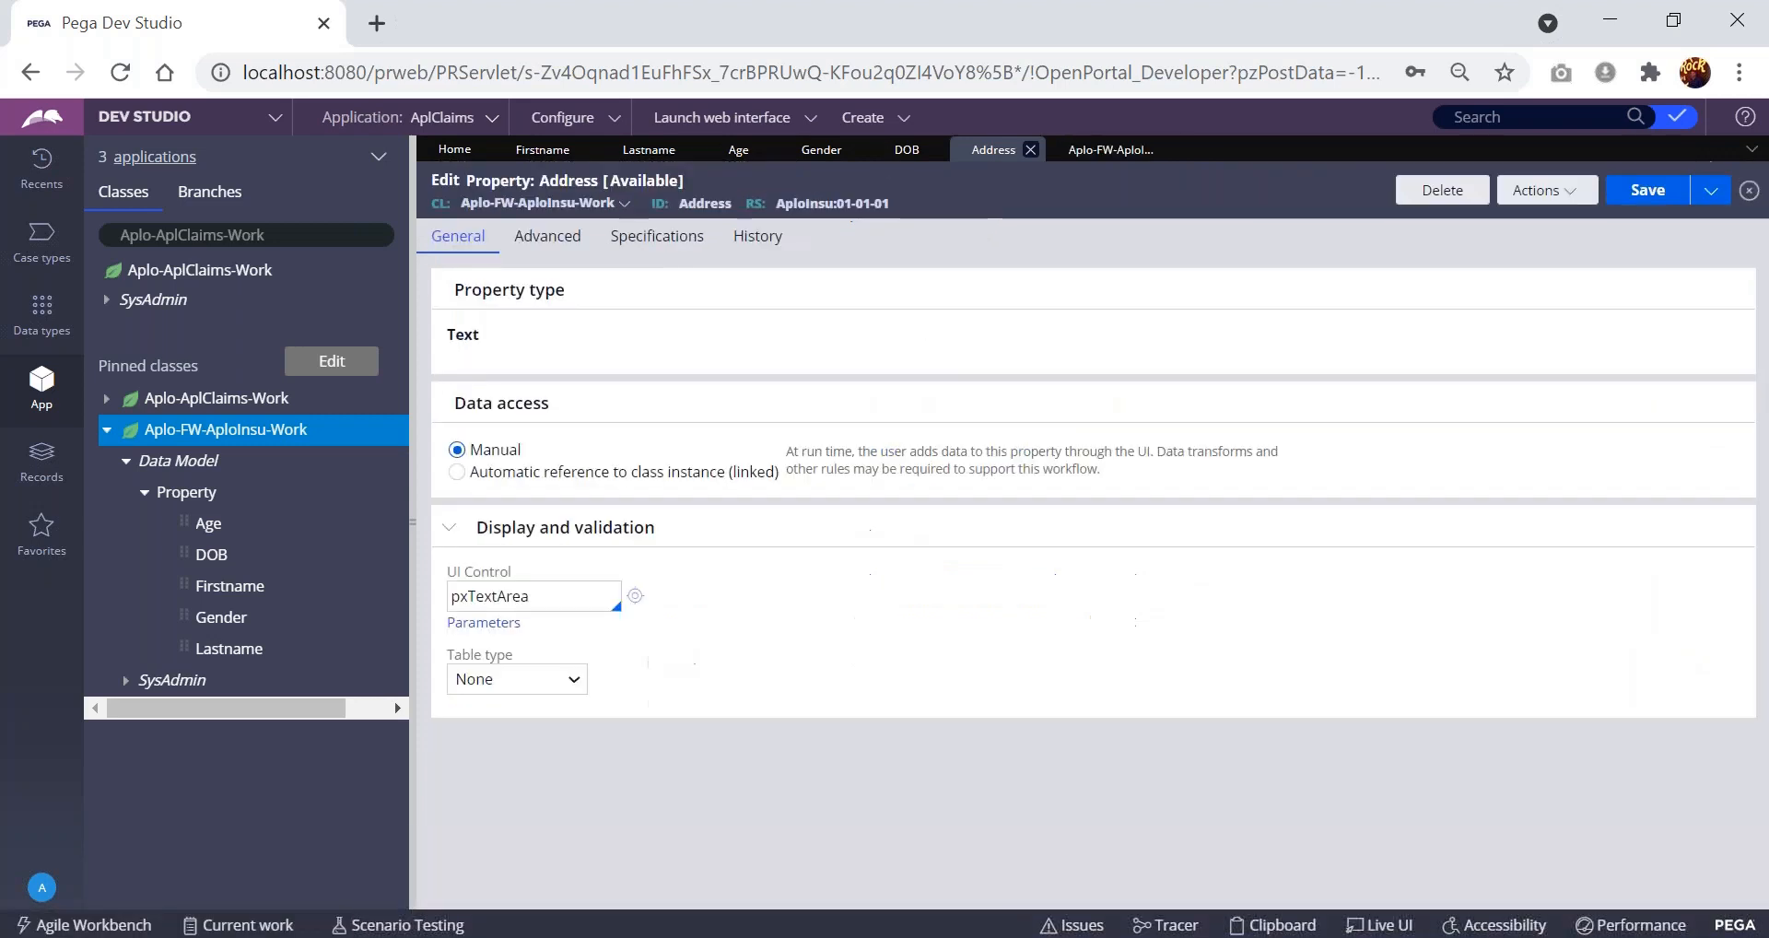
{"action": "left_click", "coordinate": [918, 153]}
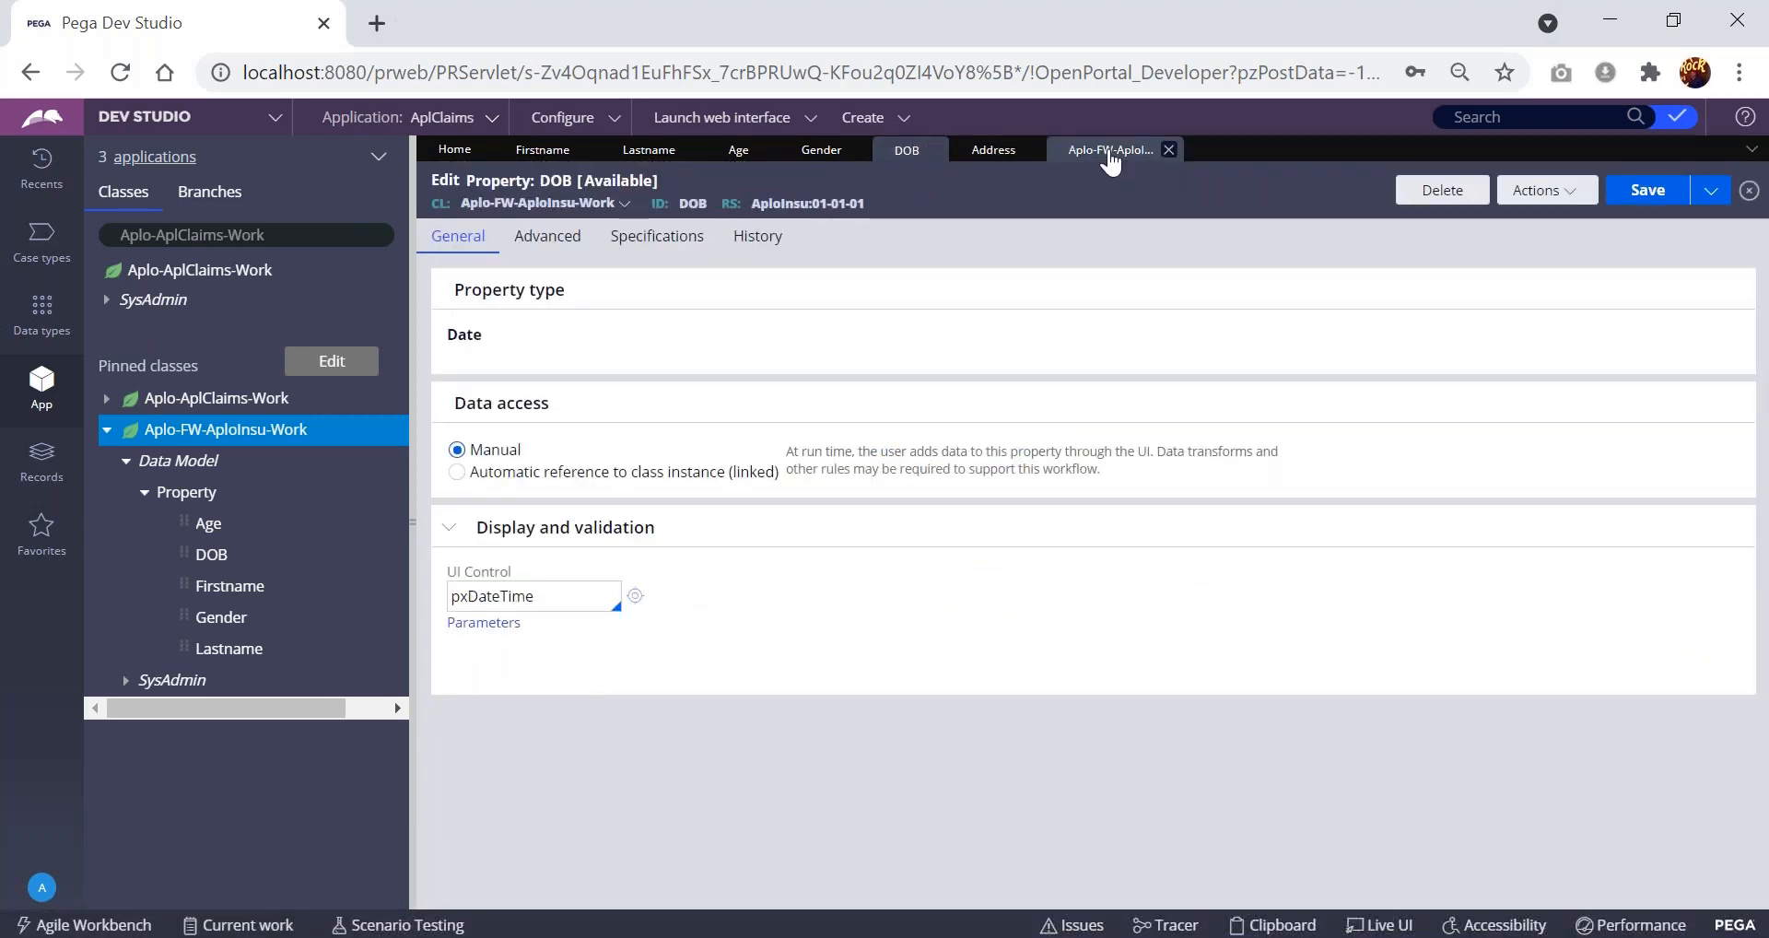
- Refresh the Aplo-FW-AploInsu-Work class in the class tree and expand its data model down to the individual properties
{"action": "left_click", "coordinate": [187, 430]}
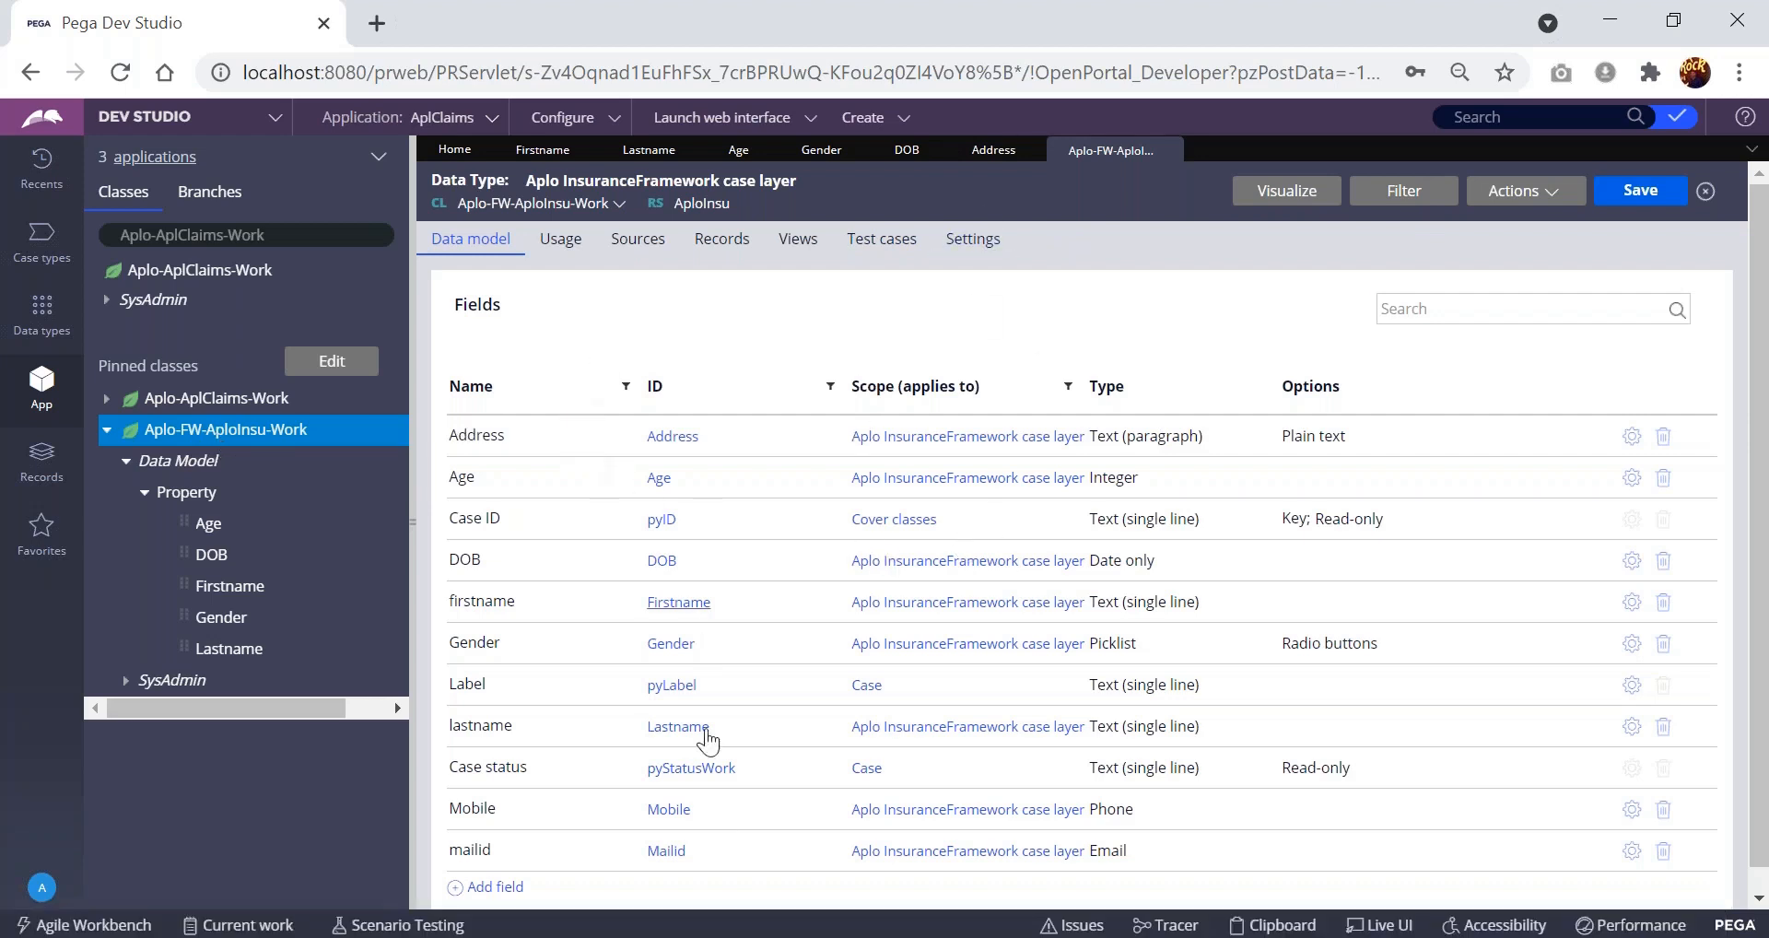
{"action": "right_click", "coordinate": [194, 445]}
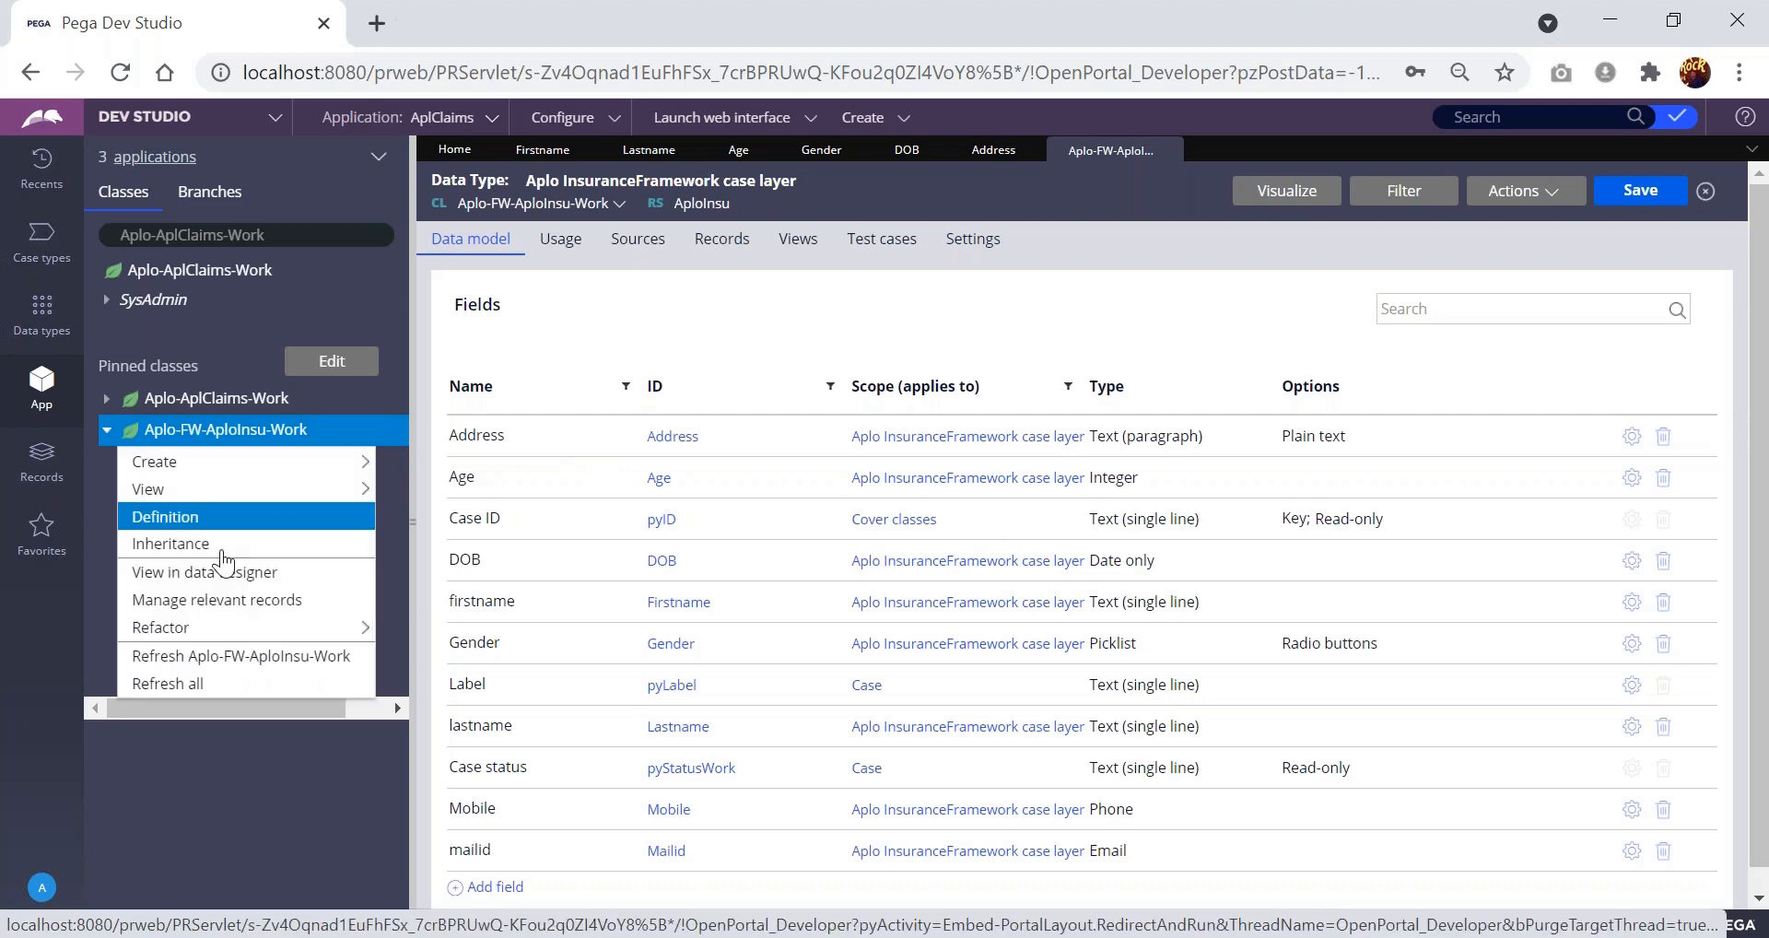
{"action": "left_click", "coordinate": [164, 655]}
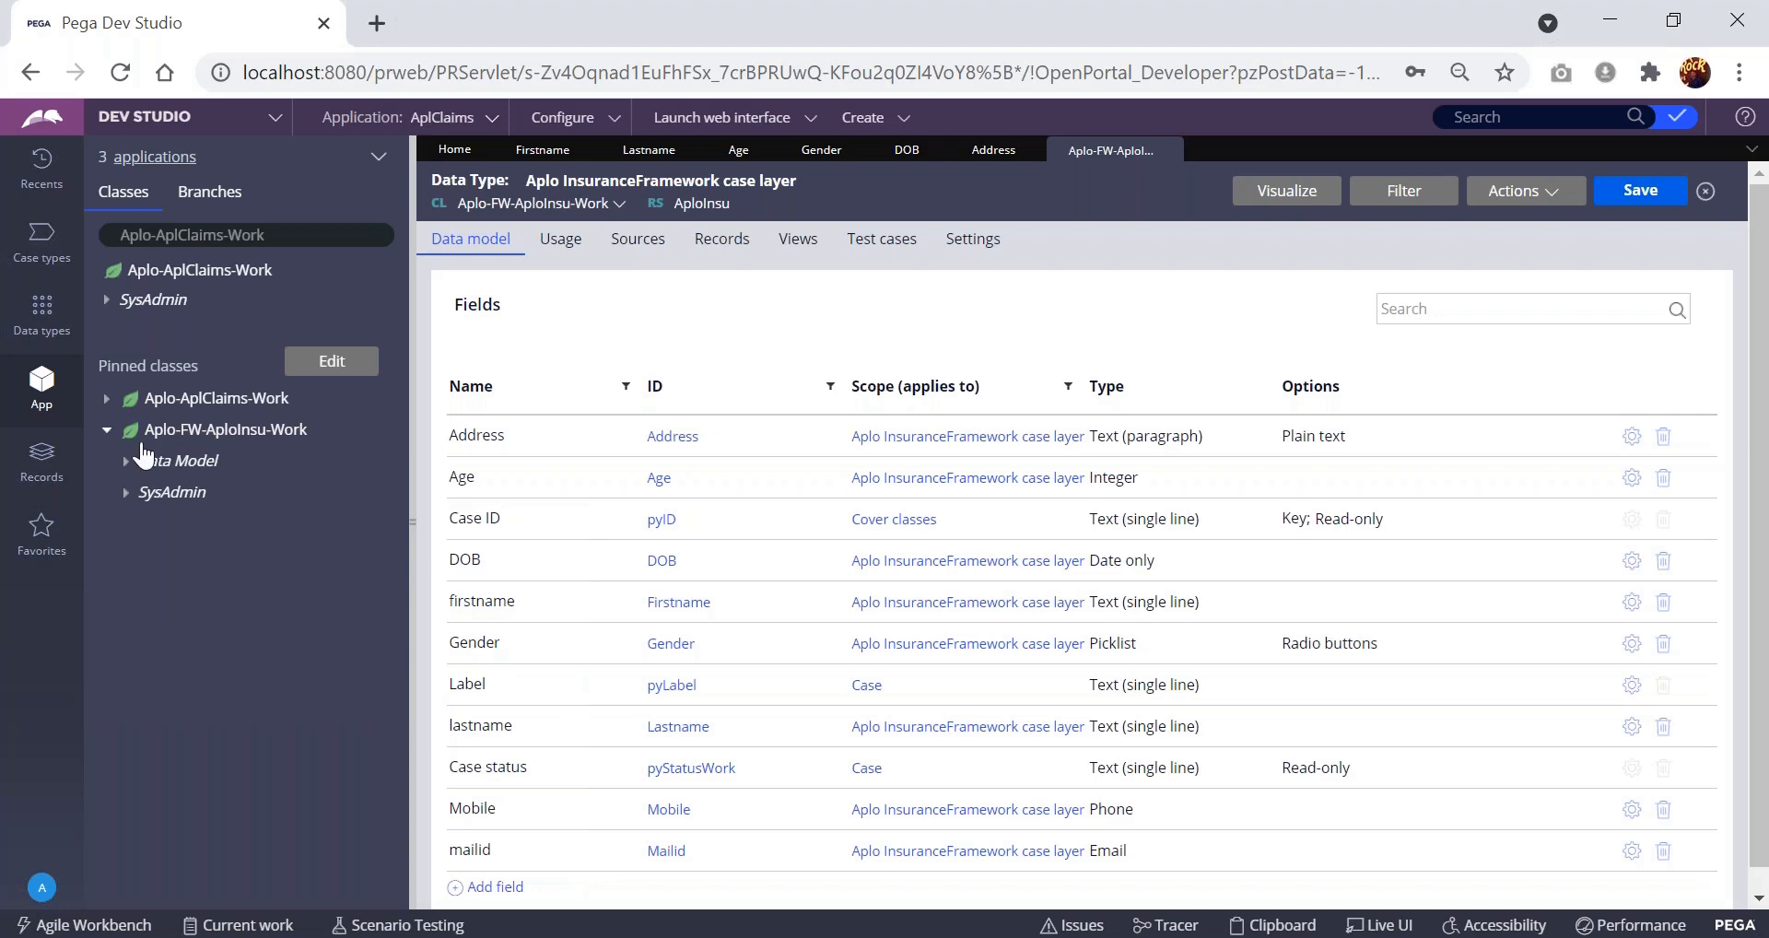
{"action": "left_click", "coordinate": [126, 472]}
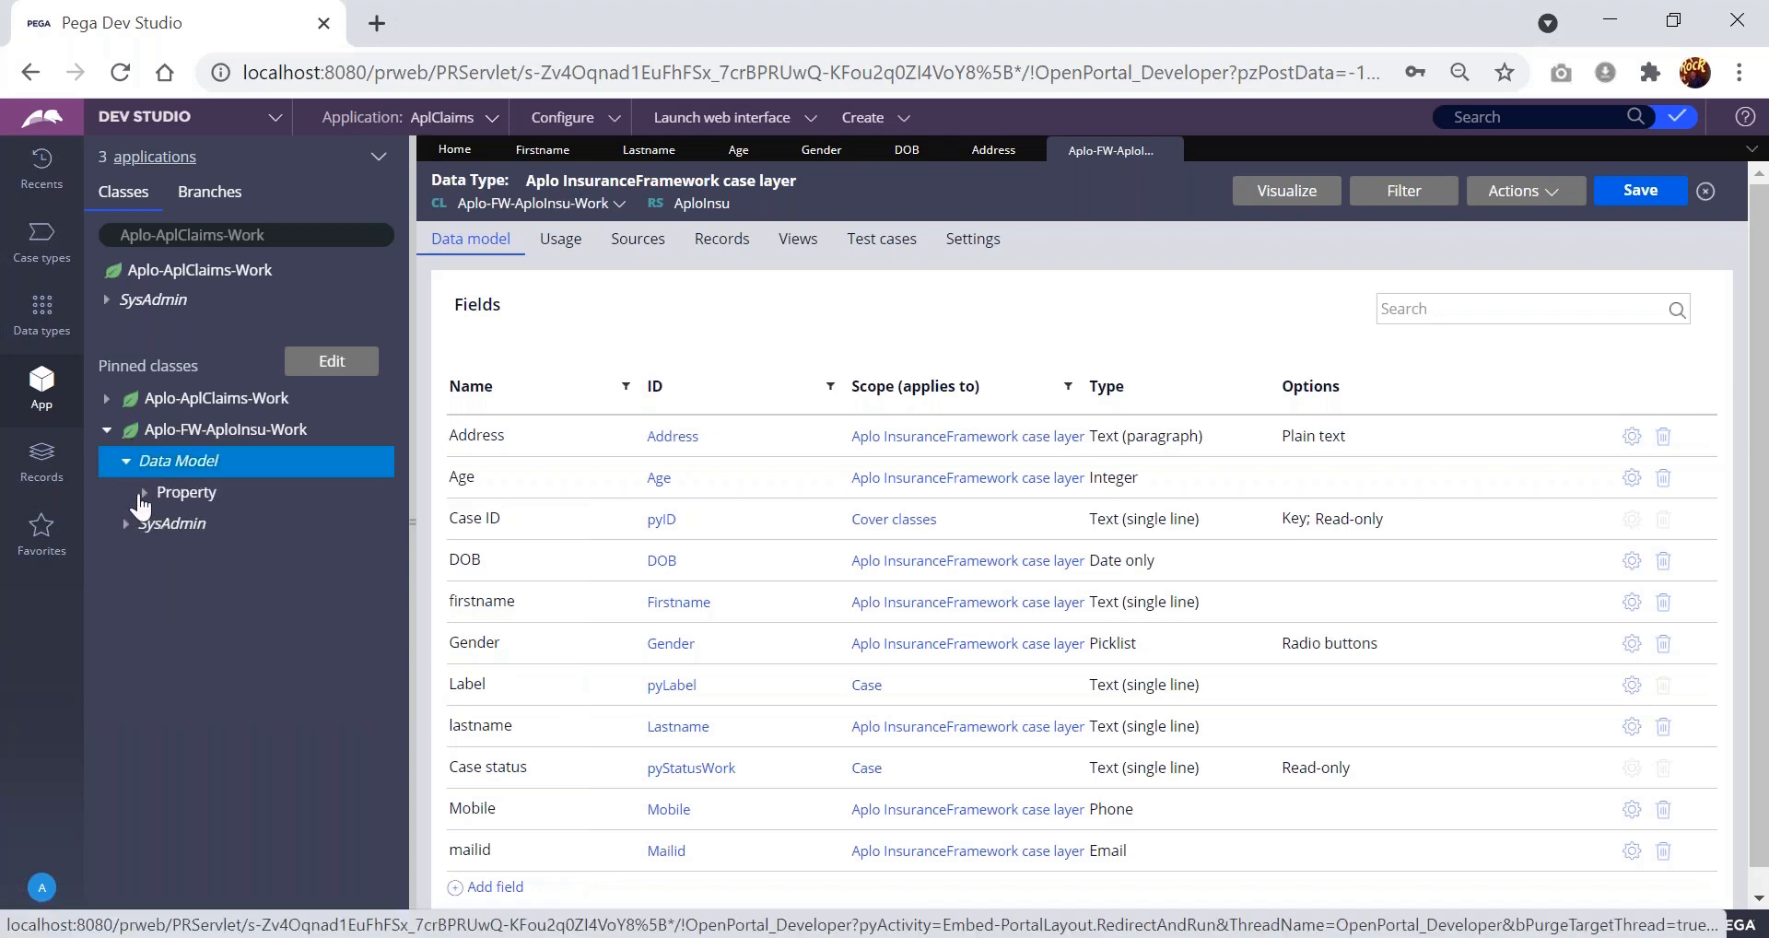
{"action": "left_click", "coordinate": [143, 495]}
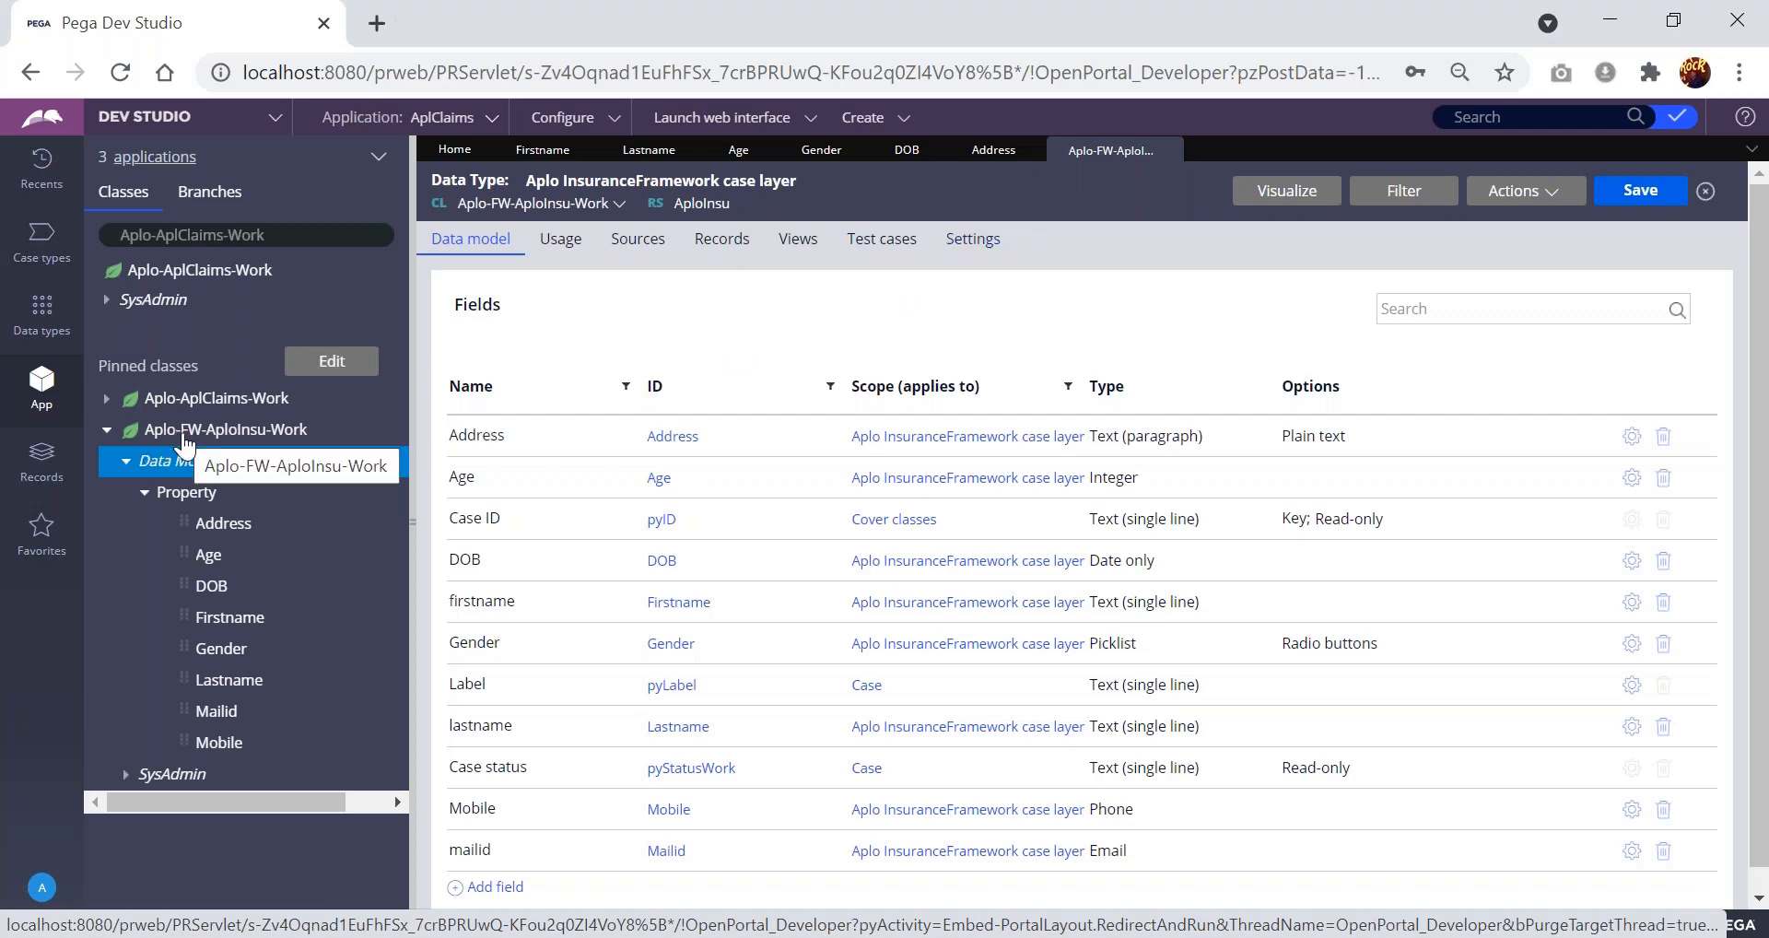
- Close all open rule records except Home and select the Aplo-AplClaims-Work class in the class tree
{"action": "left_click", "coordinate": [1751, 153]}
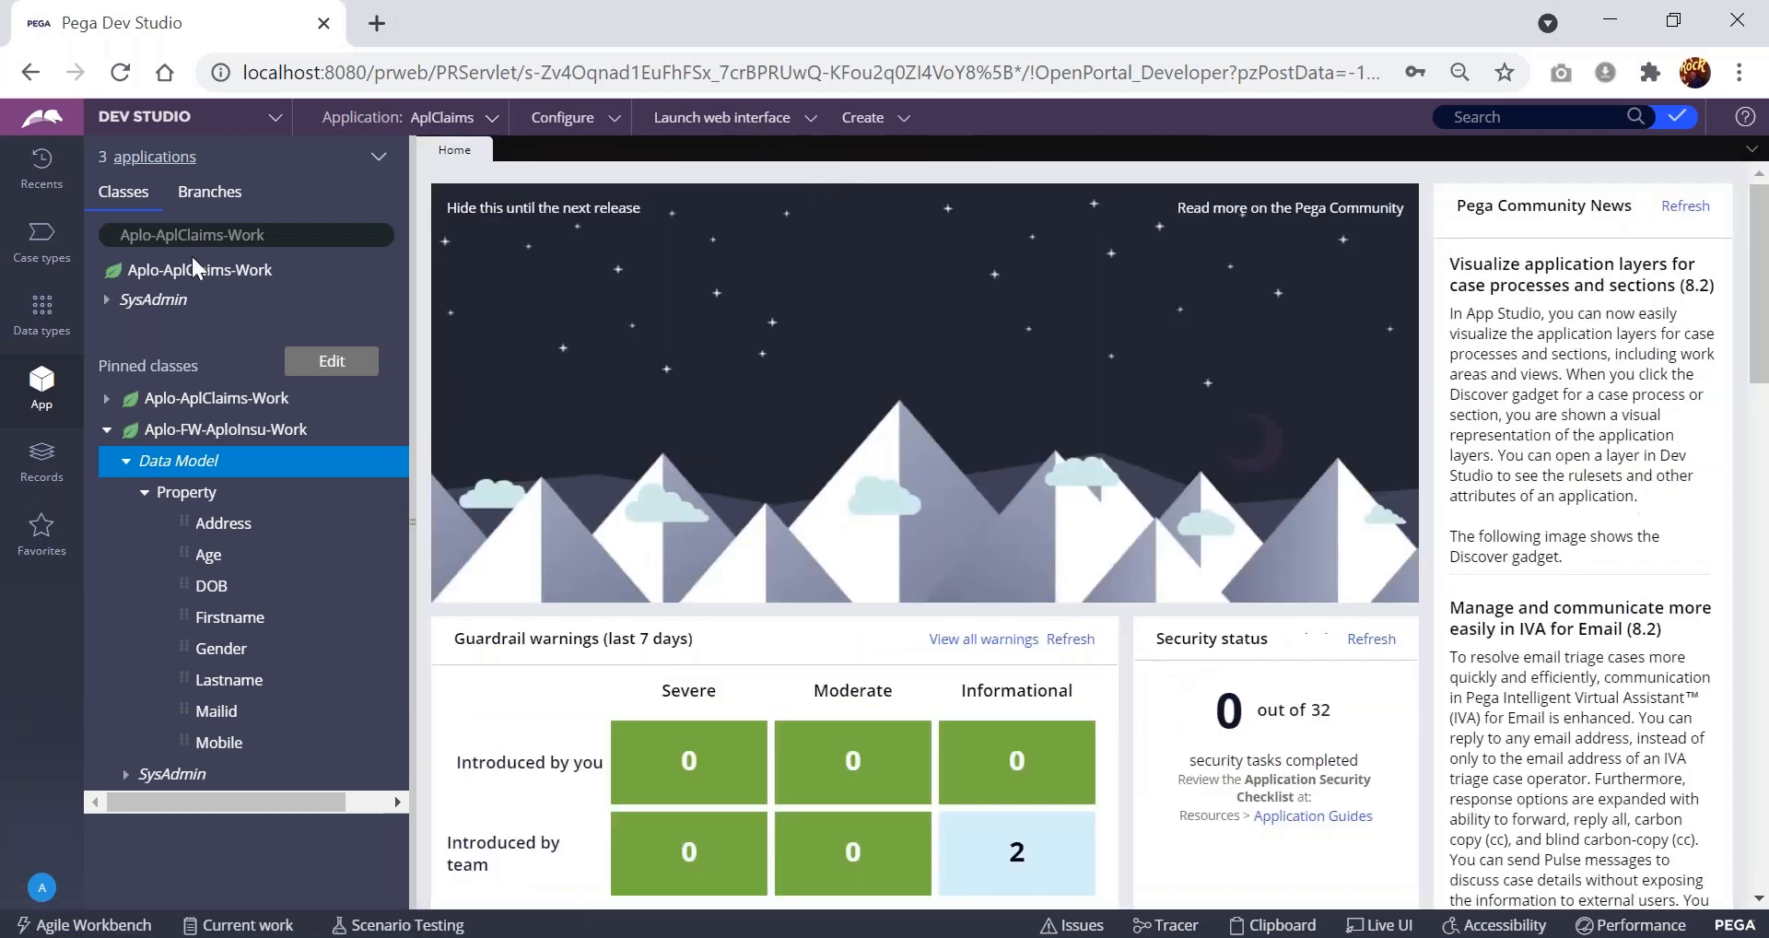
{"action": "left_click", "coordinate": [198, 269]}
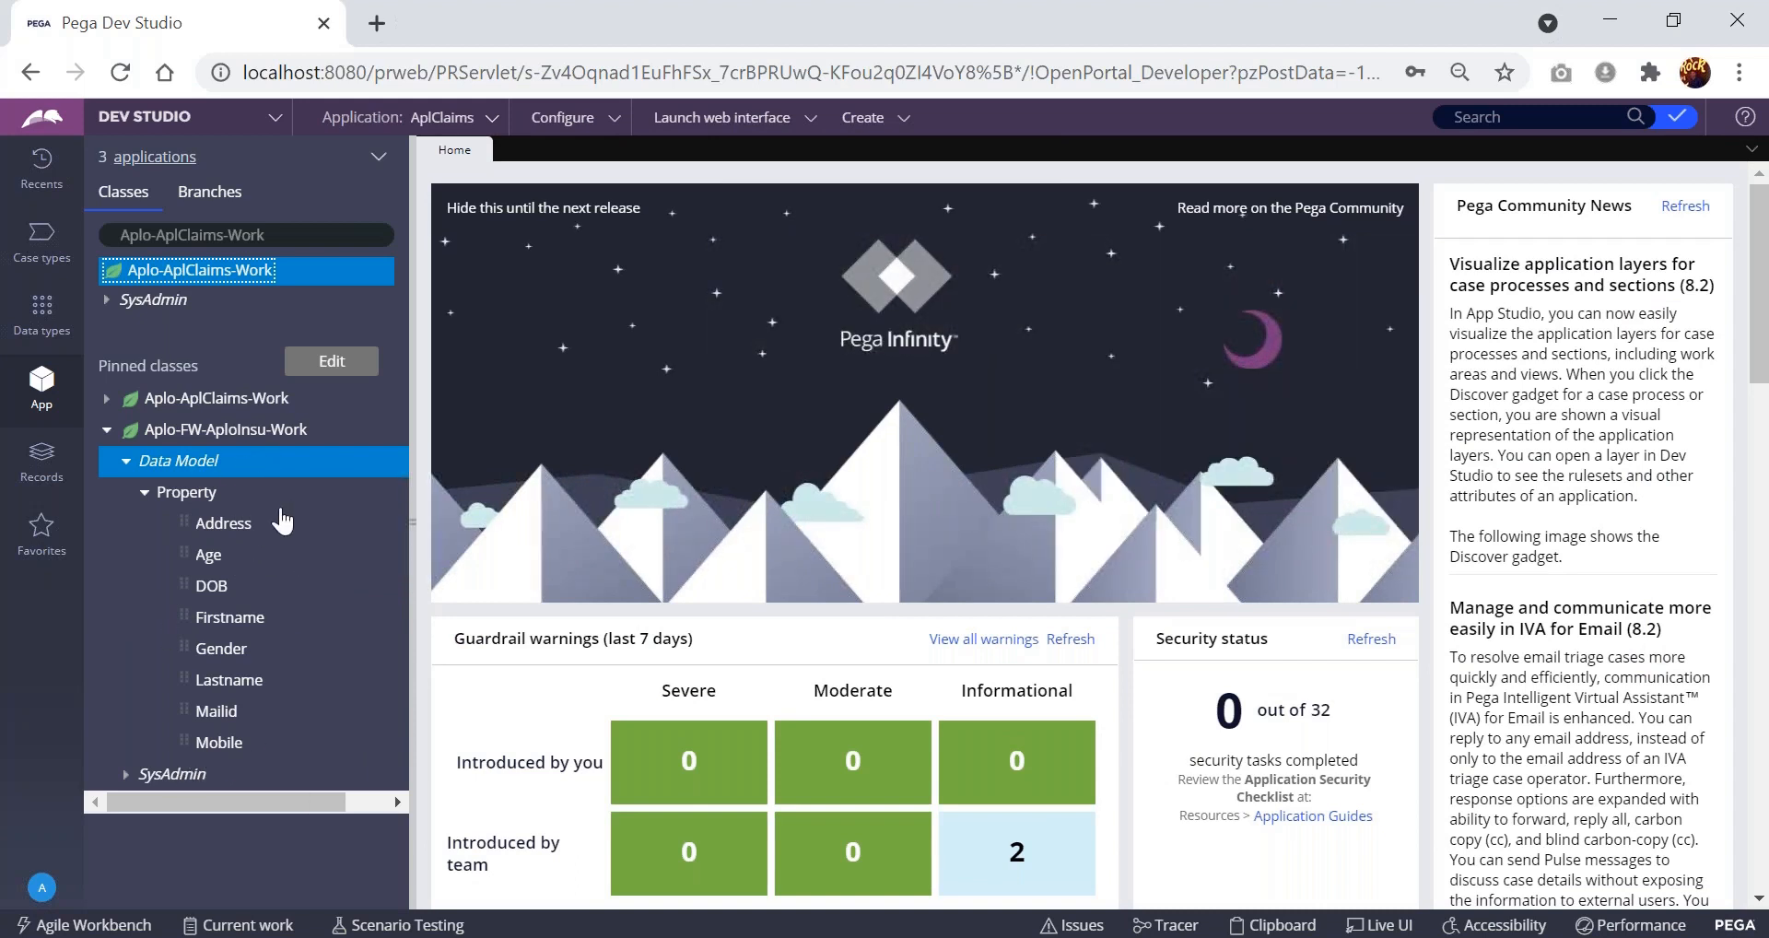
{"action": "left_click", "coordinate": [50, 627]}
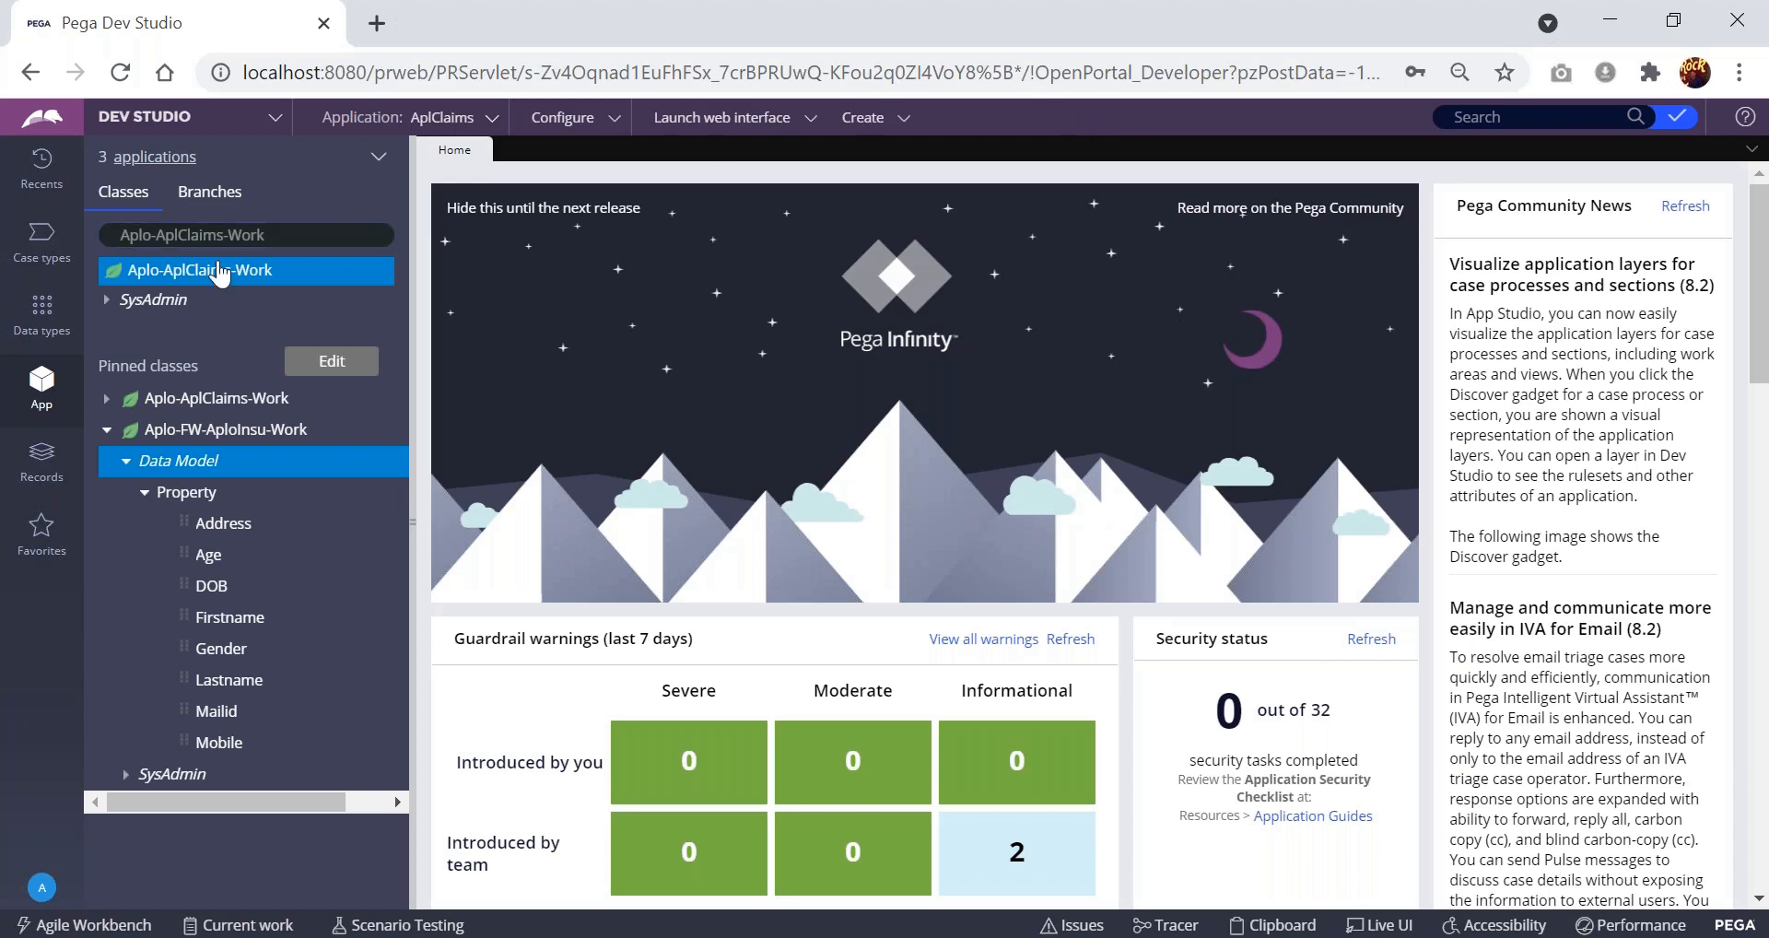
- Search the class explorer for Aplo-A
{"action": "left_click", "coordinate": [286, 235]}
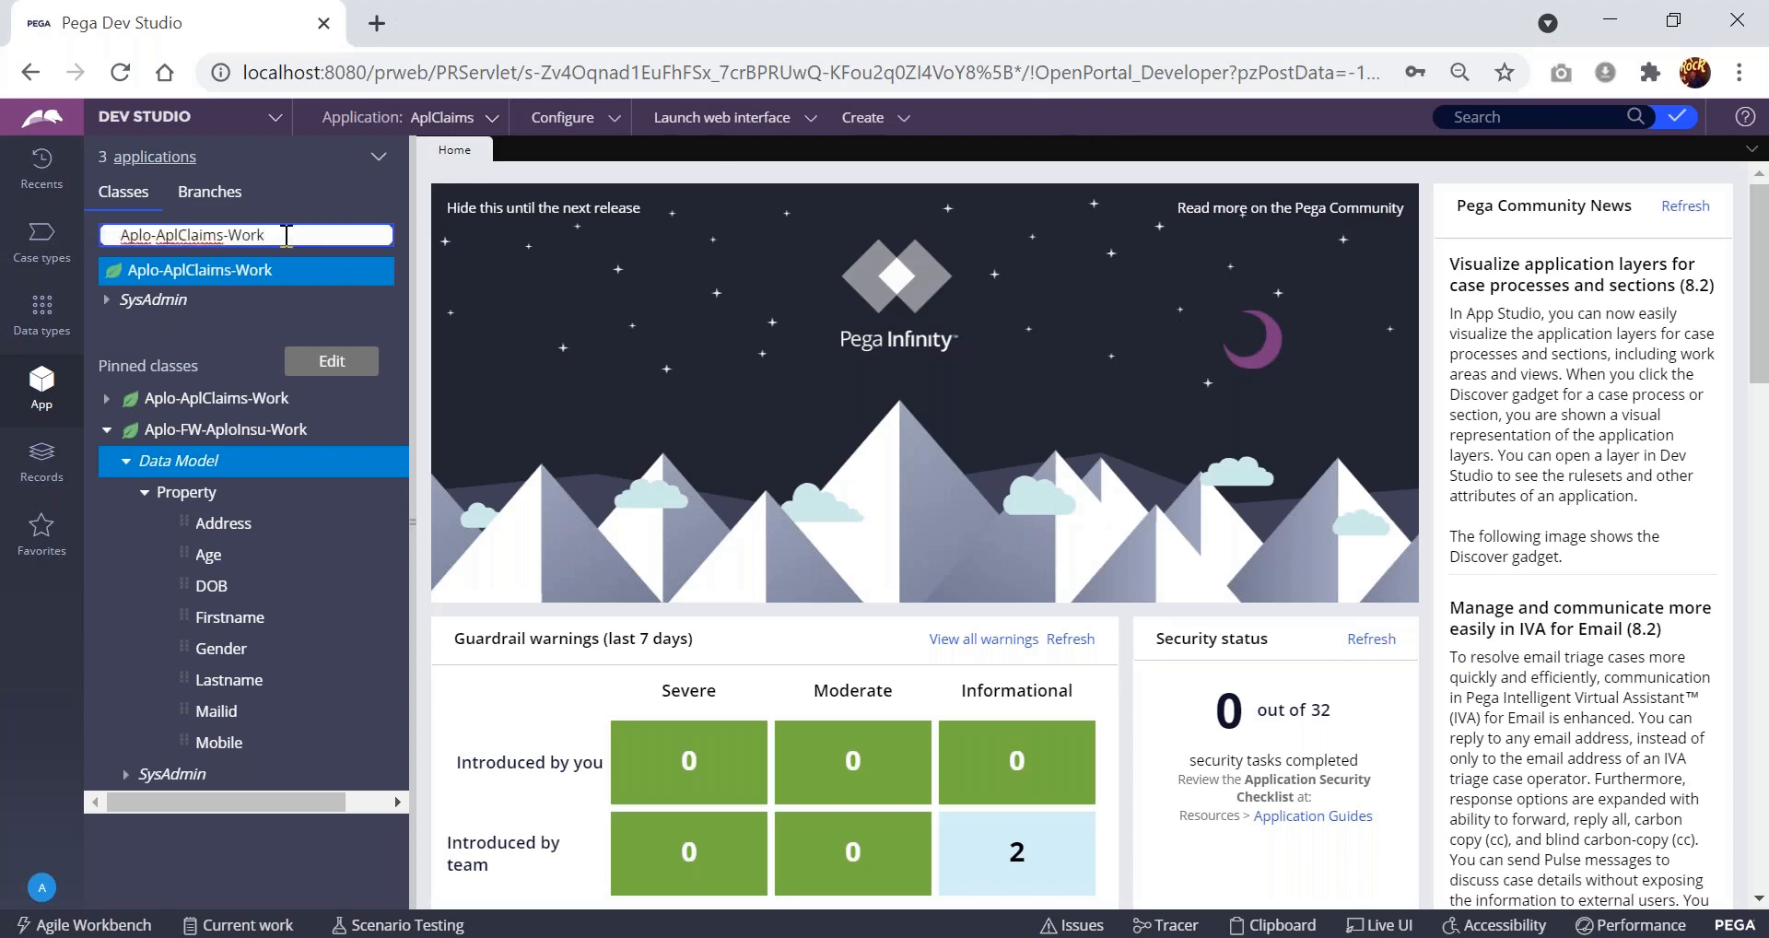
{"action": "key", "text": "BackSpace"}
{"action": "key", "text": "BackSpace"}
{"action": "key", "text": "BackSpace"}
{"action": "key", "text": "BackSpace"}
{"action": "key", "text": "BackSpace"}
{"action": "key", "text": "BackSpace"}
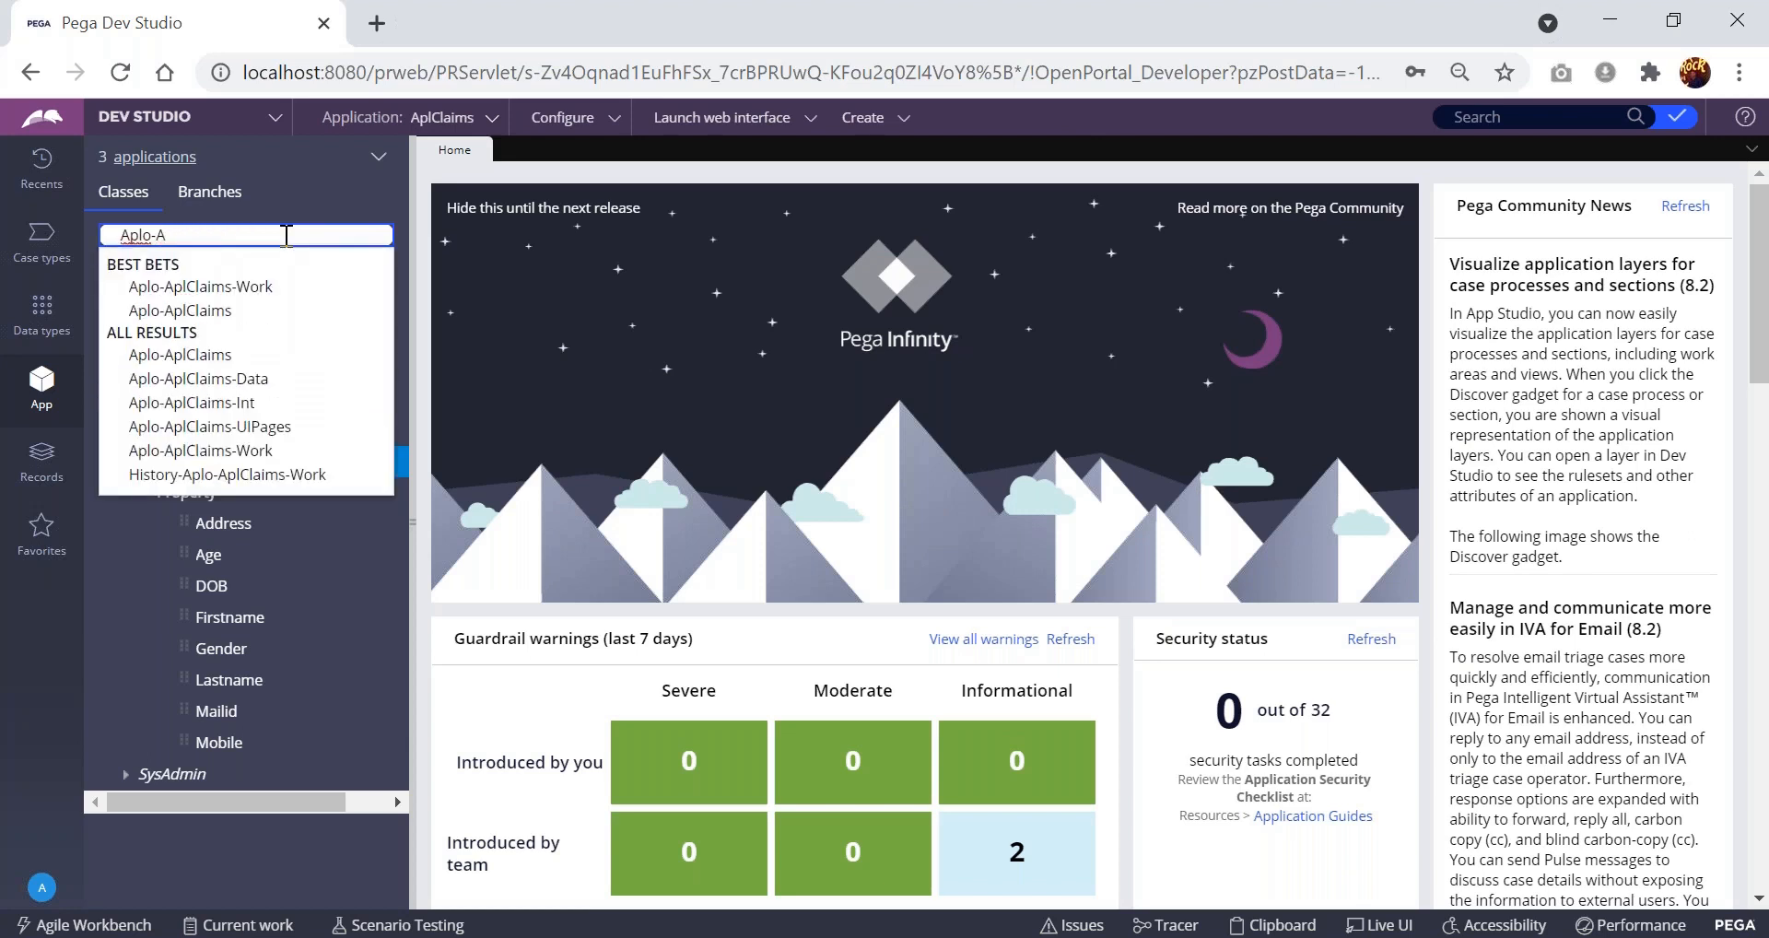
{"action": "key", "text": "Return"}
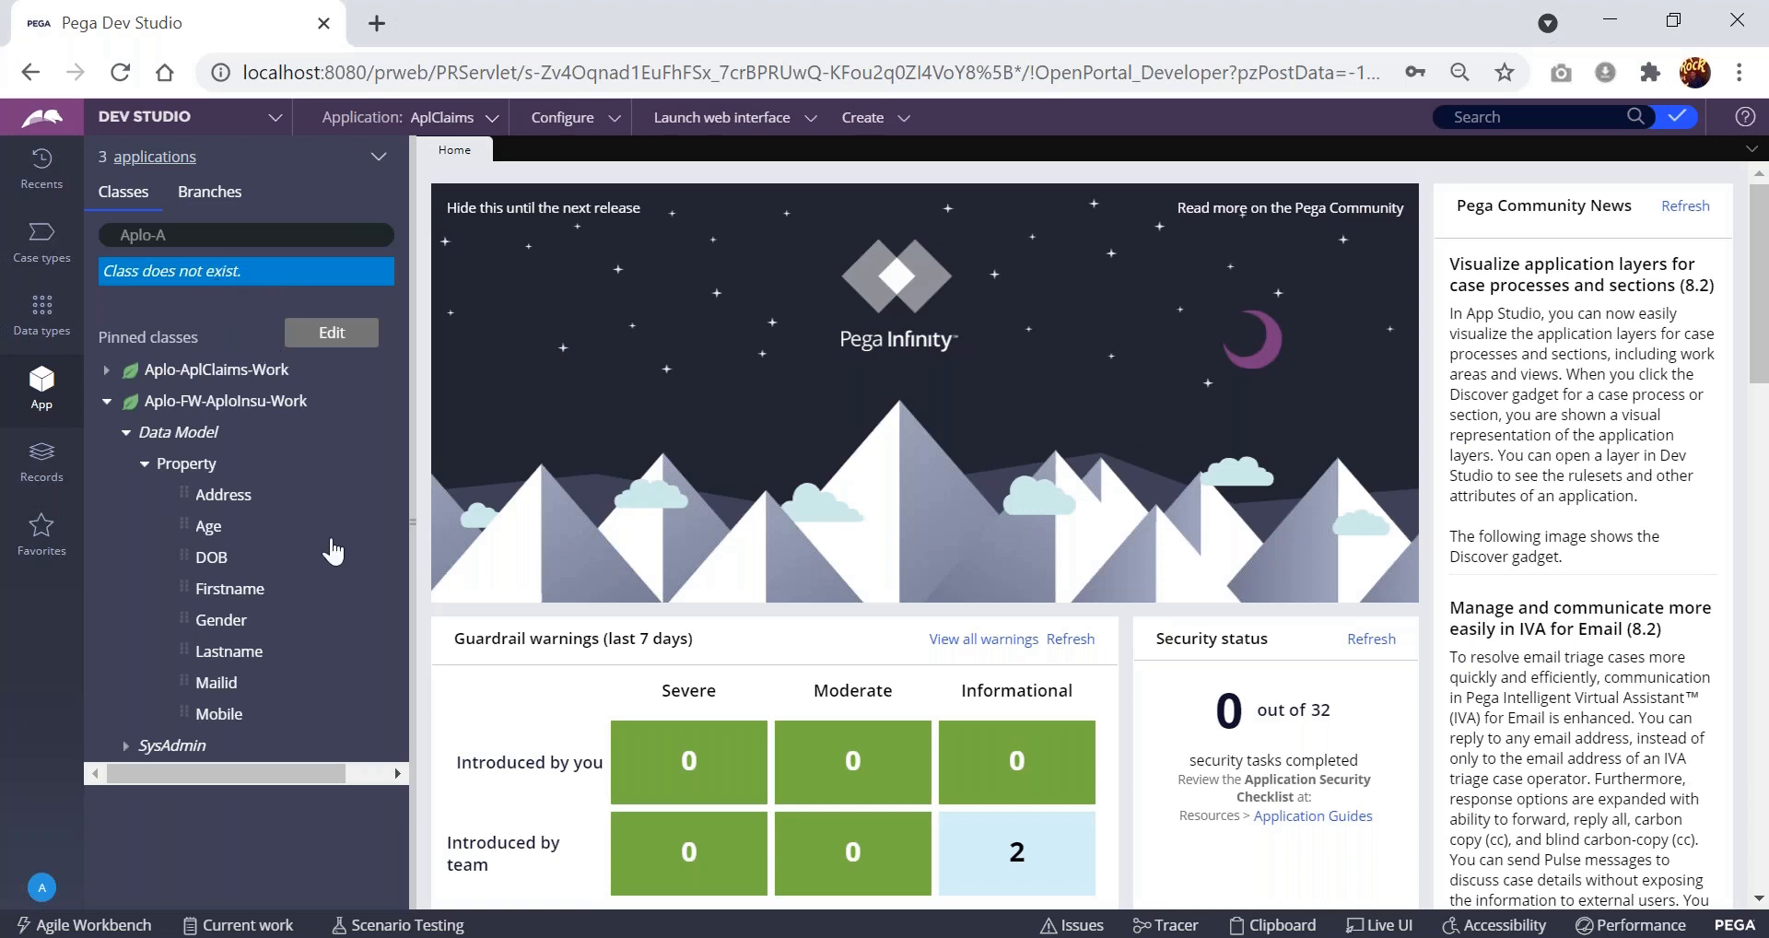
{"action": "left_click", "coordinate": [864, 128]}
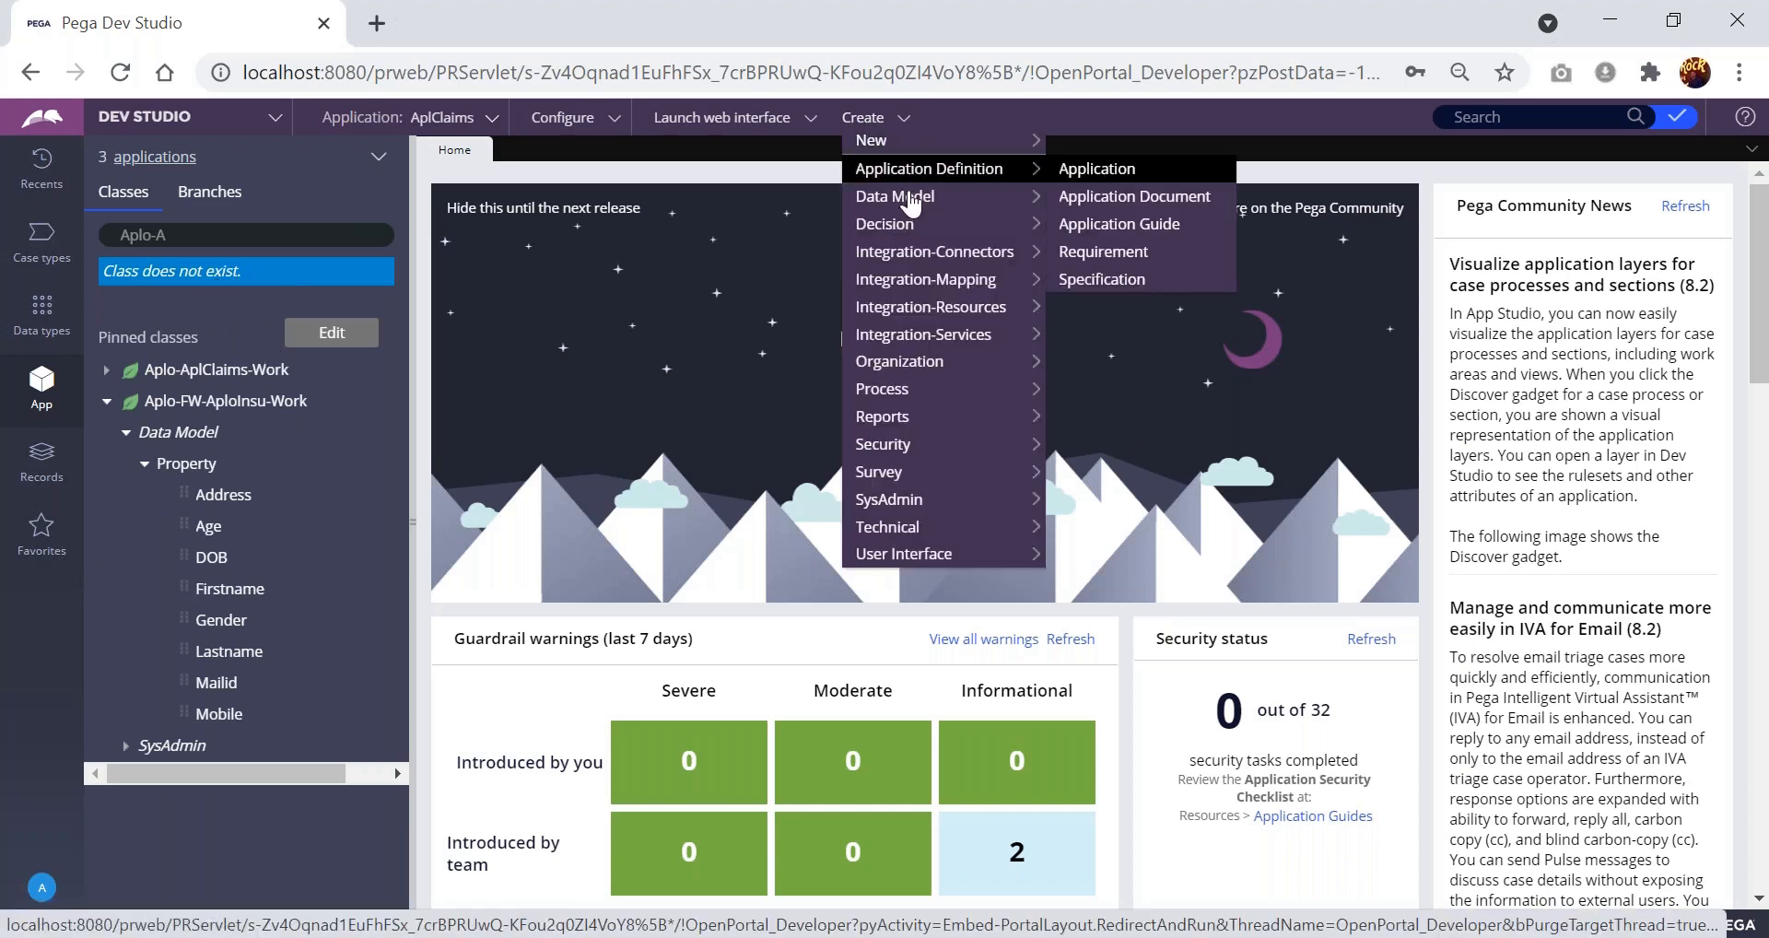
{"action": "mouse_move", "coordinate": [910, 205]}
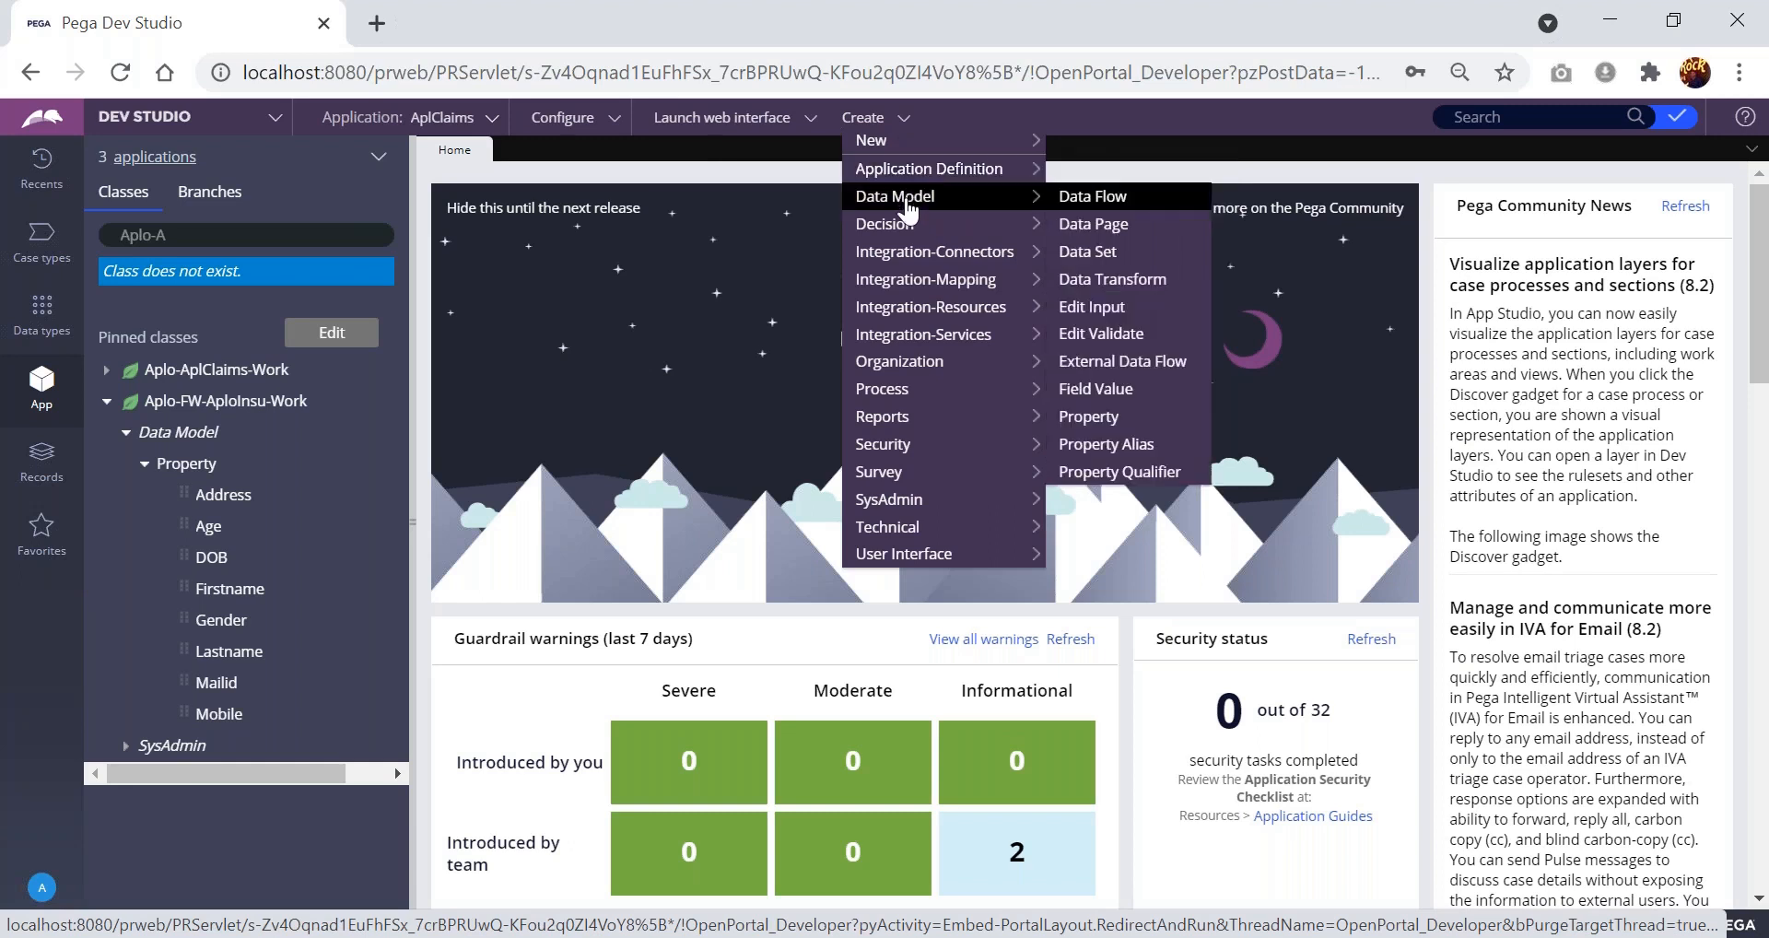
{"action": "left_click", "coordinate": [1092, 422]}
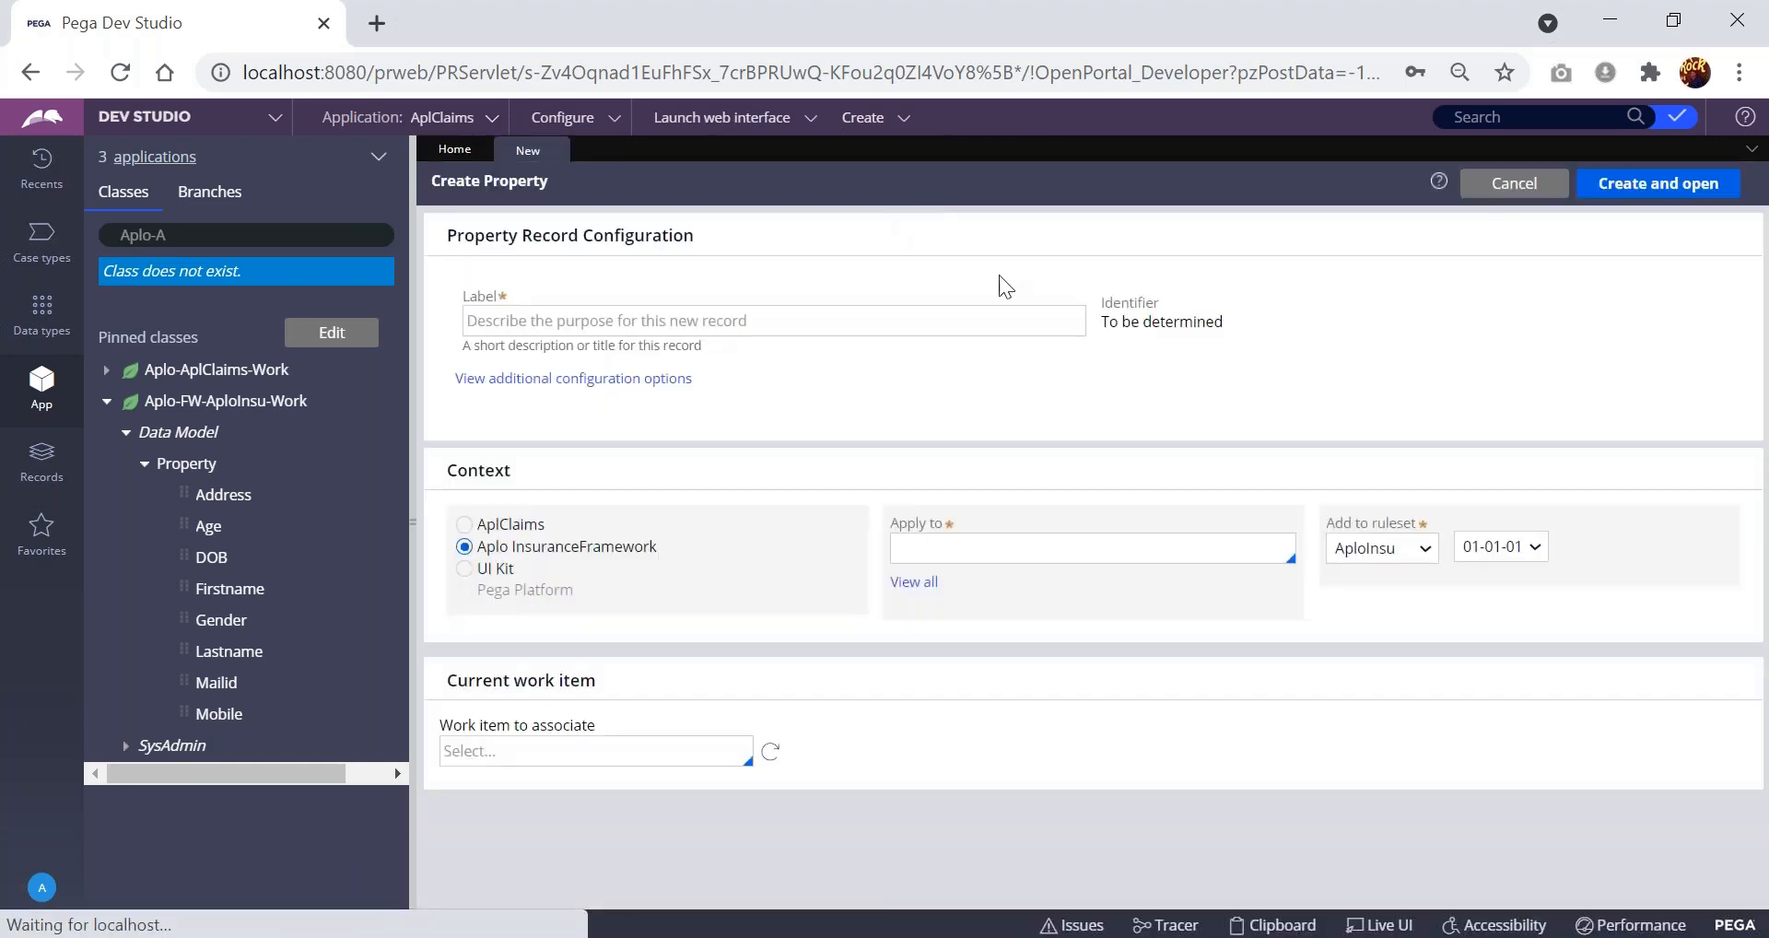
{"action": "left_click", "coordinate": [1054, 560]}
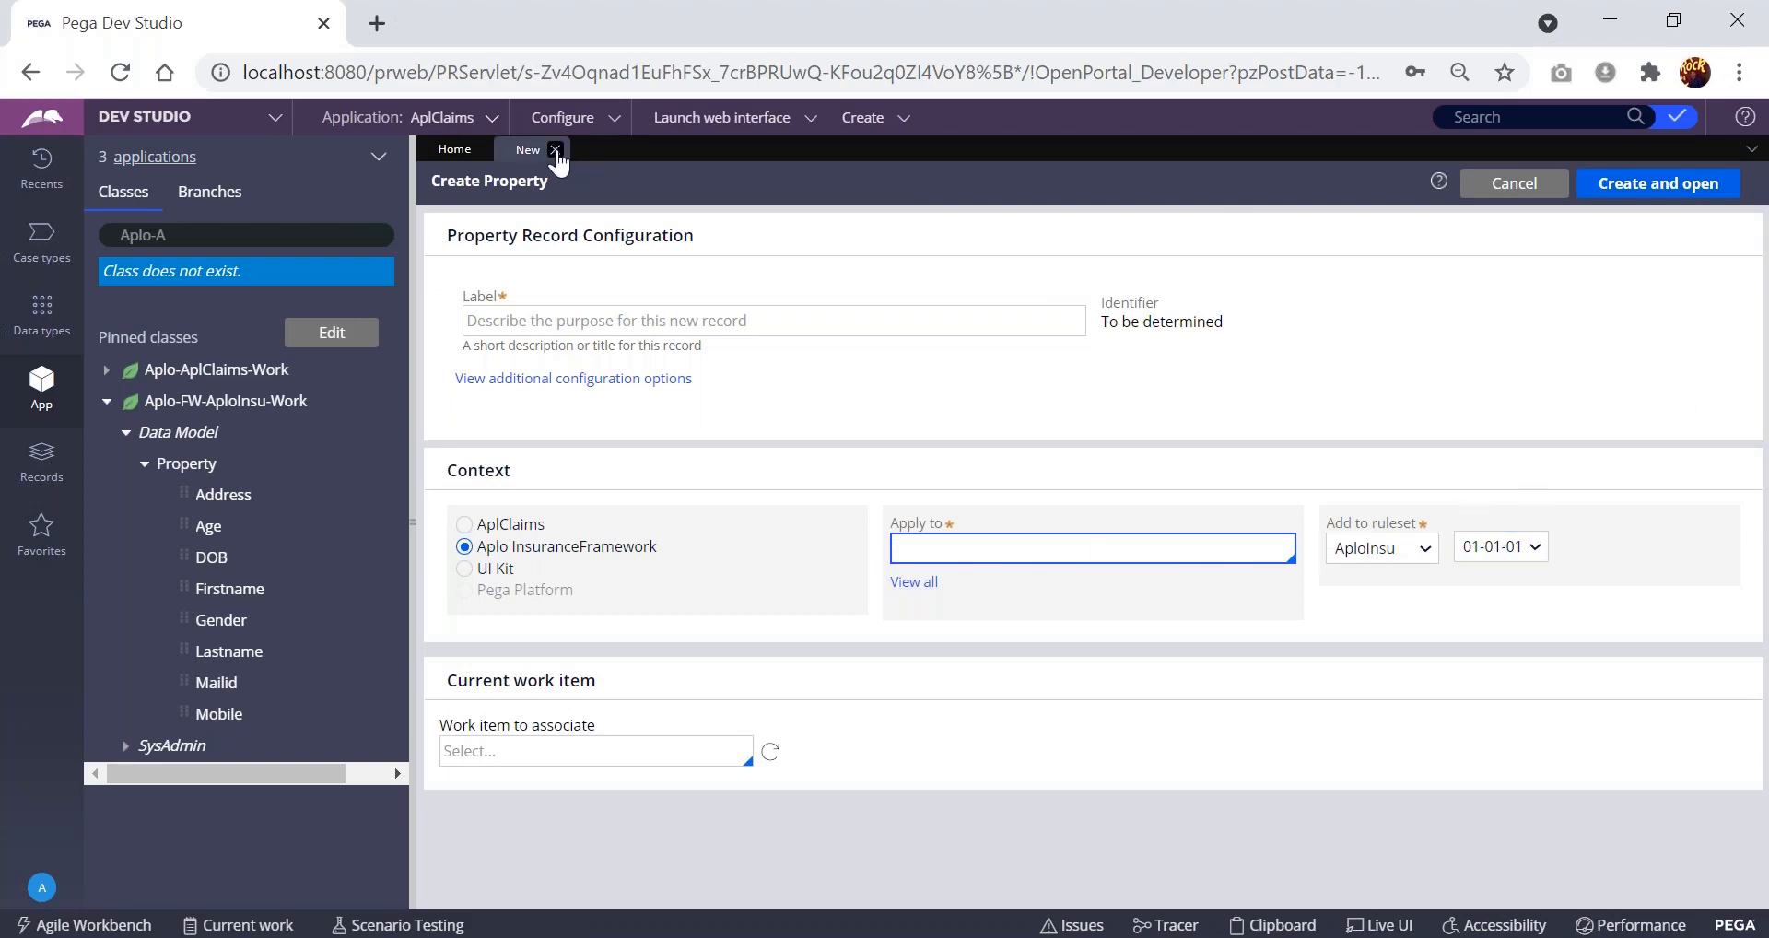
{"action": "left_click", "coordinate": [558, 150]}
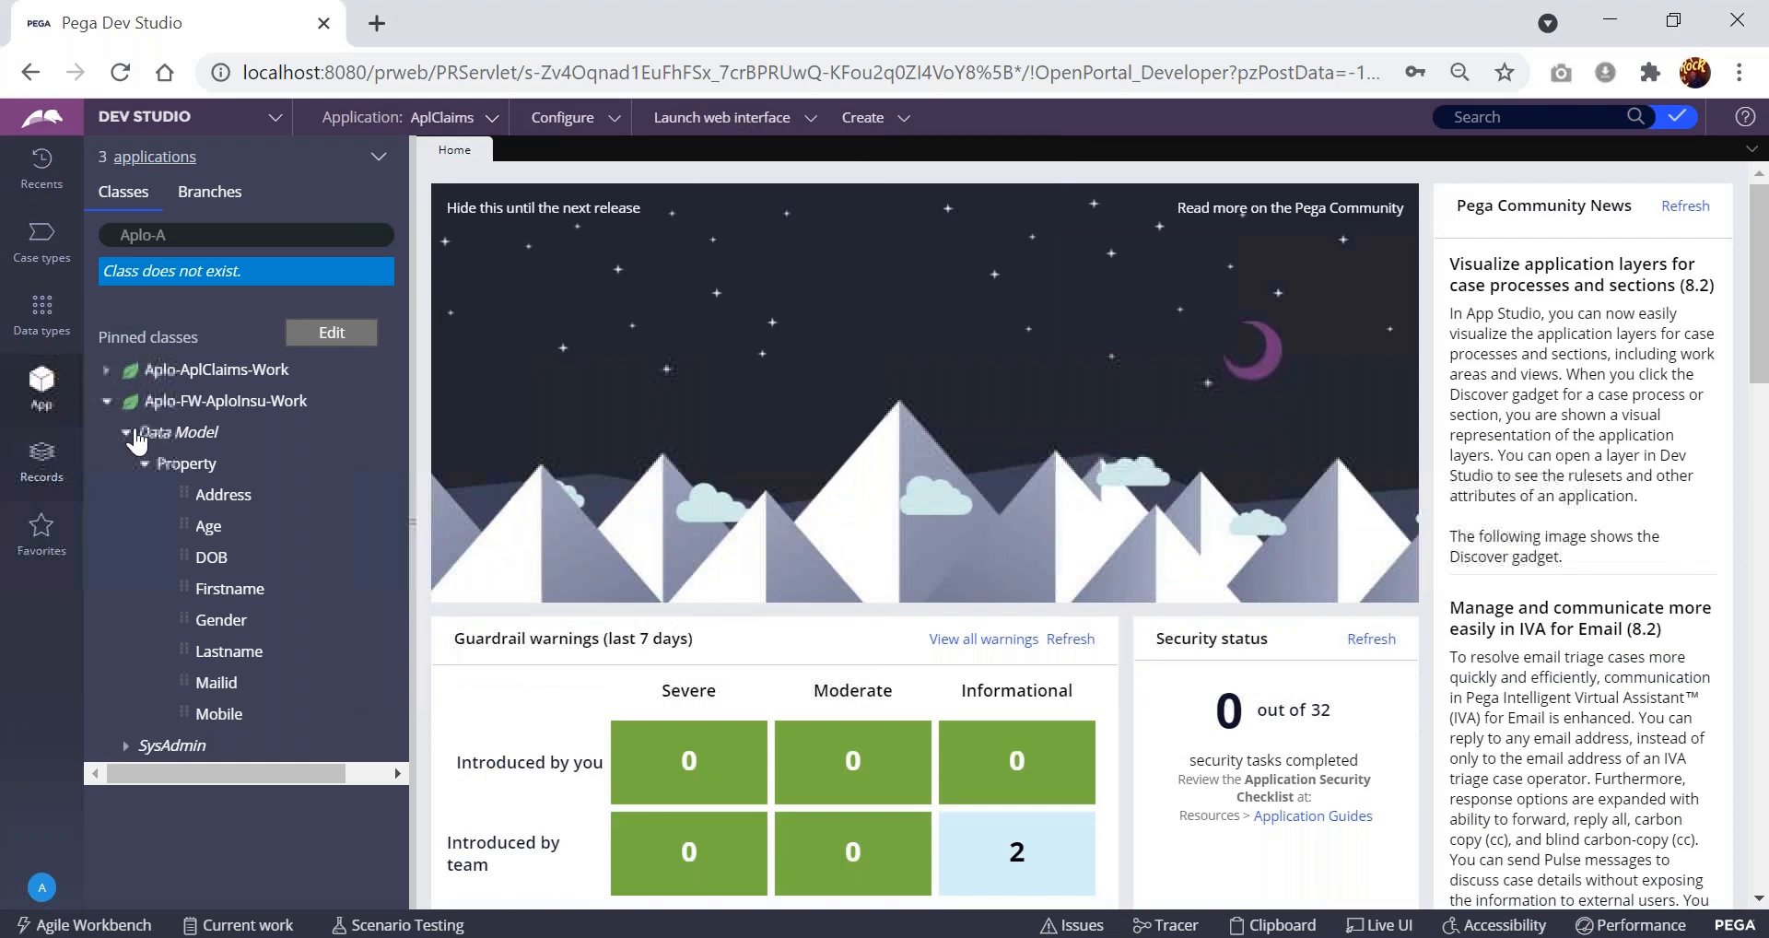
- Collapse the Aplo-FW-AploInsu-Work class in the class tree and open it in the data designer
{"action": "left_click", "coordinate": [107, 403]}
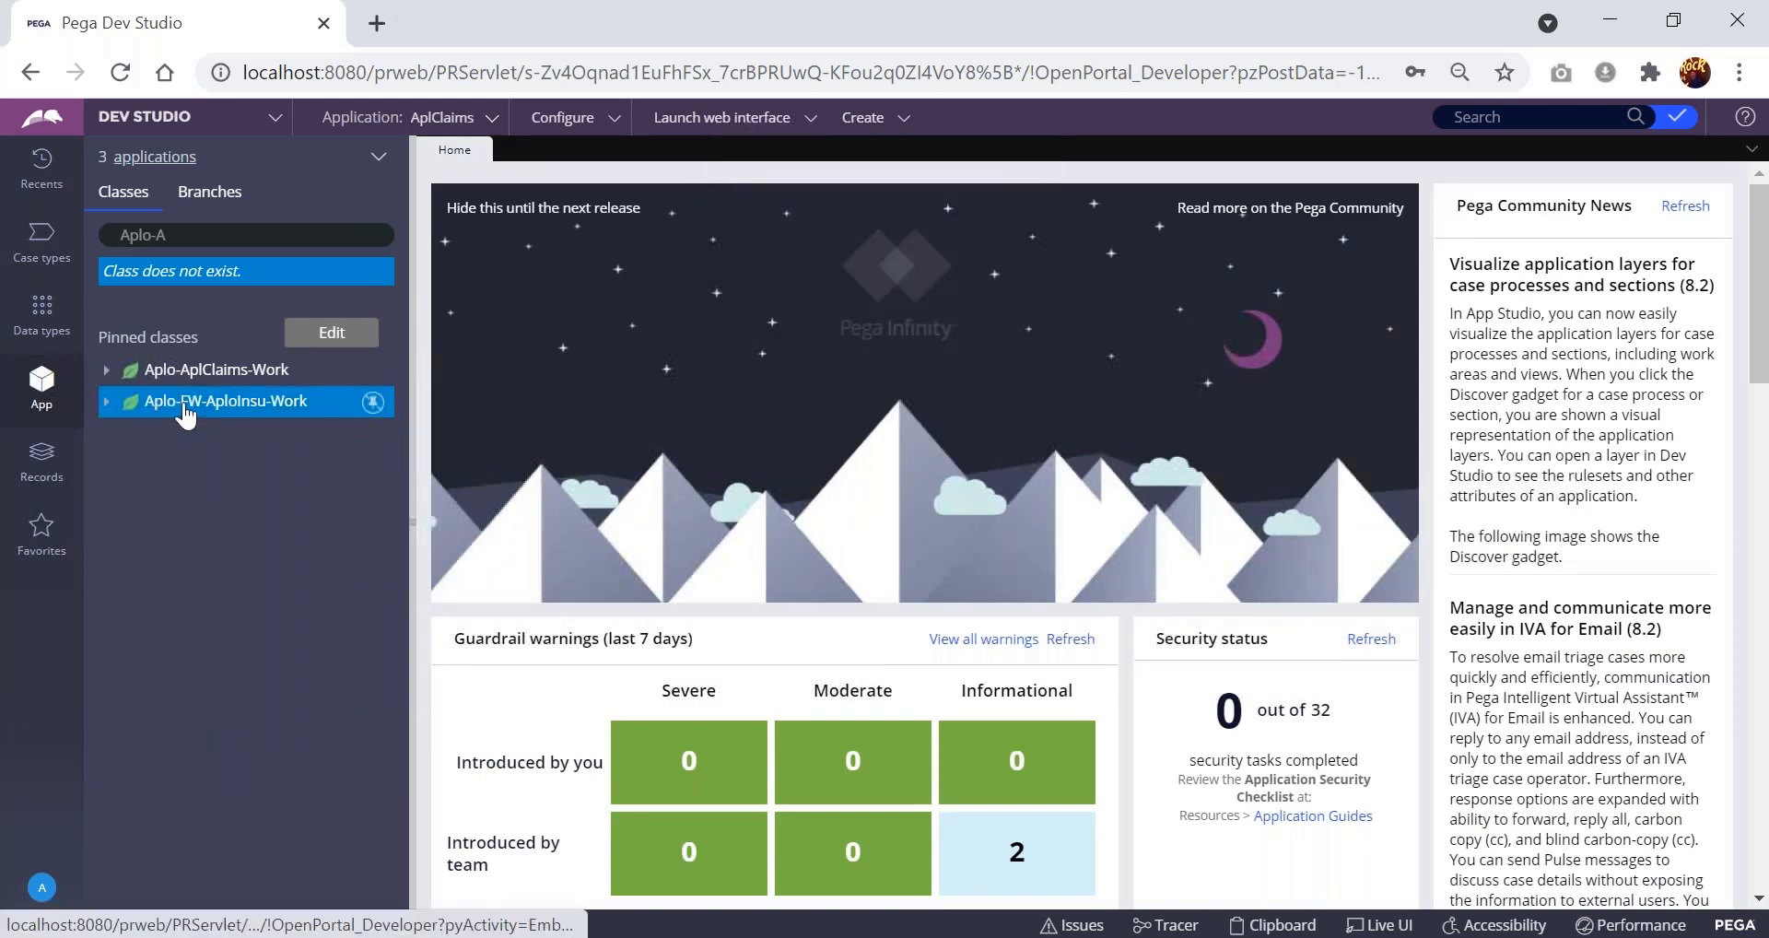
{"action": "right_click", "coordinate": [237, 404]}
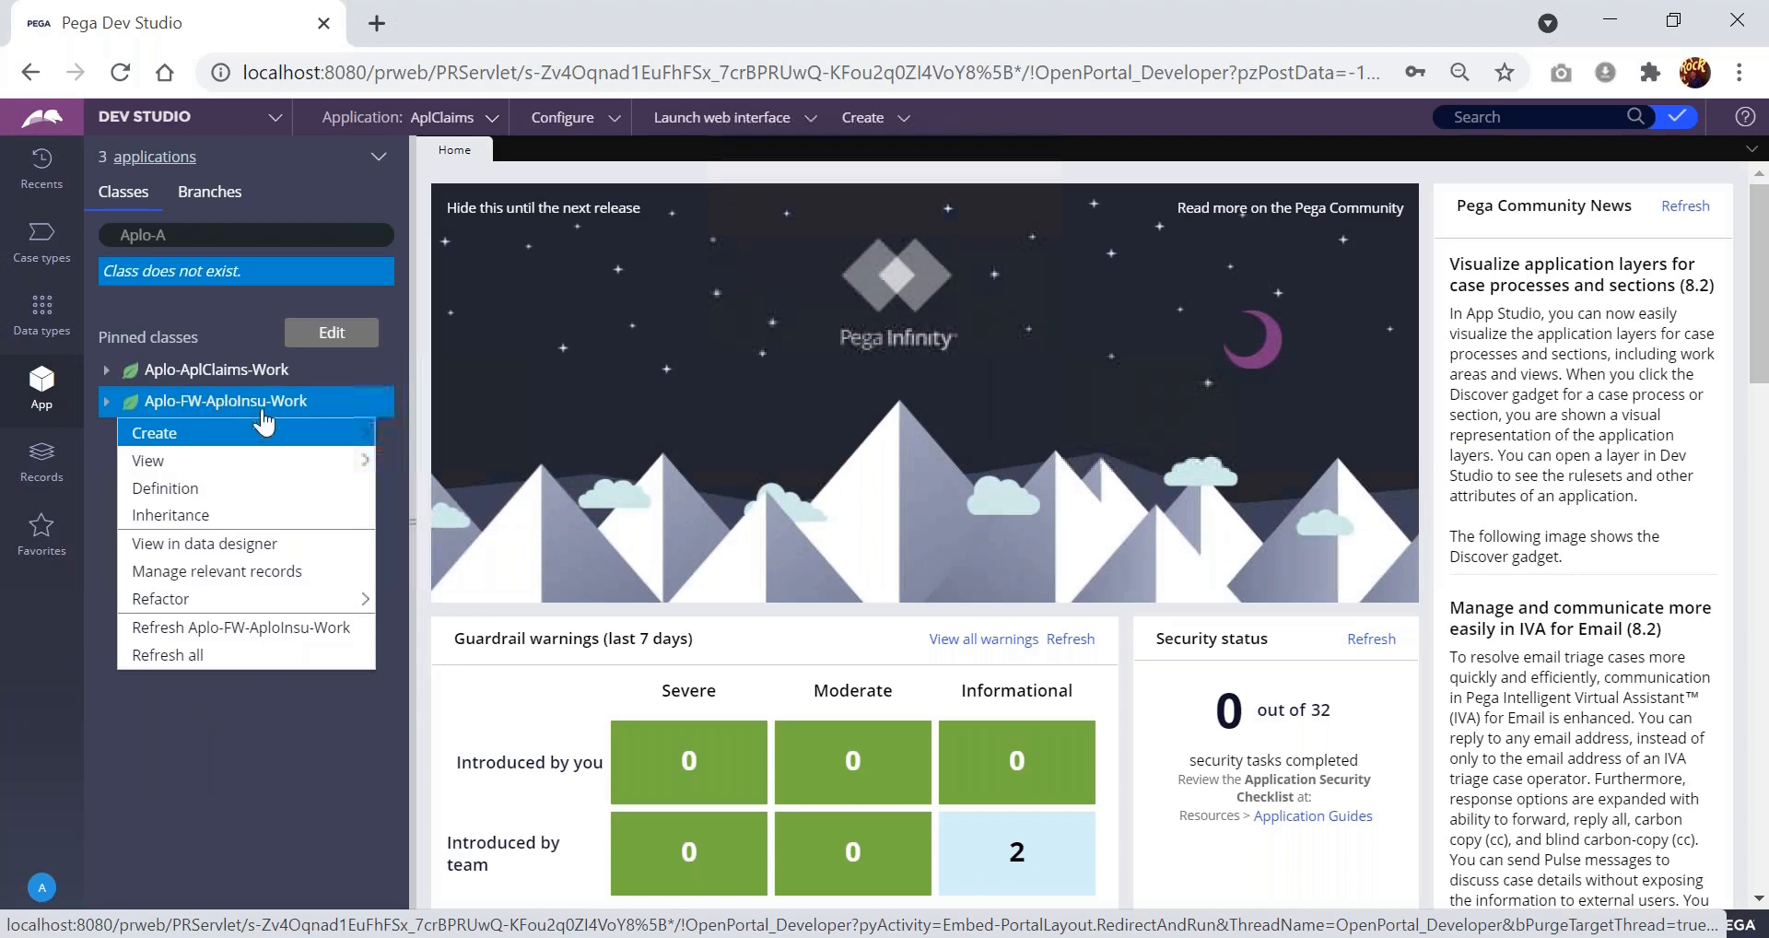
{"action": "left_click", "coordinate": [202, 543]}
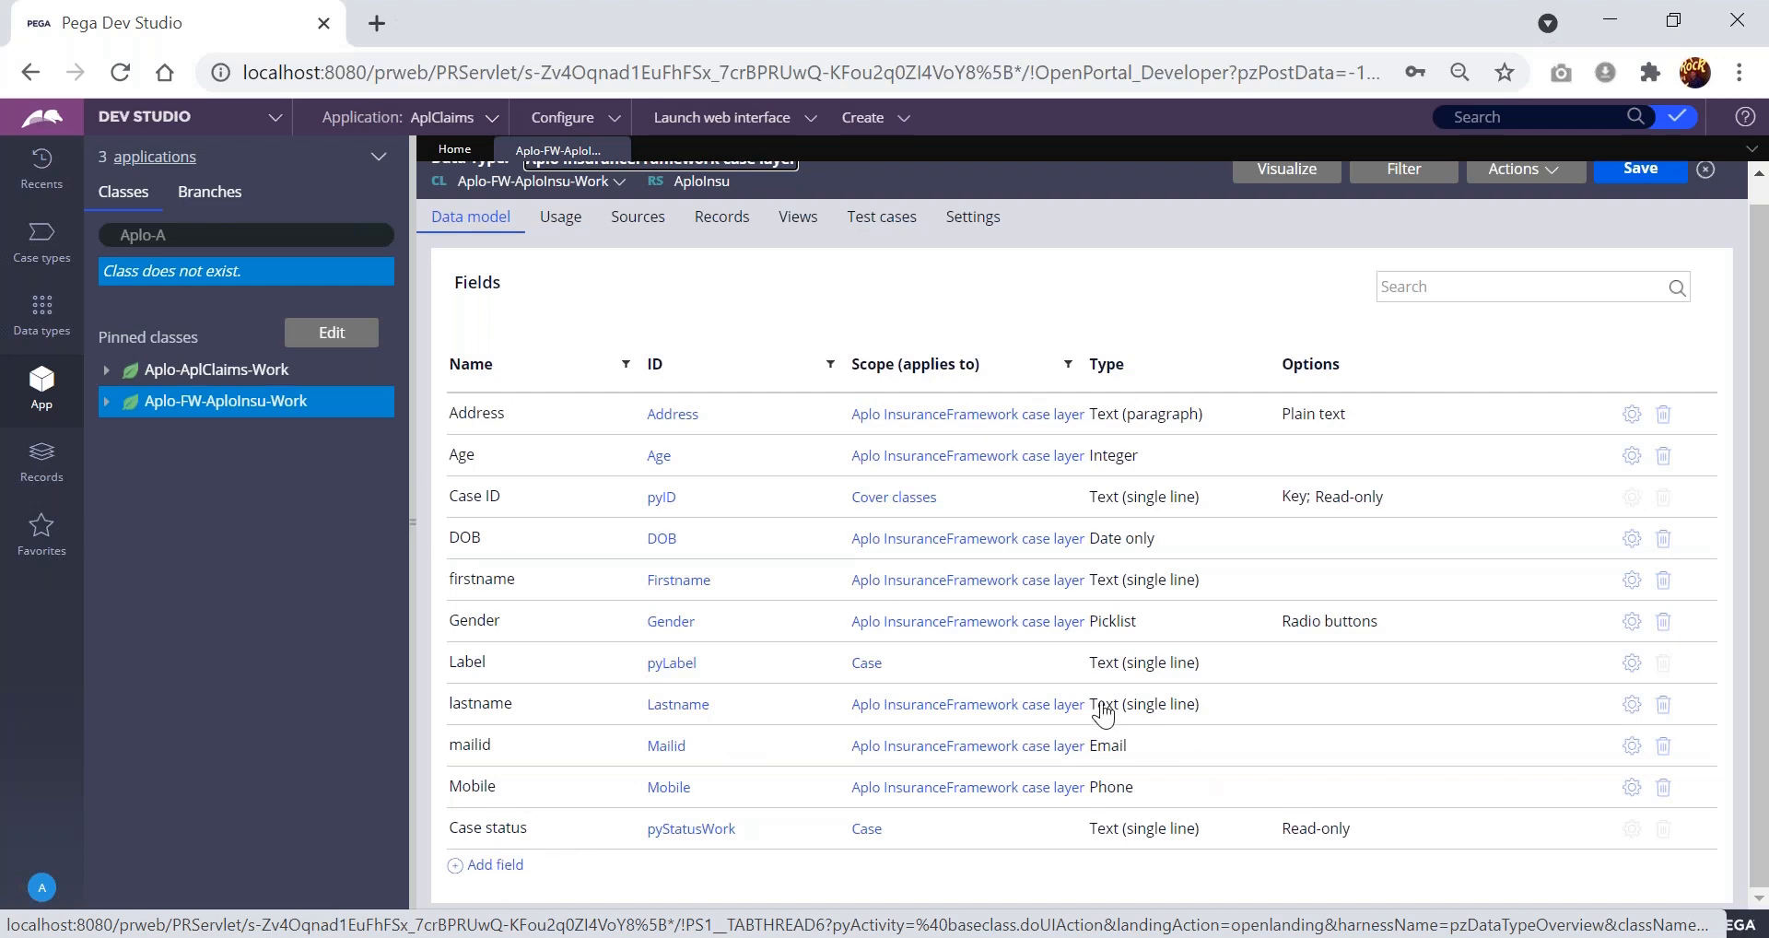
{"action": "scroll", "coordinate": [948, 565], "scroll_direction": "up", "scroll_amount": 1}
{"action": "left_click", "coordinate": [1092, 297]}
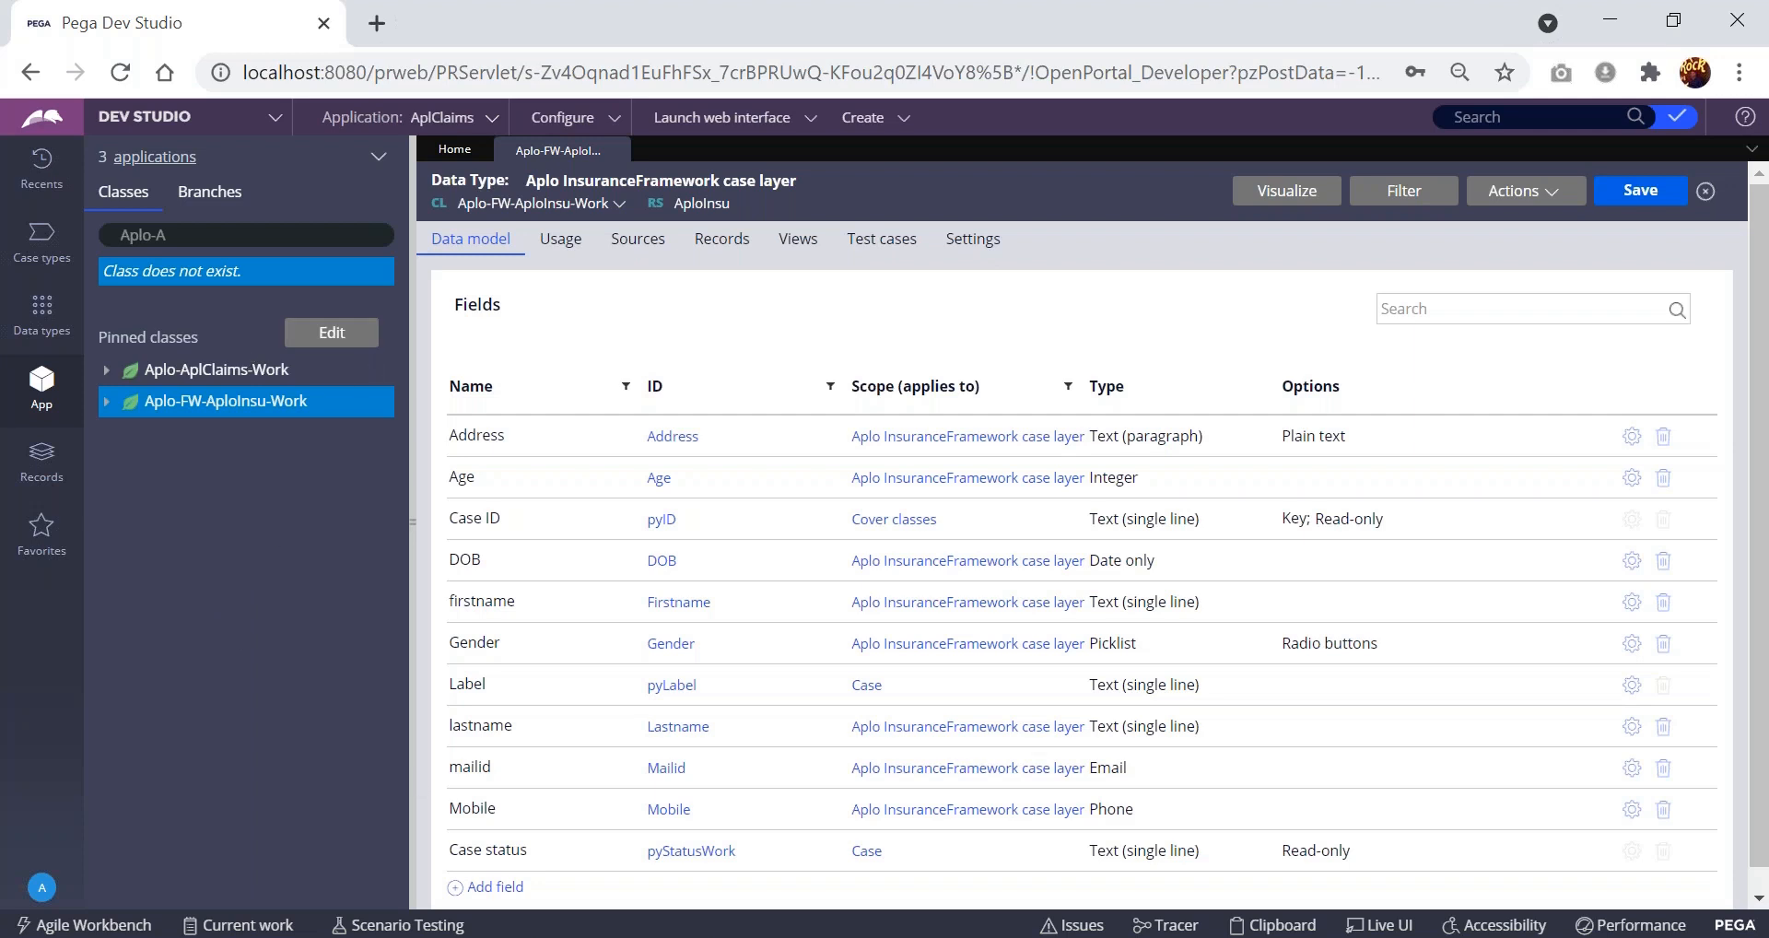
- Switch to Notepad, review the planned property list, the Image entry and the Section heading, and minimize the notes
{"action": "key", "text": "alt+Tab"}
{"action": "left_click_drag", "start_coordinate": [542, 513], "coordinate": [318, 304]}
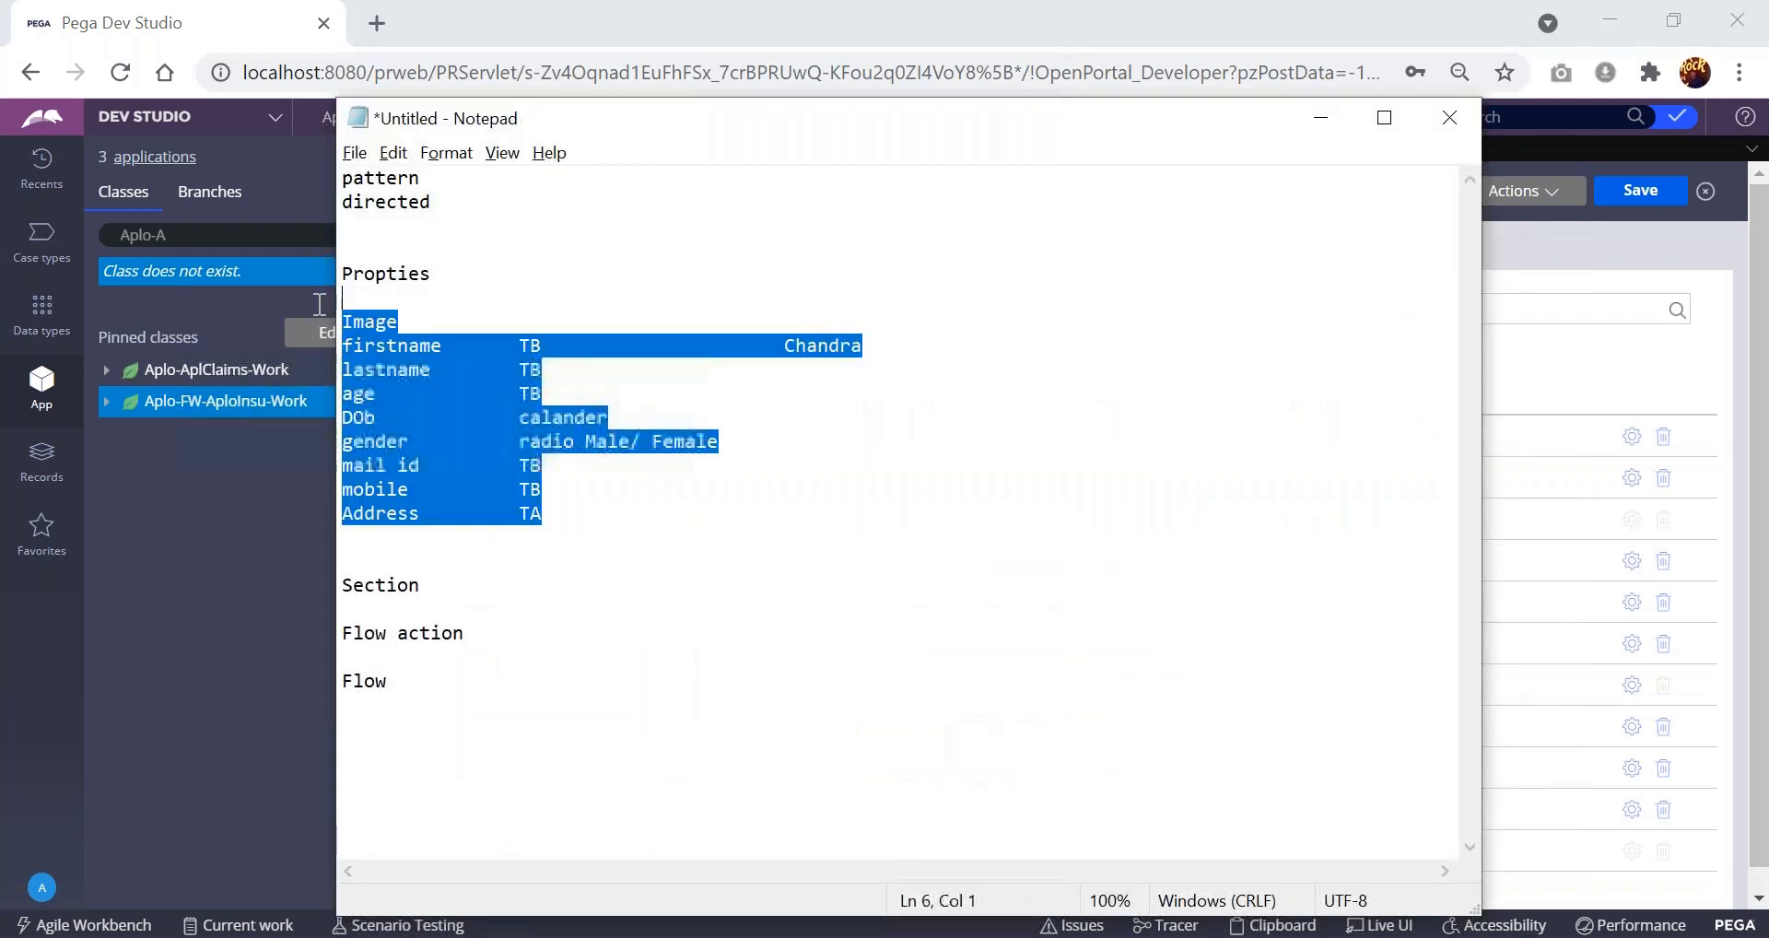
{"action": "left_click", "coordinate": [552, 580]}
{"action": "left_click", "coordinate": [391, 320]}
{"action": "double_click", "coordinate": [391, 321]}
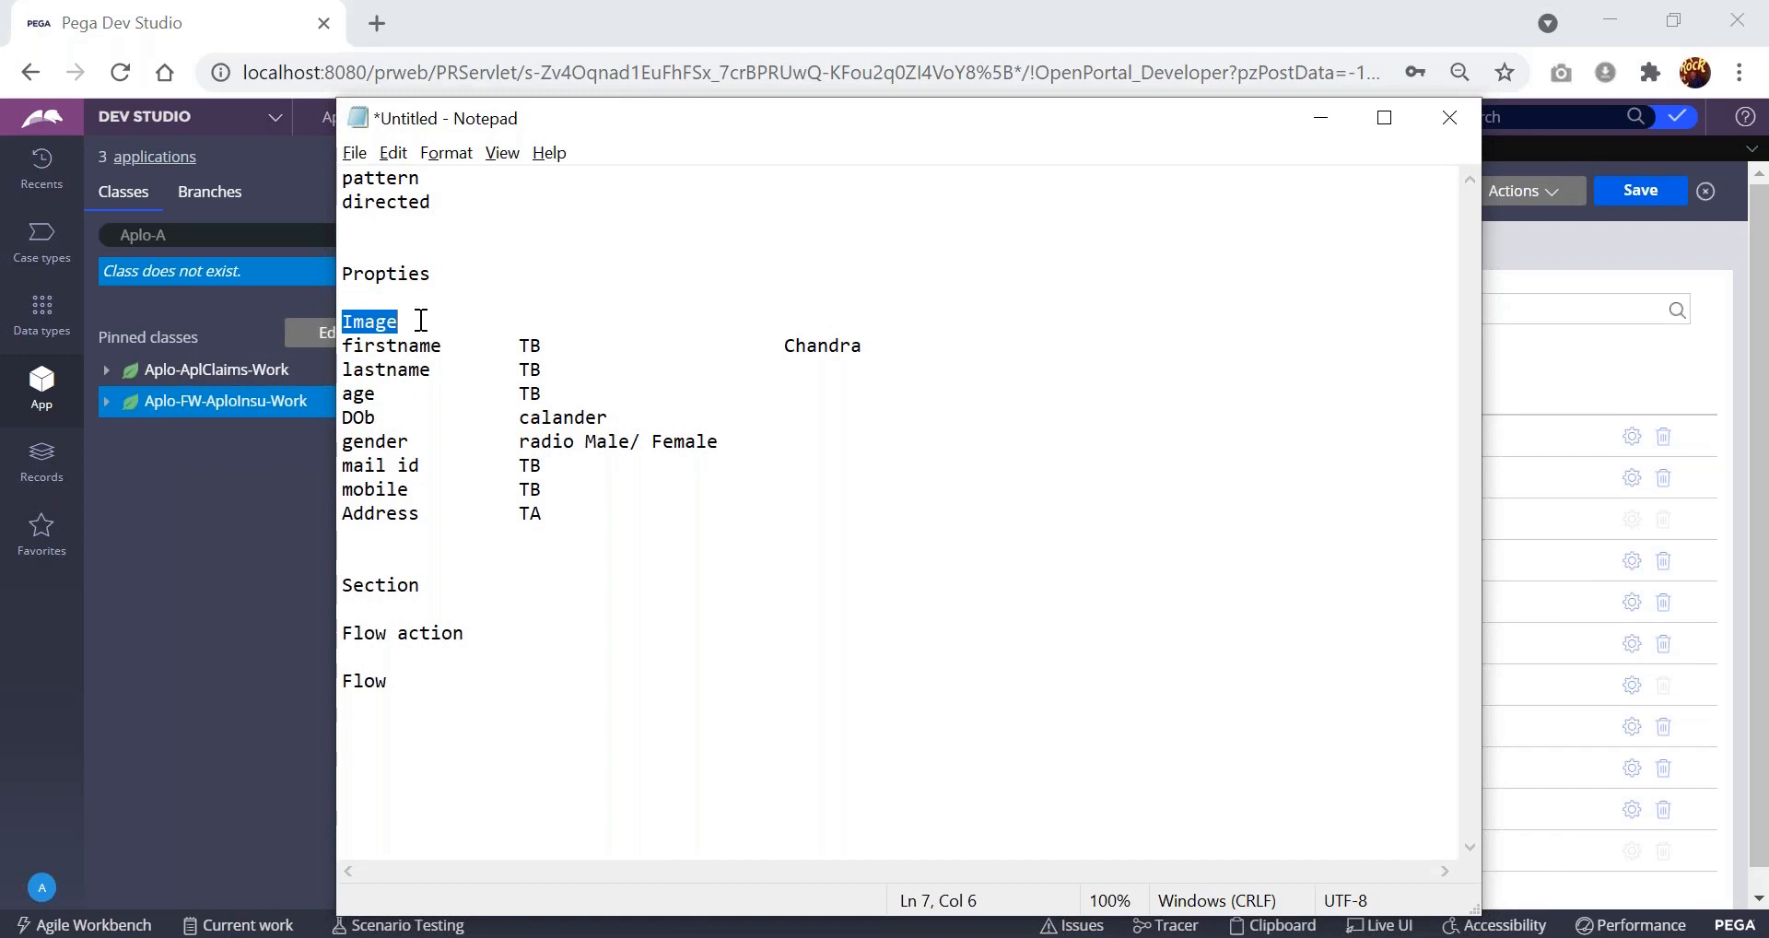
{"action": "left_click", "coordinate": [408, 322]}
{"action": "double_click", "coordinate": [381, 322]}
{"action": "double_click", "coordinate": [362, 591]}
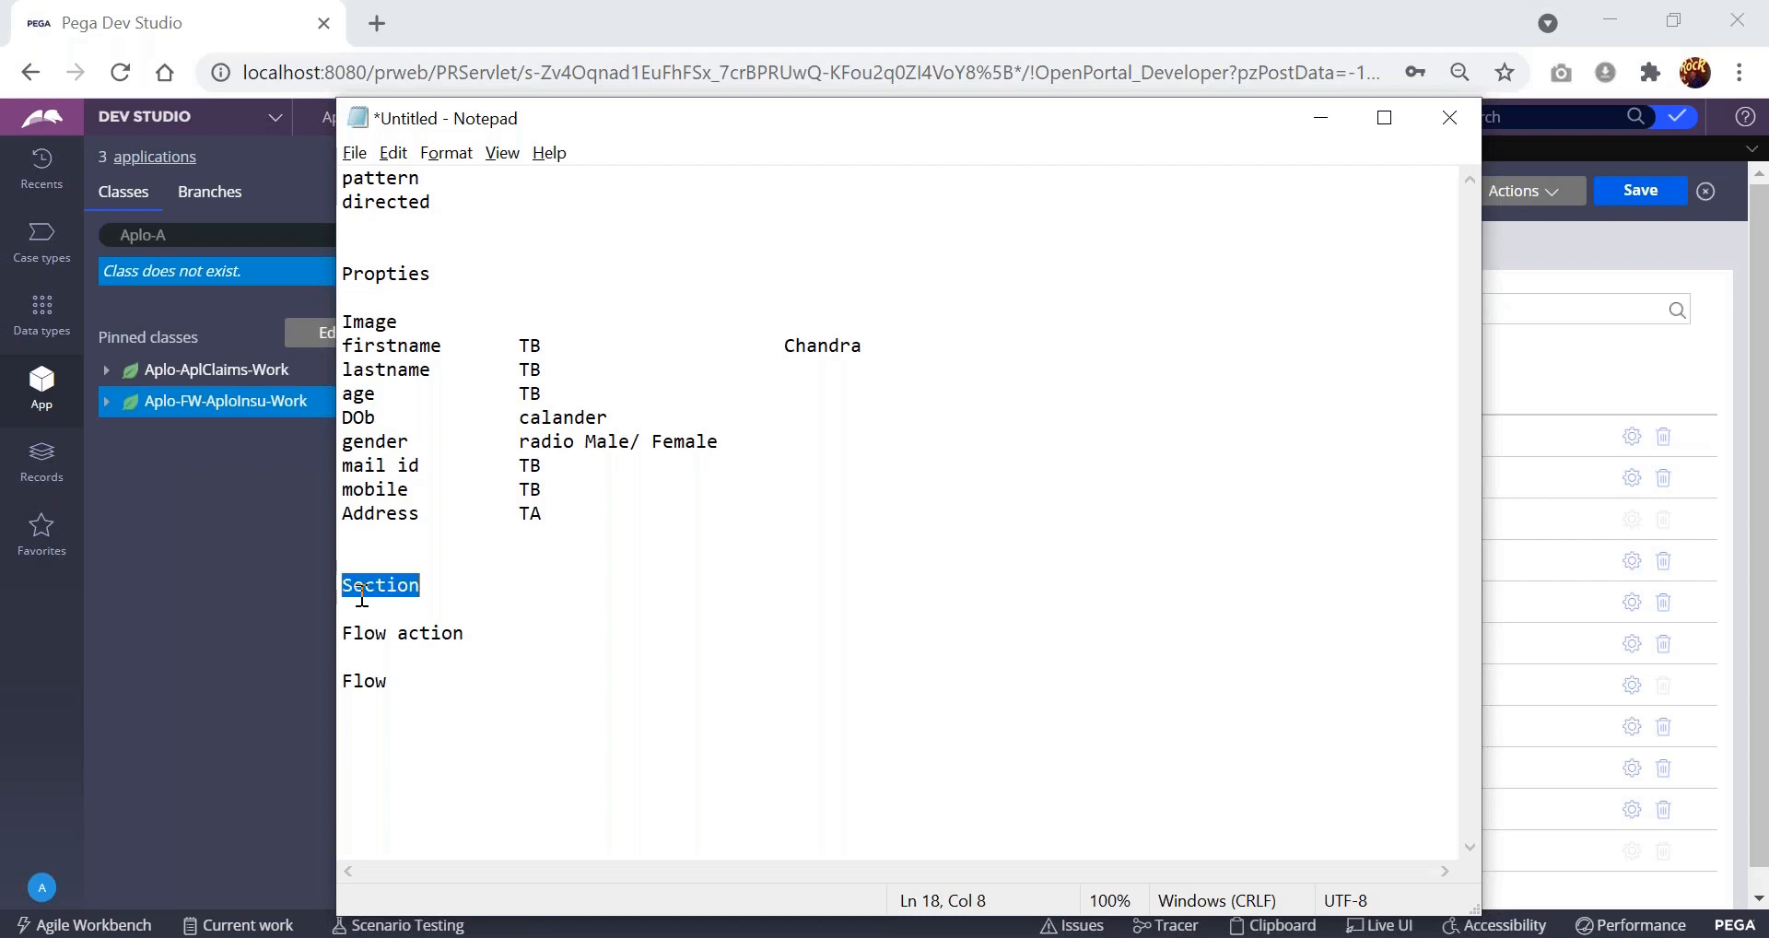
{"action": "left_click", "coordinate": [1321, 118]}
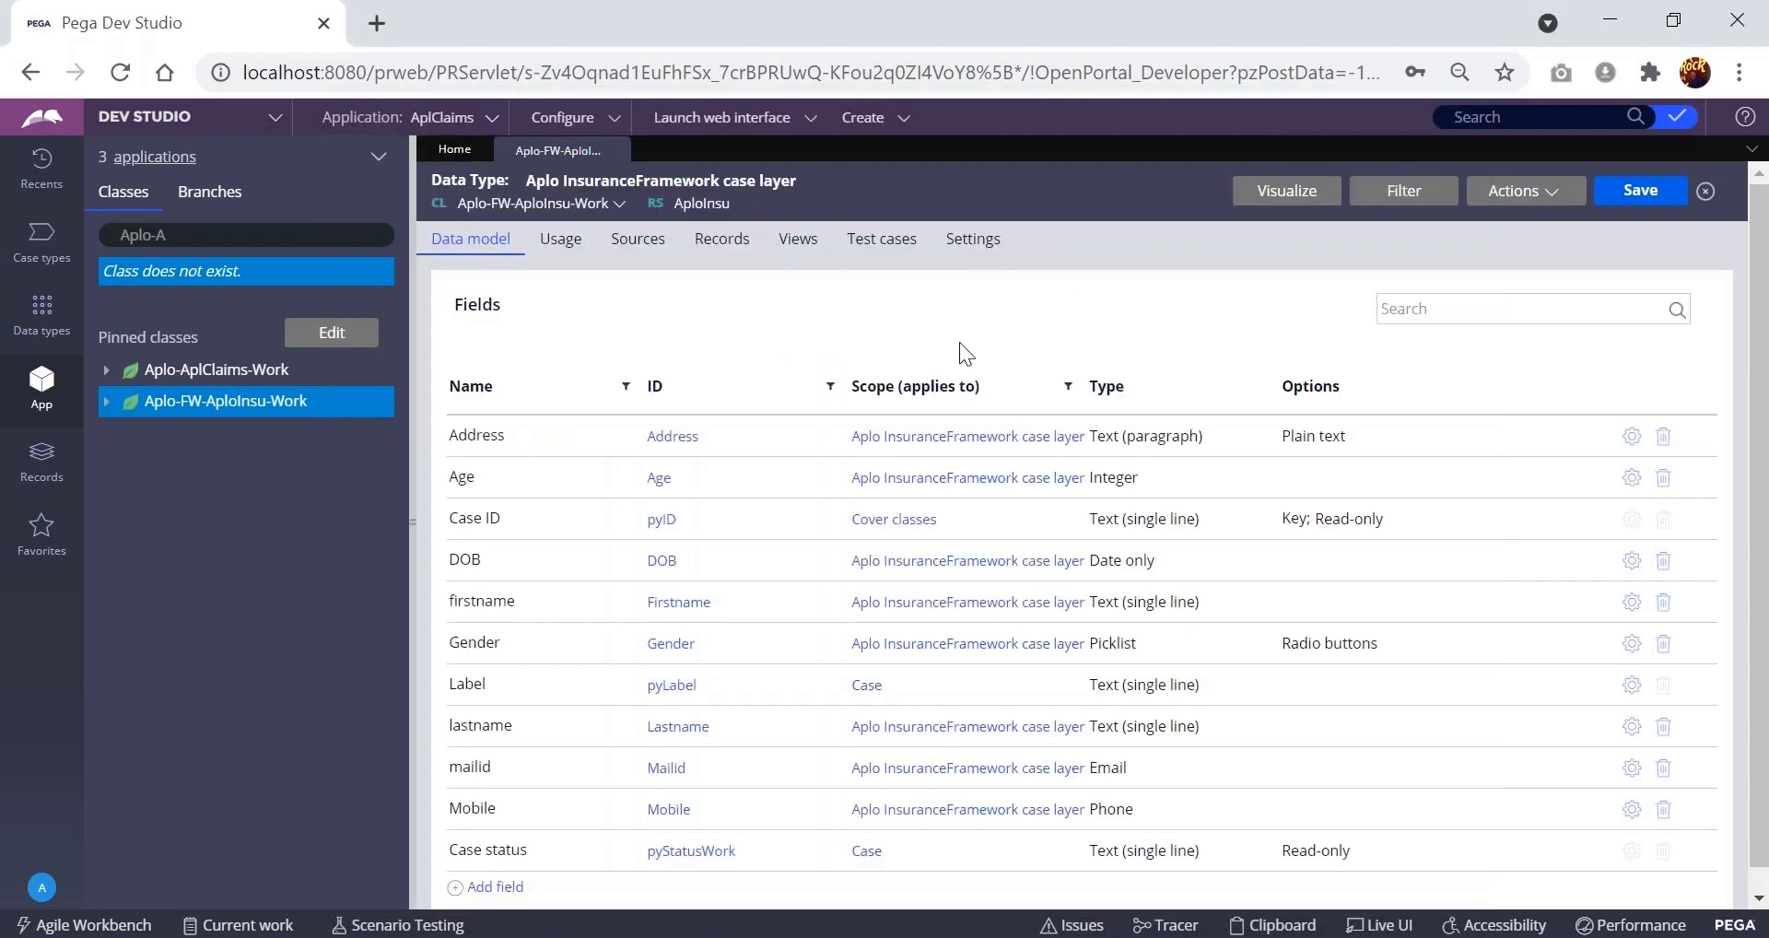
{"action": "left_click", "coordinate": [951, 2]}
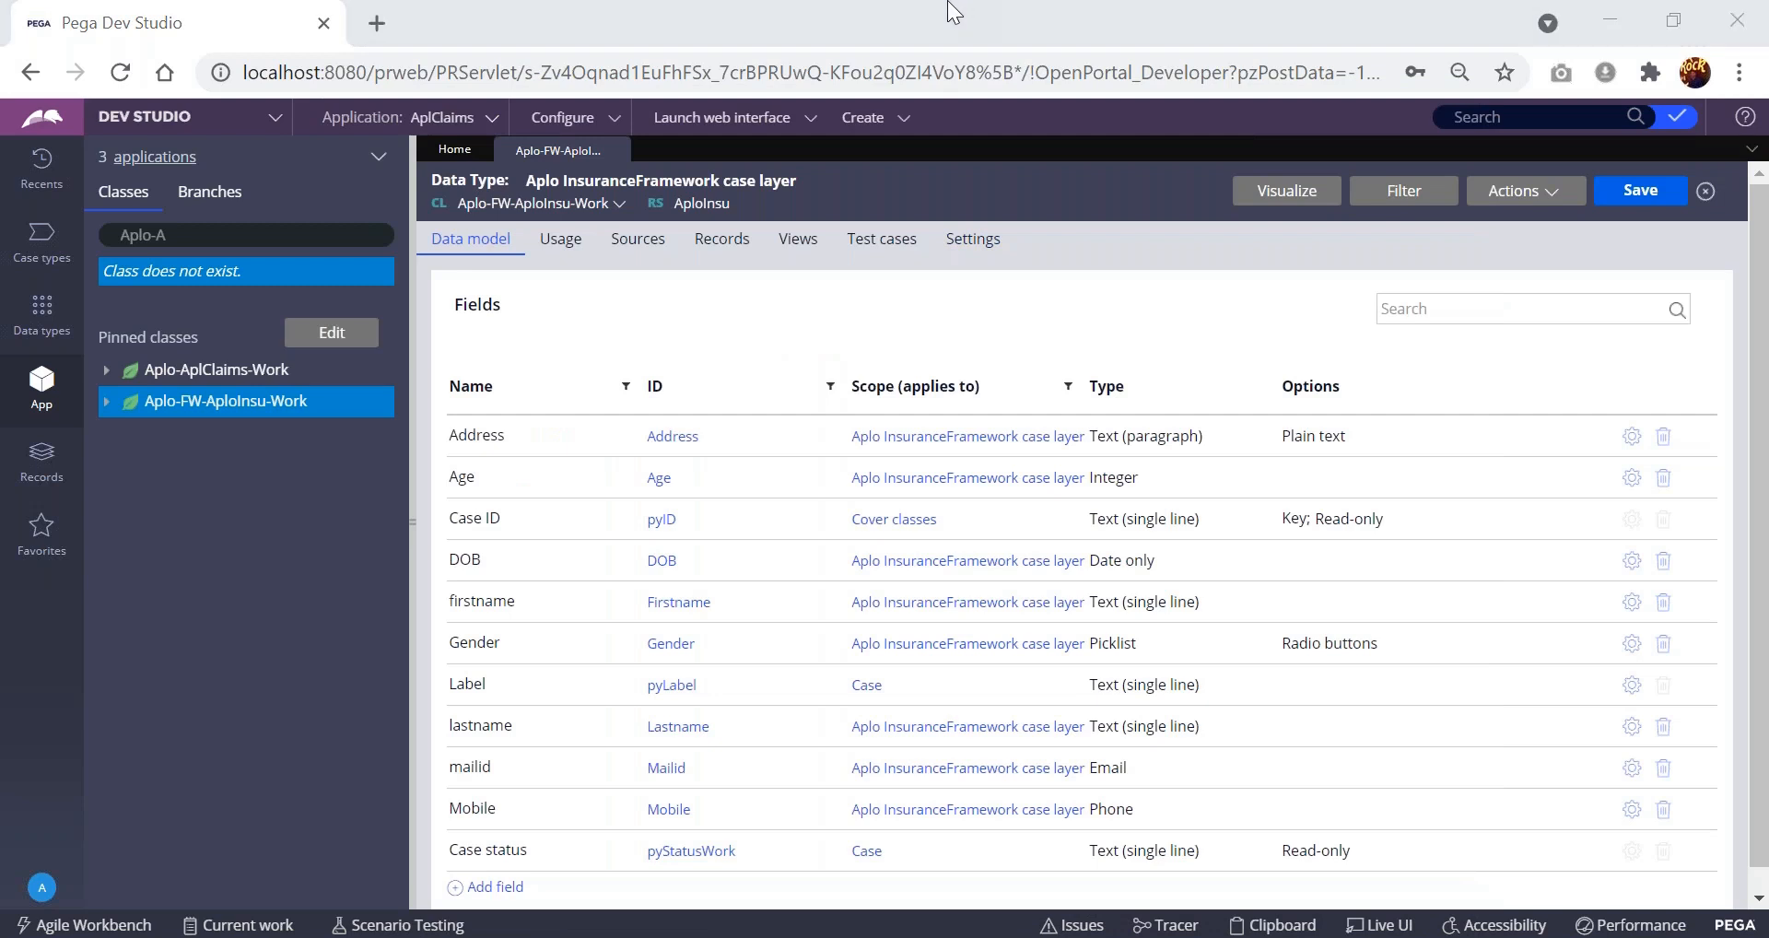